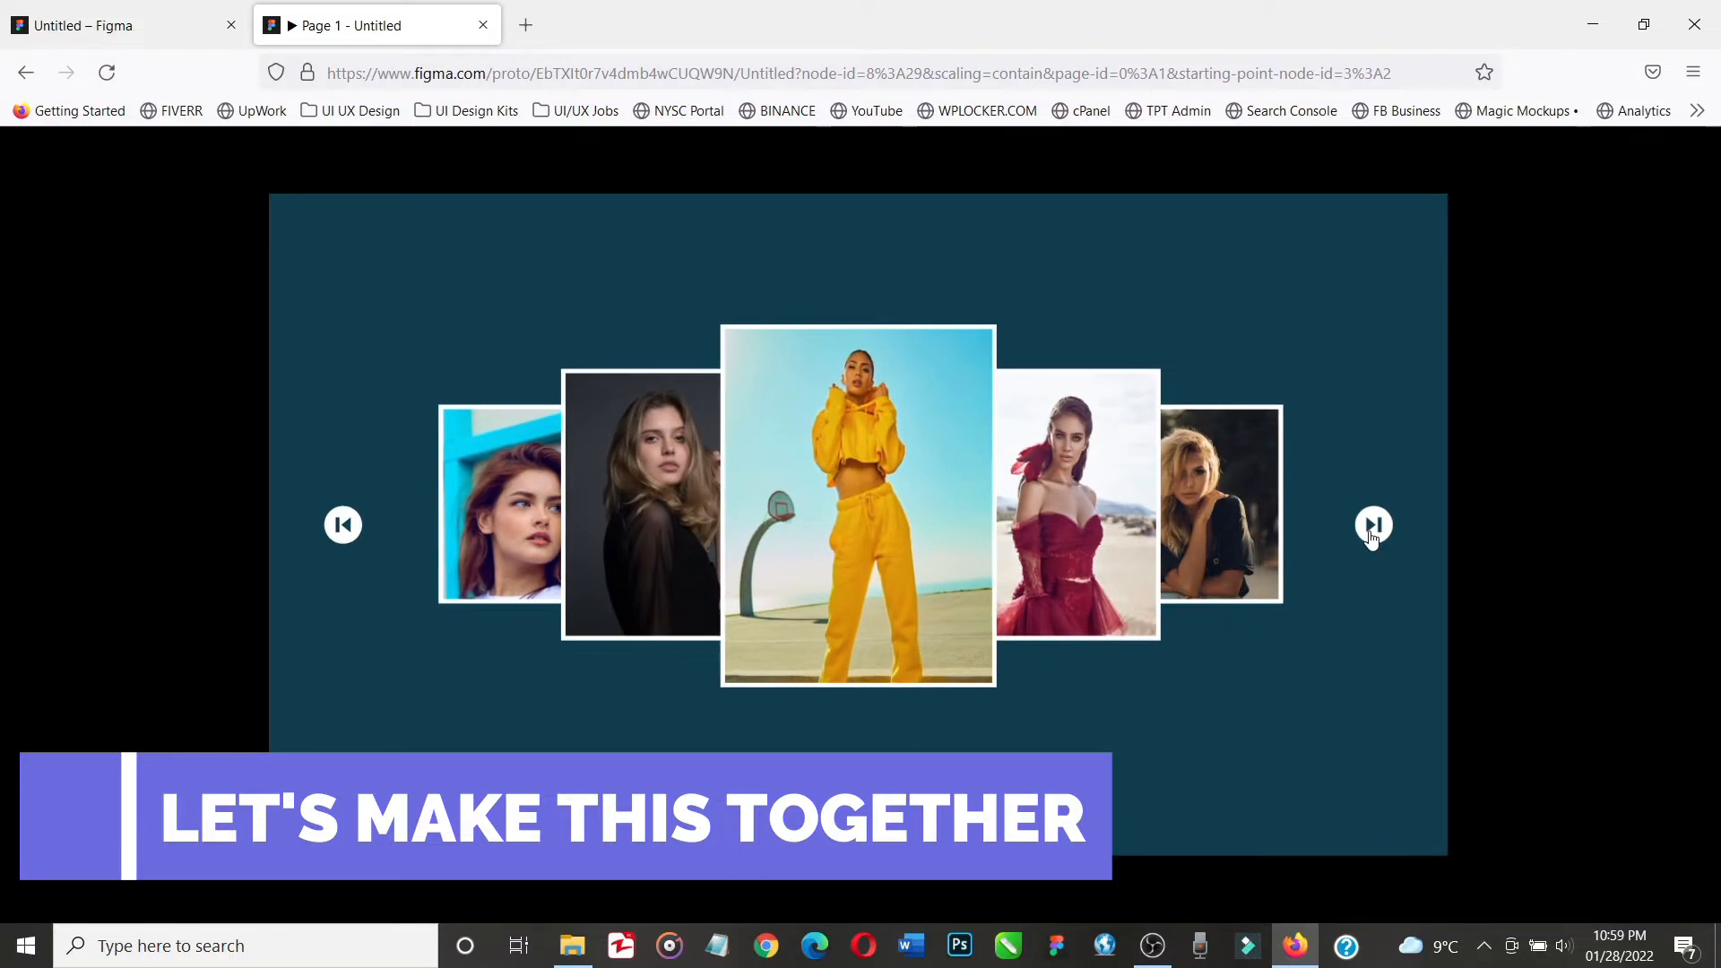
Preview the carousel prototype by advancing two slides and going back two slides
left_click(1372, 534)
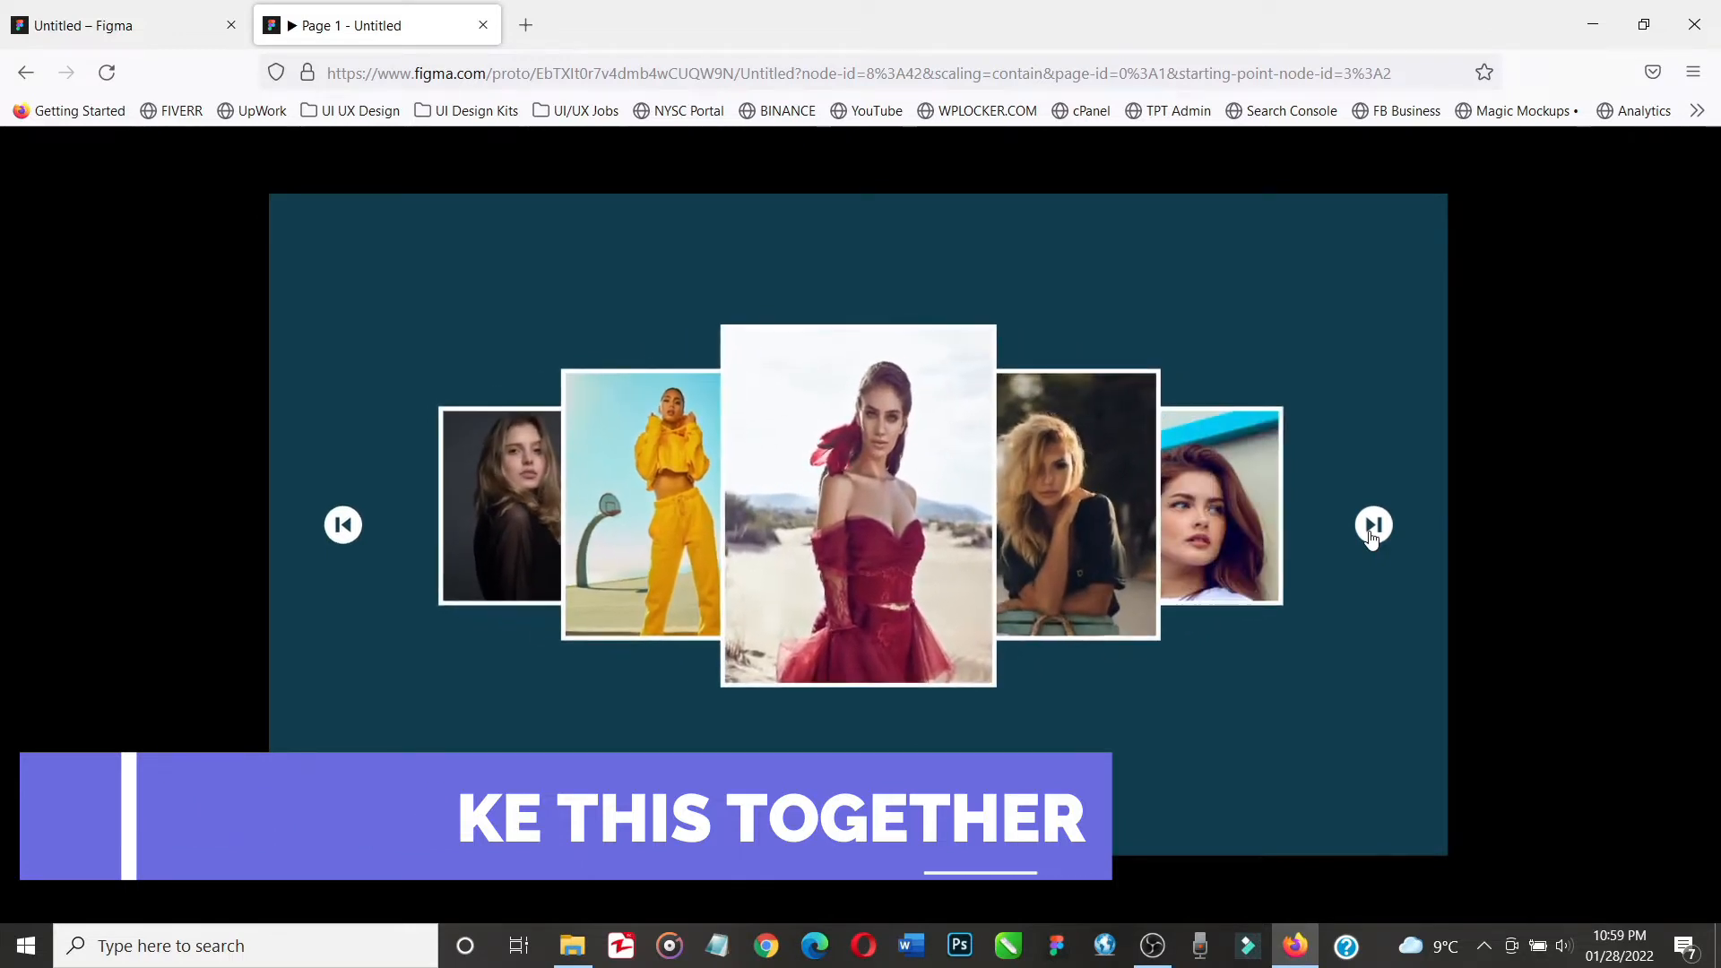
left_click(1372, 534)
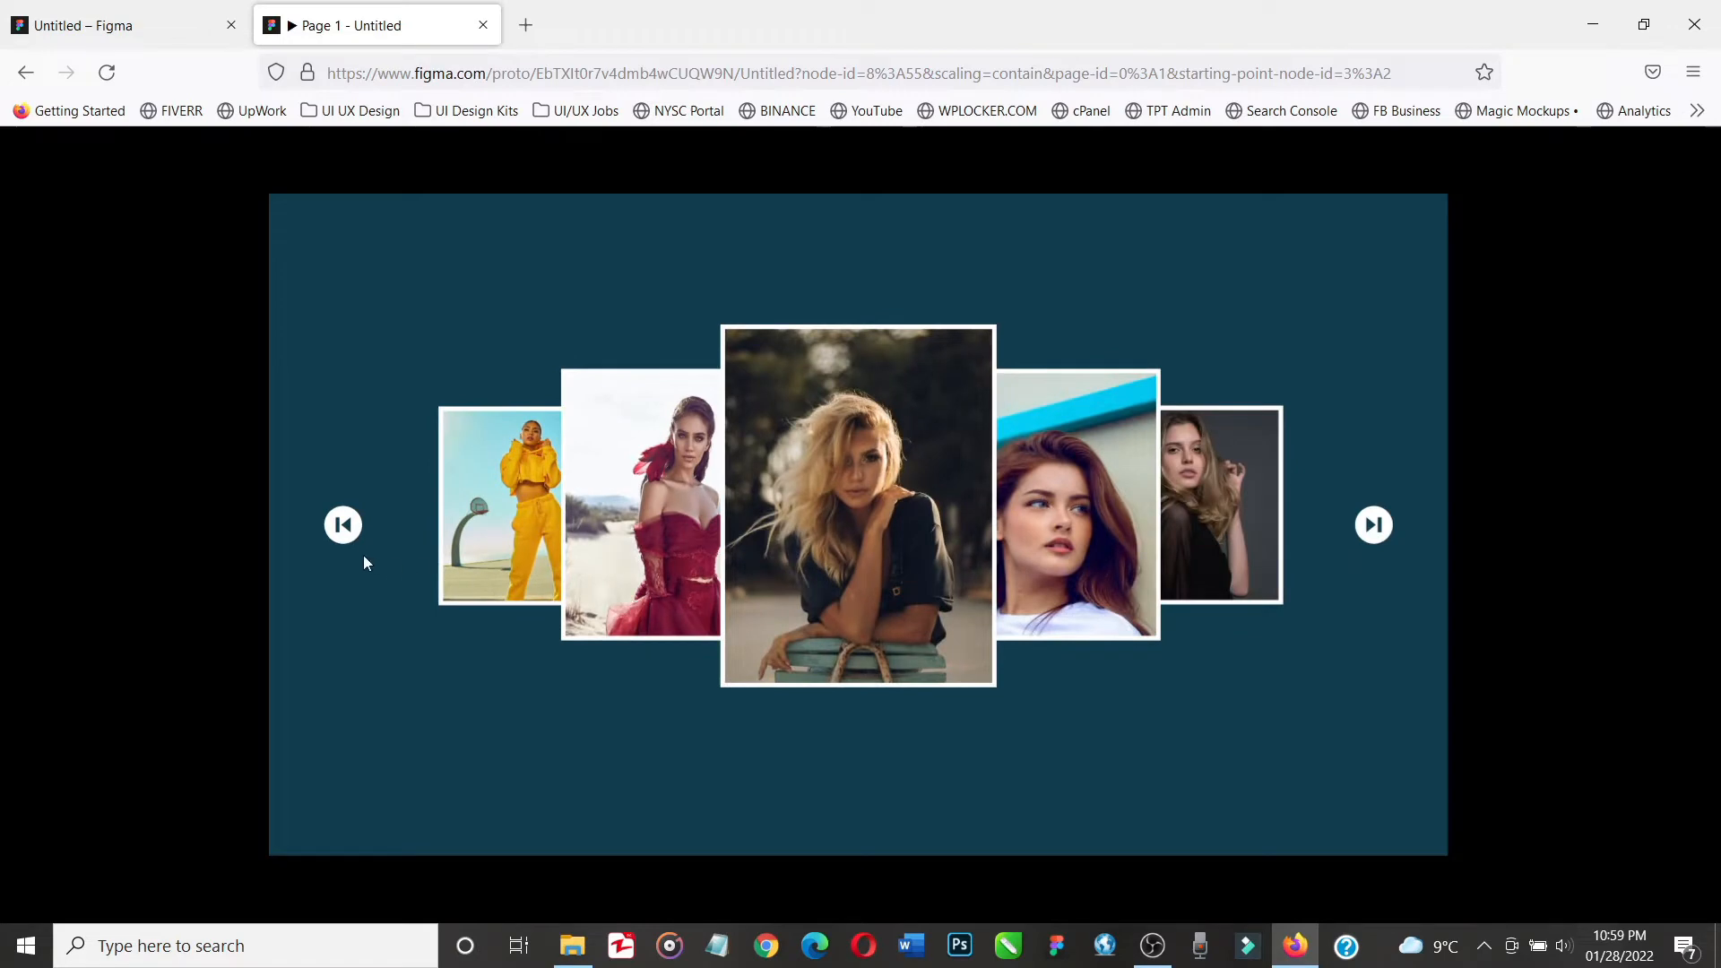
left_click(339, 531)
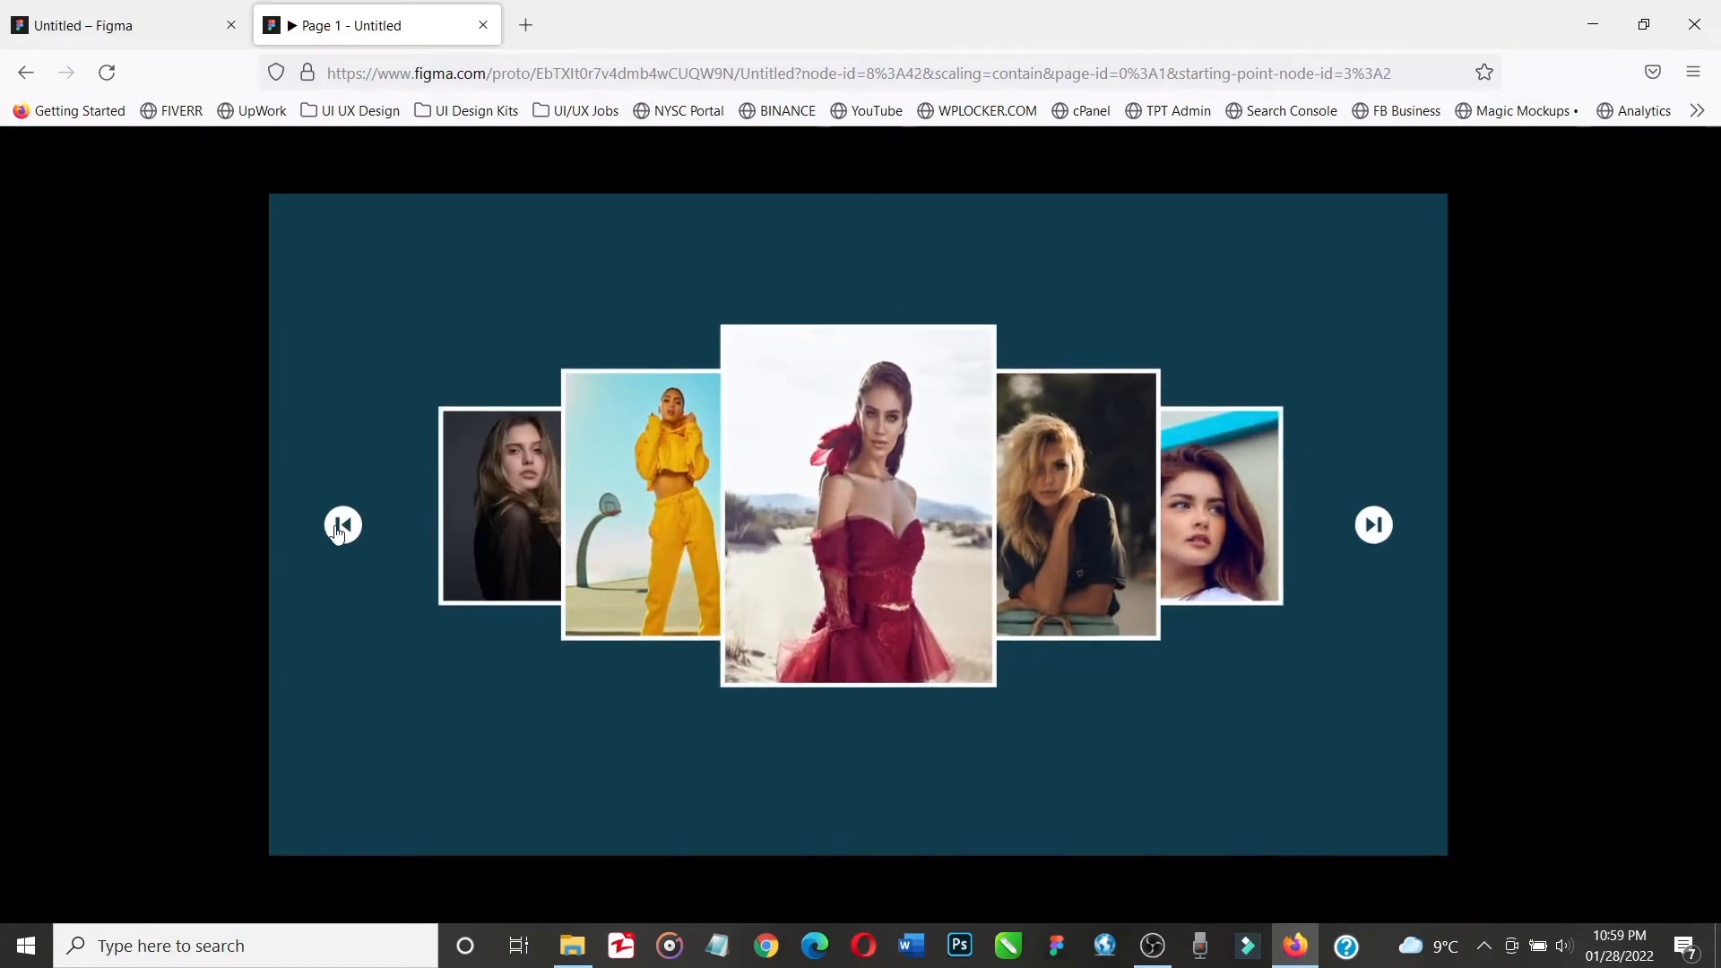
left_click(339, 531)
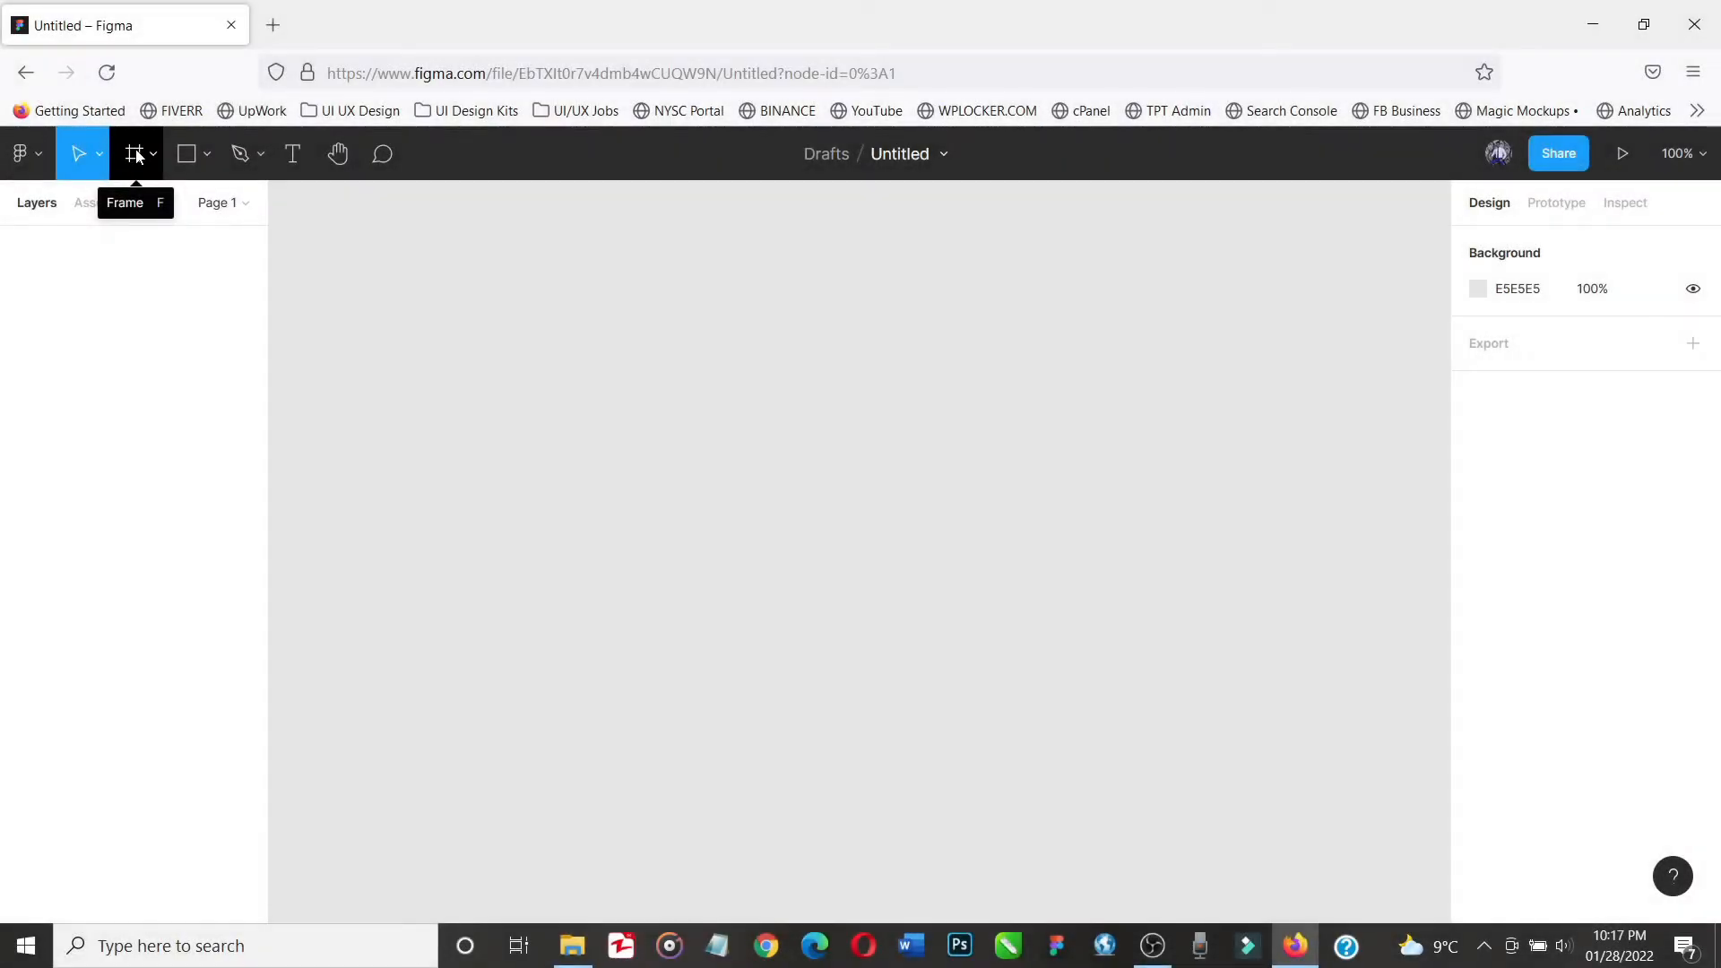
Create a 1280 × 720 frame from the iMac desktop preset
left_click(137, 156)
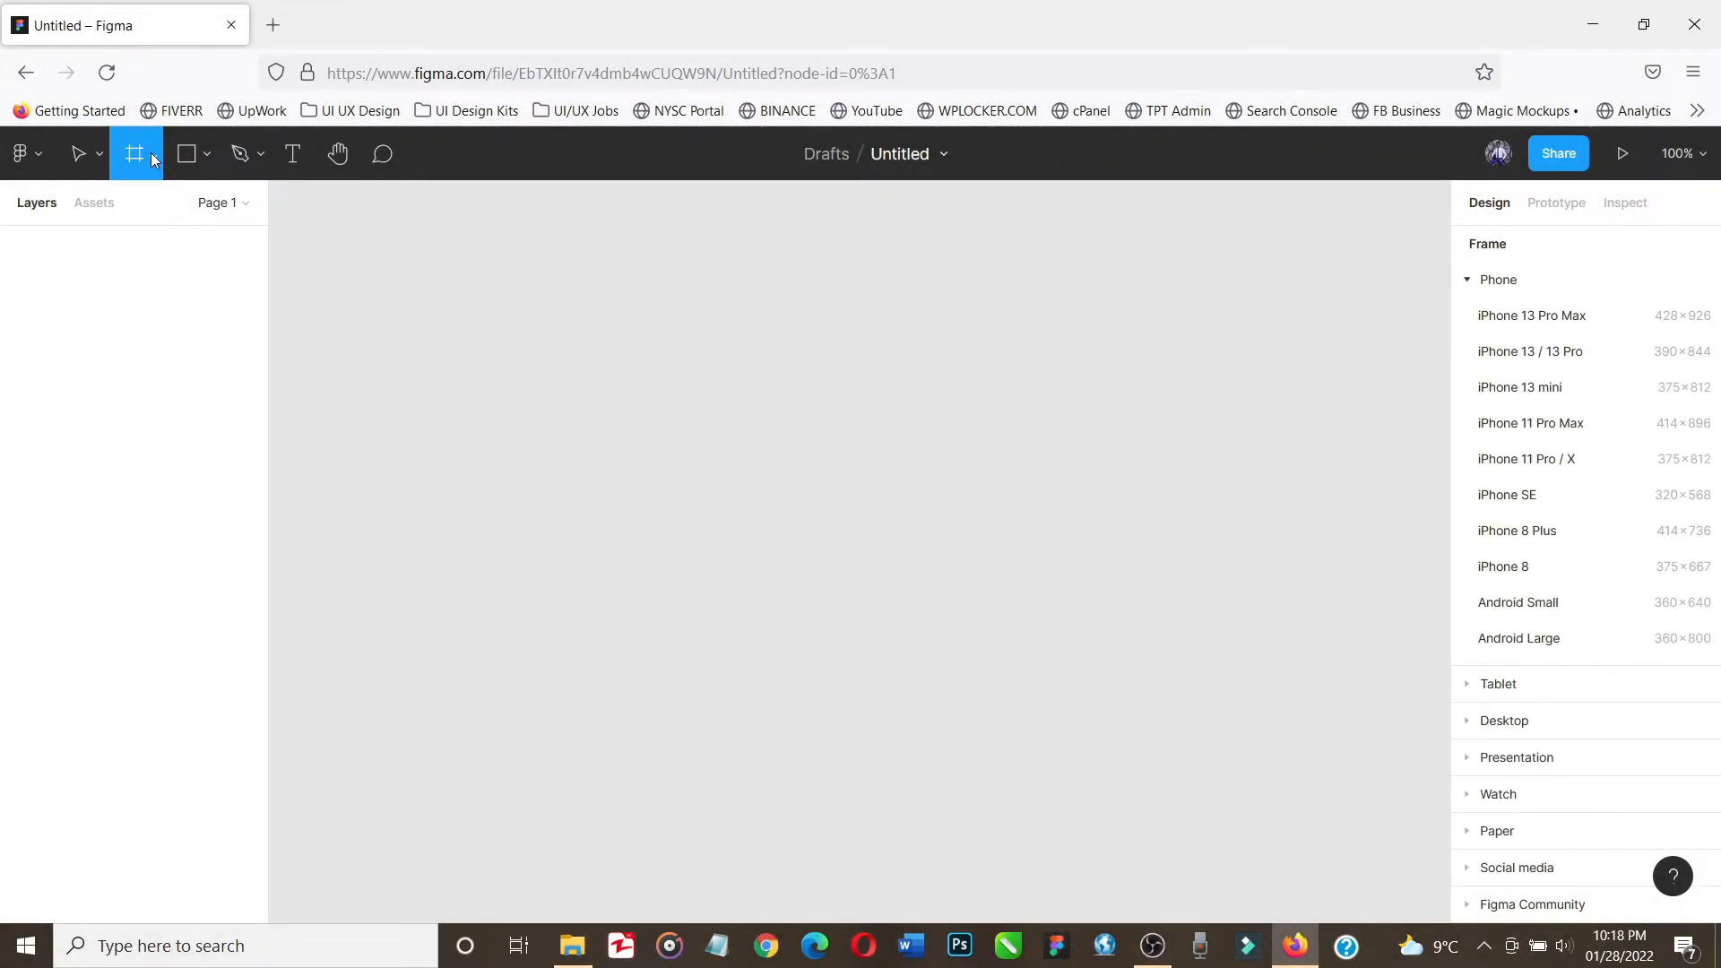
left_click(1468, 281)
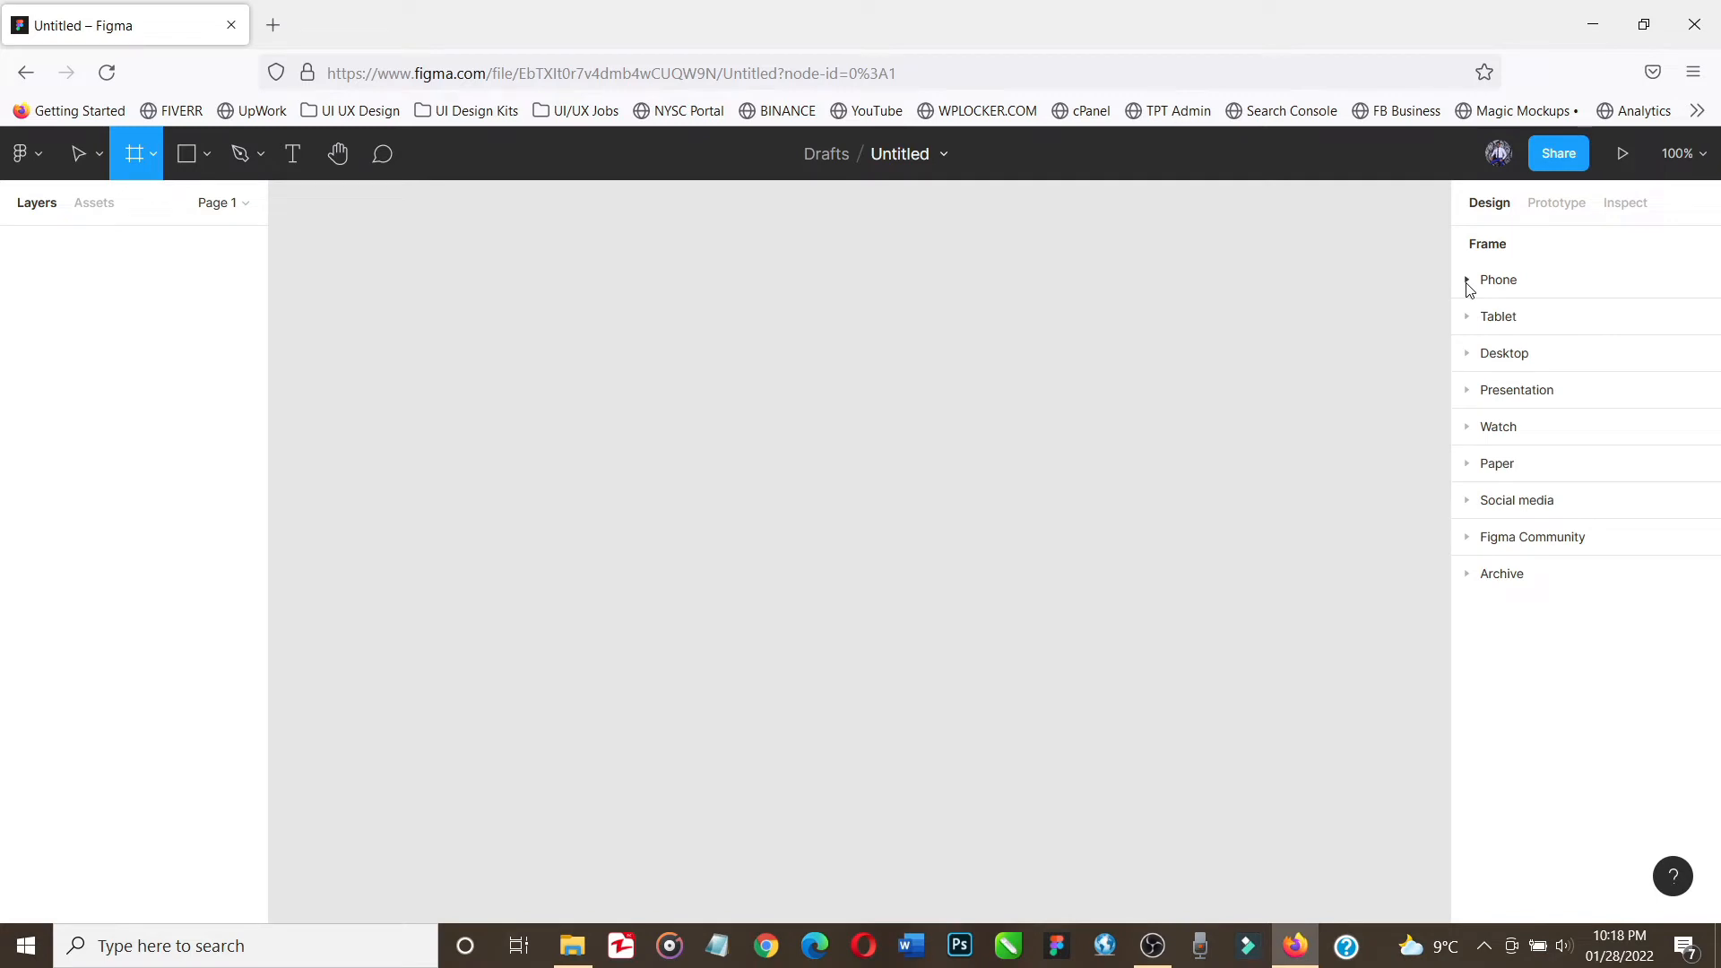
left_click(1474, 354)
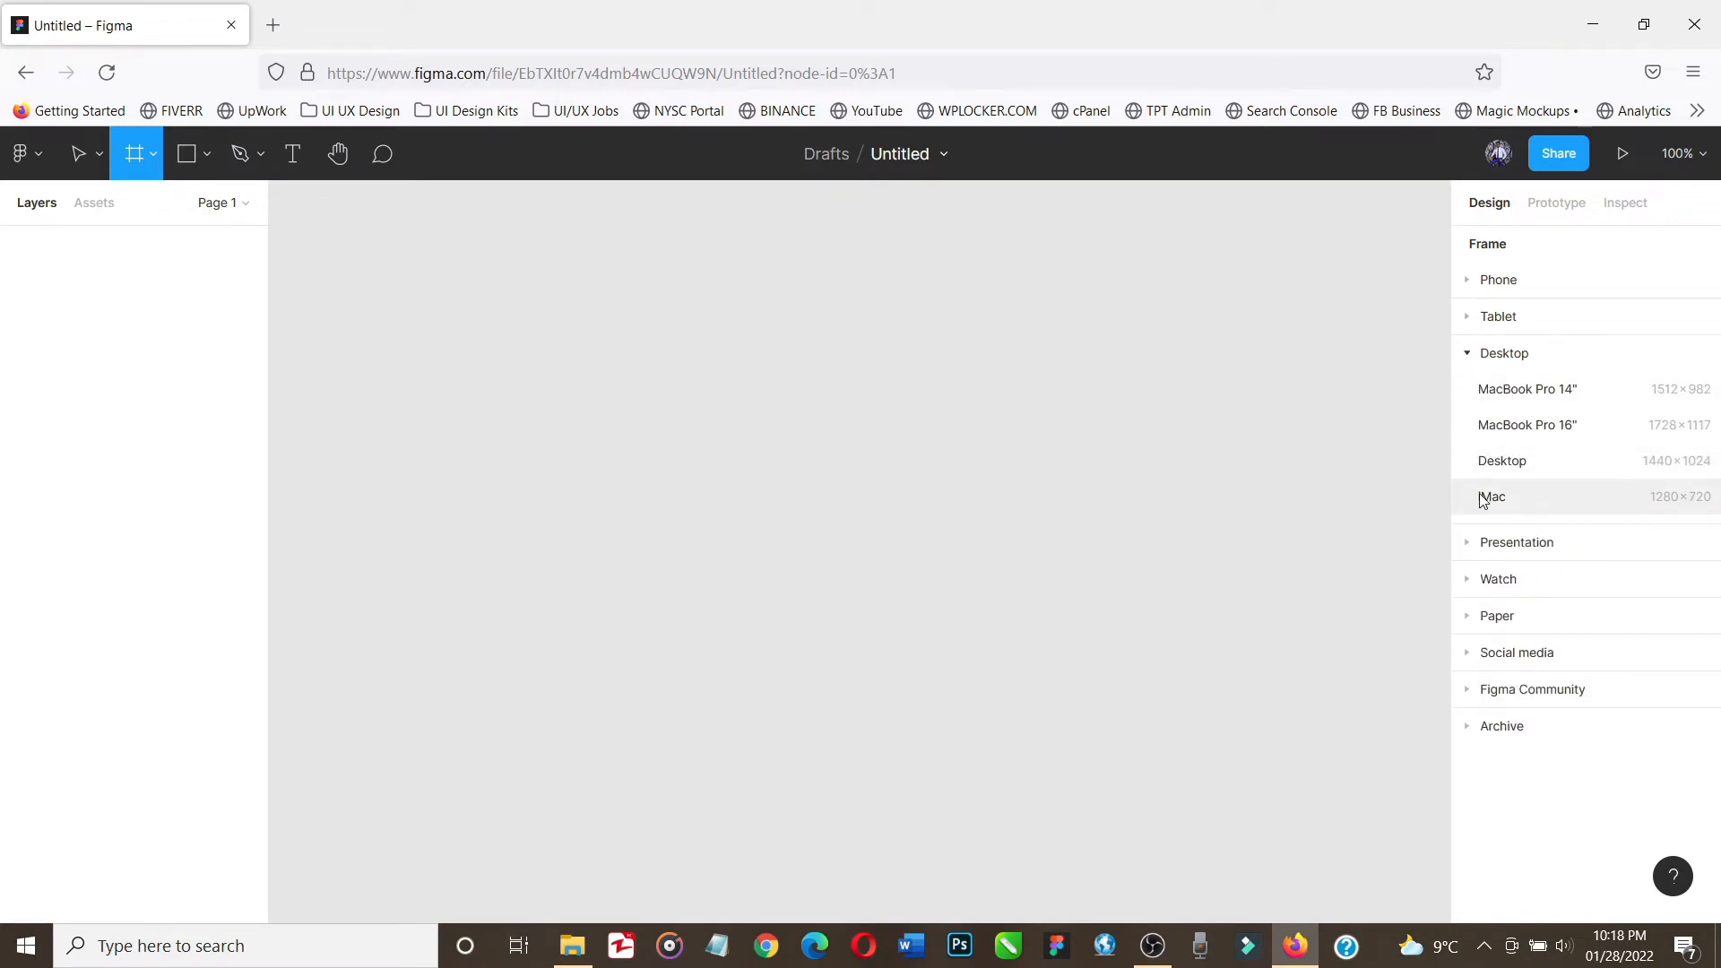
left_click(1486, 499)
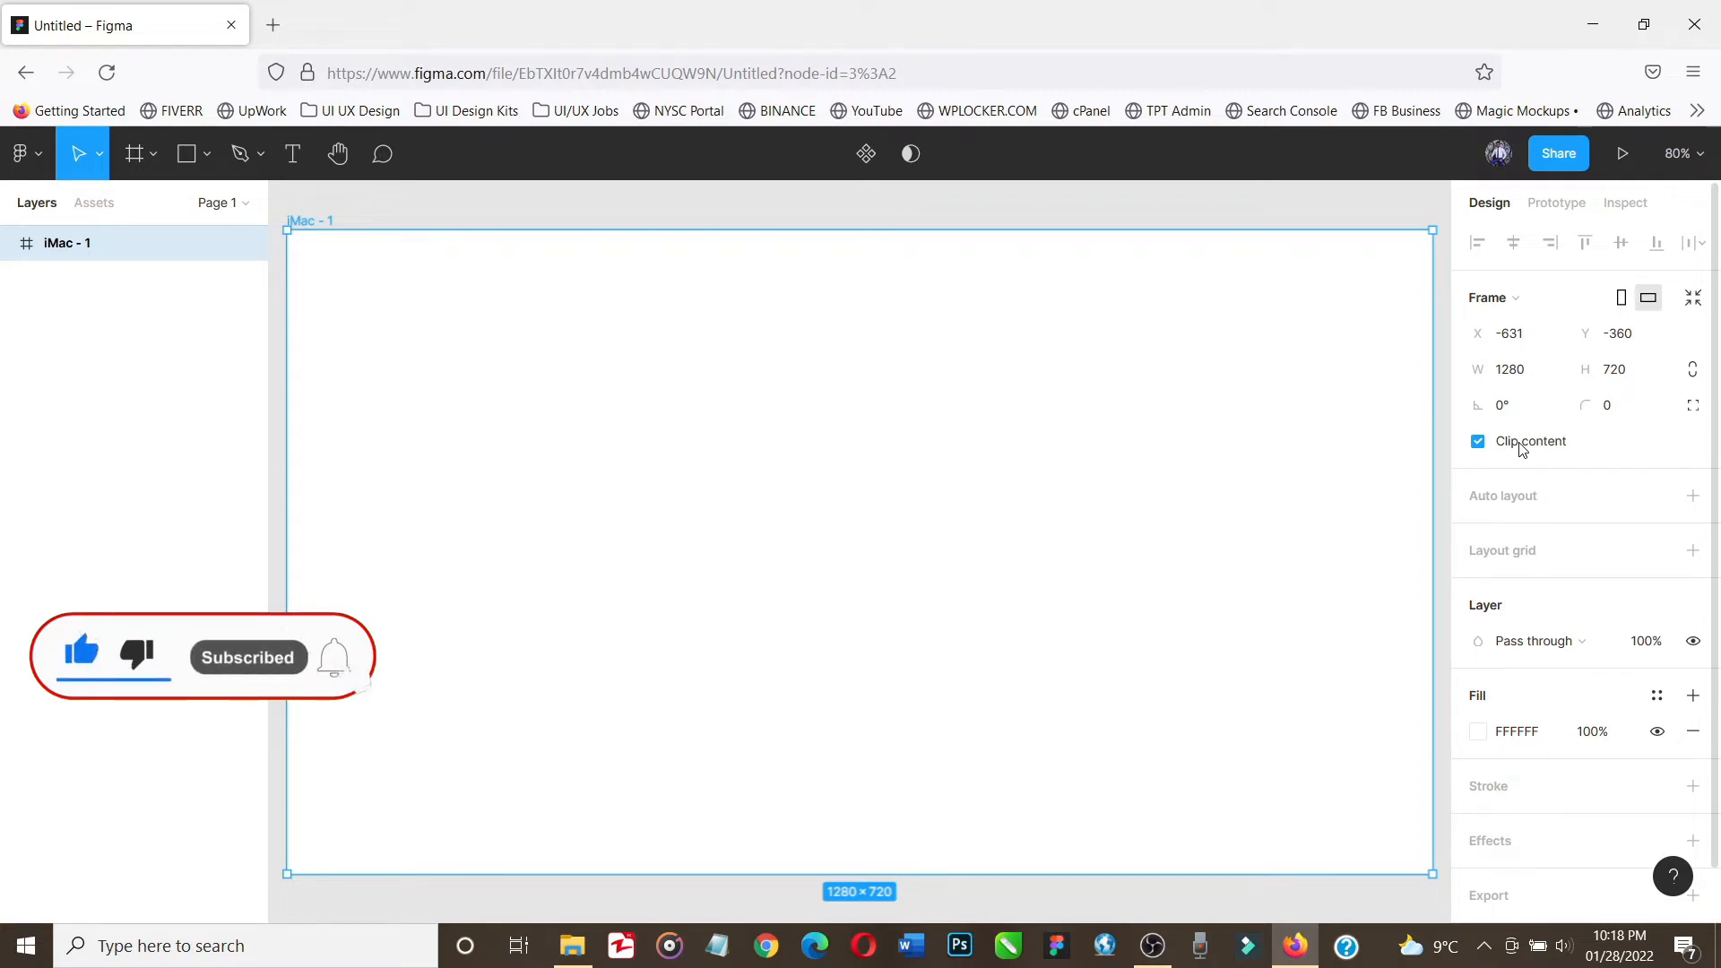
Fill the iMac frame with the solid dark blue 103C4F
left_click(1479, 733)
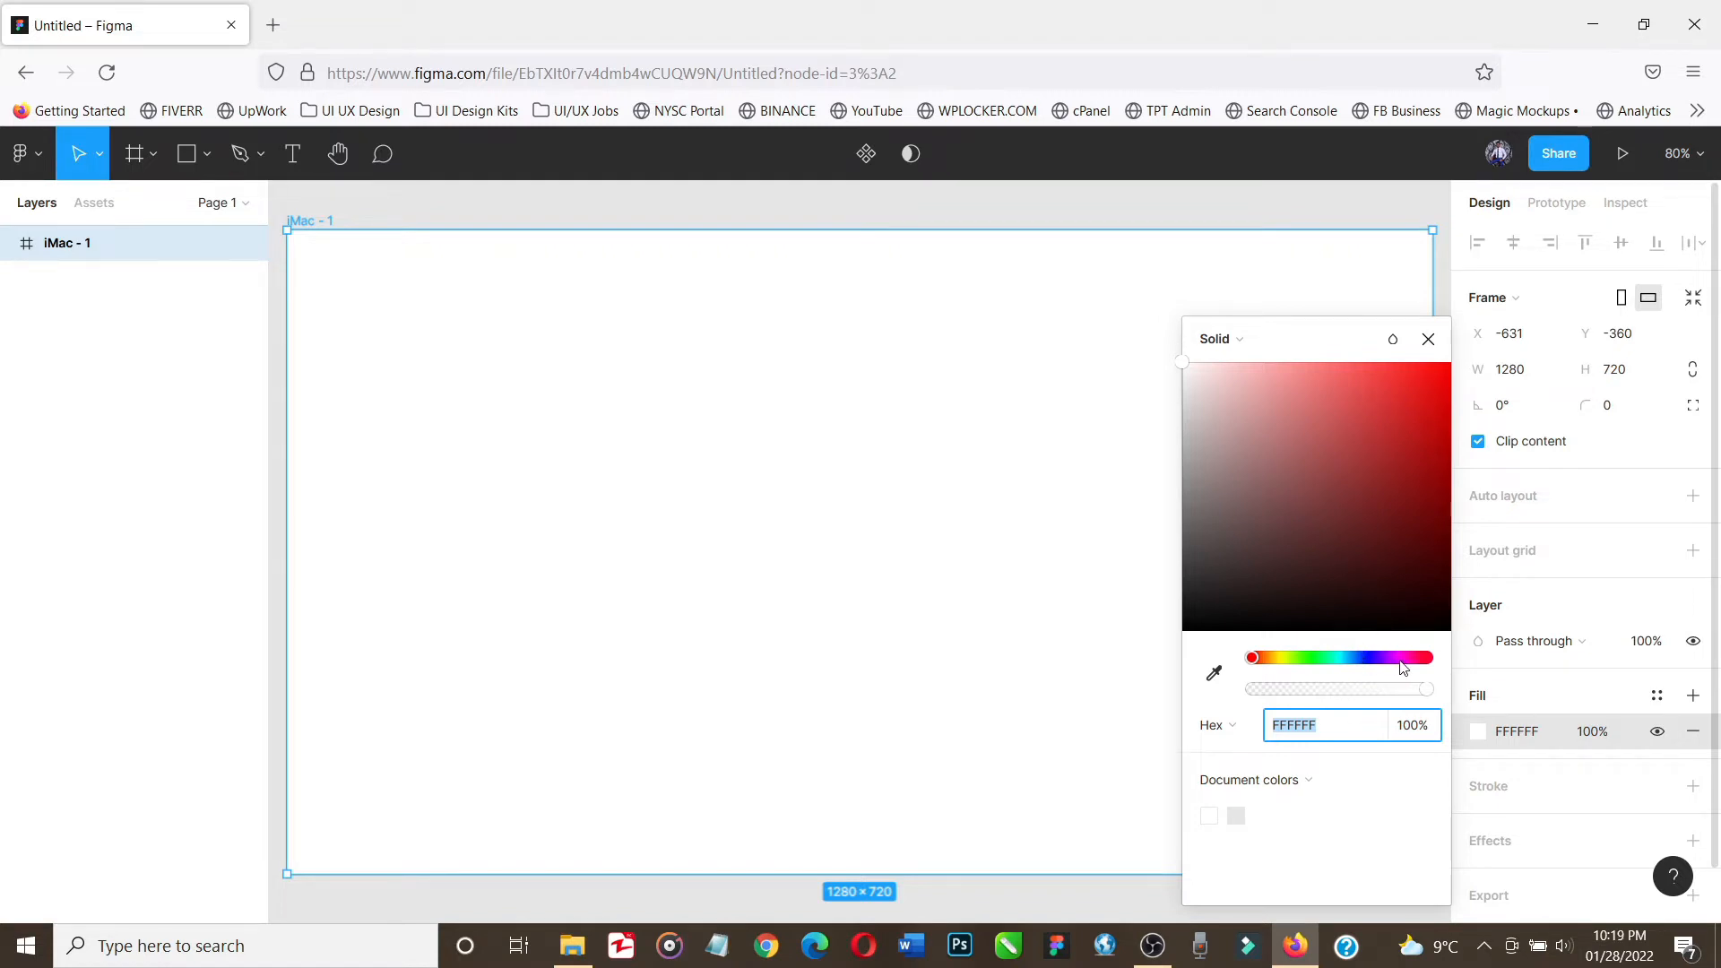
left_click(1348, 659)
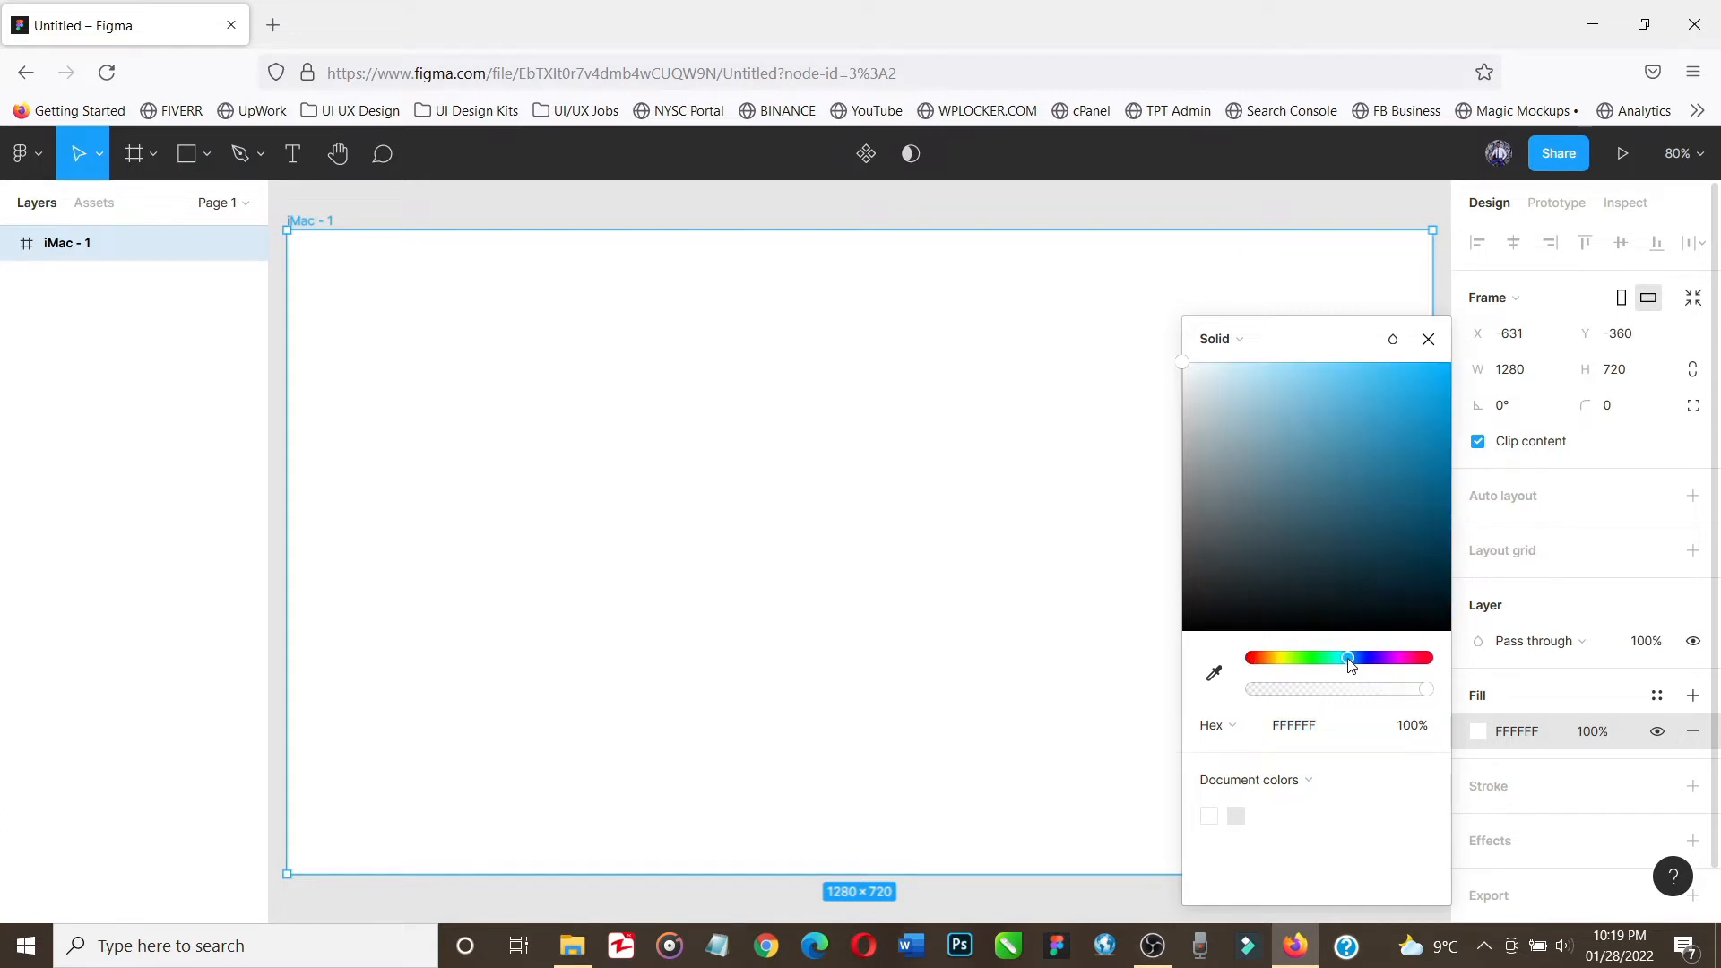
left_click(1396, 554)
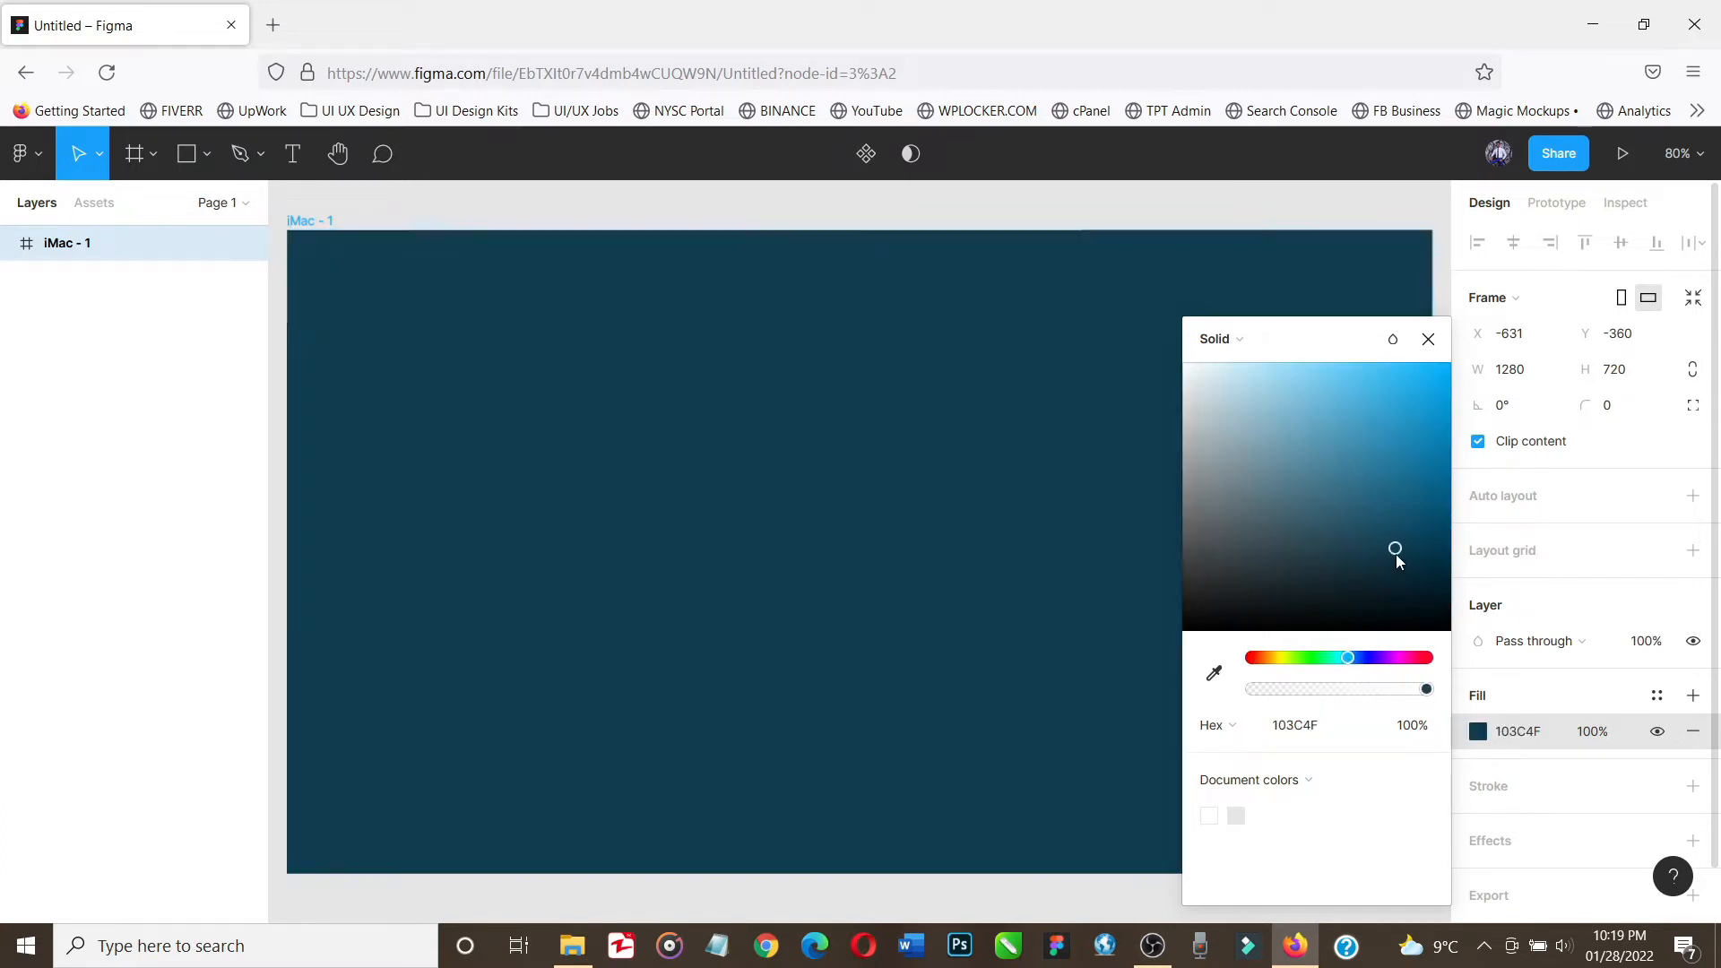
left_click(1429, 339)
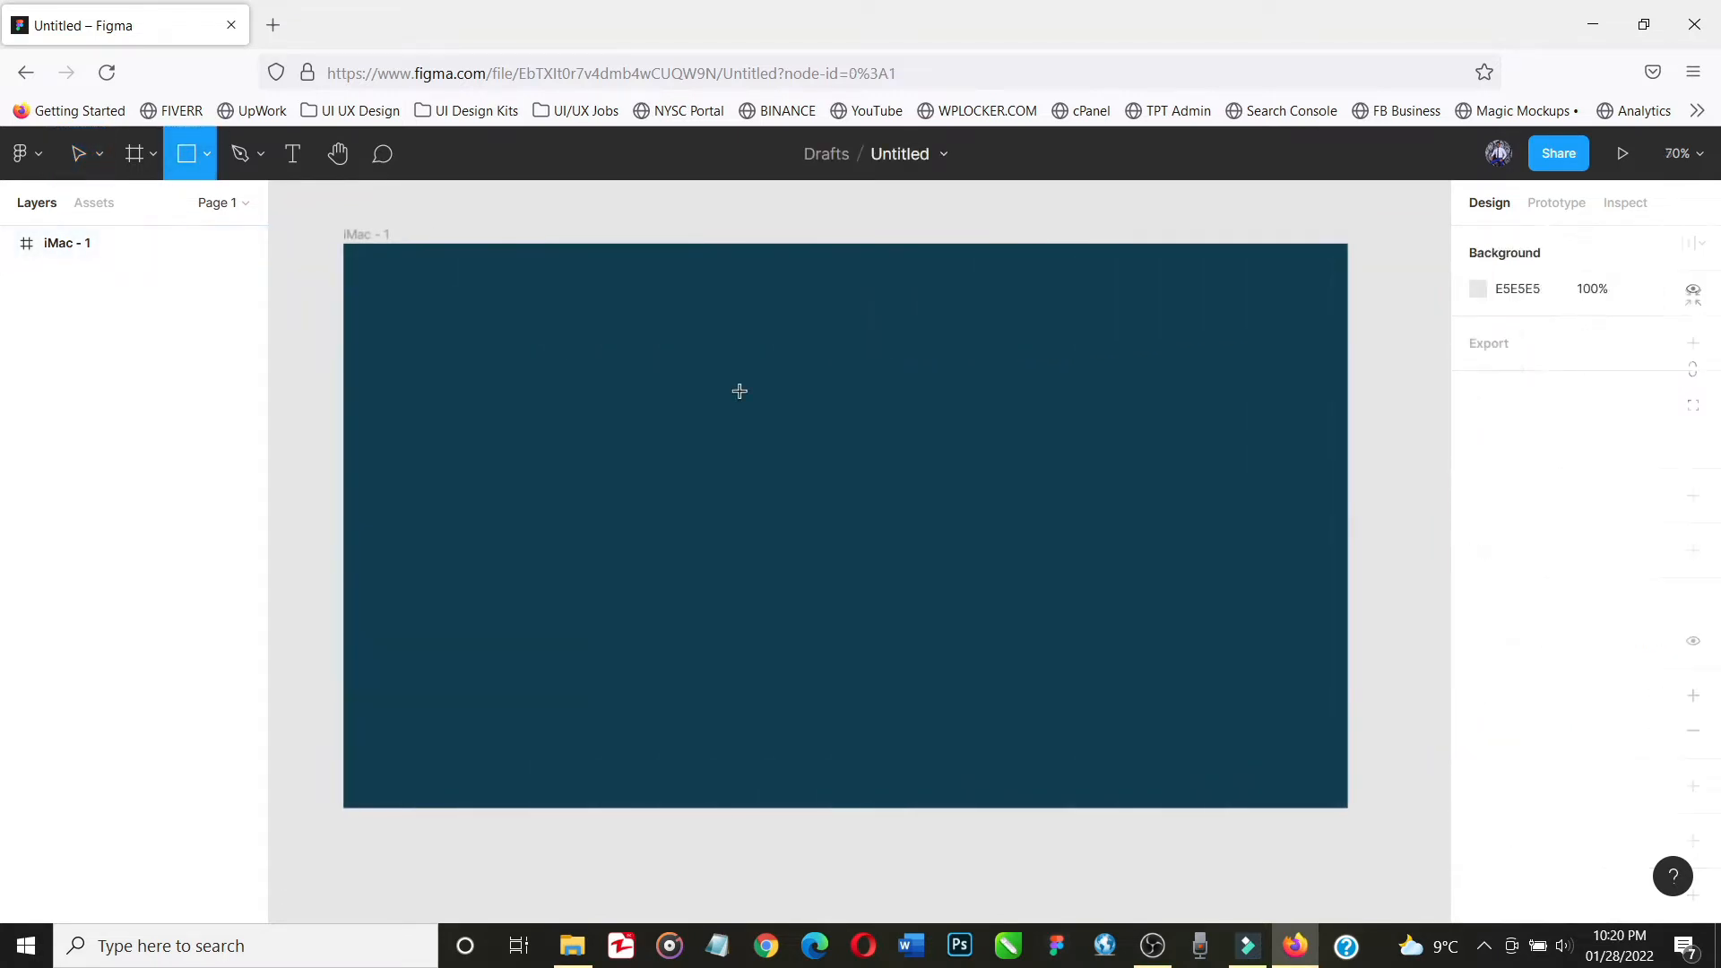
Open the Iconify plugin and search its Material Design Icons collection for "next"
right_click(869, 849)
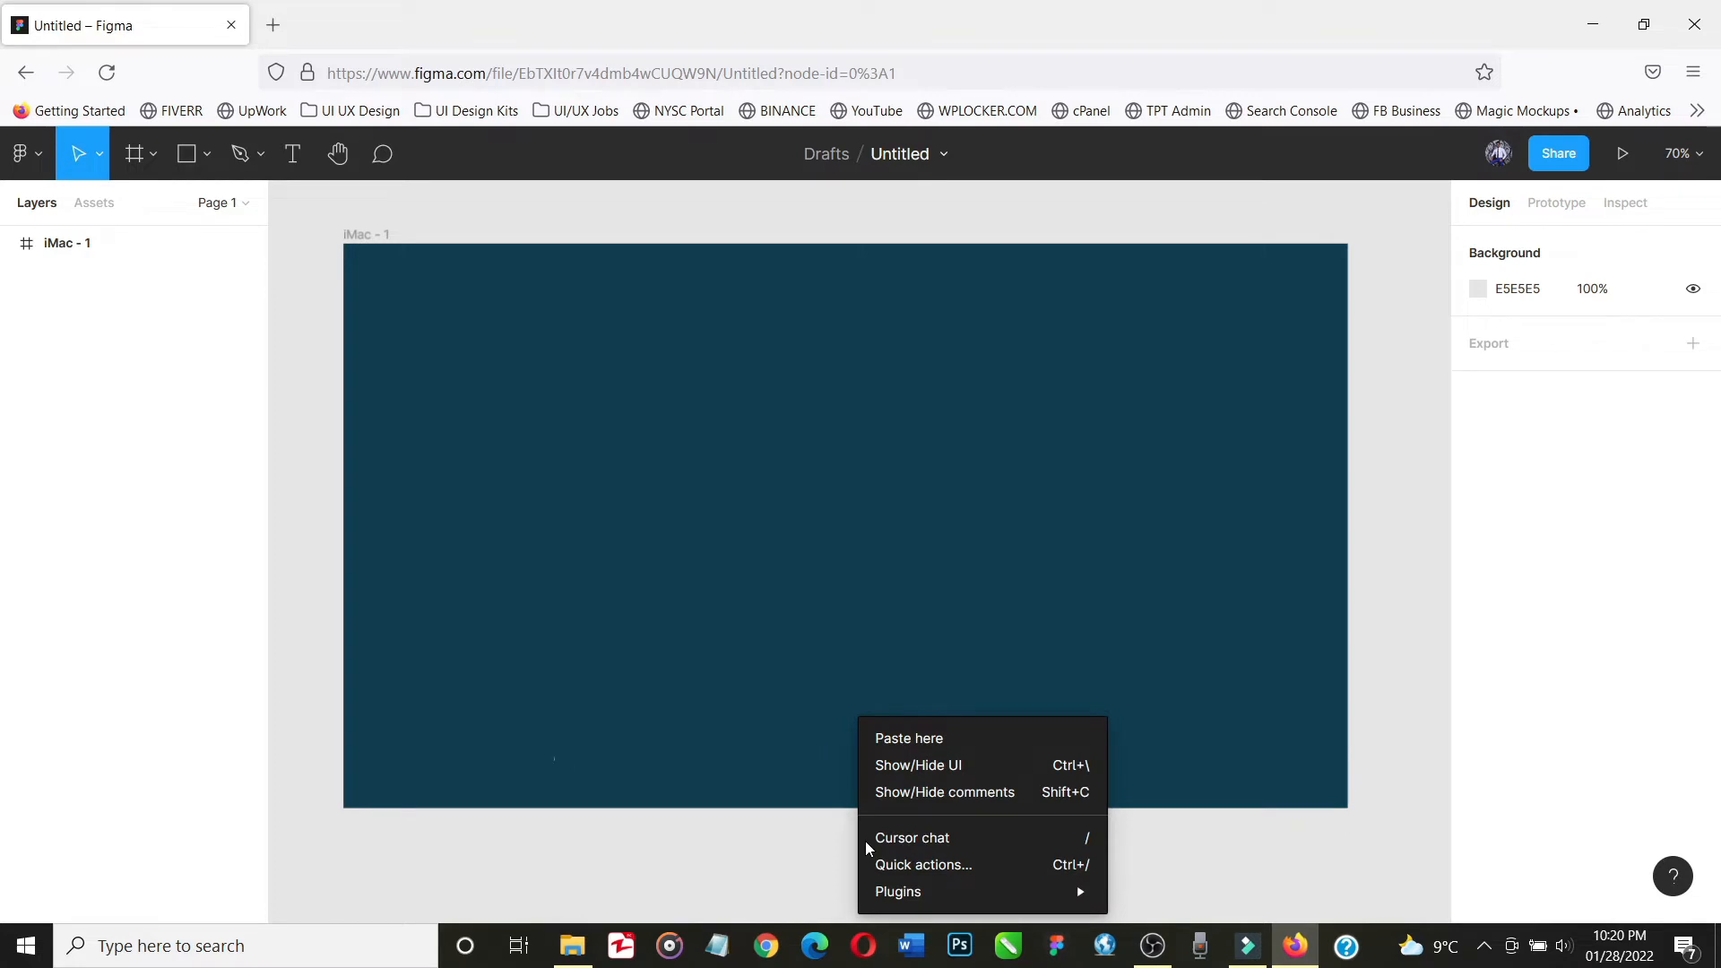
mouse_move(968, 889)
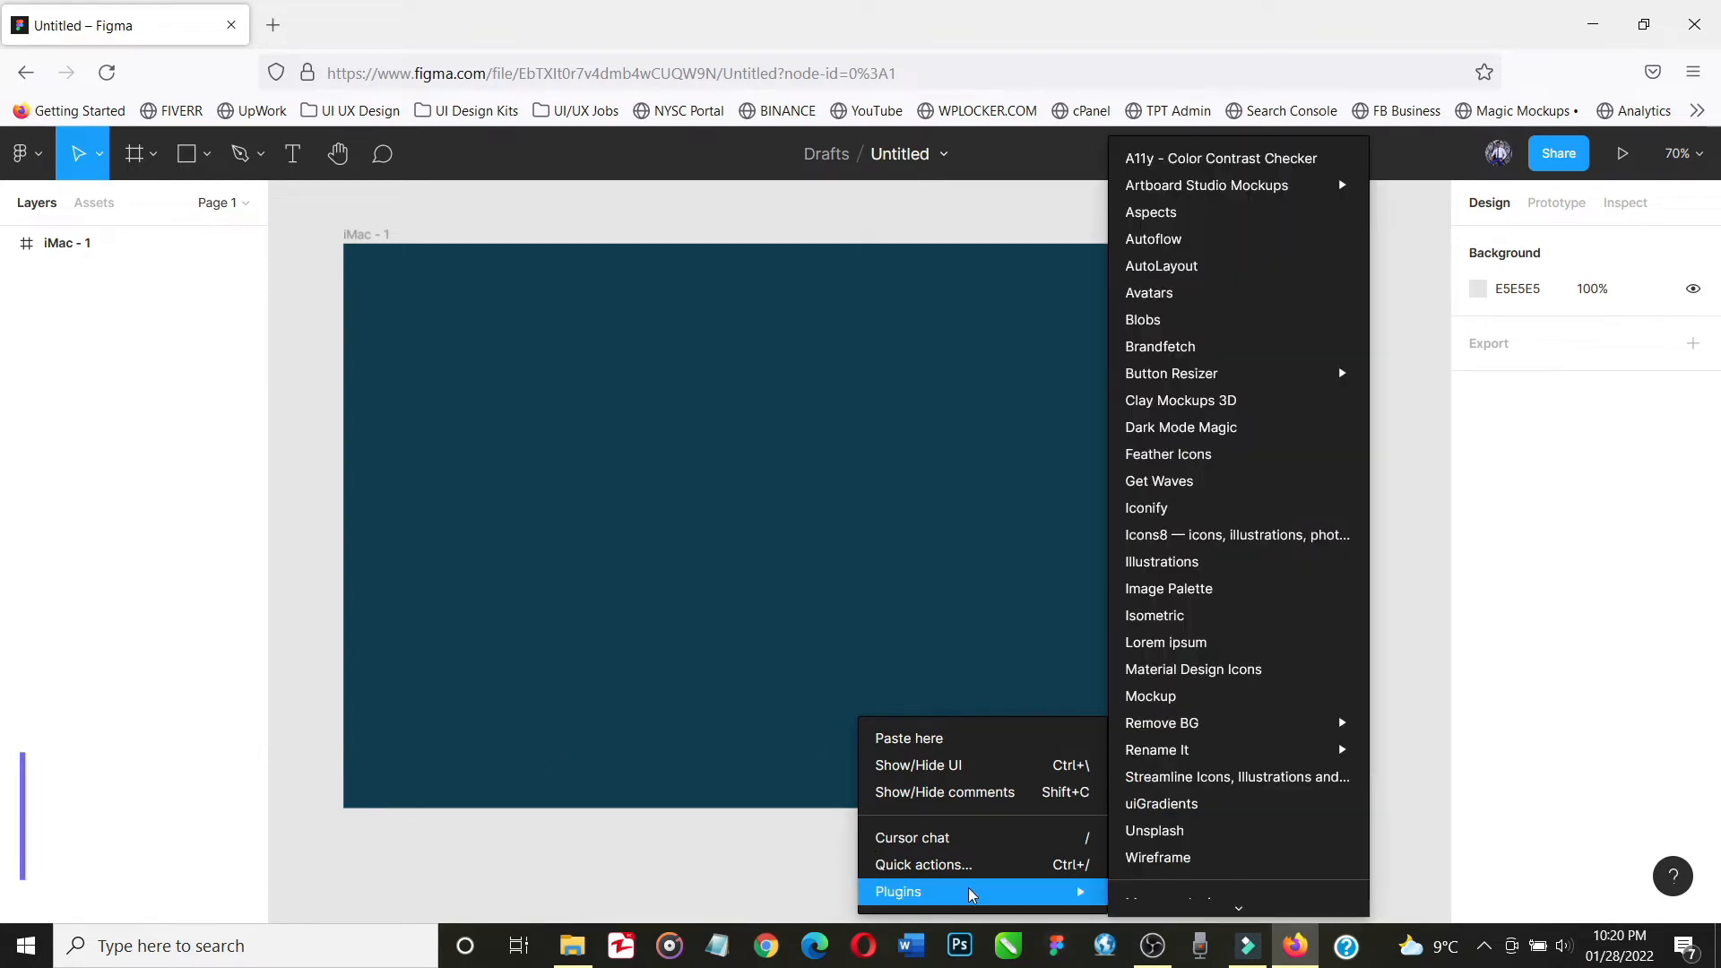
left_click(1197, 549)
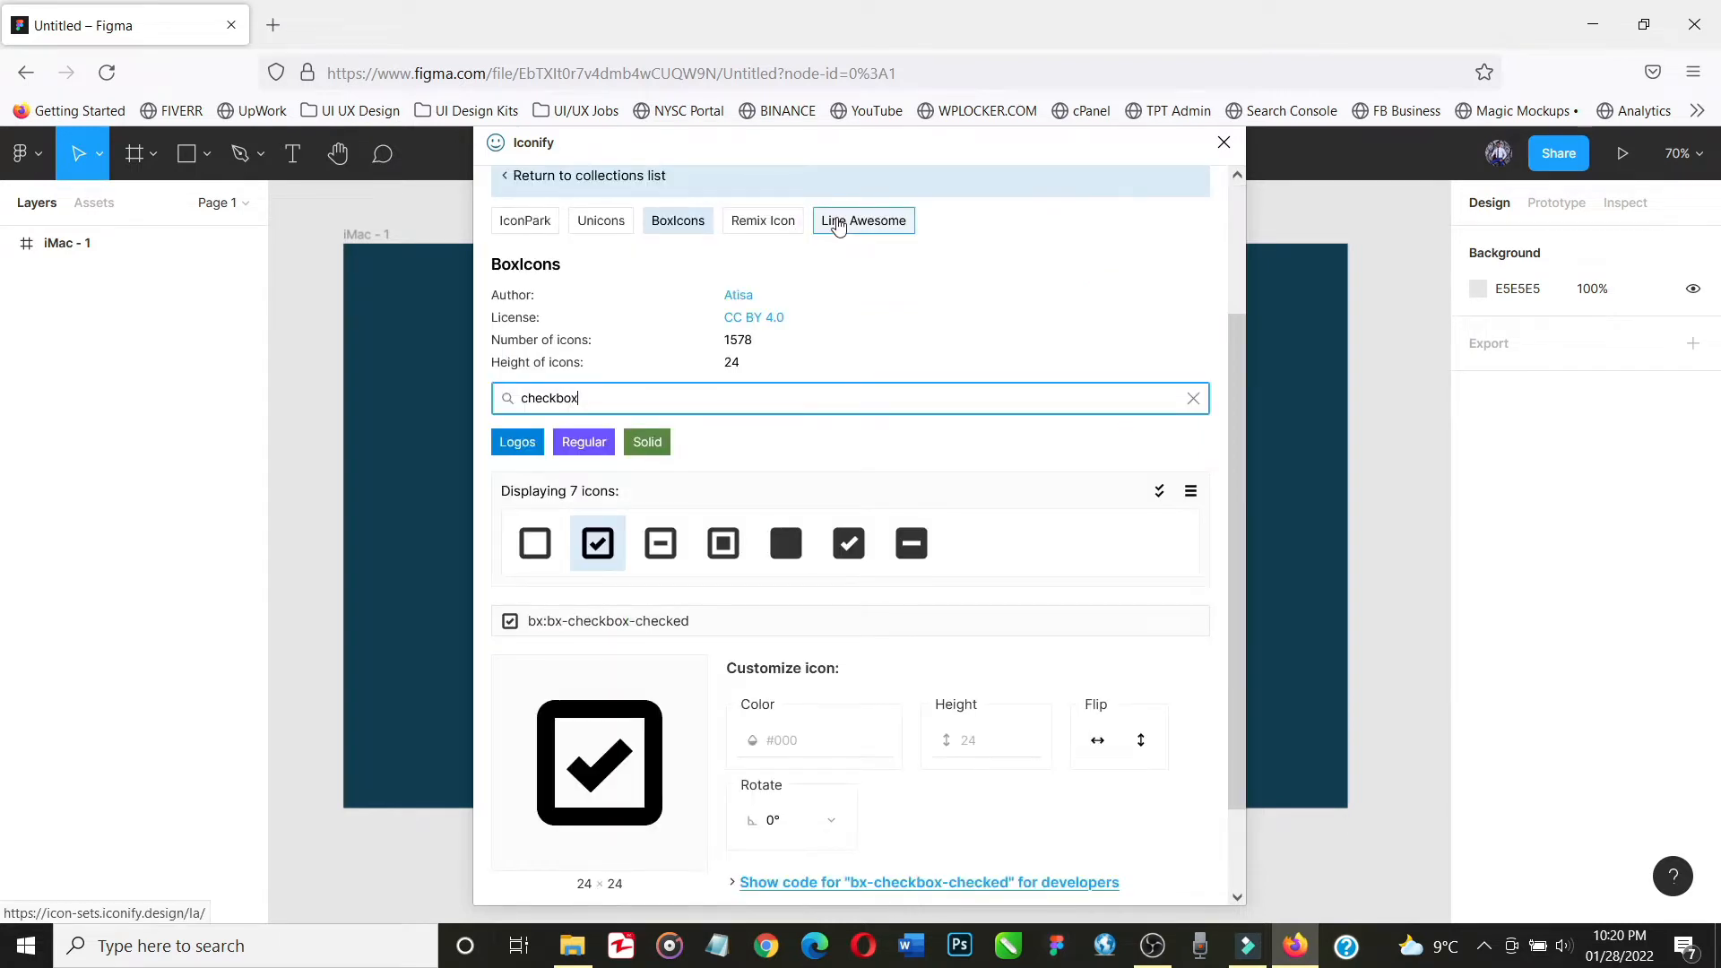
left_click(534, 185)
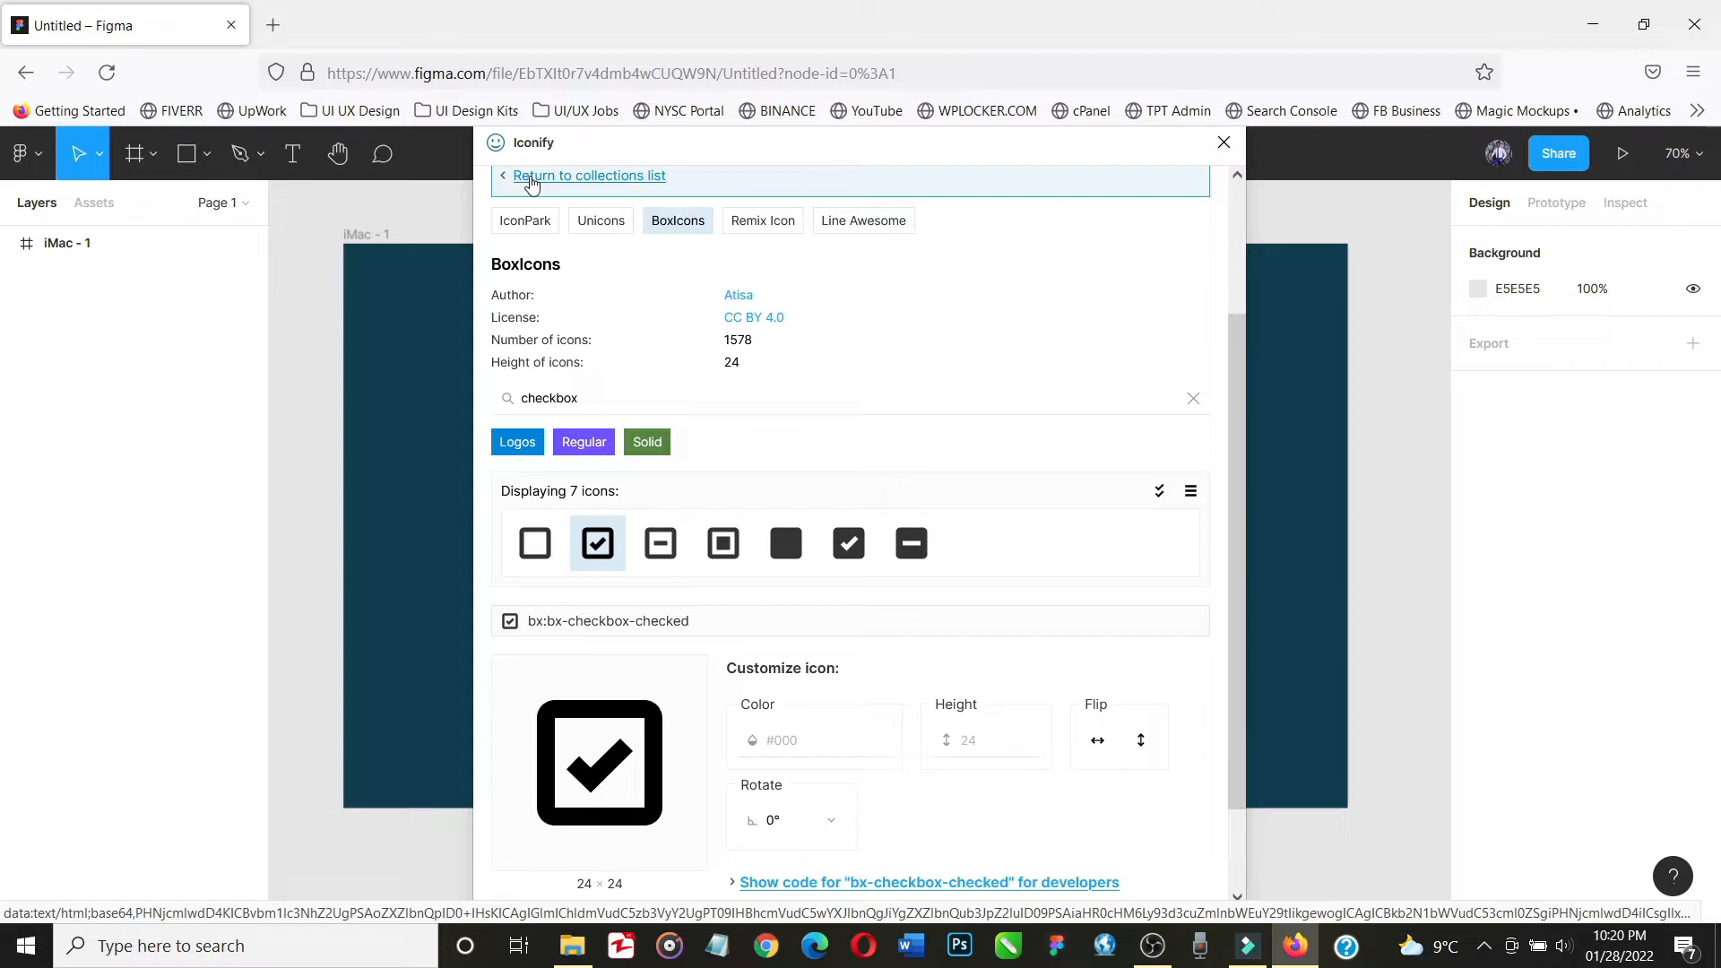
type("ne")
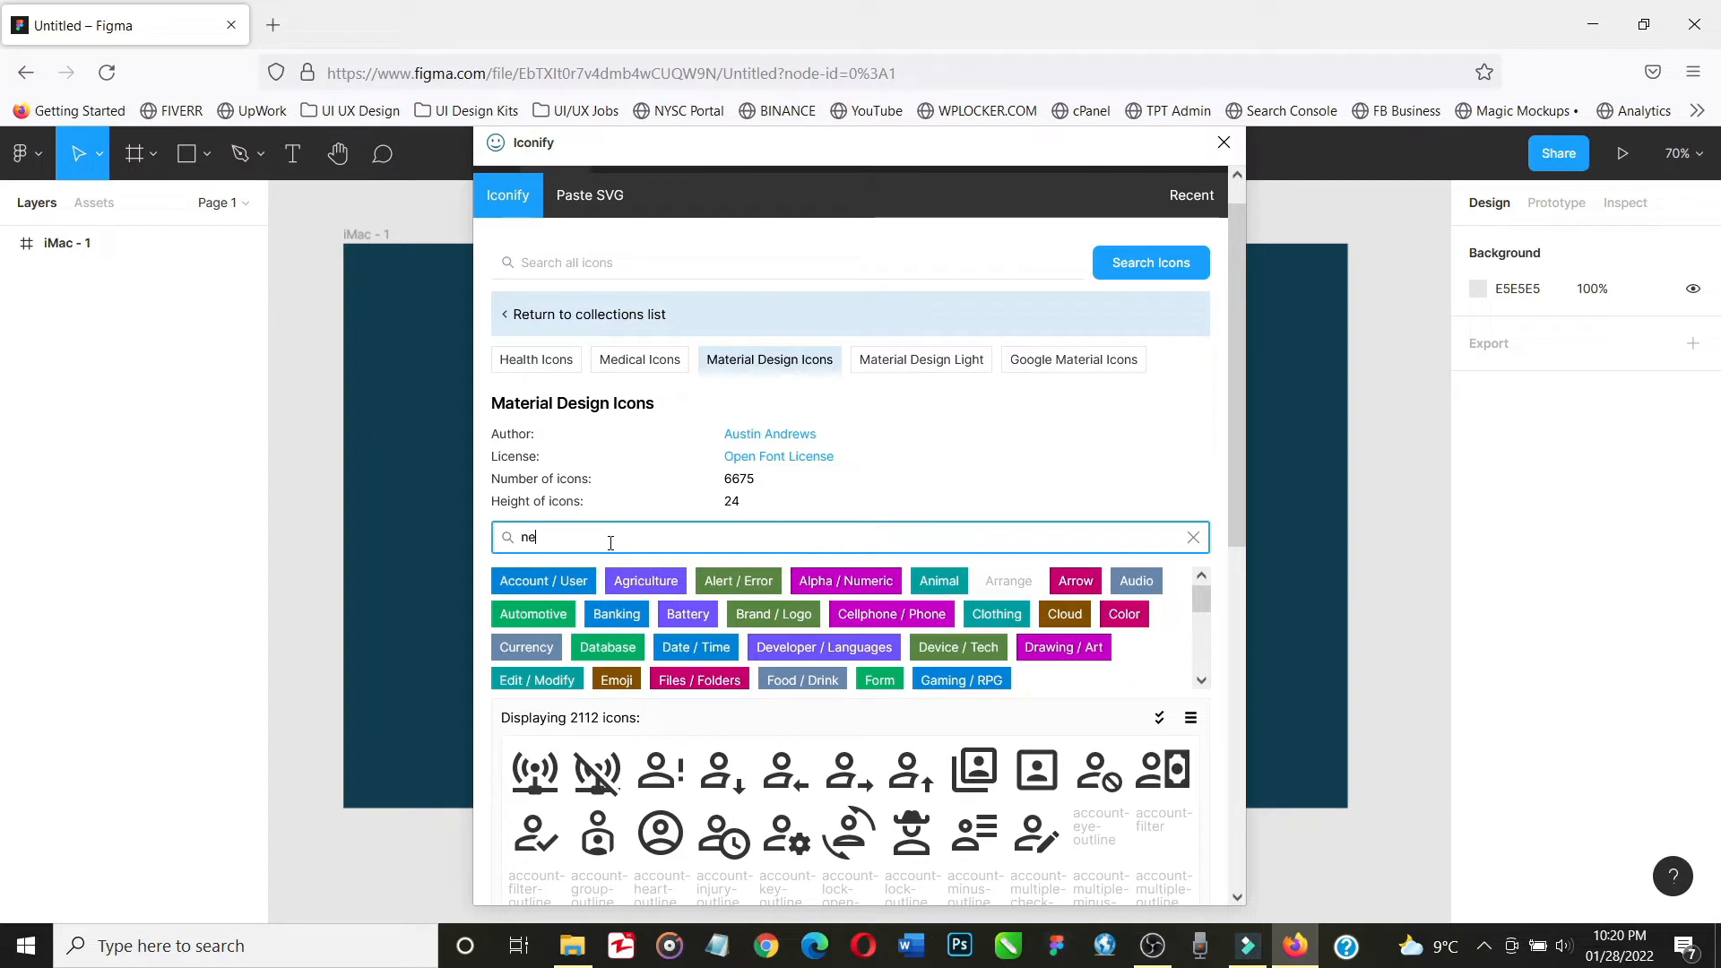
type("xt")
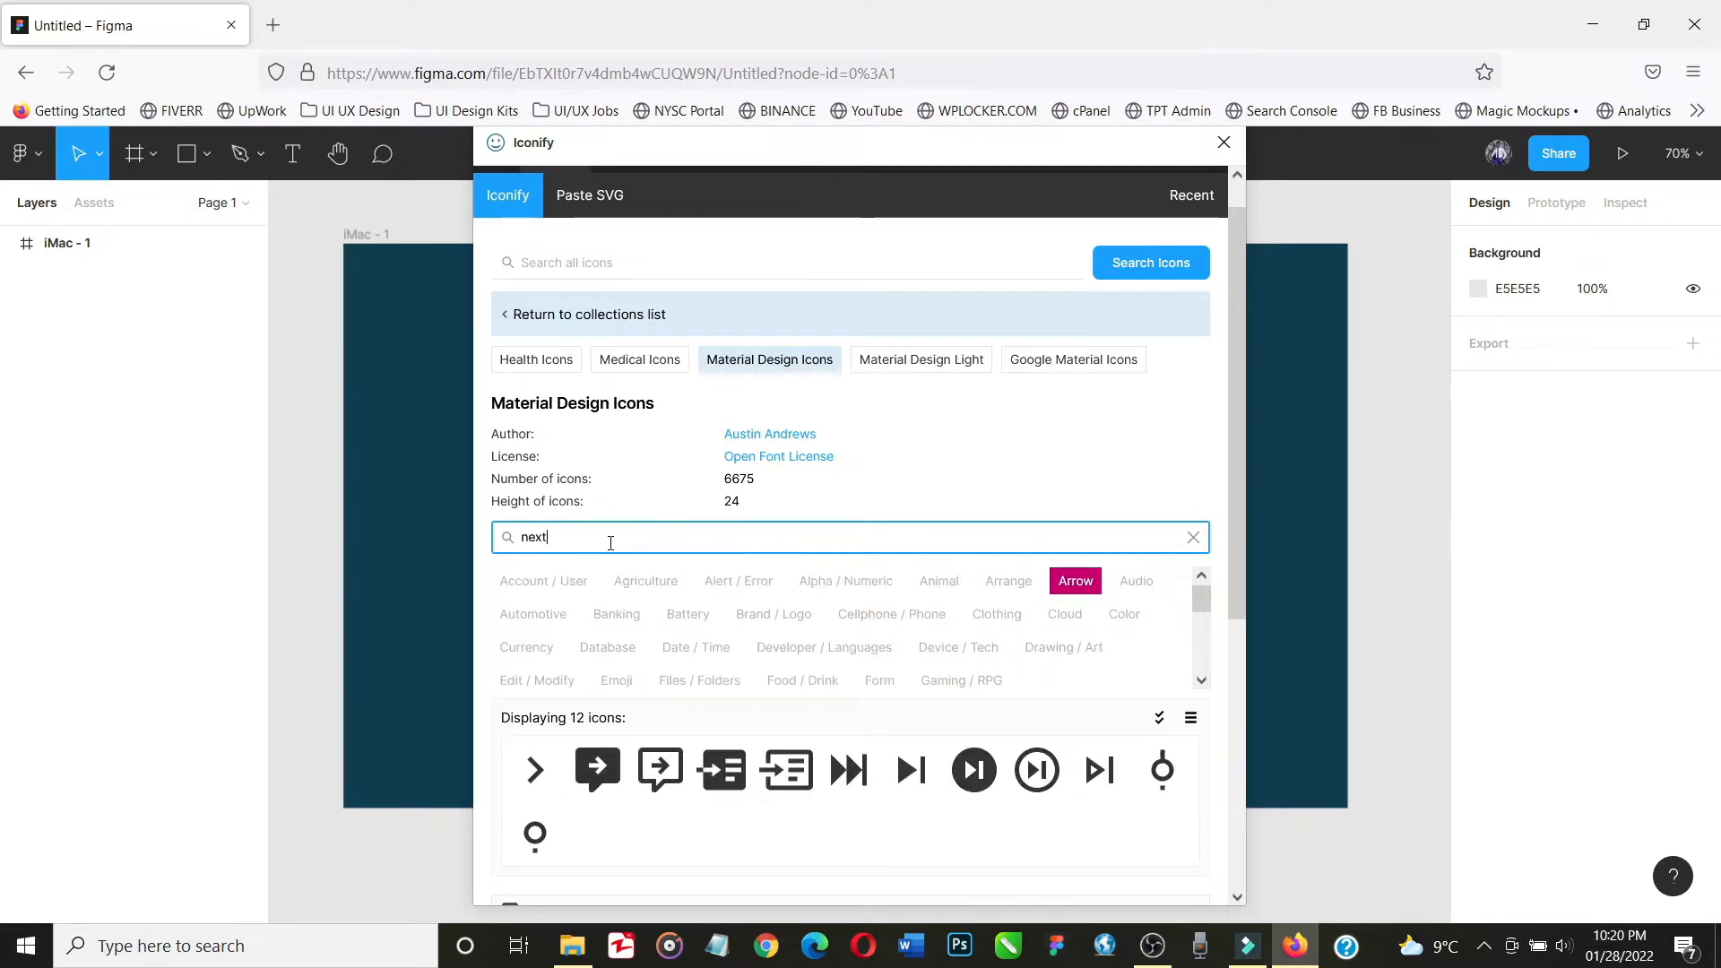
Import the solid skip-next-circle icon into the canvas and close the plugin
scroll(797, 774, "down", 2)
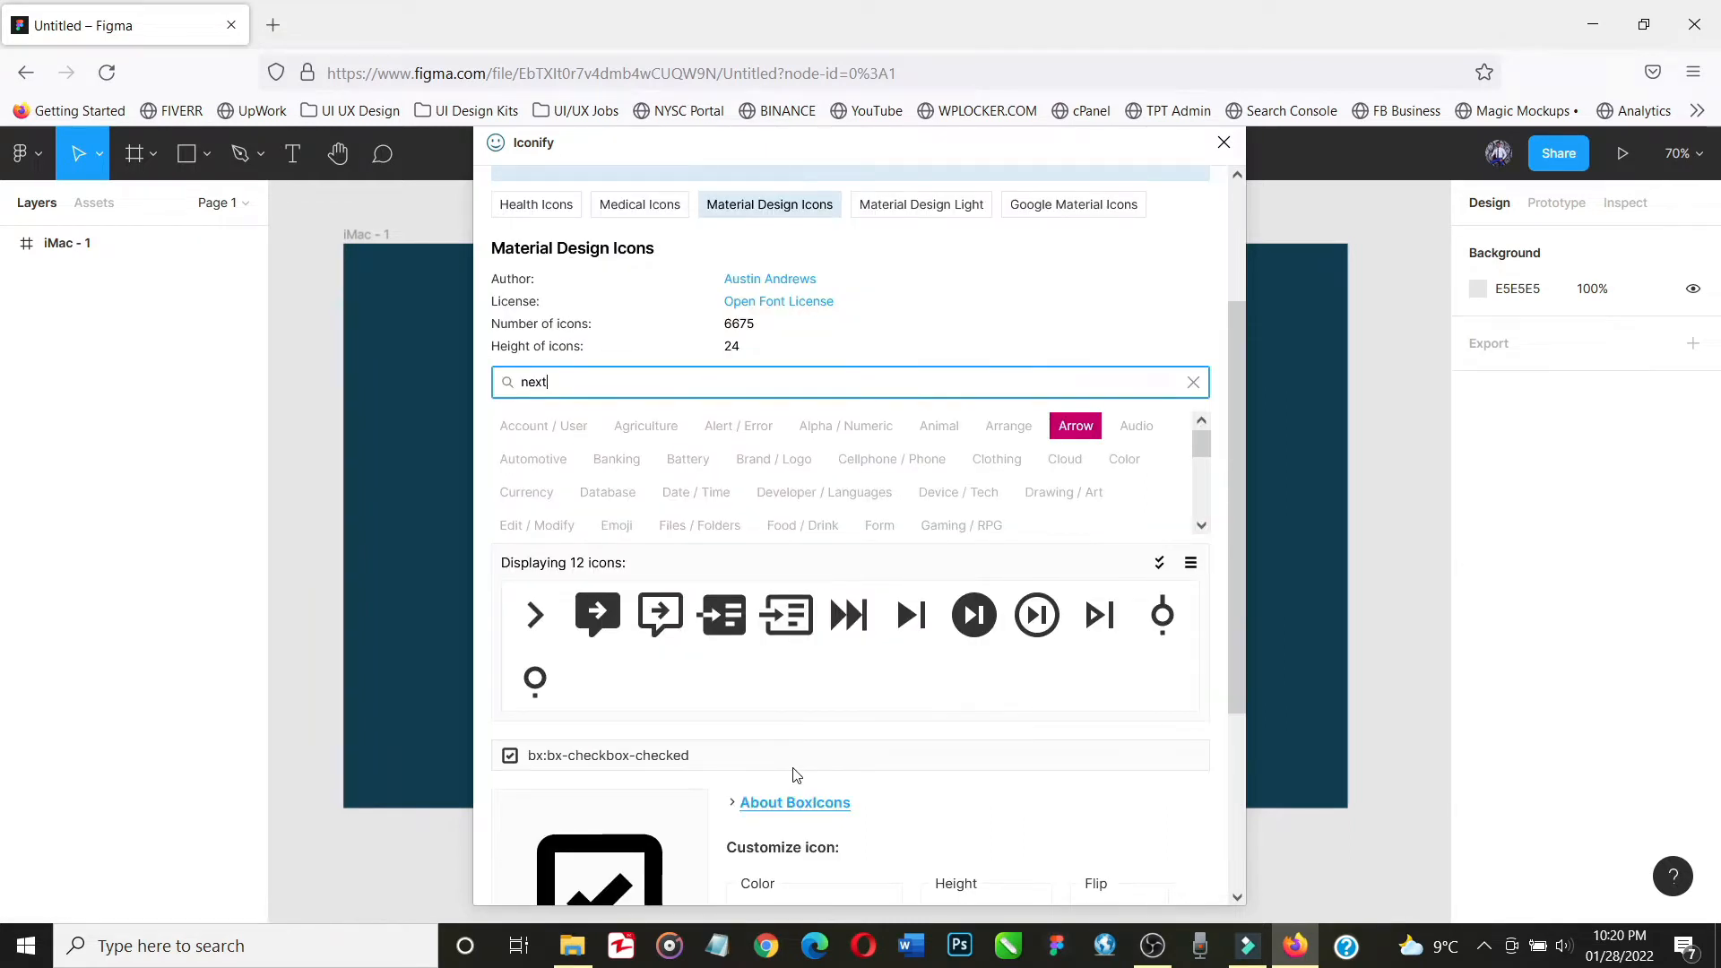
scroll(976, 686, "up", 1)
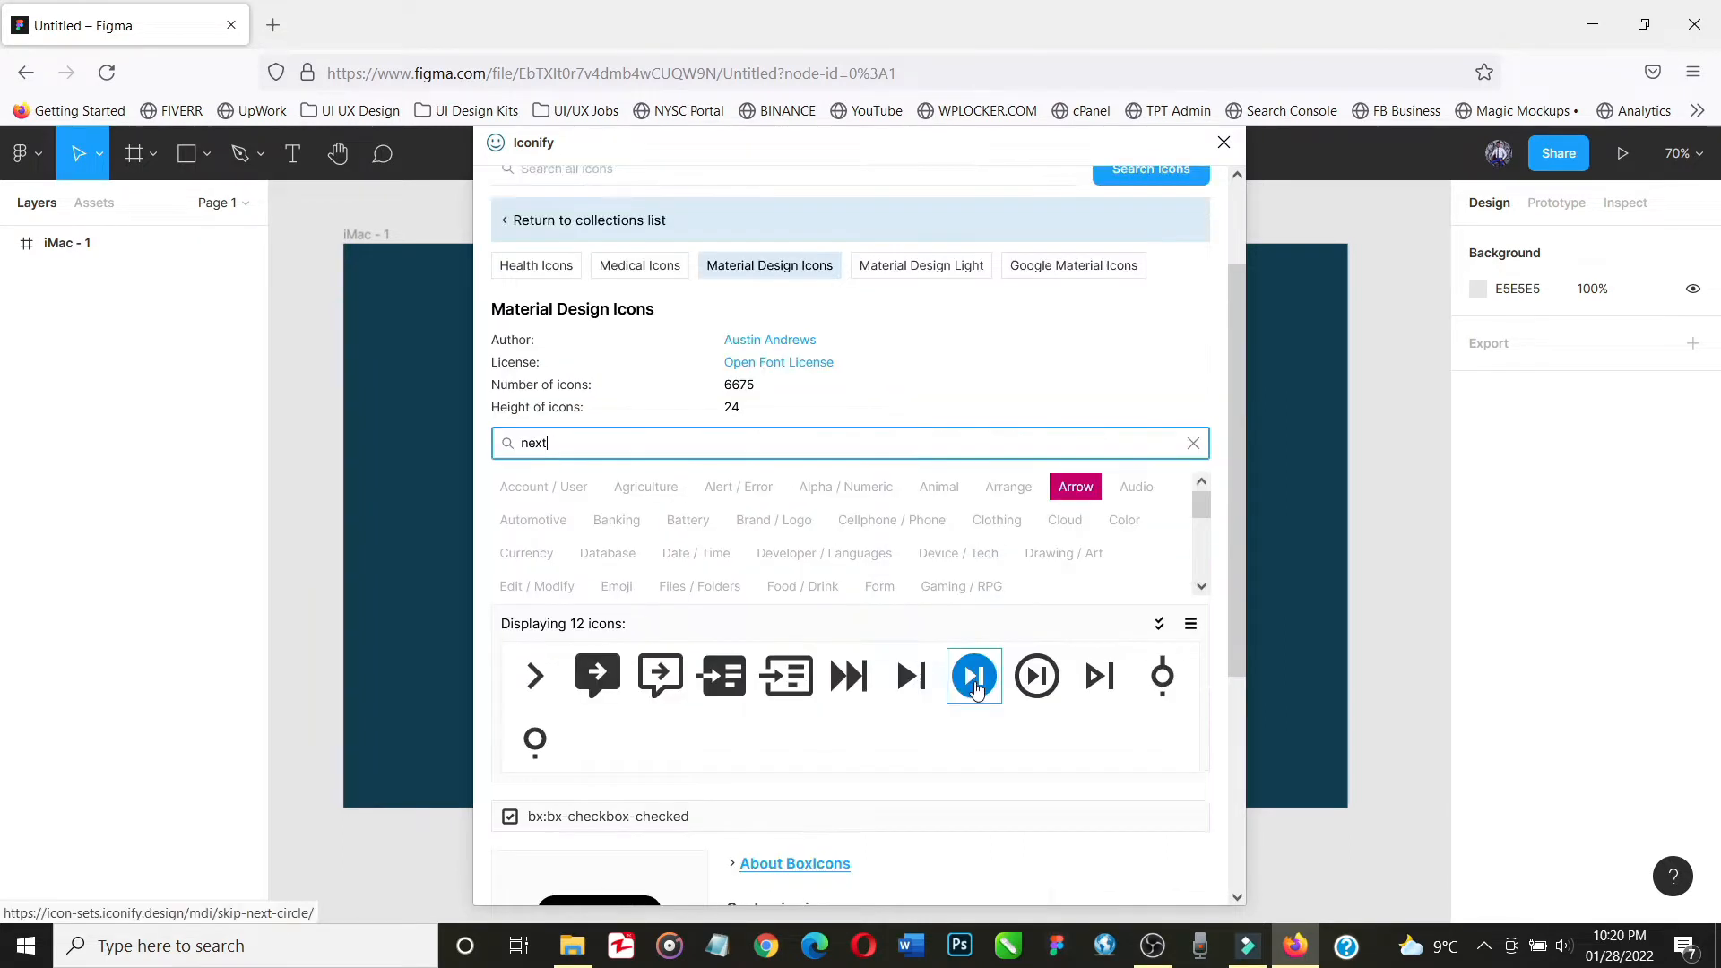
left_click(976, 687)
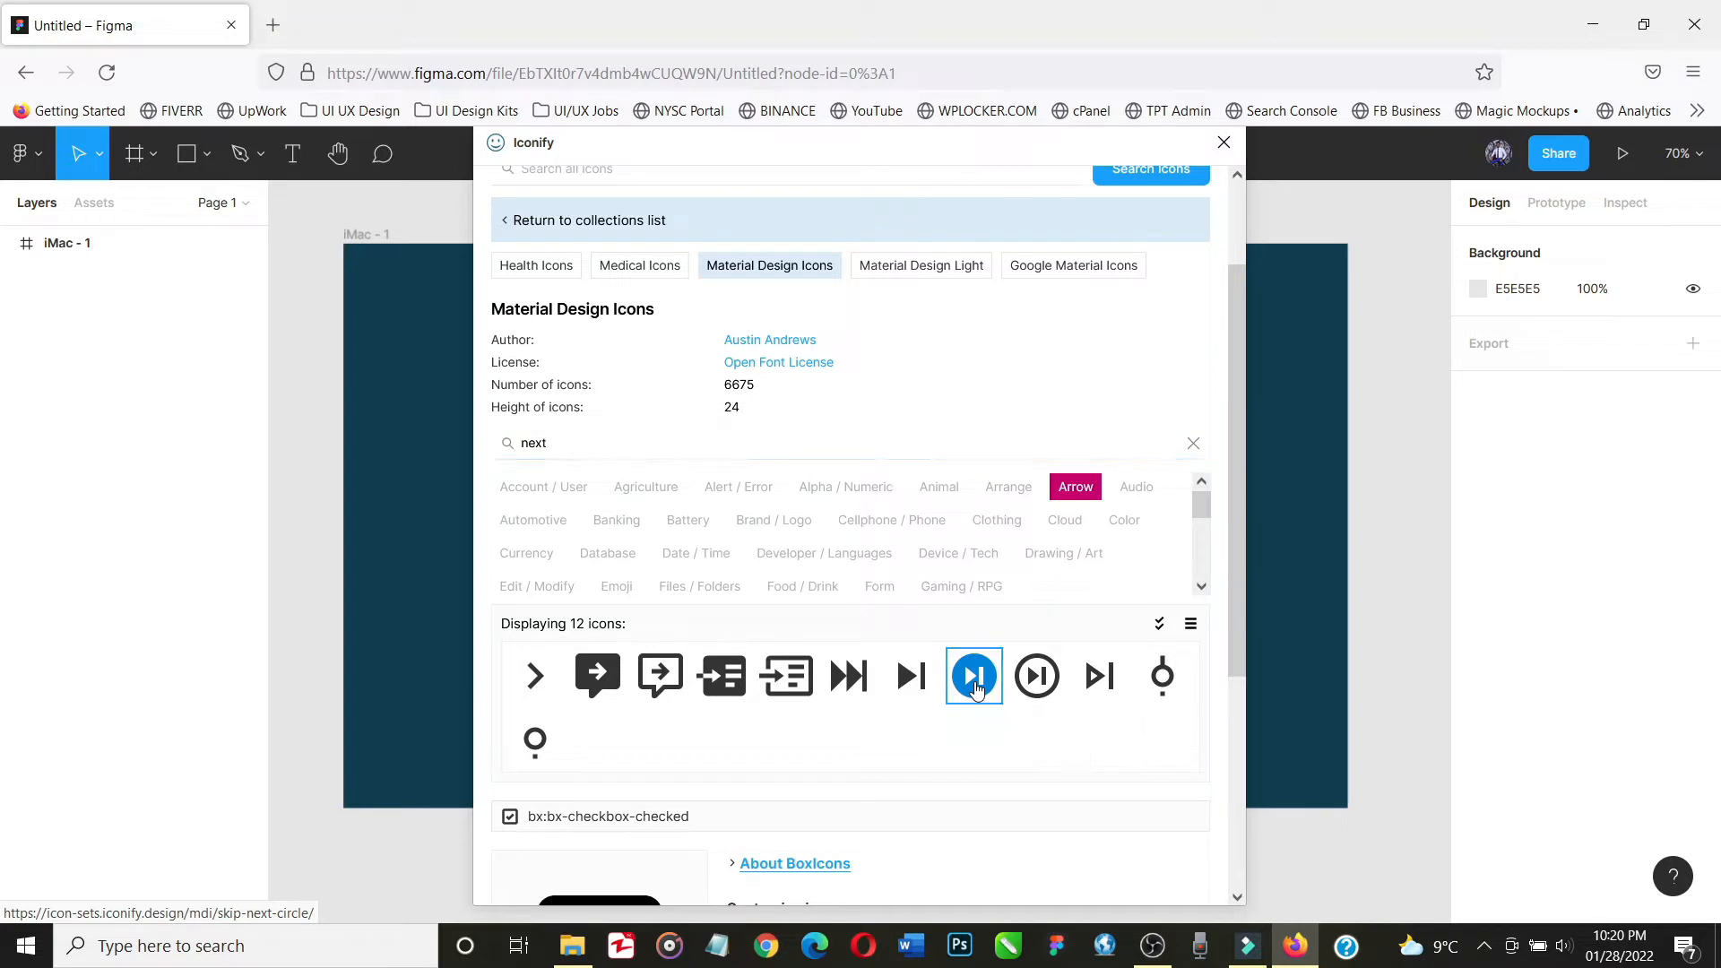
scroll(977, 687, "down", 3)
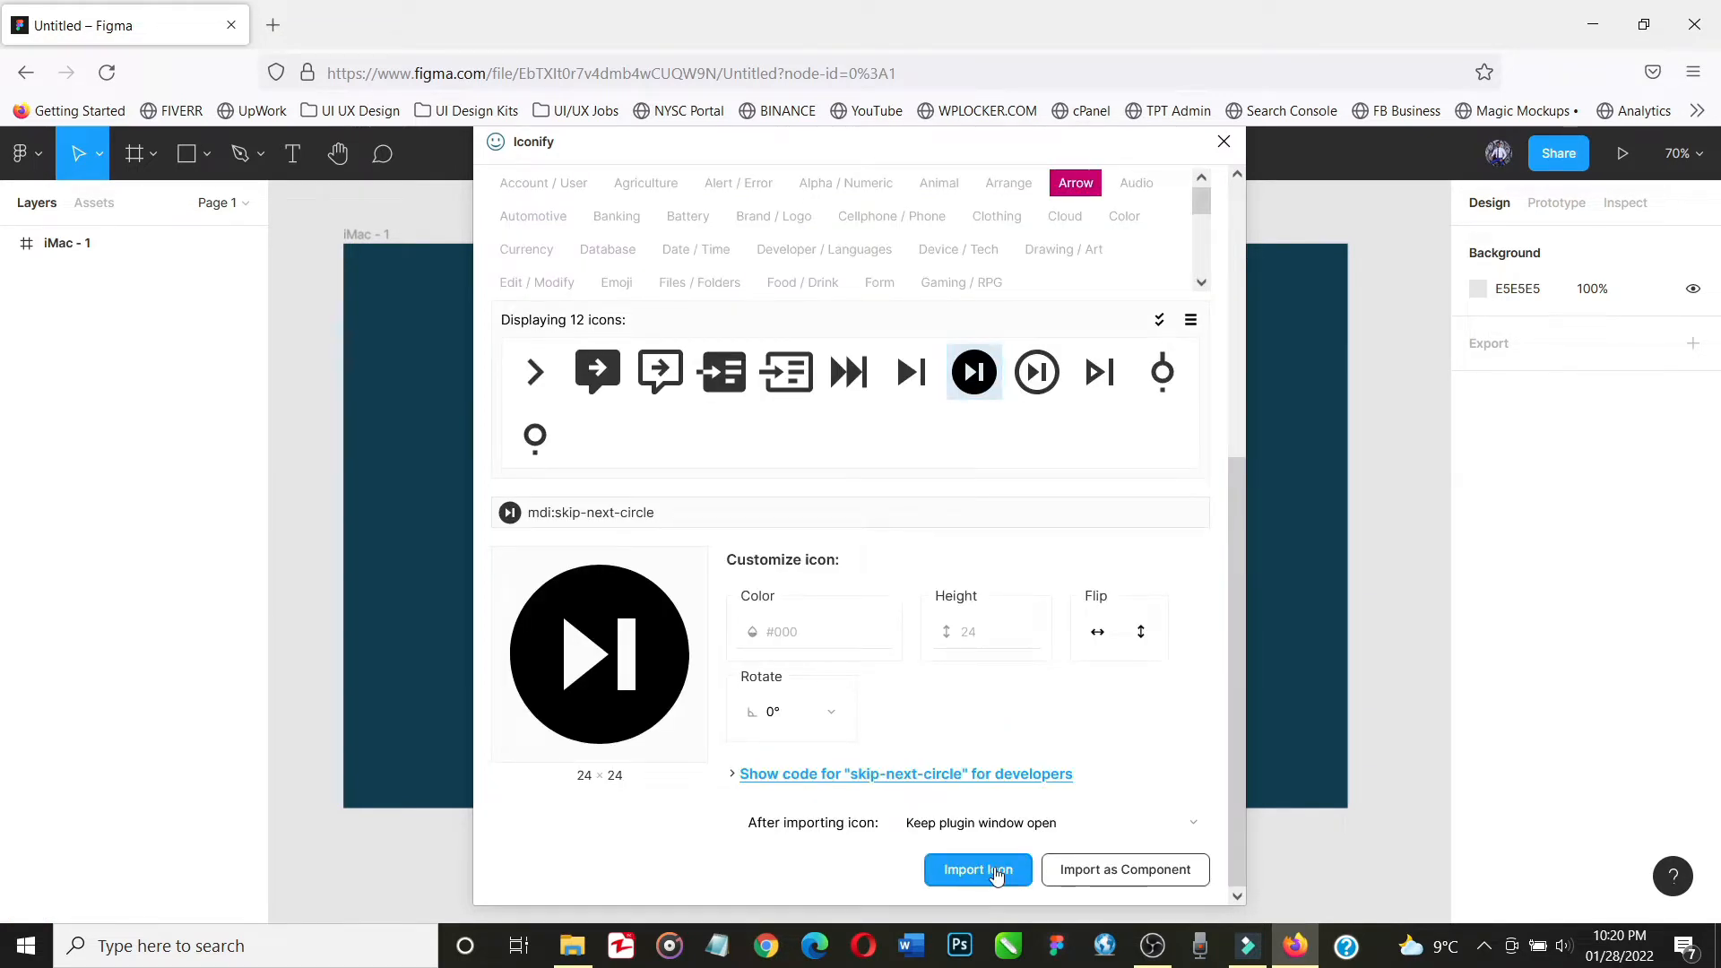
left_click(996, 875)
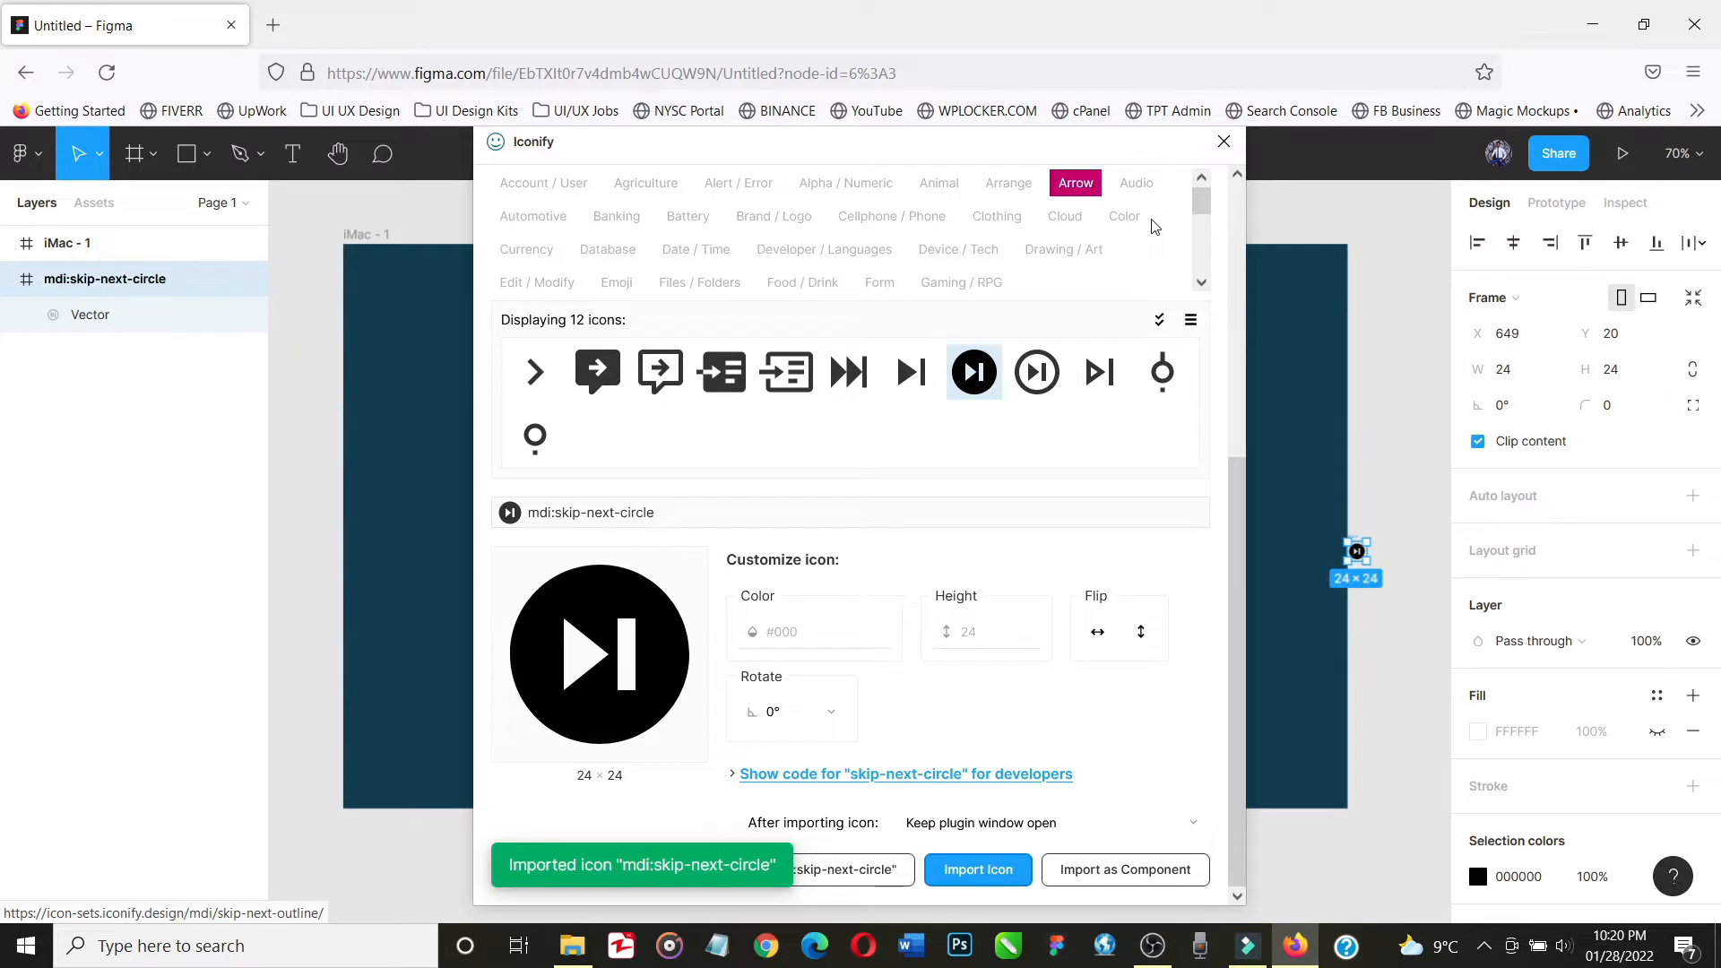
left_click(1224, 143)
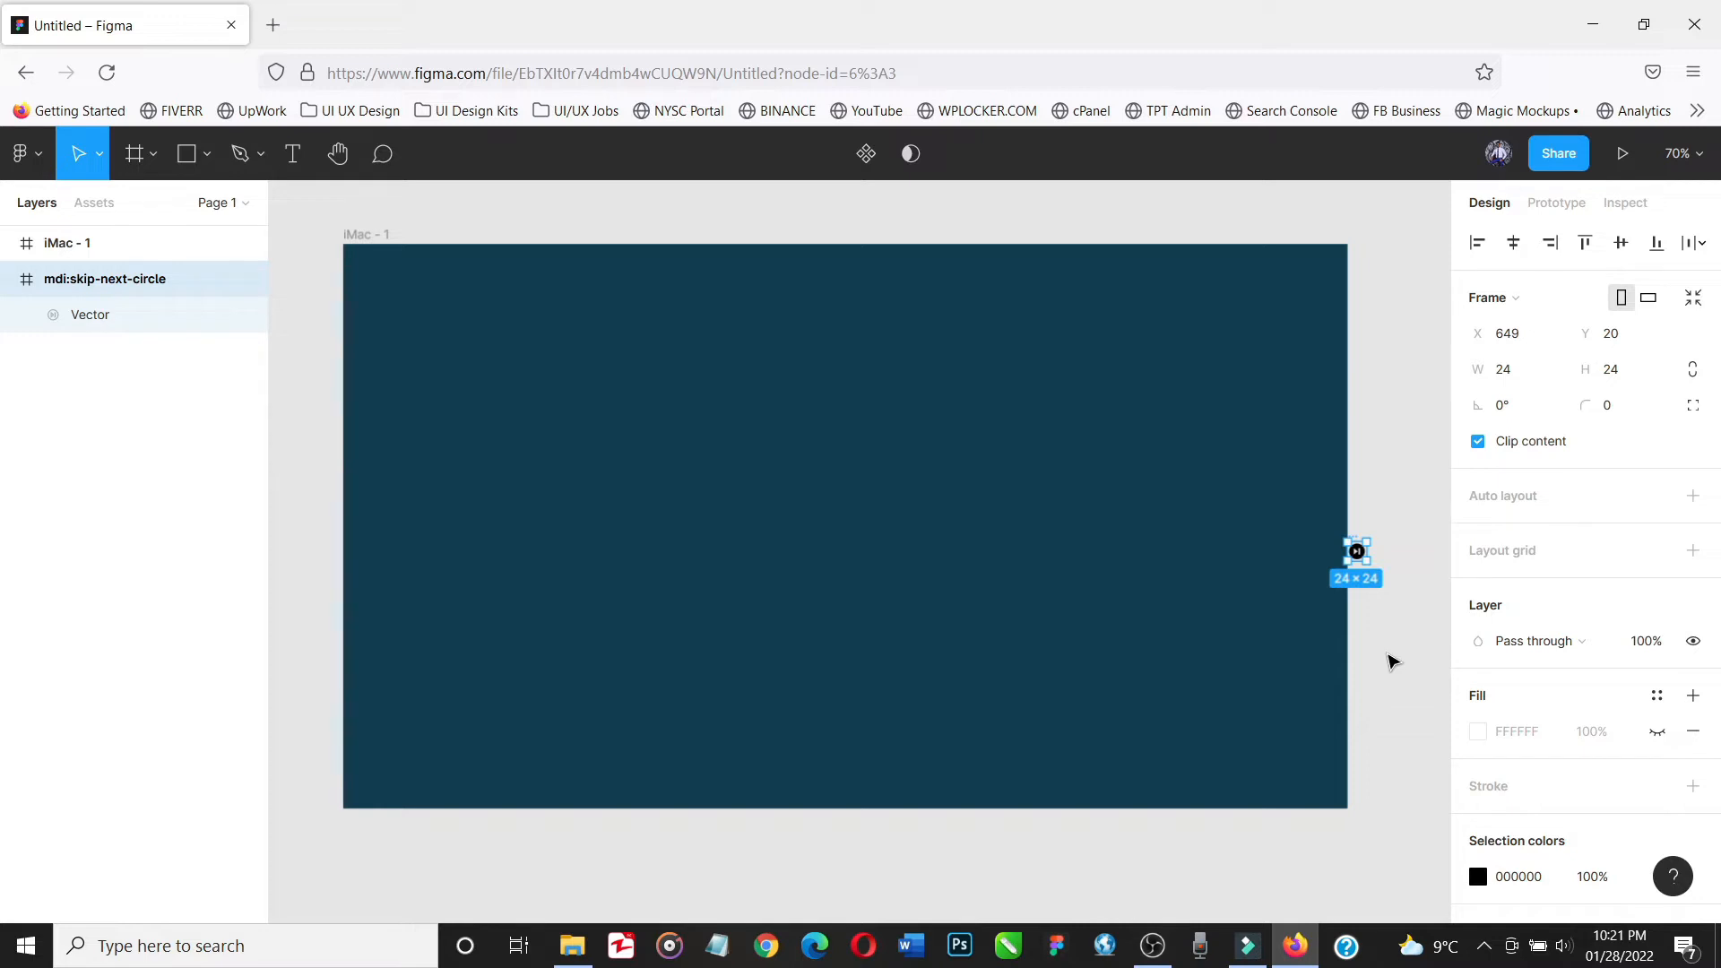
Take the skip-next vector out of its wrapper frame and place it inside the iMac frame at about X 1086, Y 373
key("Right")
left_click_drag(163, 298, 37, 281)
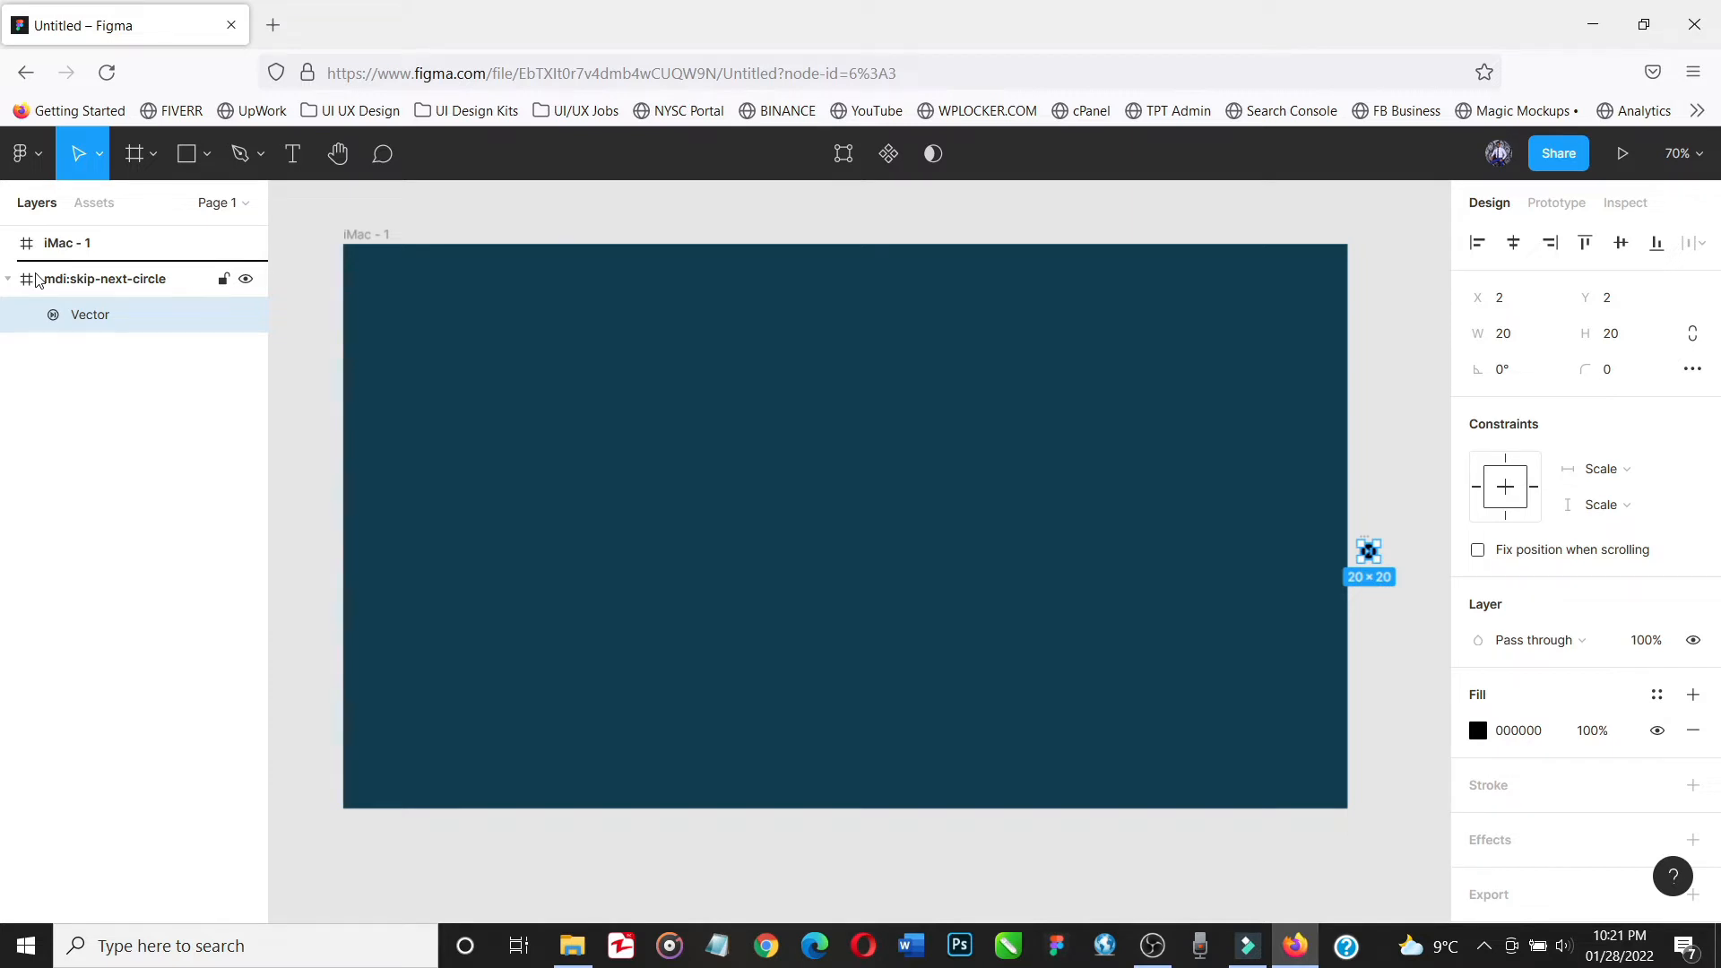
left_click_drag(38, 280, 38, 281)
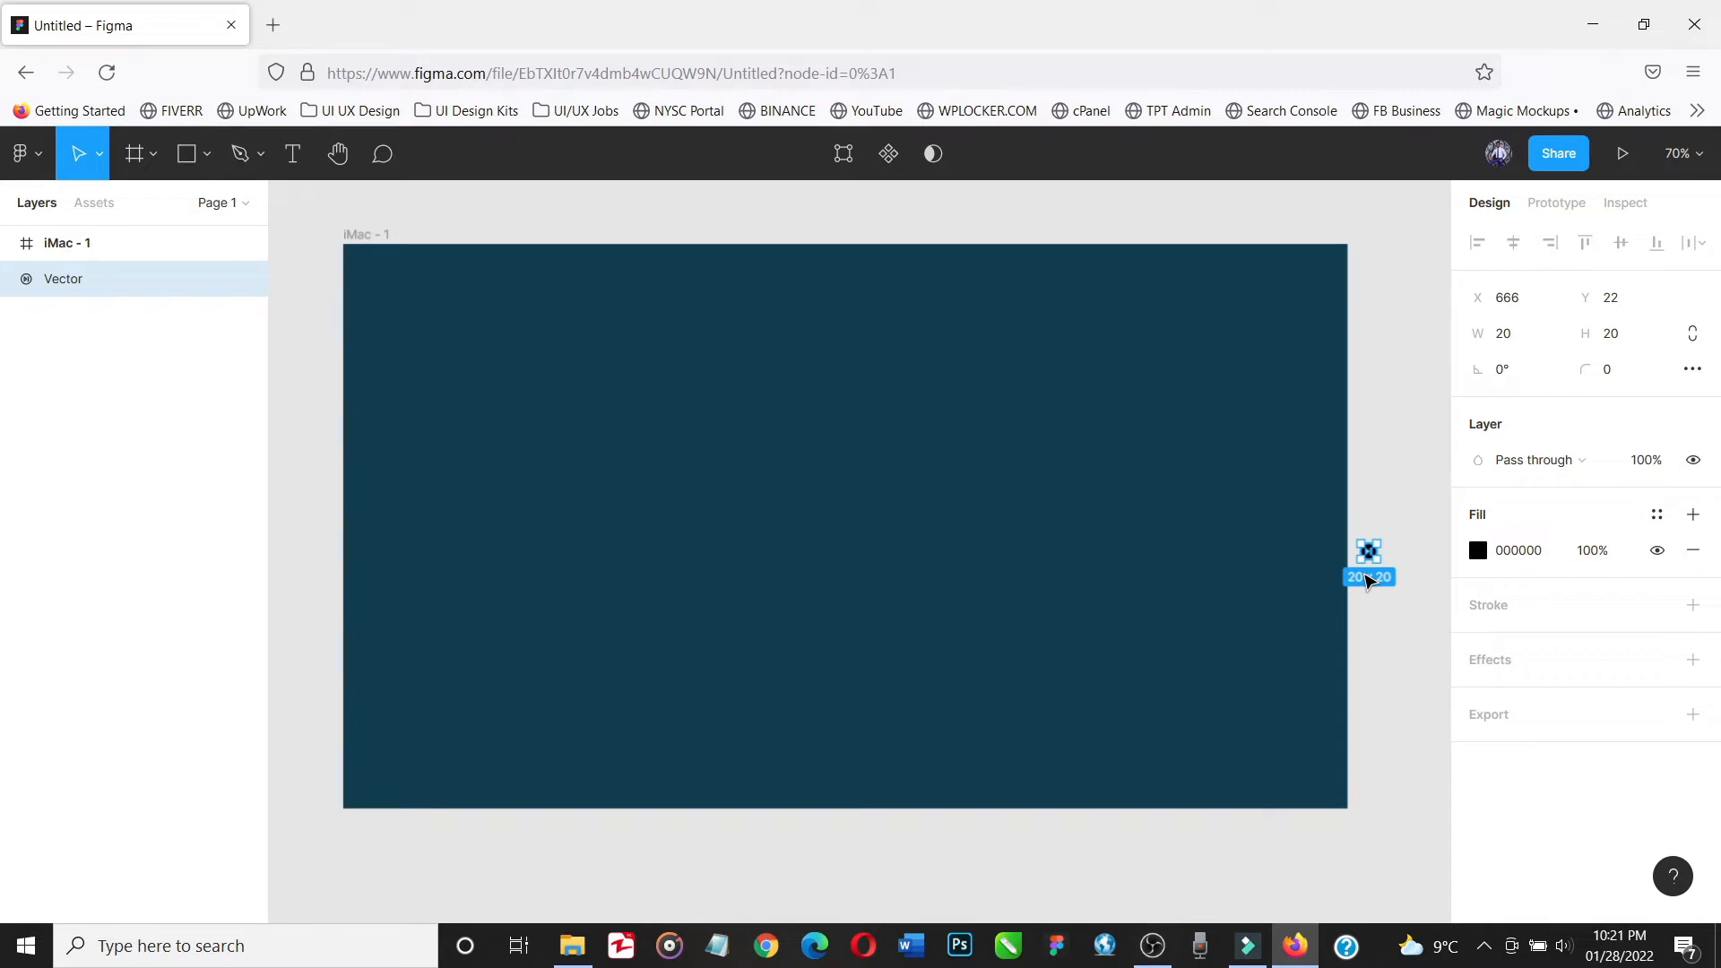
left_click_drag(1369, 581, 1203, 573)
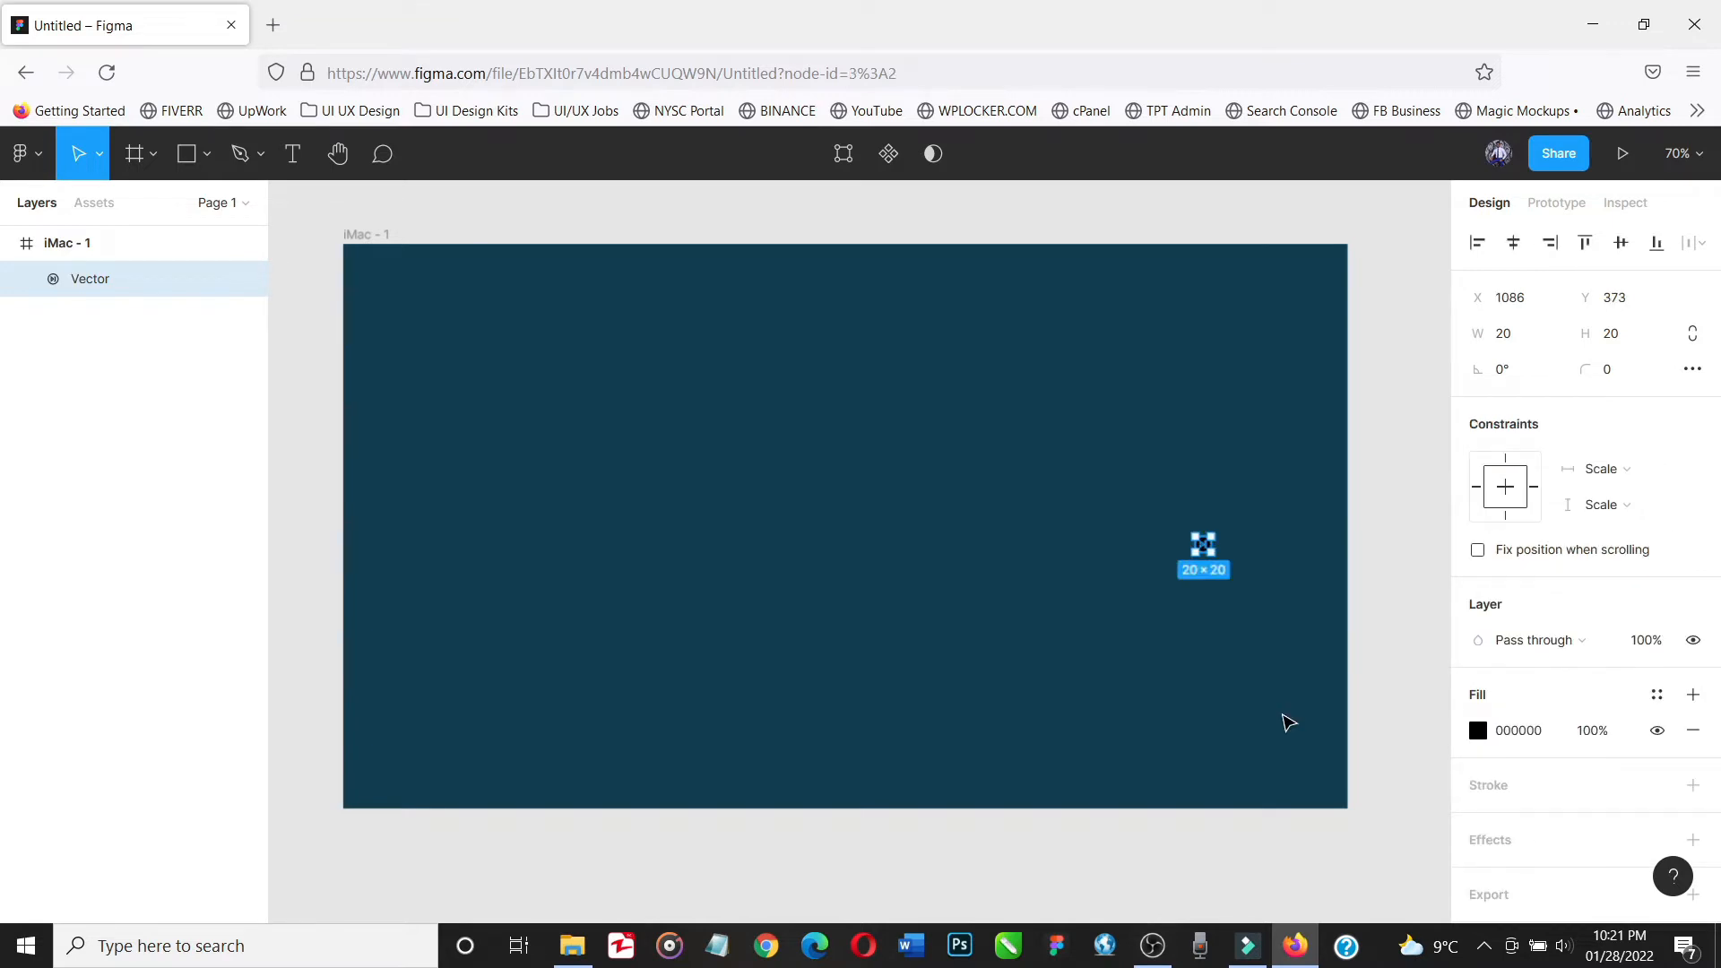
Scale the skip-next icon proportionally to about 41 × 41 with the Scale tool
key("k")
left_click_drag(1211, 552, 1222, 566)
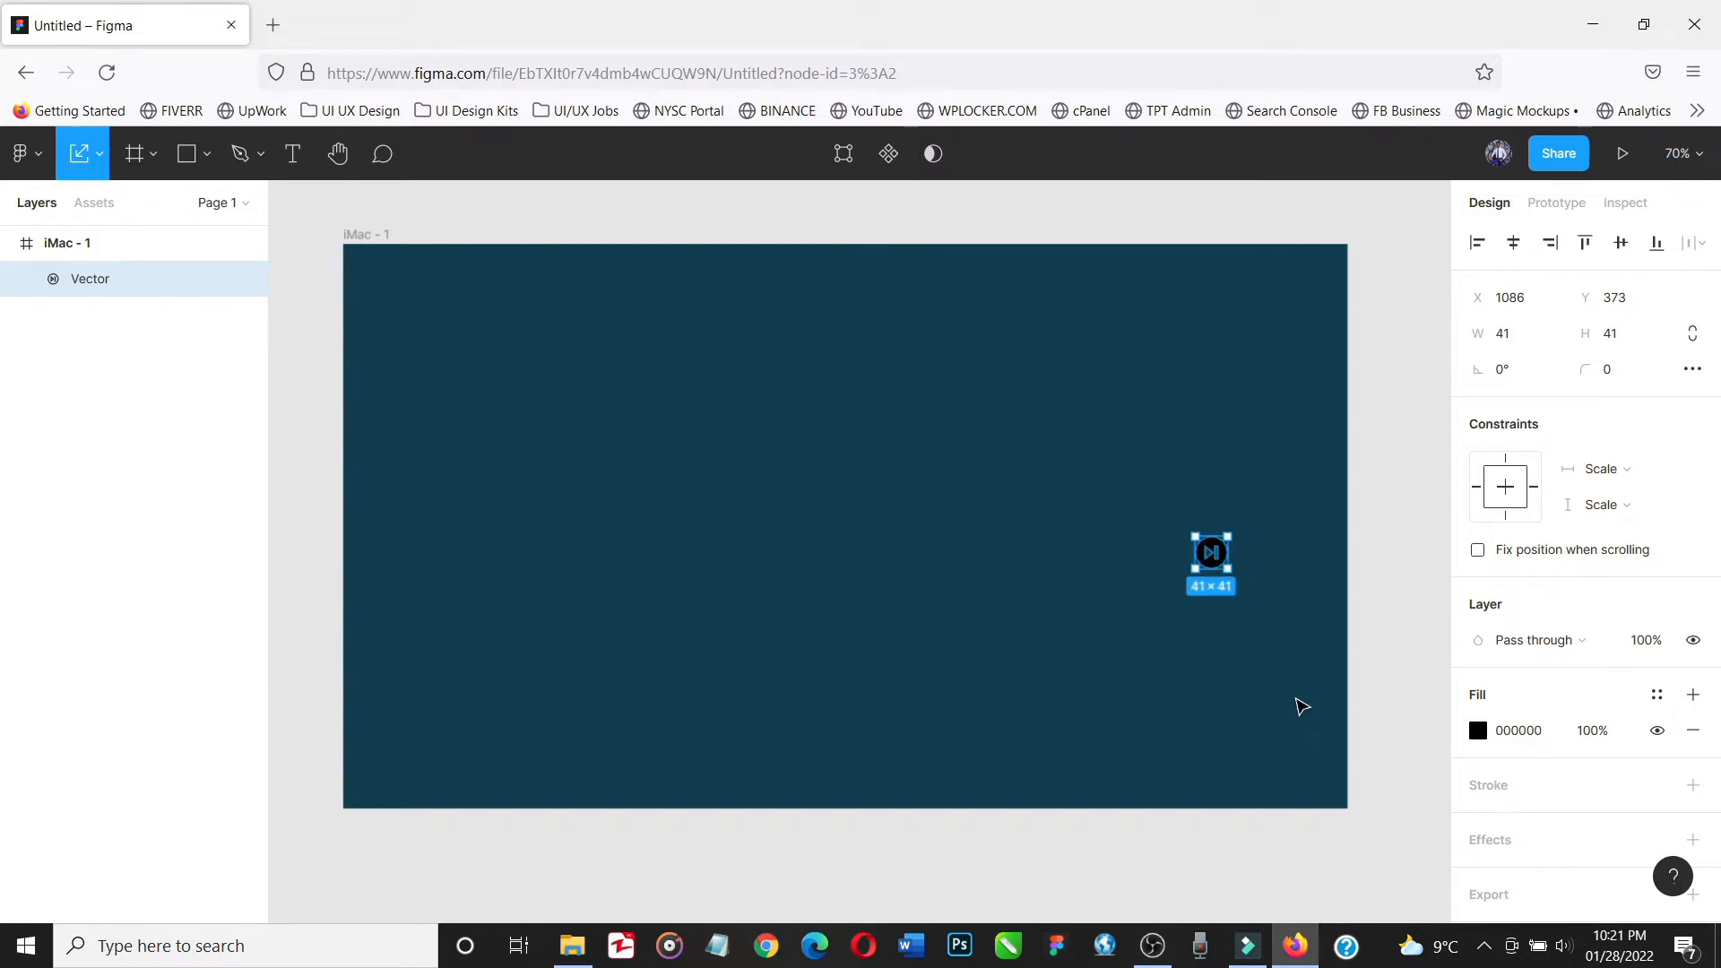
key("v")
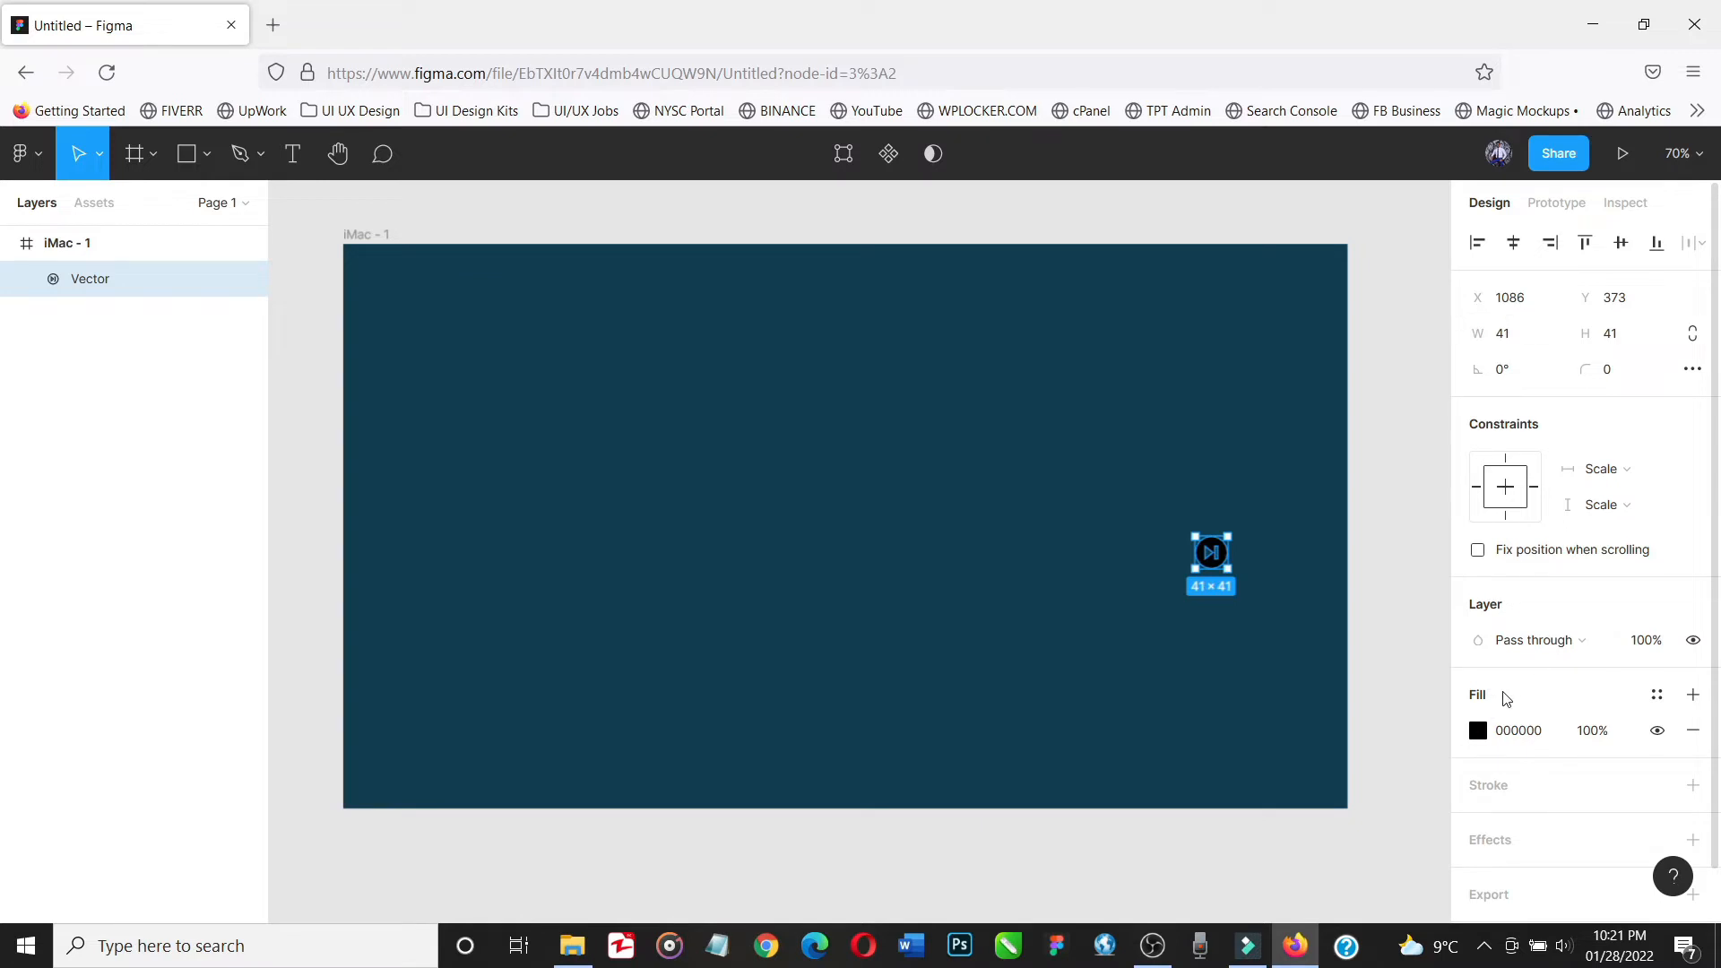
Change the skip-next icon's fill to white, FFFFFF
left_click(1479, 731)
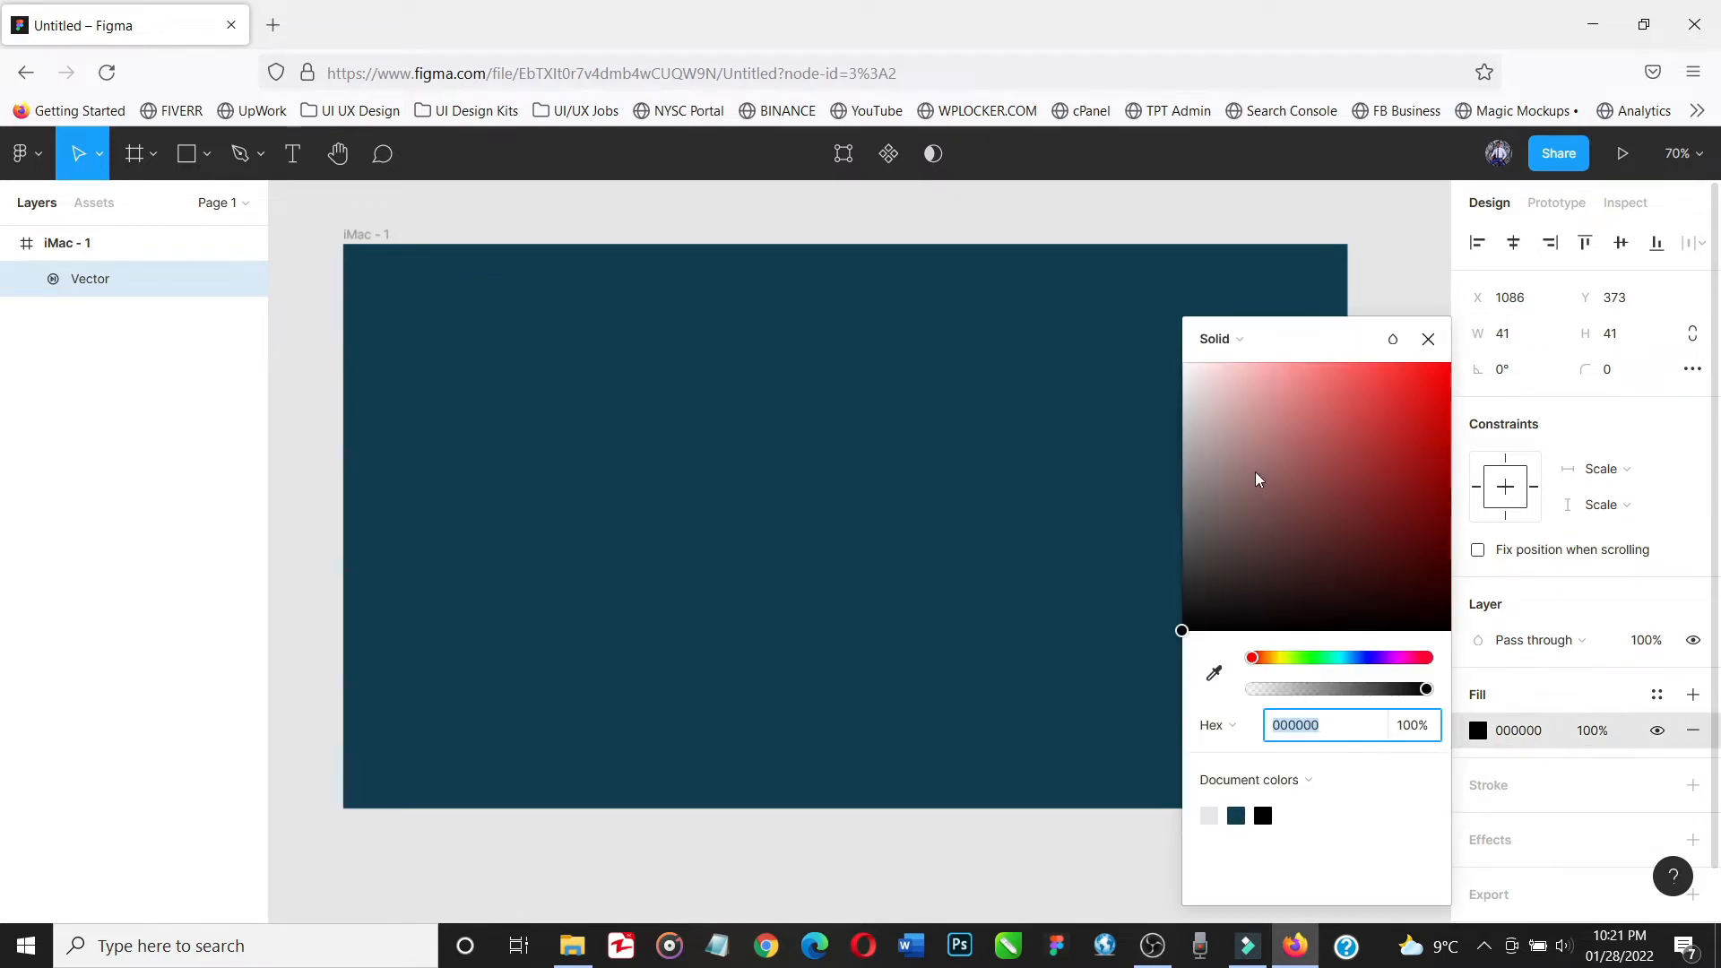
left_click_drag(1258, 479, 1138, 322)
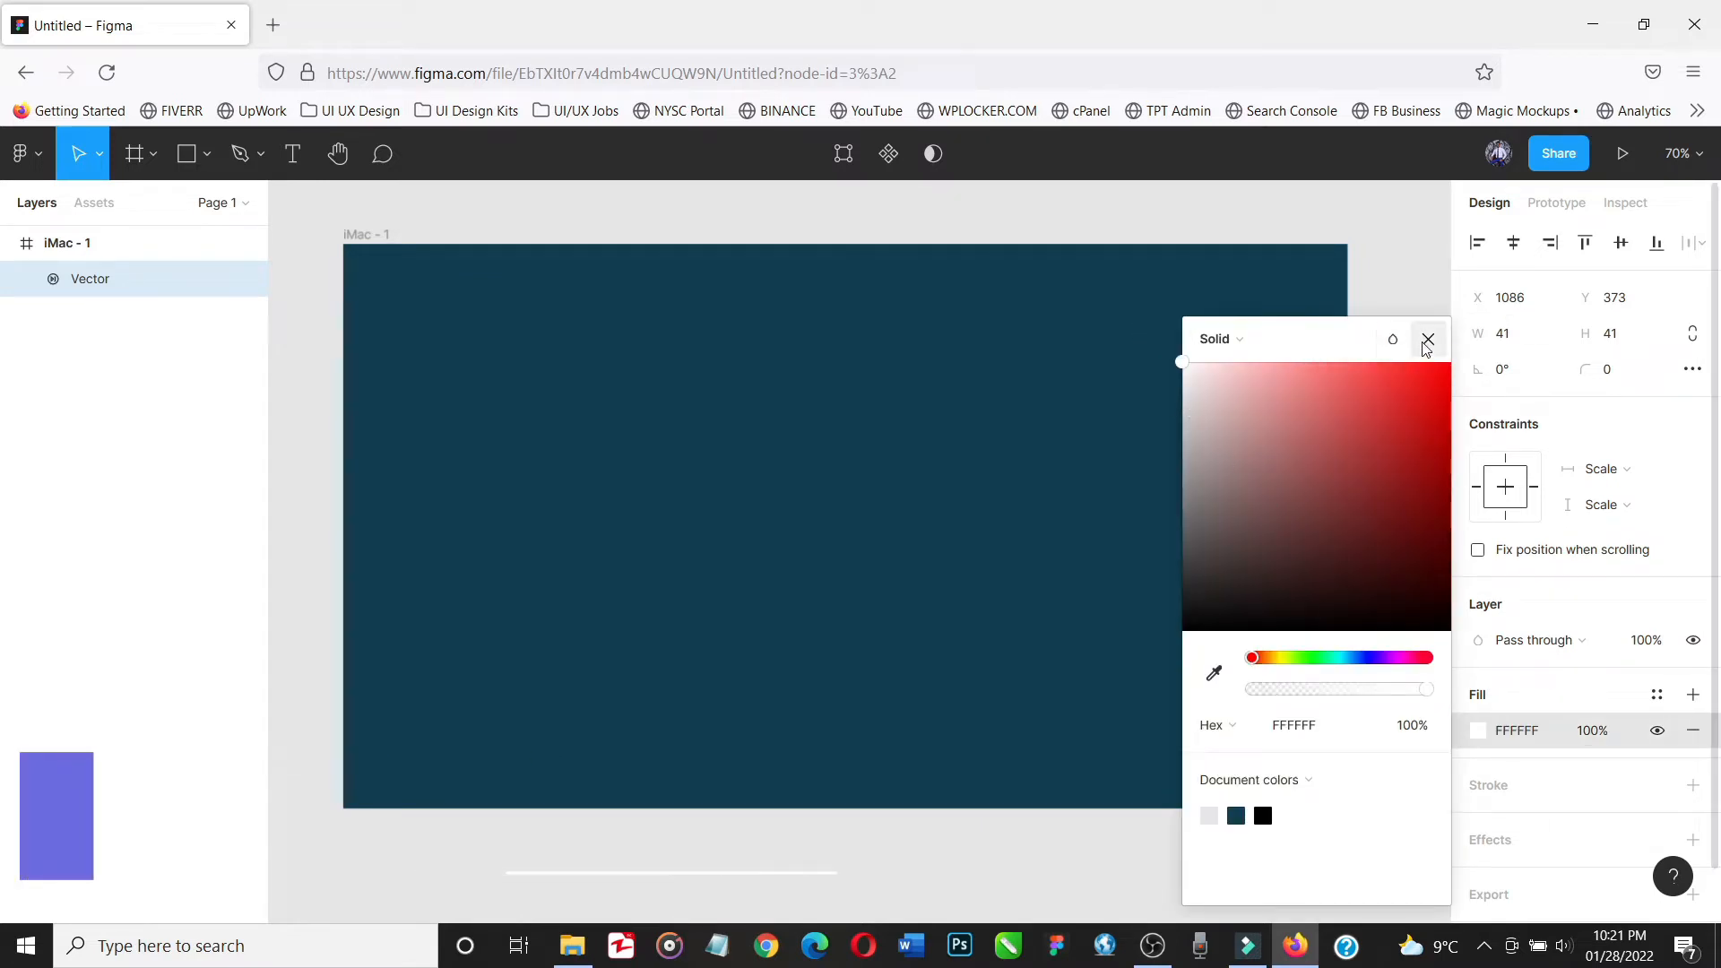
left_click(1427, 341)
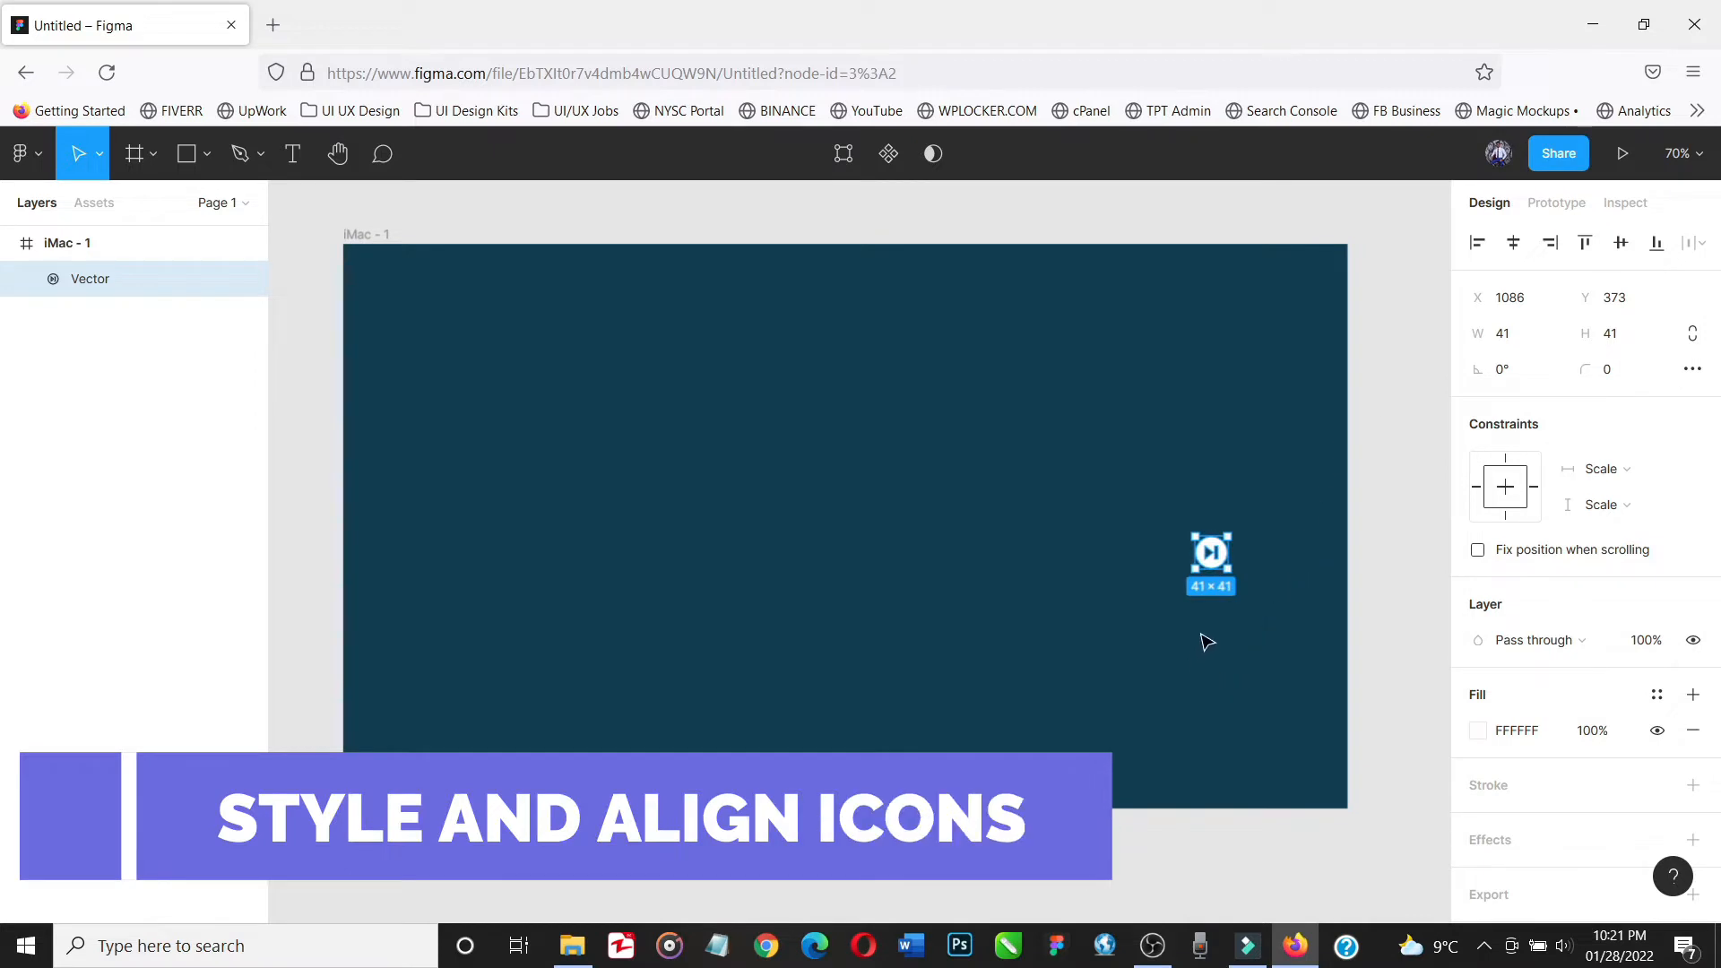
Move the skip-next icon up to the frame's vertical middle near its right edge, at X 1182, Y 340
left_click_drag(1220, 558, 1253, 535)
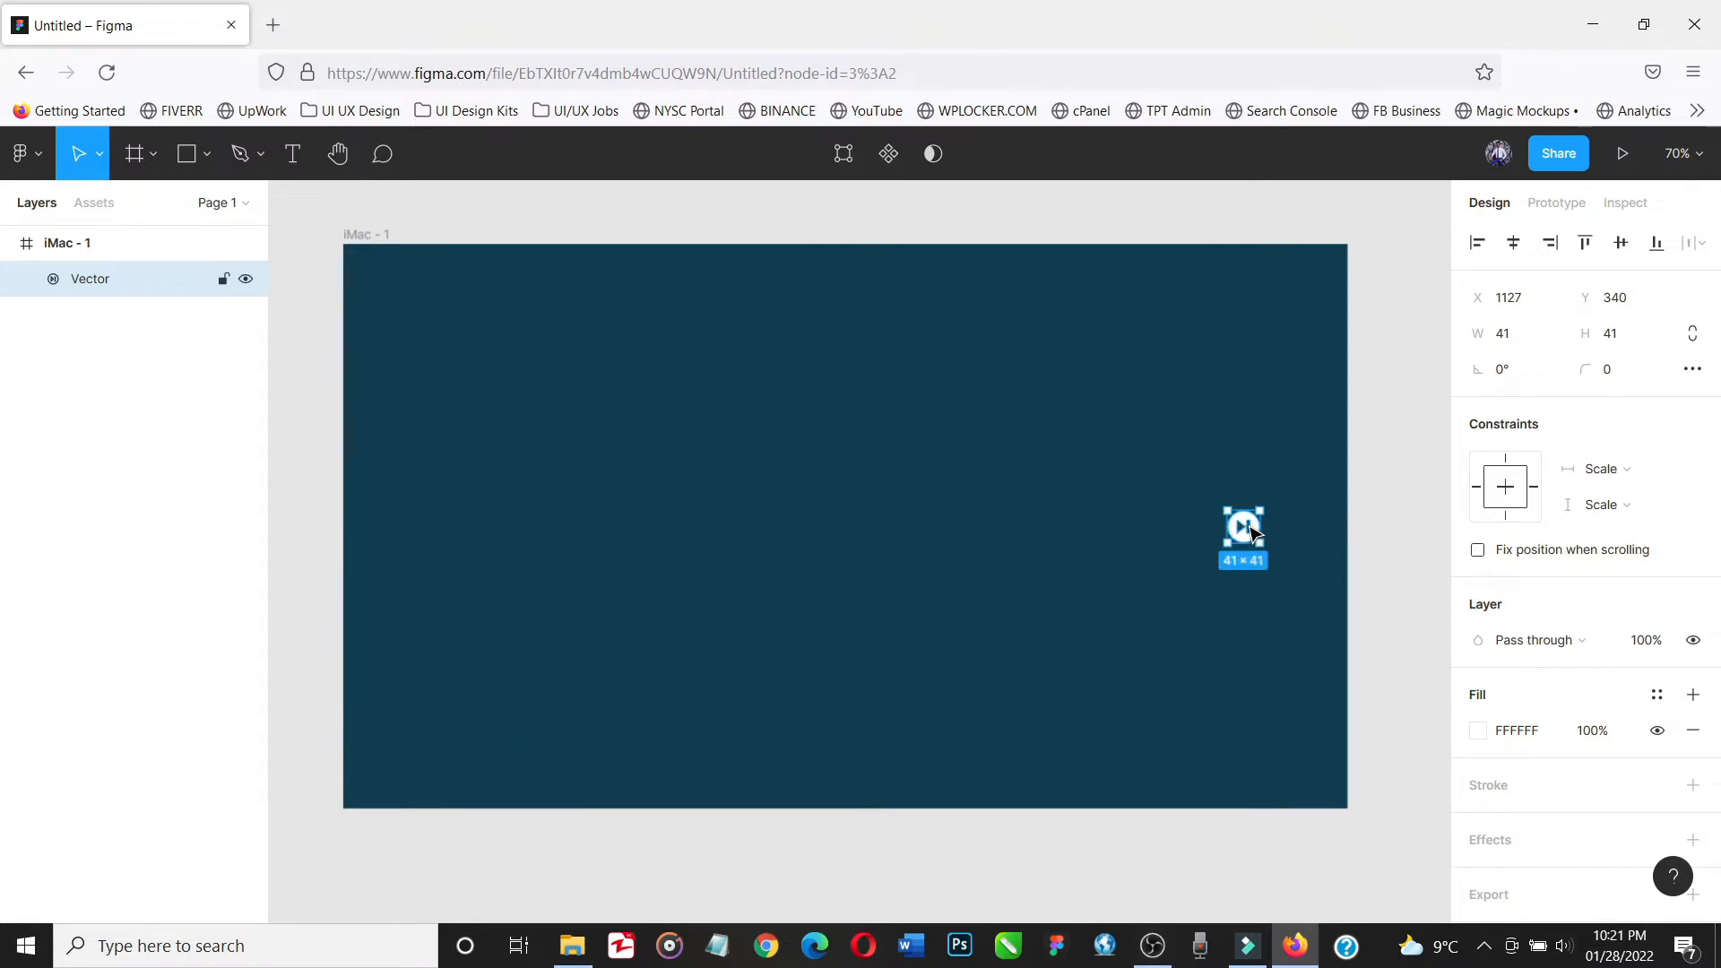
key("Right")
key("Right")
key("Right")
key("Right")
key("Right")
key("Right")
key("Right")
key("Right")
key("Right")
key("Right")
key("Right")
key("Right")
key("Right")
key("Right")
key("Right")
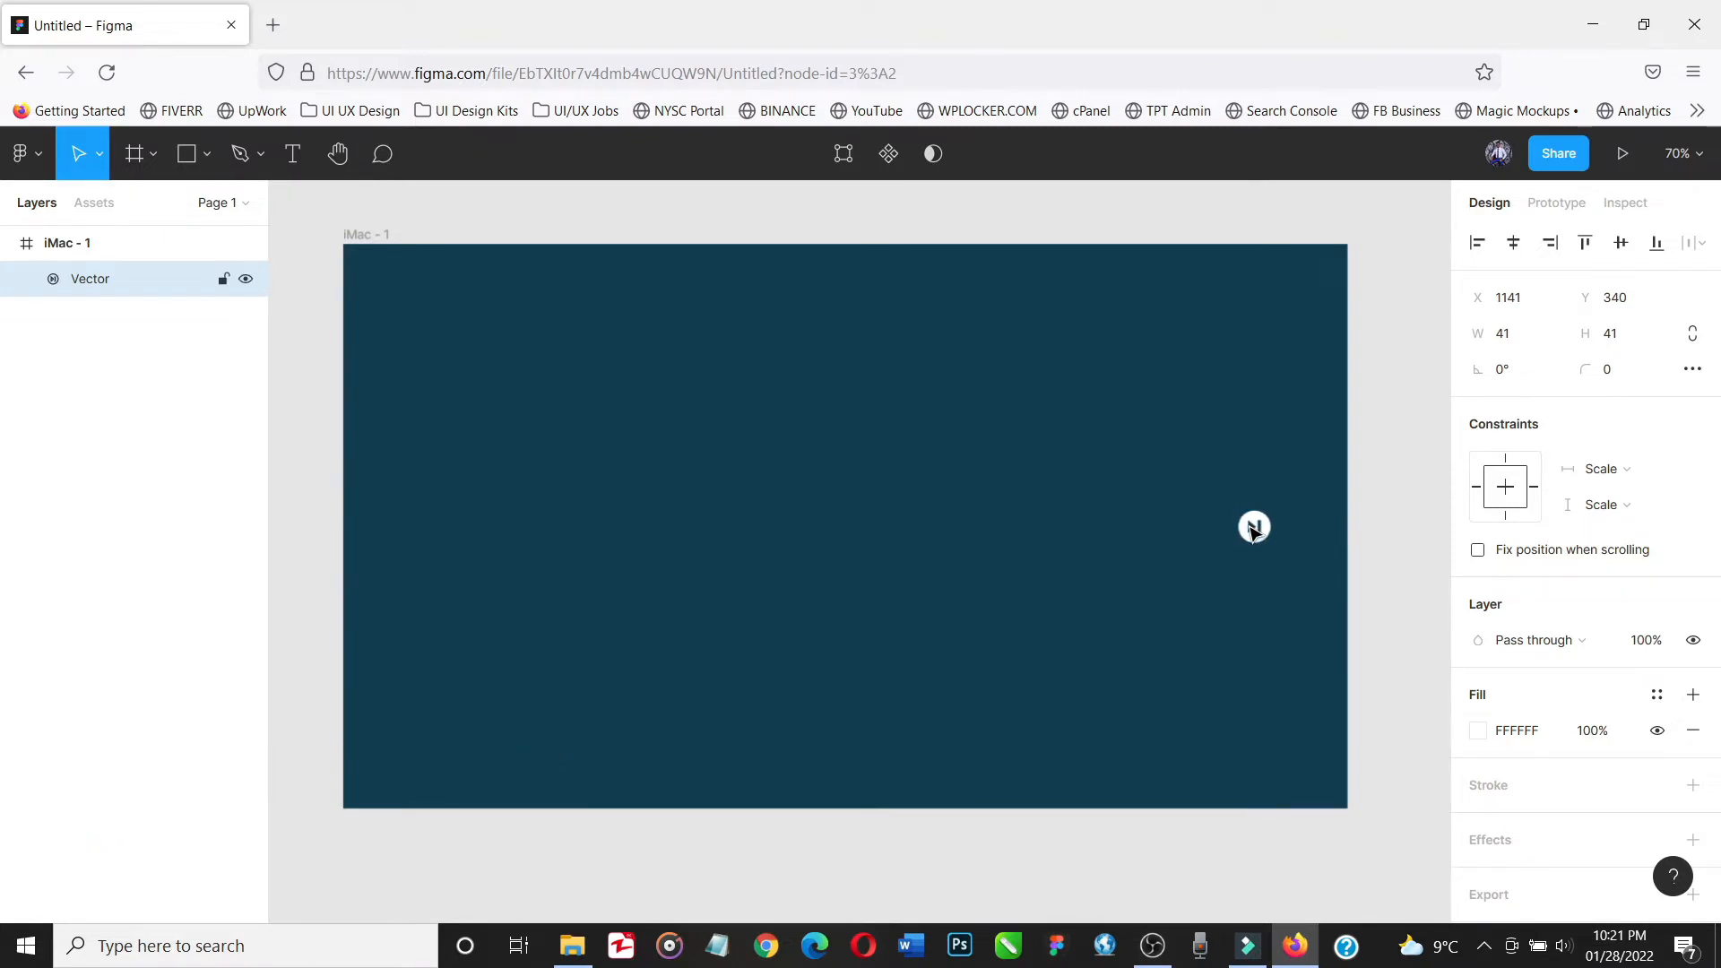
key("shift+Right")
key("shift+Right")
key("shift+Right")
key("shift+Right")
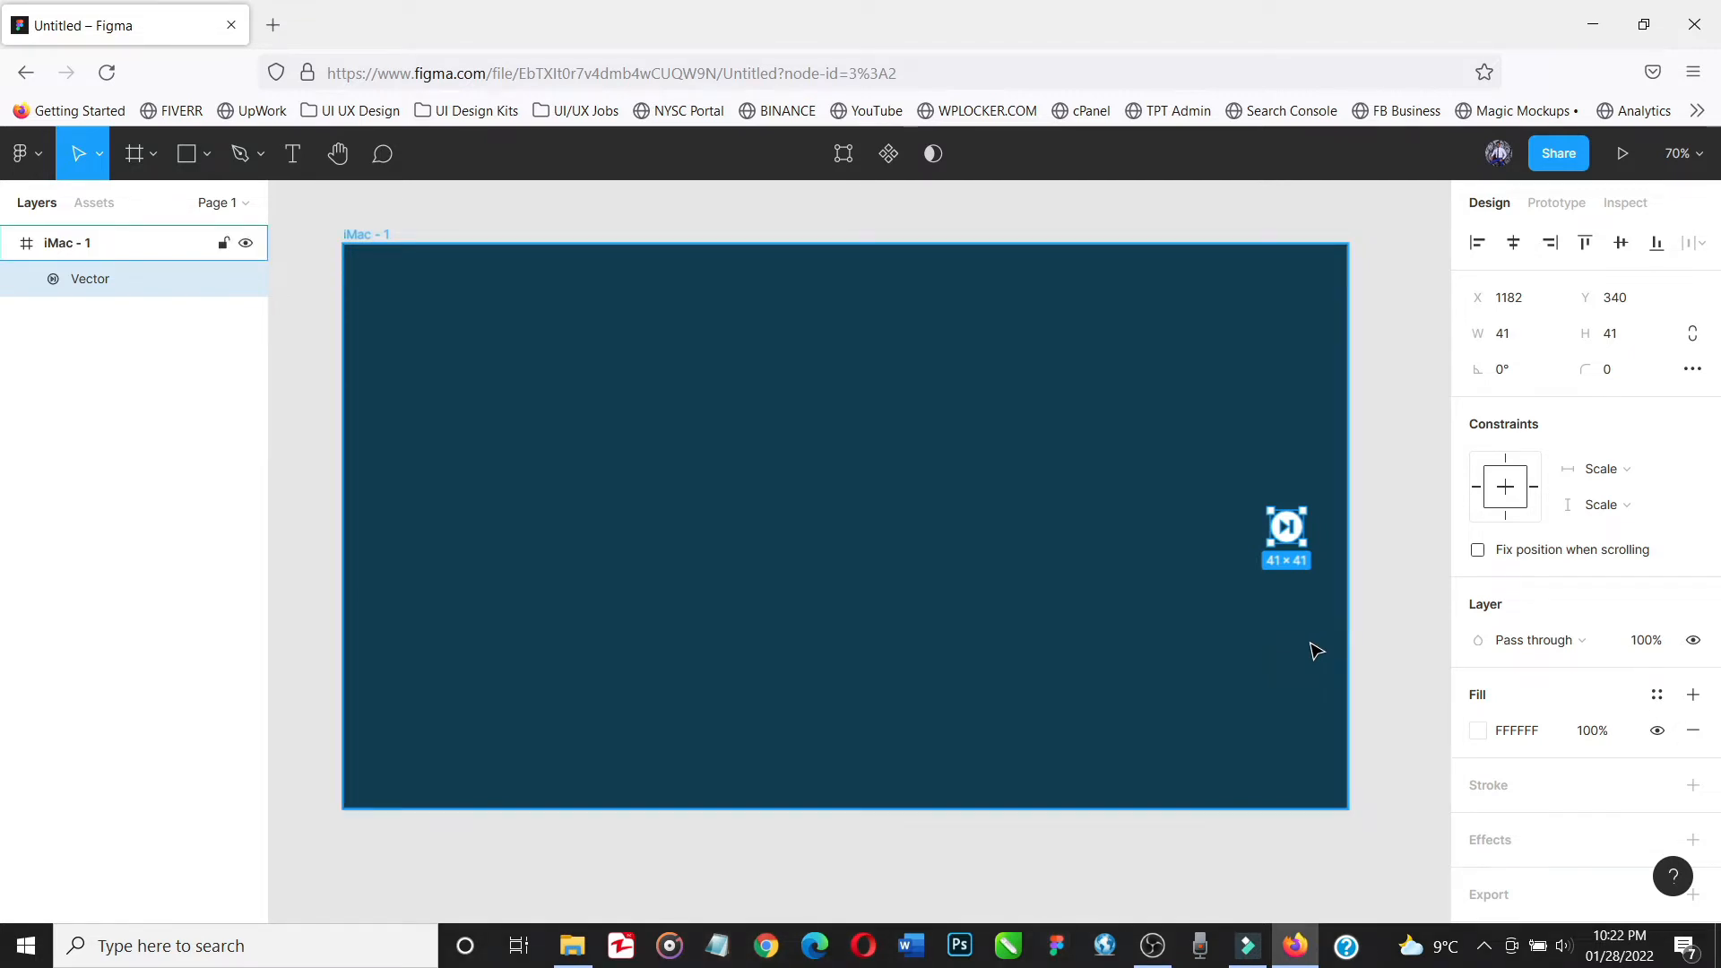
Duplicate the skip-next icon and place the copy near the iMac frame's left edge at X 56, Y 340
key("ctrl+d")
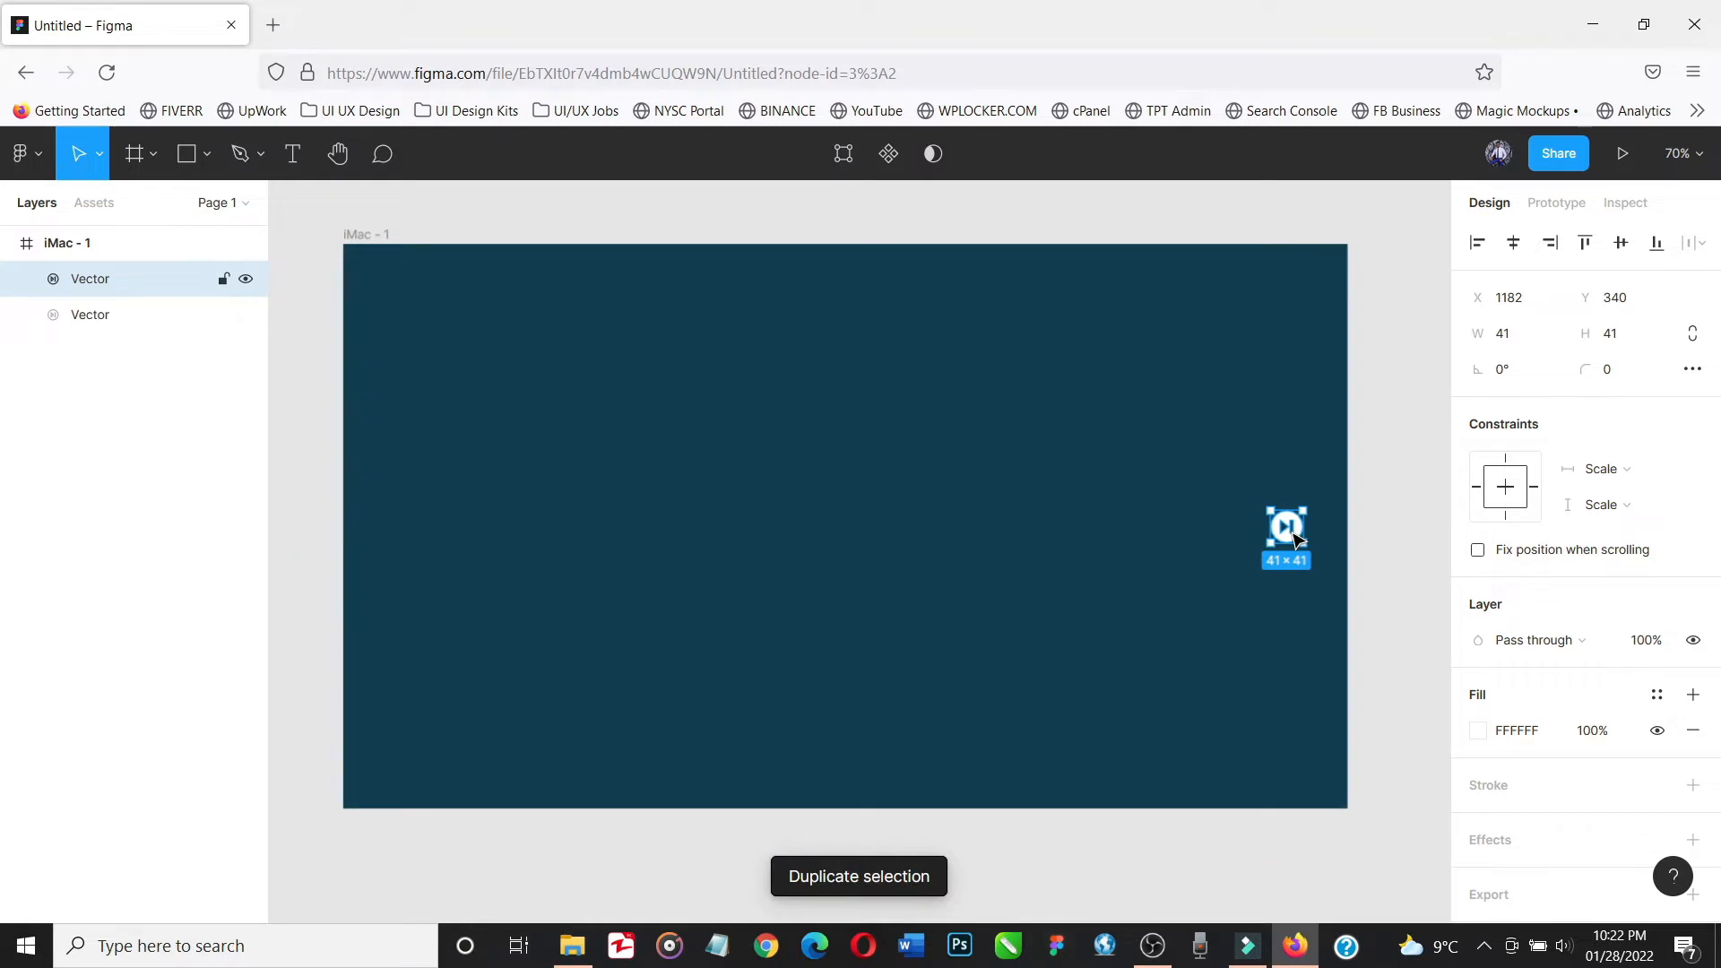
left_click_drag(1294, 538, 411, 532)
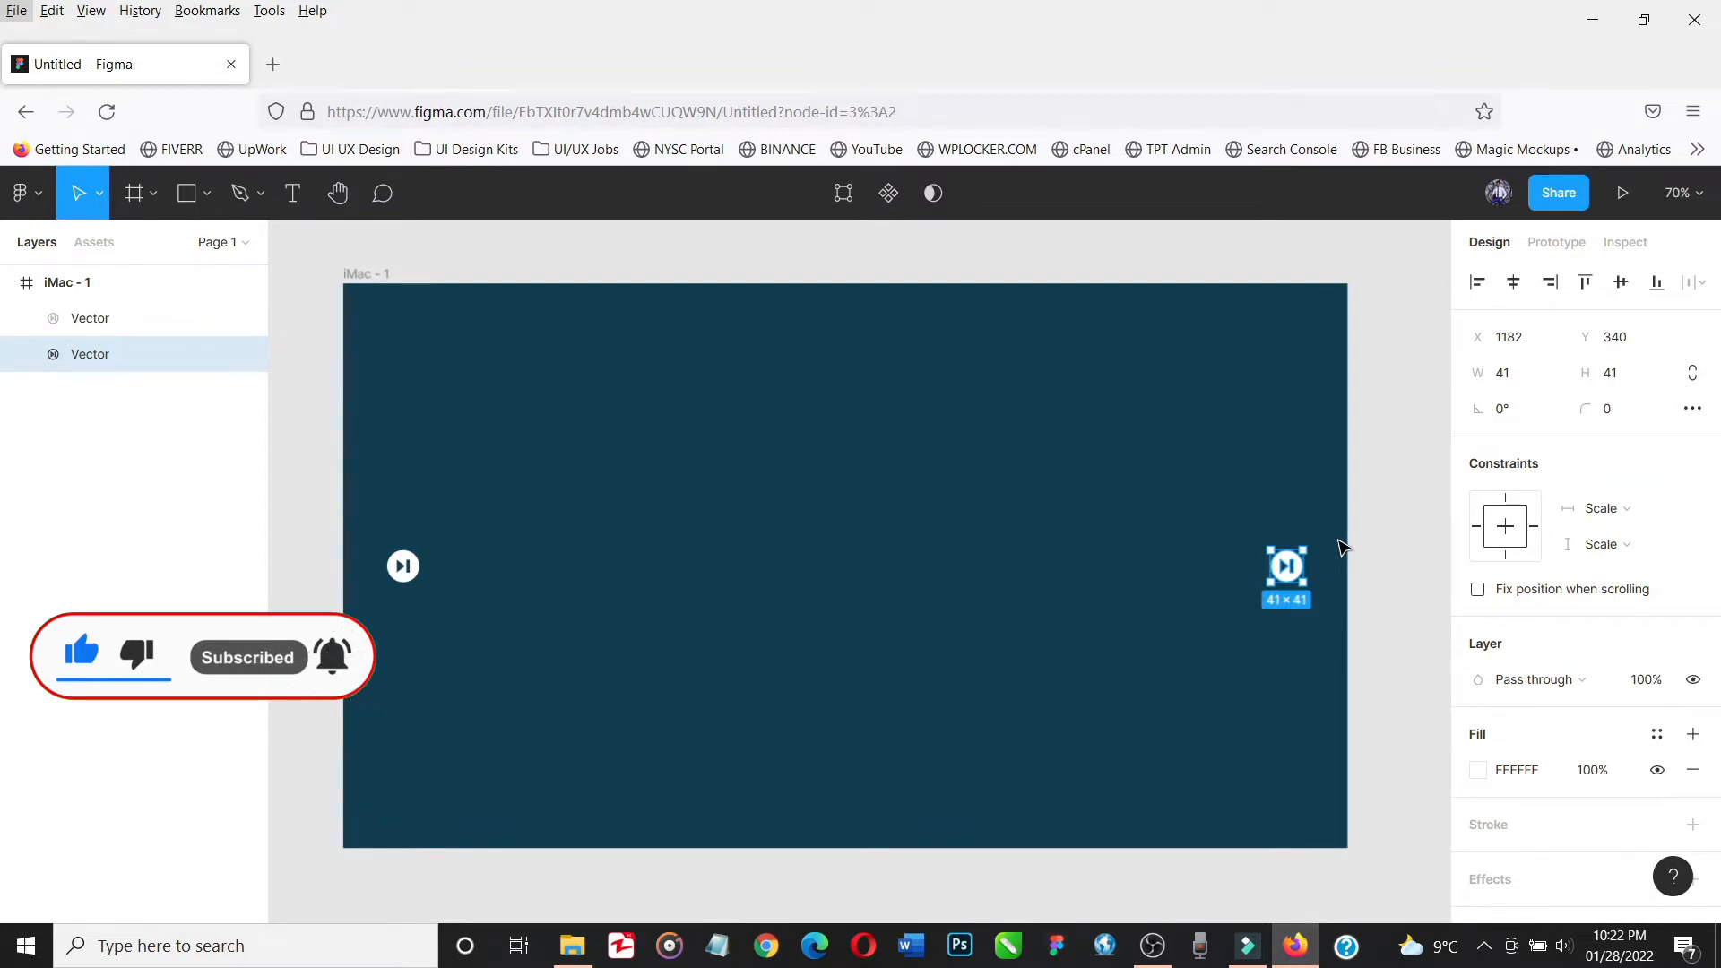
Check the original skip-next icon's distance to the frame's right edge and nudge the icon to X 1179
key("alt+Right")
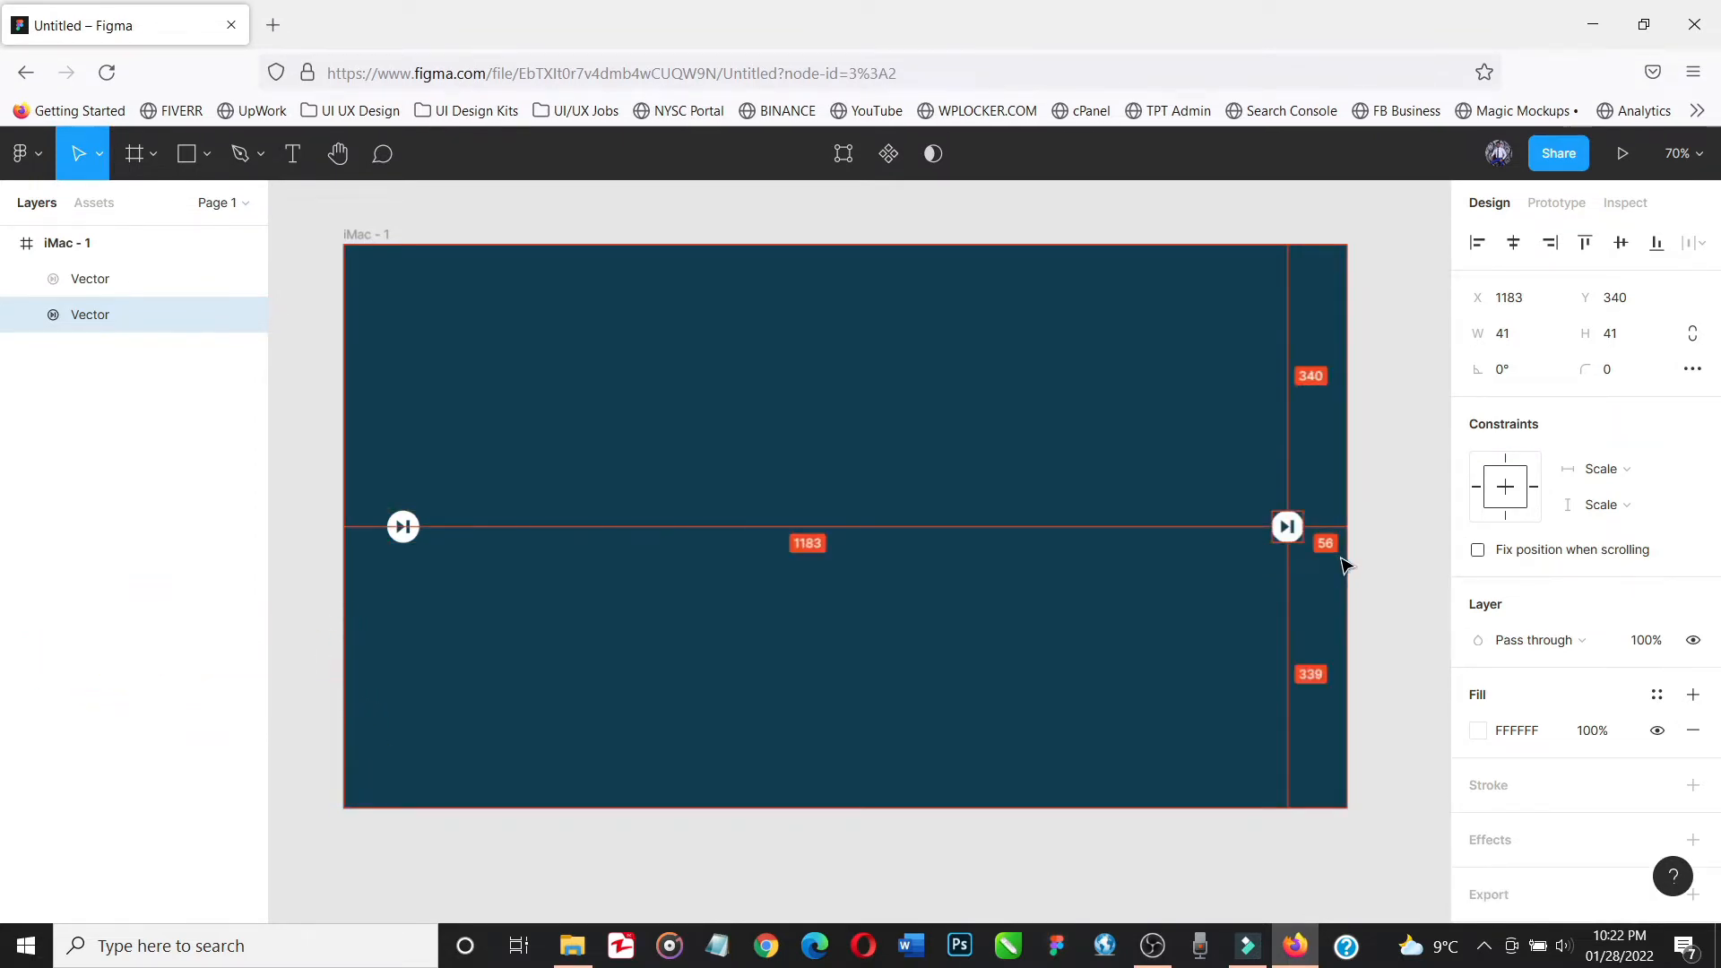
key("alt")
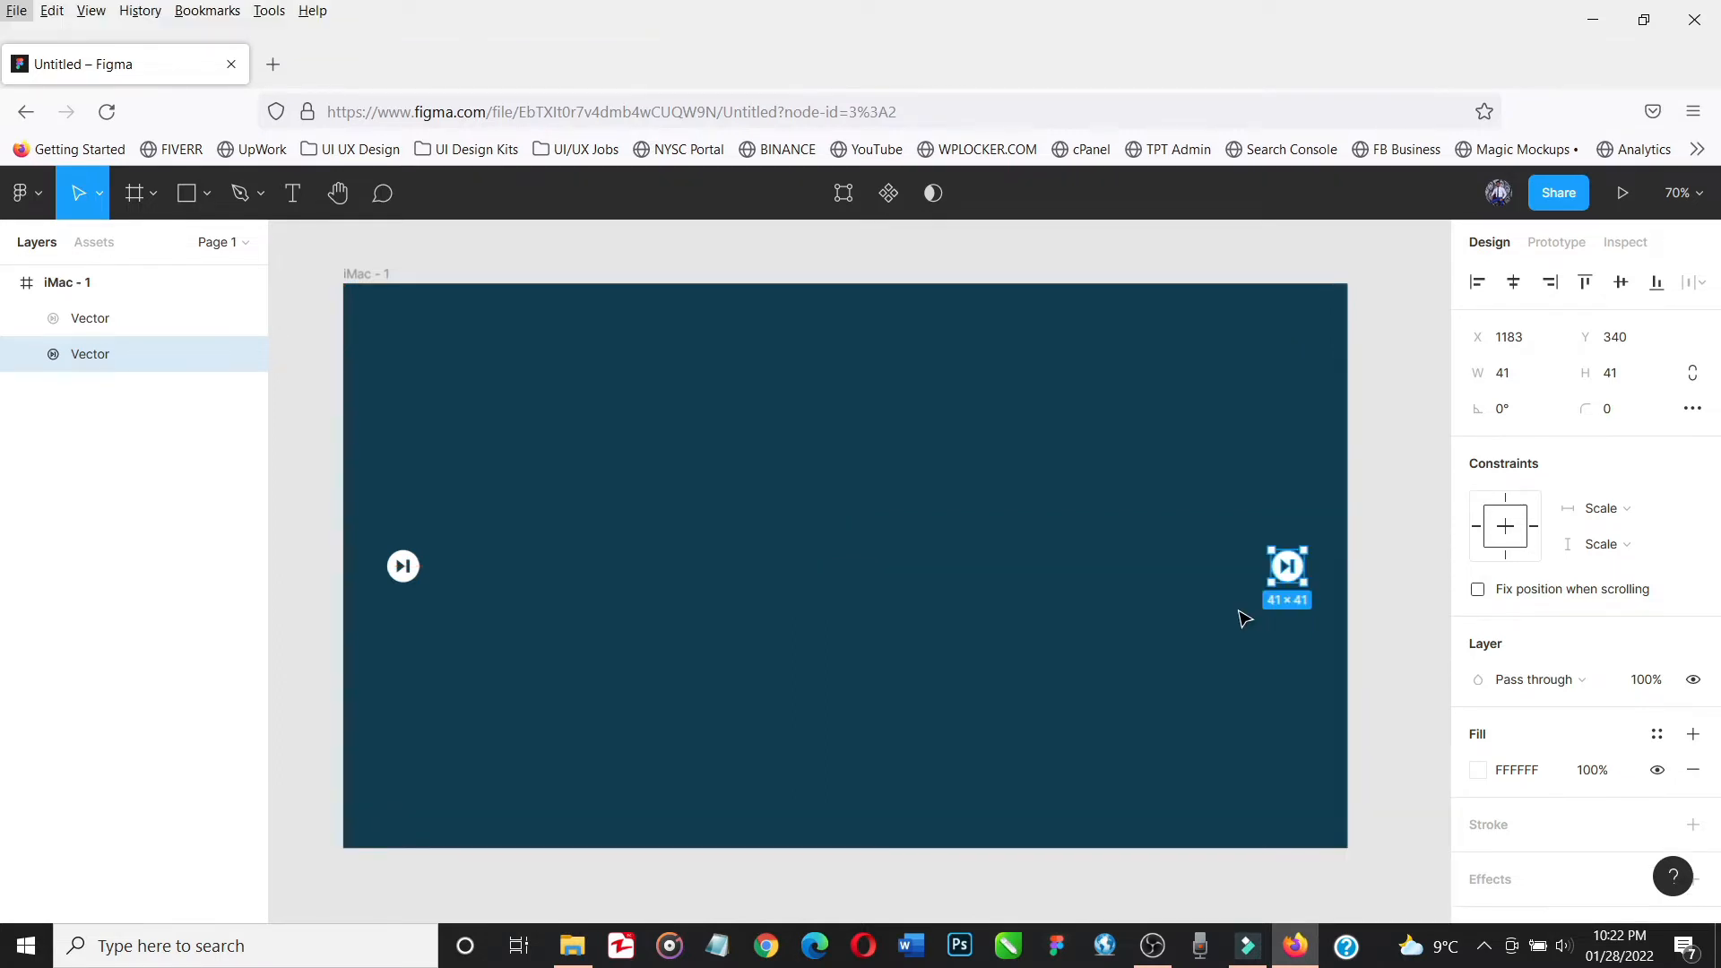
key("alt")
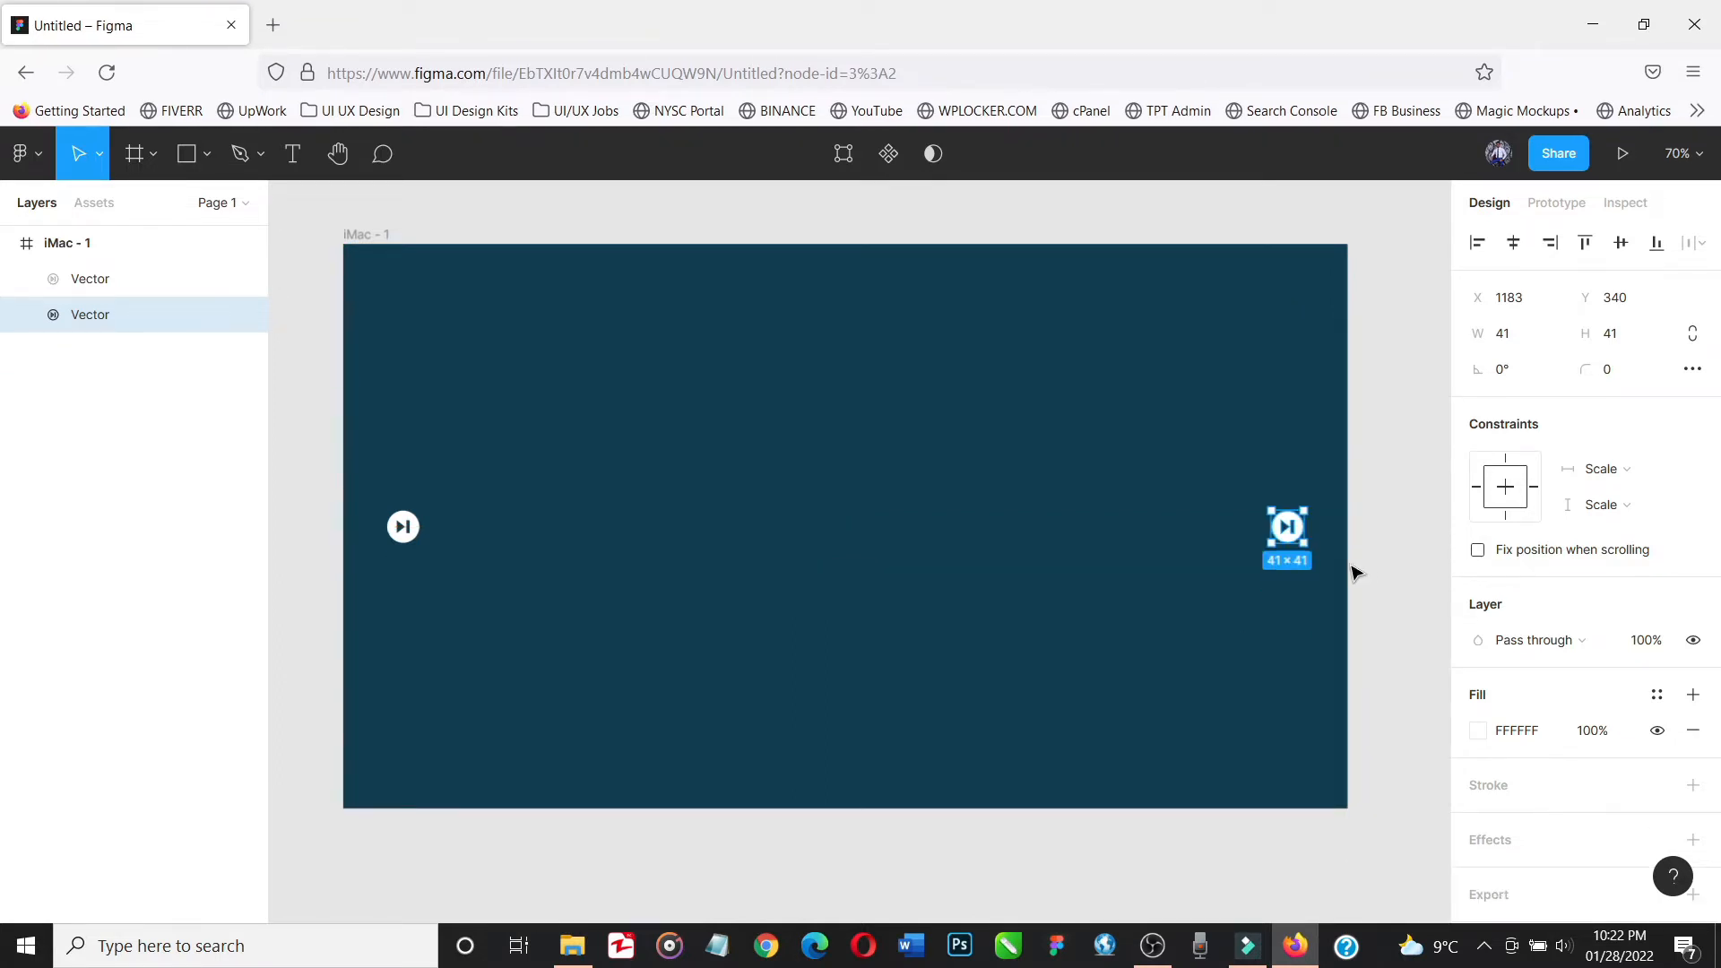
key("alt")
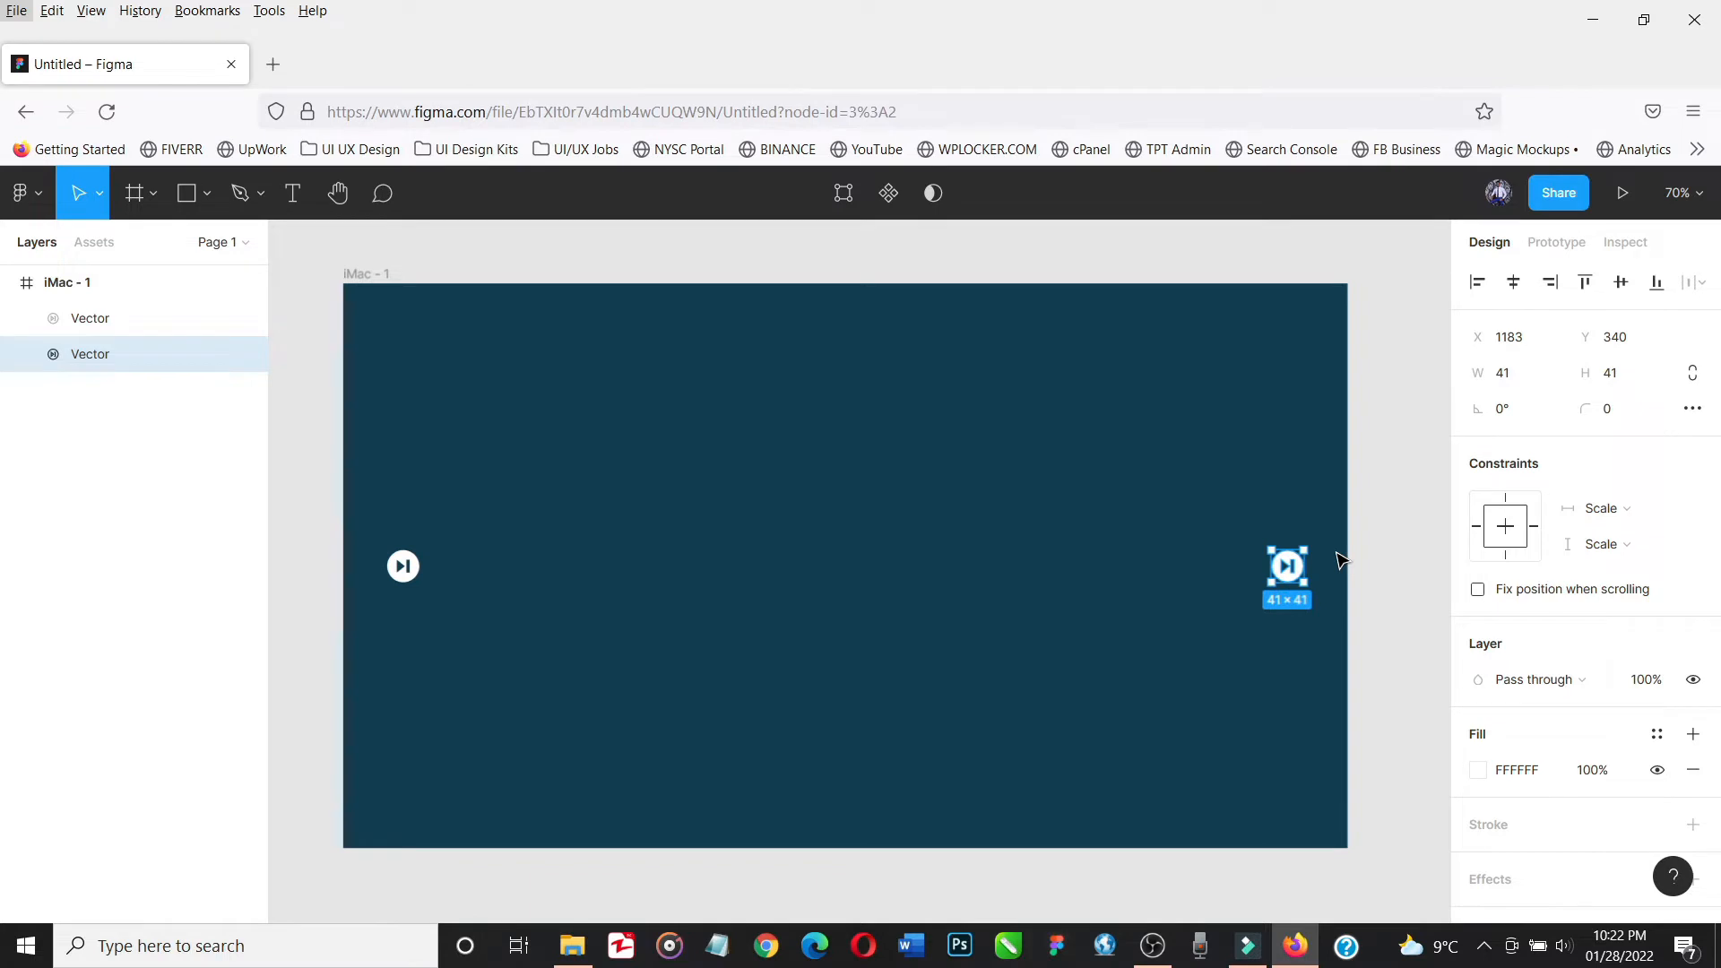
key("alt")
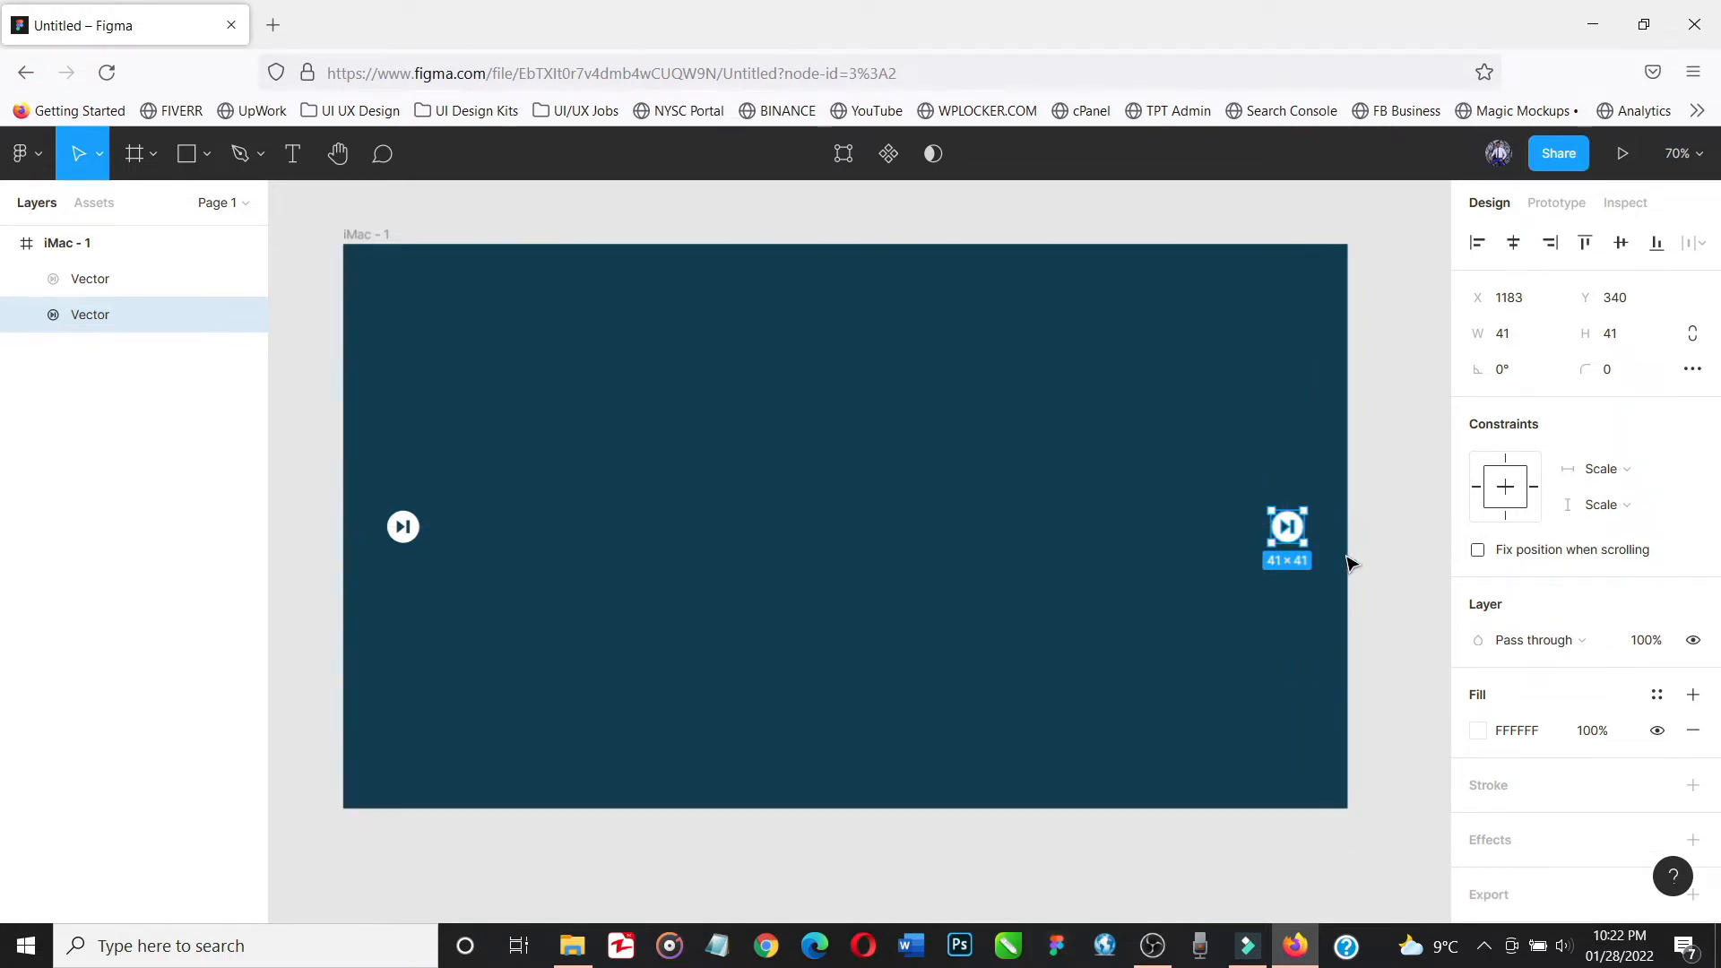
key("alt")
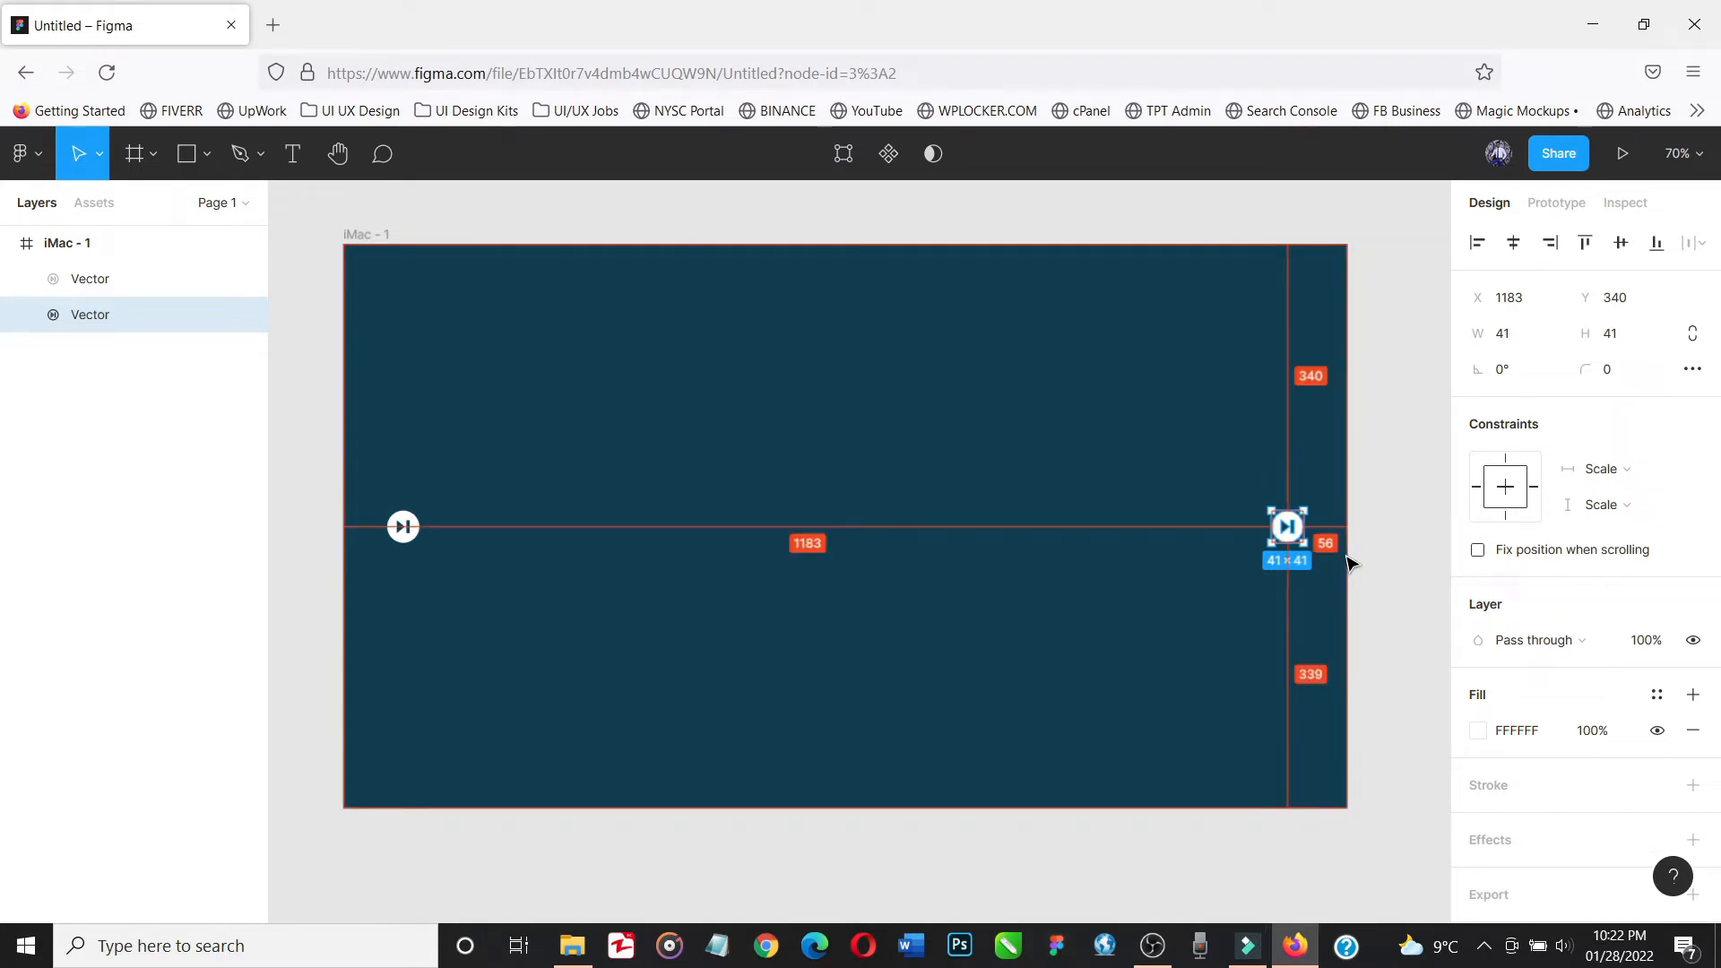
key("Left")
key("Left")
key("Left")
key("Left")
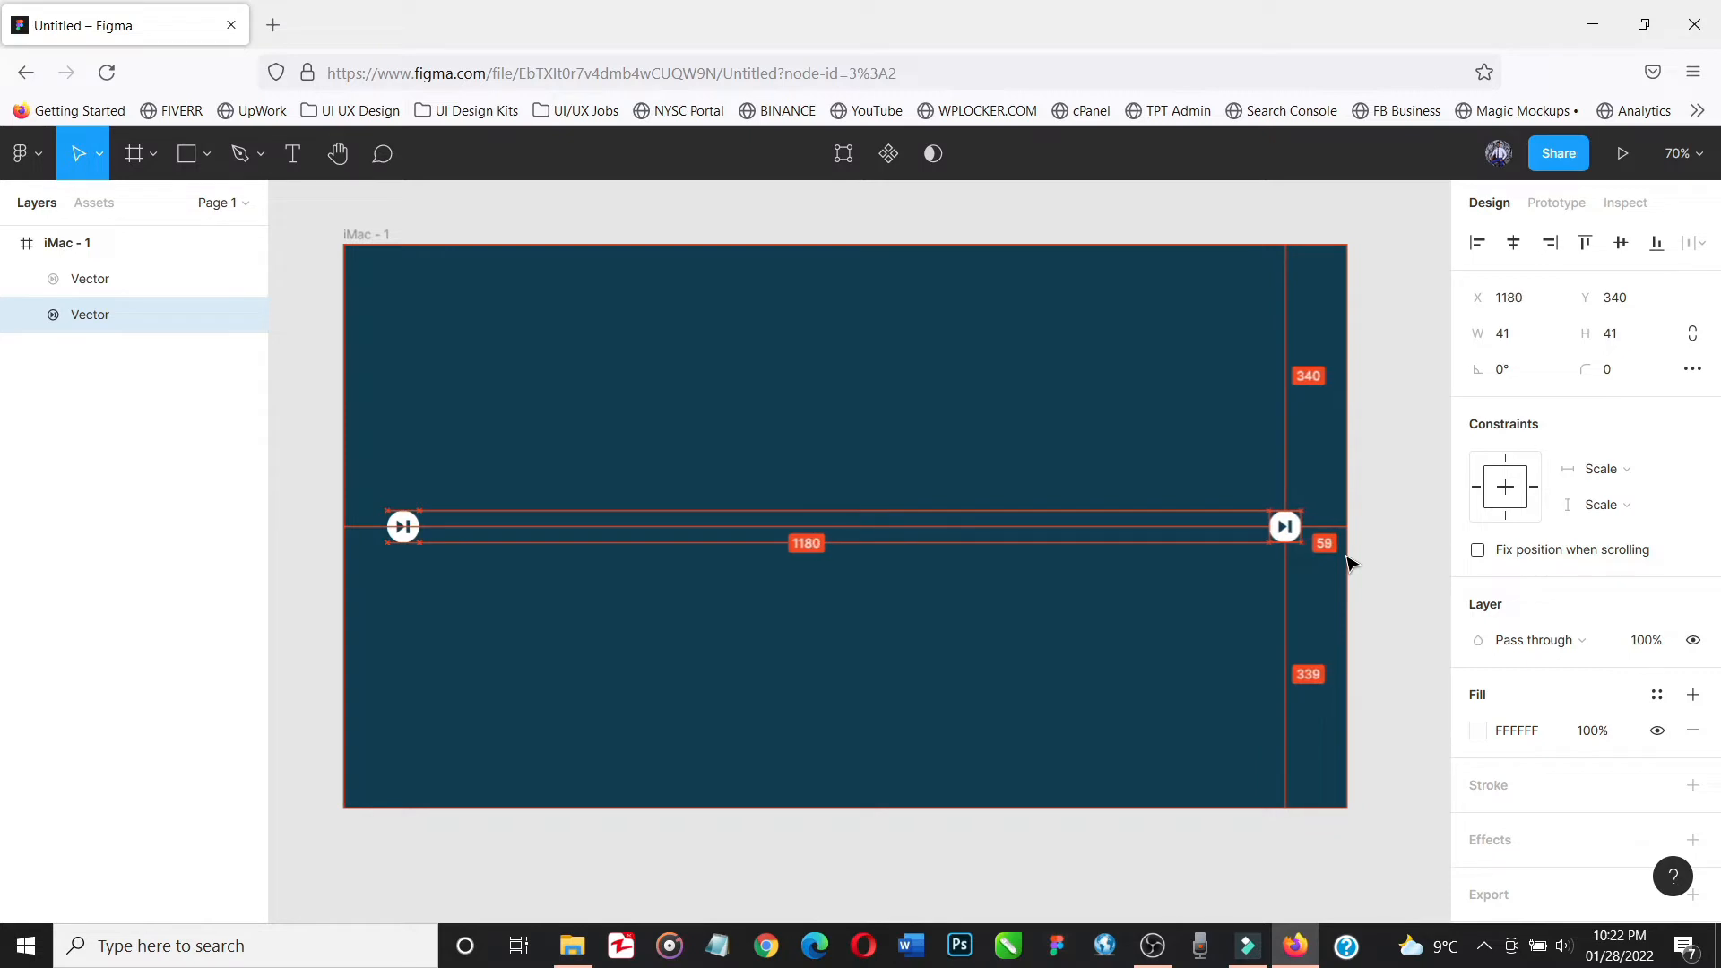
Check the copied icon's distance to the frame's left edge and nudge the icon to X 60
left_click(406, 531)
key("alt")
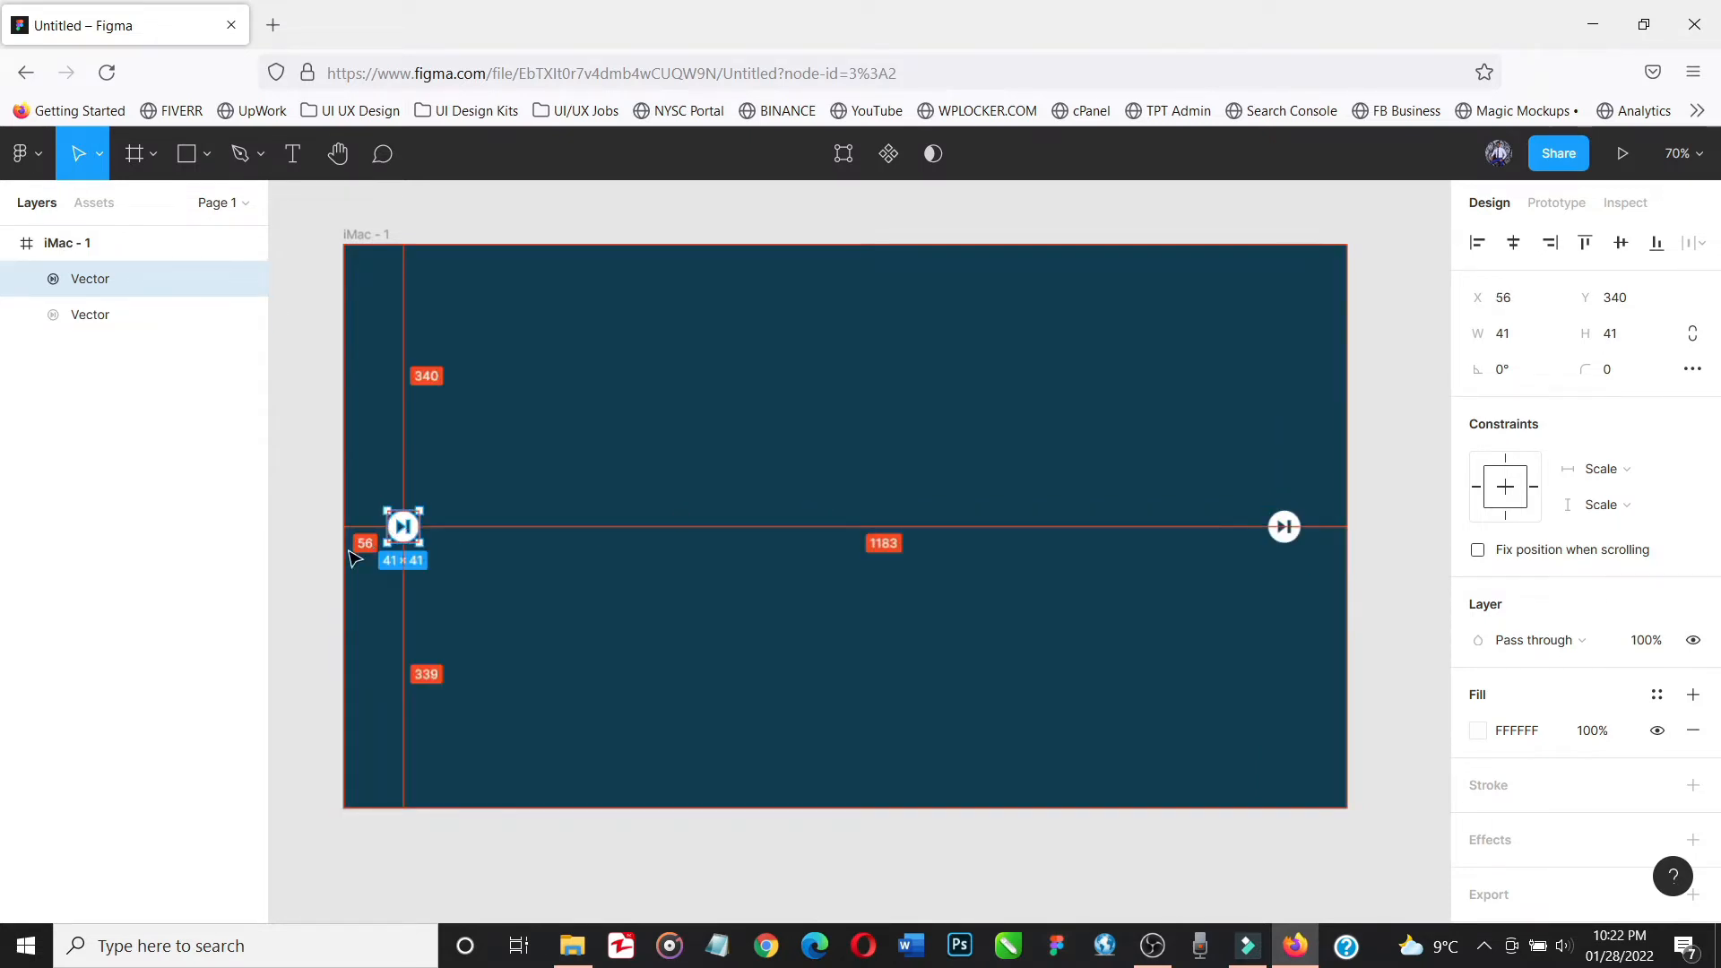
key("Right")
key("Right")
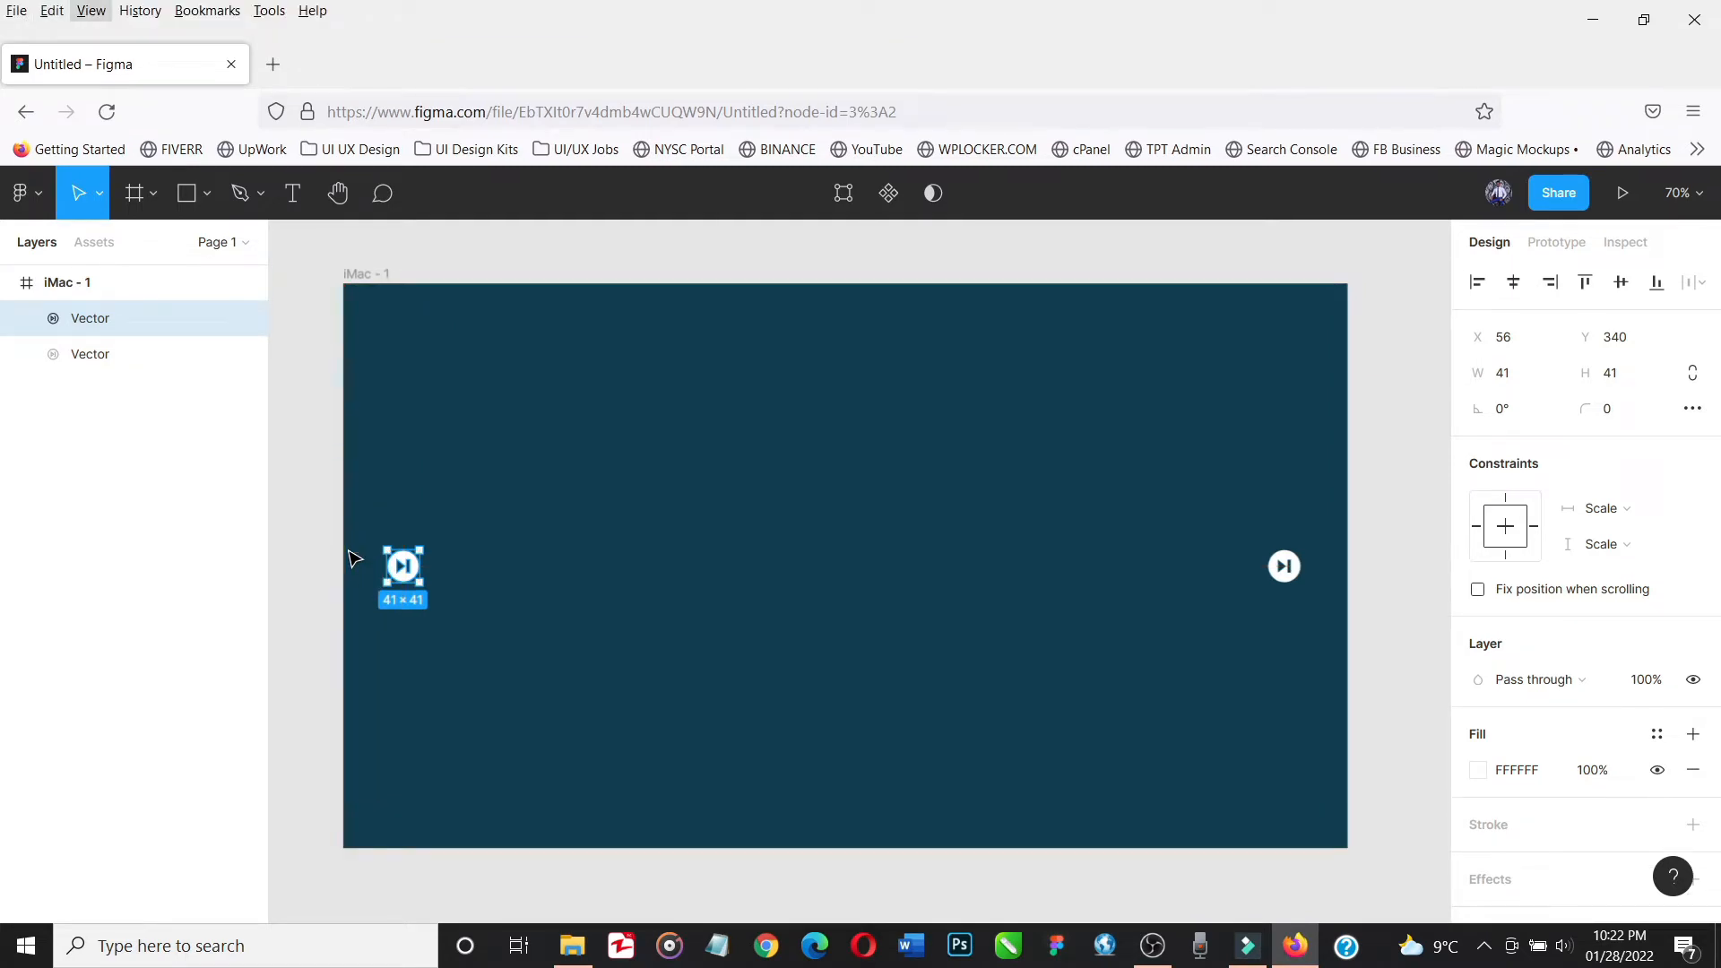
left_click(499, 598)
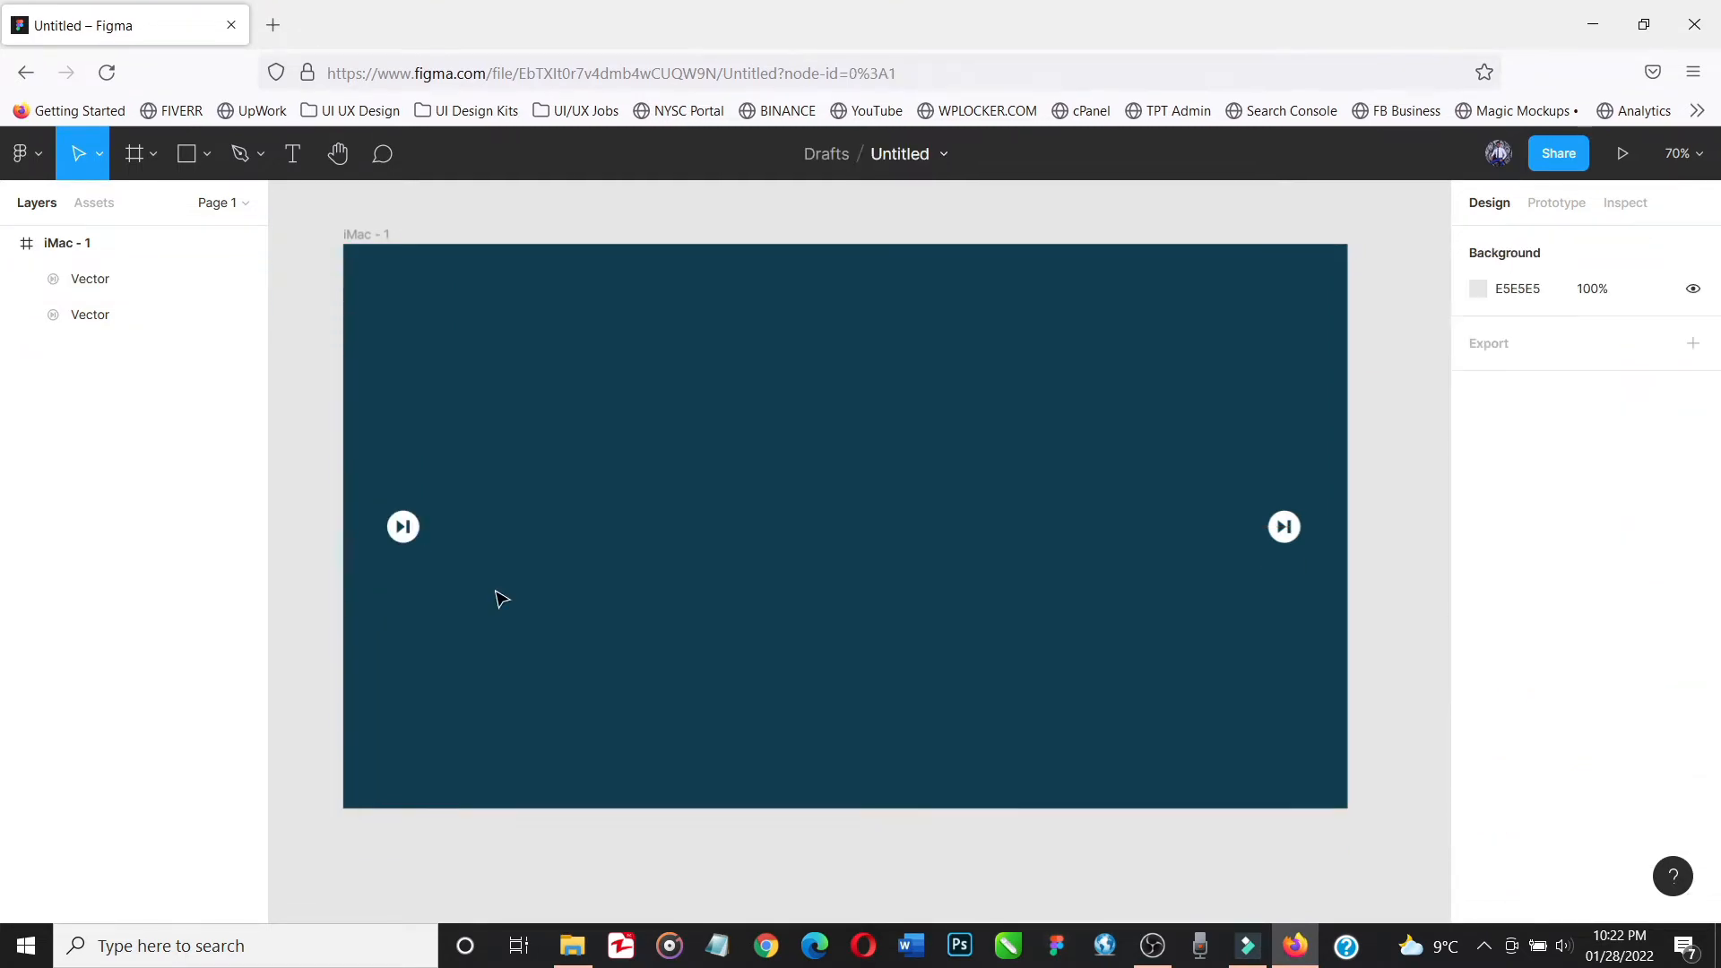
left_click(405, 531)
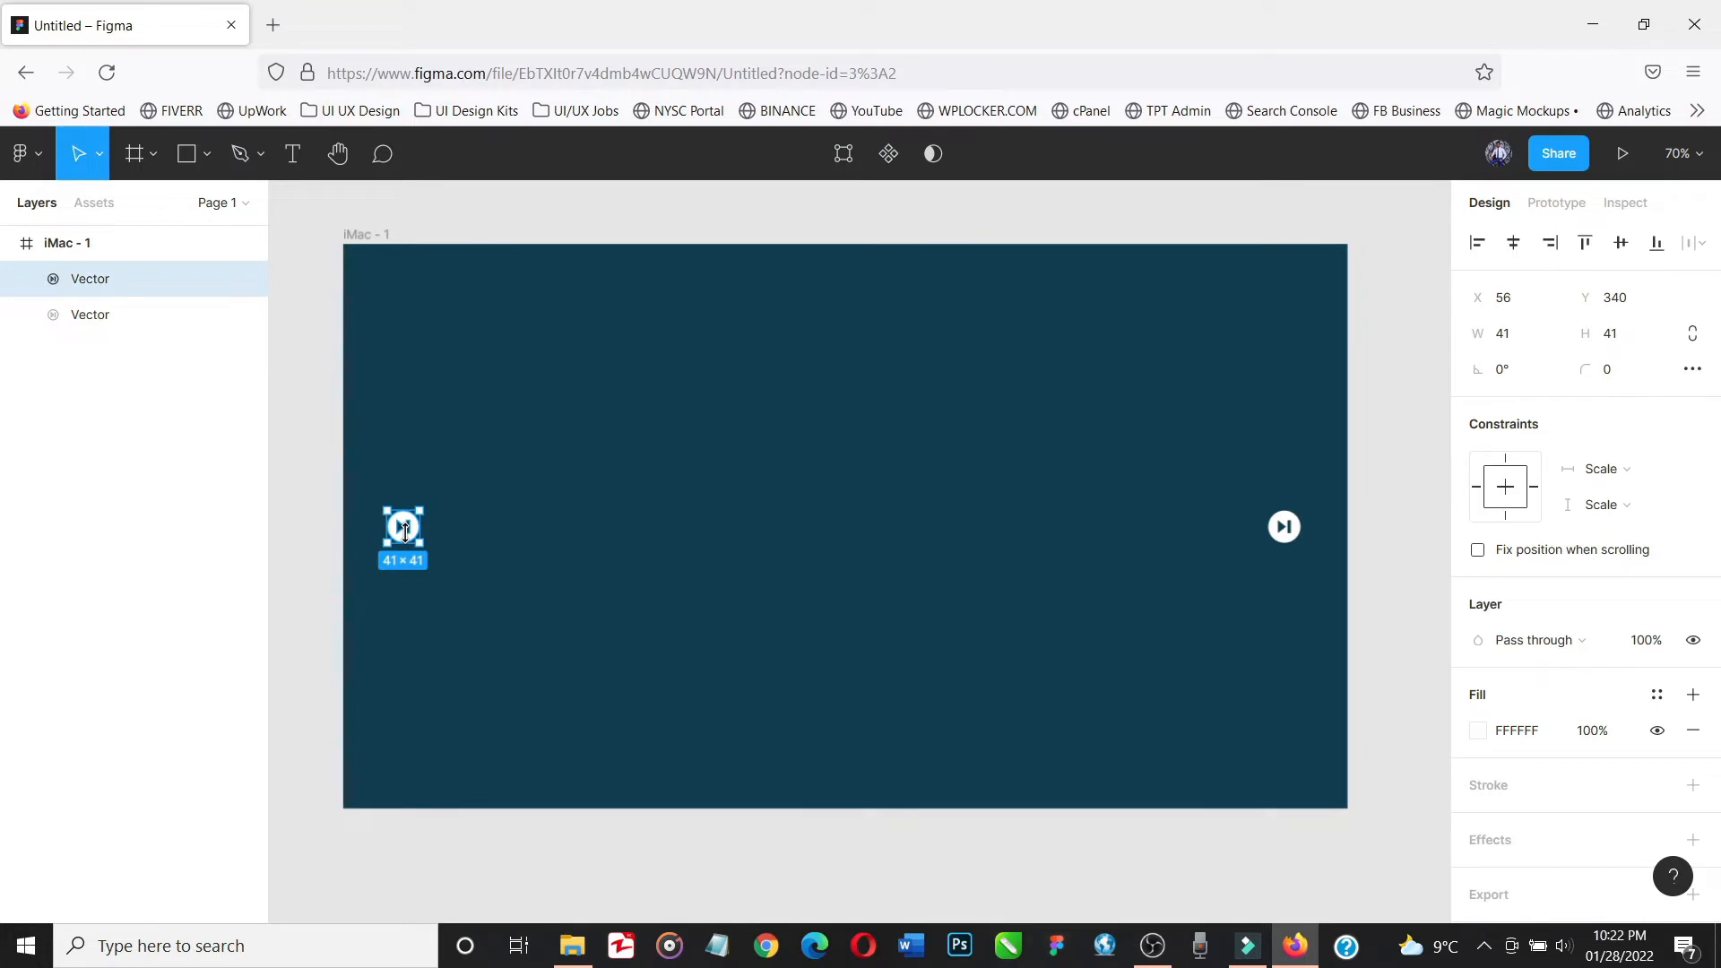
key("alt")
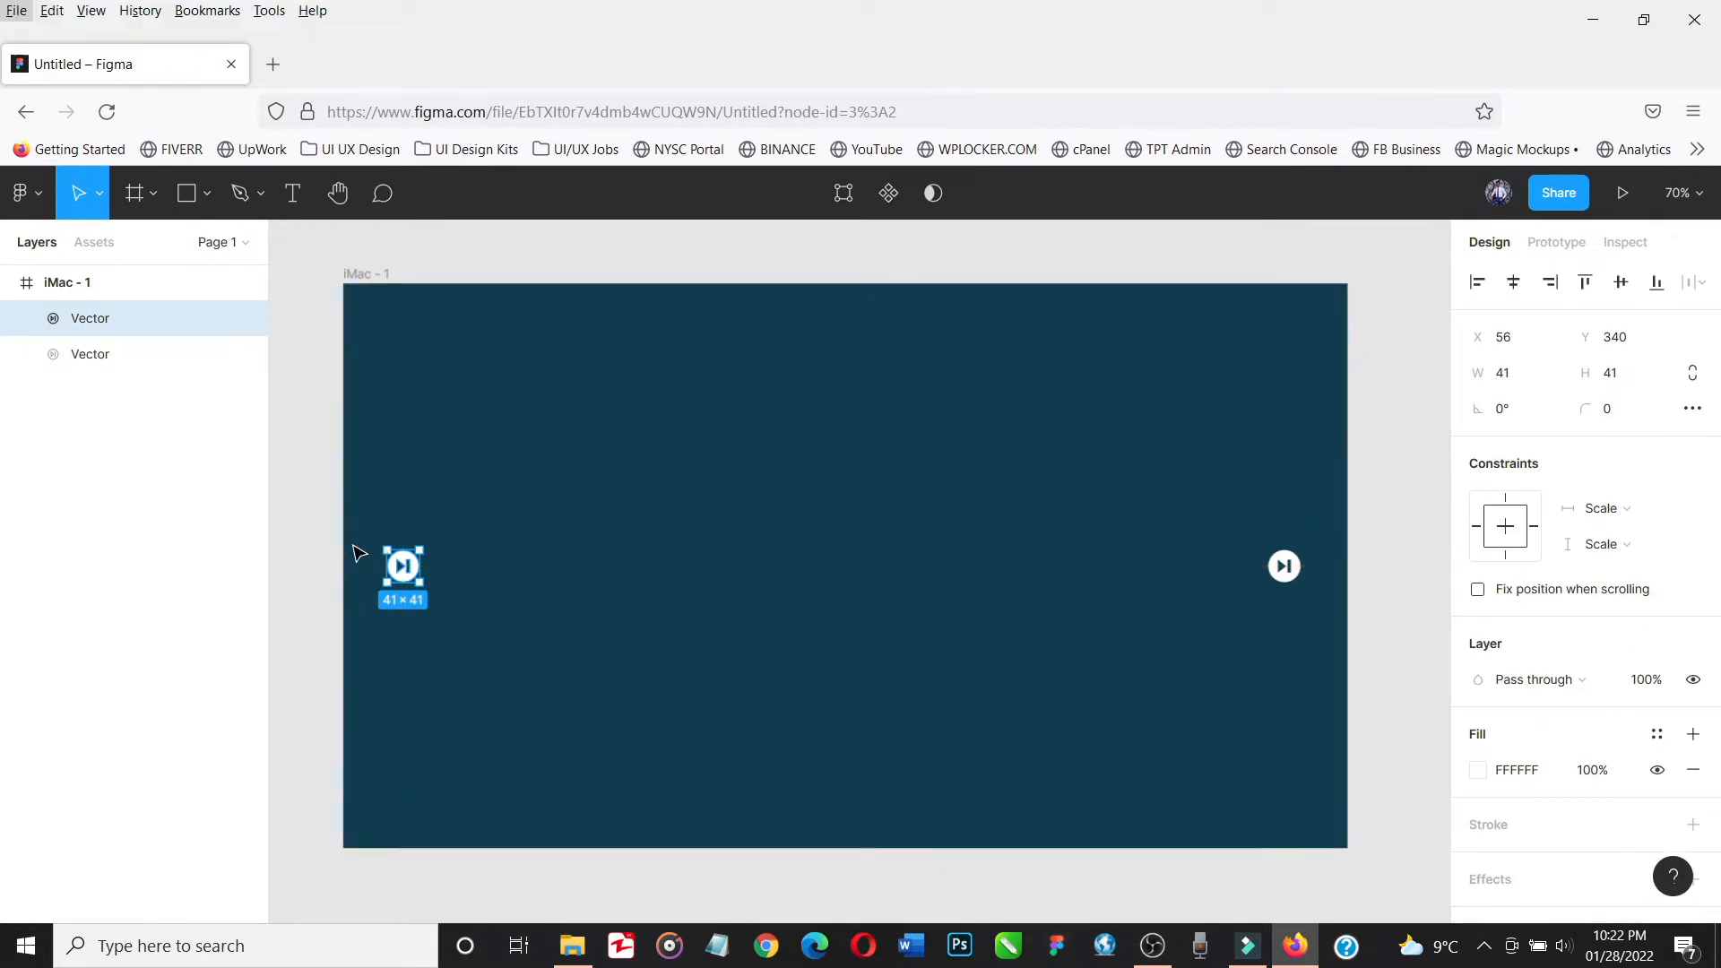
key("Right")
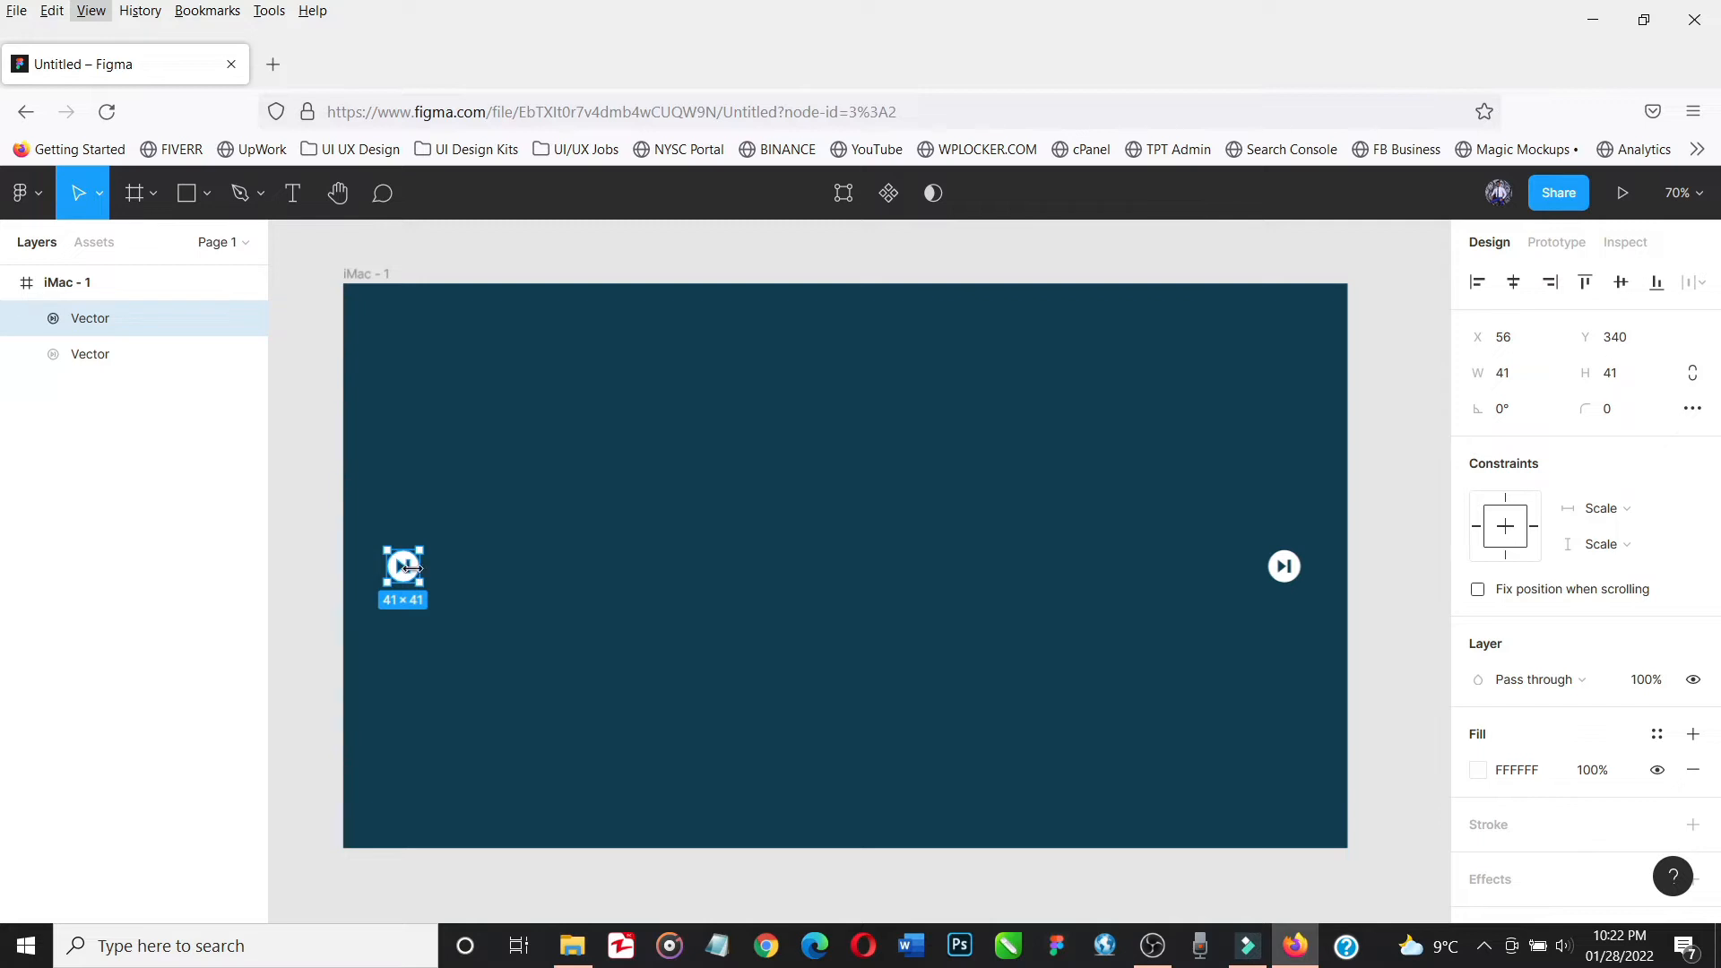
key("Escape")
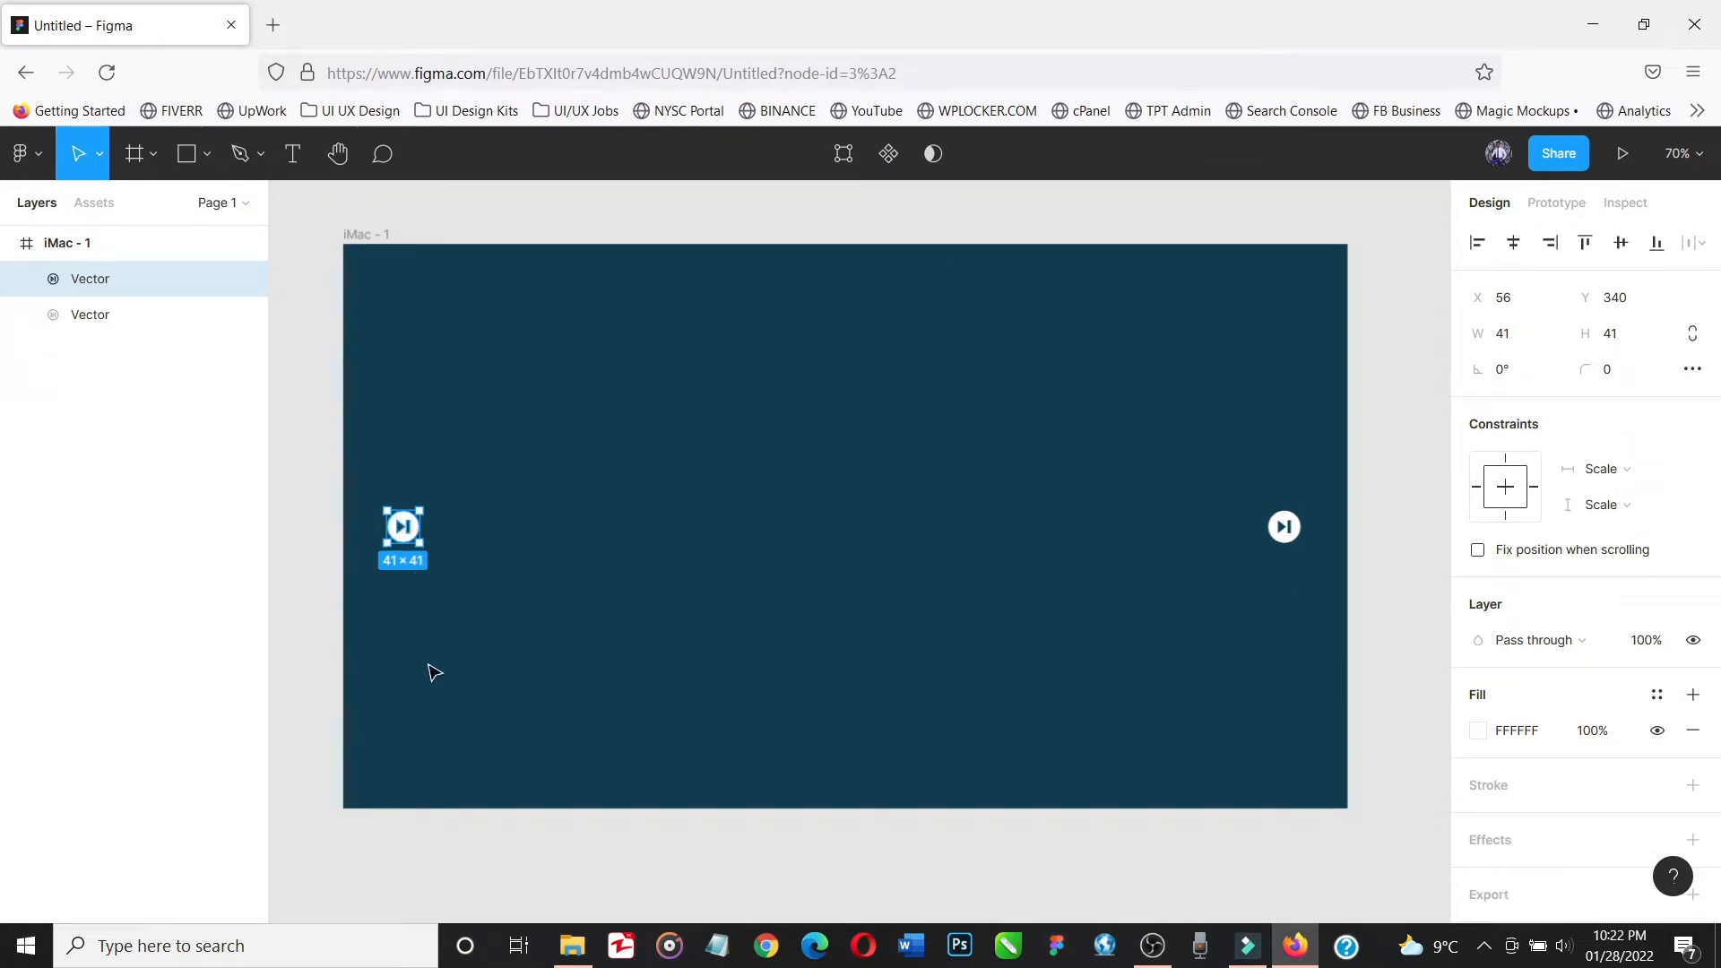
key("Right")
key("Right")
key("alt")
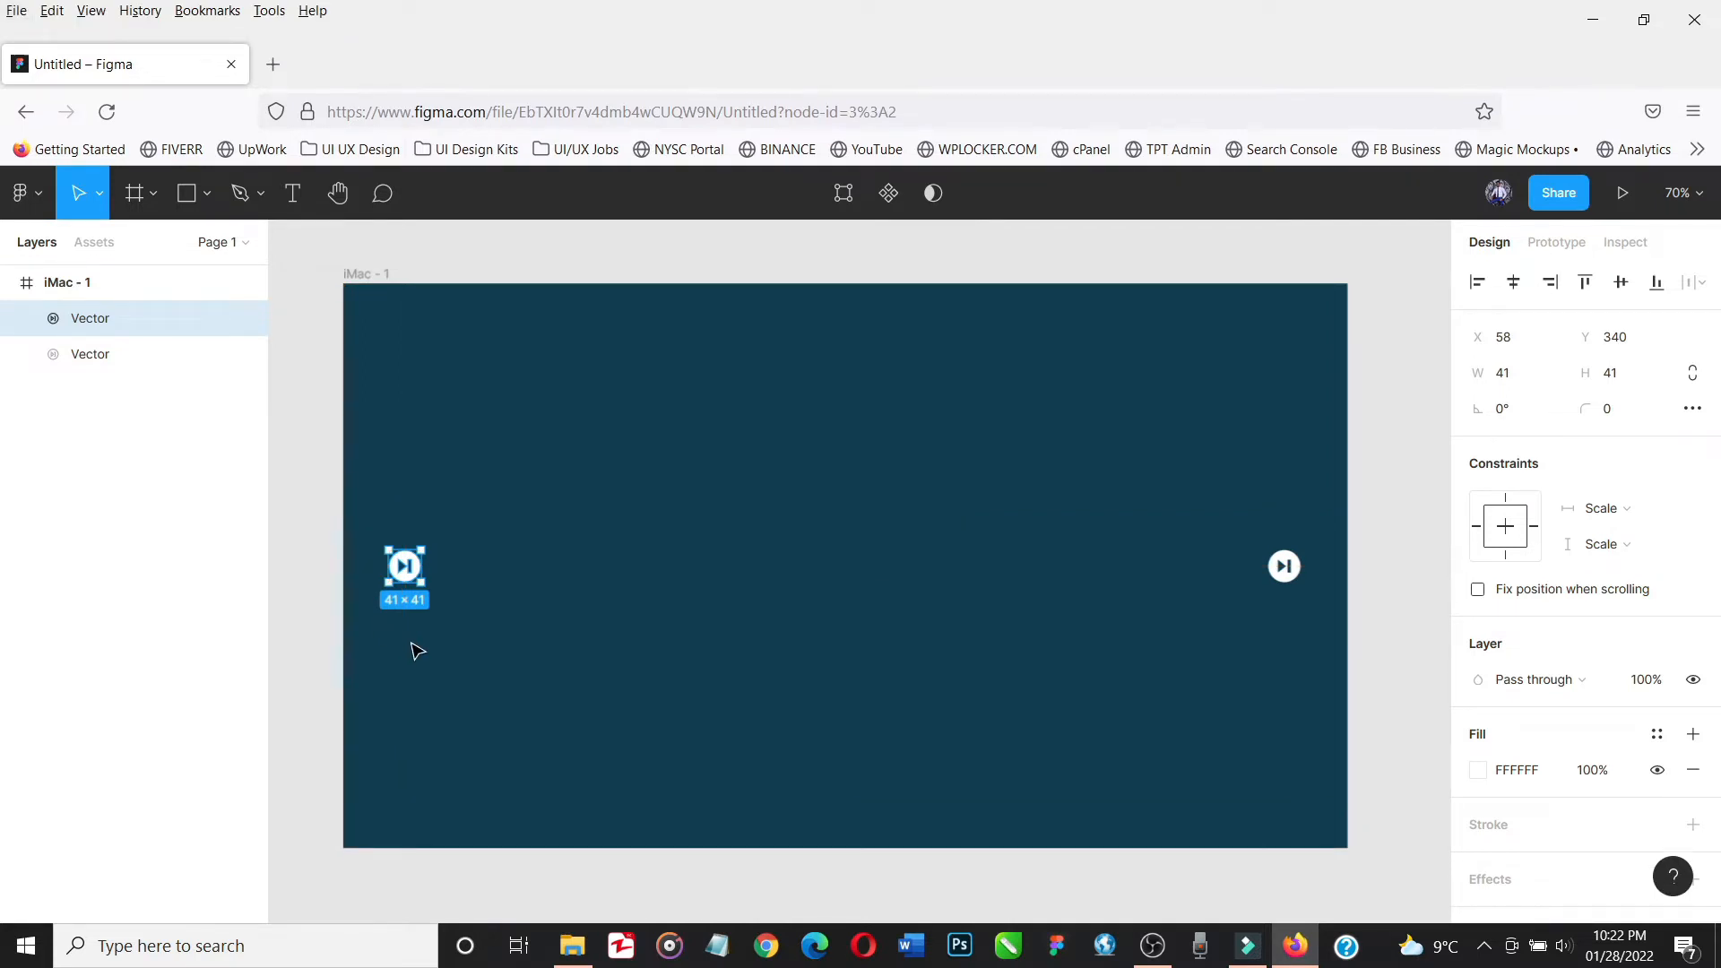
left_click(415, 649)
left_click(415, 540)
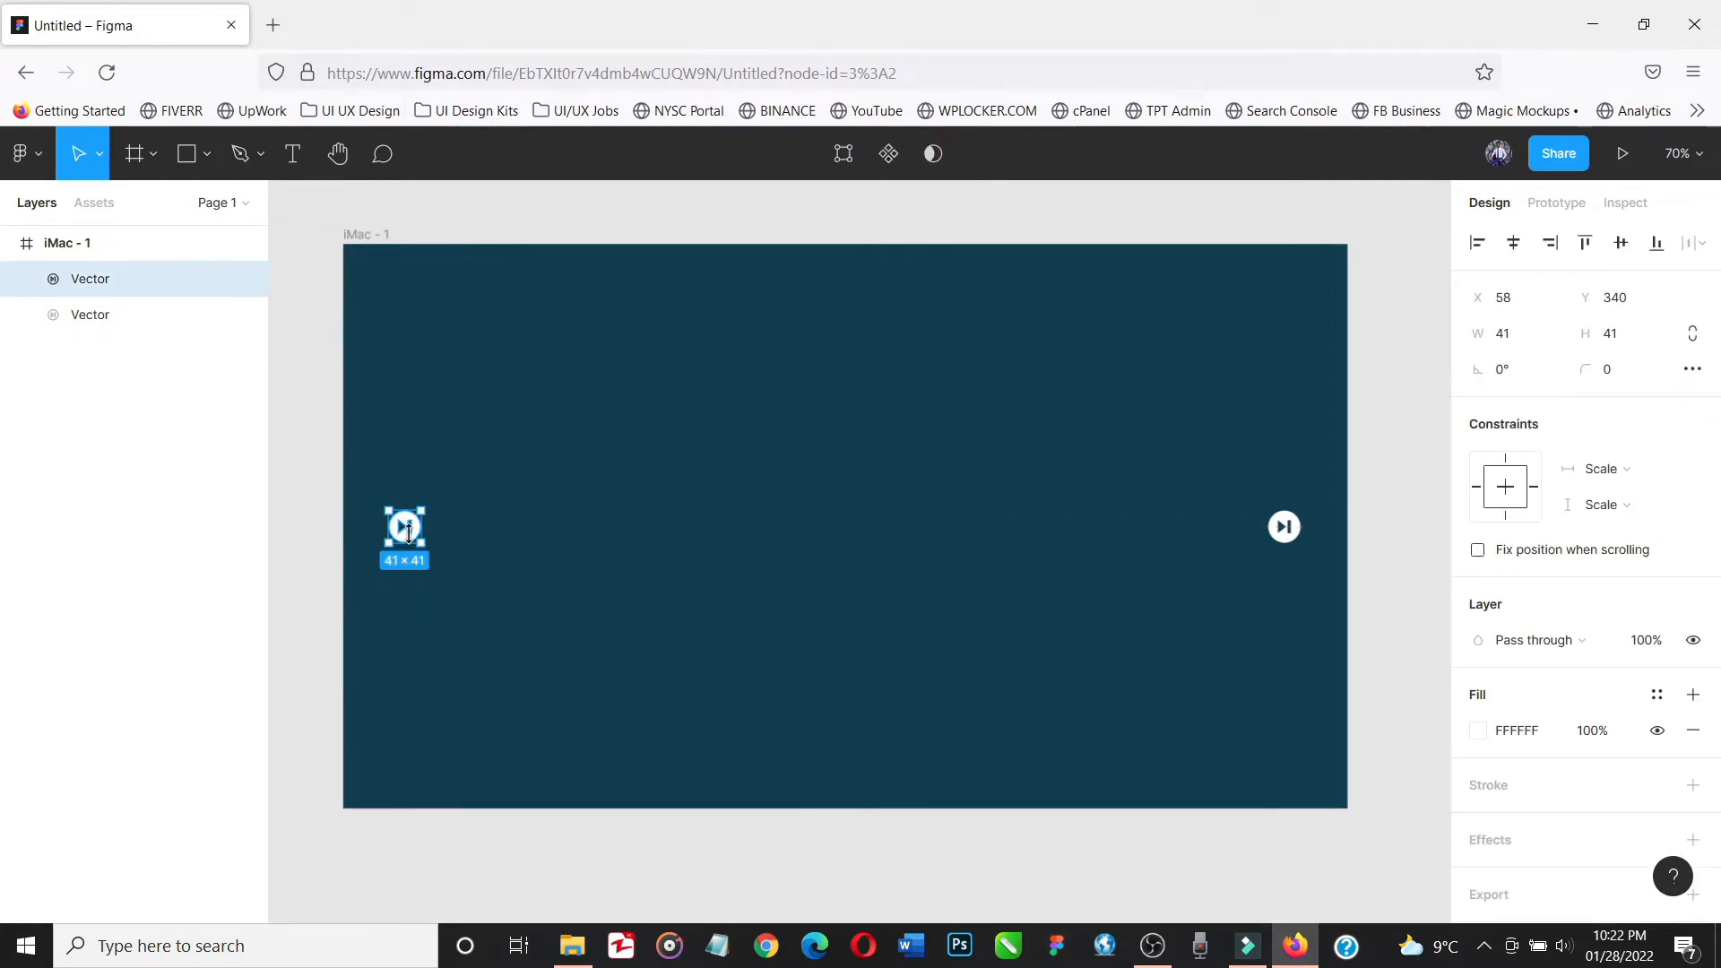
key("Right")
key("Right")
key("alt")
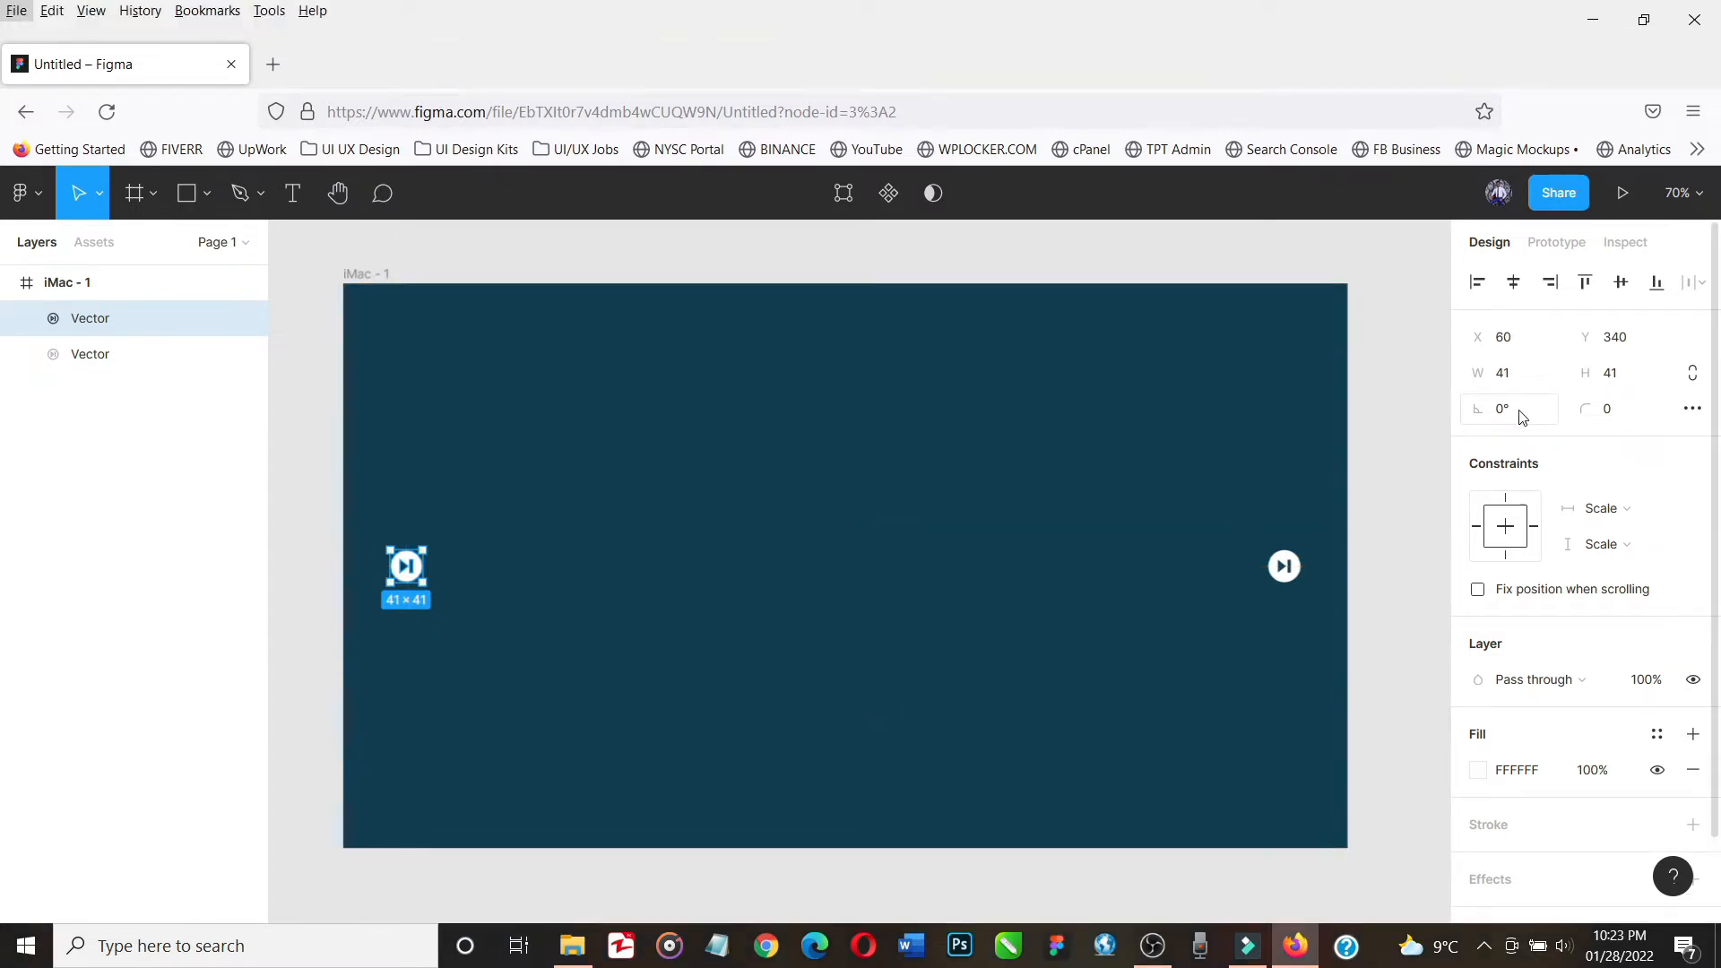
Rotate the copied icon near the frame's left edge by 180° to make it a skip-previous icon
left_click(1521, 417)
type("180")
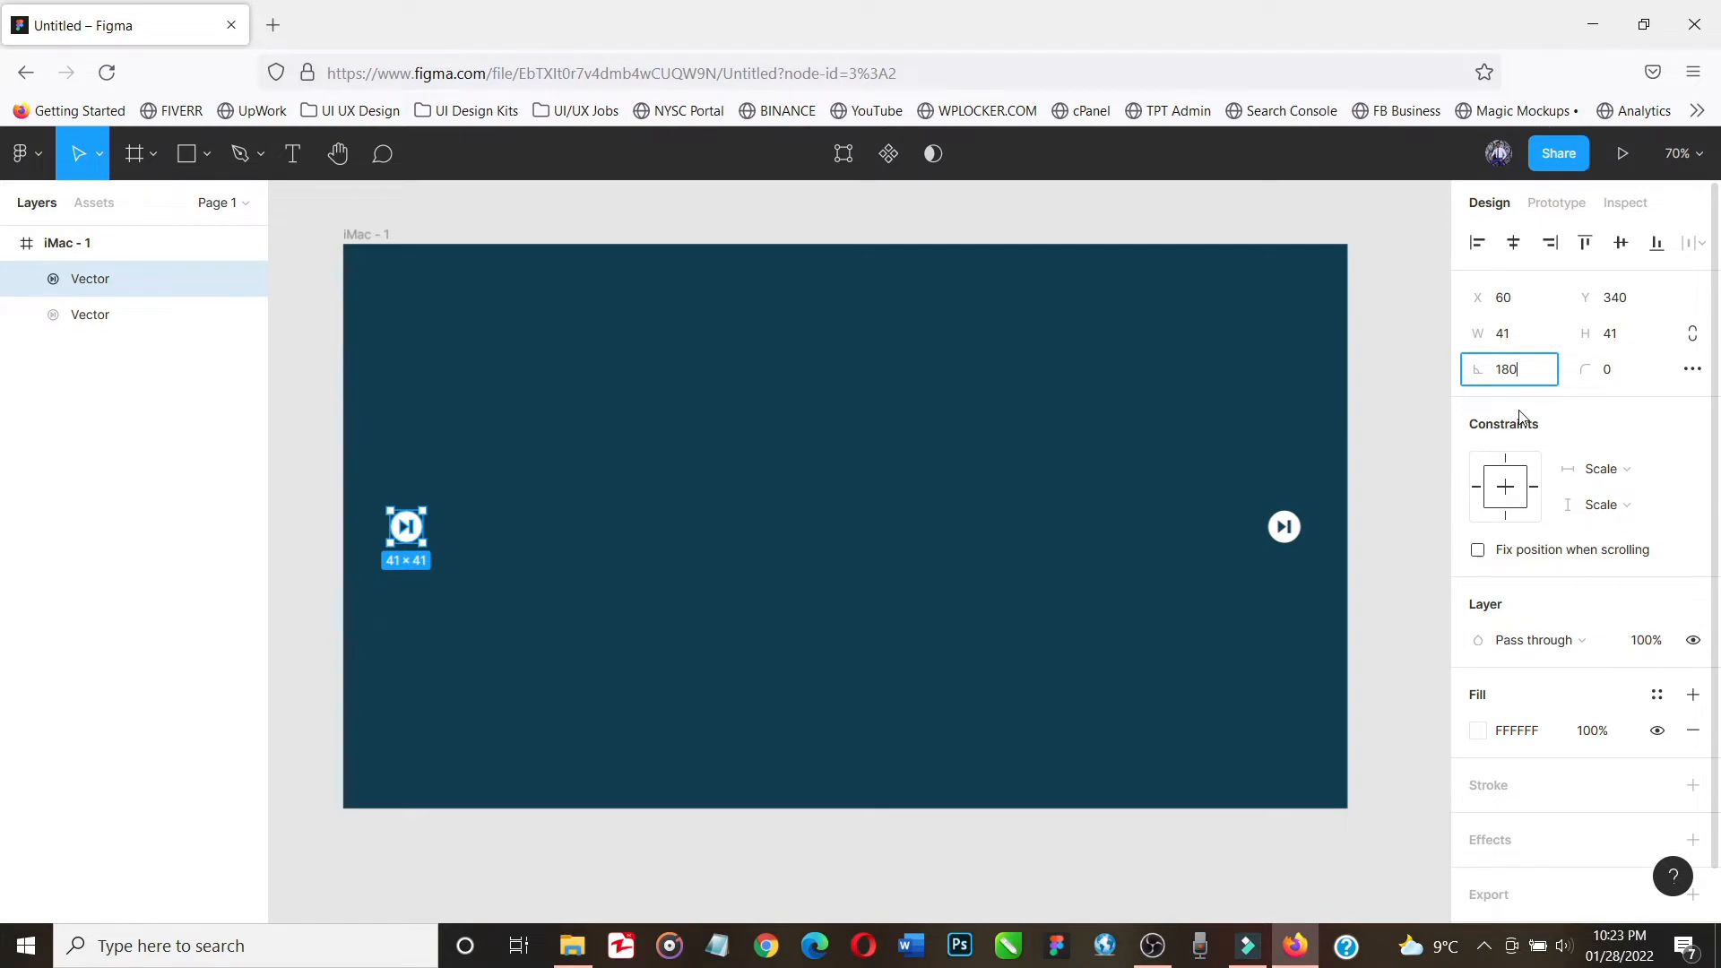
key("Return")
left_click(1396, 596)
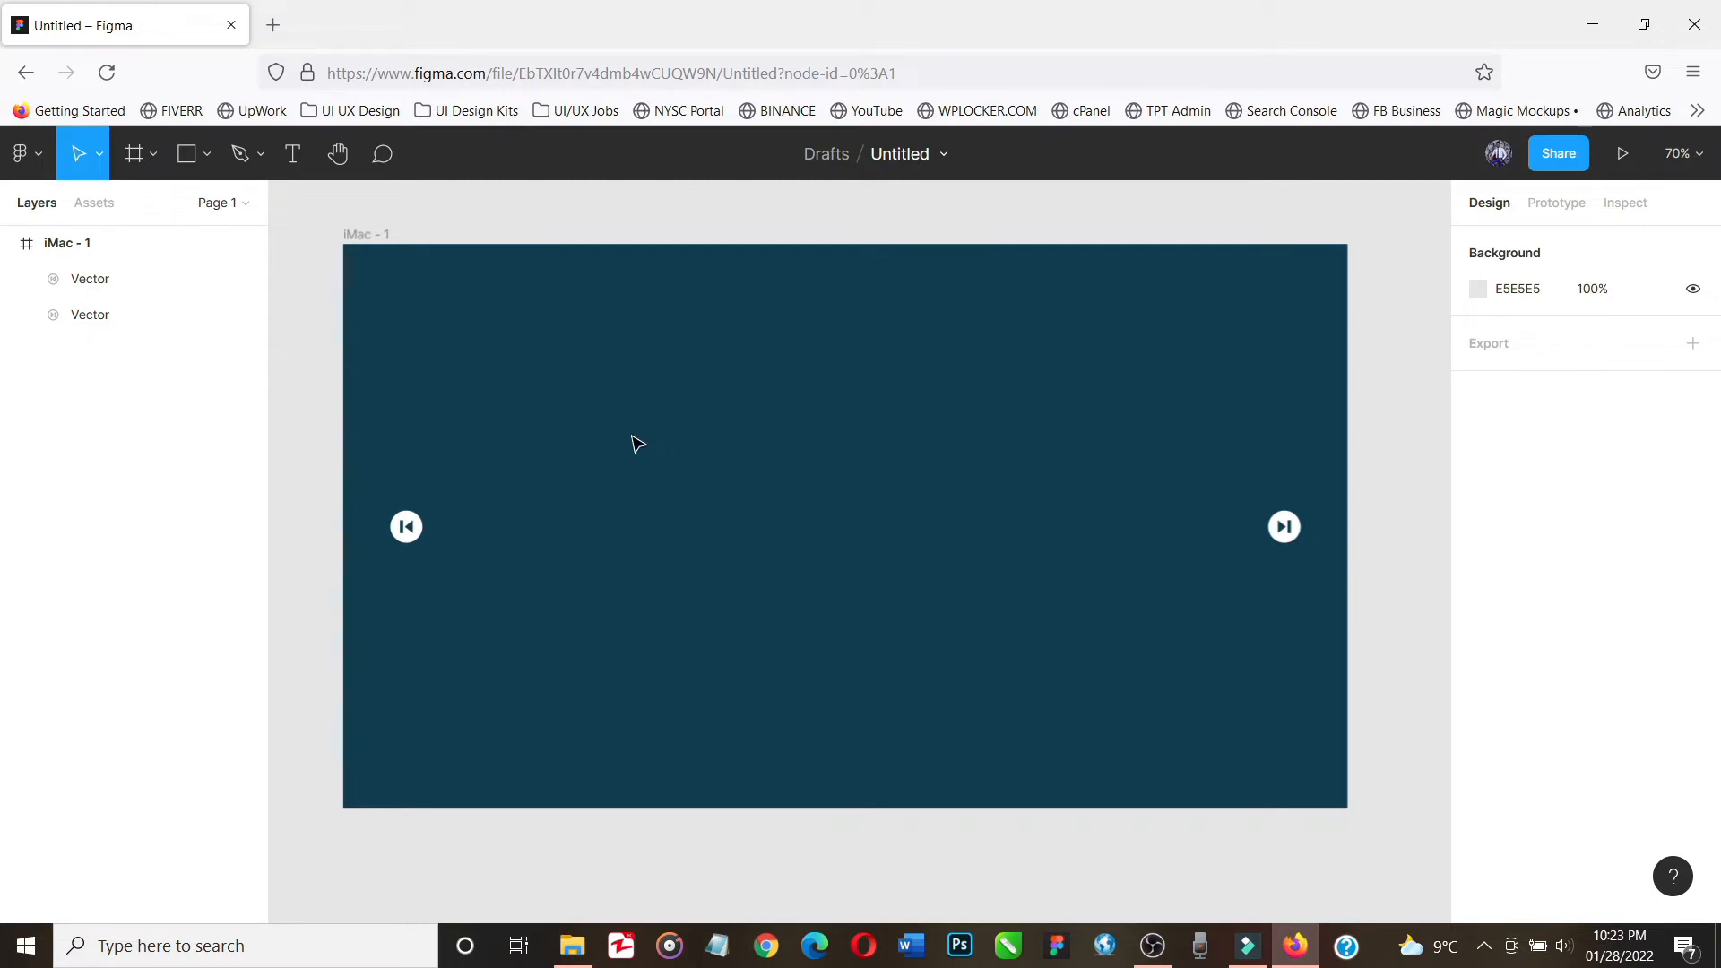
Draw a rectangle between the two icons, resize it to about 300 × 394, and centre it in the frame at X 490, Y 143
left_click(187, 156)
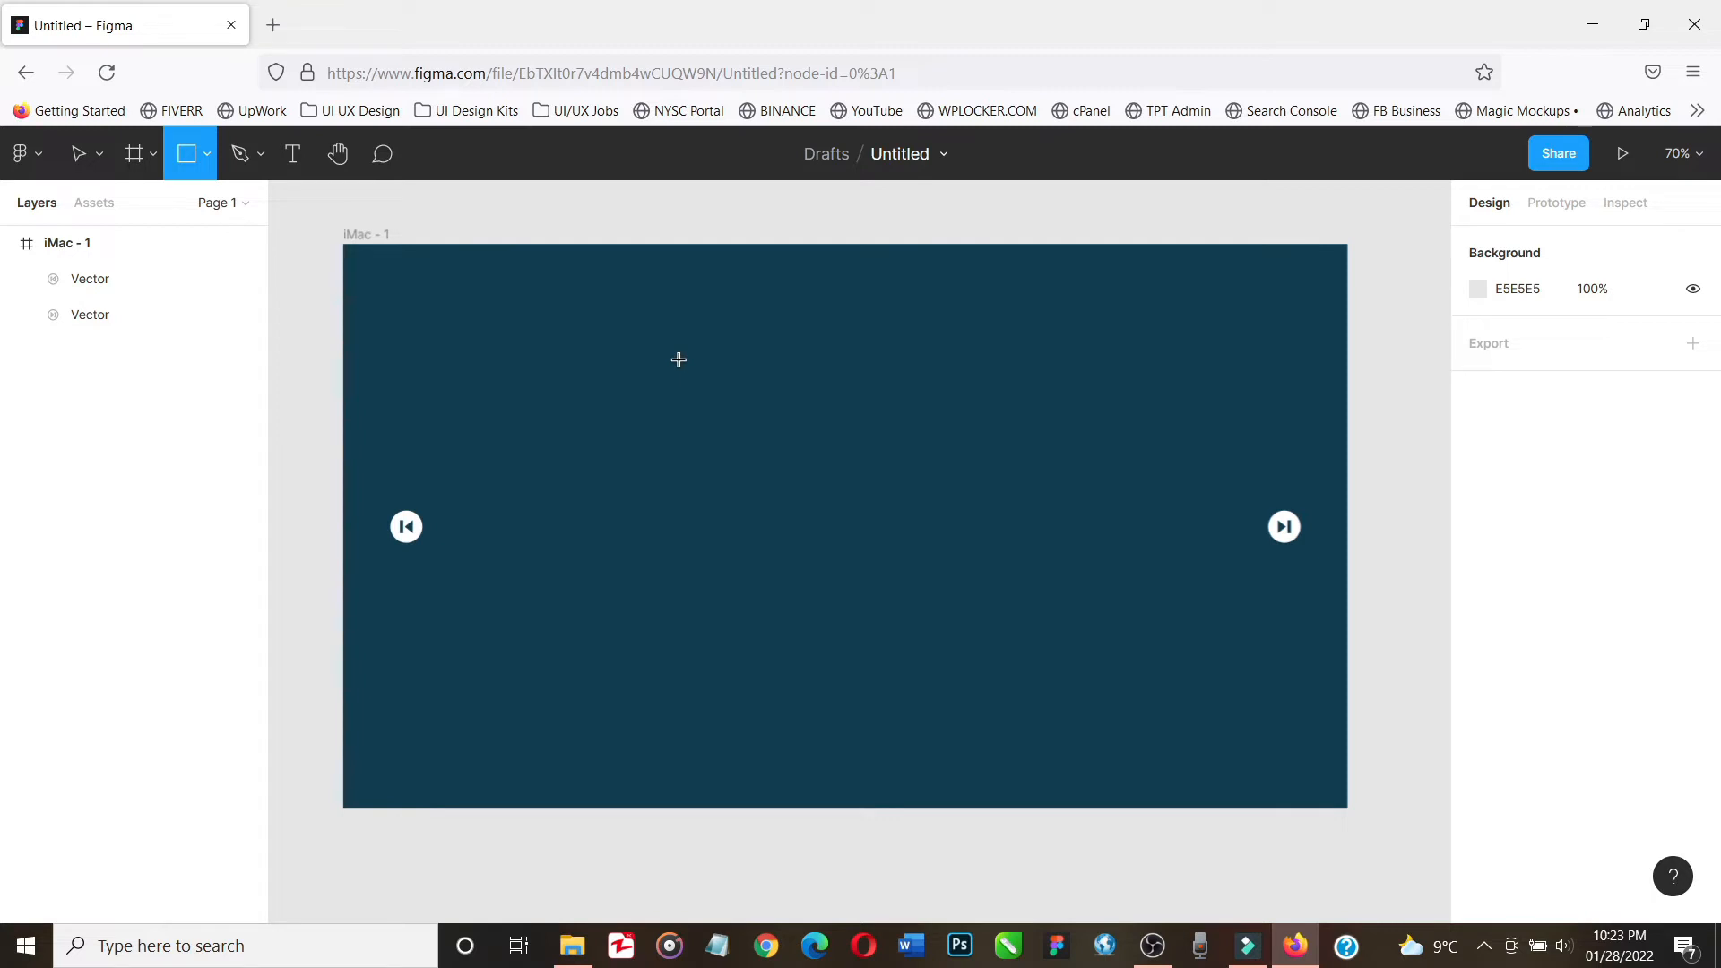
mouse_move(683, 364)
left_mouse_down()
mouse_move(911, 600)
mouse_move(938, 704)
left_mouse_up()
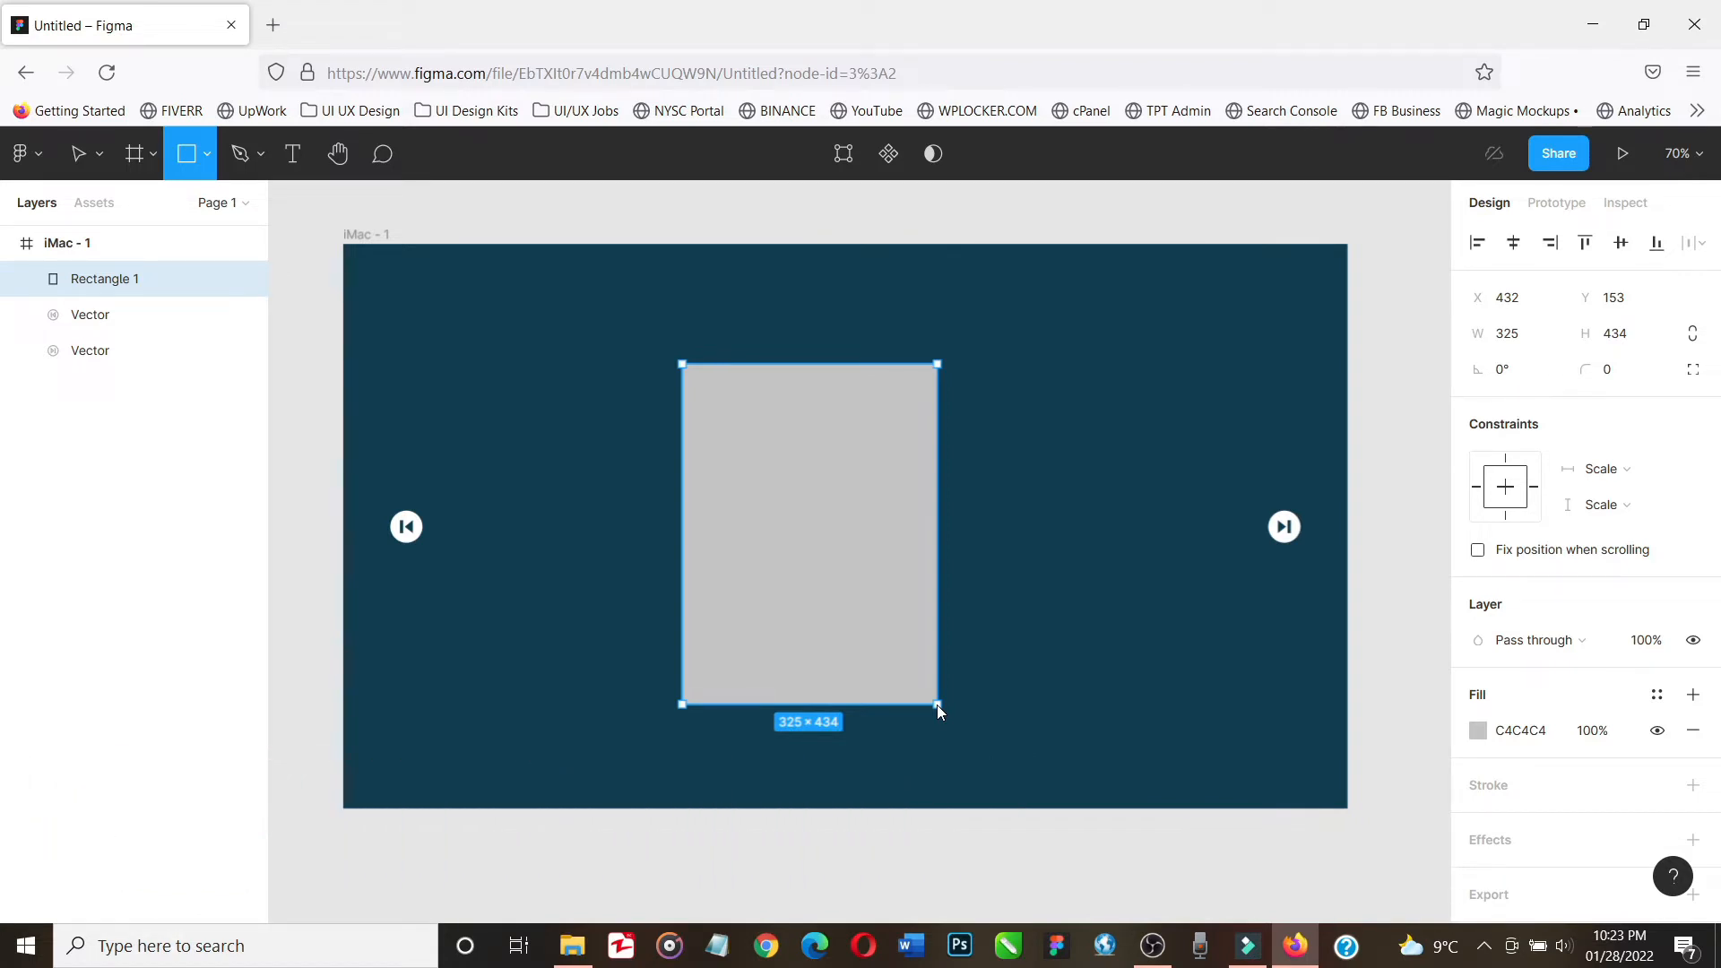
left_click_drag(937, 704, 918, 674)
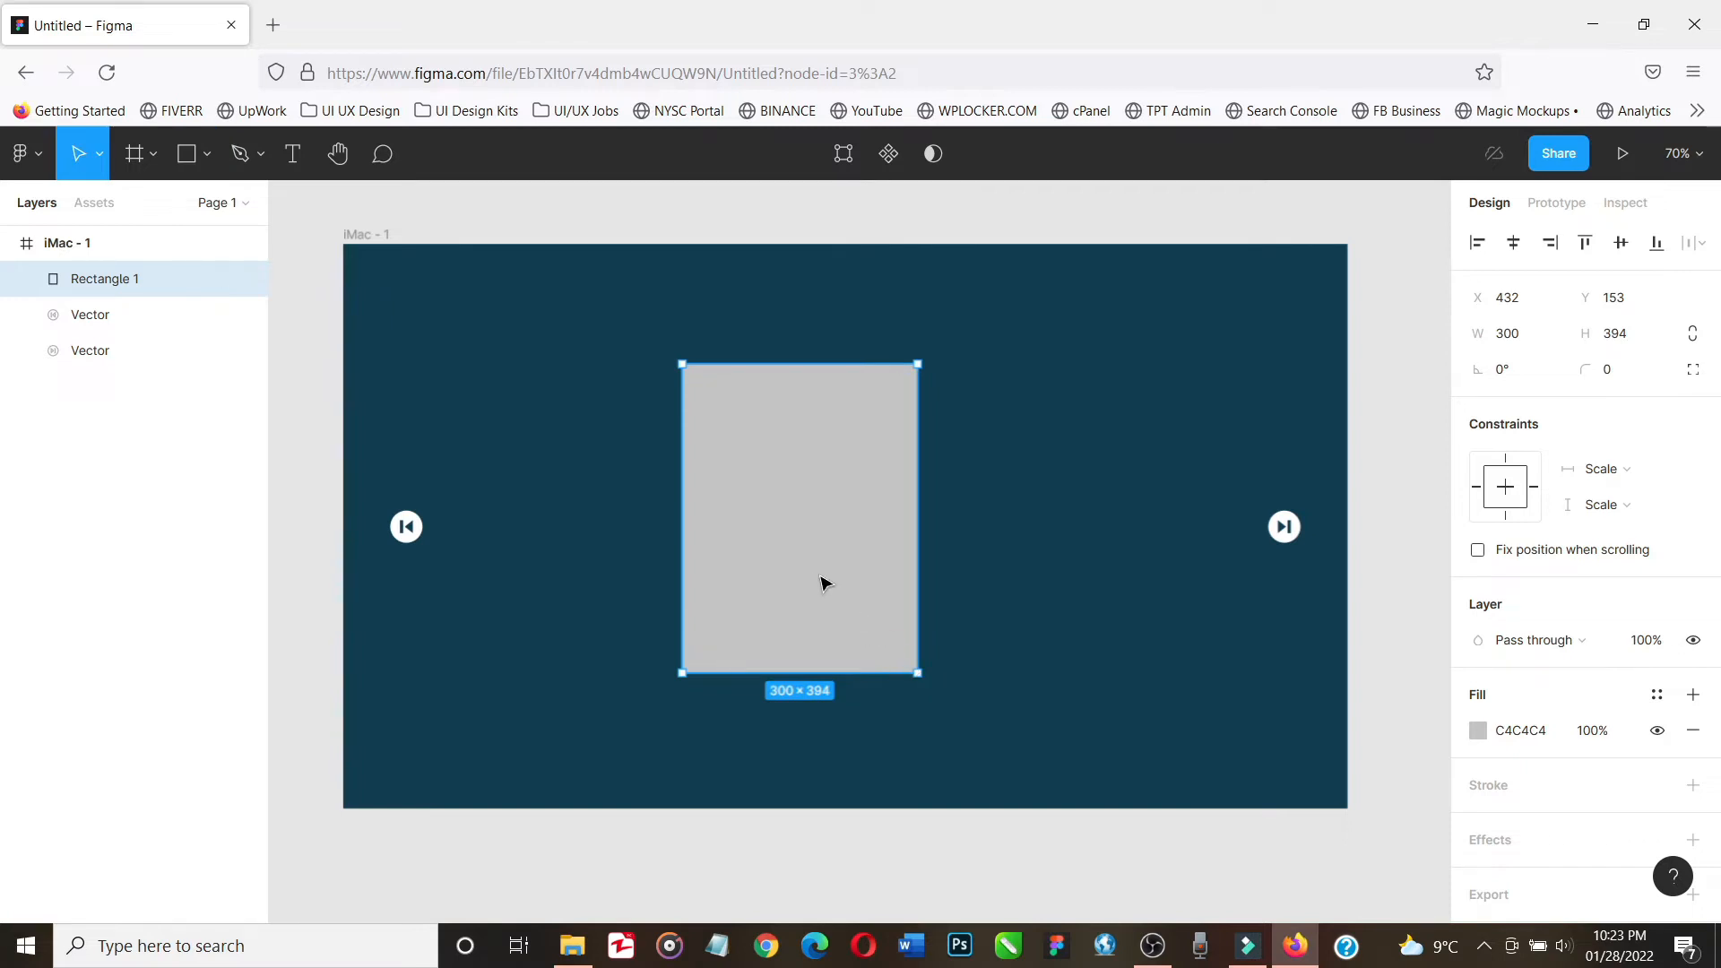
left_click_drag(822, 584, 856, 570)
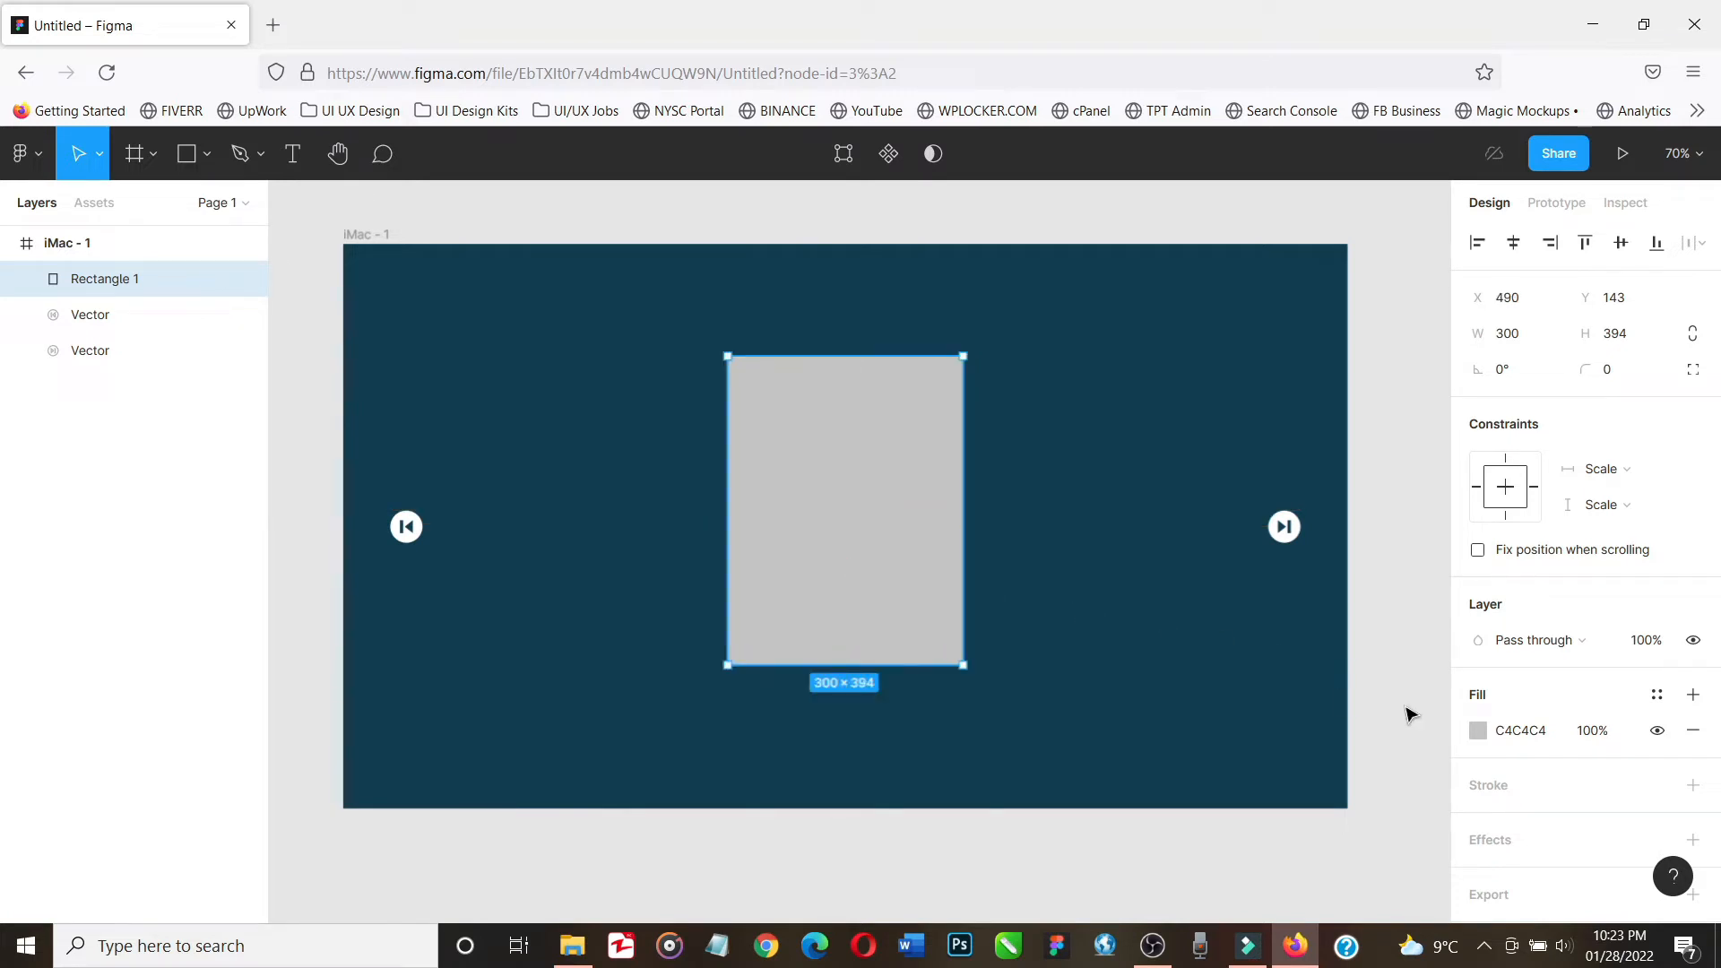
Add a black 000000 inside stroke to the central rectangle and set its thickness to 5
scroll(1605, 712, "down", 1)
scroll(1605, 713, "down", 2)
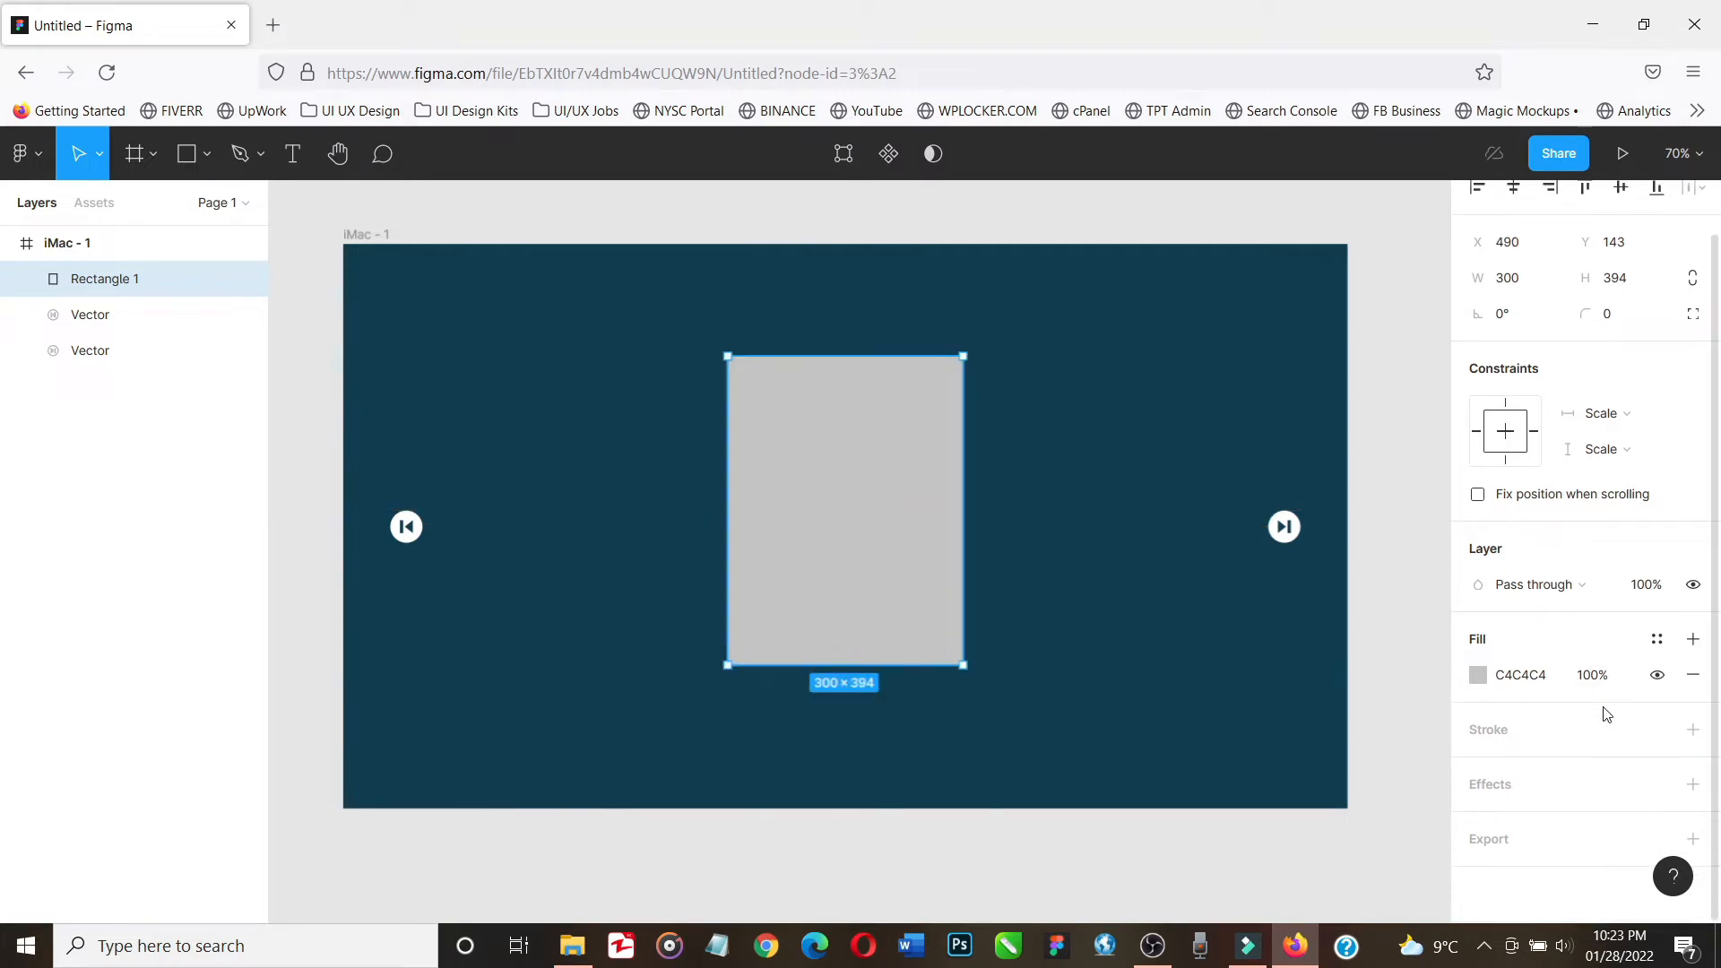
left_click(1699, 730)
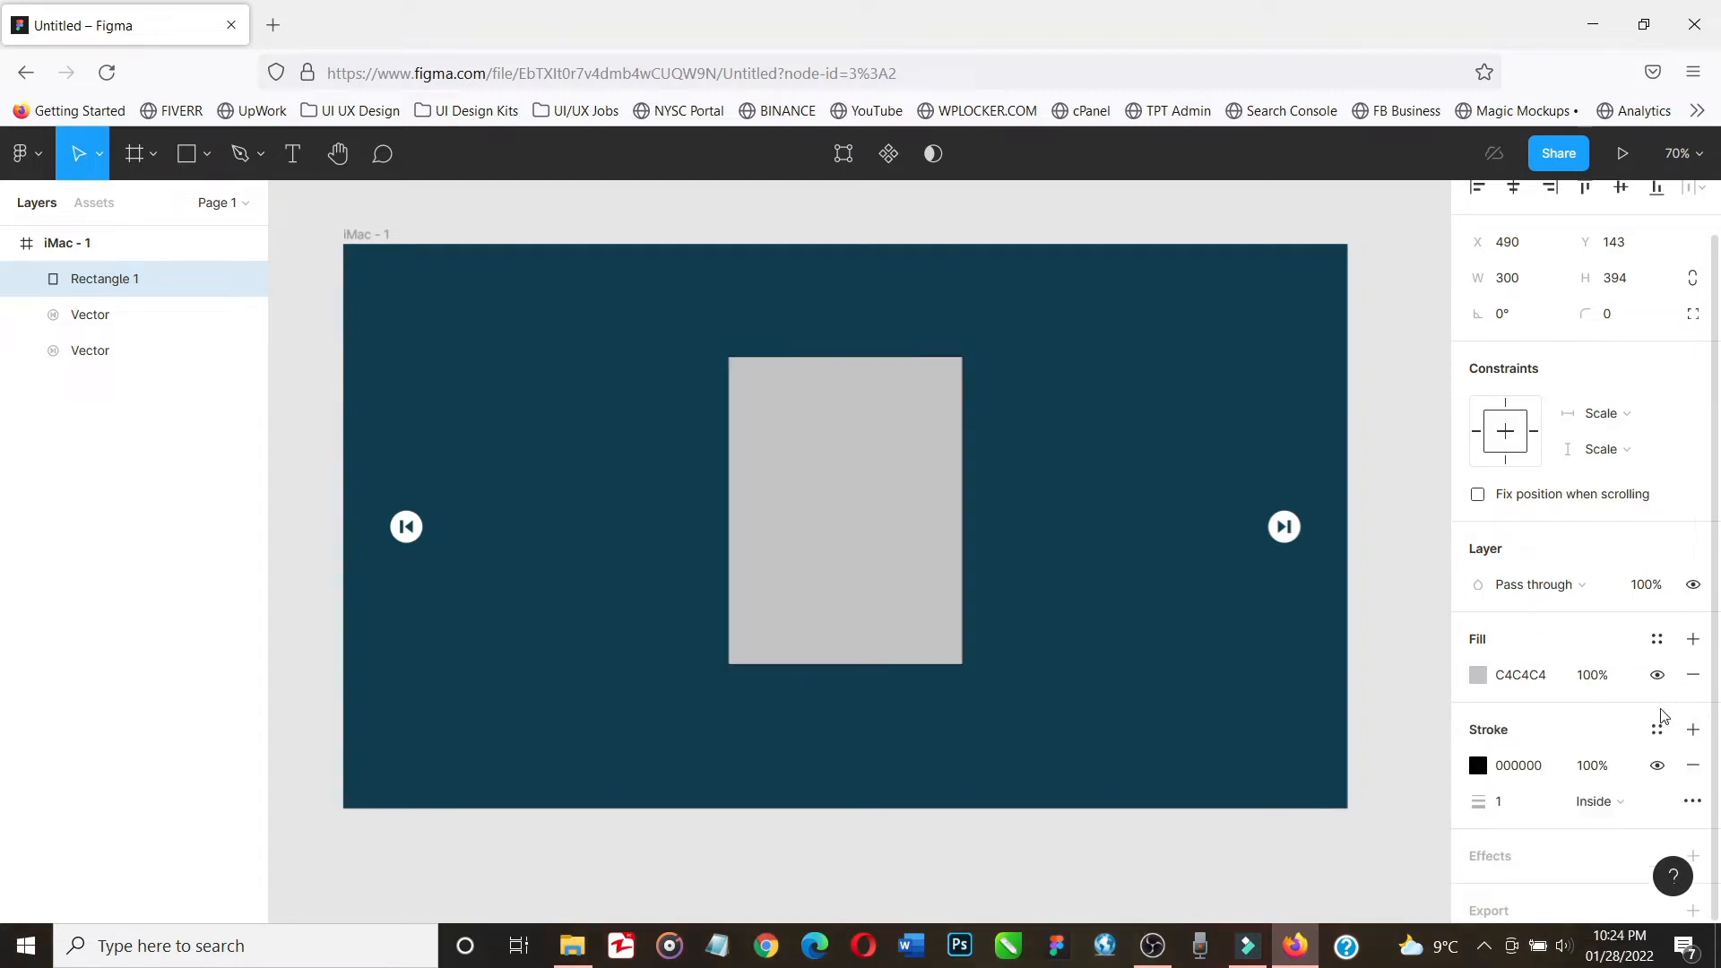
left_click(1532, 810)
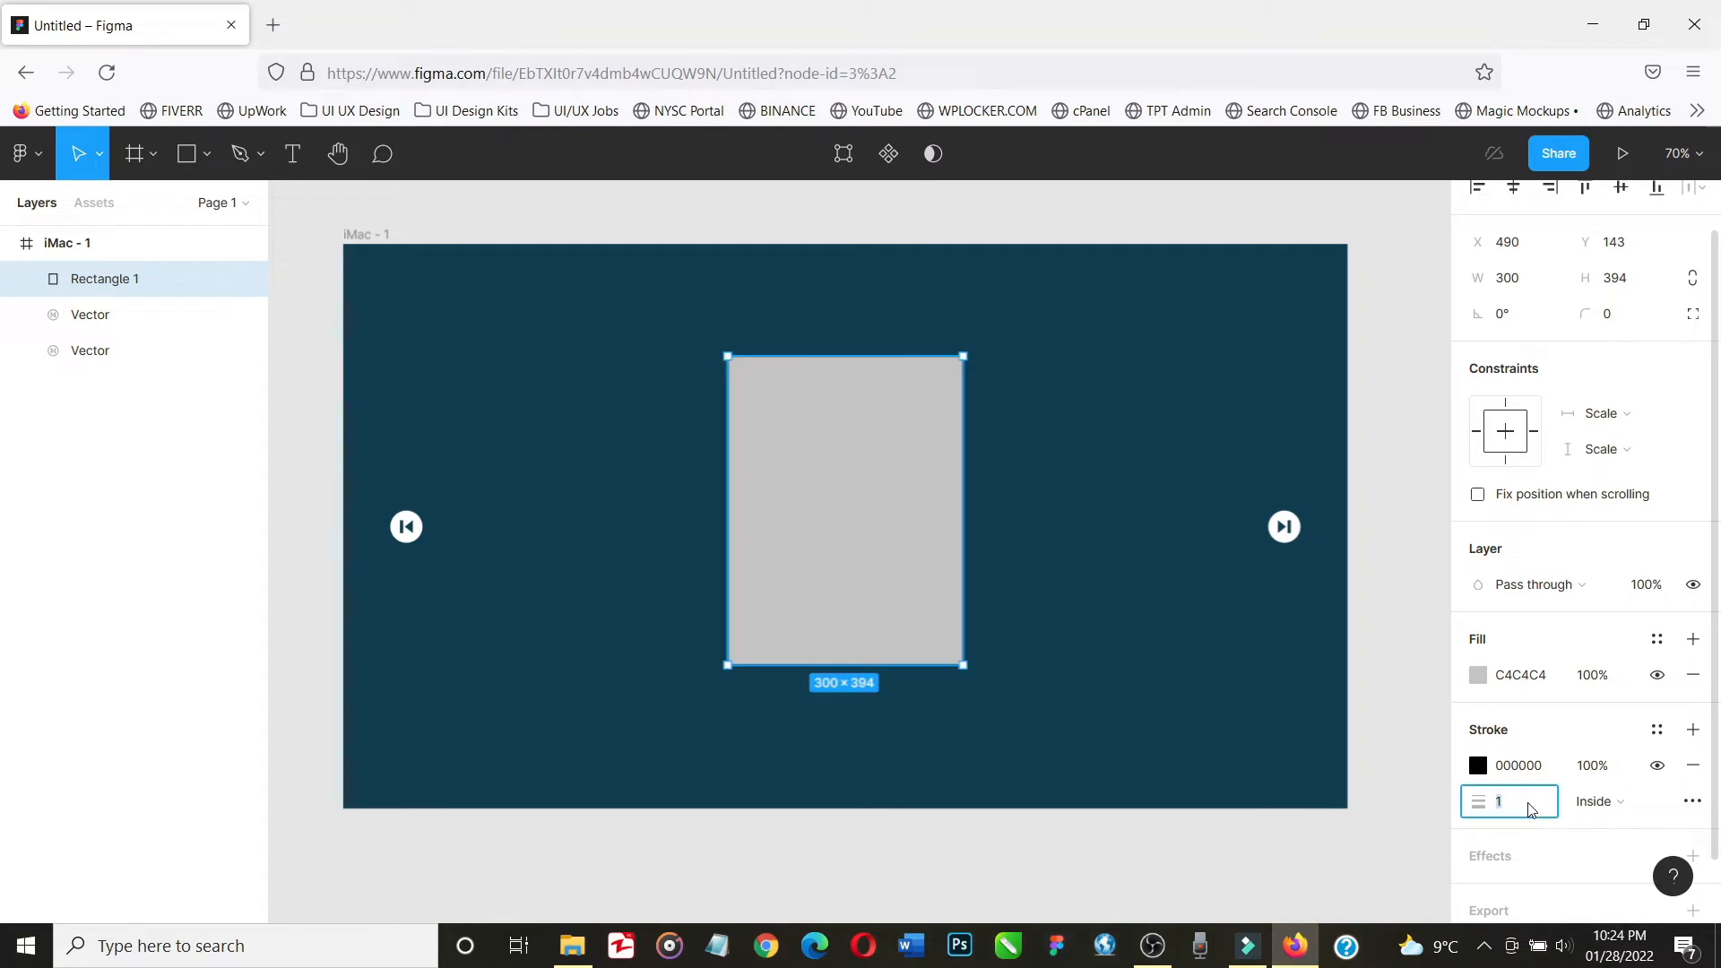
type("5")
key("Return")
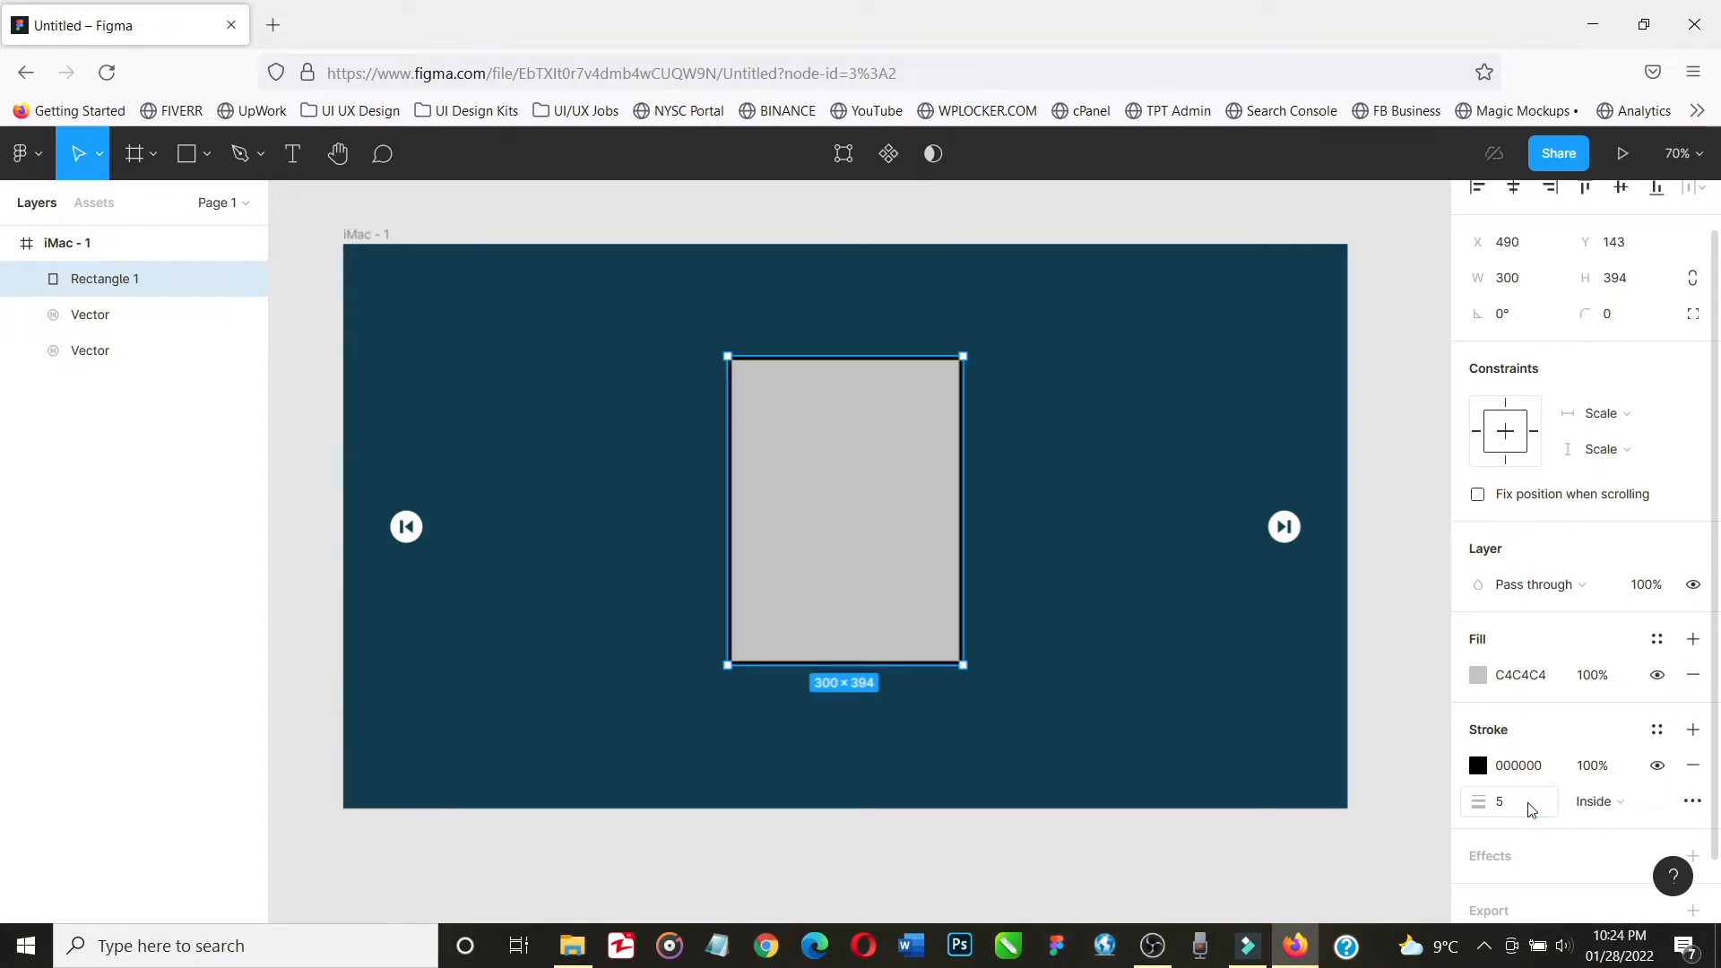
left_click(1428, 735)
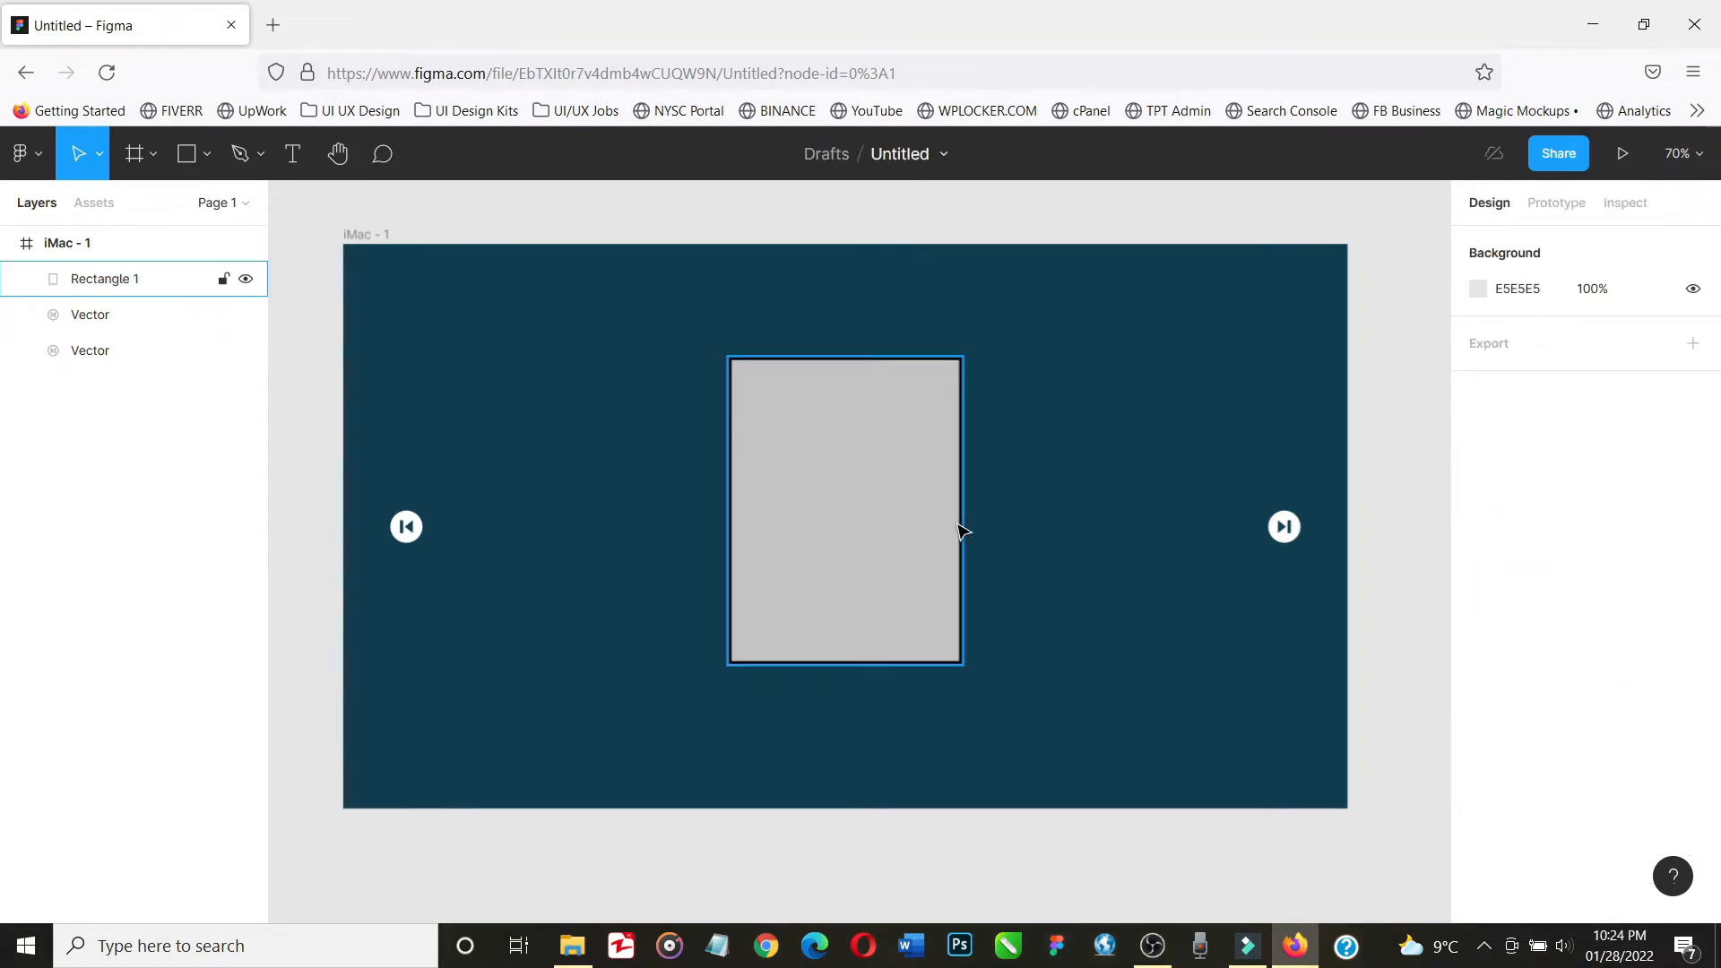
Duplicate the central rectangle, place the copy beside it at X 806, Y 143, and shrink the copy proportionally with the Scale tool
left_click(957, 529)
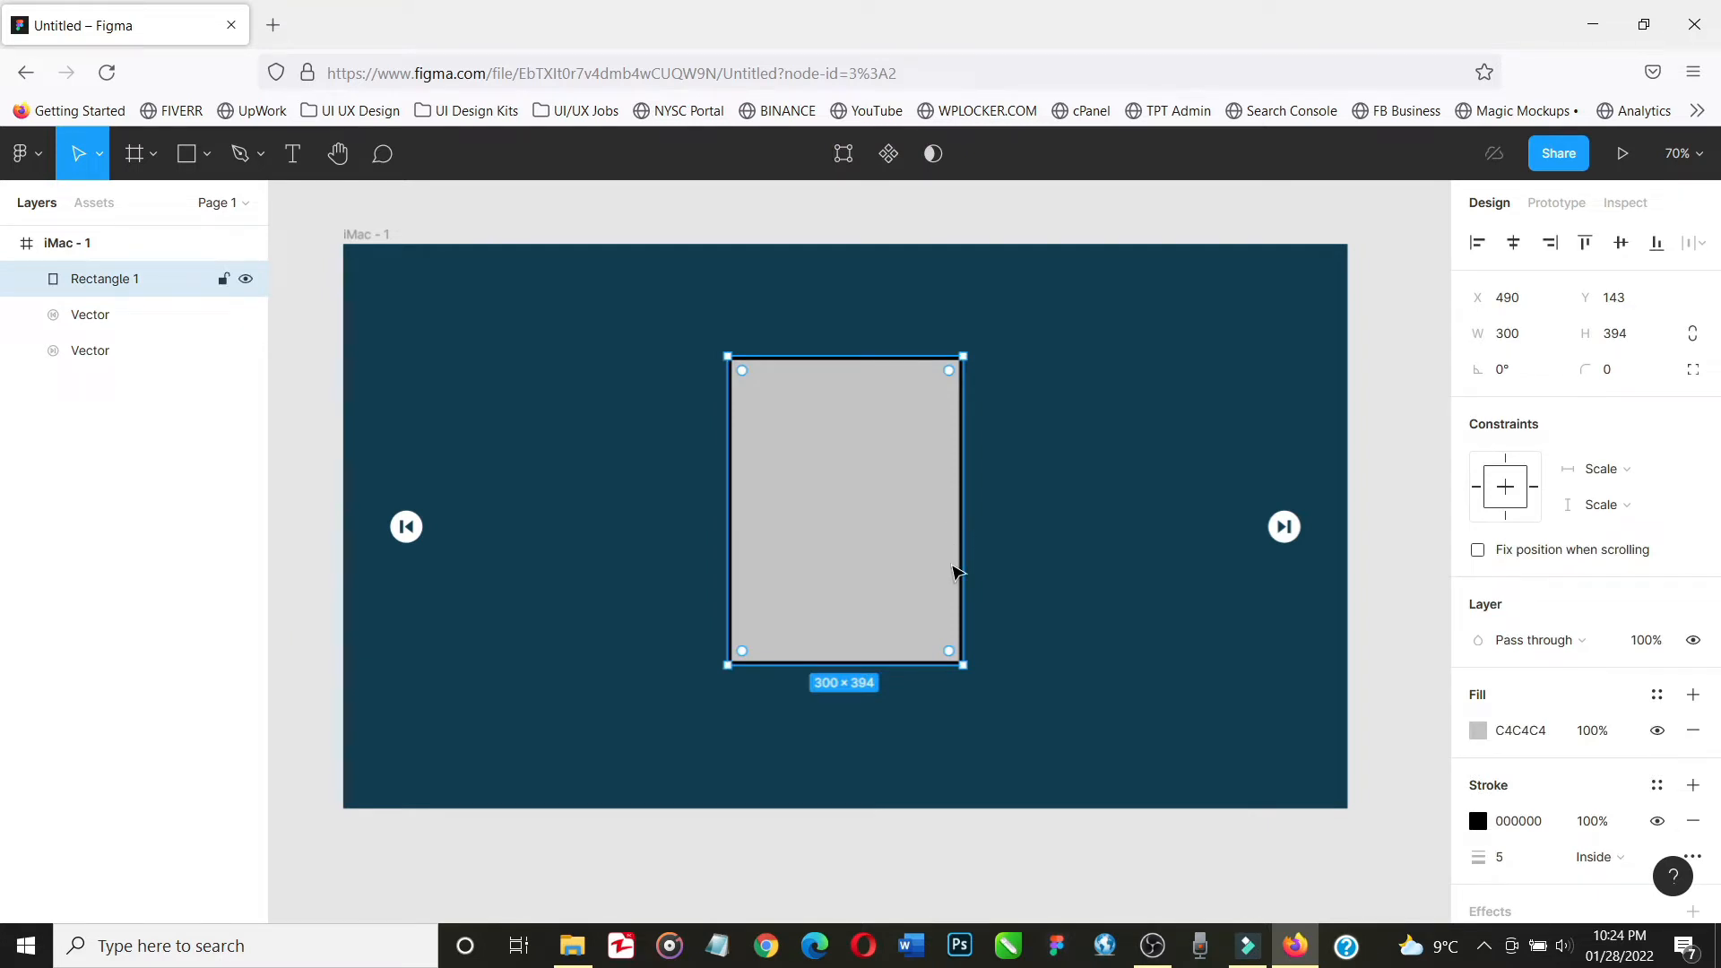
key("ctrl+d")
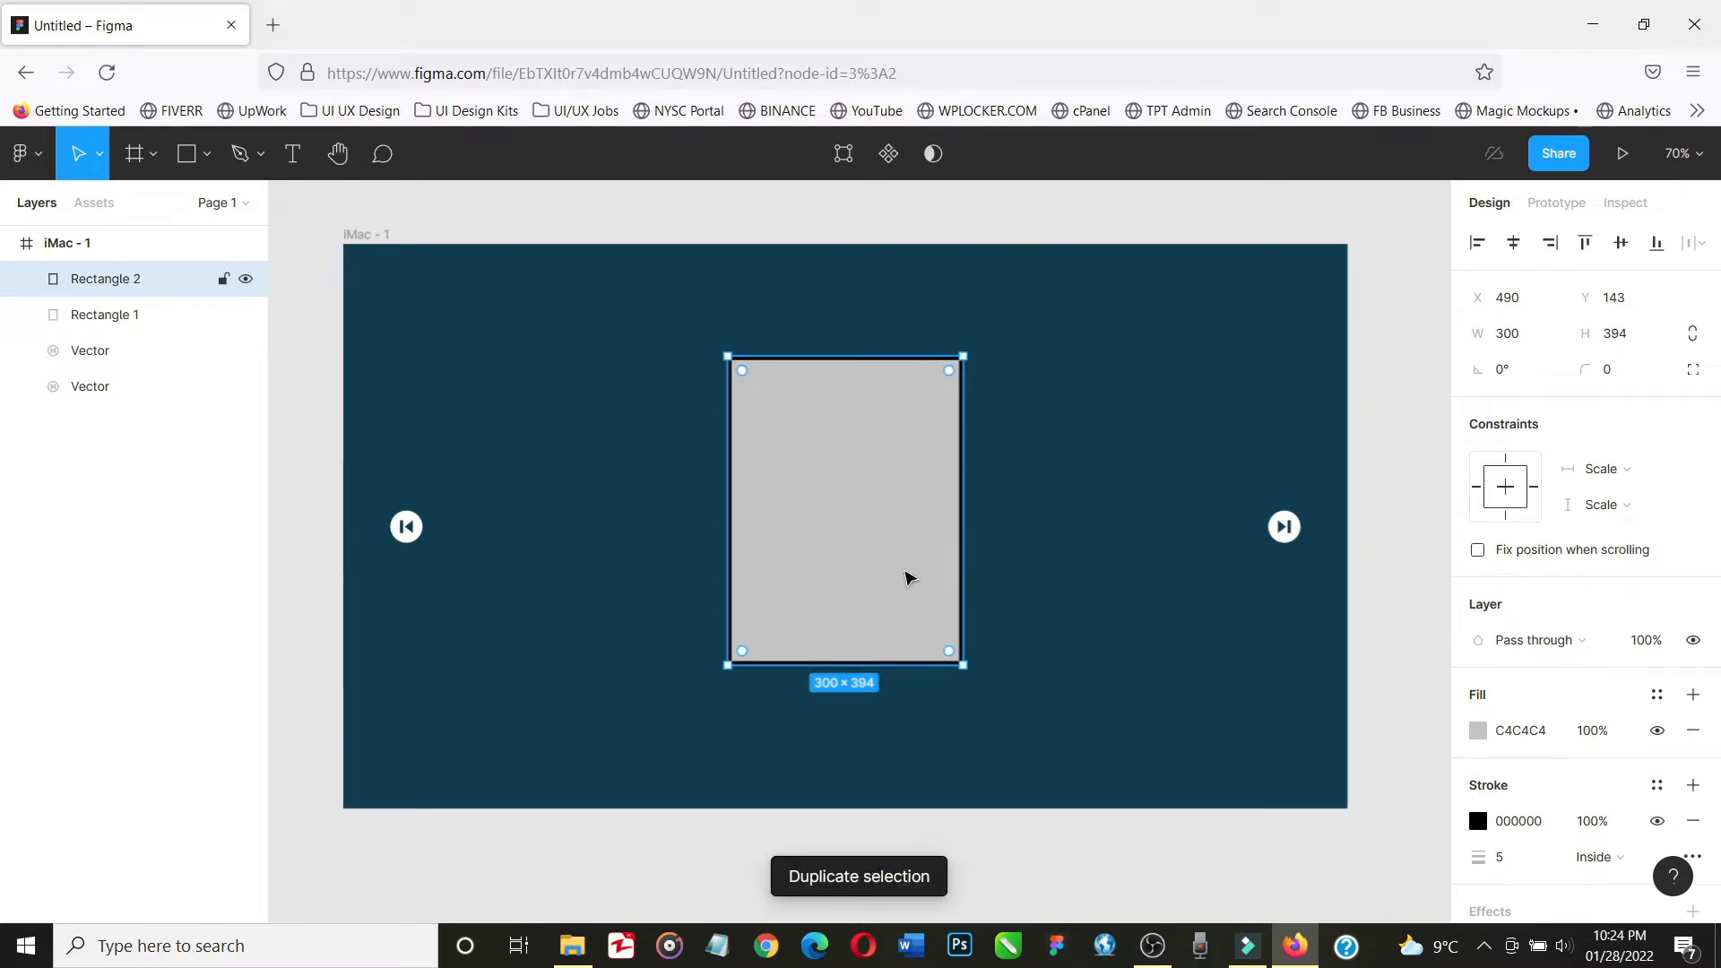
left_click_drag(907, 576, 1155, 574)
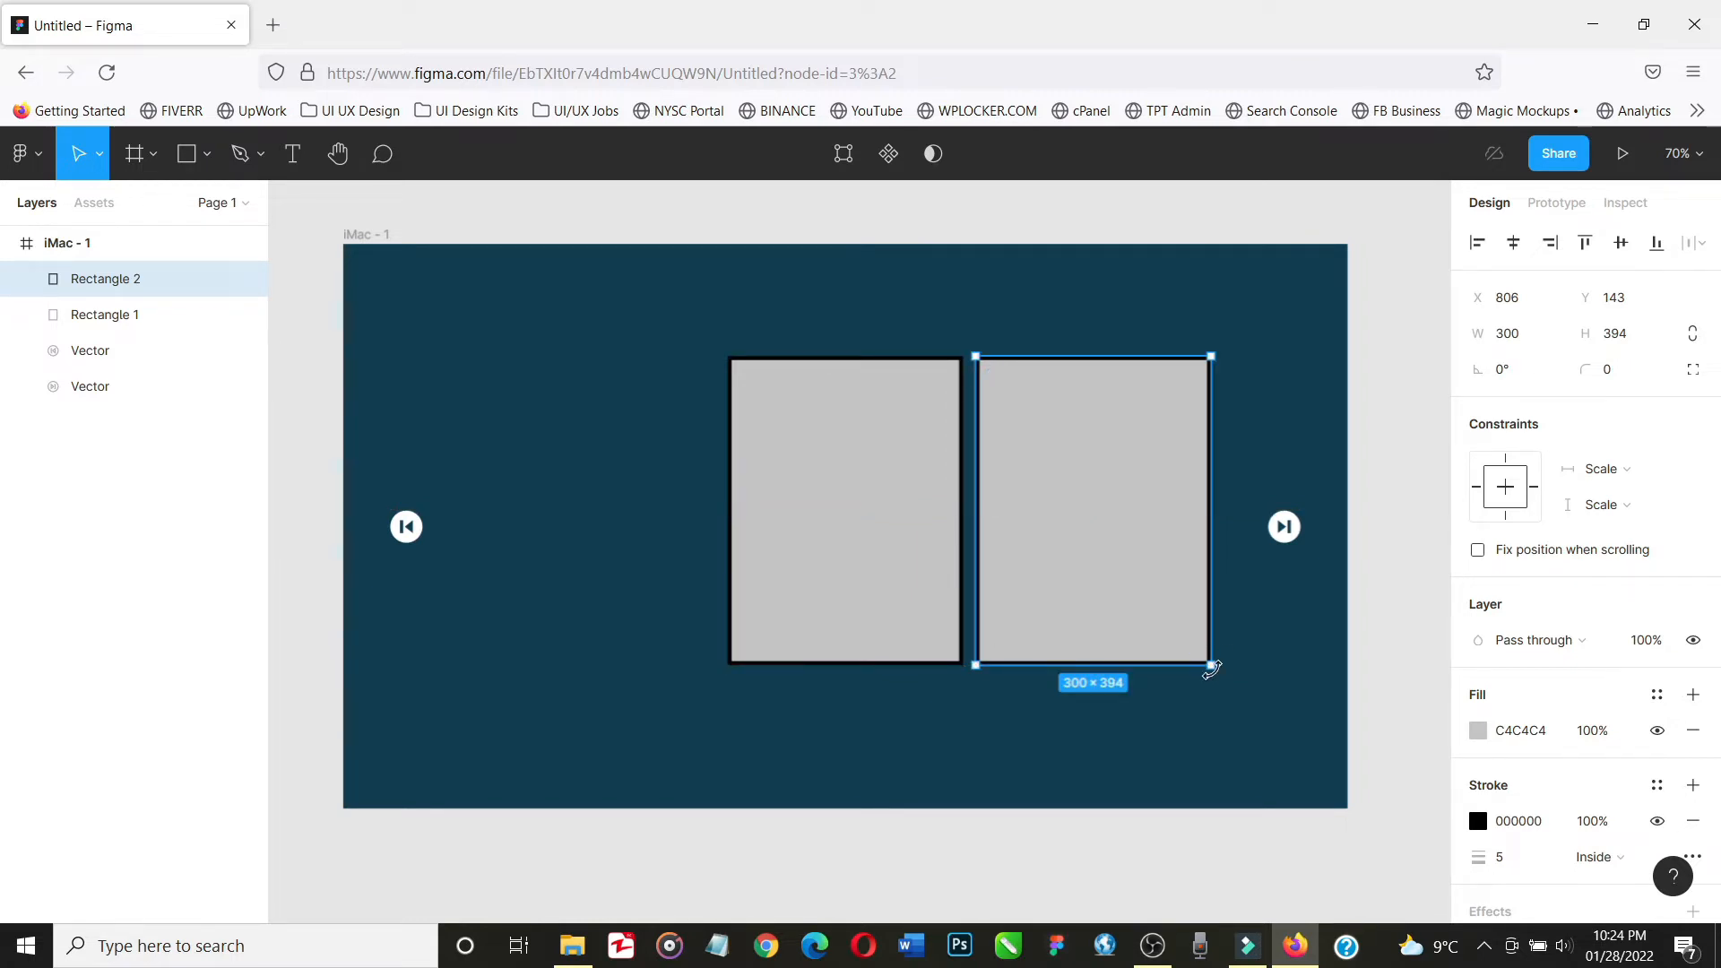
key("k")
left_click_drag(1212, 663, 1143, 607)
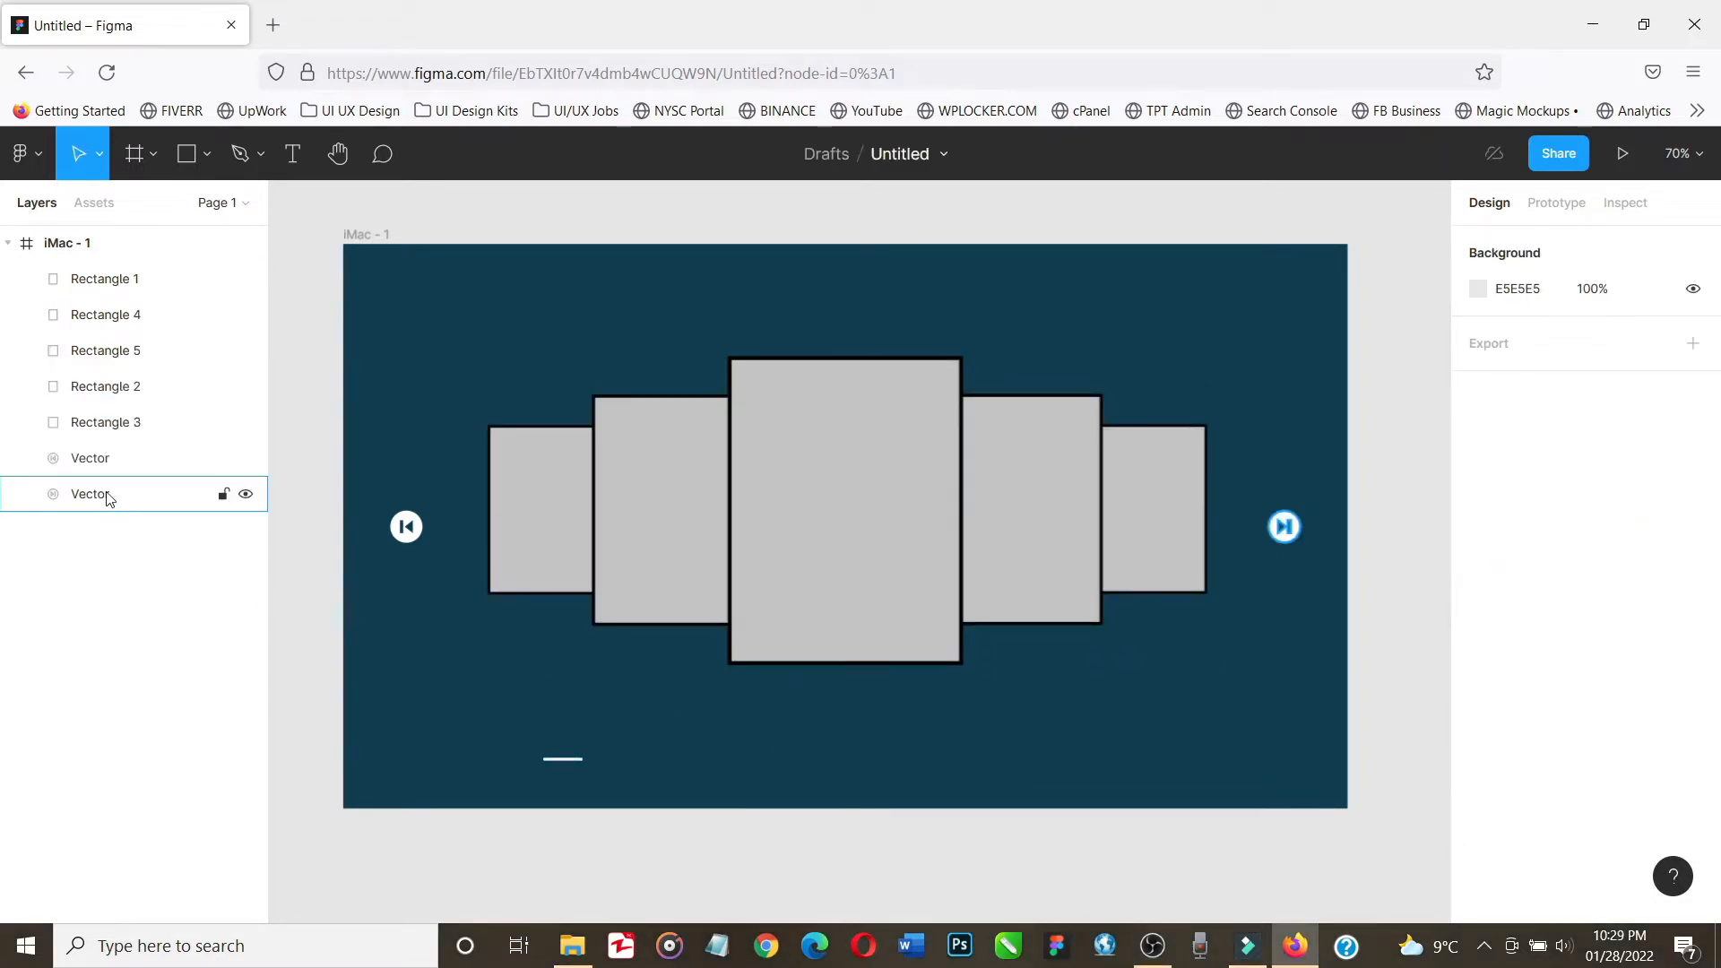
Rename the skip-next icon's layer to next and the skip-previous icon's layer to previous
double_click(108, 494)
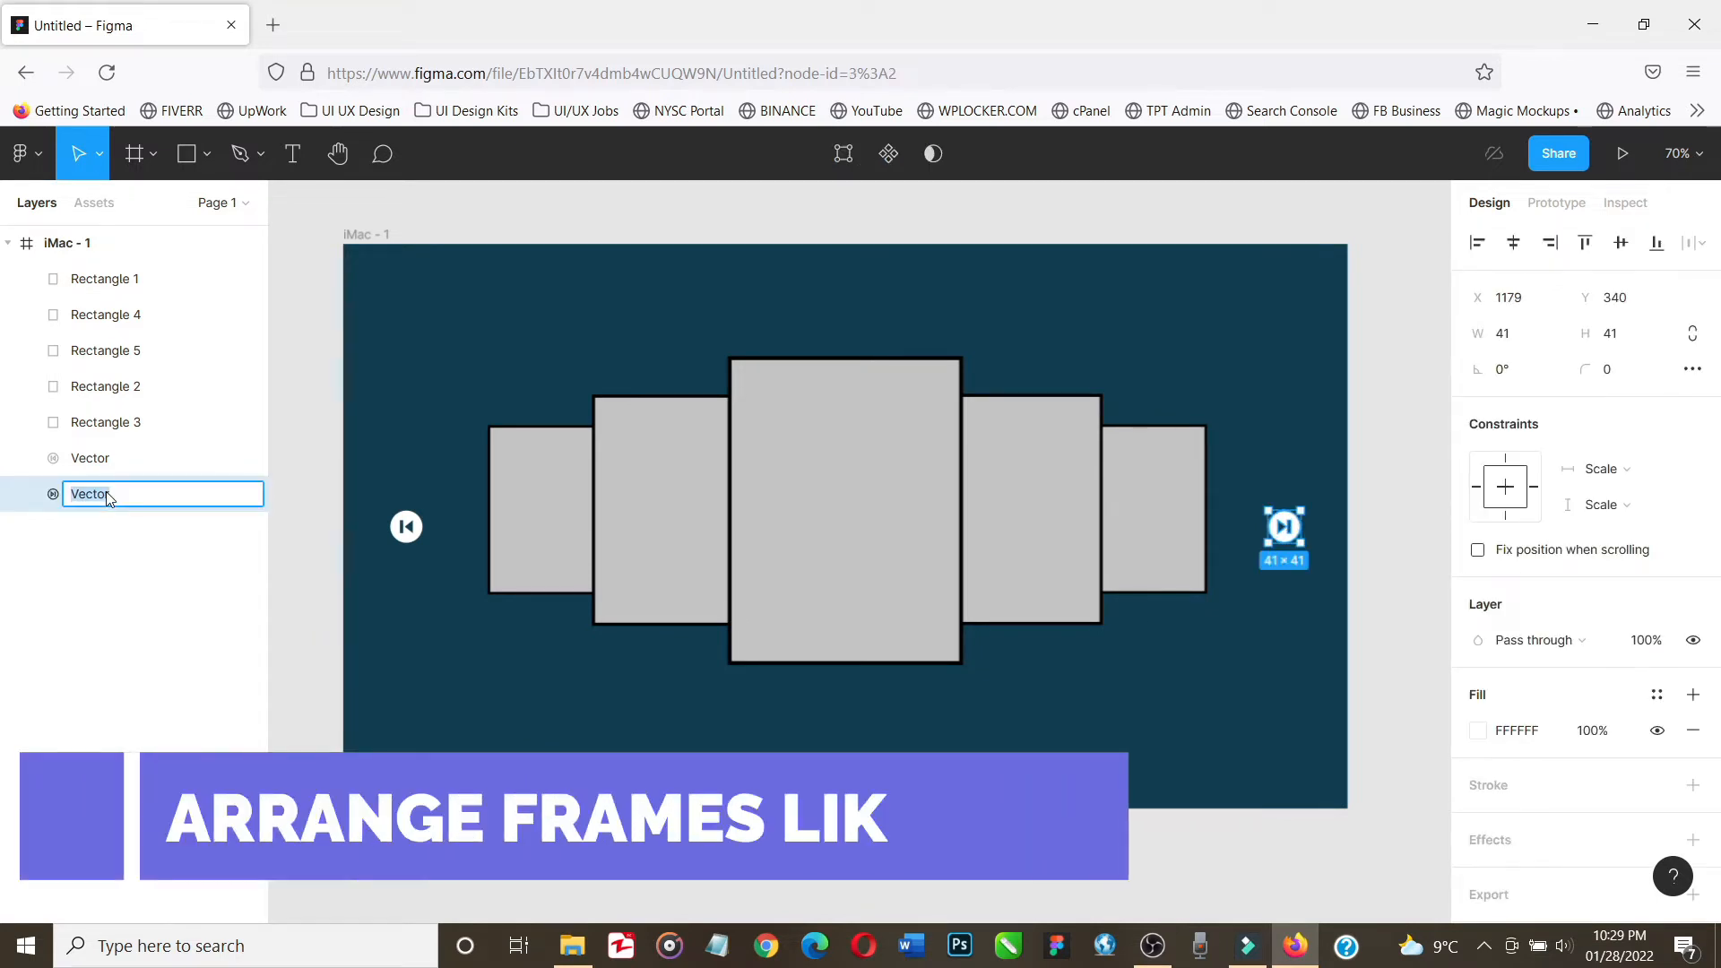
type("nex")
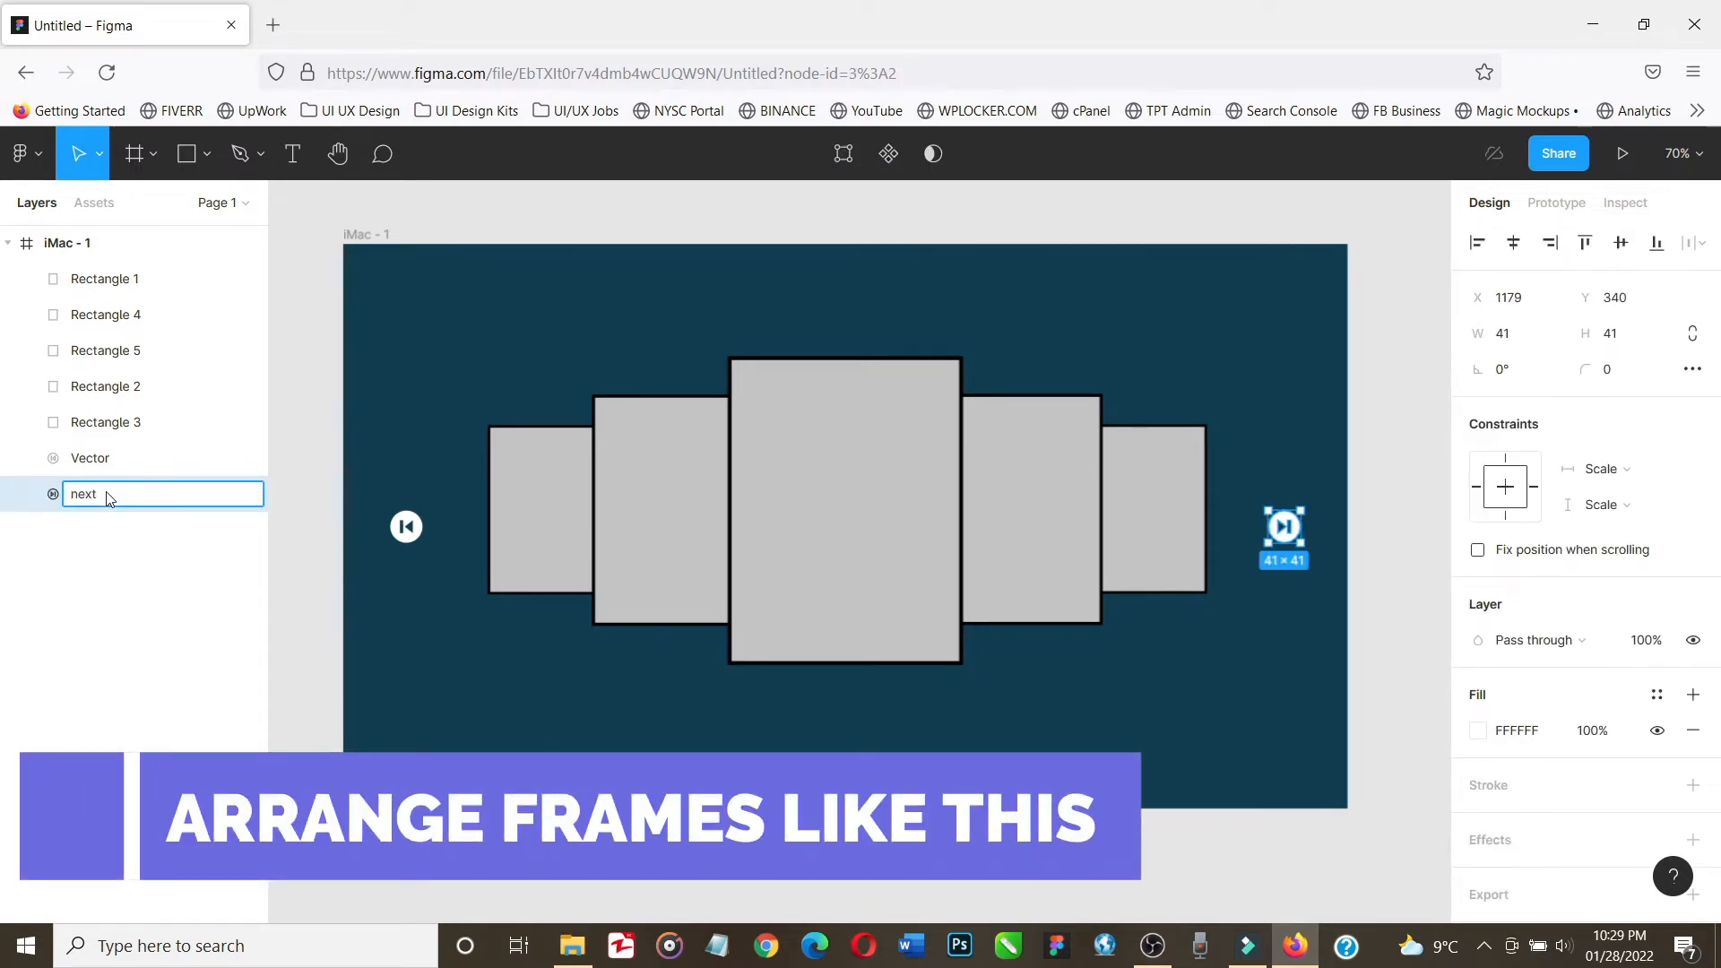
type("t")
key("Return")
left_click(101, 460)
double_click(101, 460)
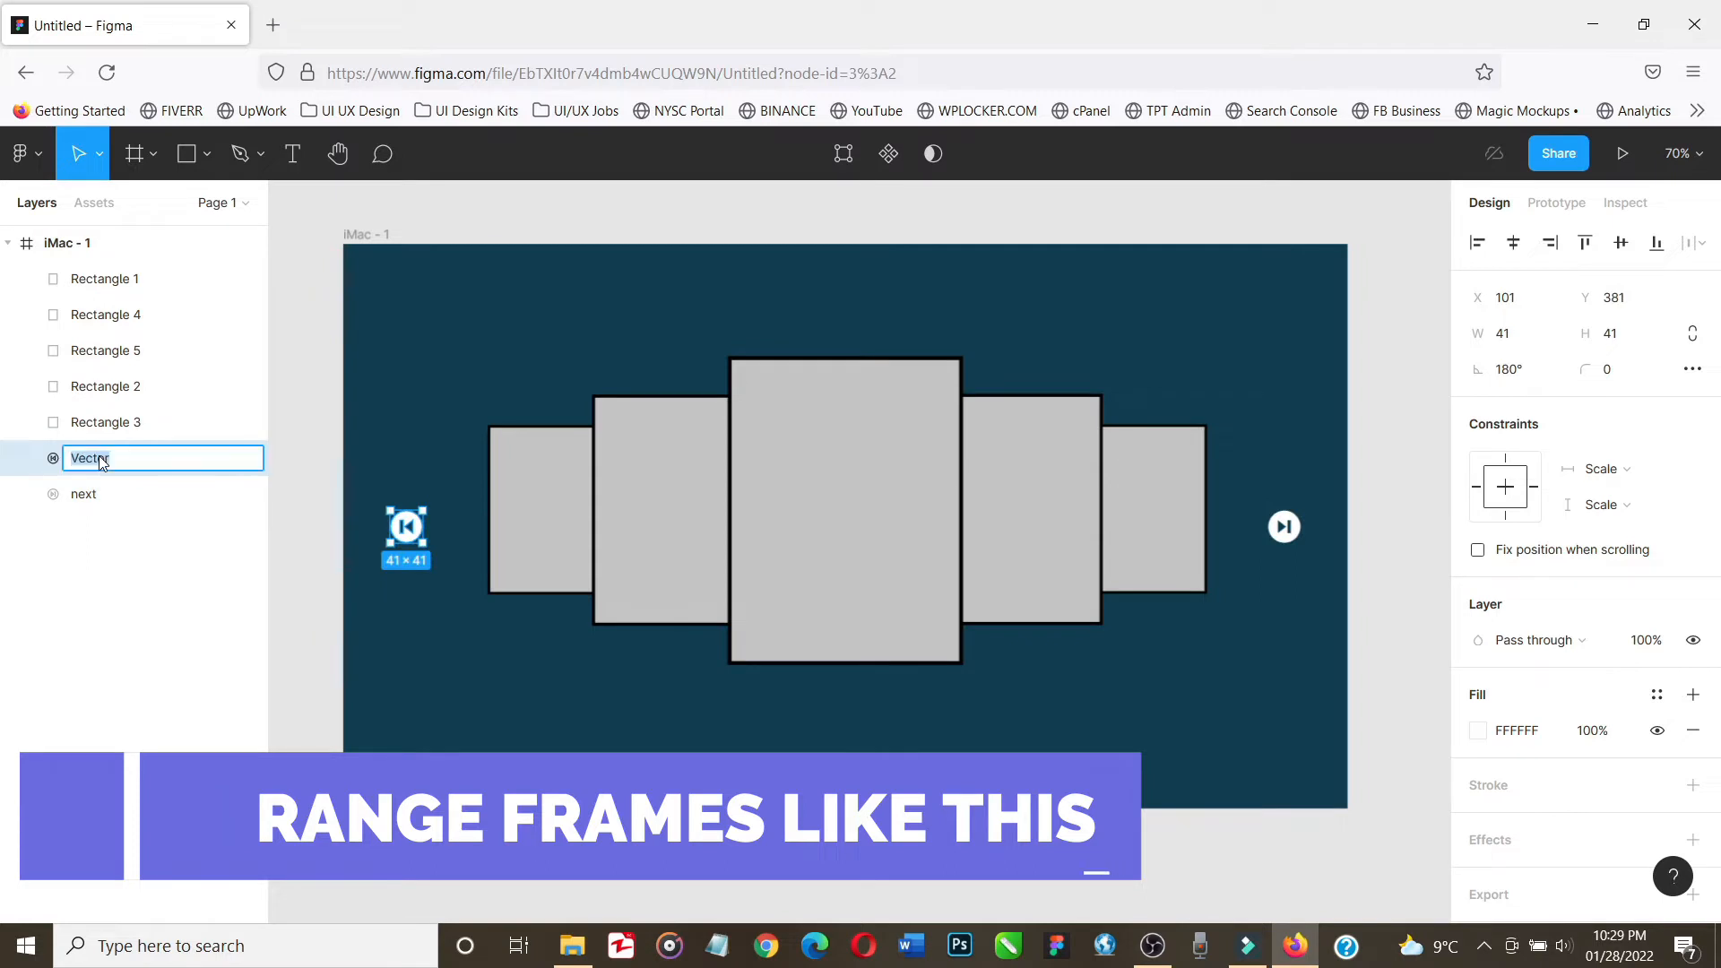
type("previous")
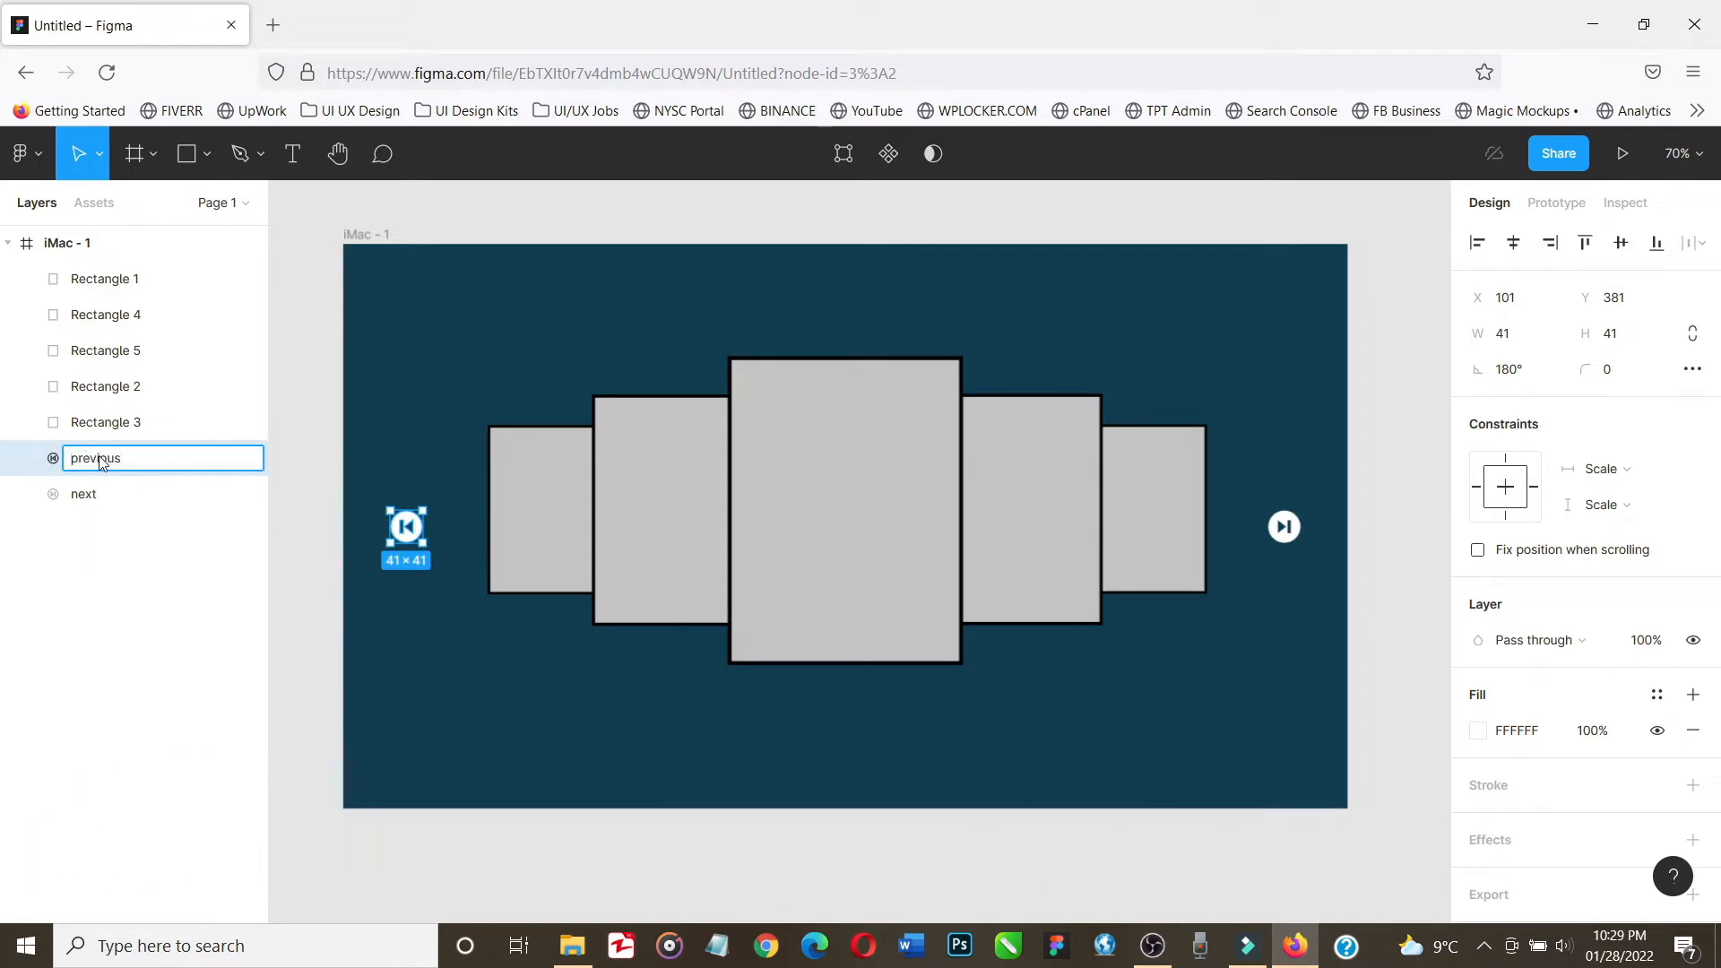
key("Return")
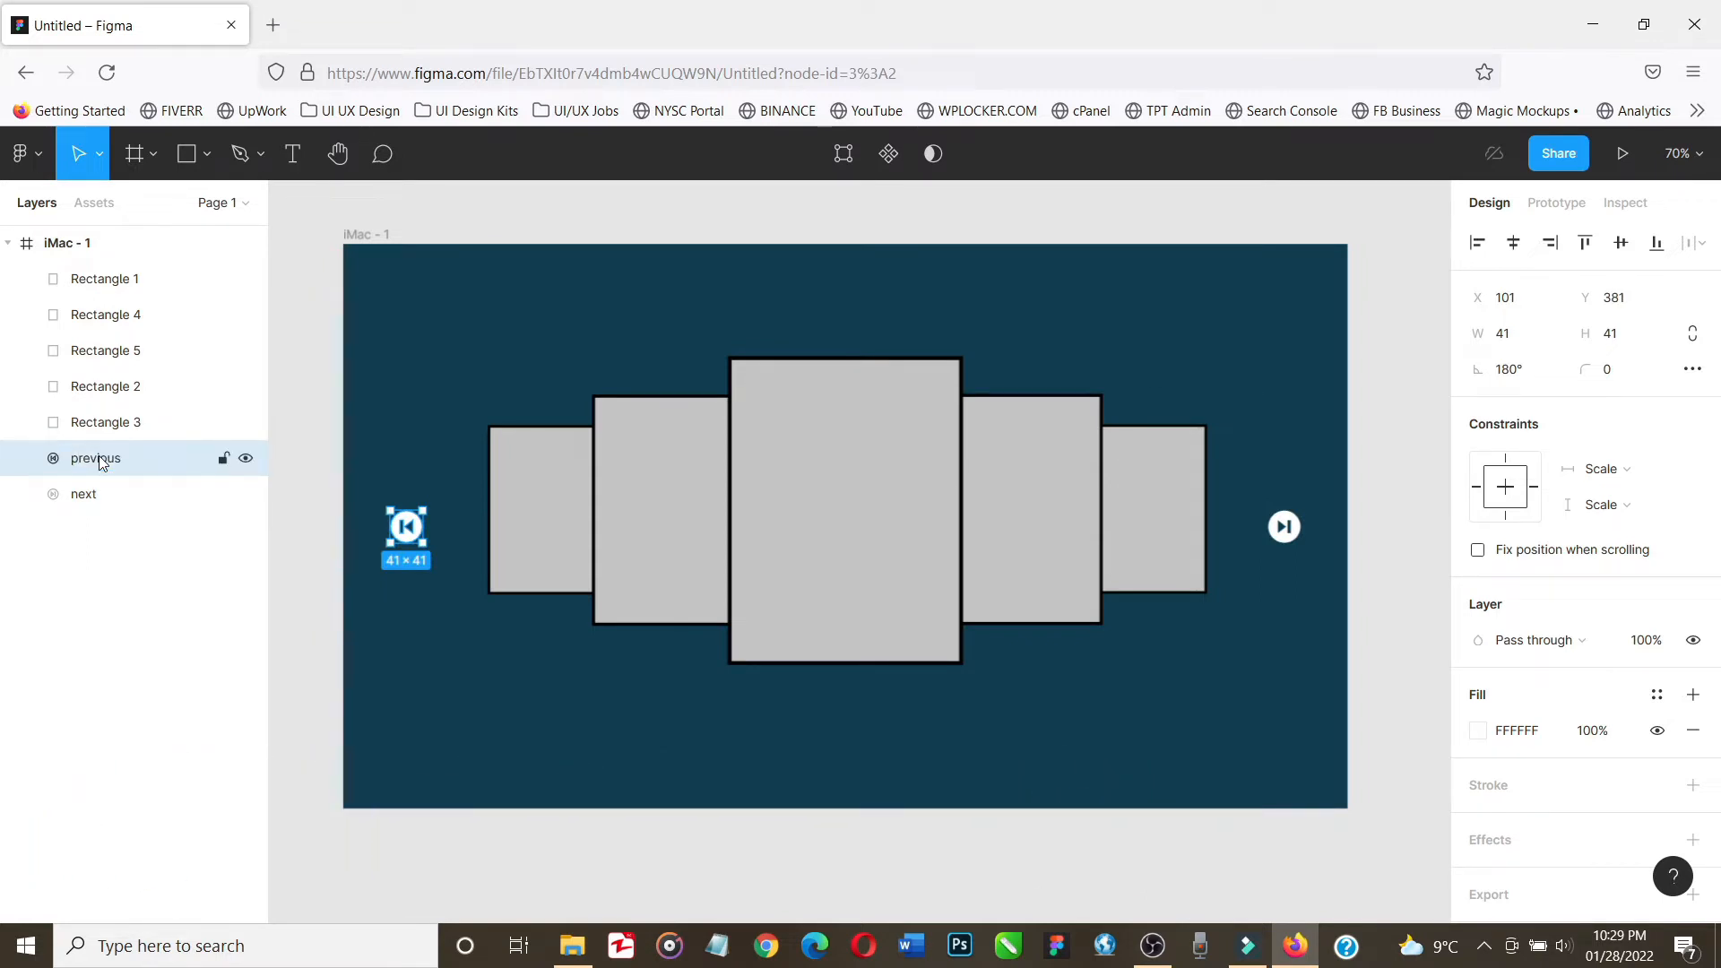
left_click(1243, 839)
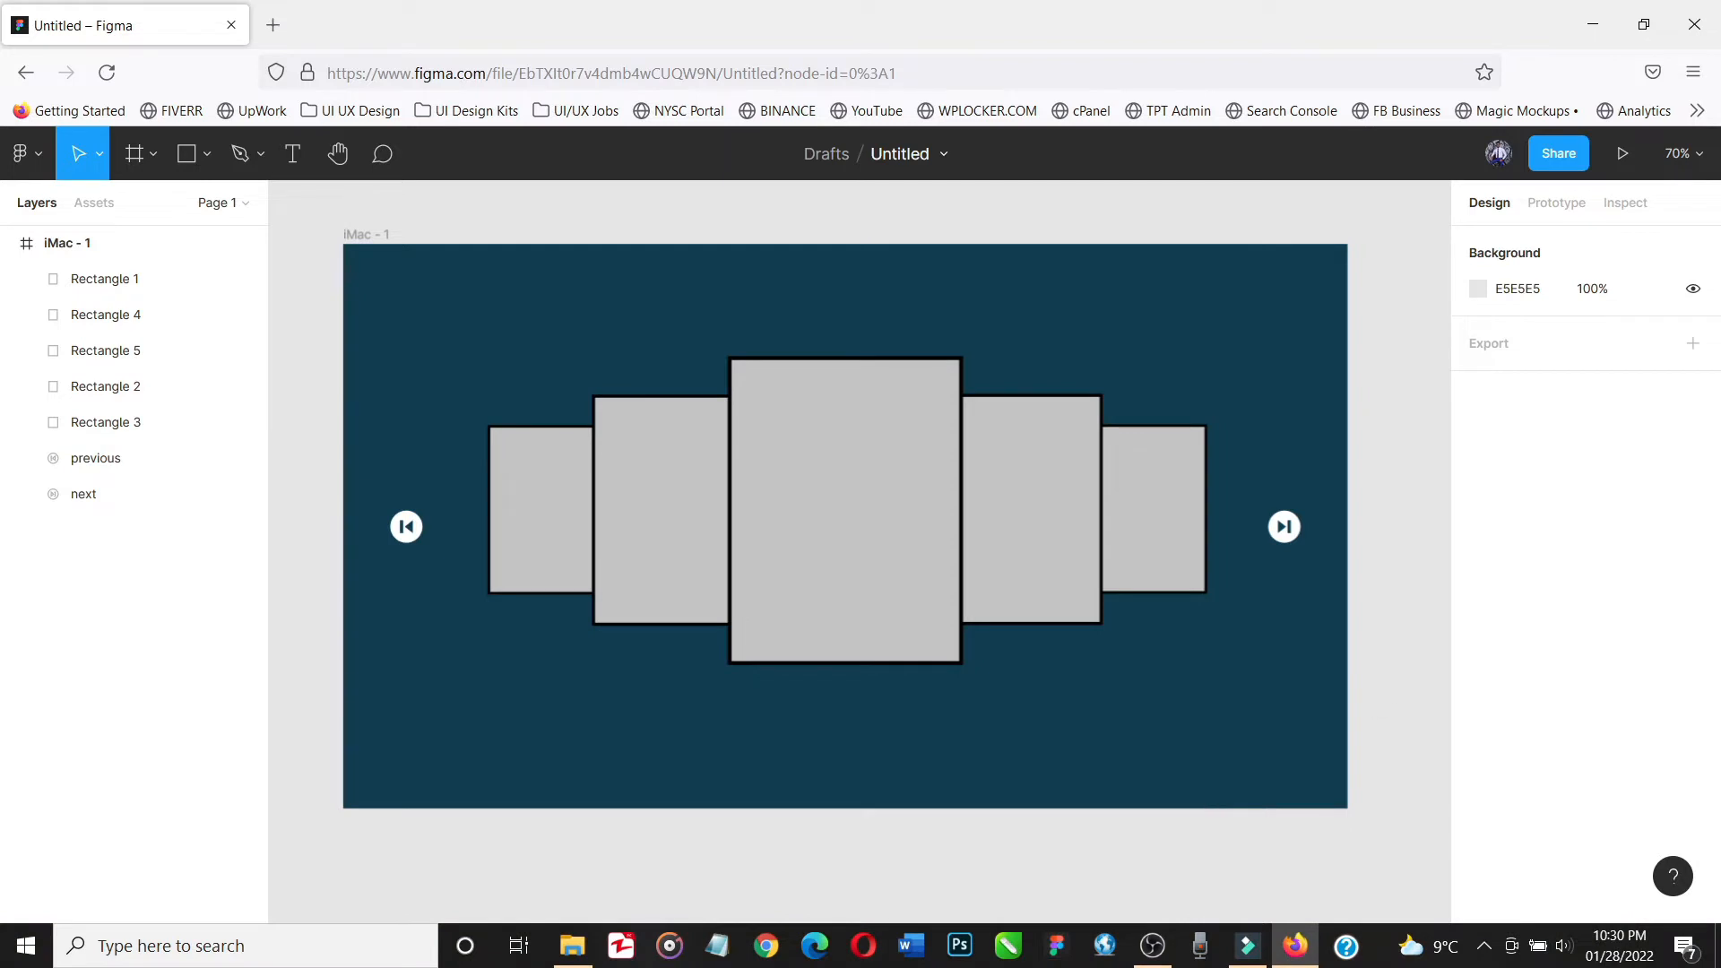
Duplicate the central 300 × 394 rectangle and place the copy below the iMac frame at X -141, Y 459
left_click(955, 598)
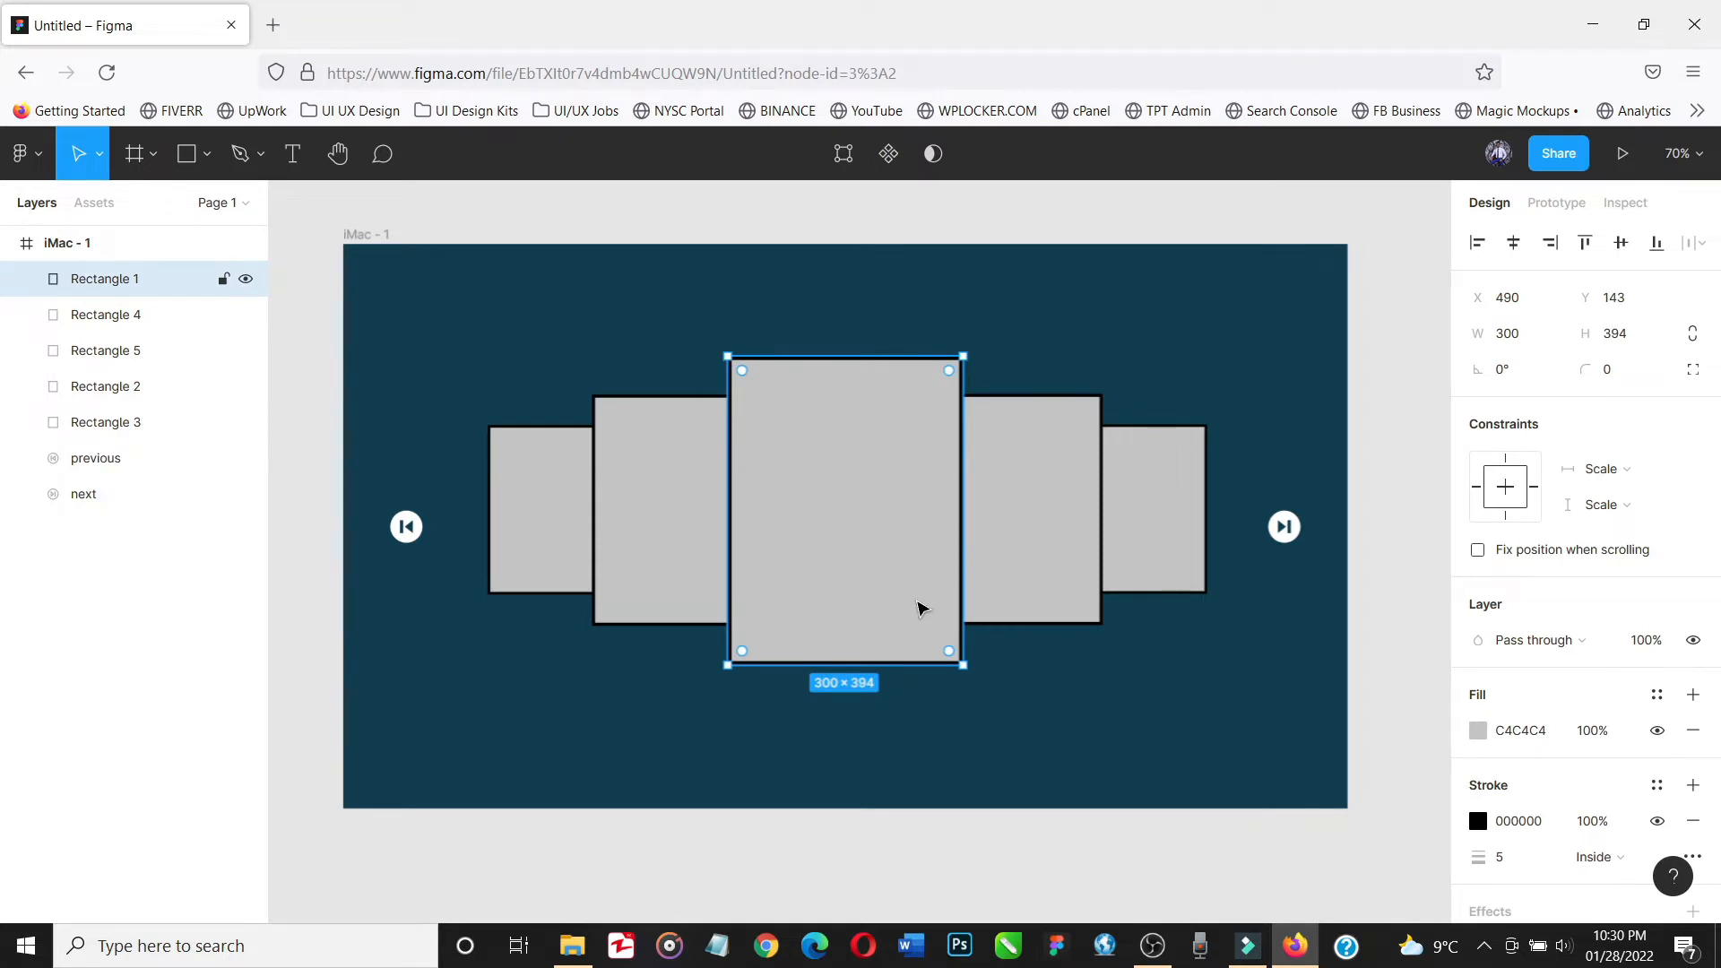
left_click_drag(922, 603, 924, 714)
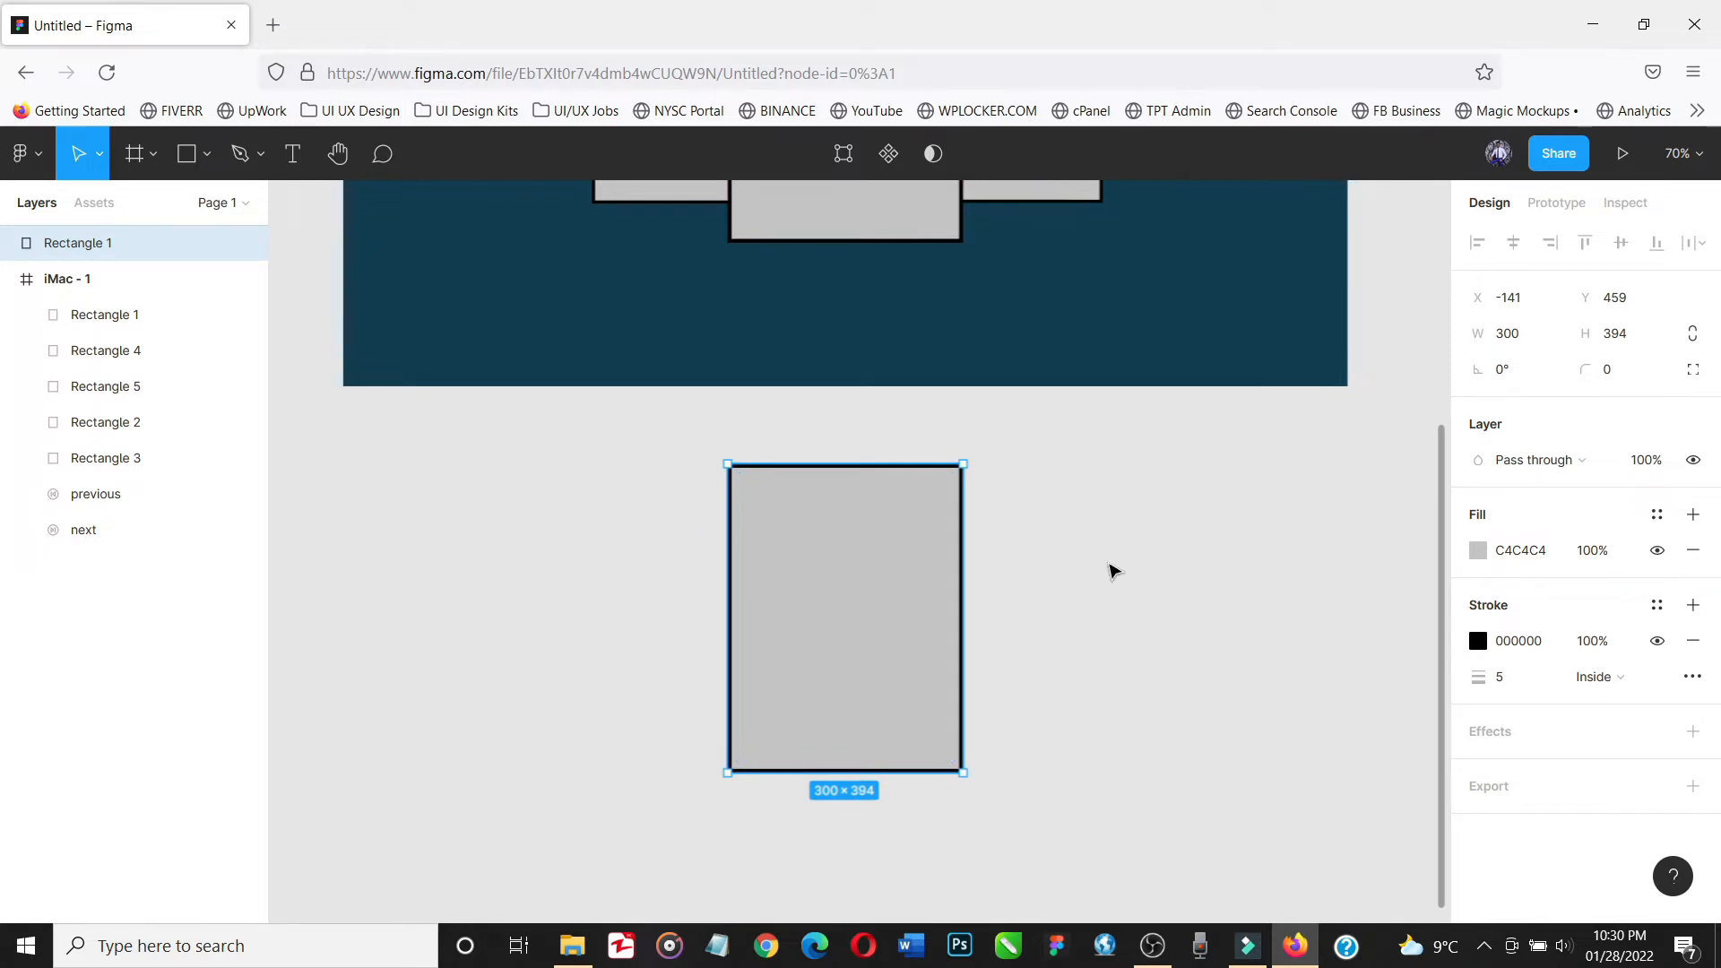
Select all five overlapping rectangles inside the iMac frame and remove their fill, keeping only the strokes
scroll(1112, 571, "up", 5)
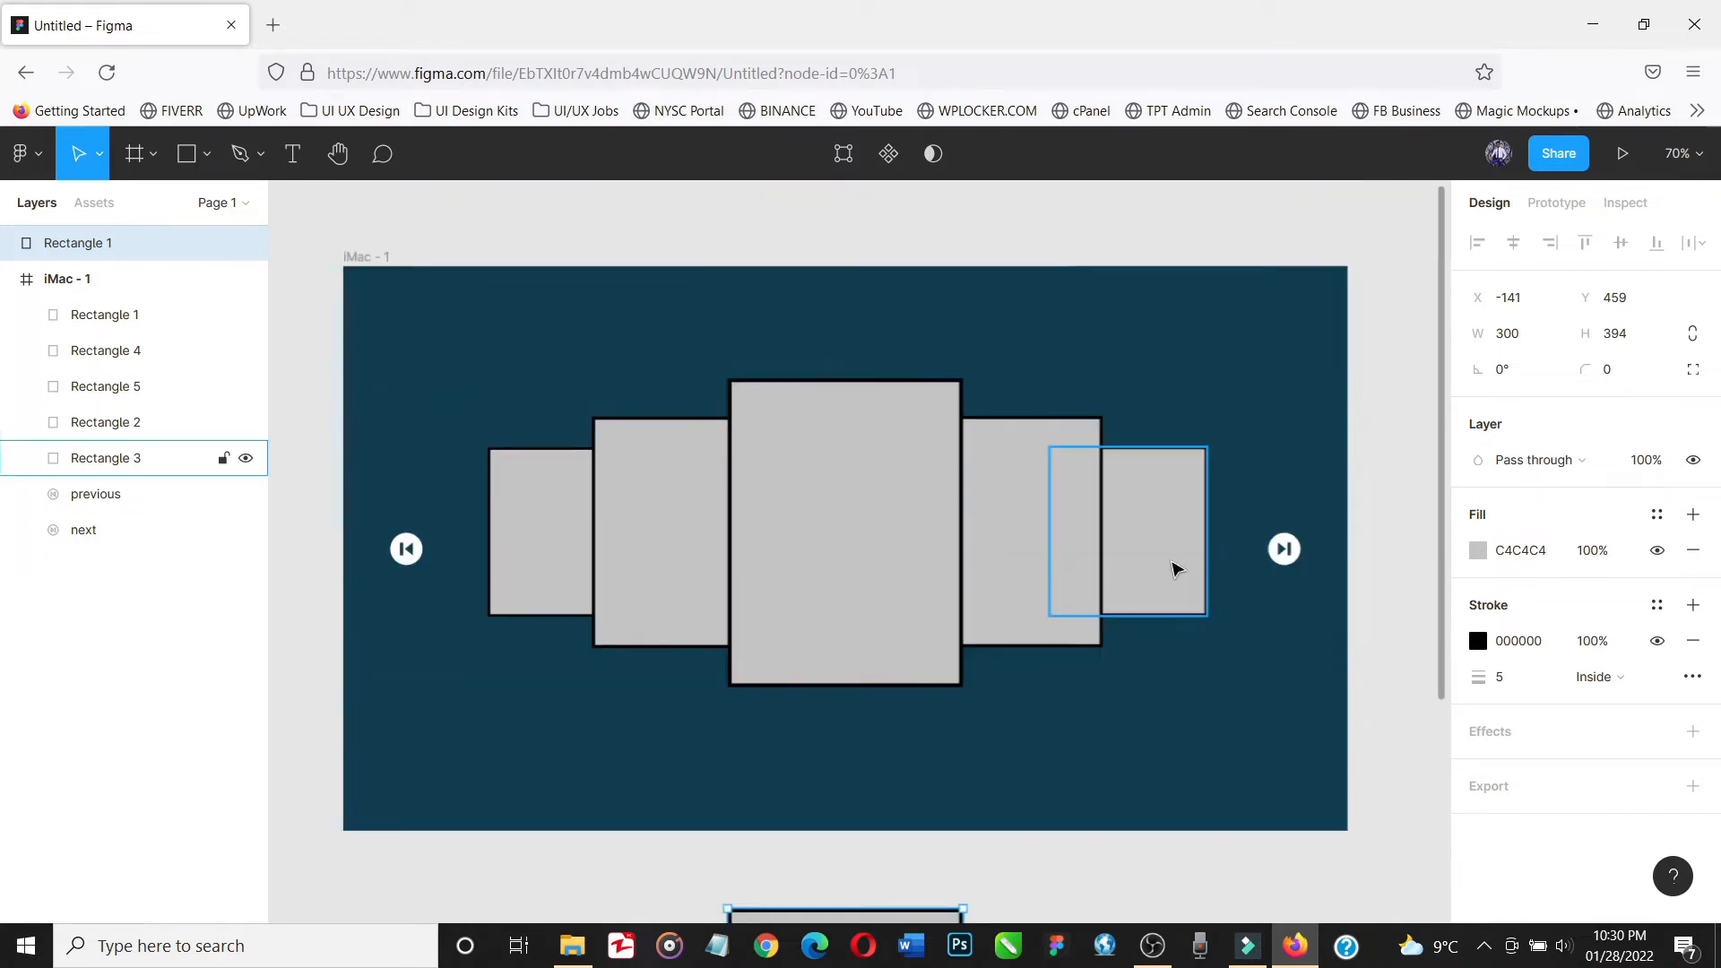
left_click(1175, 570)
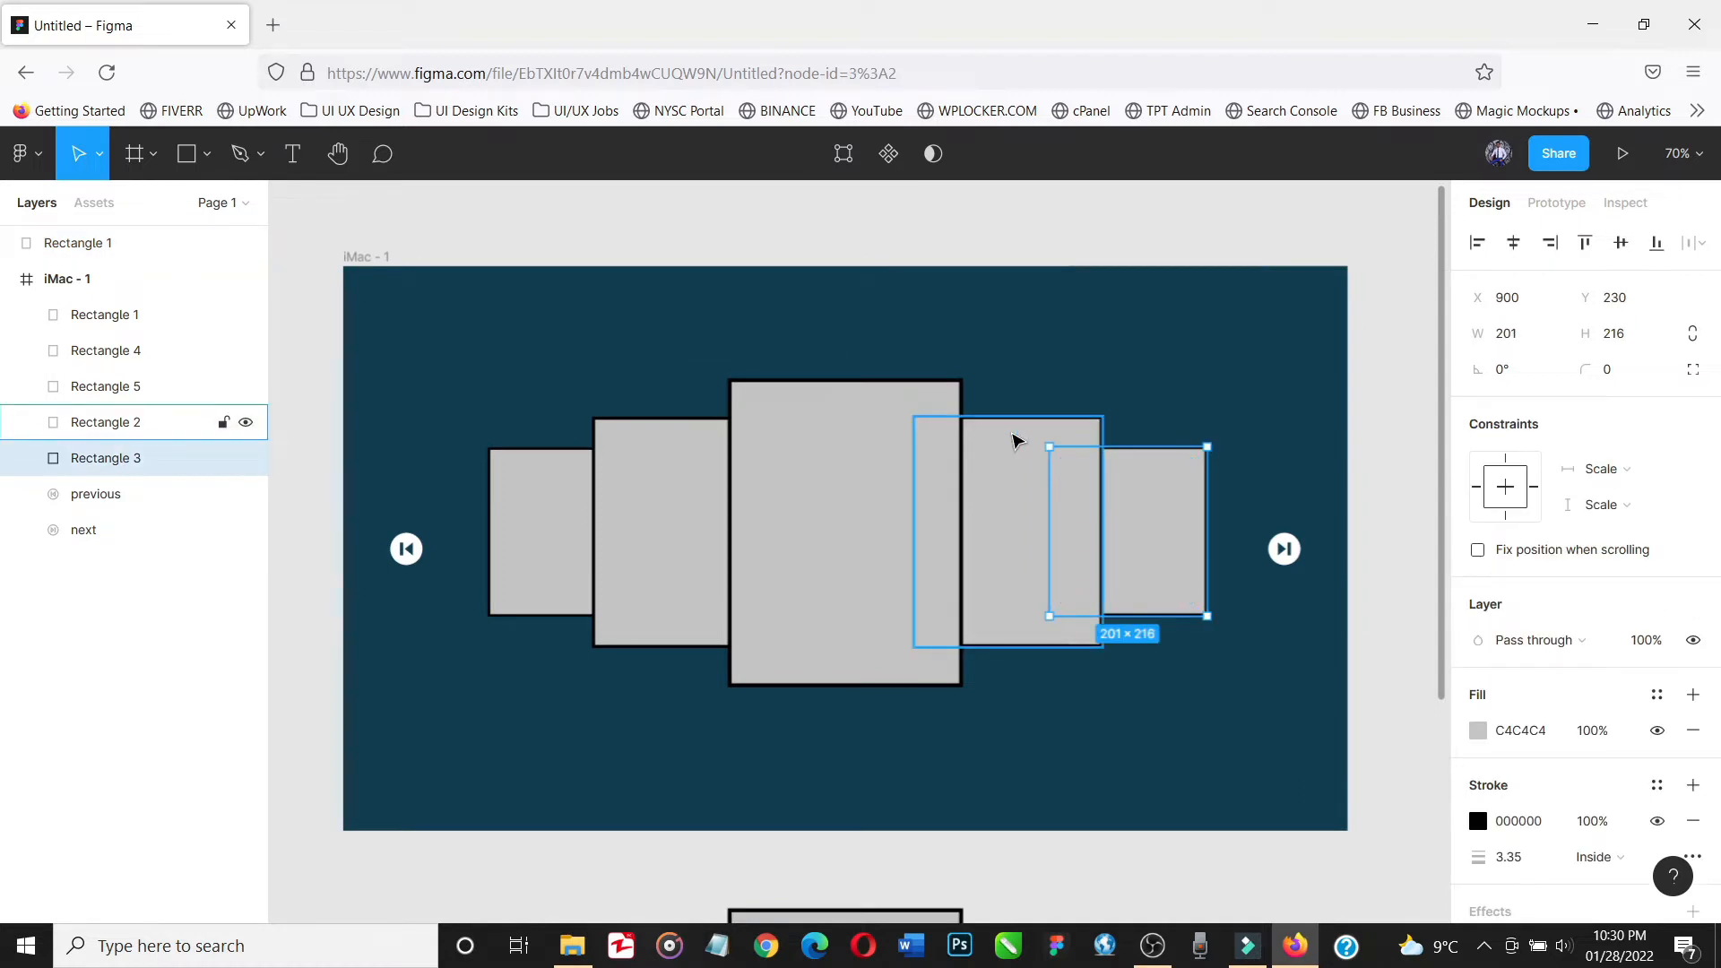
left_click(1019, 443, "shift")
left_click(886, 397, "shift")
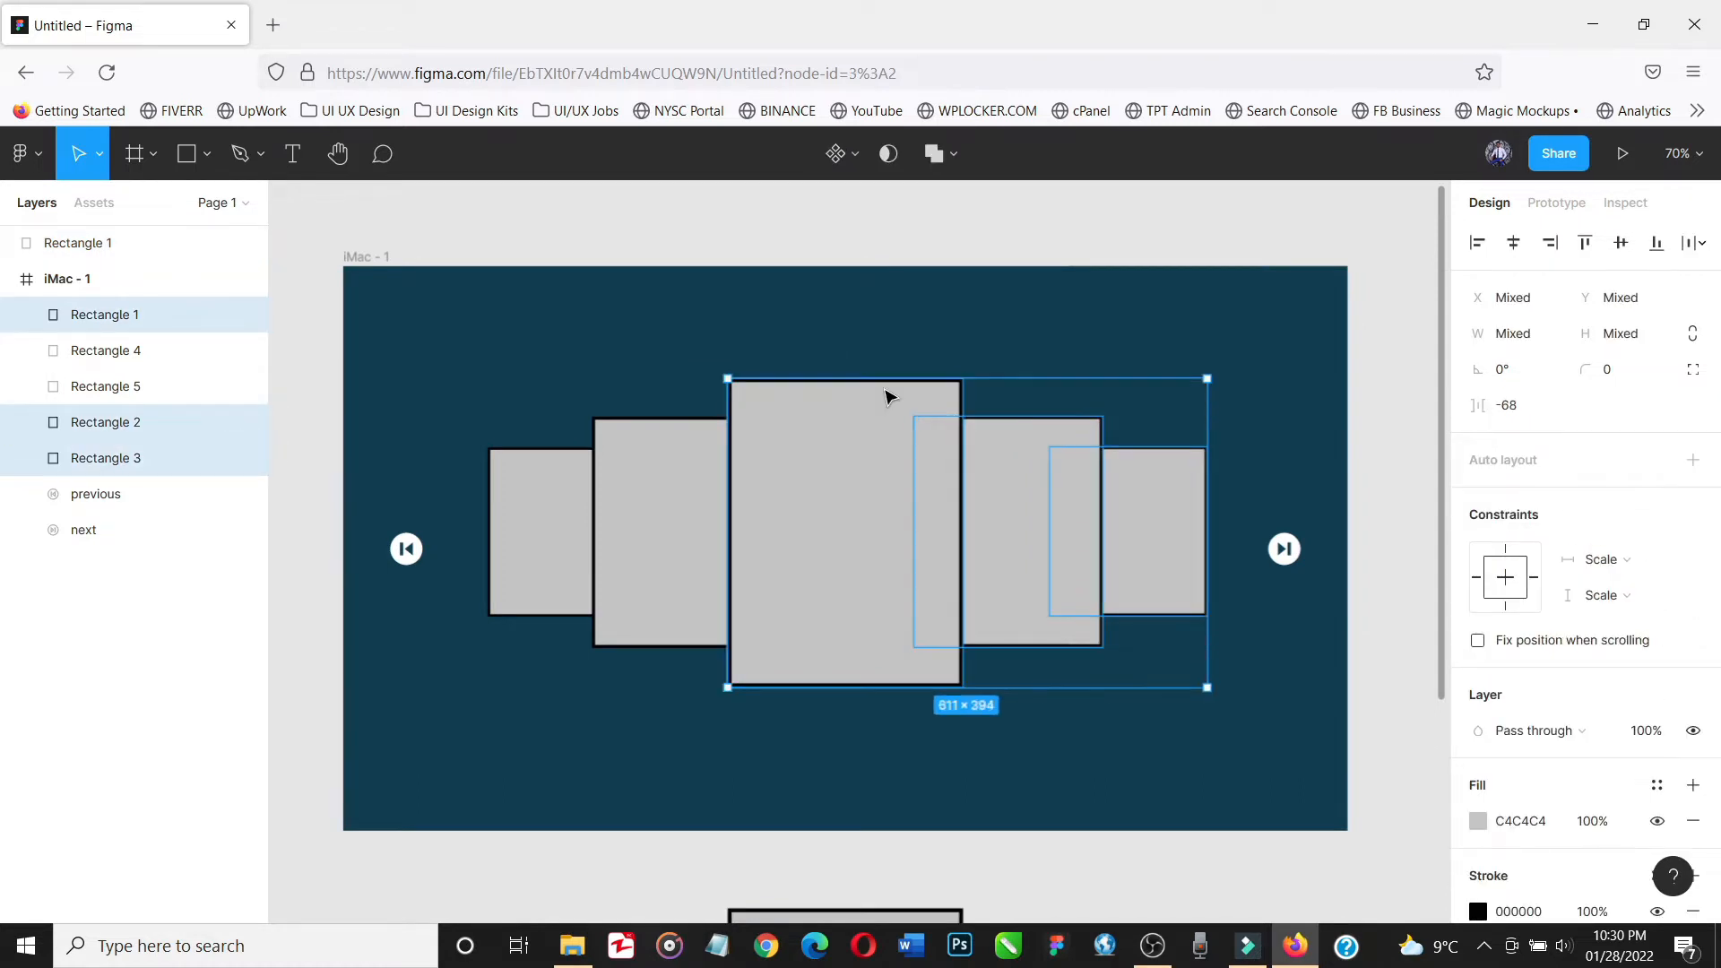
left_click(679, 434, "shift")
left_click(541, 465, "shift")
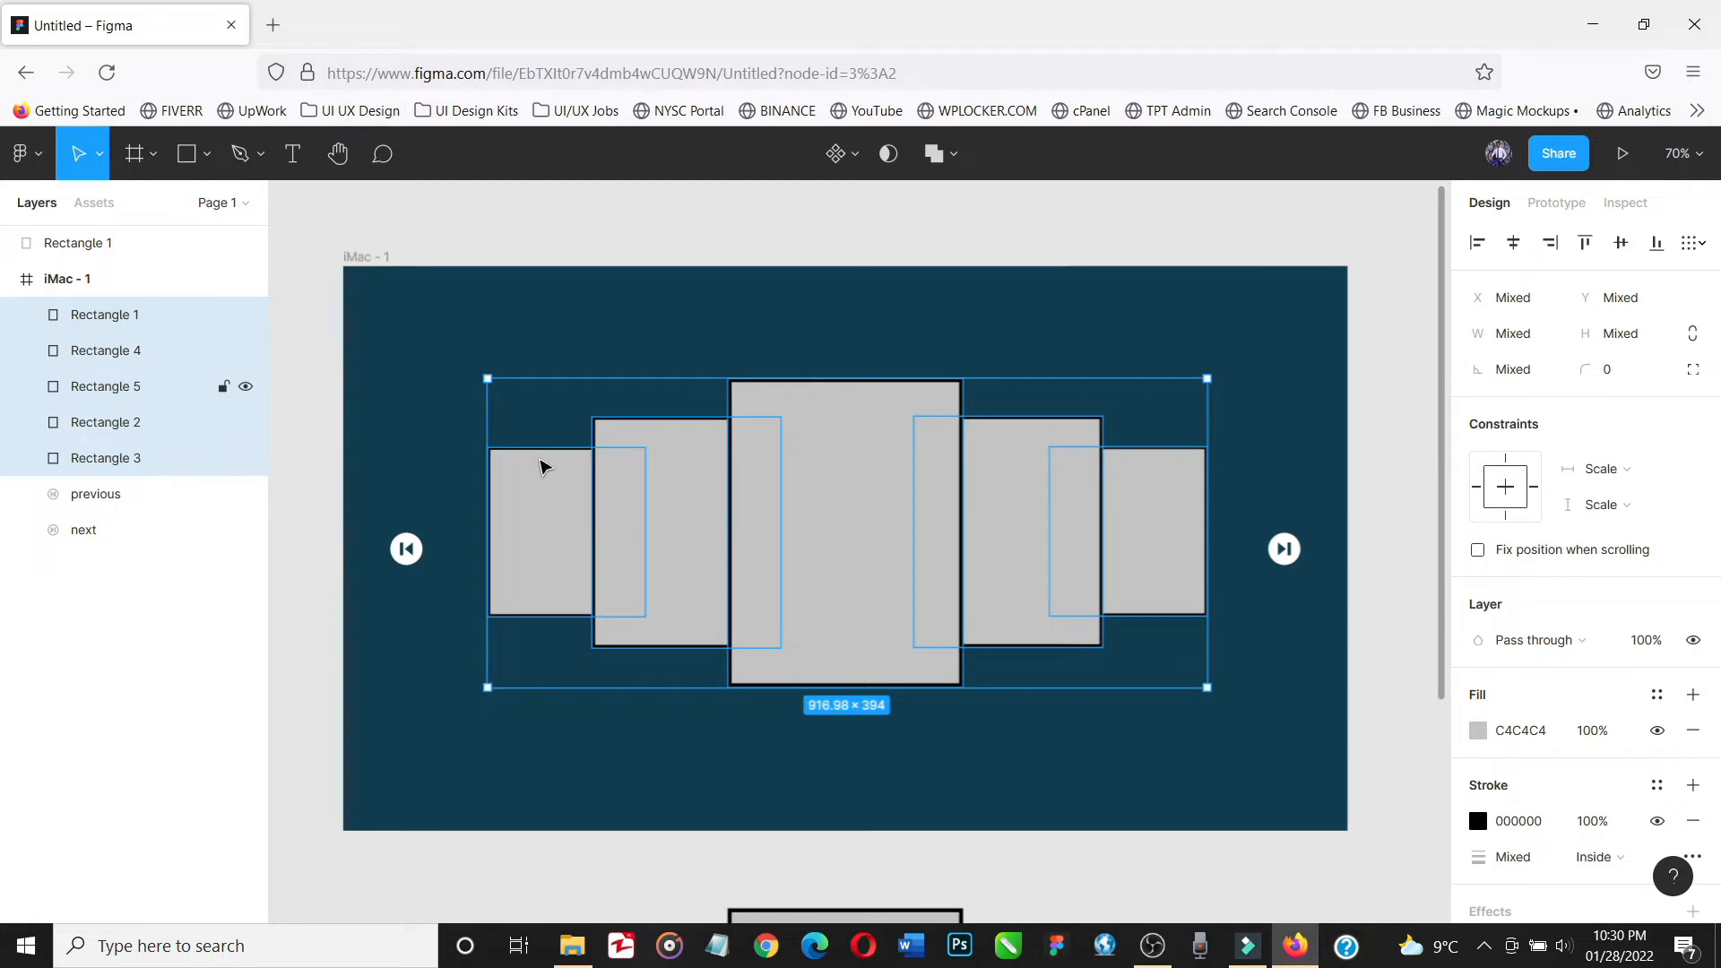
left_click(1694, 731)
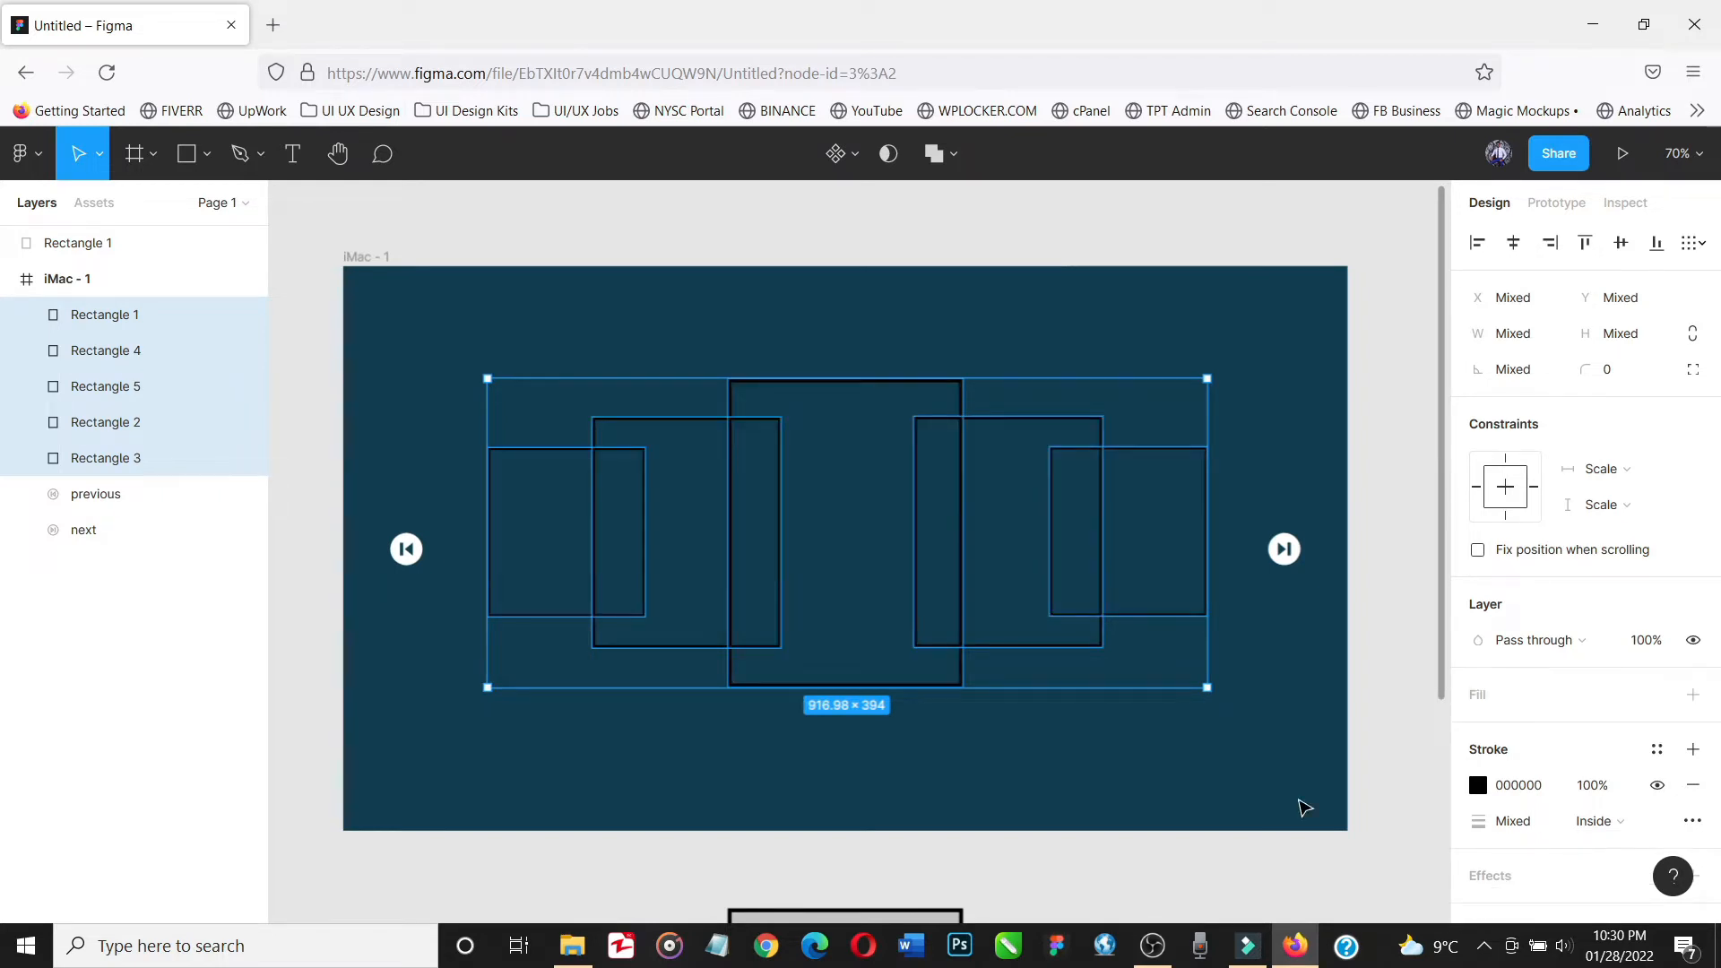
Run the Unsplash plugin on the rectangle below the frame and move the plugin window clear of the rectangle
scroll(966, 720, "down", 4)
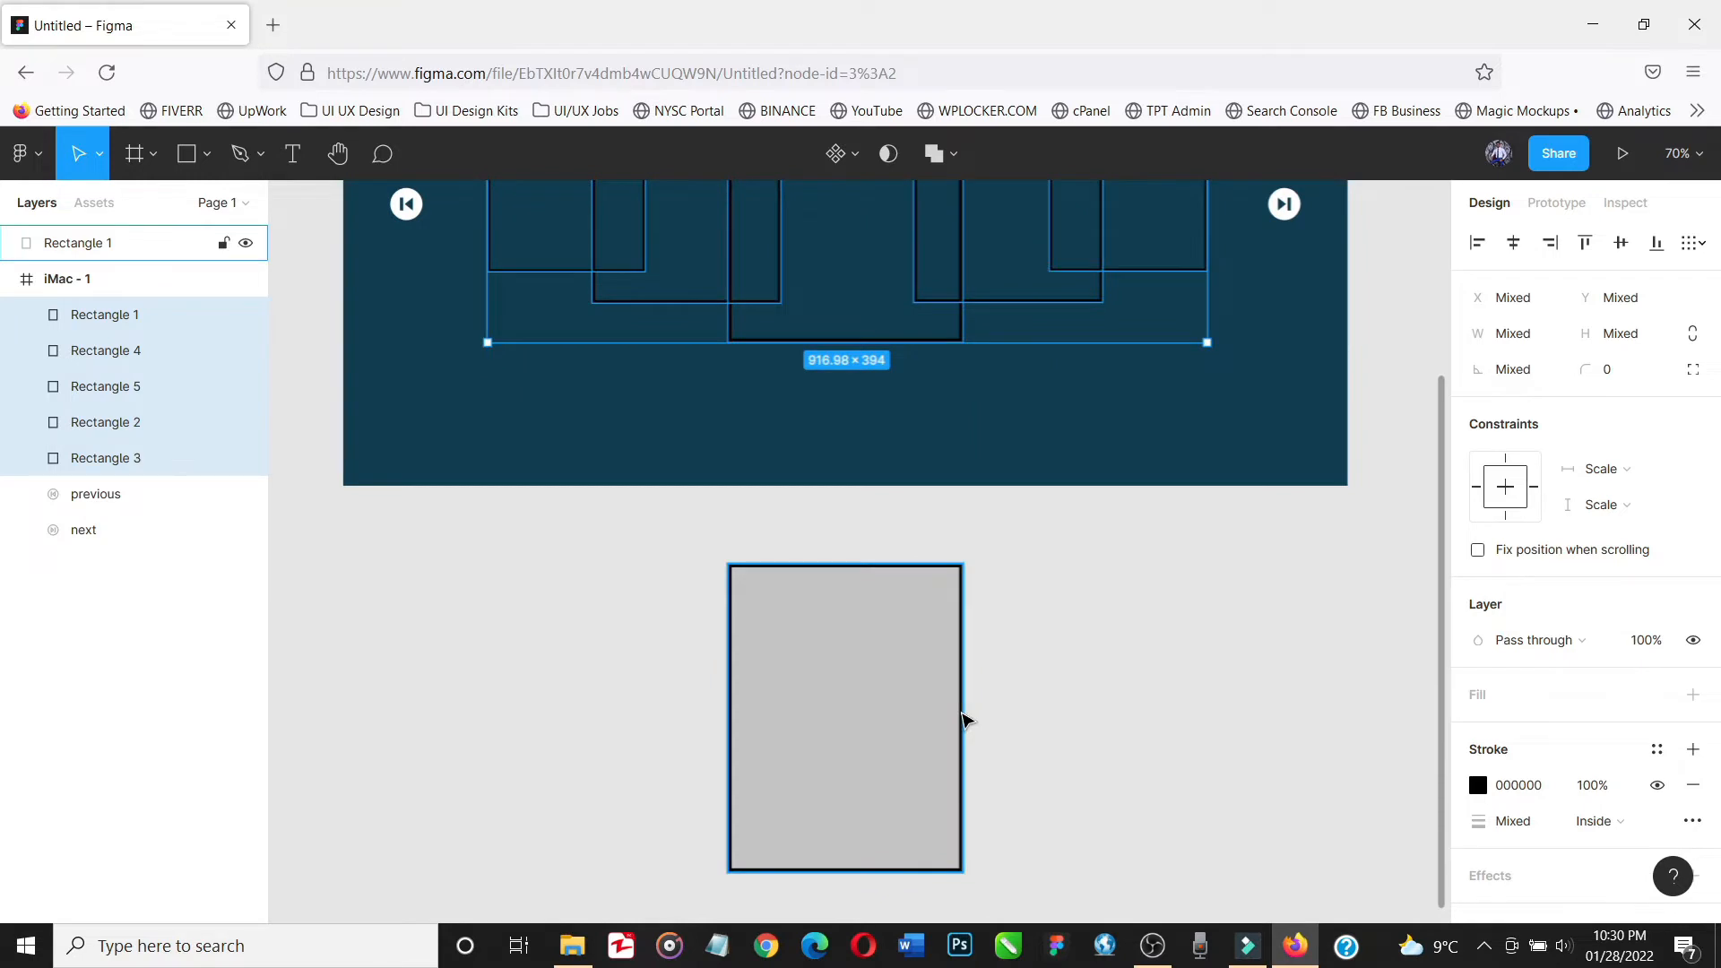
right_click(913, 701)
mouse_move(1064, 749)
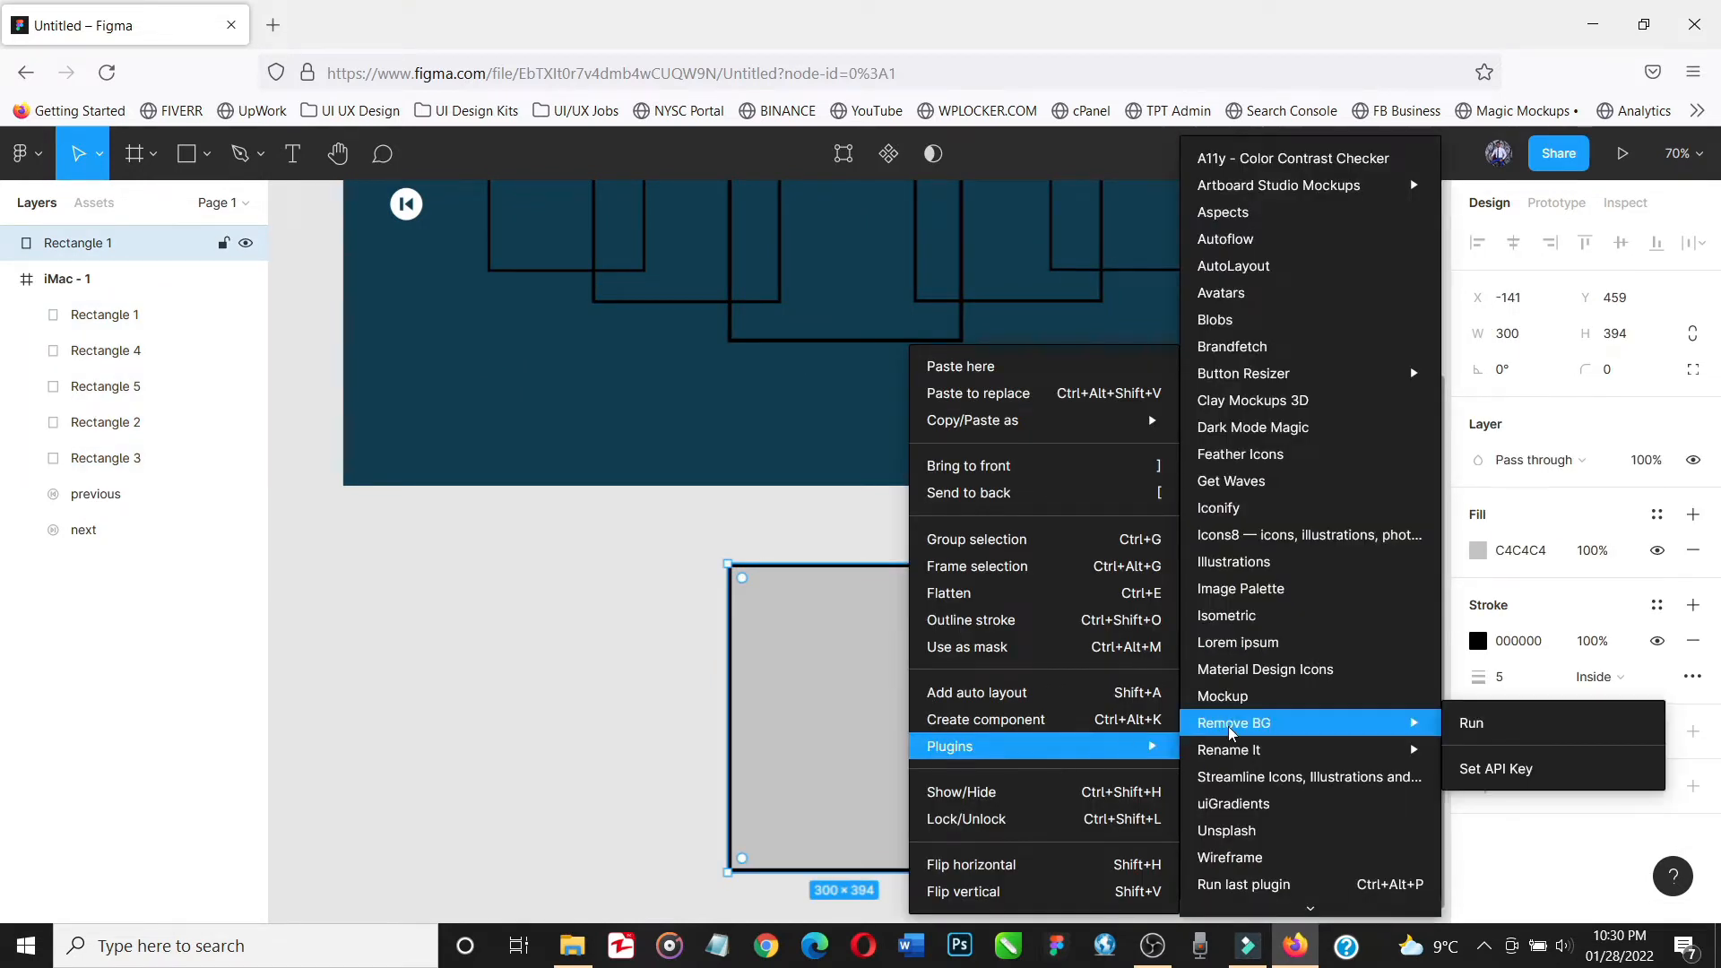
left_click(1269, 833)
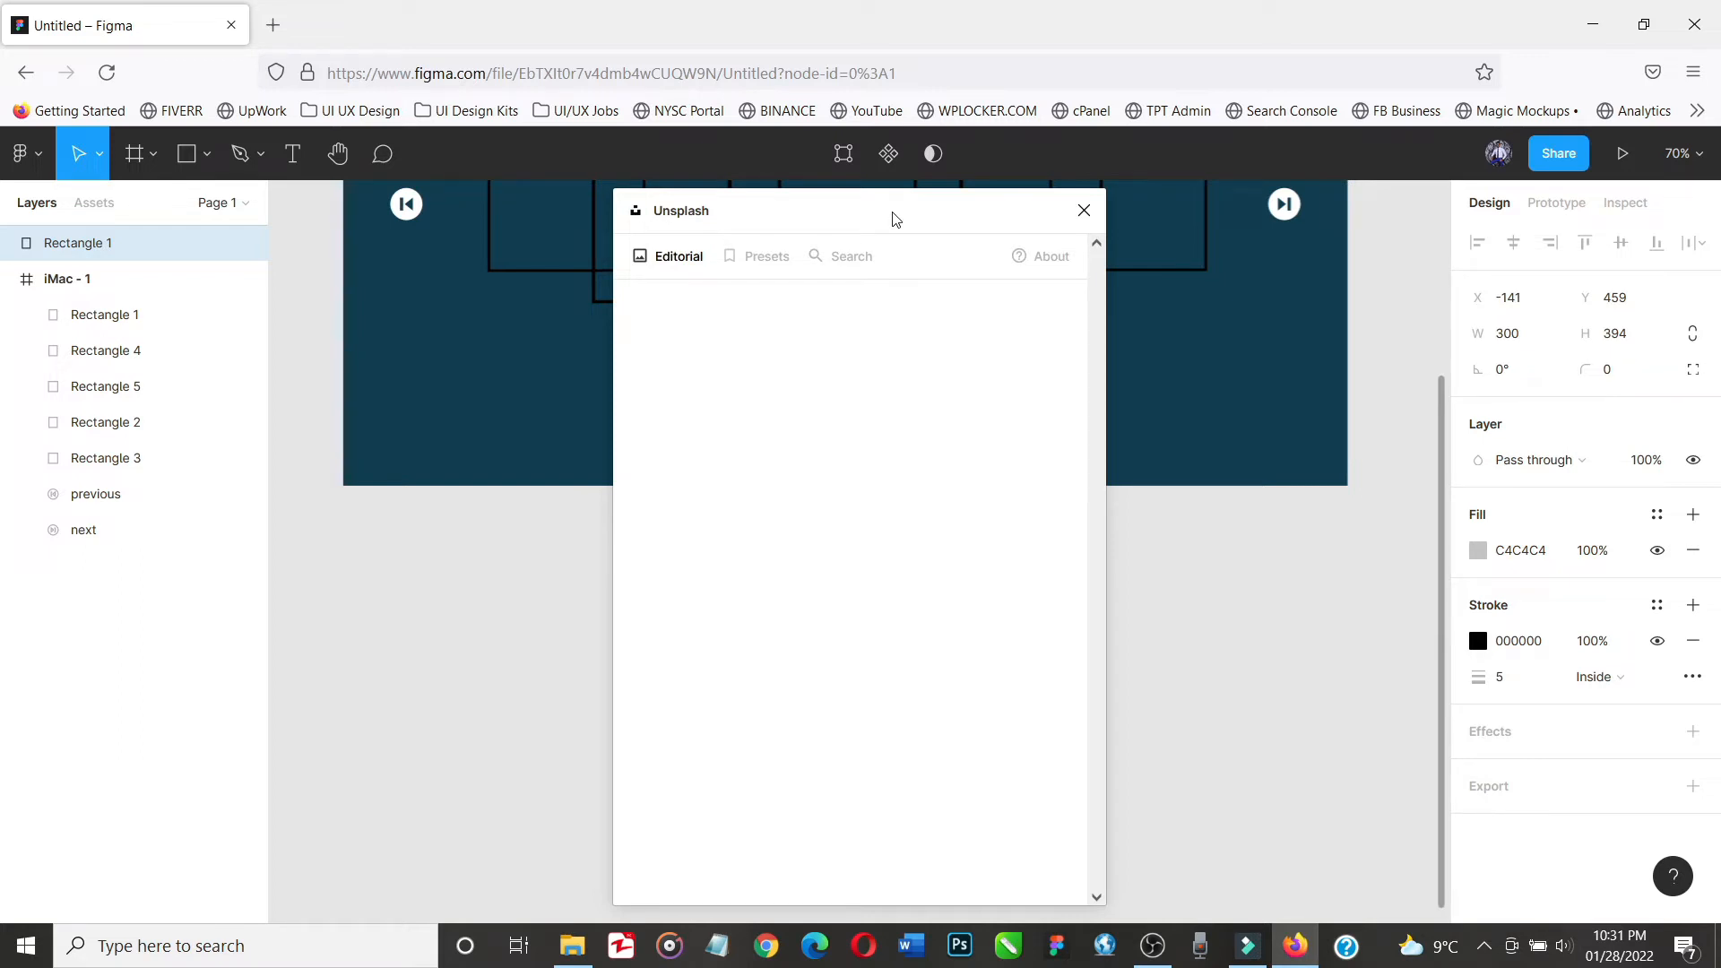
left_click_drag(894, 219, 348, 219)
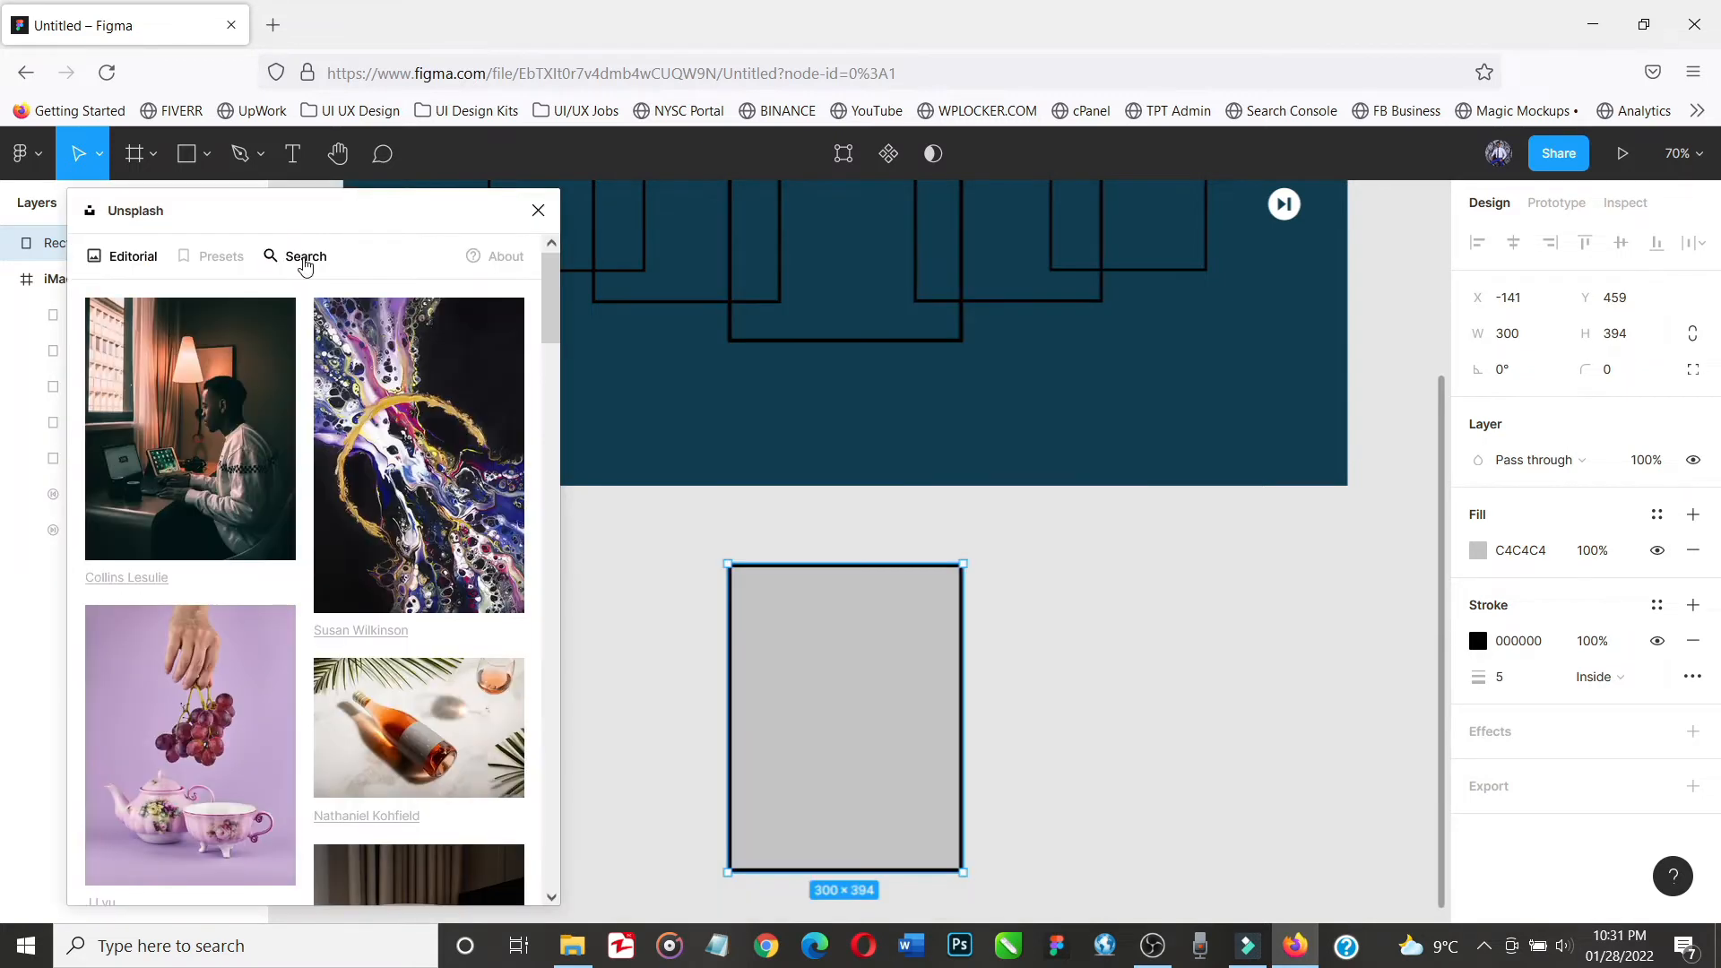
Search Unsplash for model and fill the rectangle with the photo of the red-haired woman before turquoise beams
left_click(304, 260)
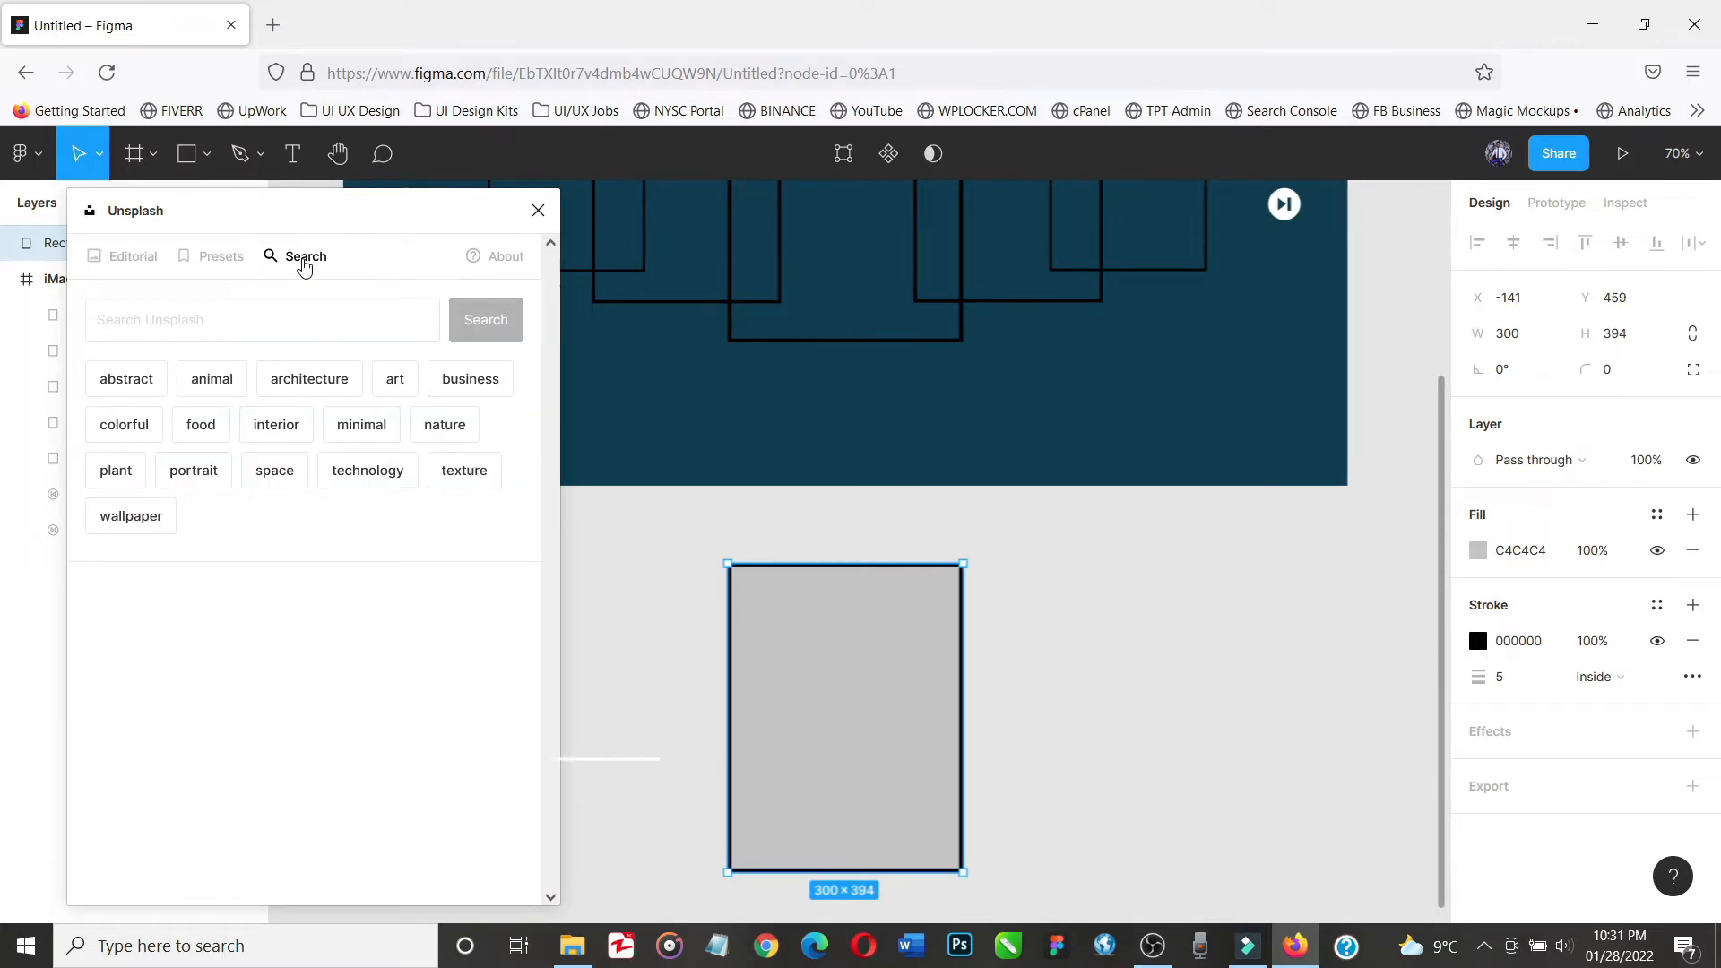
left_click(261, 325)
type("model")
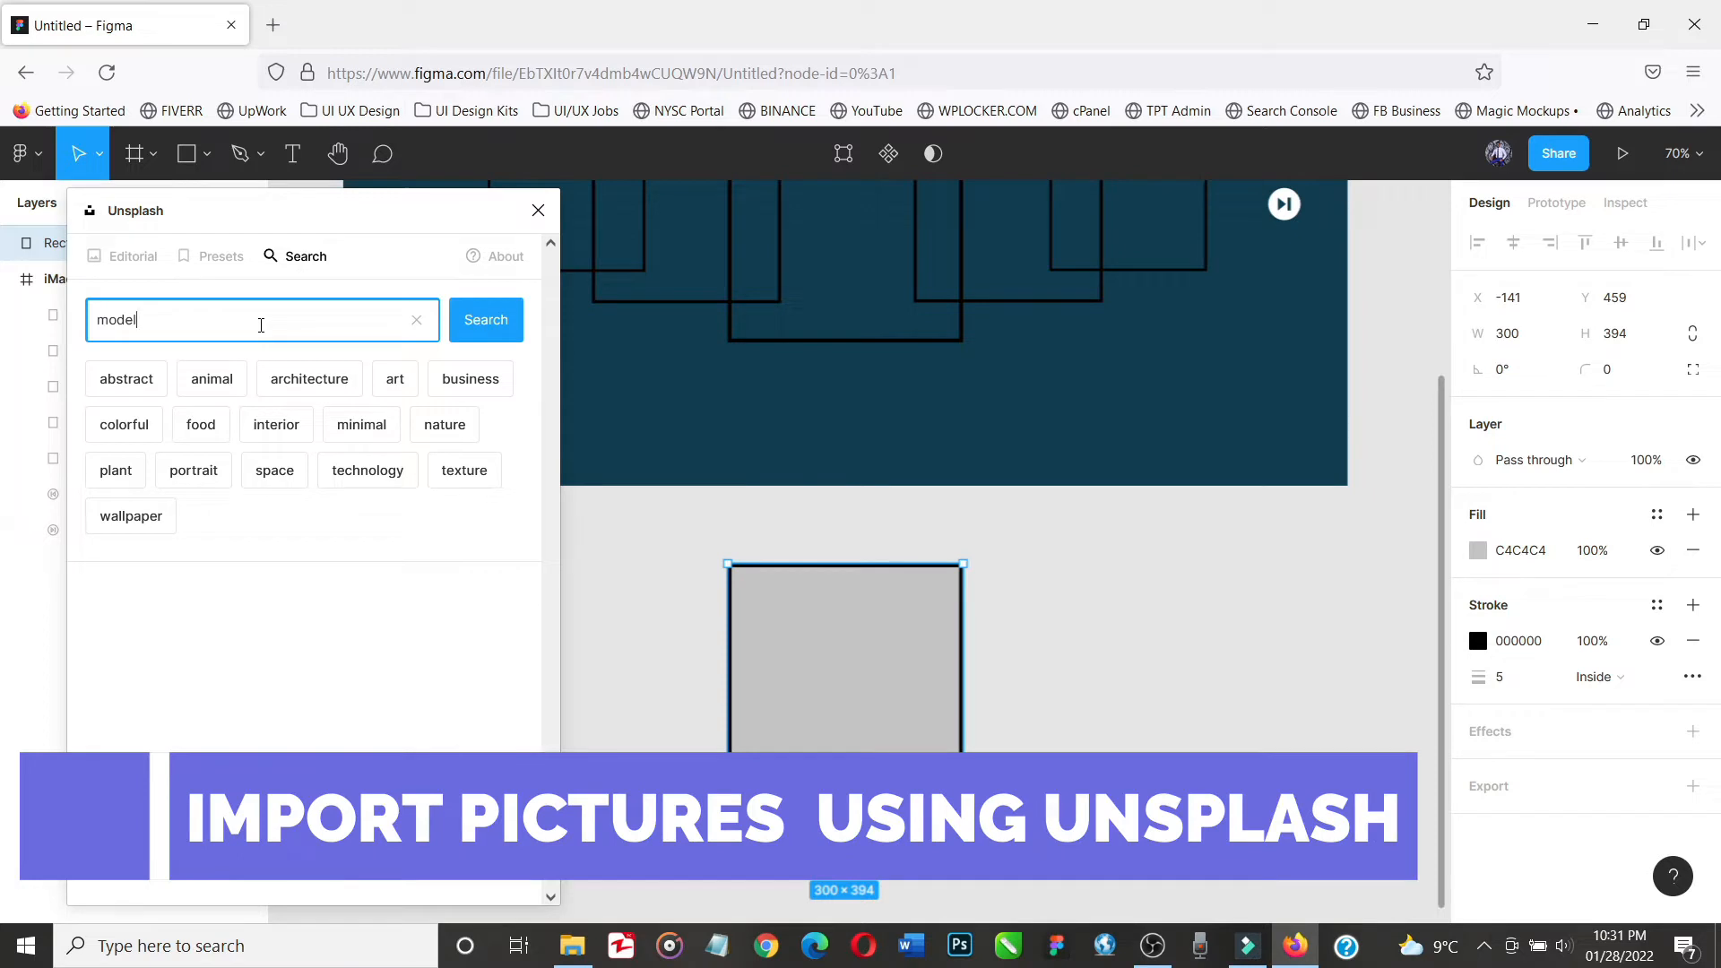
left_click(491, 322)
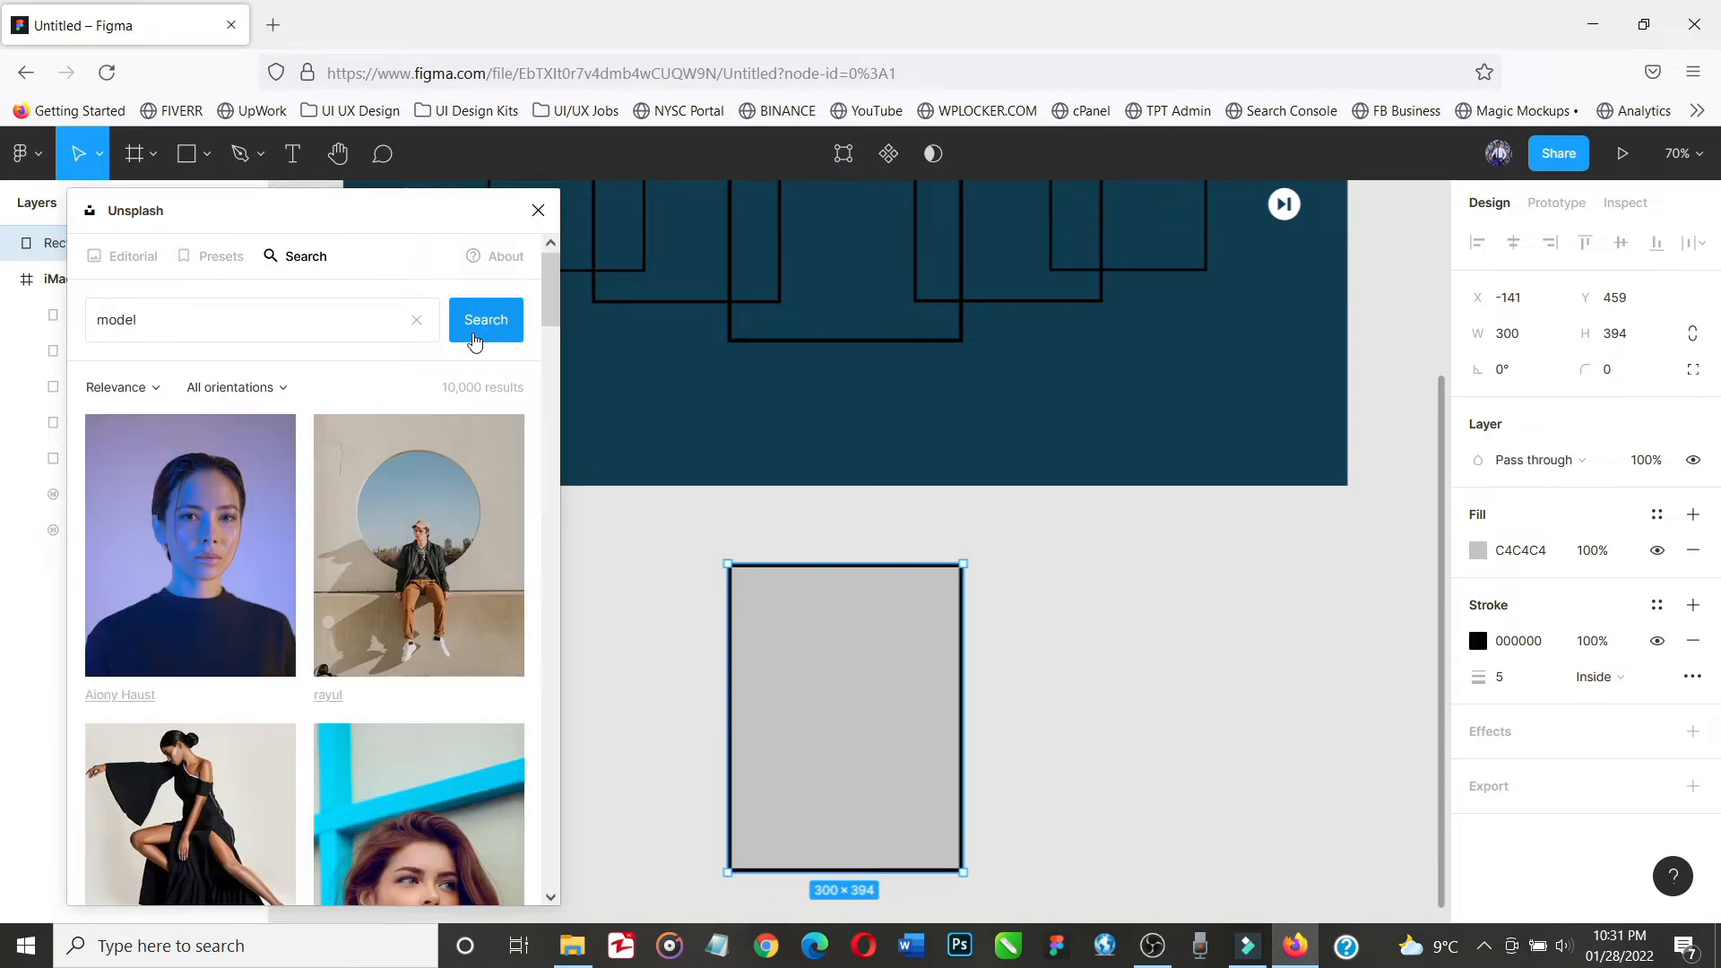
scroll(373, 652, "down", 2)
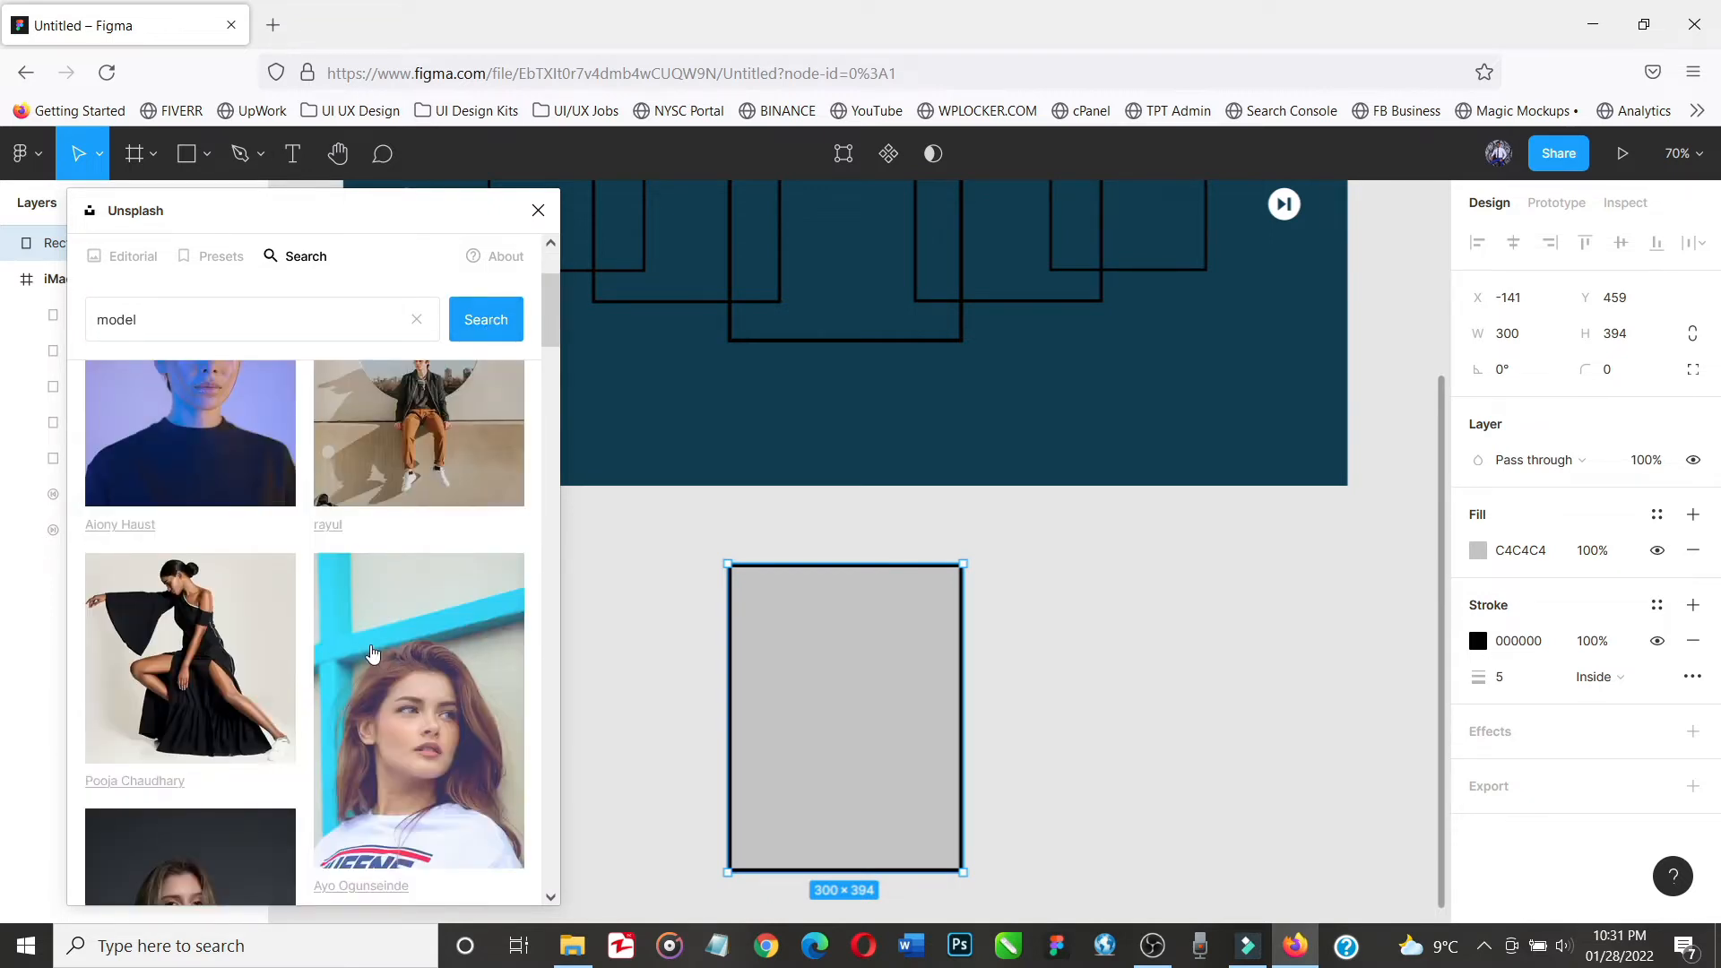
left_click(373, 652)
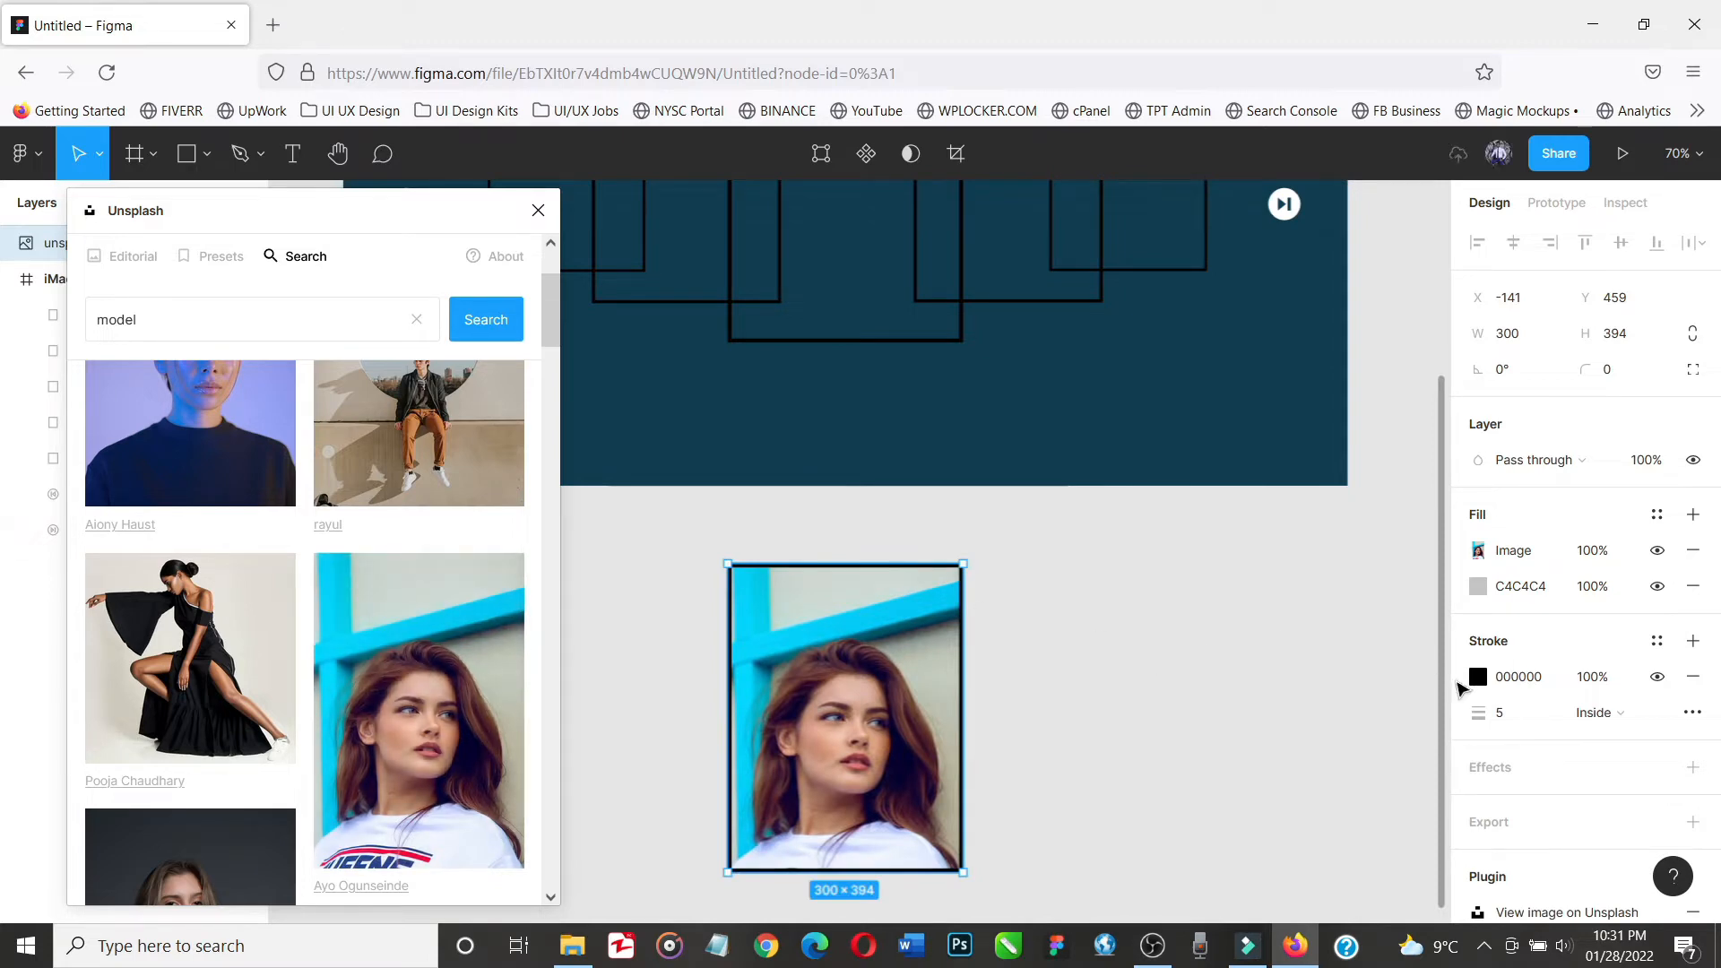
Change the photo rectangle's stroke colour to white FFFFFF
left_click(1479, 678)
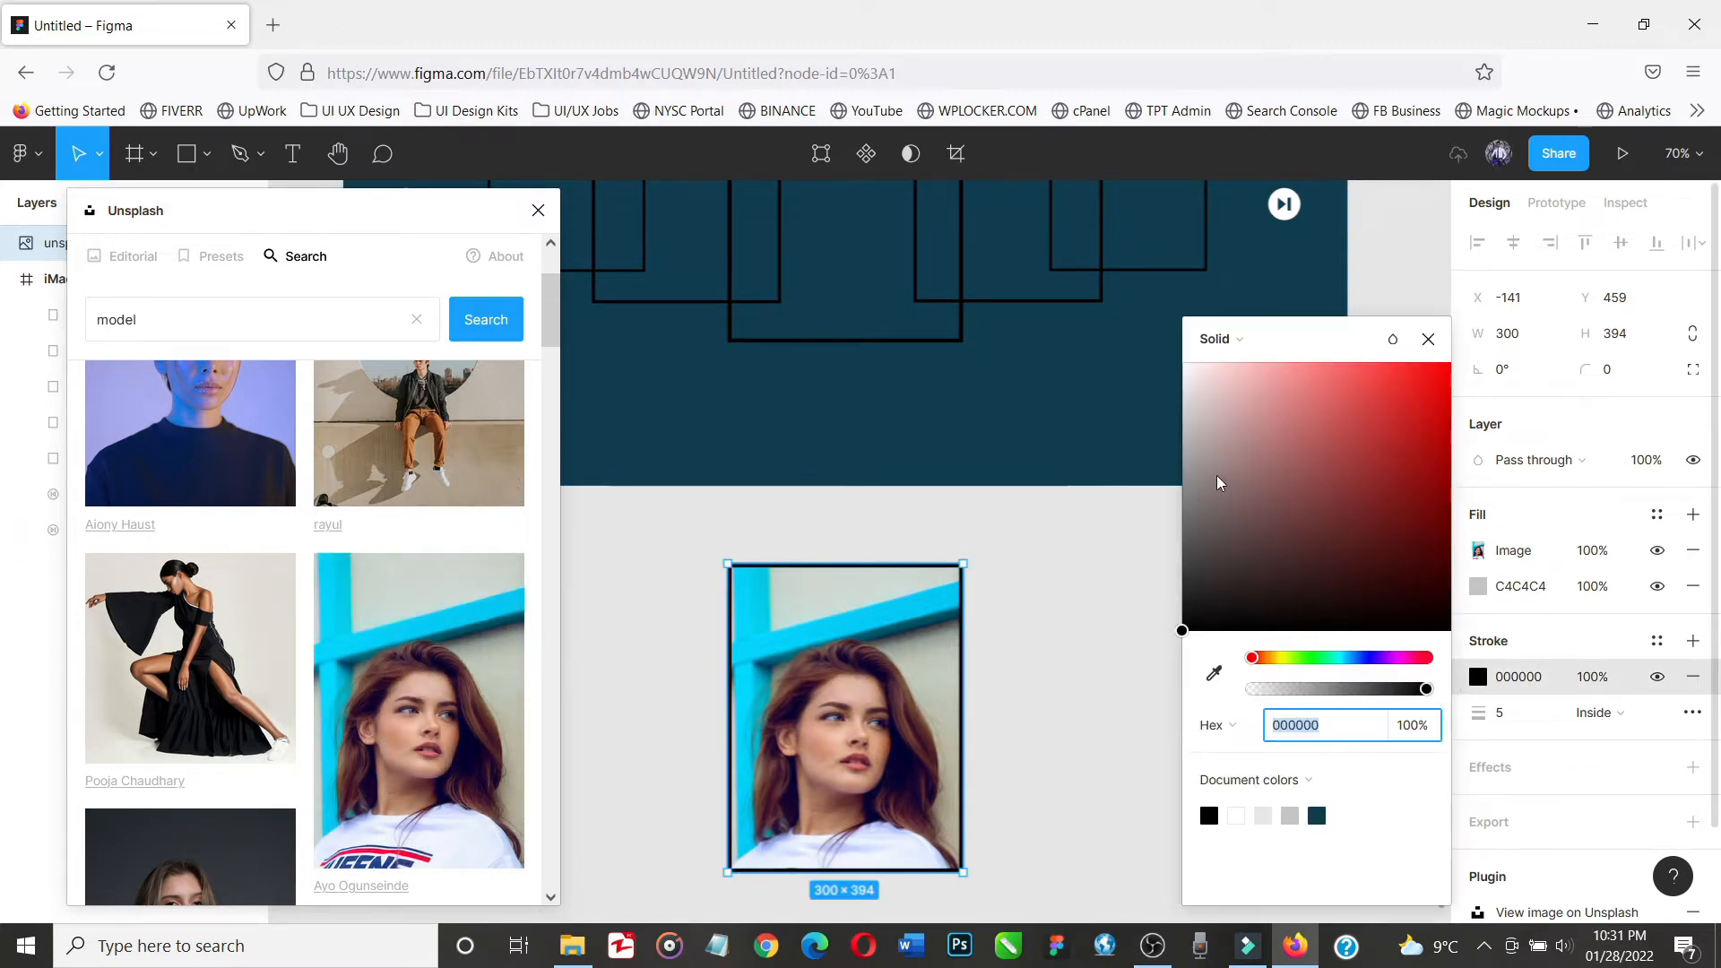
left_click_drag(1219, 477, 1138, 297)
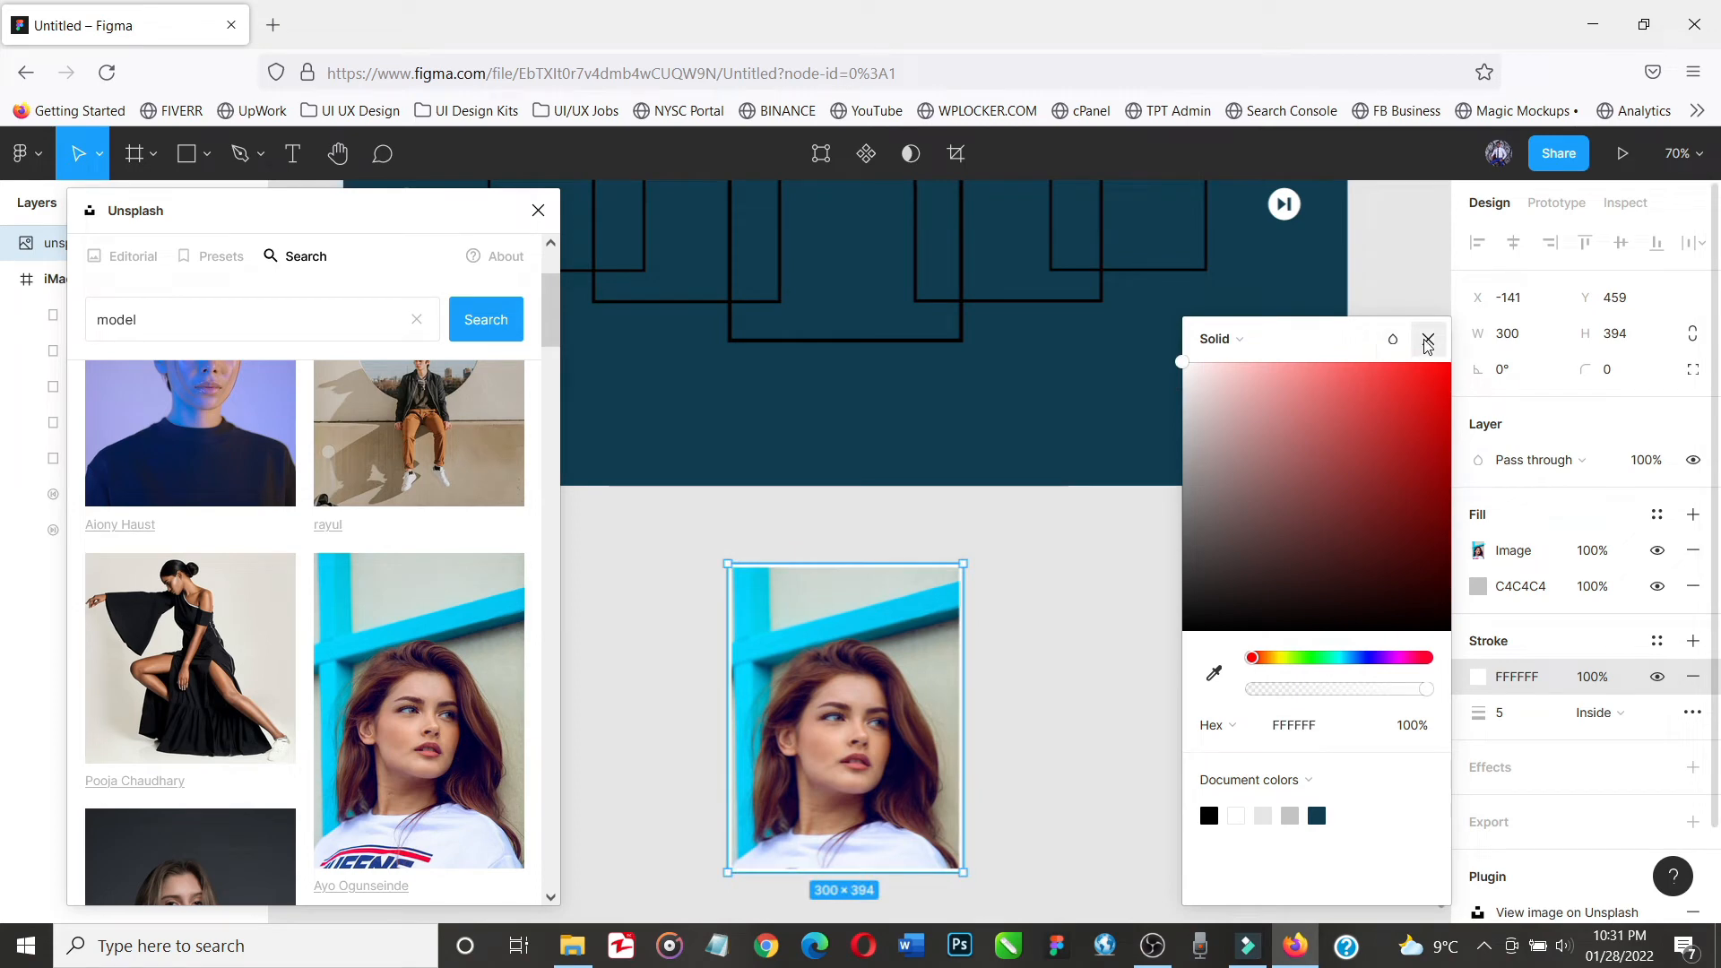
left_click(1428, 339)
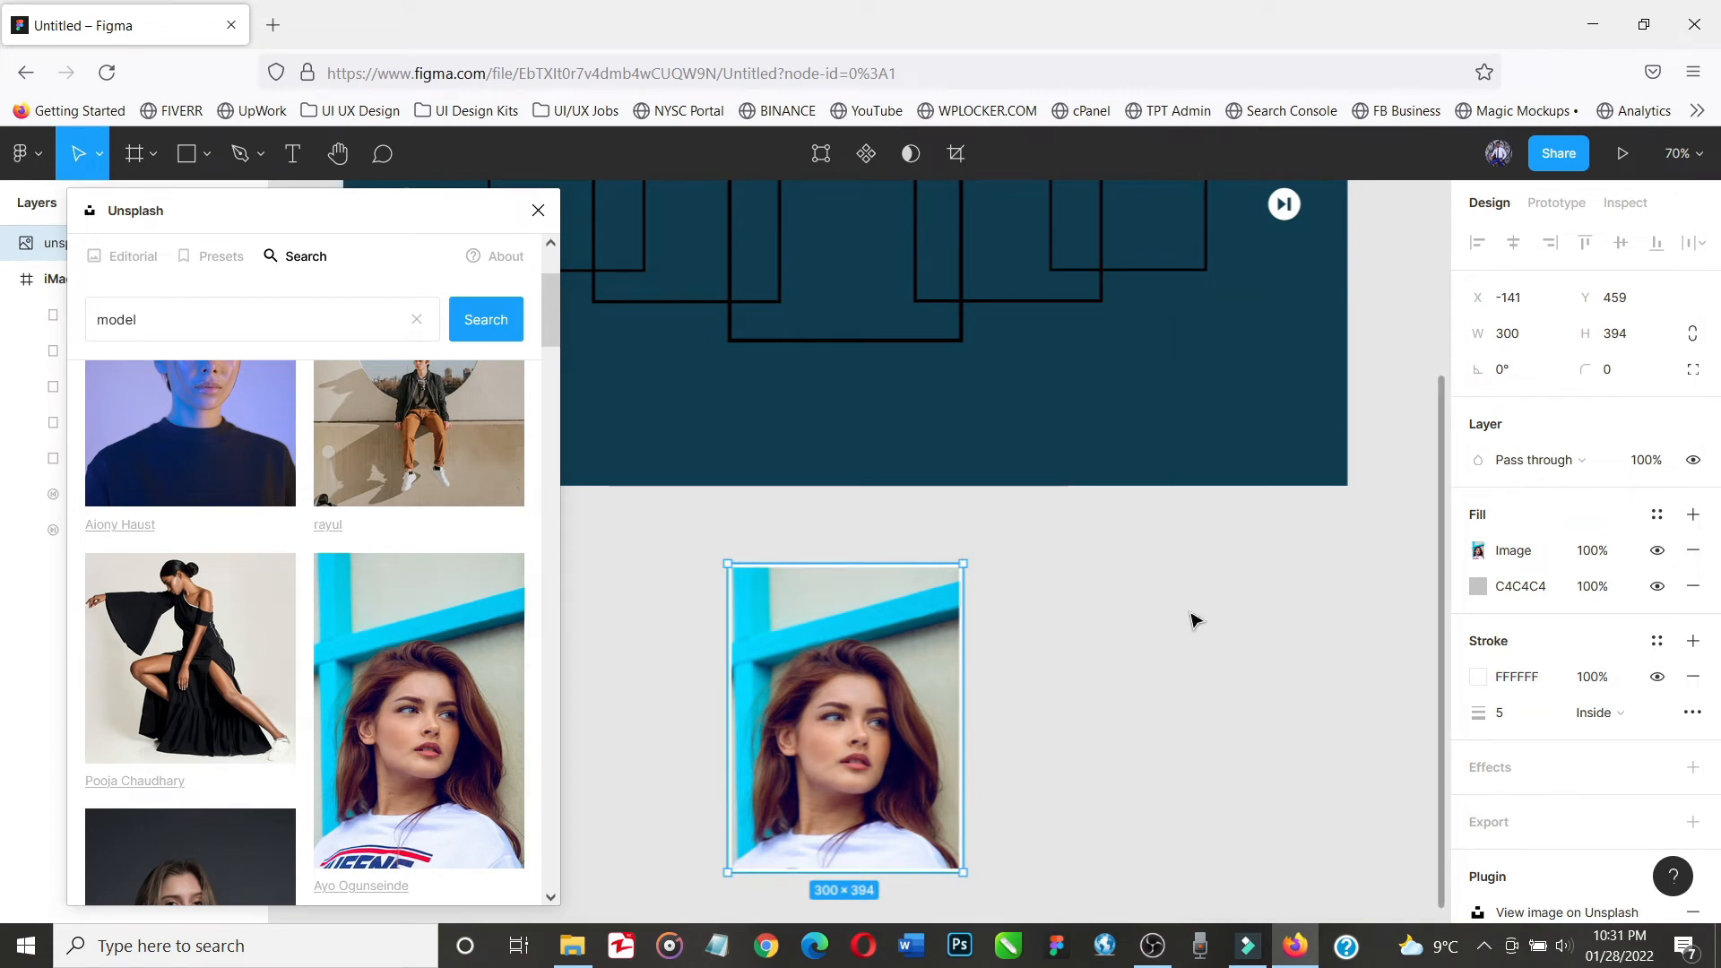
Duplicate the photo rectangle beside the original at X 203, Y 459 and replace its image with another Unsplash model photo
scroll(1195, 619, "down", 2)
scroll(1195, 619, "down", 2)
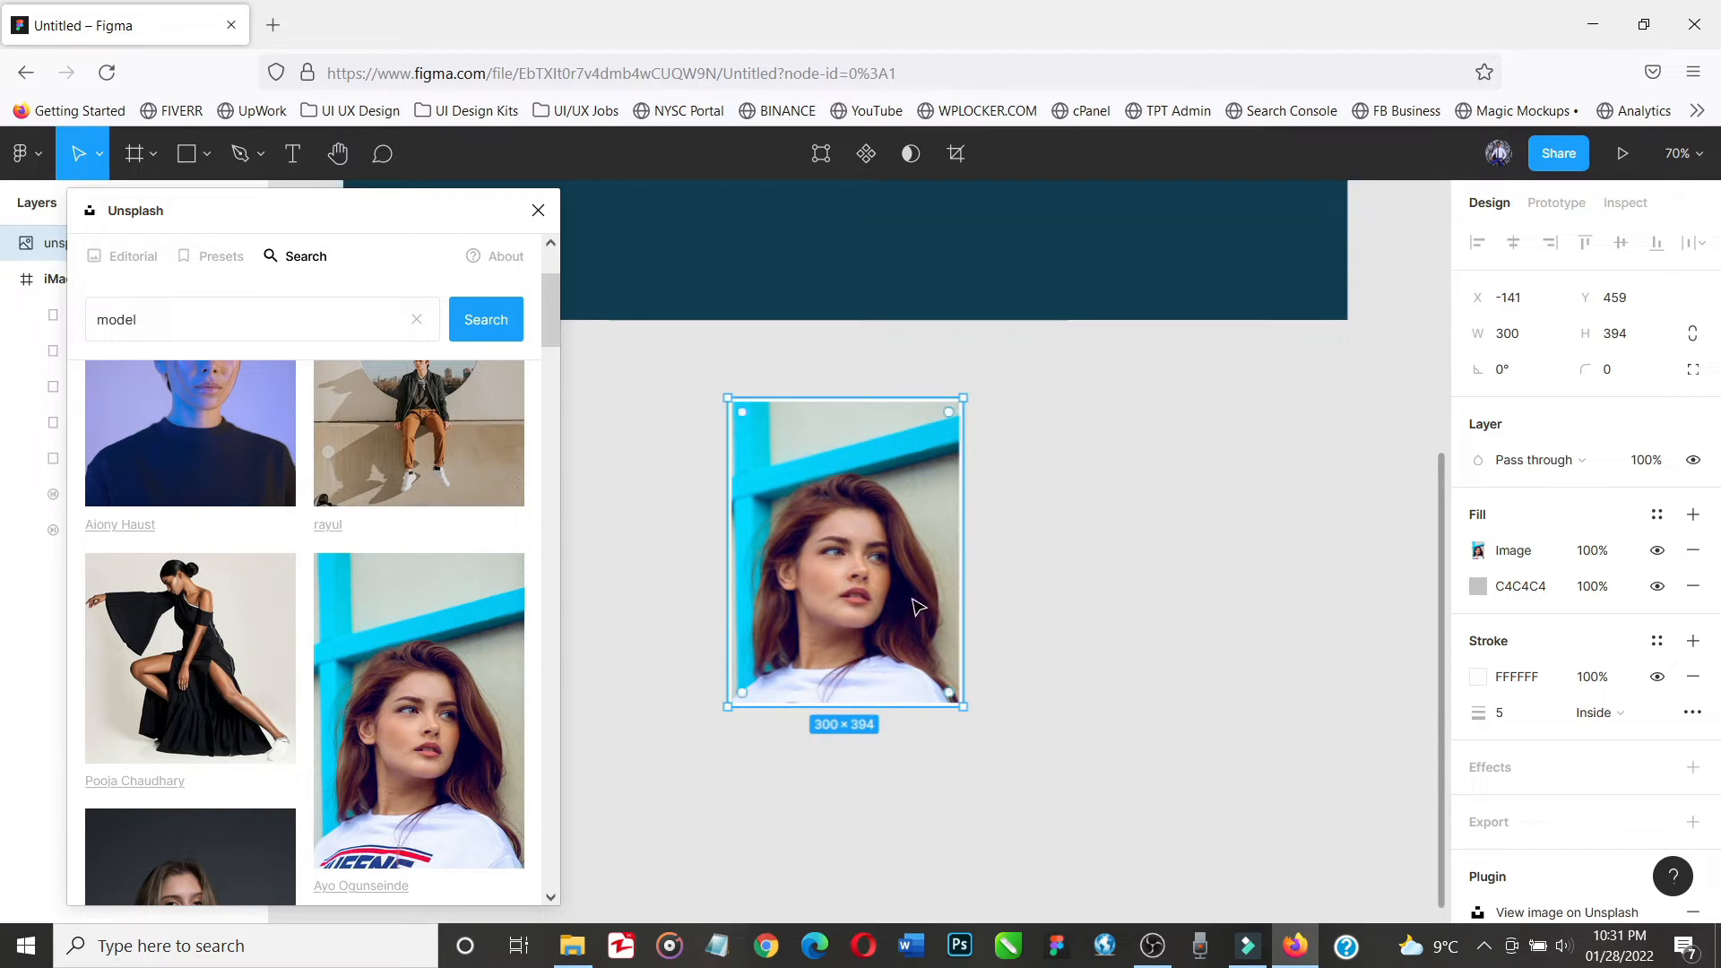
left_click_drag(917, 608, 1188, 610)
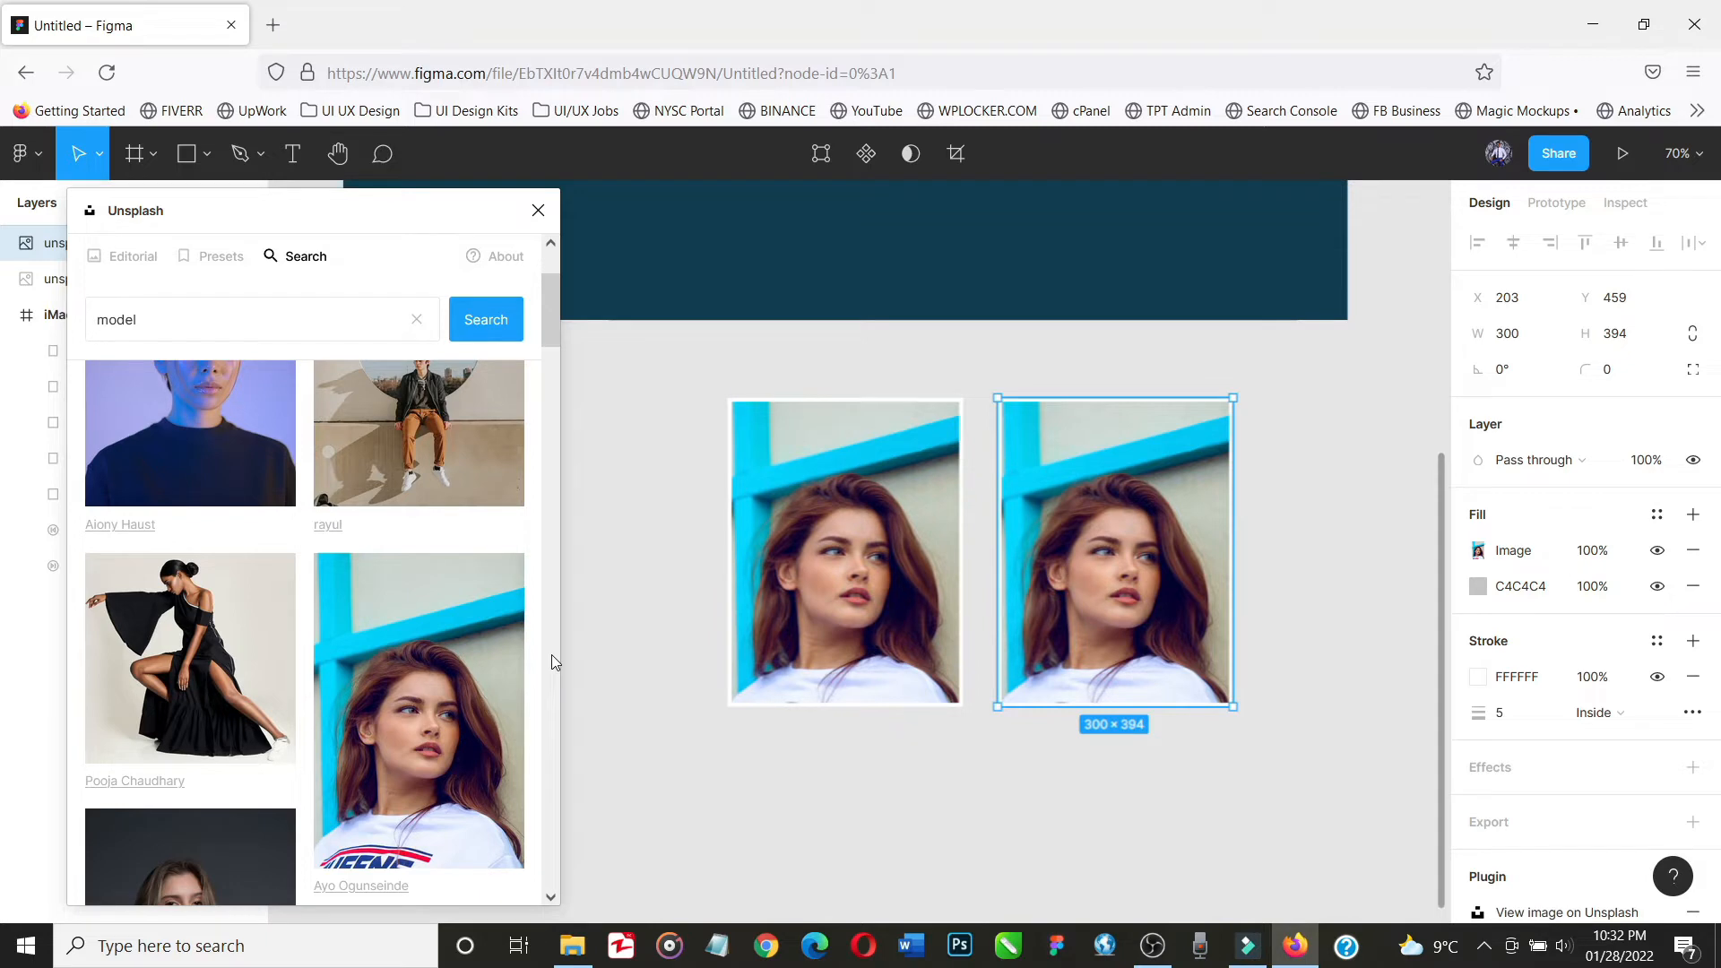
scroll(223, 695, "down", 3)
left_click(223, 694)
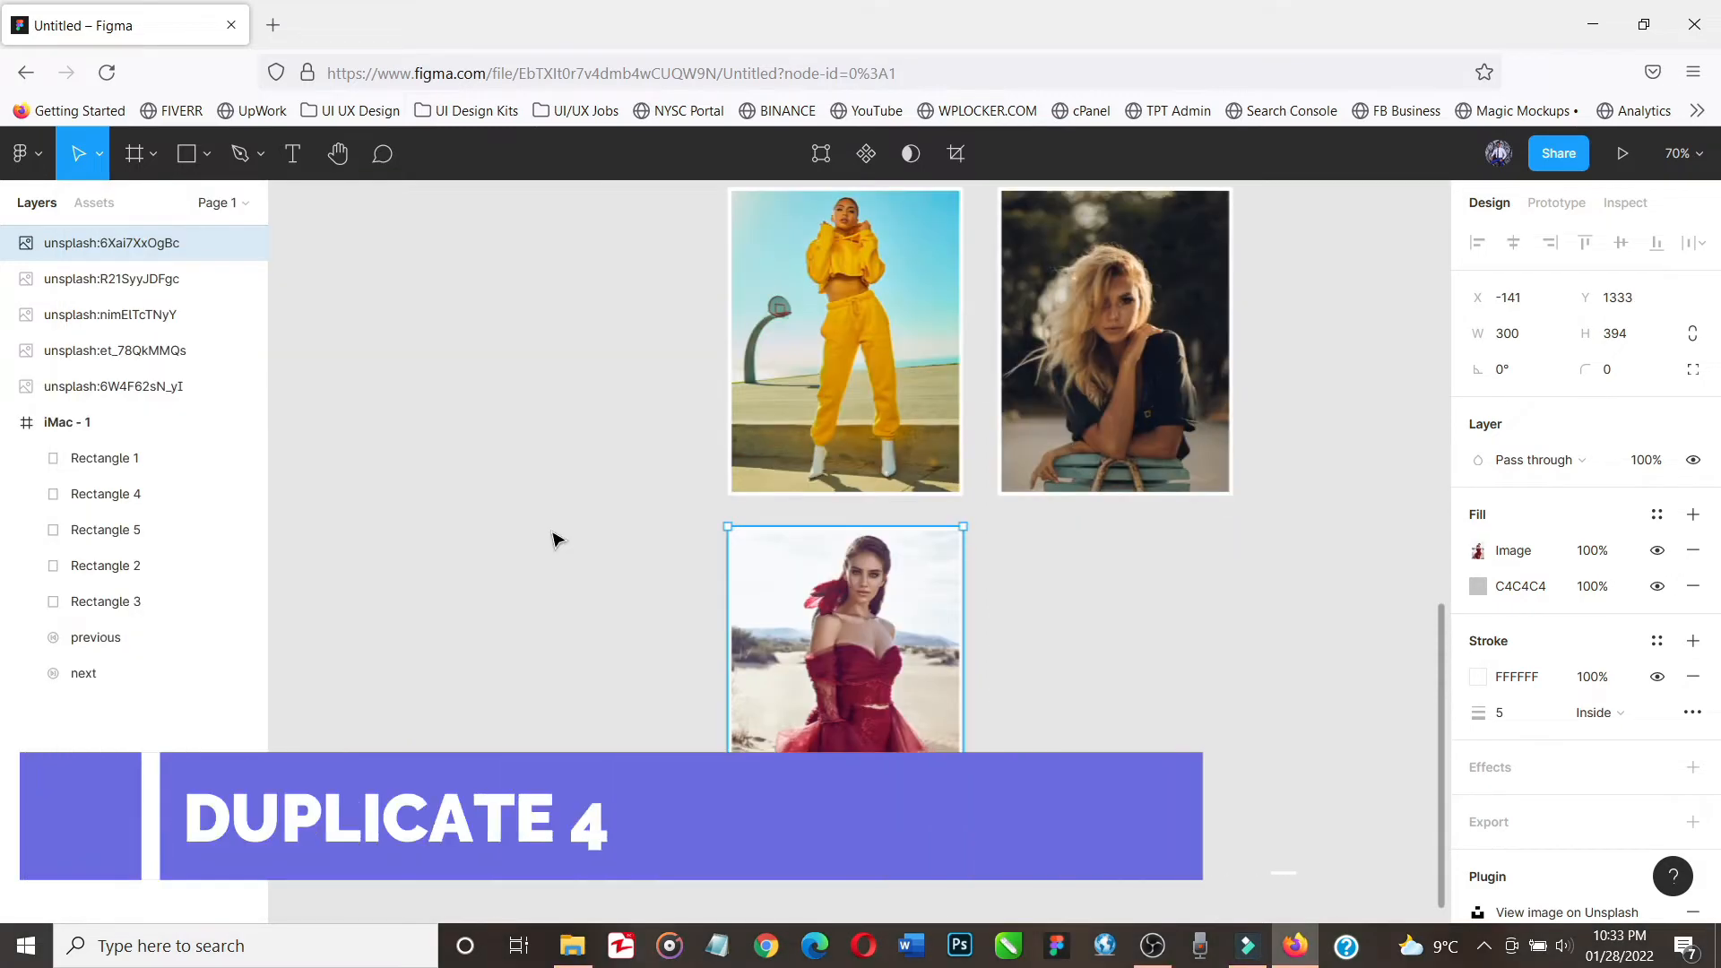
Rename the layer of the turquoise-beam photo to one and the layer of the photo beside it to two
scroll(1078, 668, "up", 4)
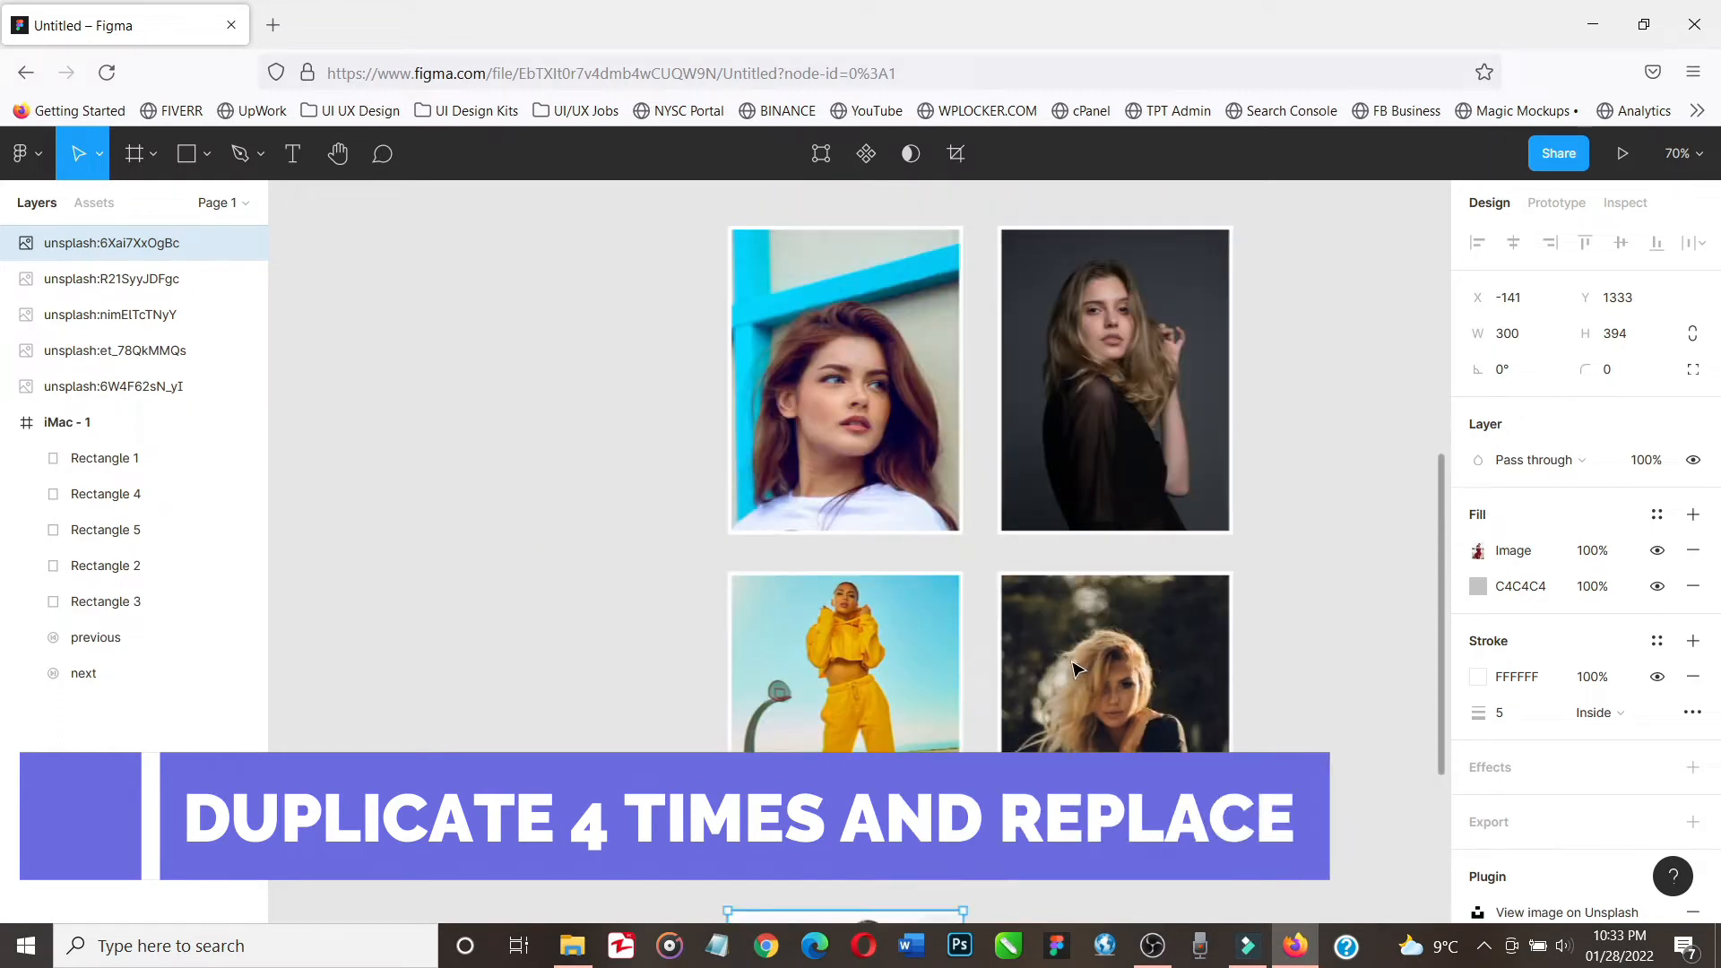
scroll(1078, 669, "up", 5)
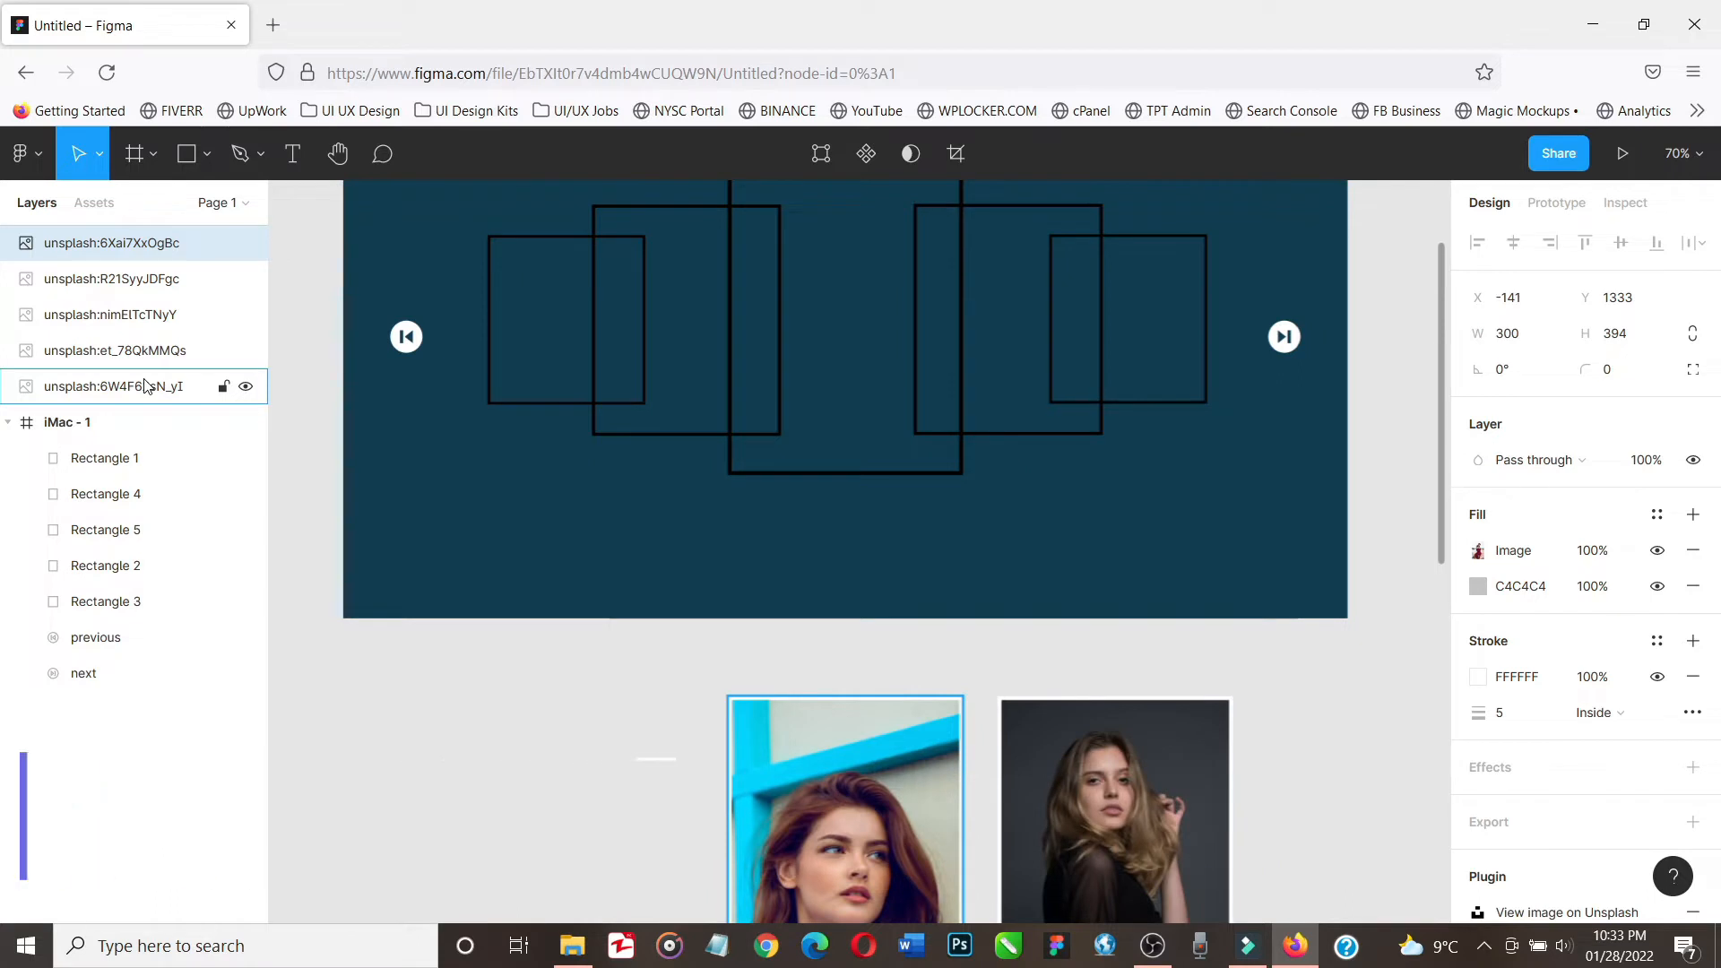
double_click(174, 393)
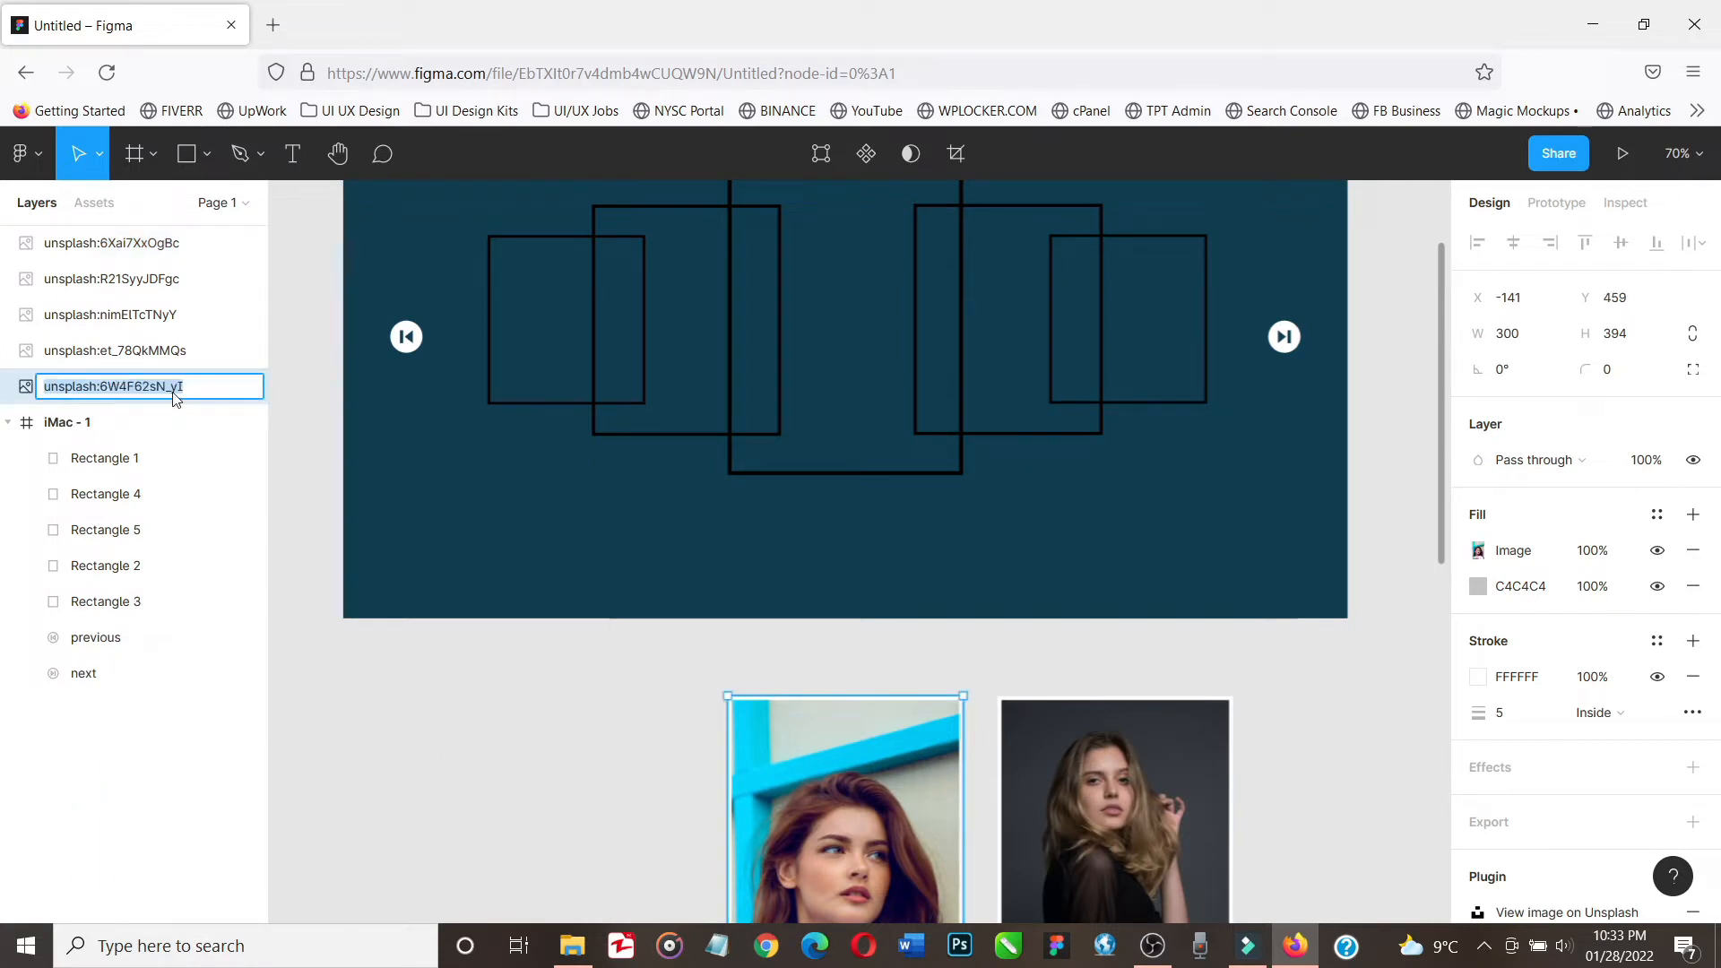
type("one")
key("Return")
left_click(128, 352)
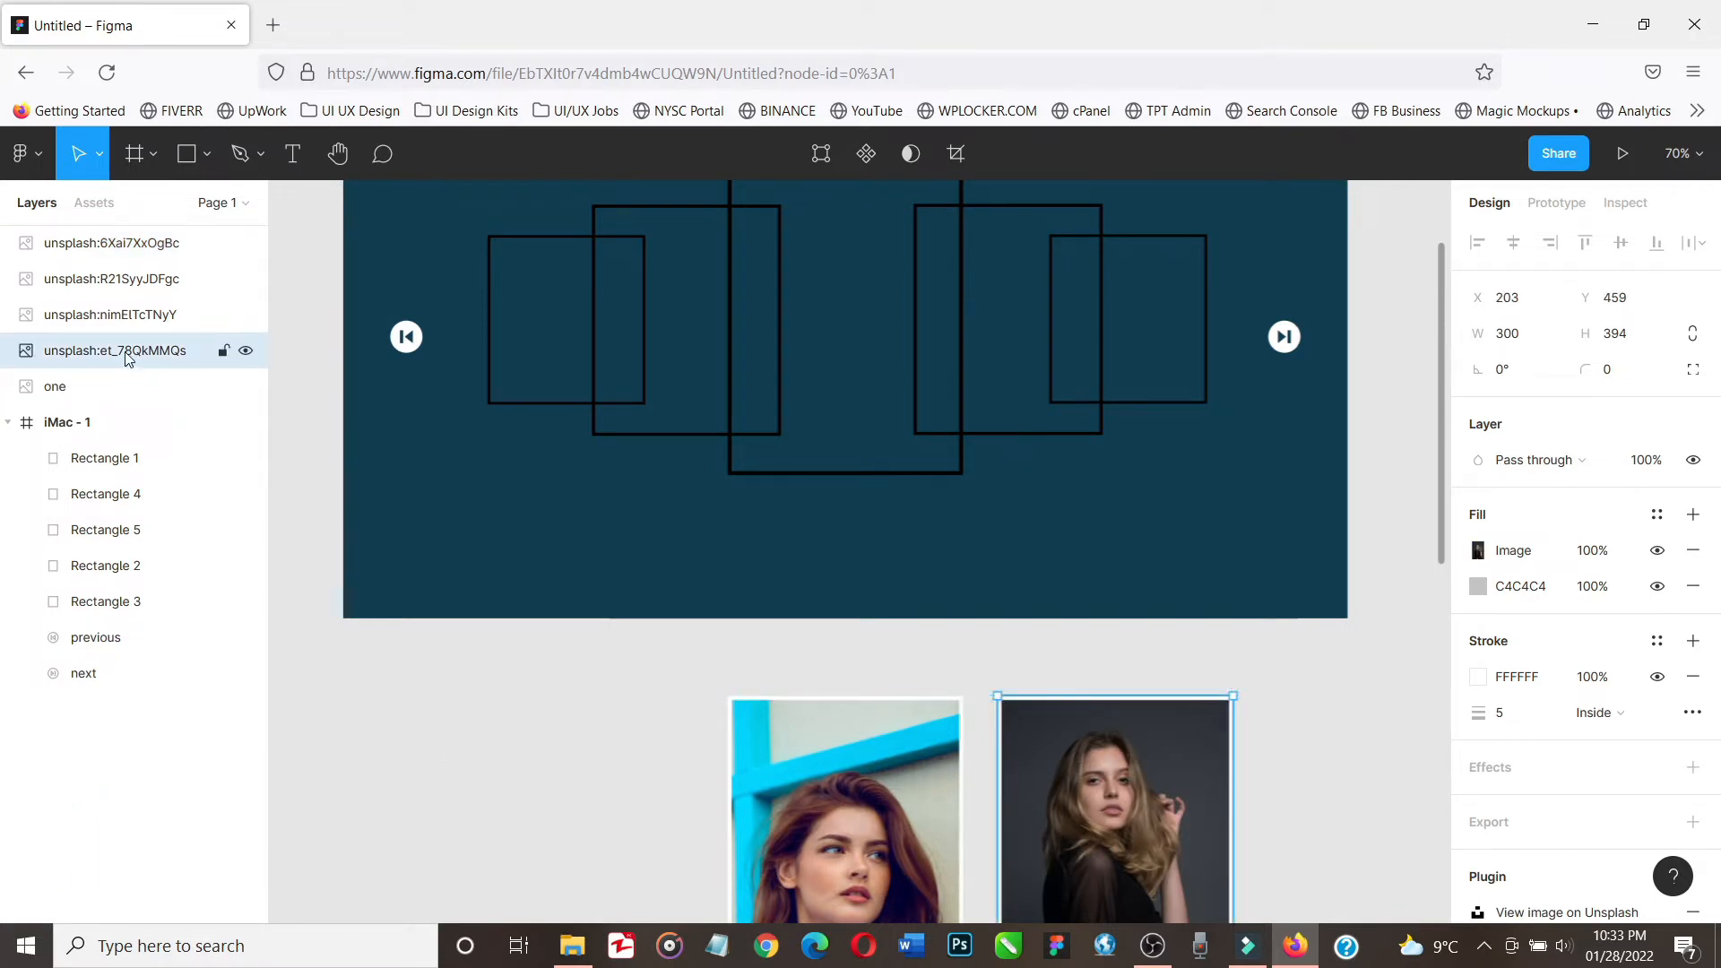
double_click(128, 352)
type("two")
key("Return")
Rename the three remaining Unsplash photo layers three, four and five, working upward through the layer list
left_click(111, 314)
double_click(111, 314)
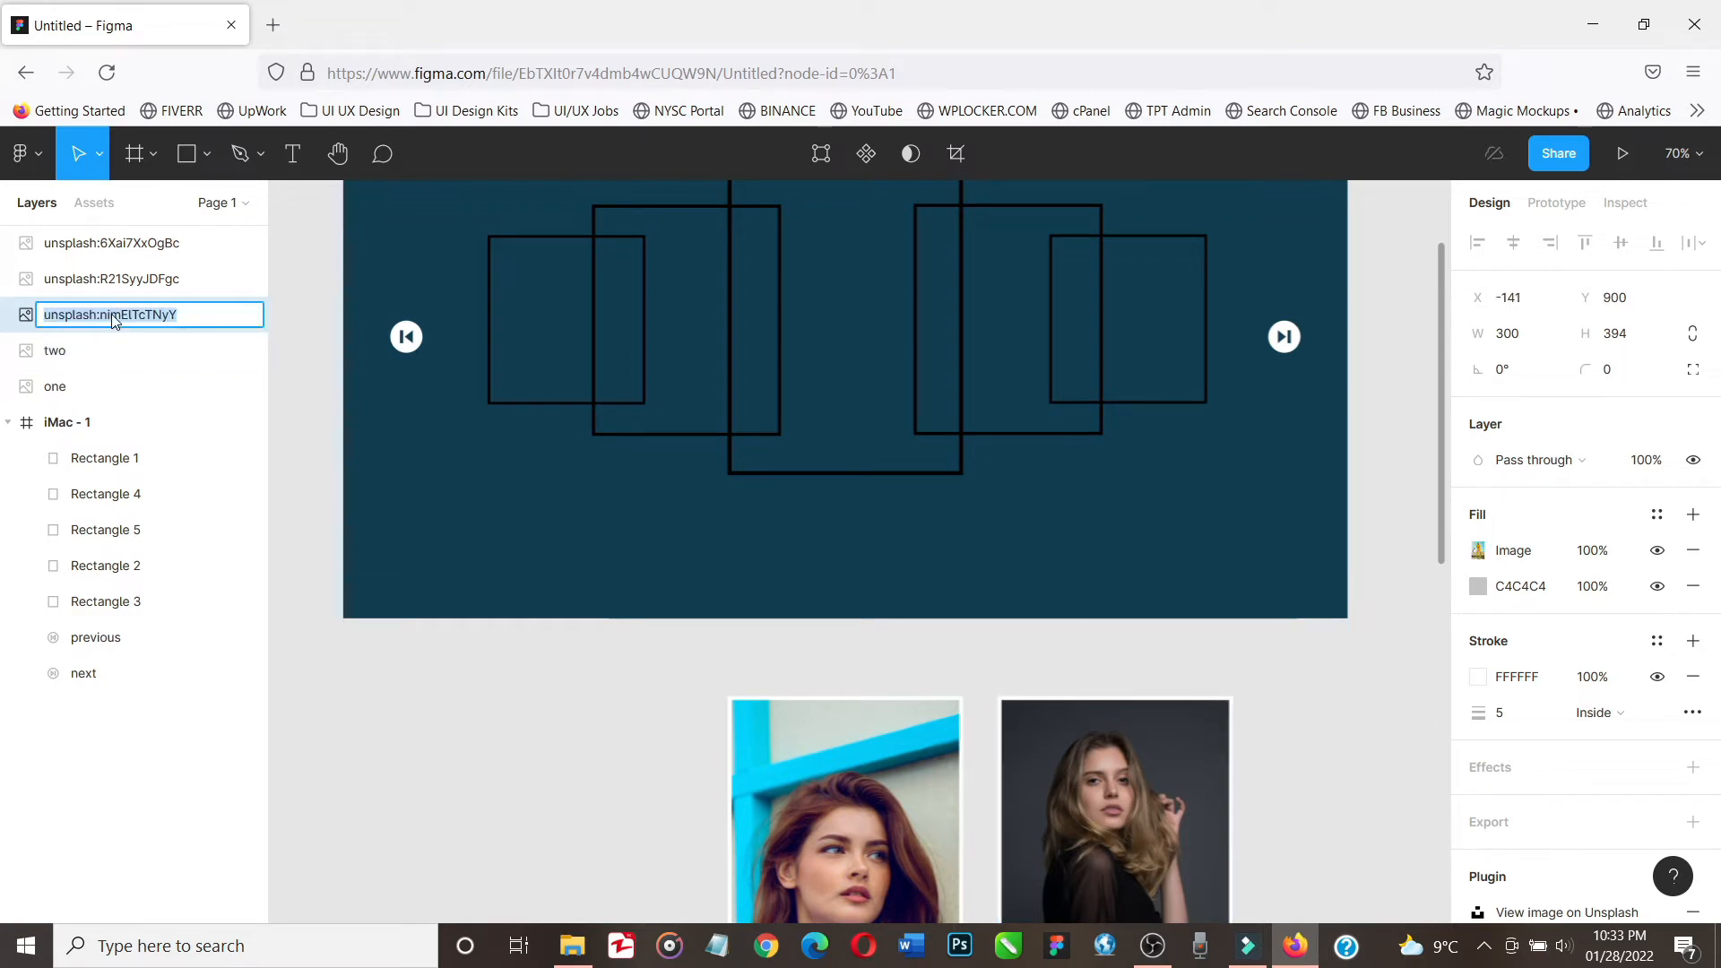
type("three")
key("Return")
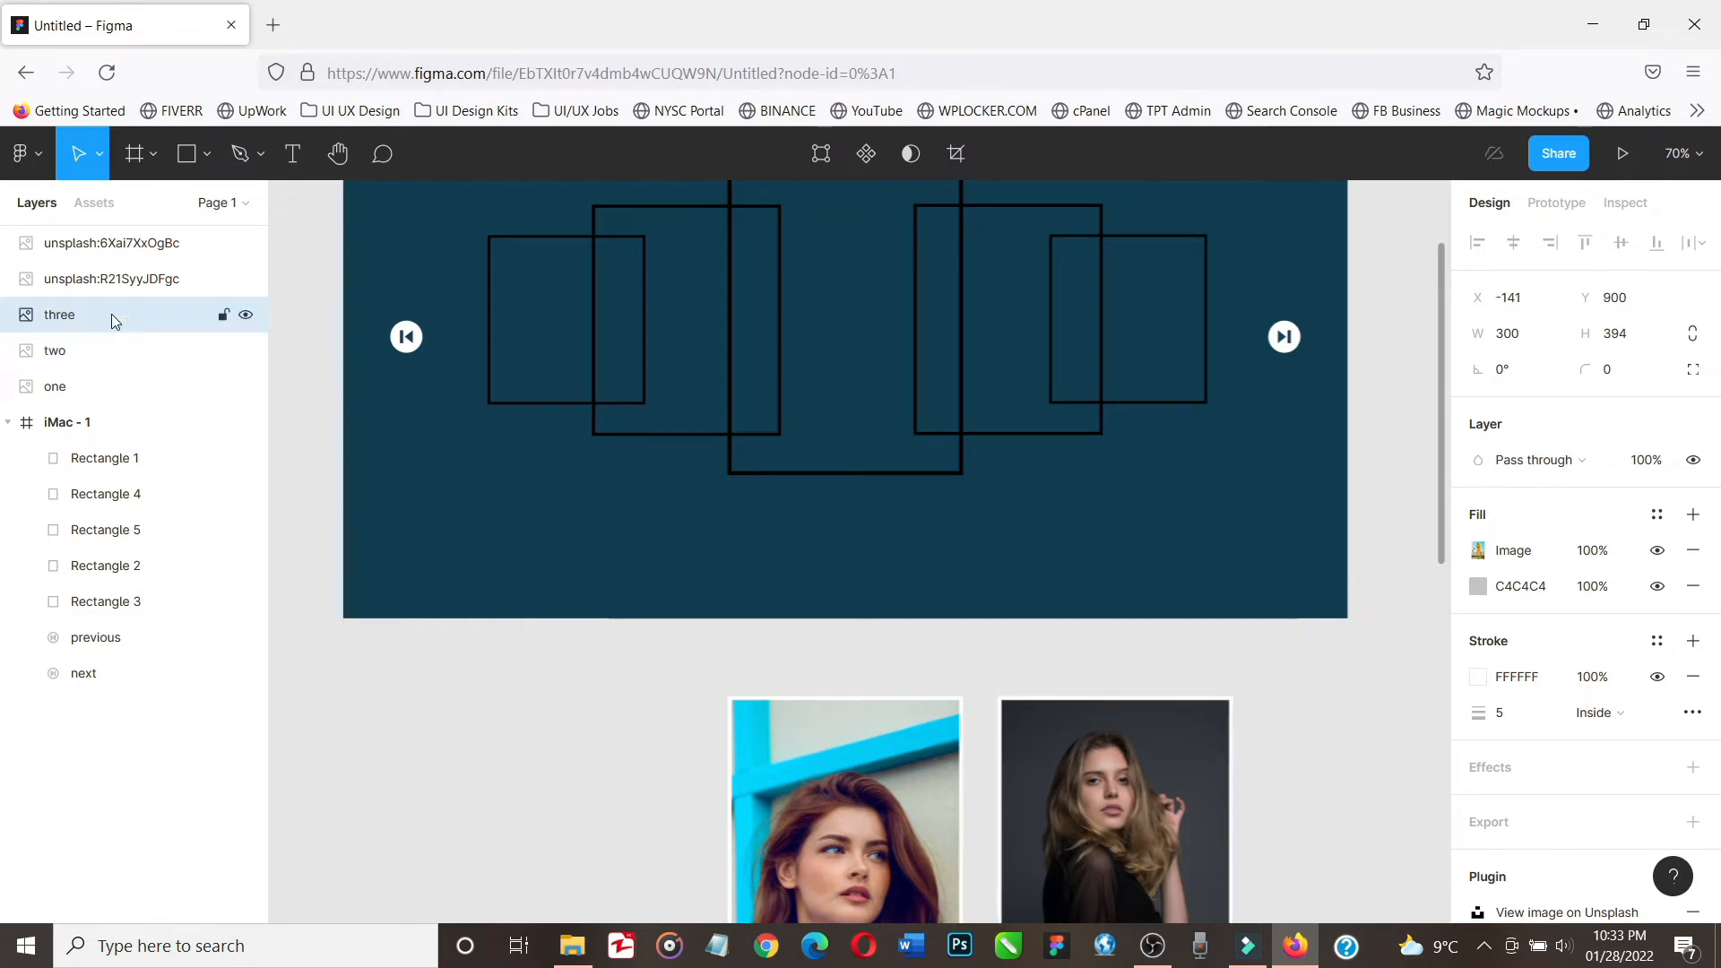
left_click(105, 280)
double_click(105, 280)
type("four")
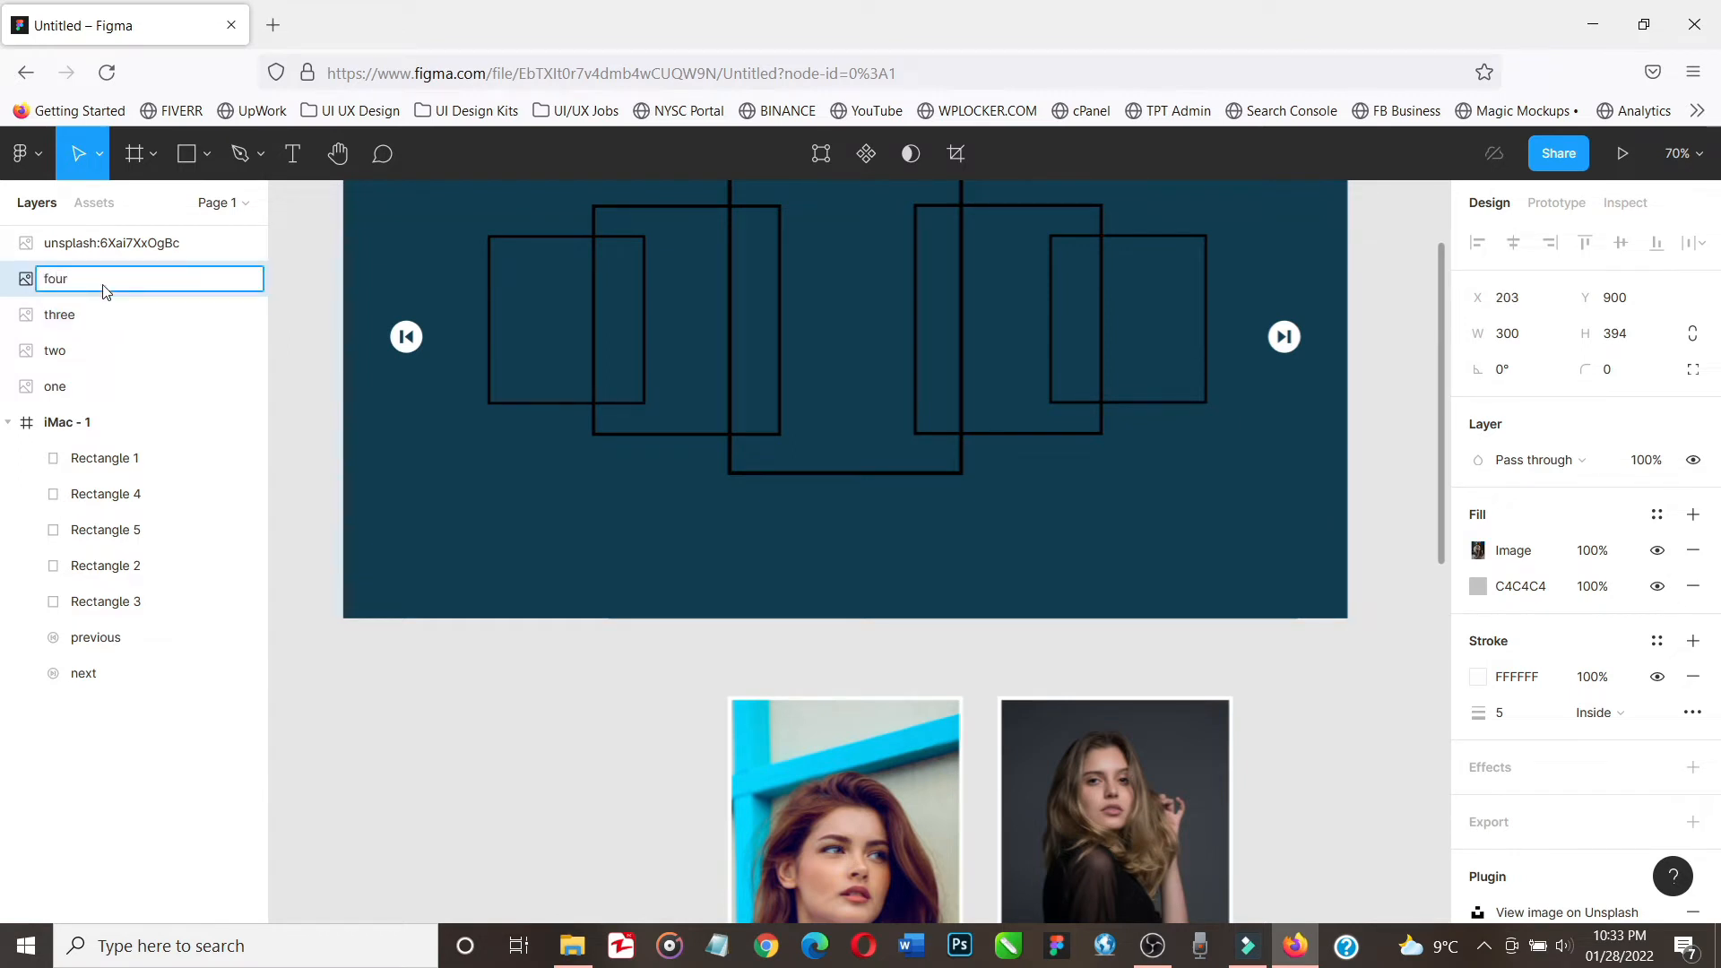
key("Return")
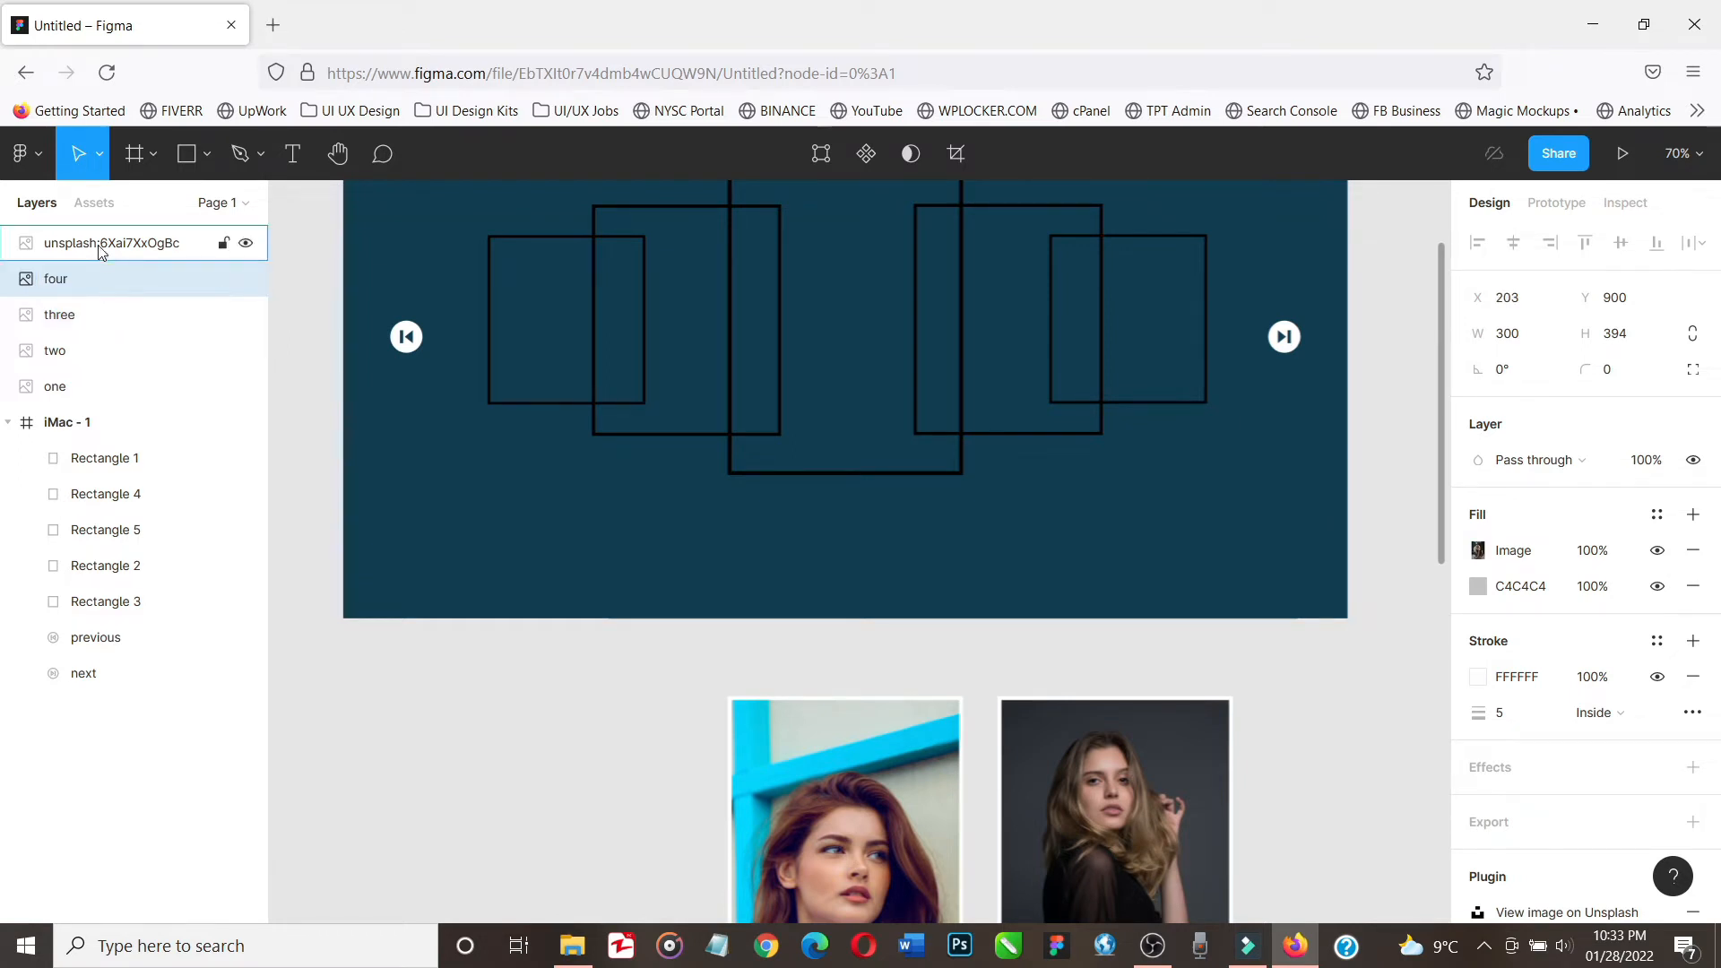
double_click(99, 253)
type("five")
key("Return")
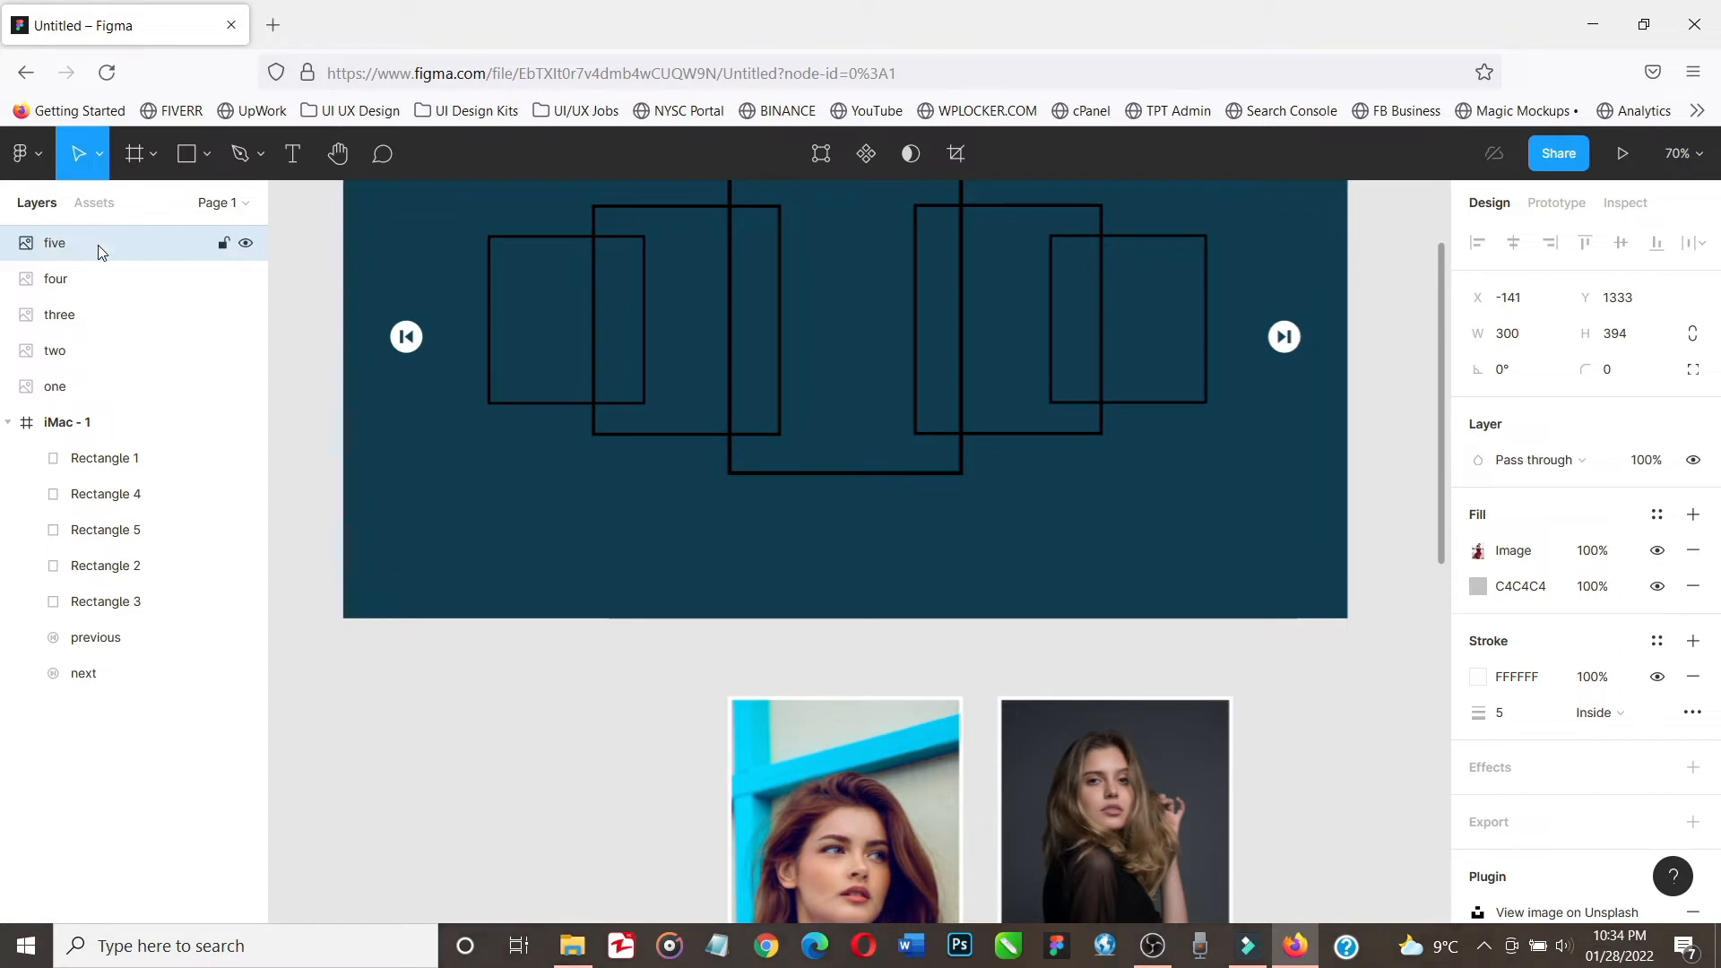
Move photo one into the iMac frame over the large central placeholder, at X 490, Y 143
left_click(816, 778)
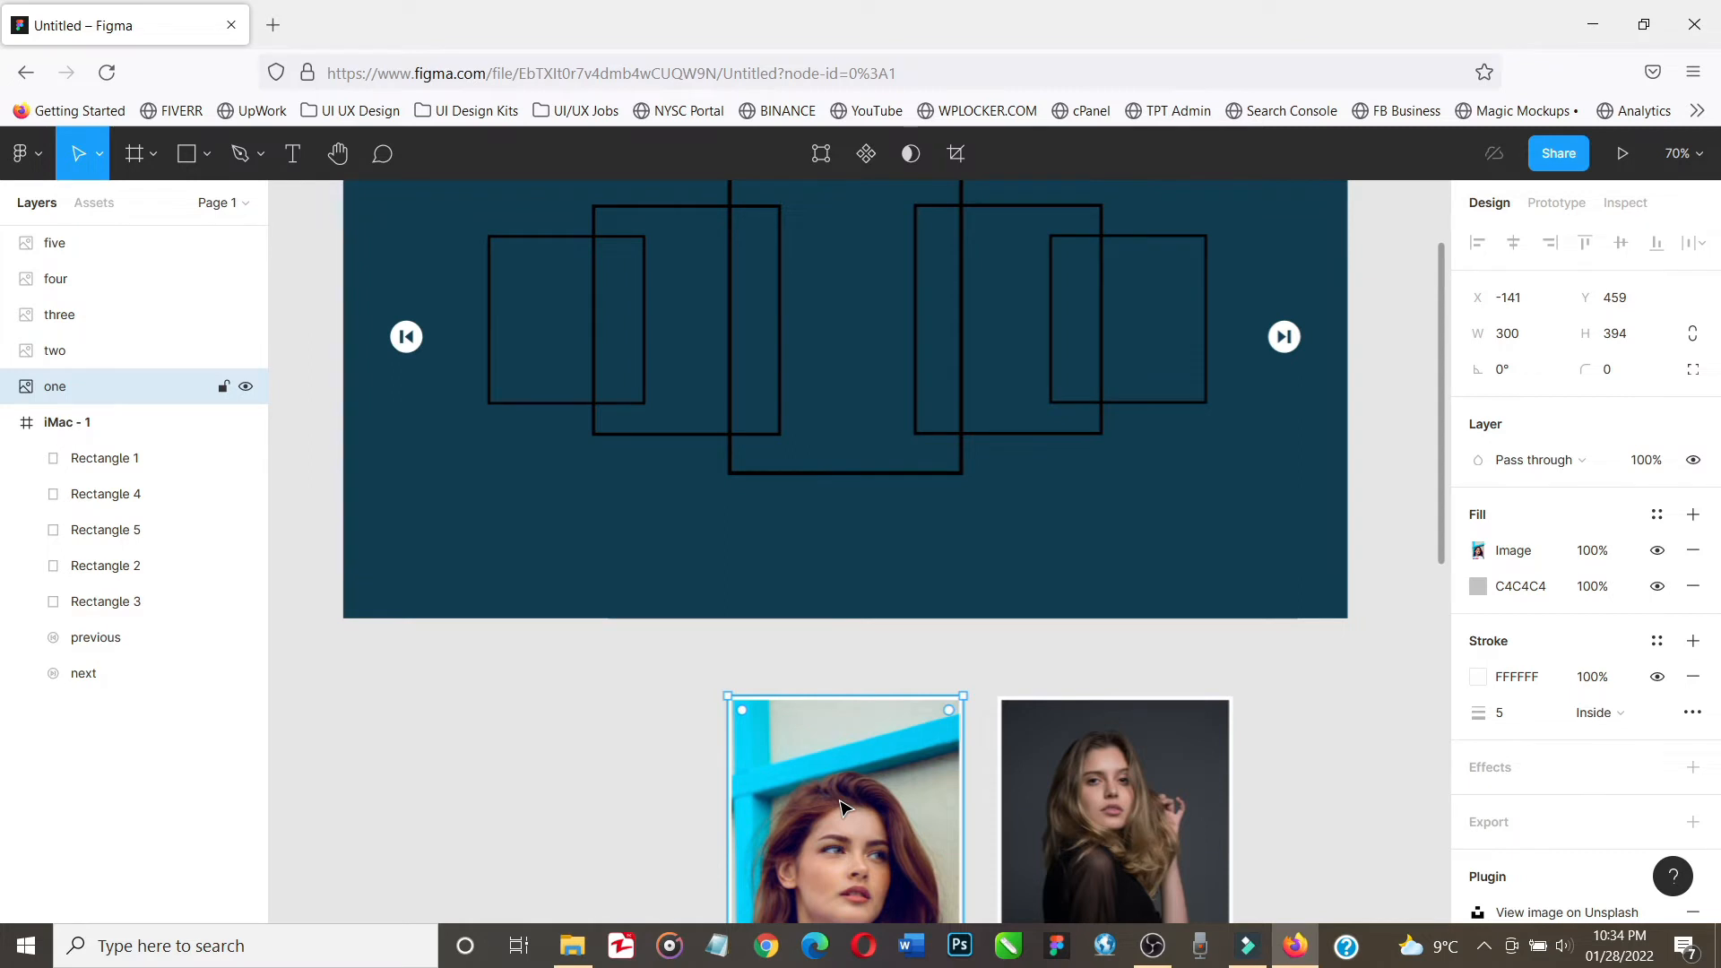
scroll(862, 574, "up", 2)
left_click_drag(842, 807, 863, 425)
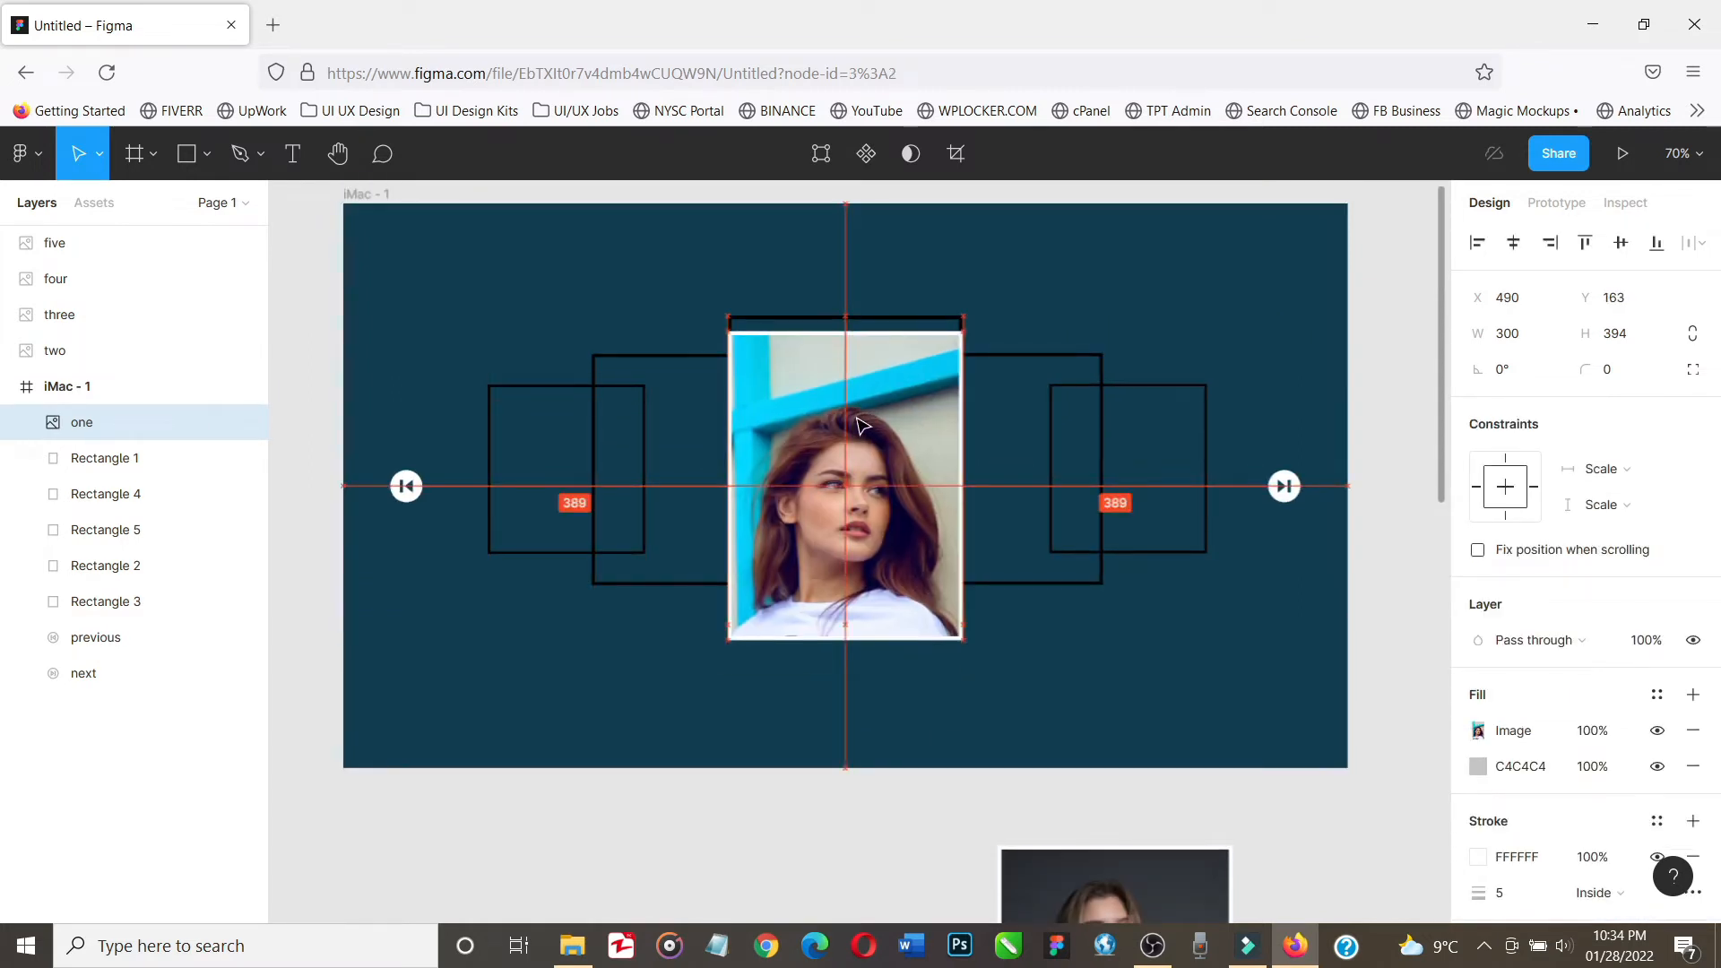
left_click_drag(863, 425, 863, 421)
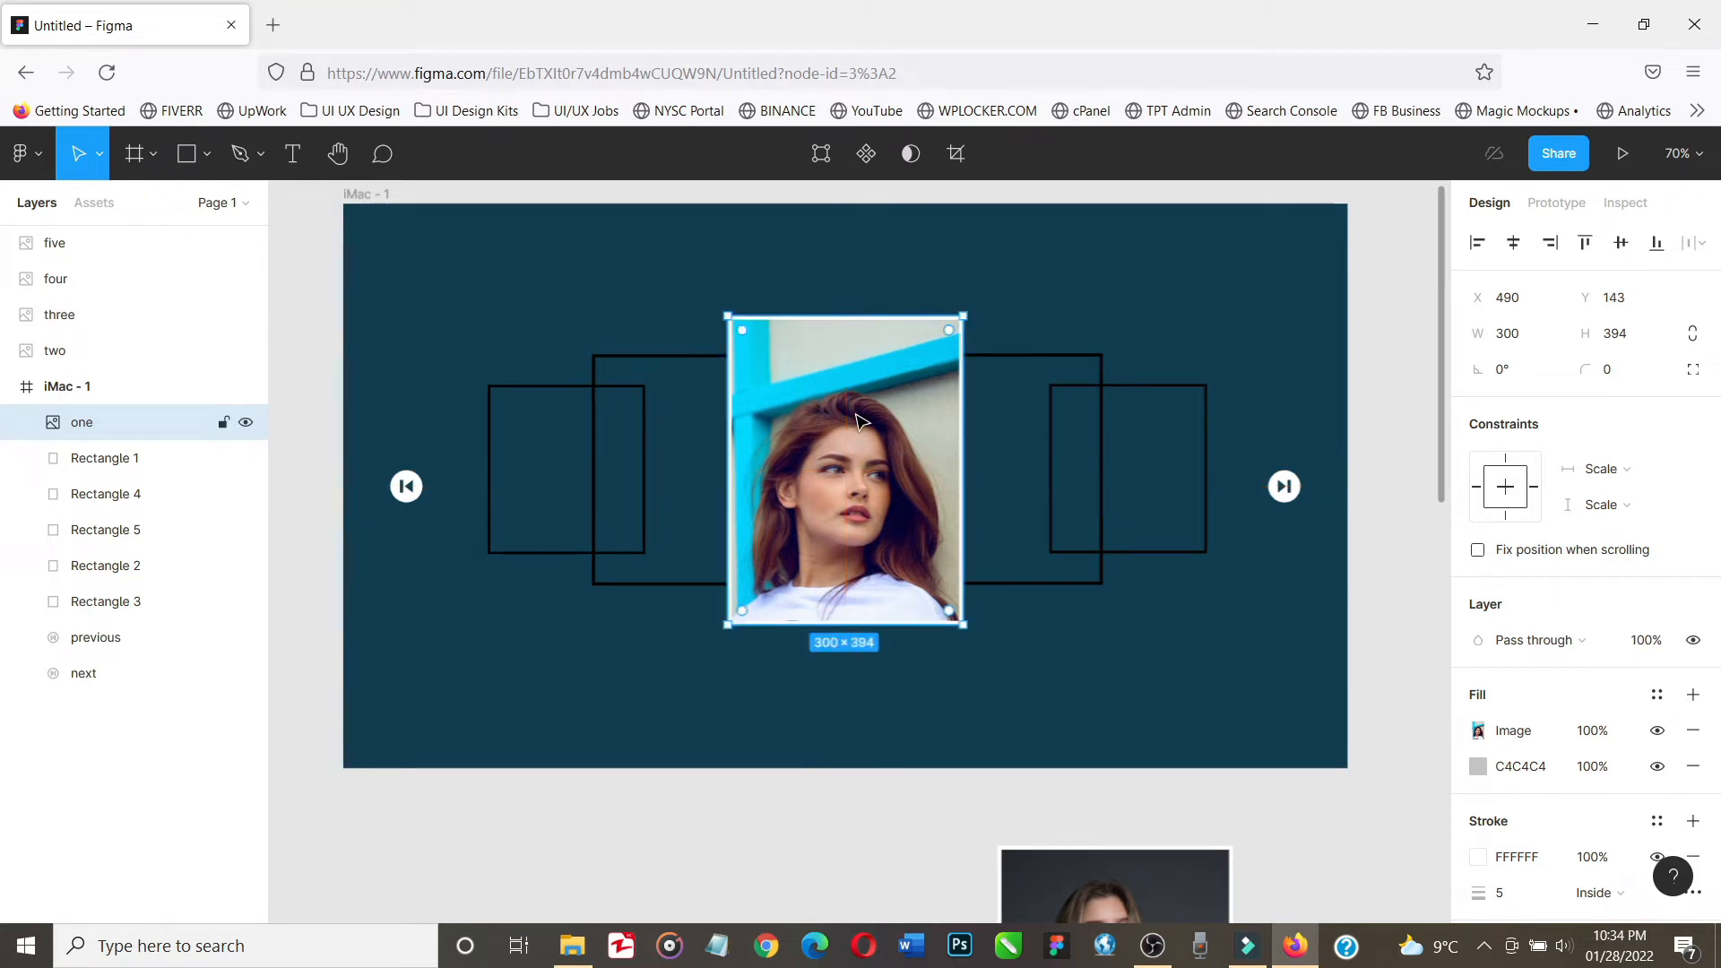
Move photo two into the frame, resize it to 241 × 295 and place it over Rectangle 2 at X 727, Y 191
scroll(1106, 748, "down", 1)
scroll(1107, 748, "right", 1)
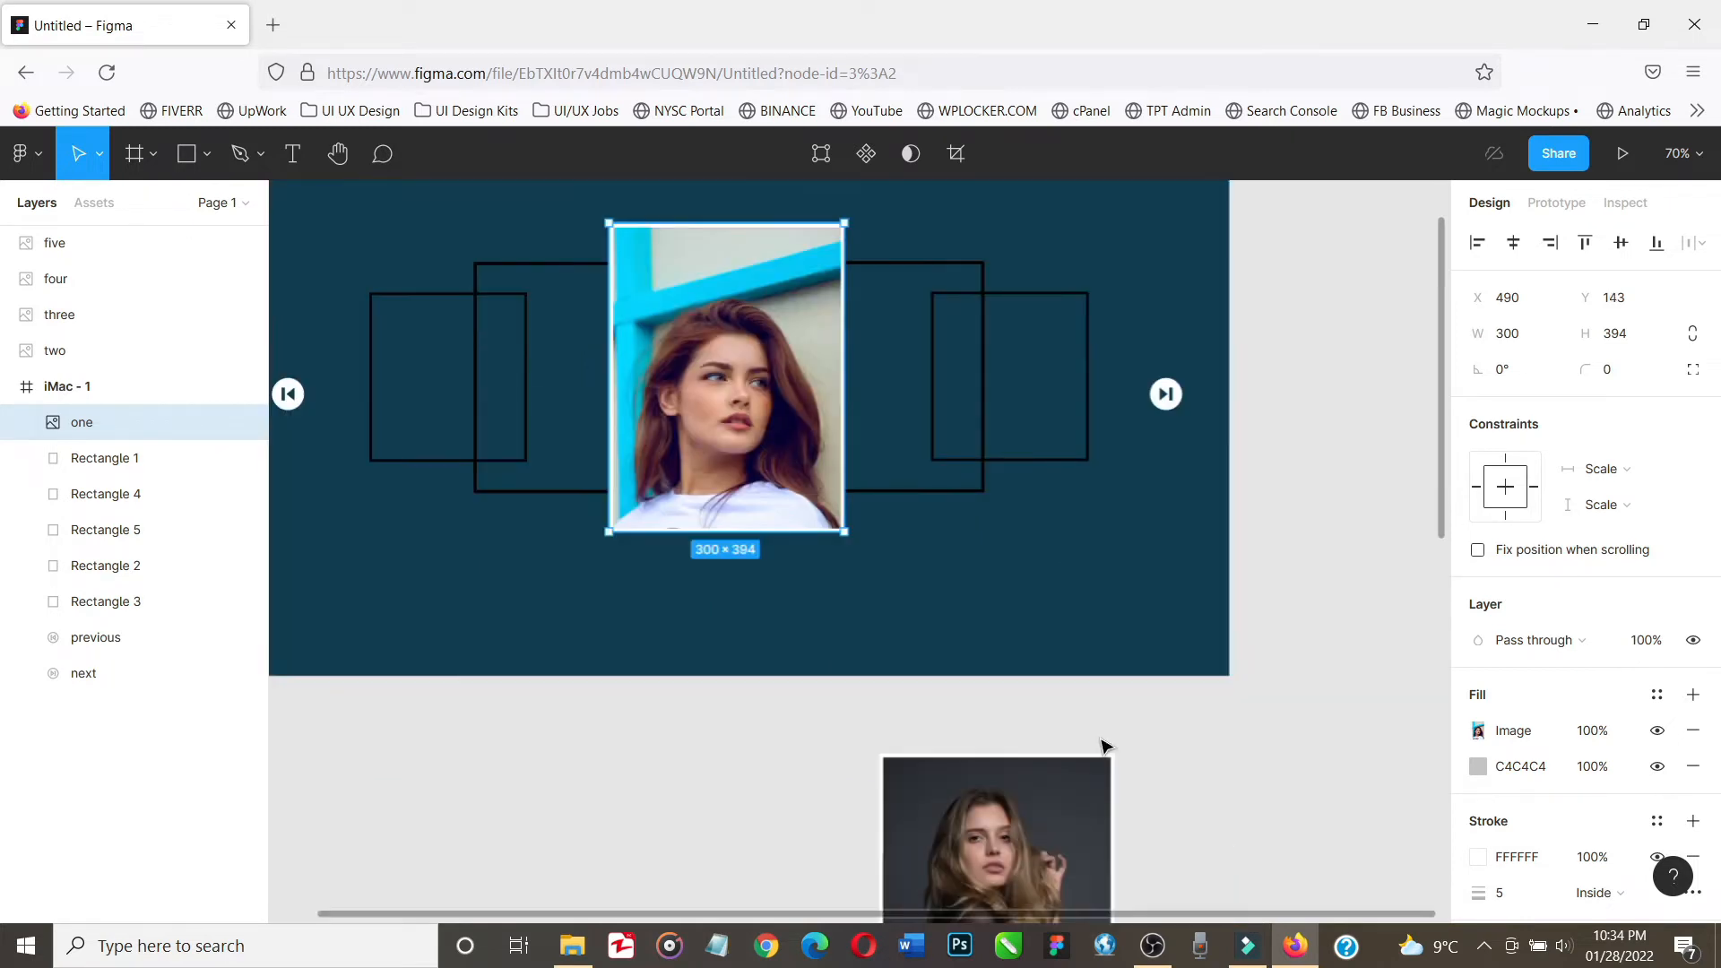
scroll(1107, 748, "up", 1)
scroll(1106, 747, "left", 1)
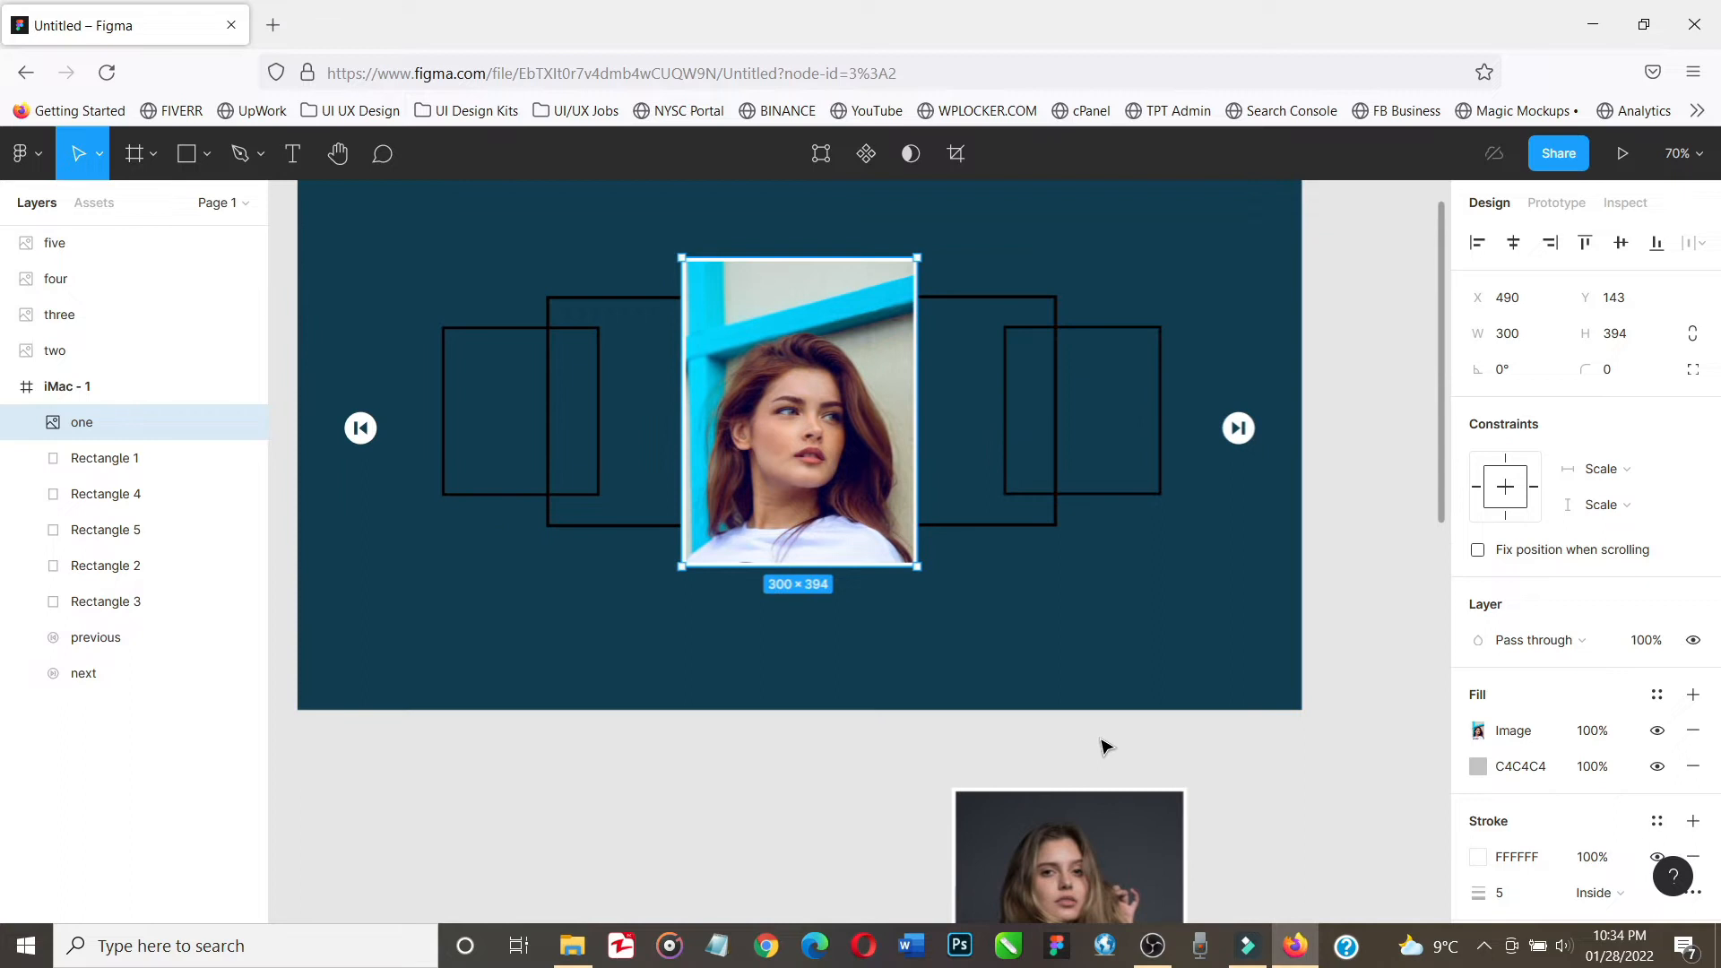
left_click(1102, 833)
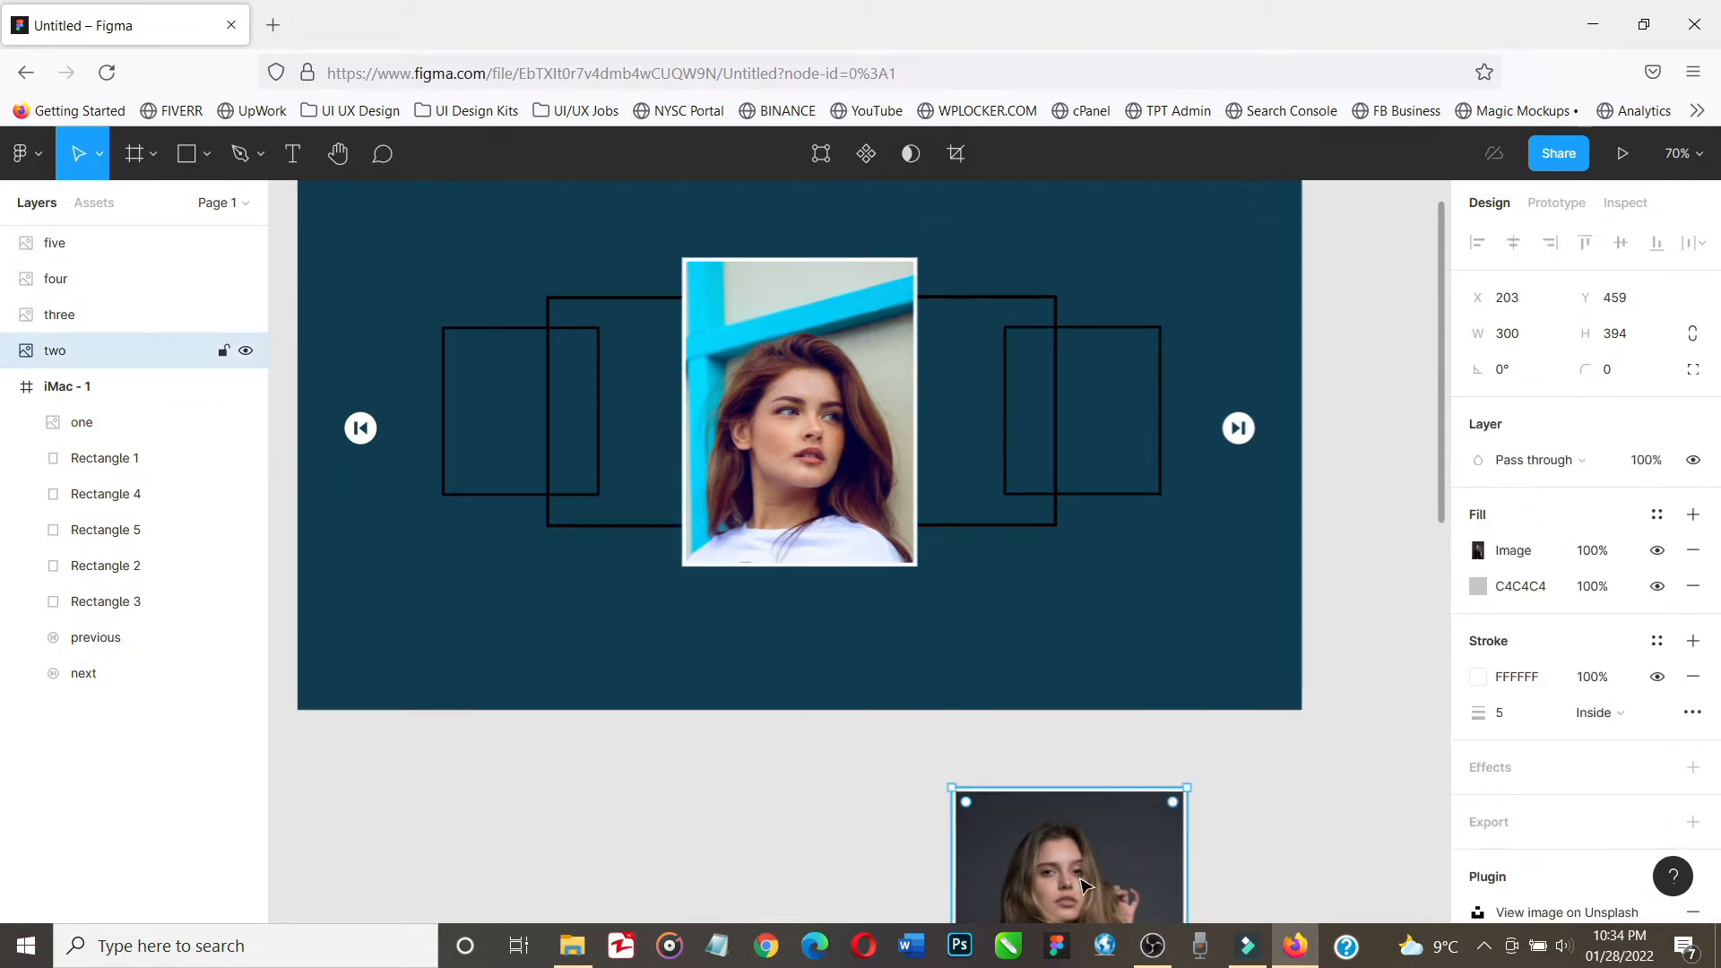
left_click_drag(1085, 885, 1074, 599)
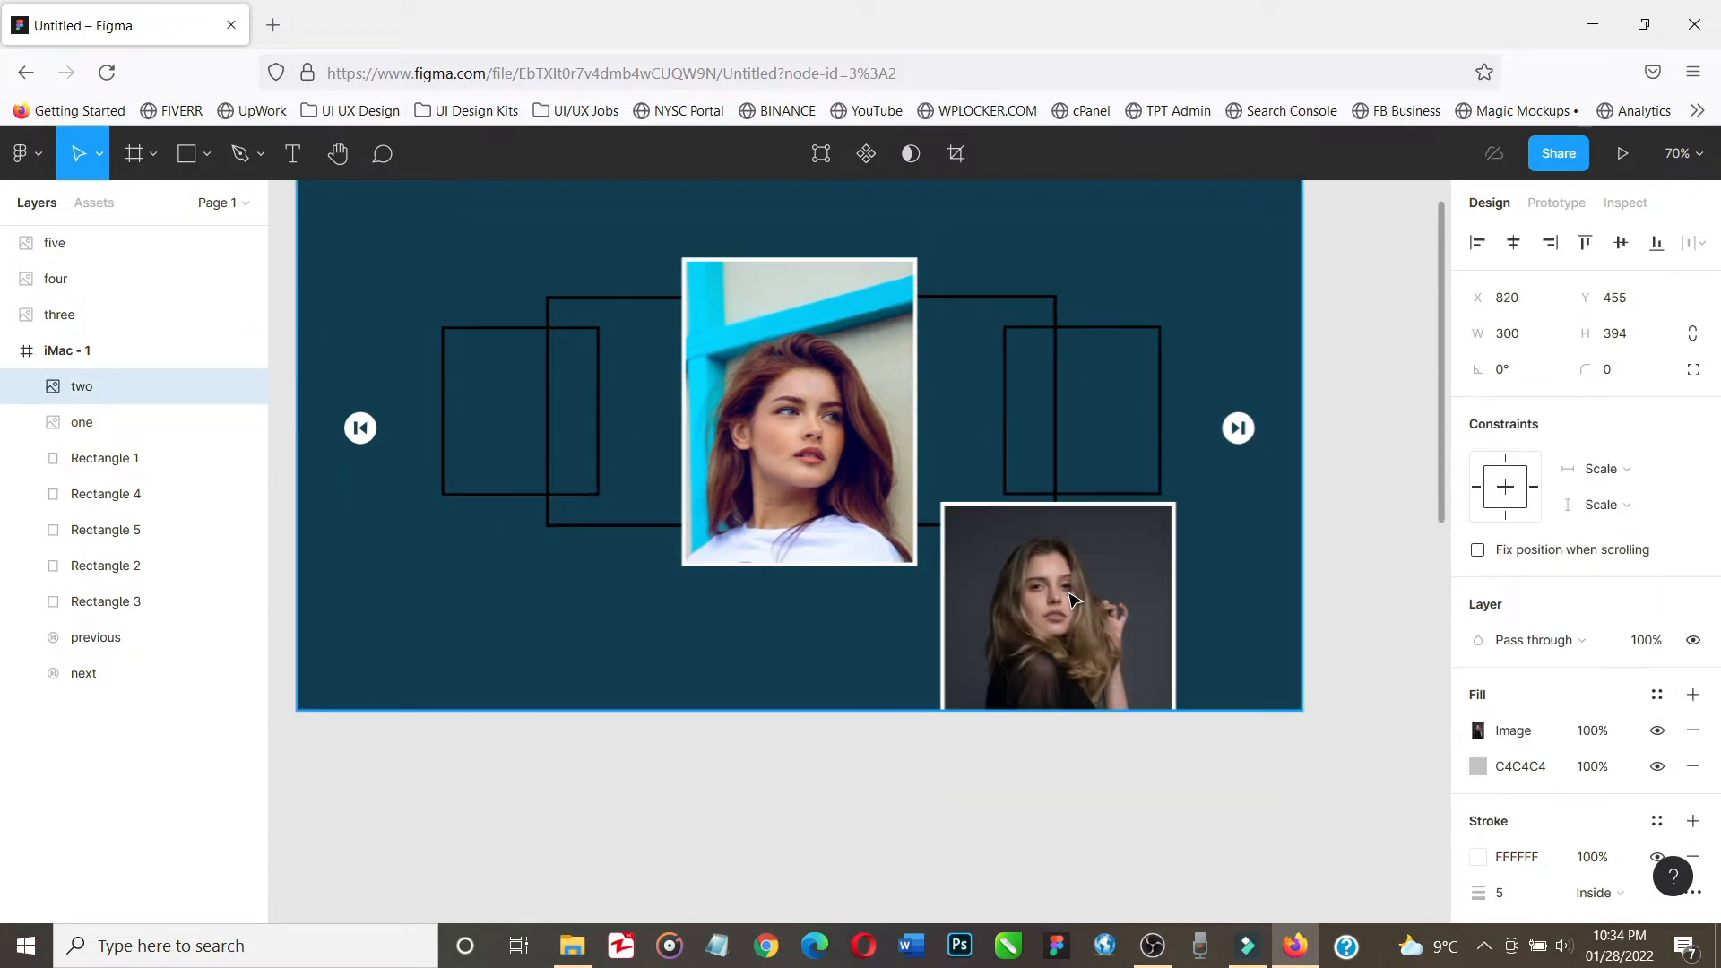
left_click(1005, 296)
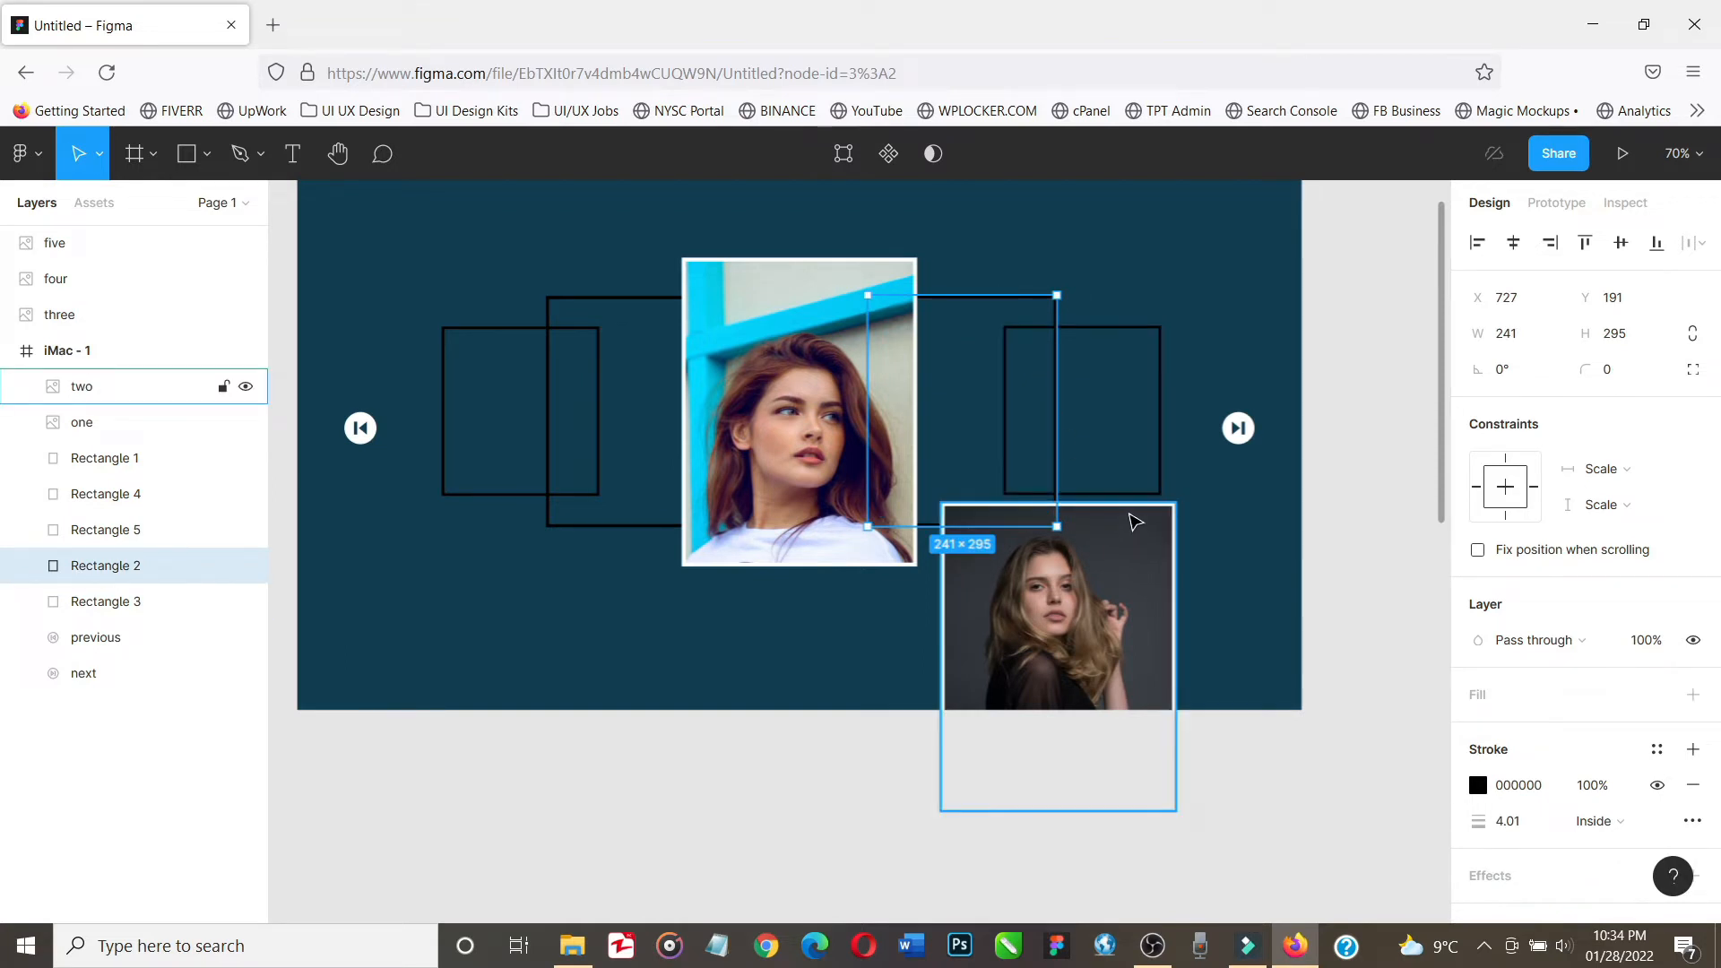
left_click(1135, 522)
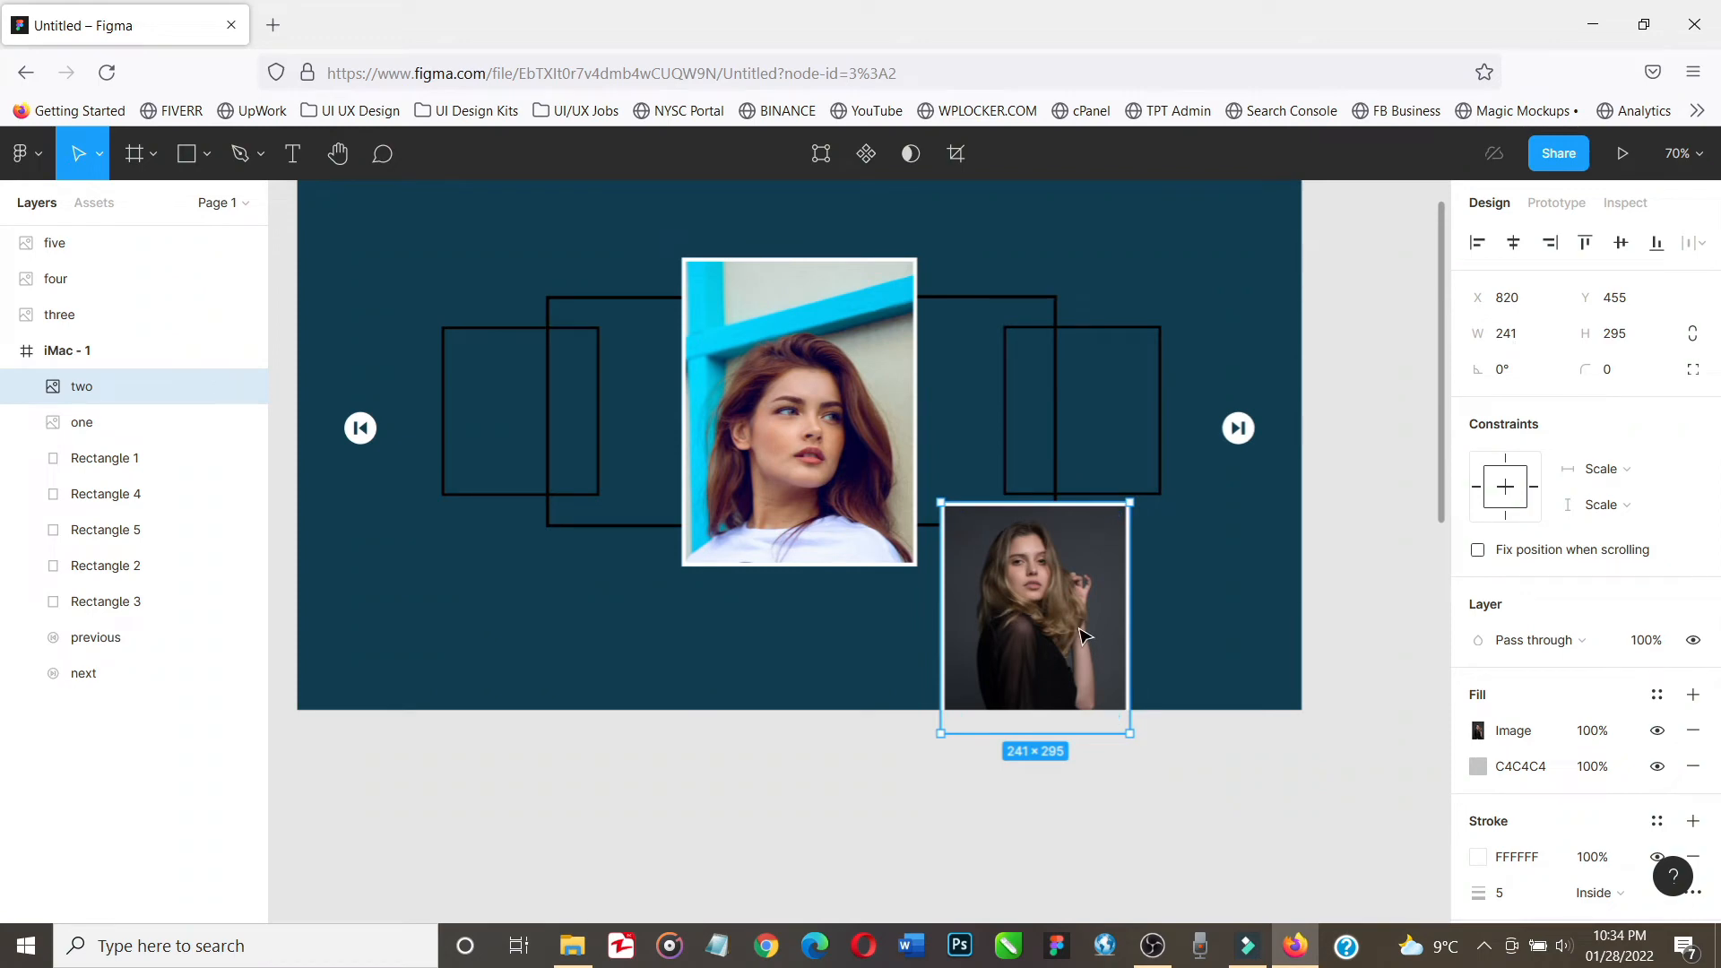
left_click_drag(1082, 635, 1009, 418)
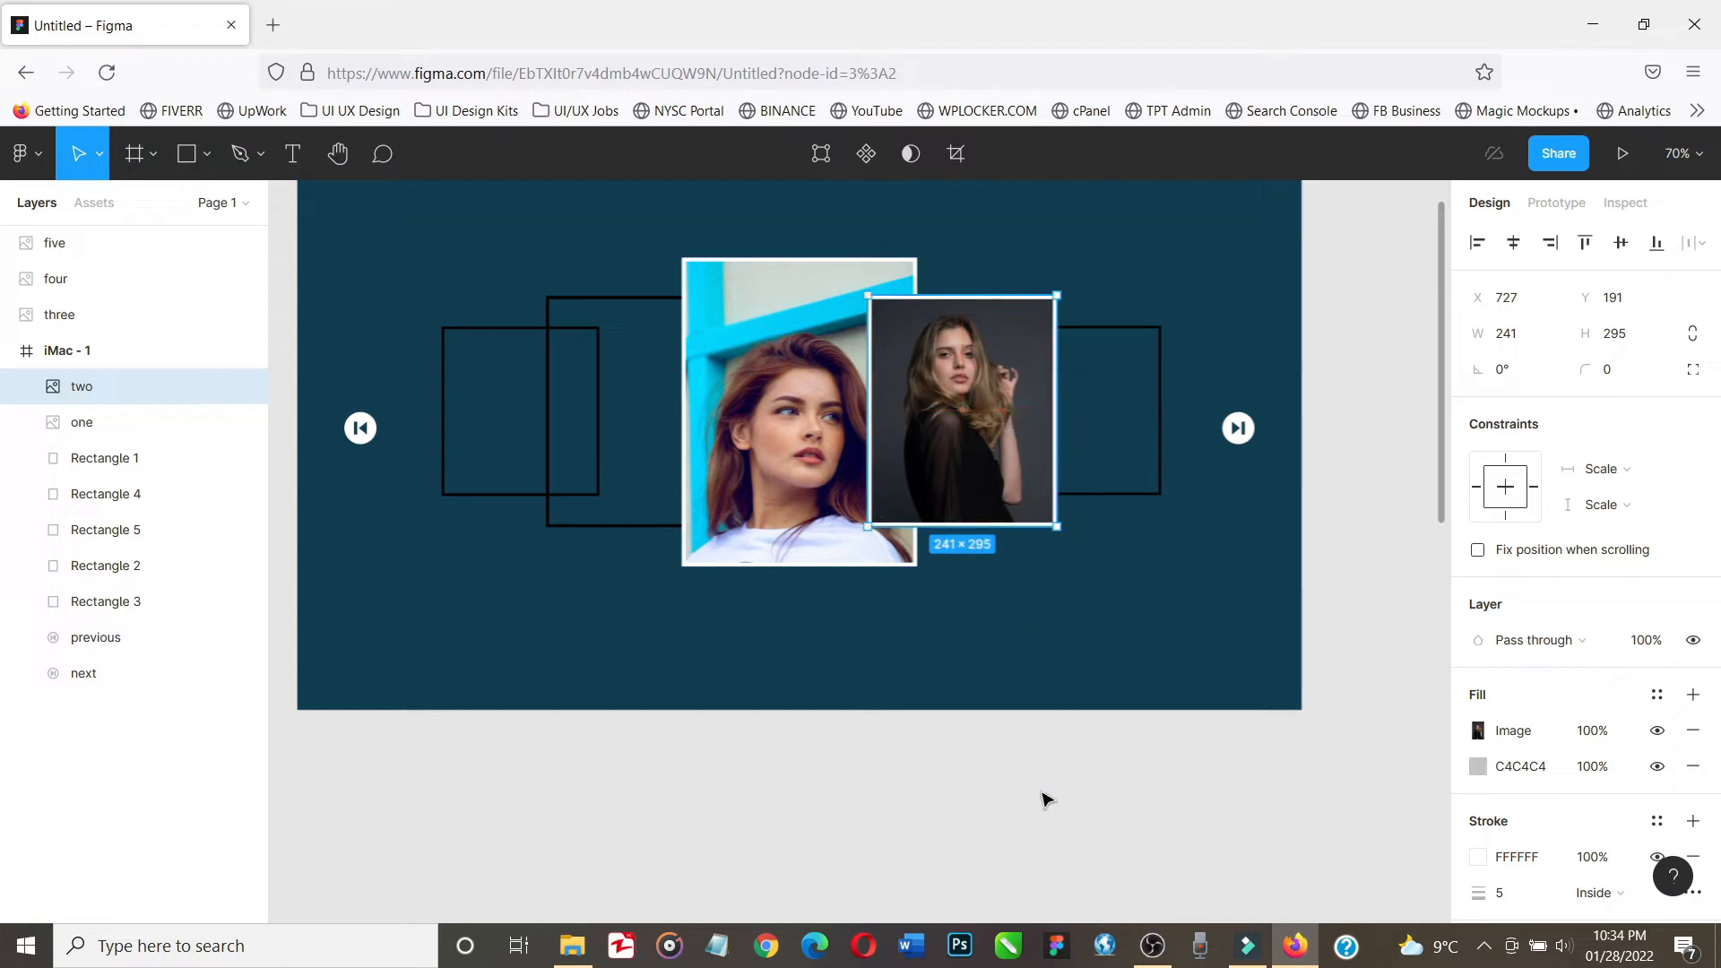
Bring photo three, the woman in yellow, up to just below the iMac frame at X 228, Y 364
scroll(1043, 861, "down", 4)
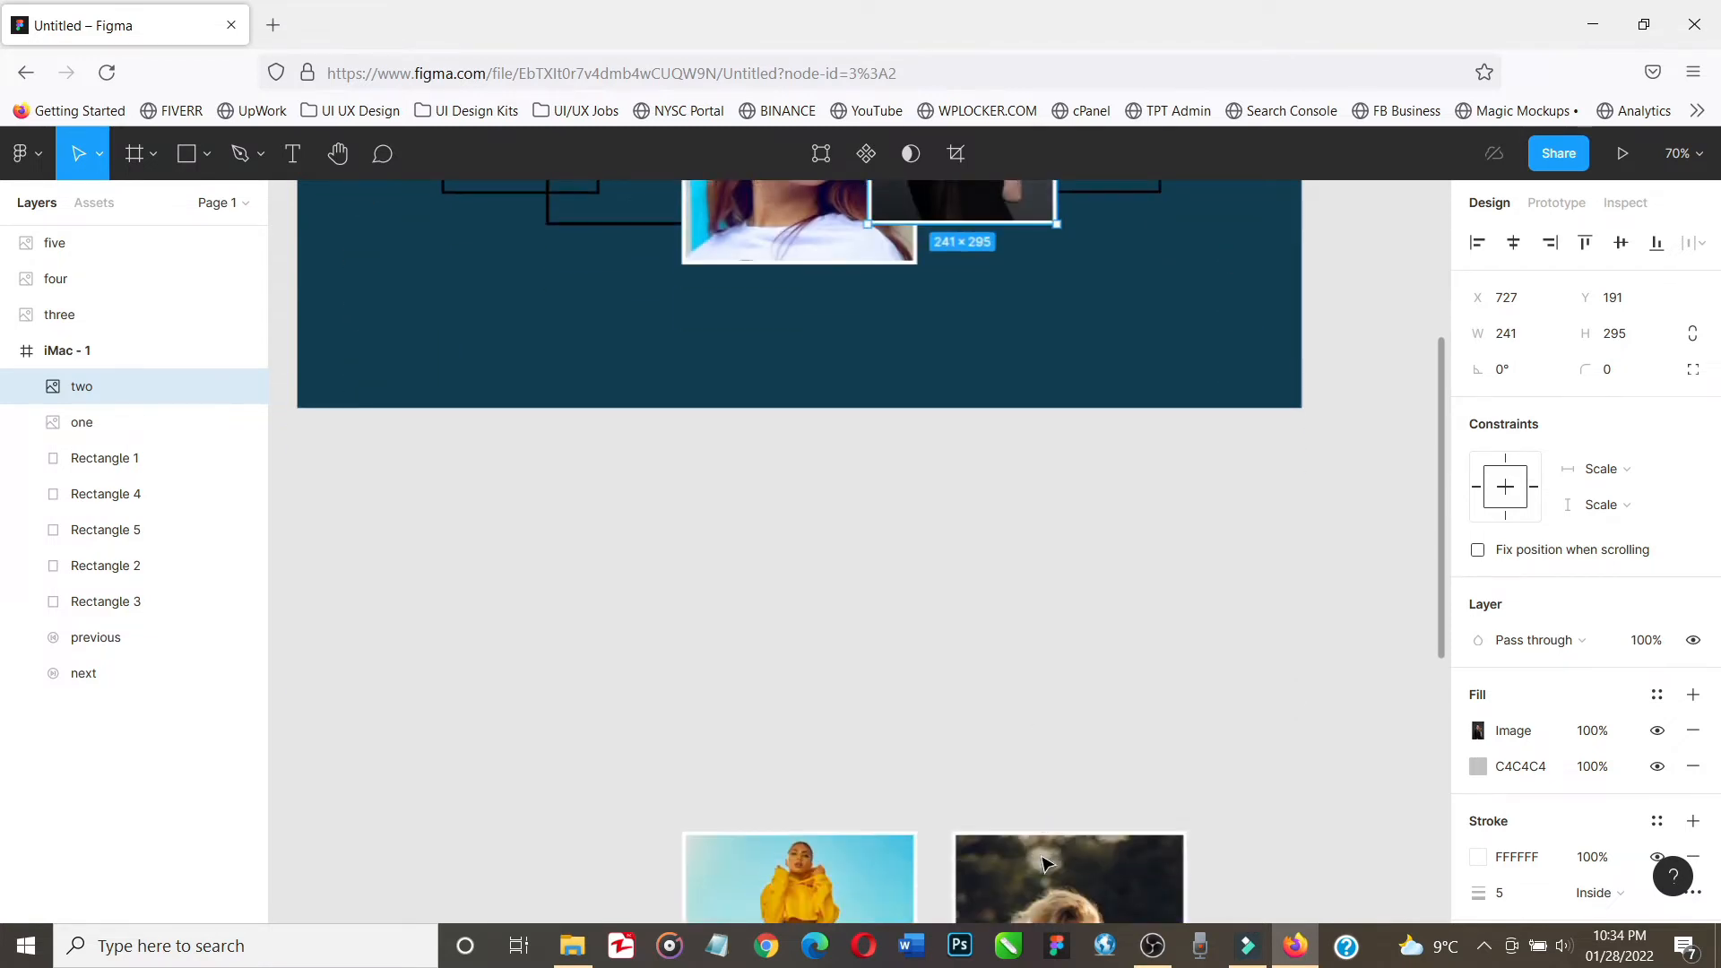
scroll(1043, 861, "down", 3)
left_click(834, 786)
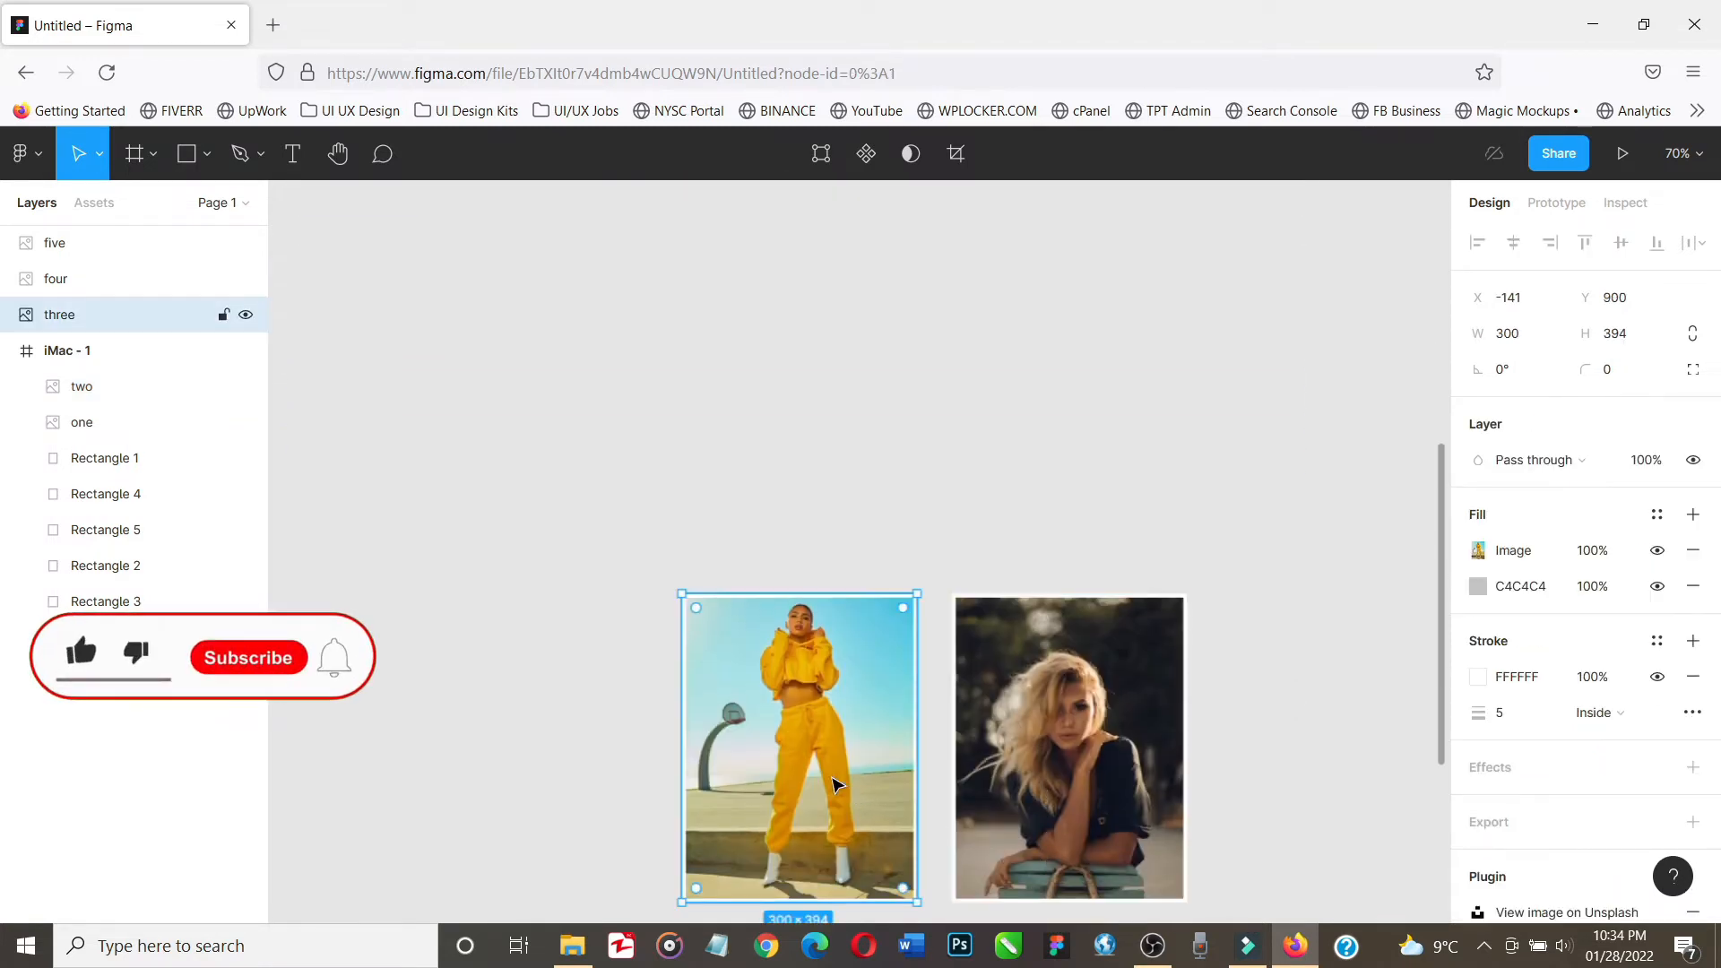
left_click_drag(833, 786, 1127, 365)
scroll(1127, 365, "up", 4)
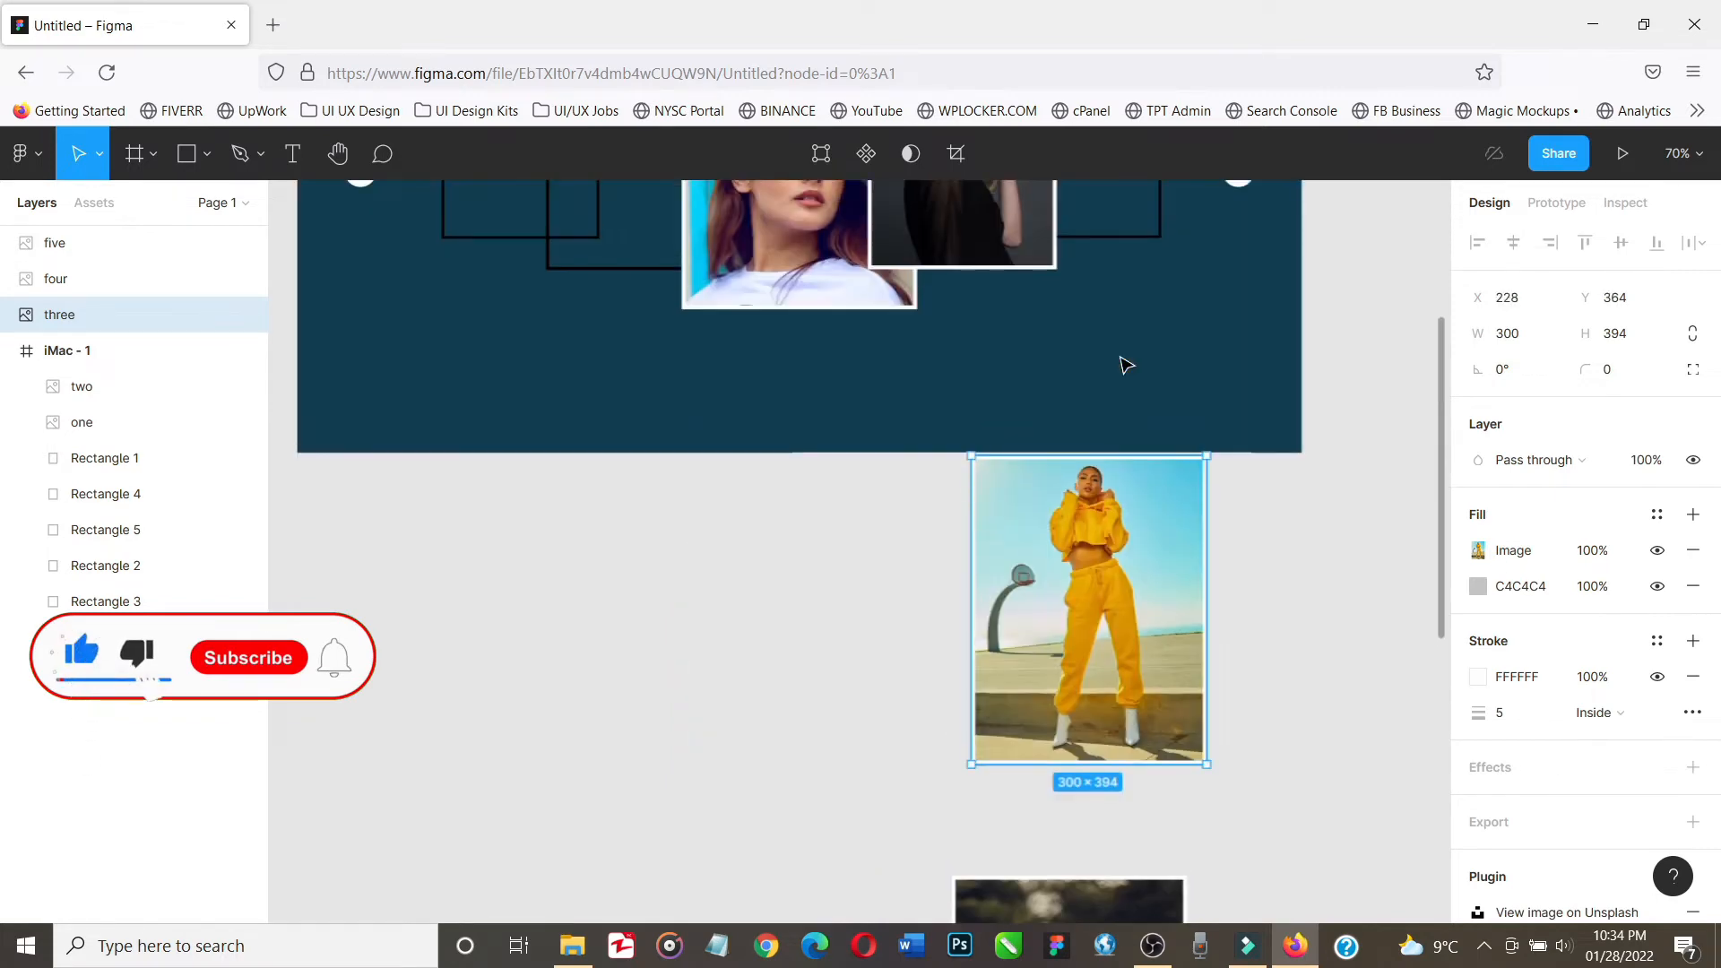
scroll(1127, 364, "up", 2)
scroll(1127, 365, "up", 1)
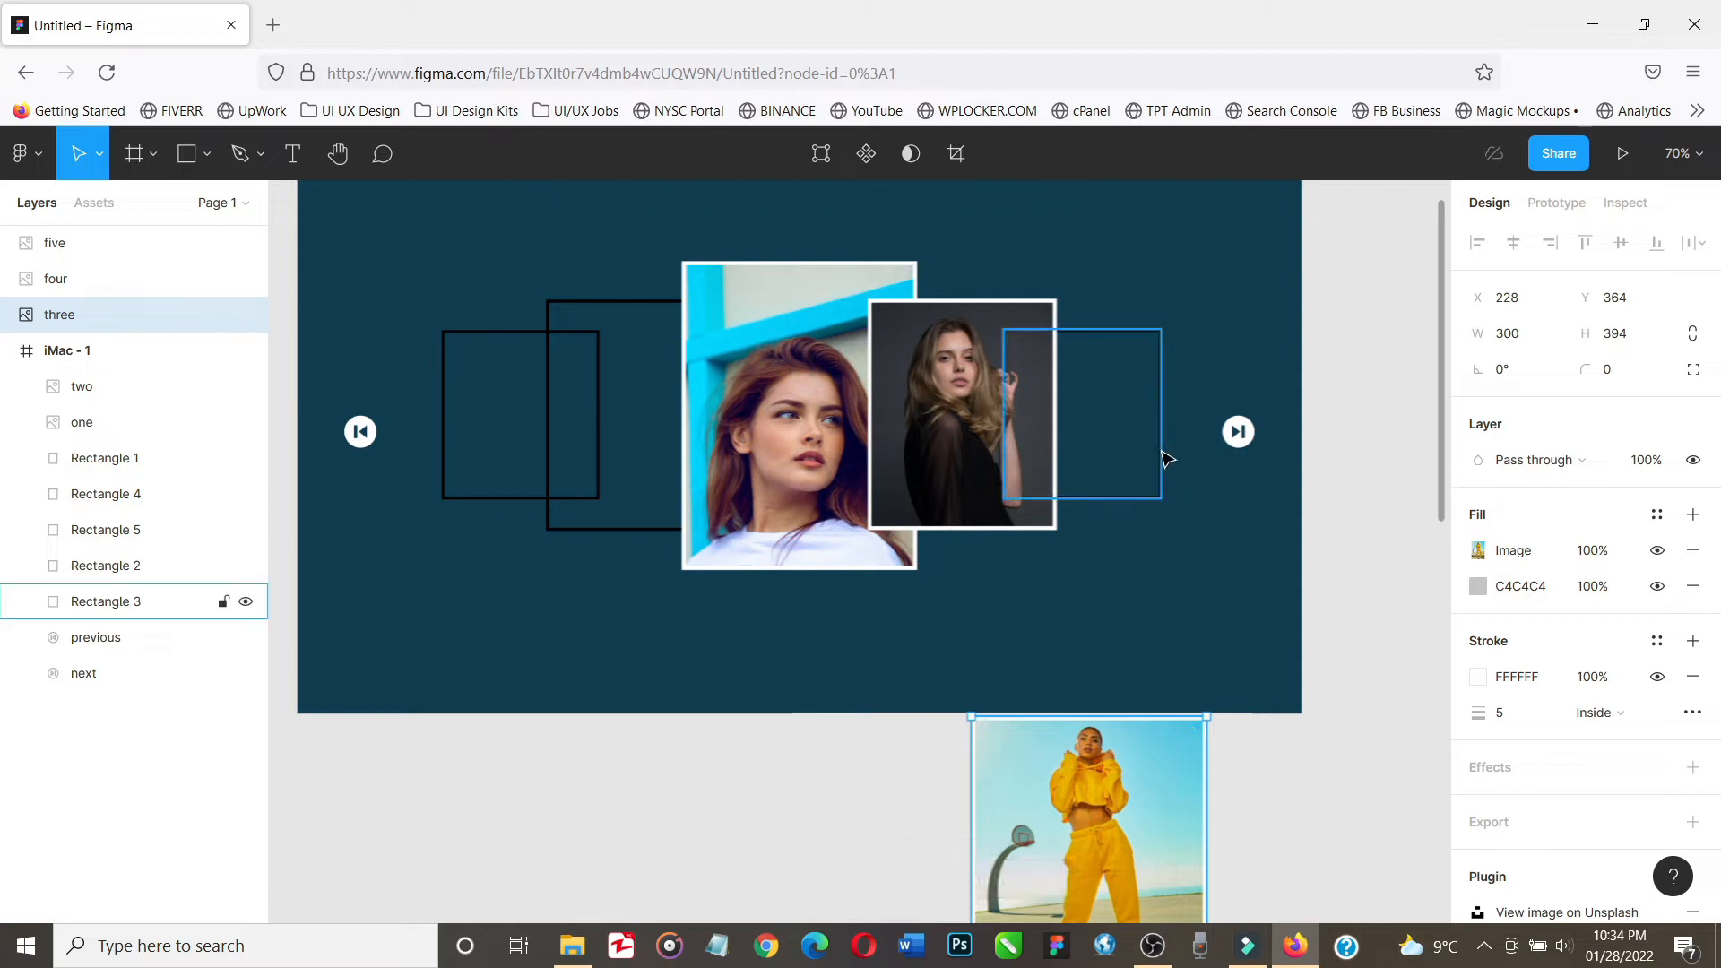
Resize photo three to 201 × 216 to match the dimensions of Rectangle 3
left_click(1144, 343)
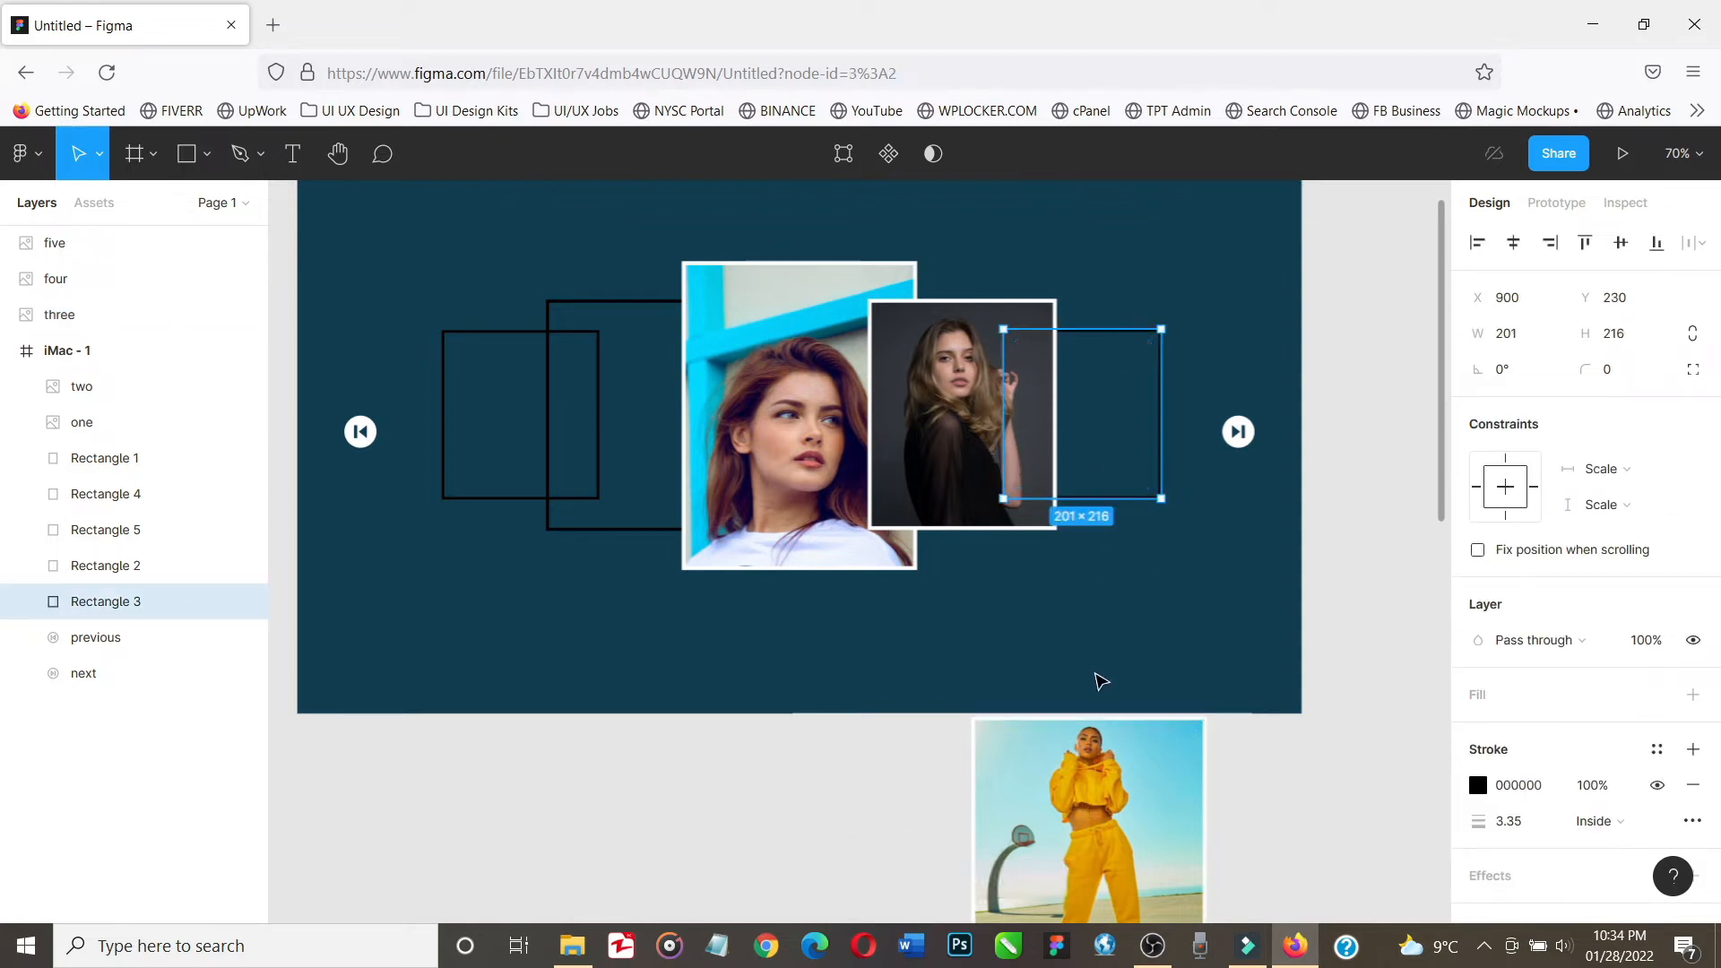
left_click(1116, 751)
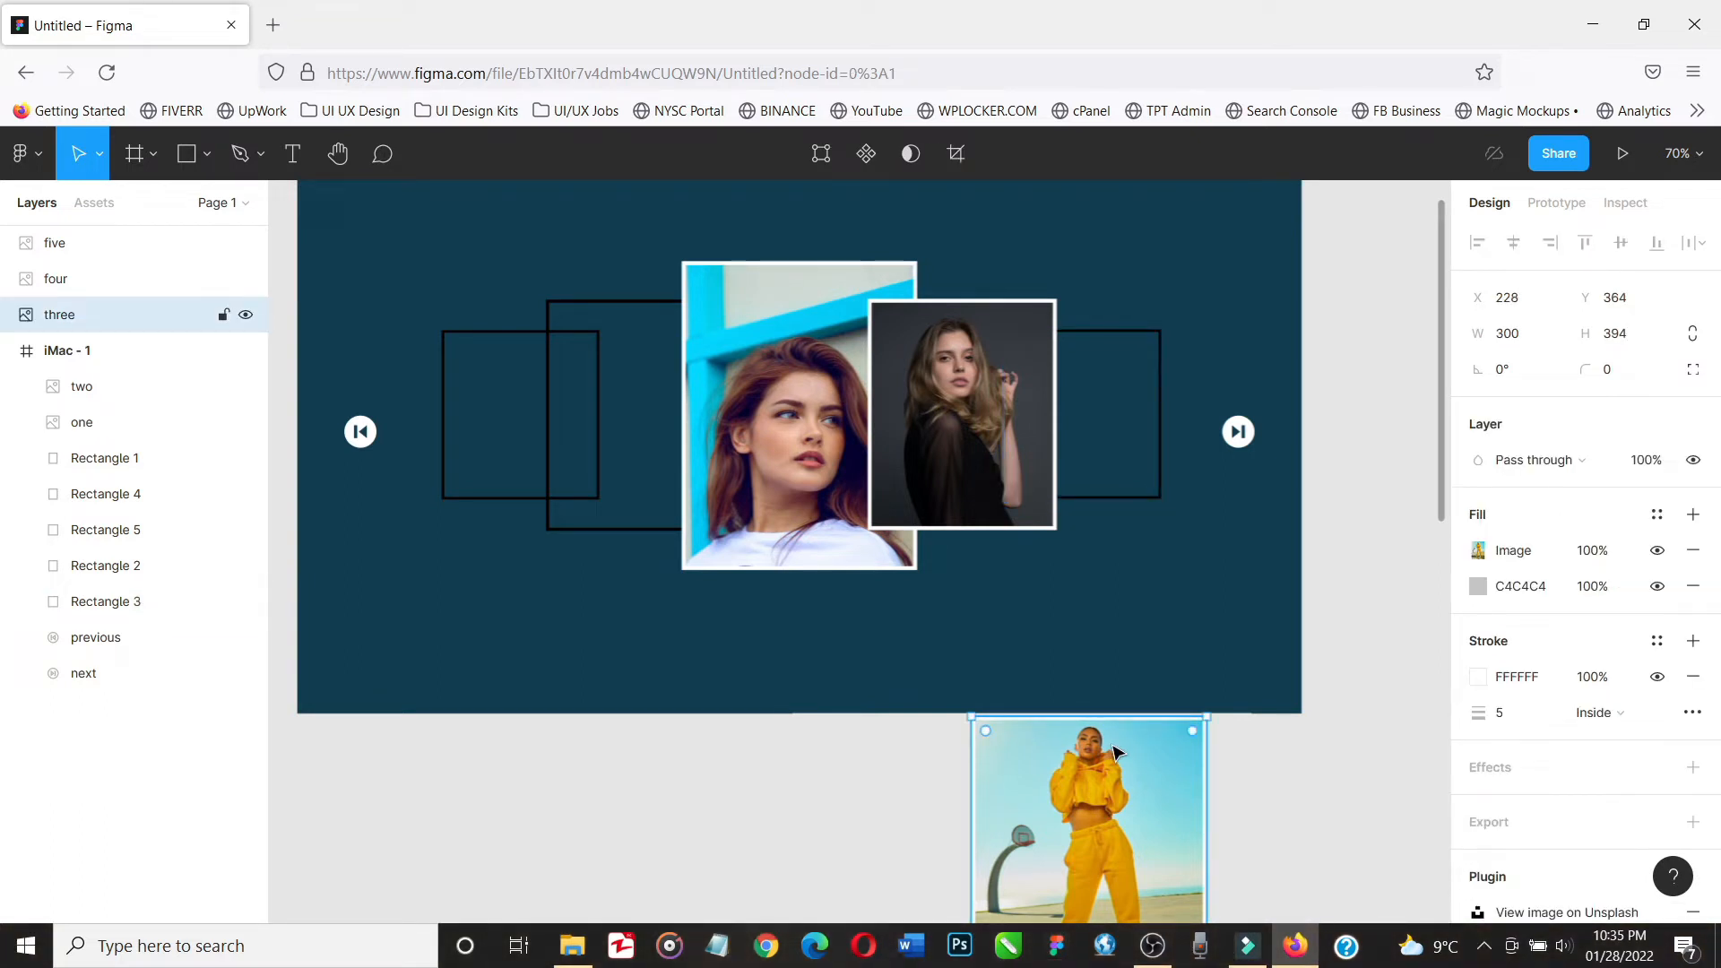
left_click(1534, 341)
type("201")
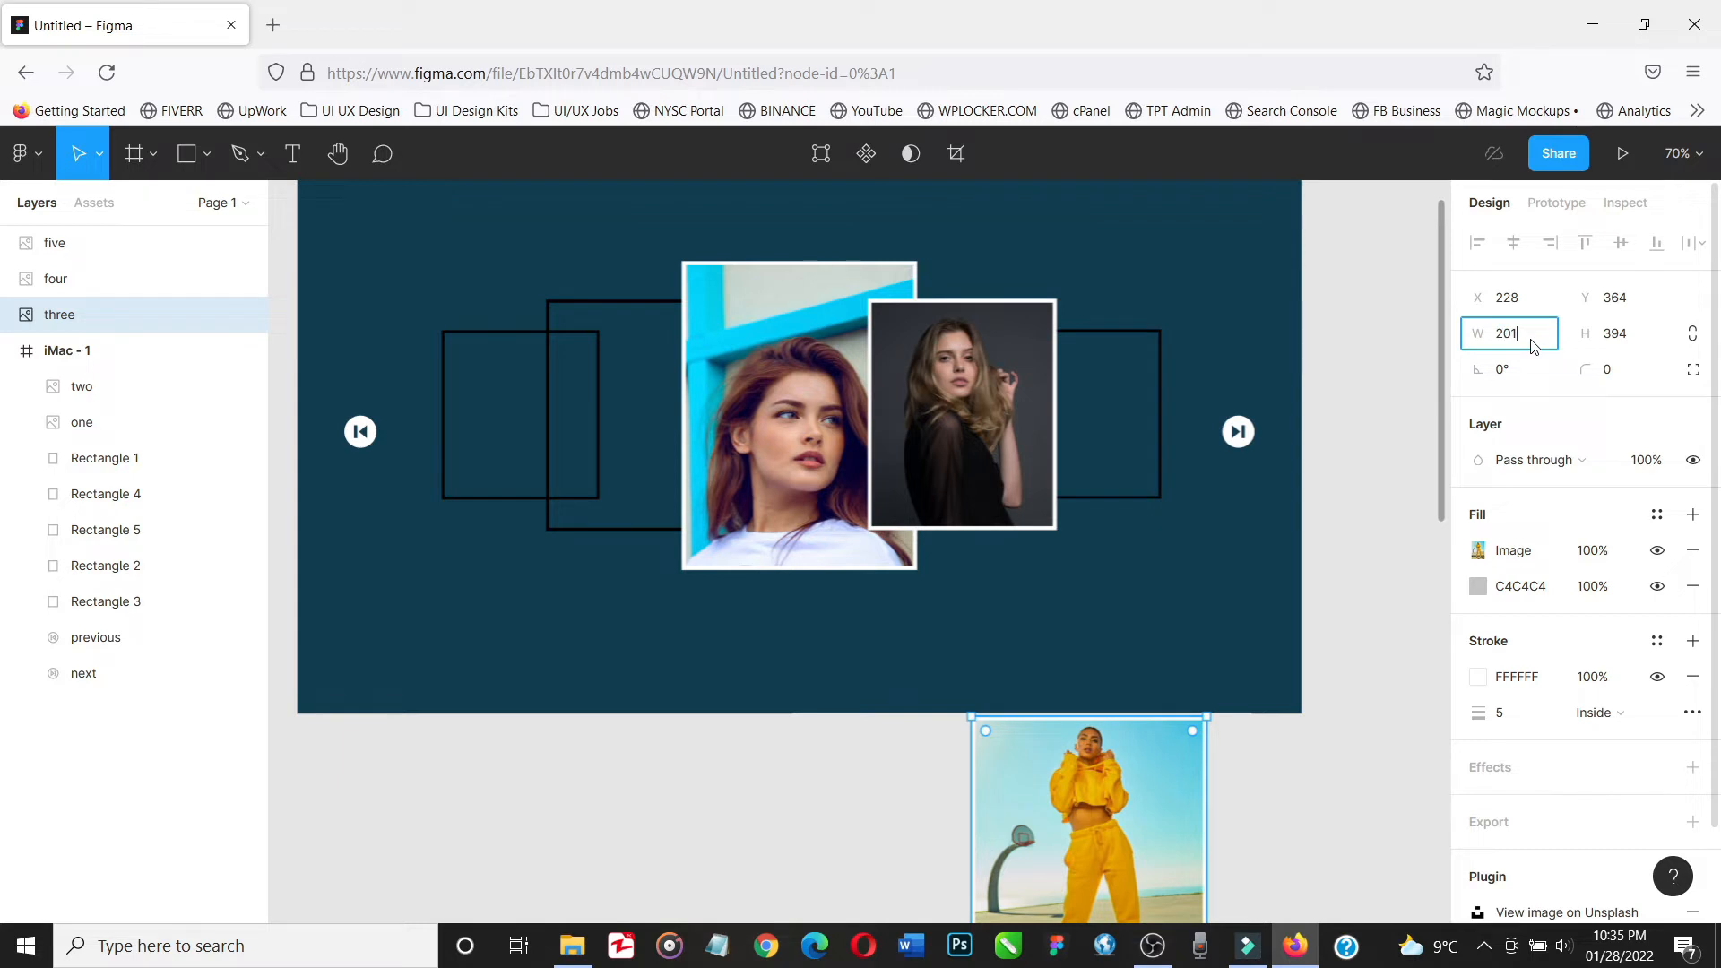
key("Tab")
type("216")
key("Return")
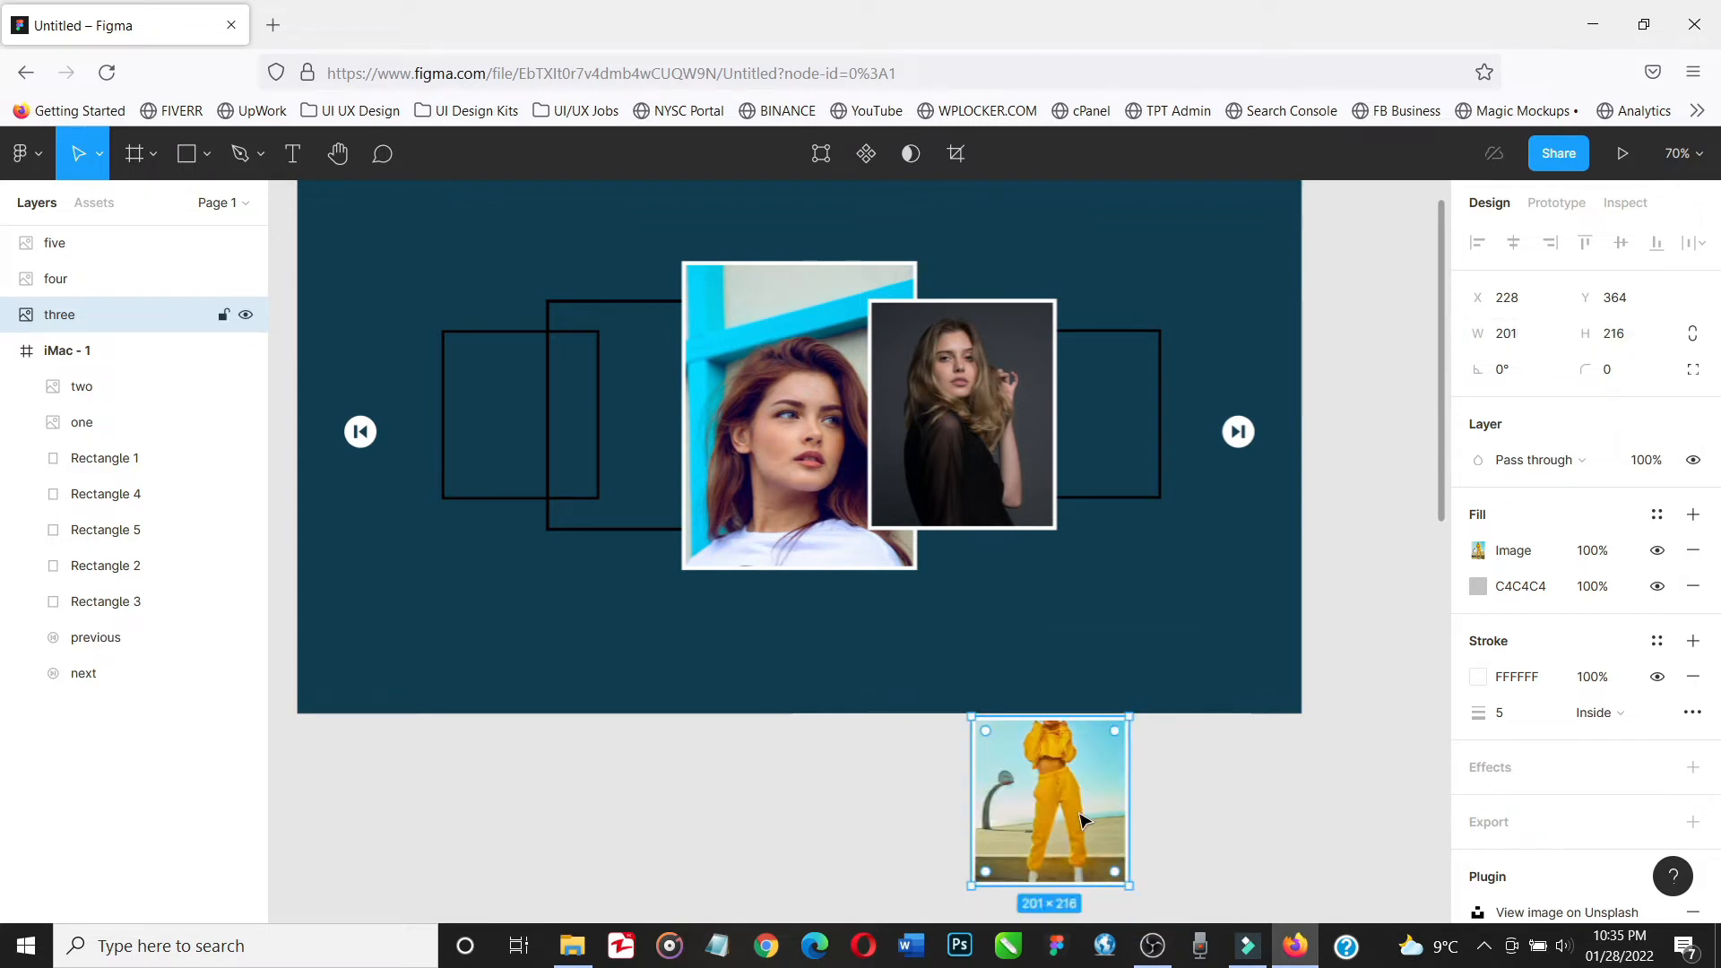
Move photo three into the iMac frame at X 950, Y 395 and set its image fill mode to Crop
left_click_drag(1080, 820, 1152, 565)
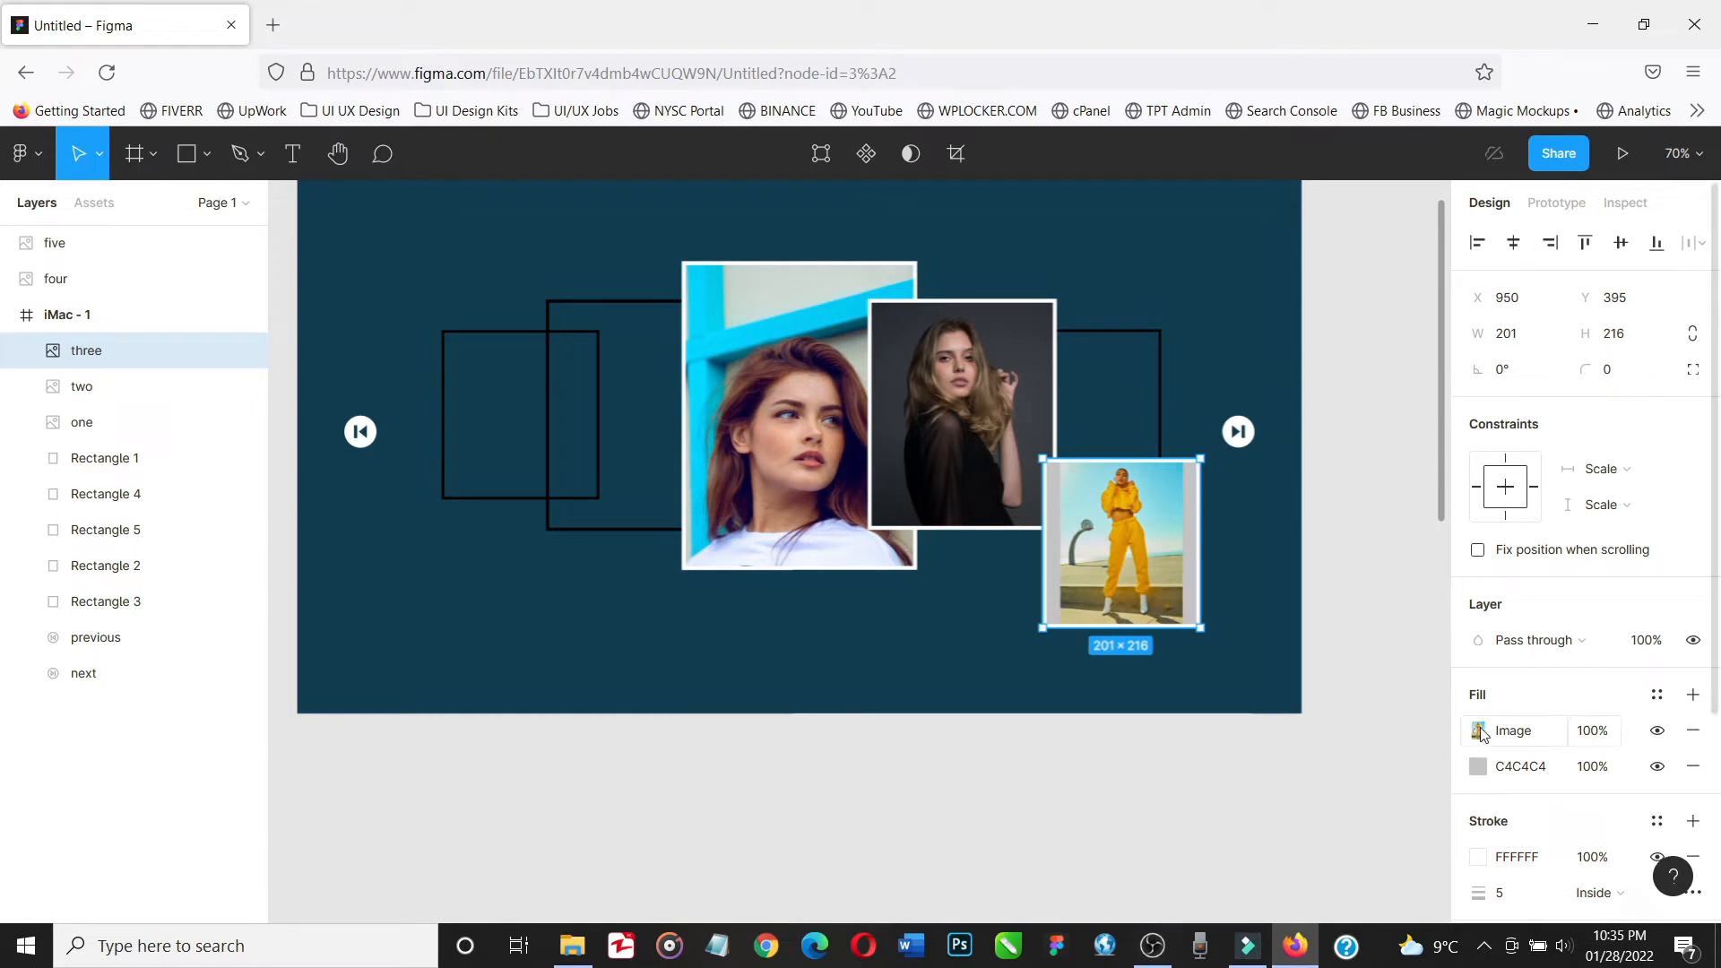
left_click(1479, 730)
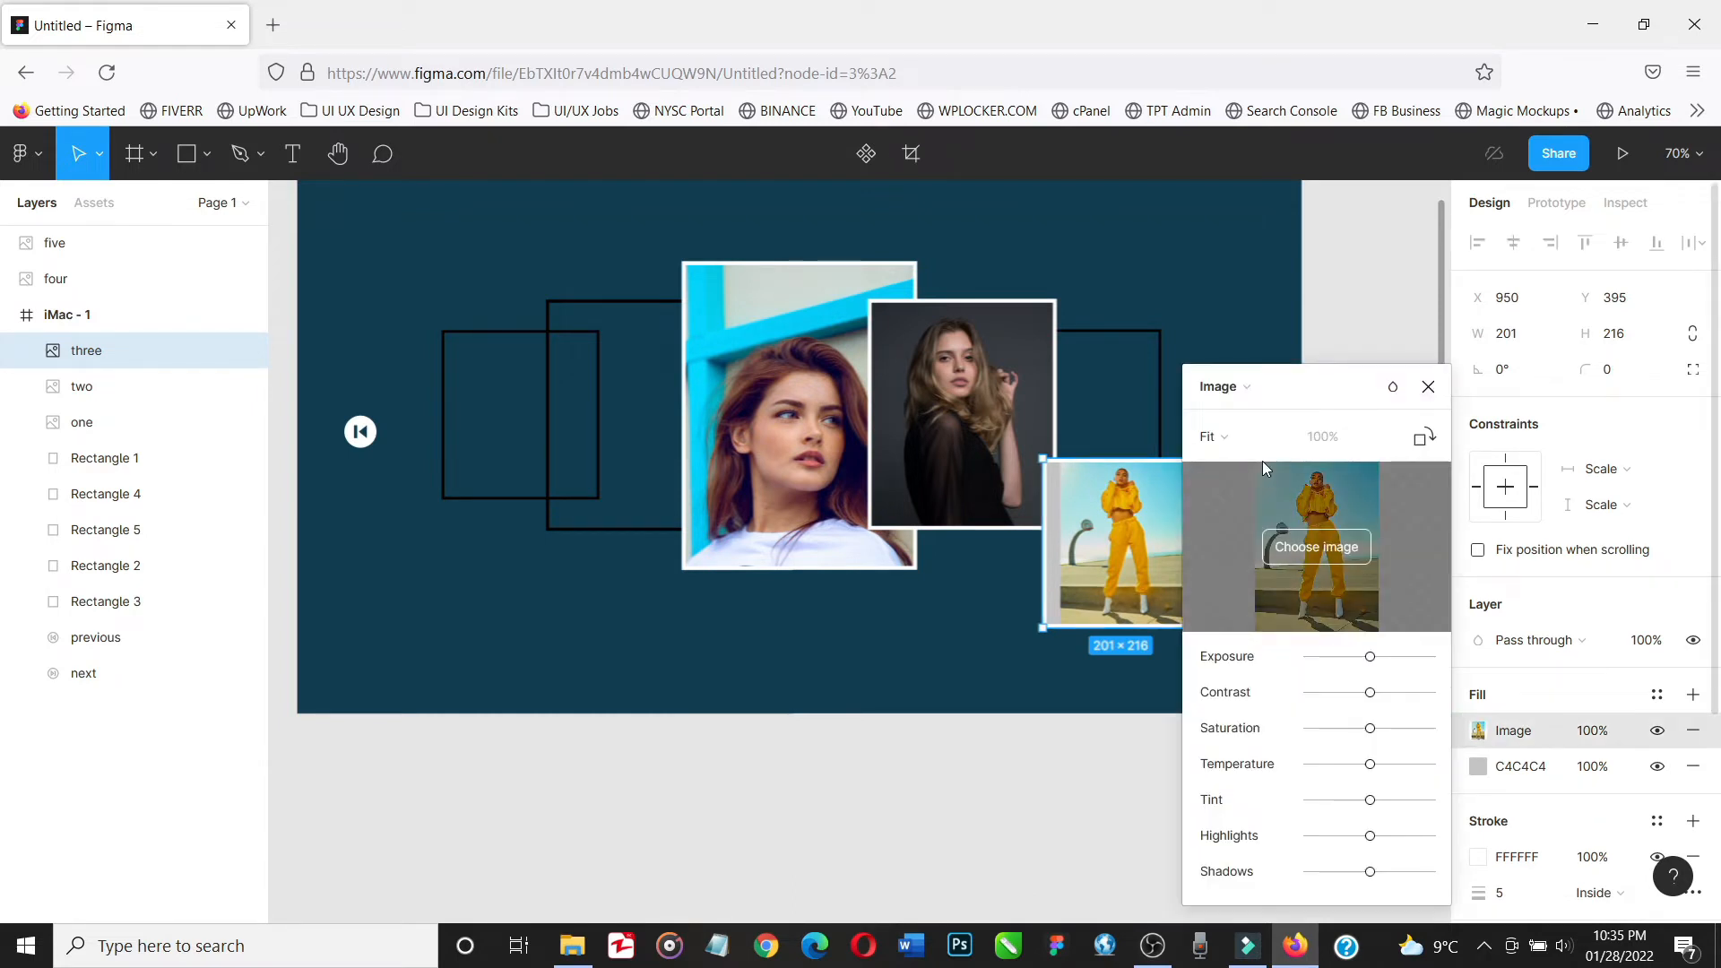
left_click(1215, 438)
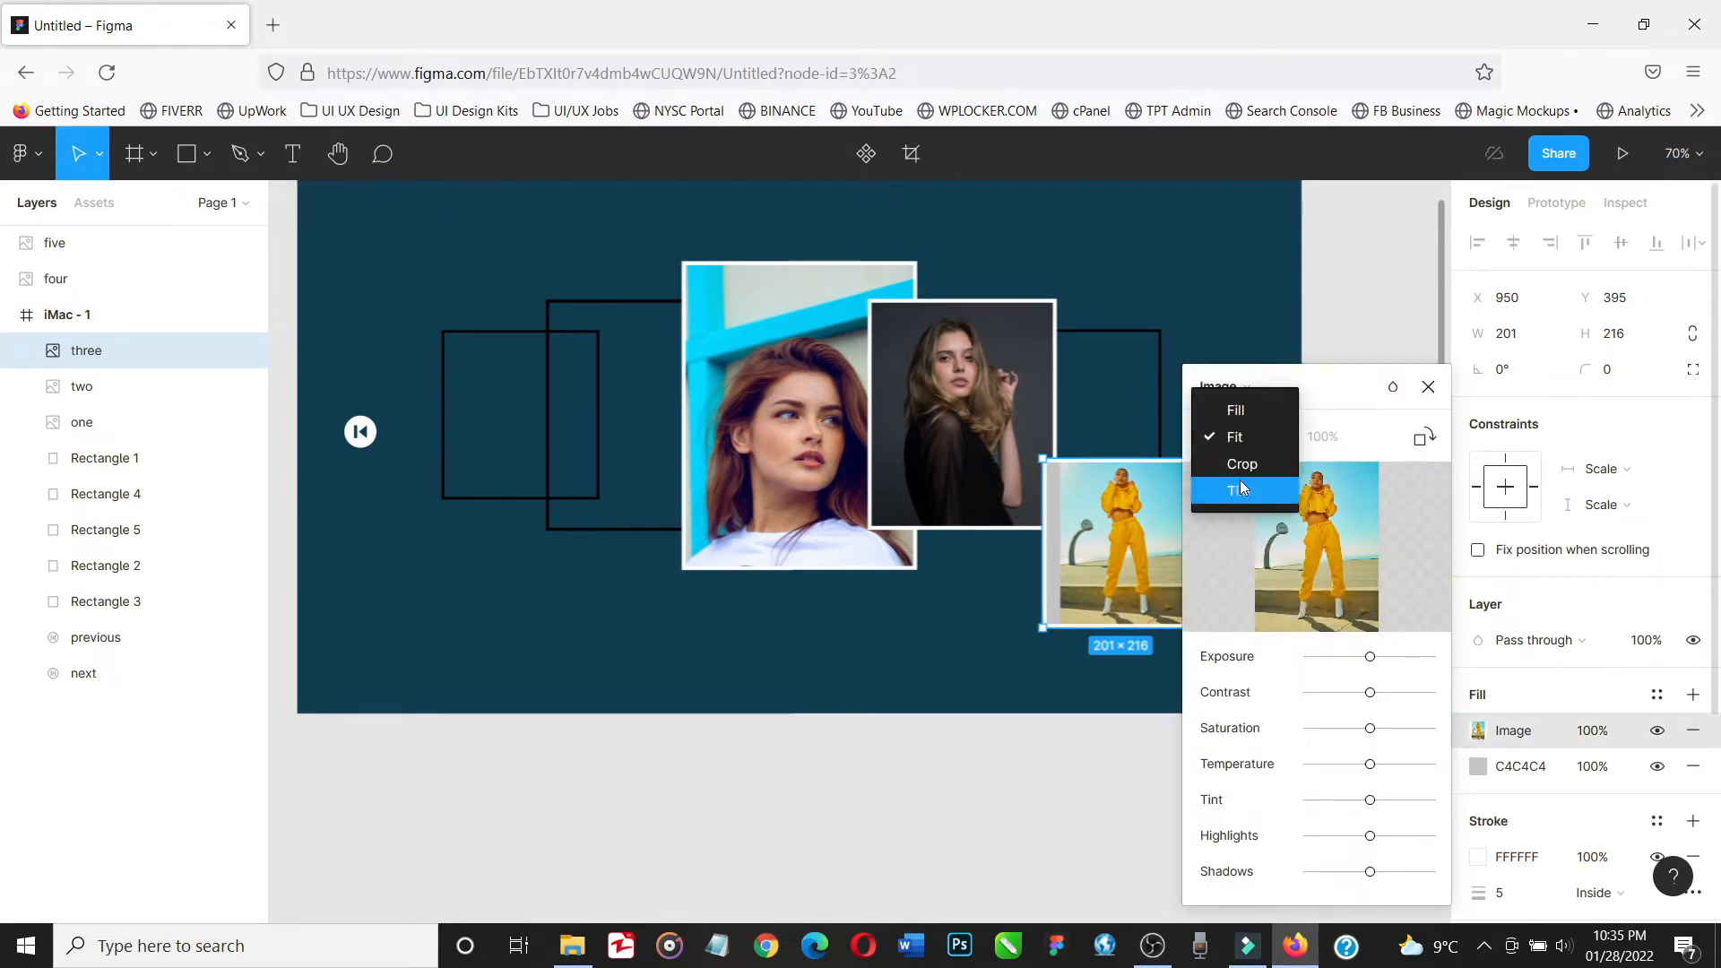
left_click(1243, 416)
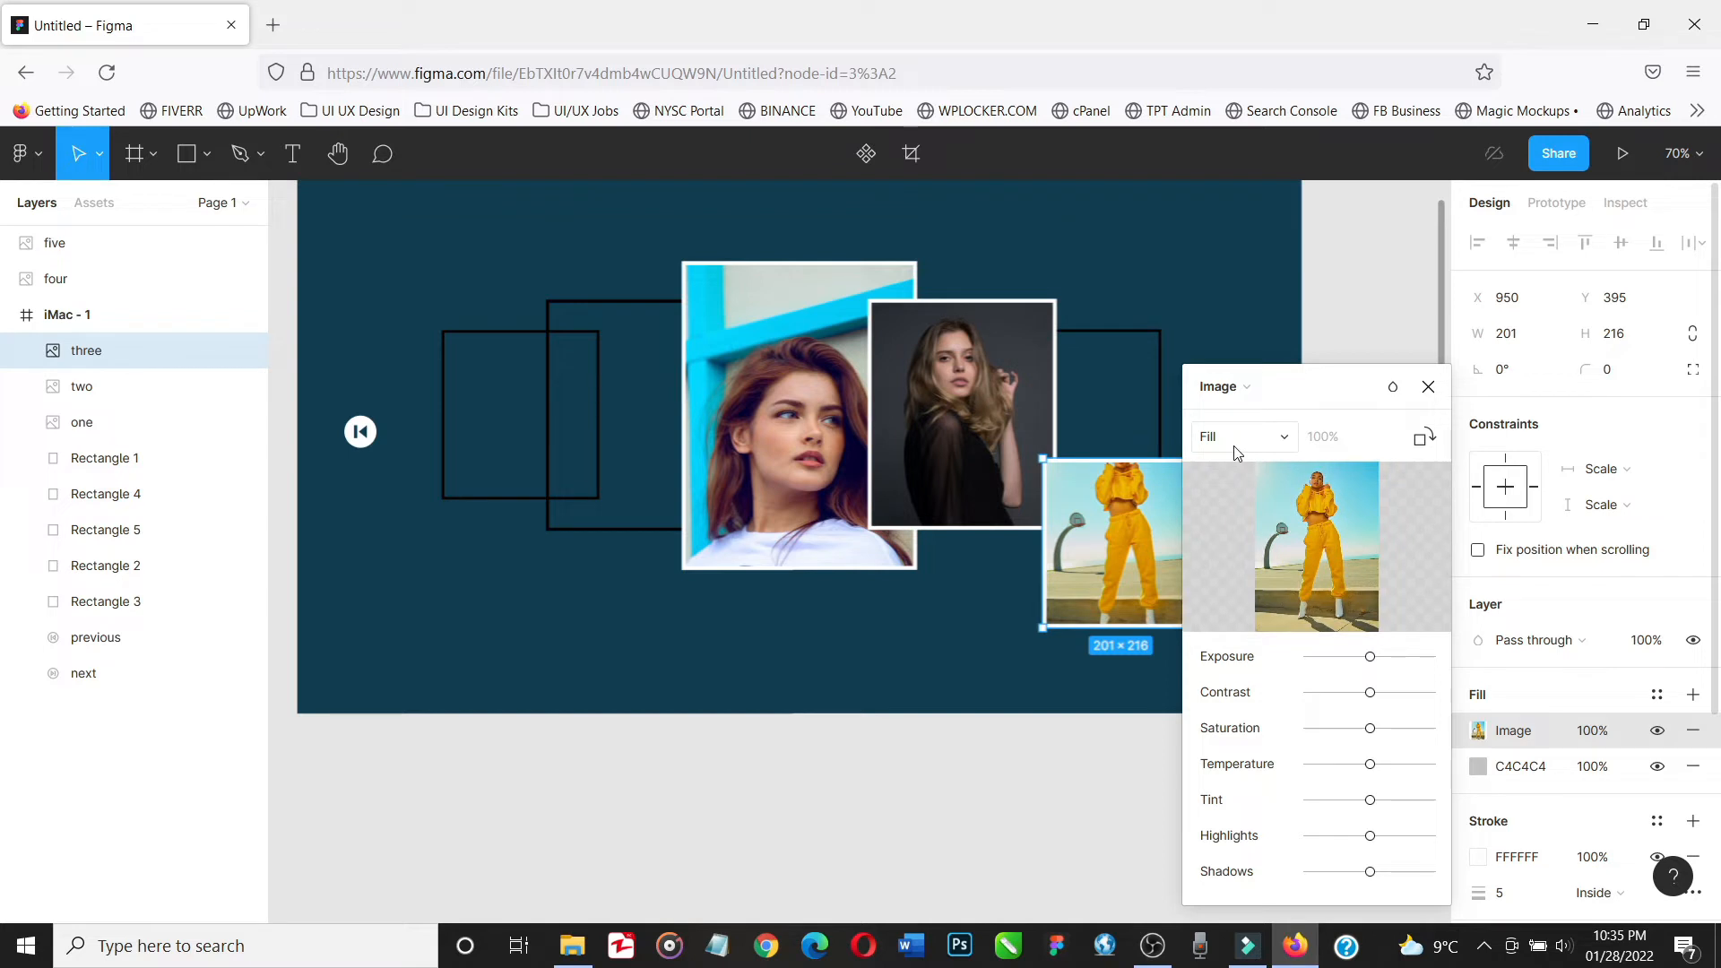
left_click(1273, 445)
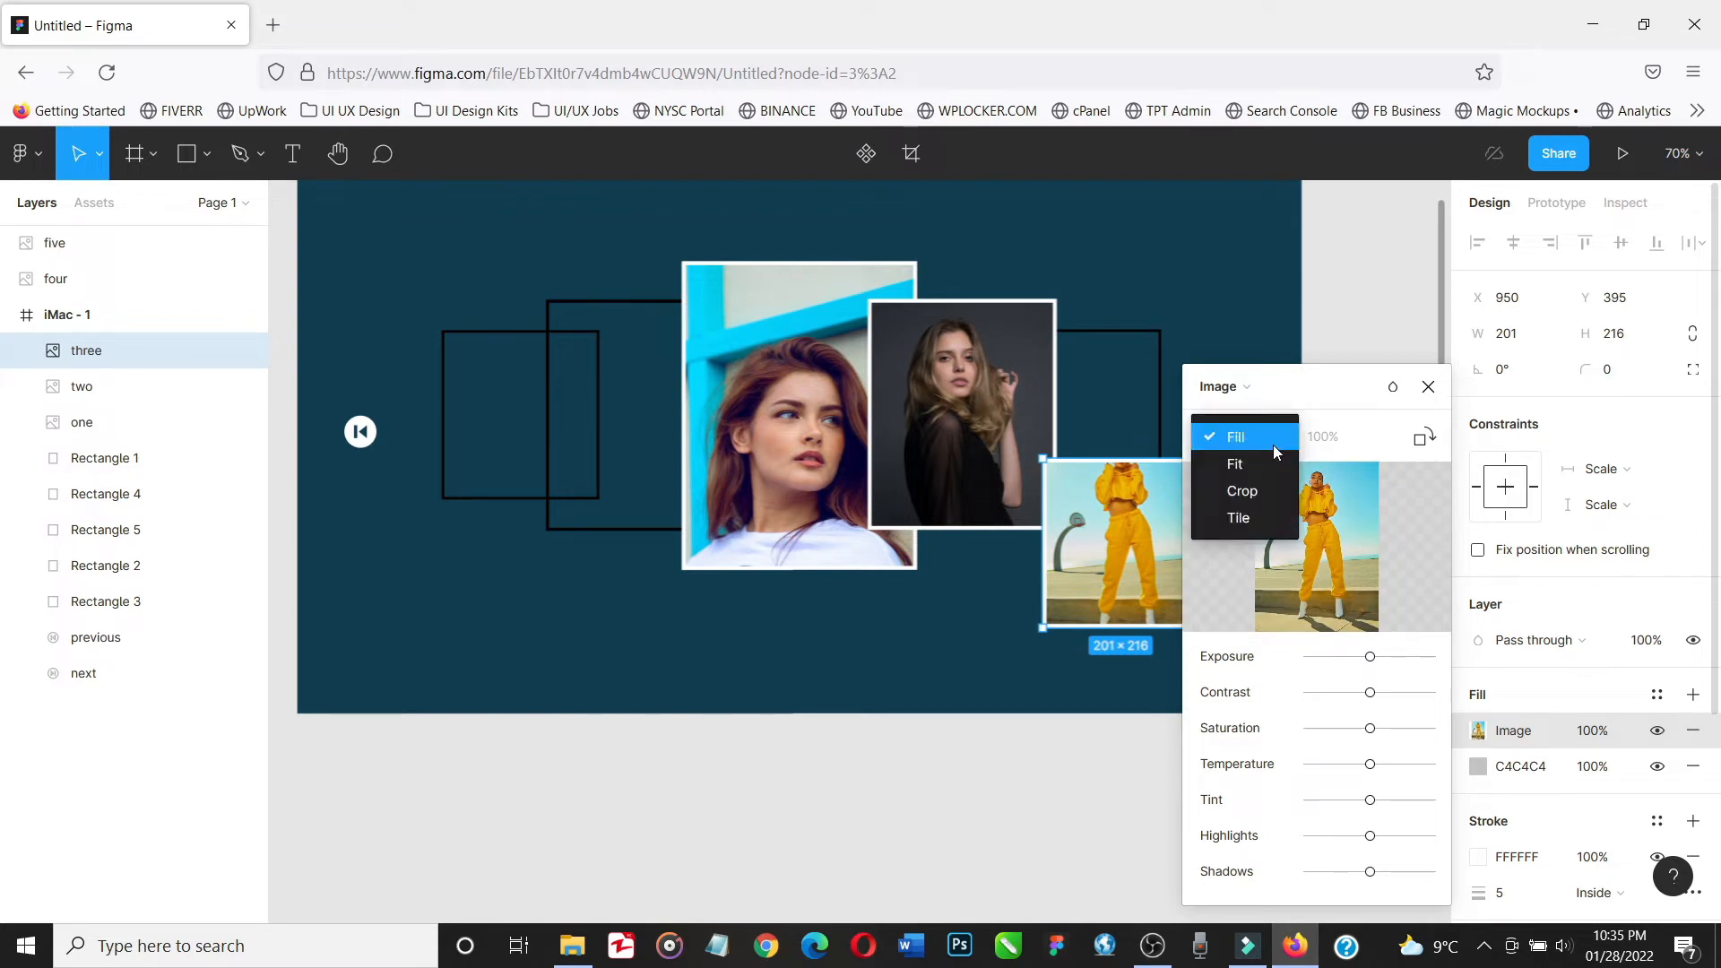
left_click(1257, 493)
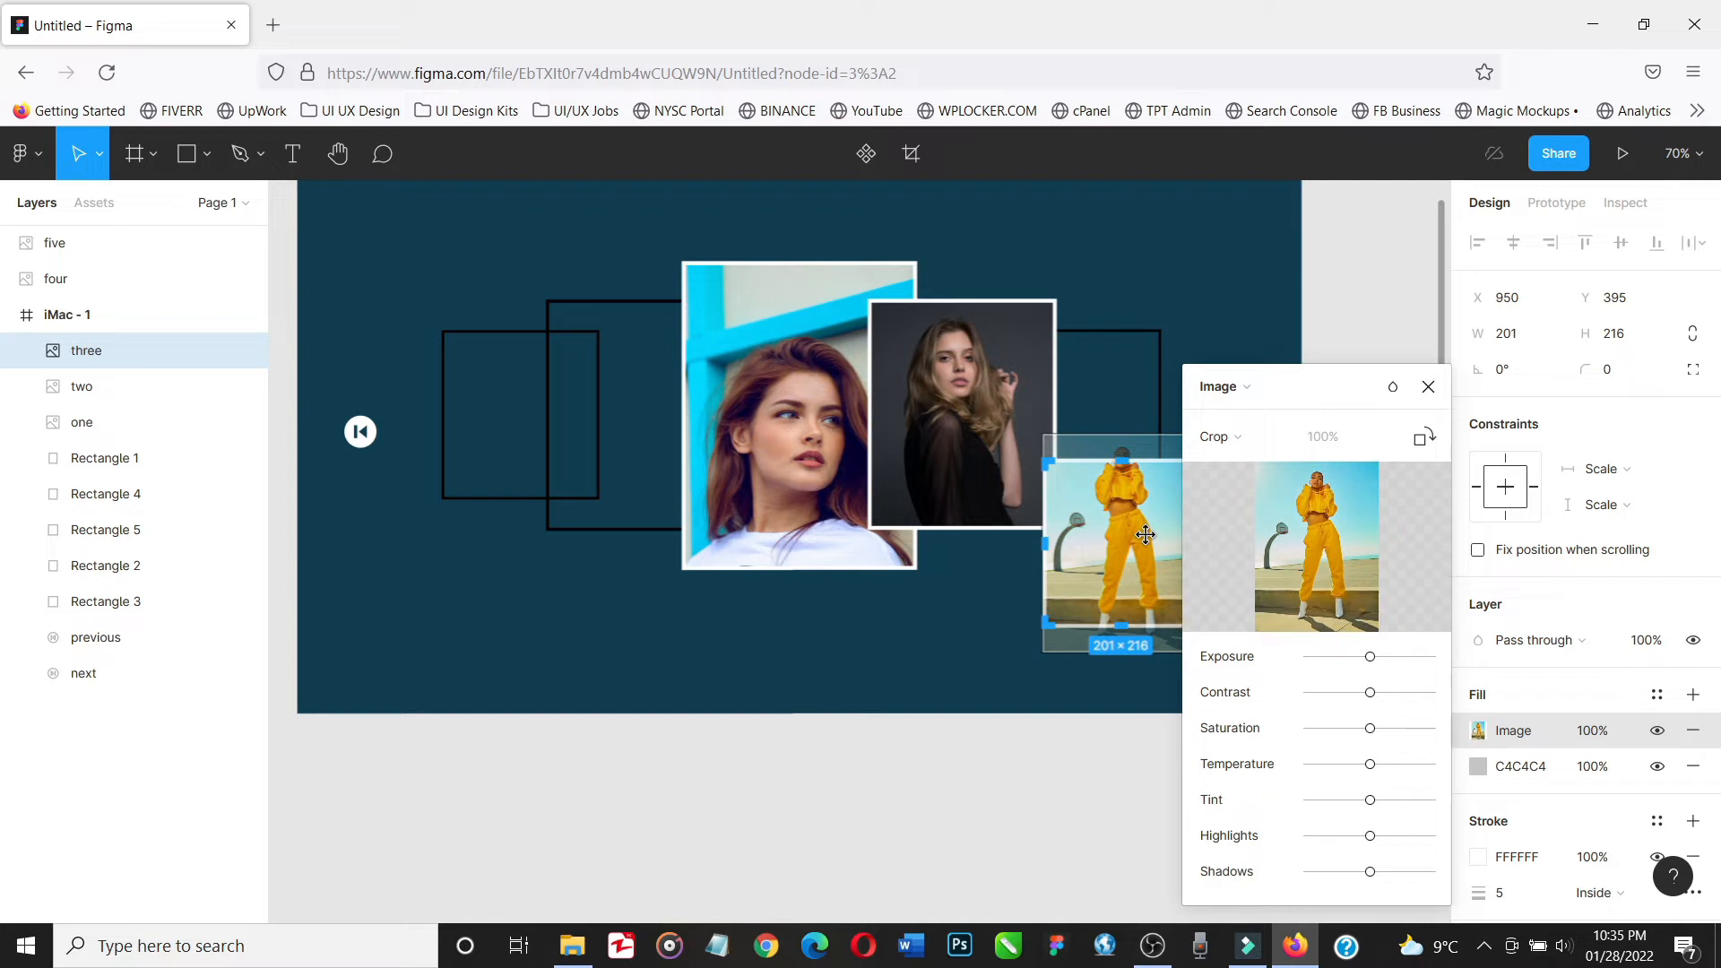
Shift the picture down within photo three's crop until its upper edge meets the rectangle's upper edge, and close the image settings
key("Down")
key("Down")
key("Down")
key("Down")
key("Down")
key("Down")
key("Down")
key("Down")
key("Down")
key("Down")
key("Down")
key("Down")
key("Down")
key("Down")
key("Down")
key("Down")
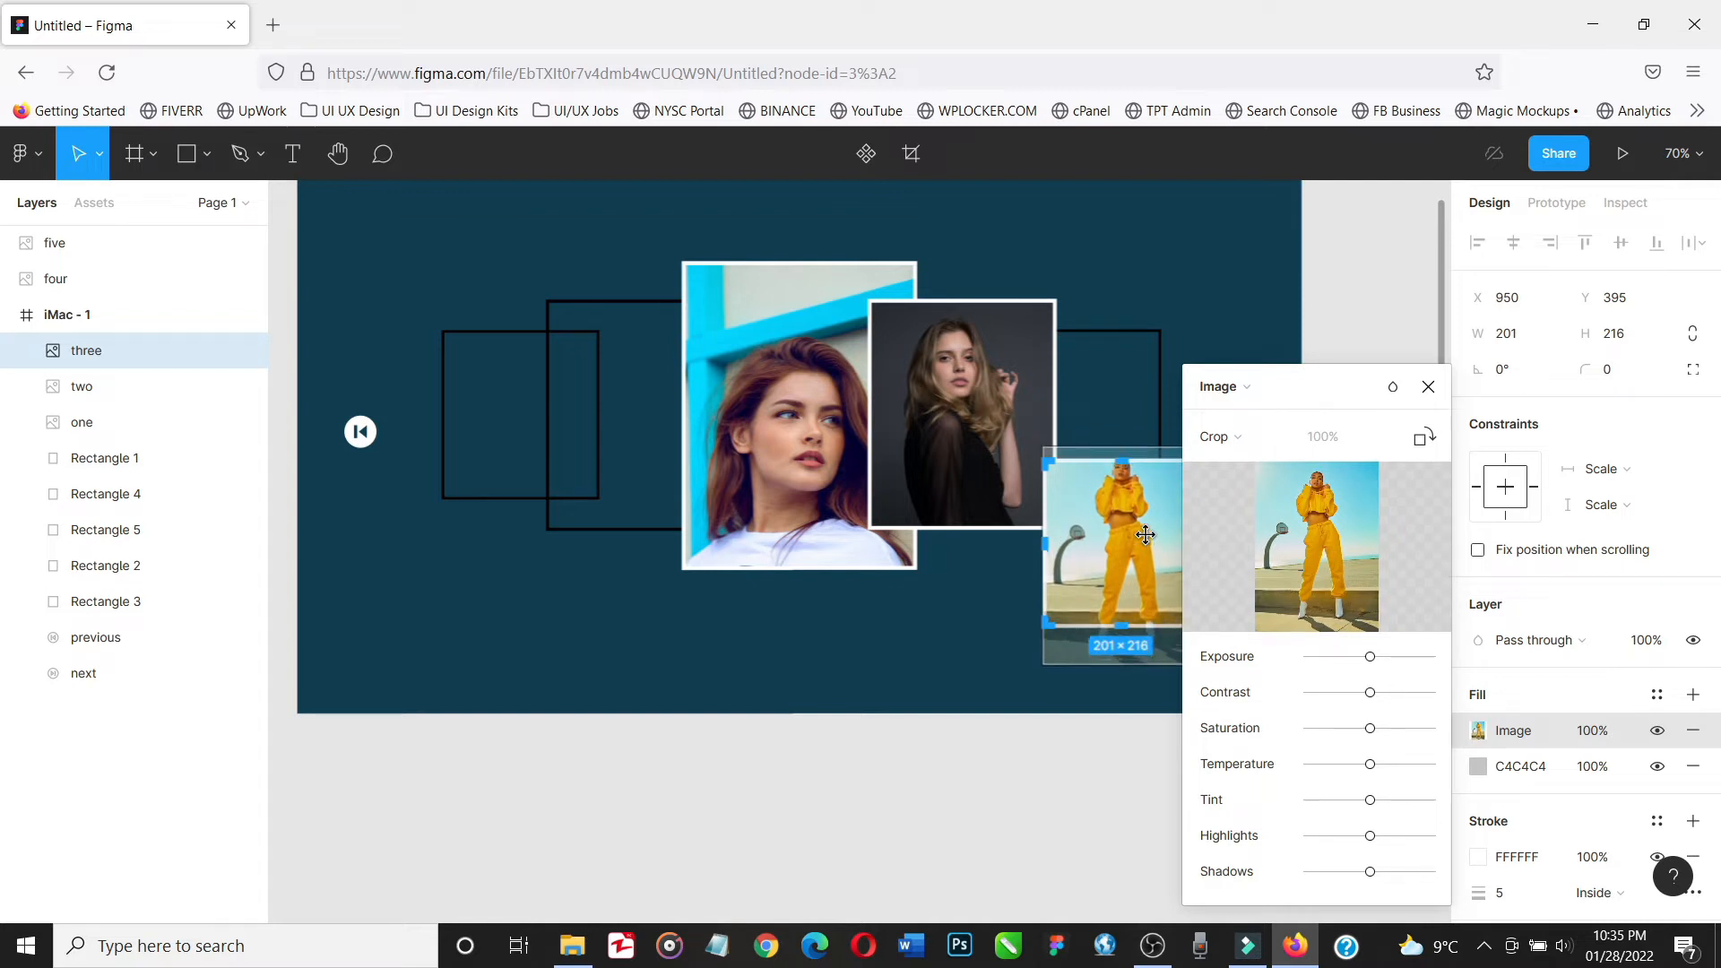
key("Down")
key("Down")
key("Down")
key("Down")
key("Down")
key("Down")
key("Down")
key("Down")
key("Down")
key("Down")
key("Down")
key("Down")
key("Down")
key("Down")
key("Down")
key("Down")
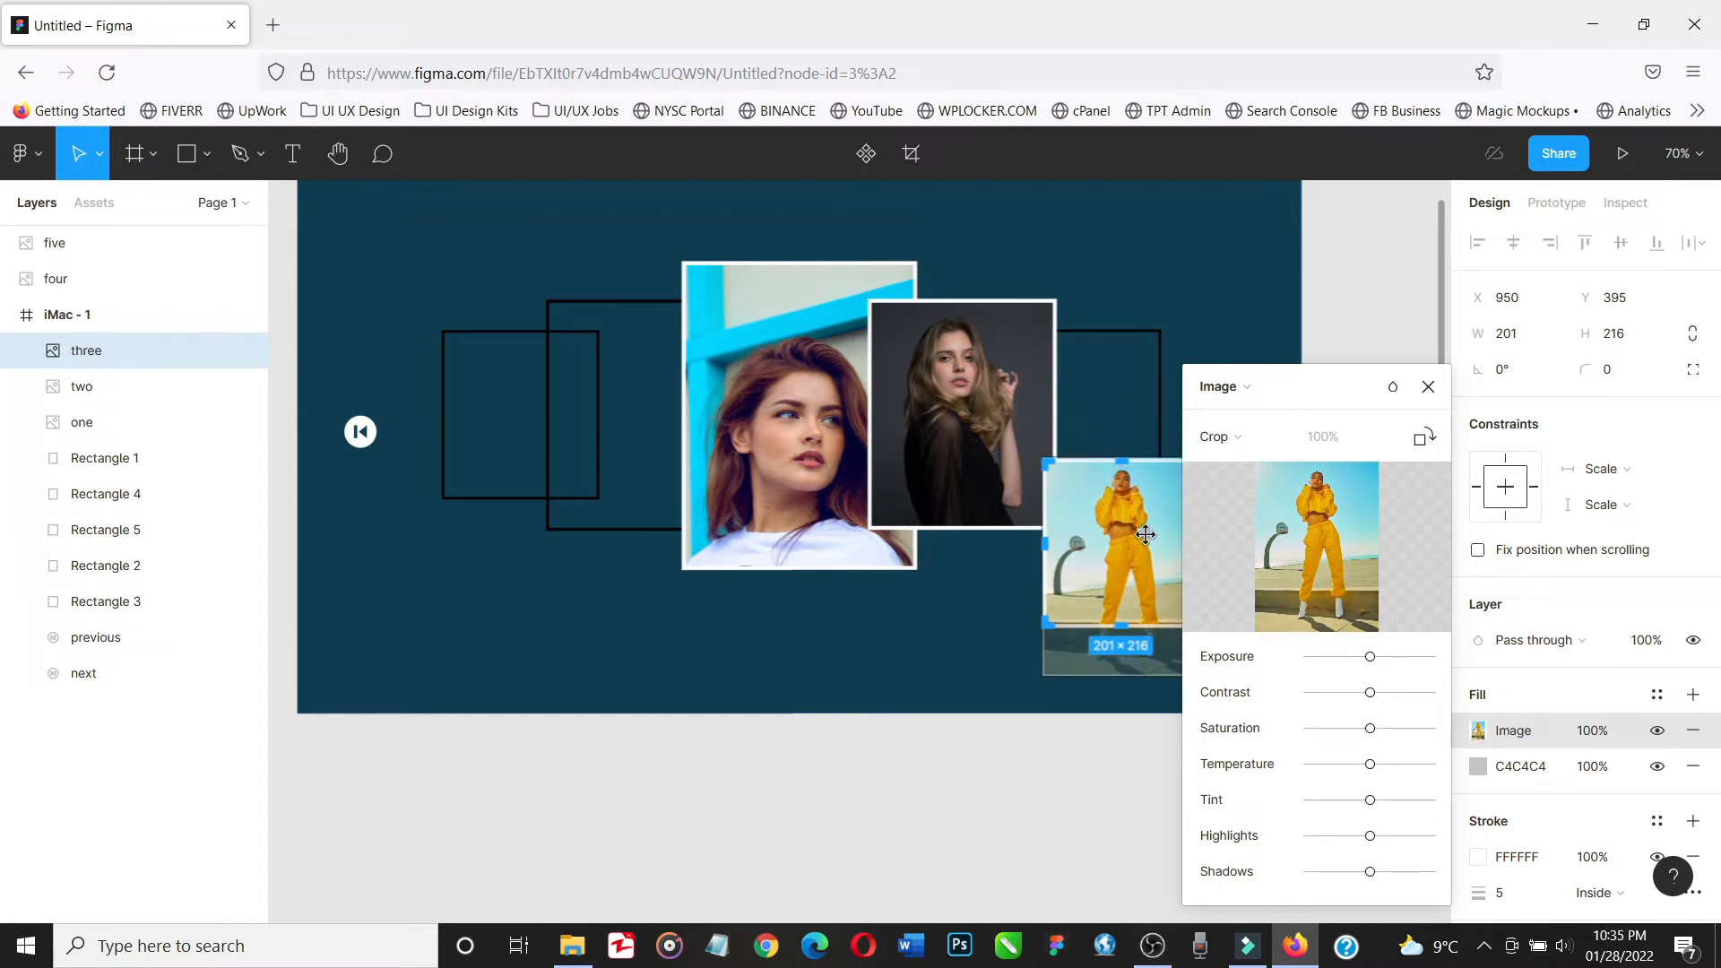
left_click(1428, 388)
Place the cropped photo three over Rectangle 3, the small placeholder nearest the next icon, and deselect it
left_click_drag(1143, 547, 1107, 423)
left_click(1067, 823)
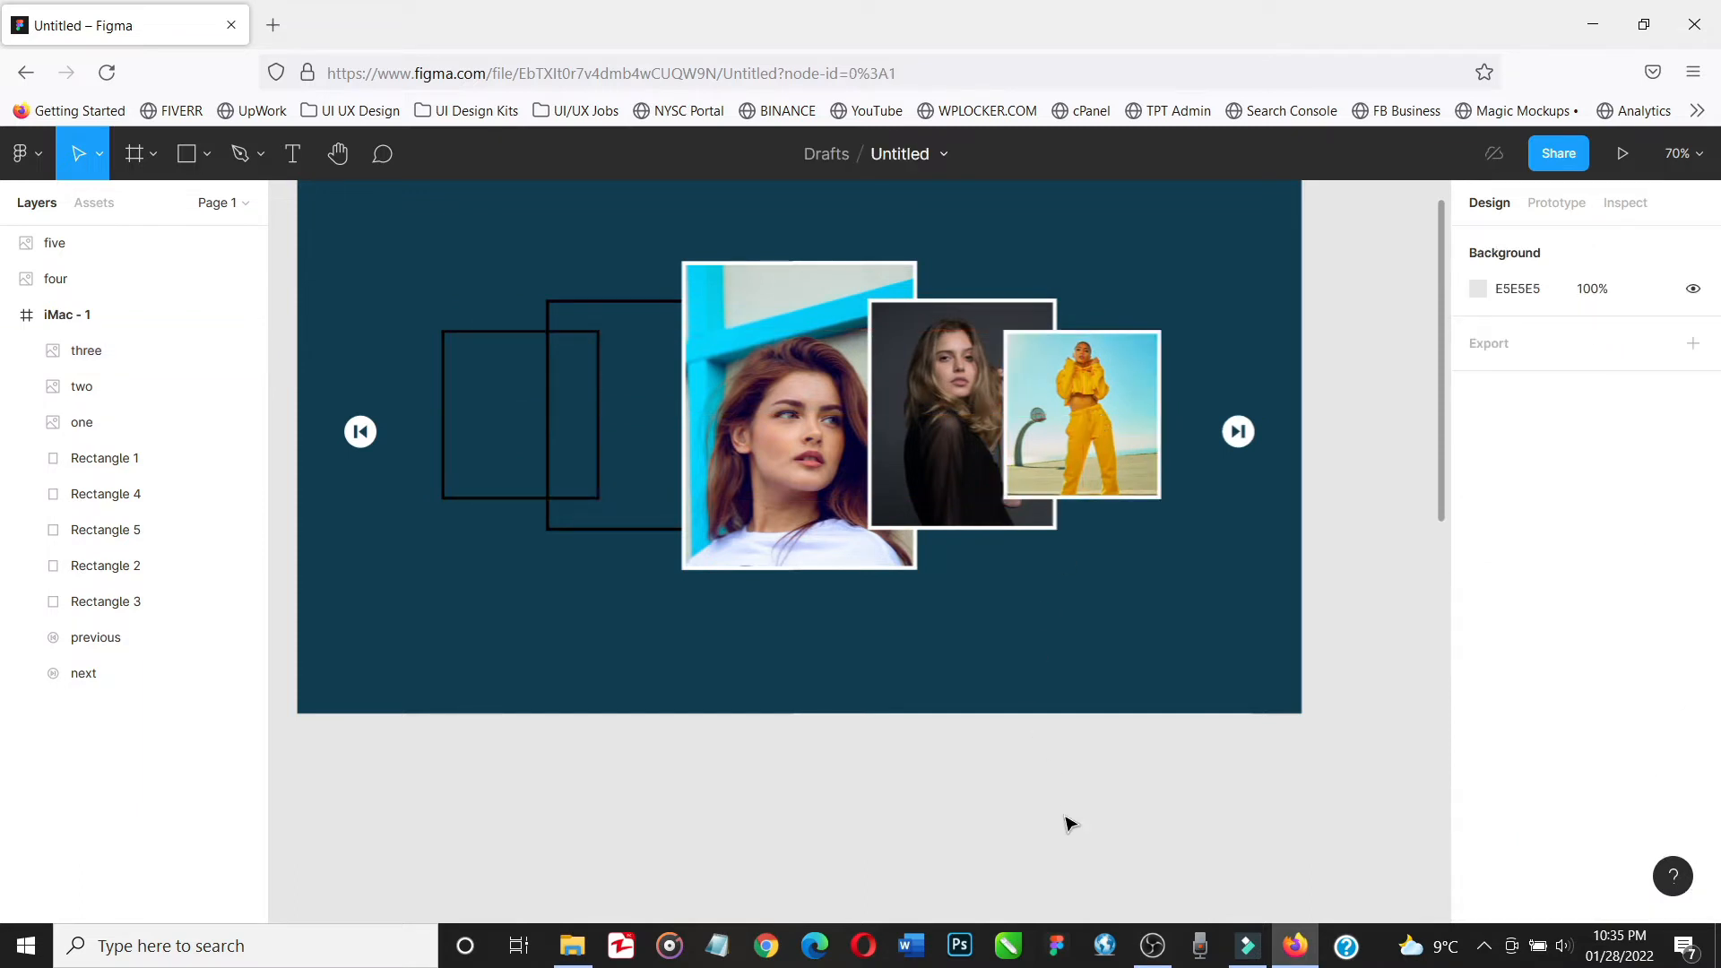
Move photo four, the blonde woman, into the iMac frame below the previous-side placeholders, at X 235, Y 434
scroll(1067, 823, "down", 8)
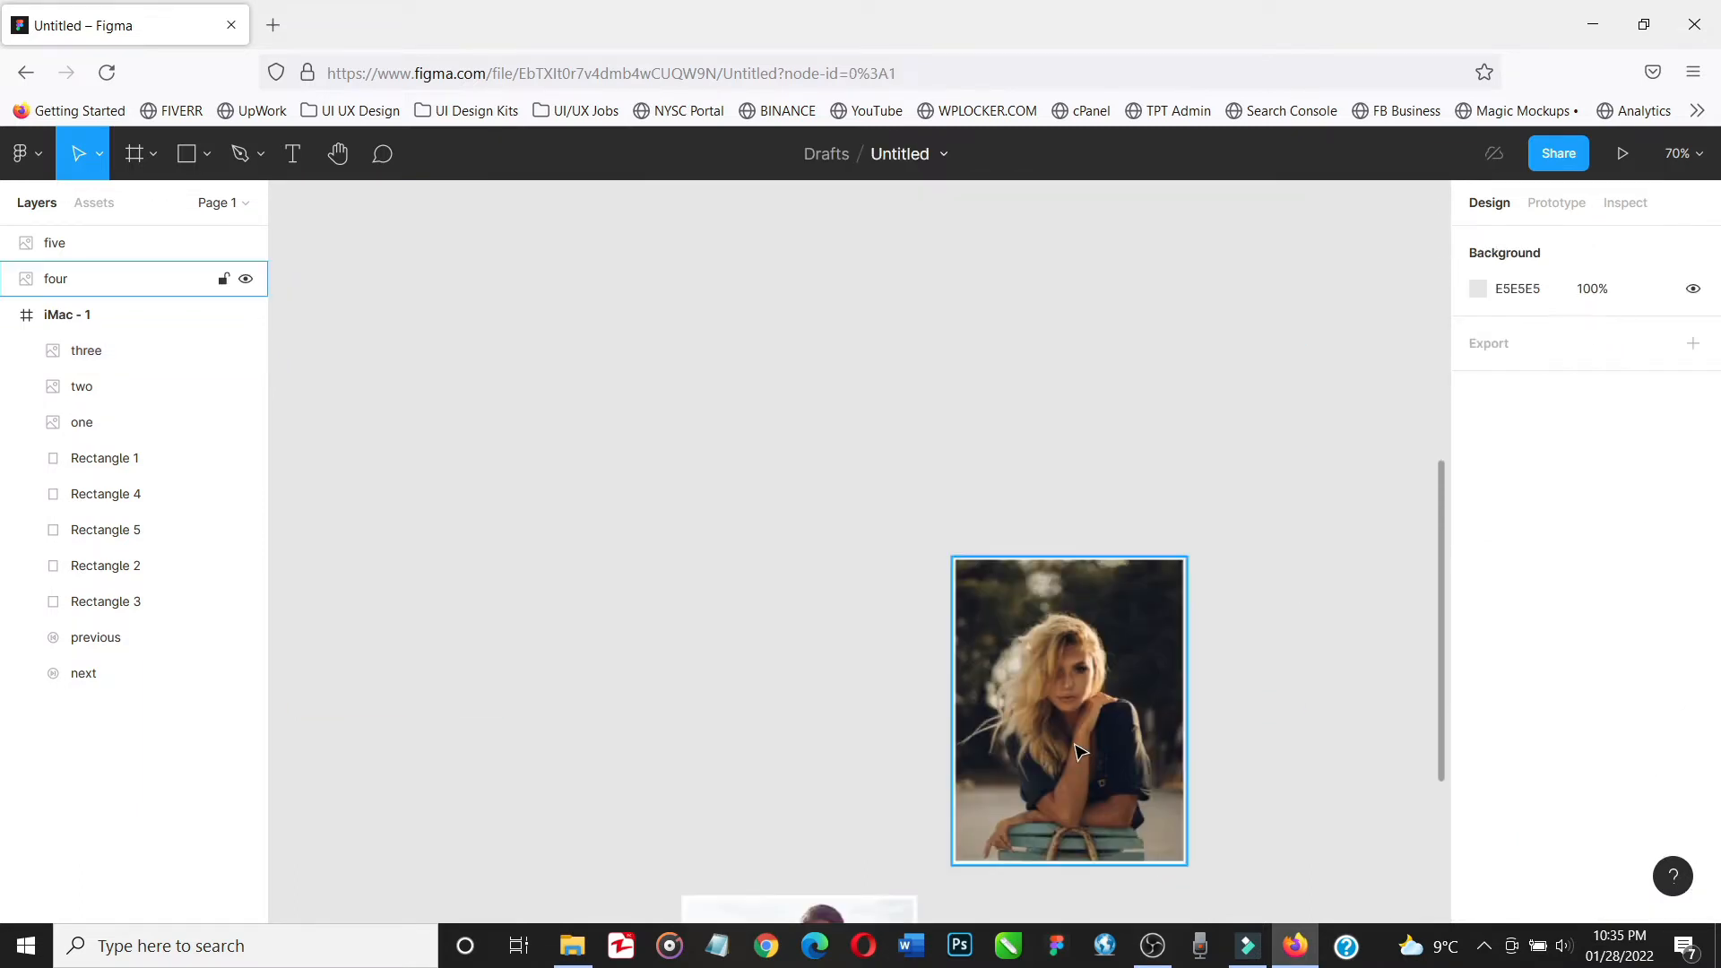
left_click(1081, 751)
left_click_drag(908, 651, 636, 431)
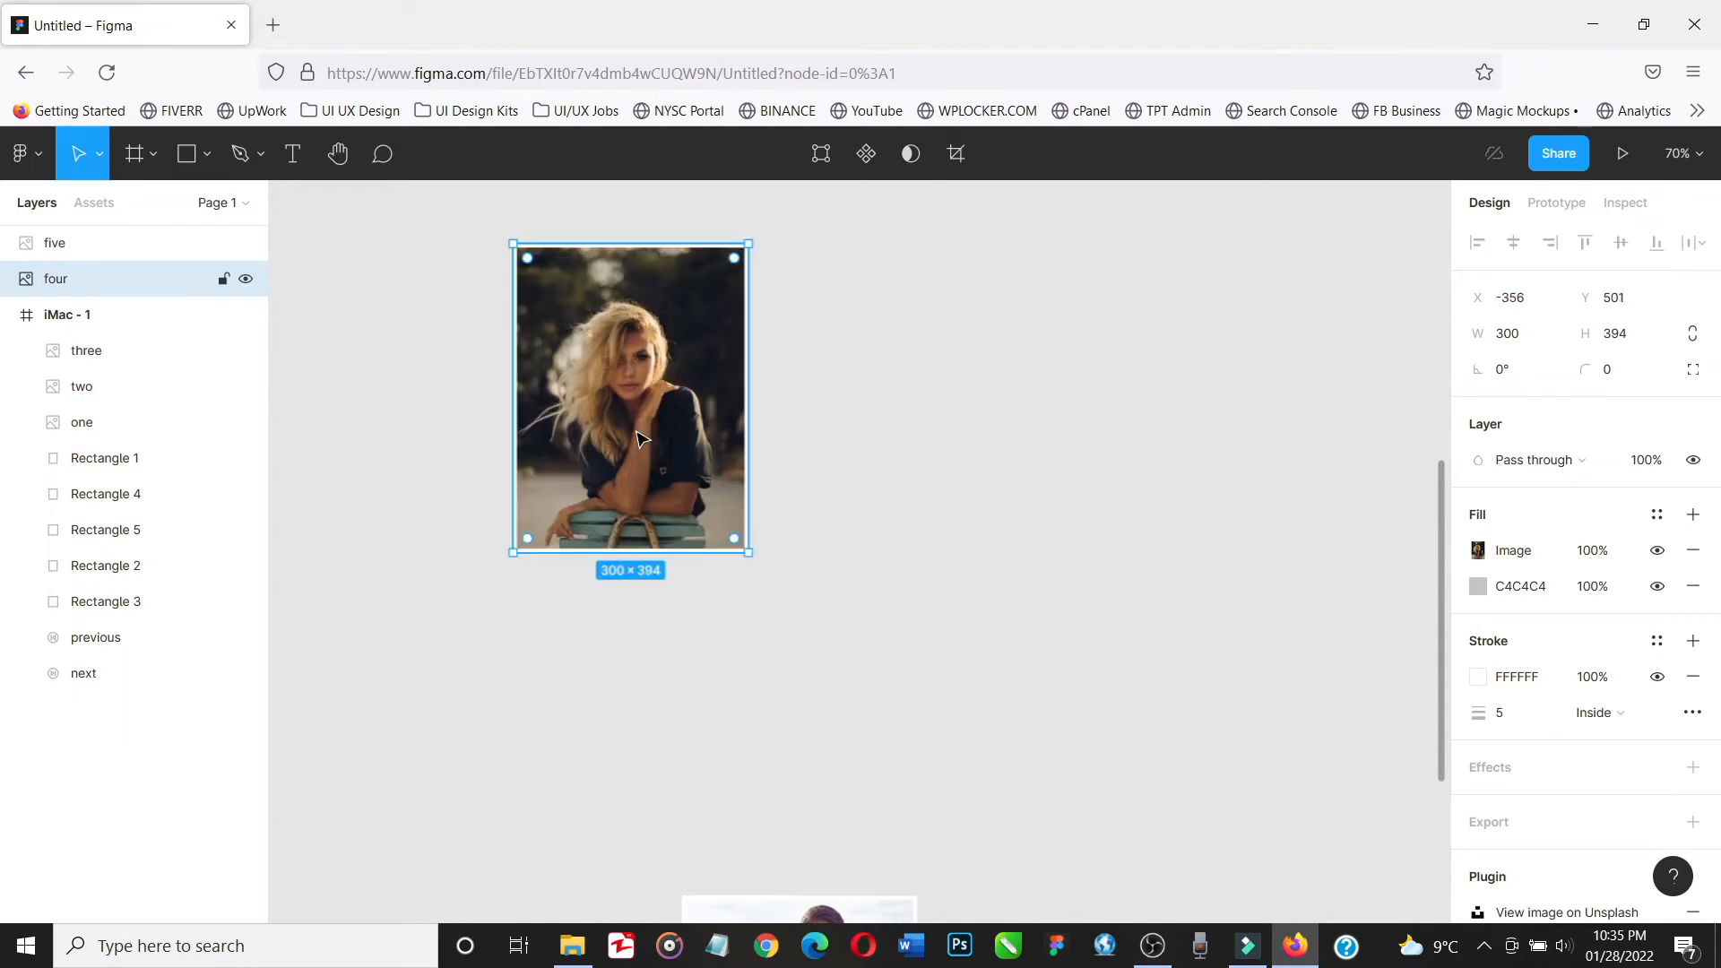
scroll(636, 431, "up", 4)
scroll(636, 432, "left", 1)
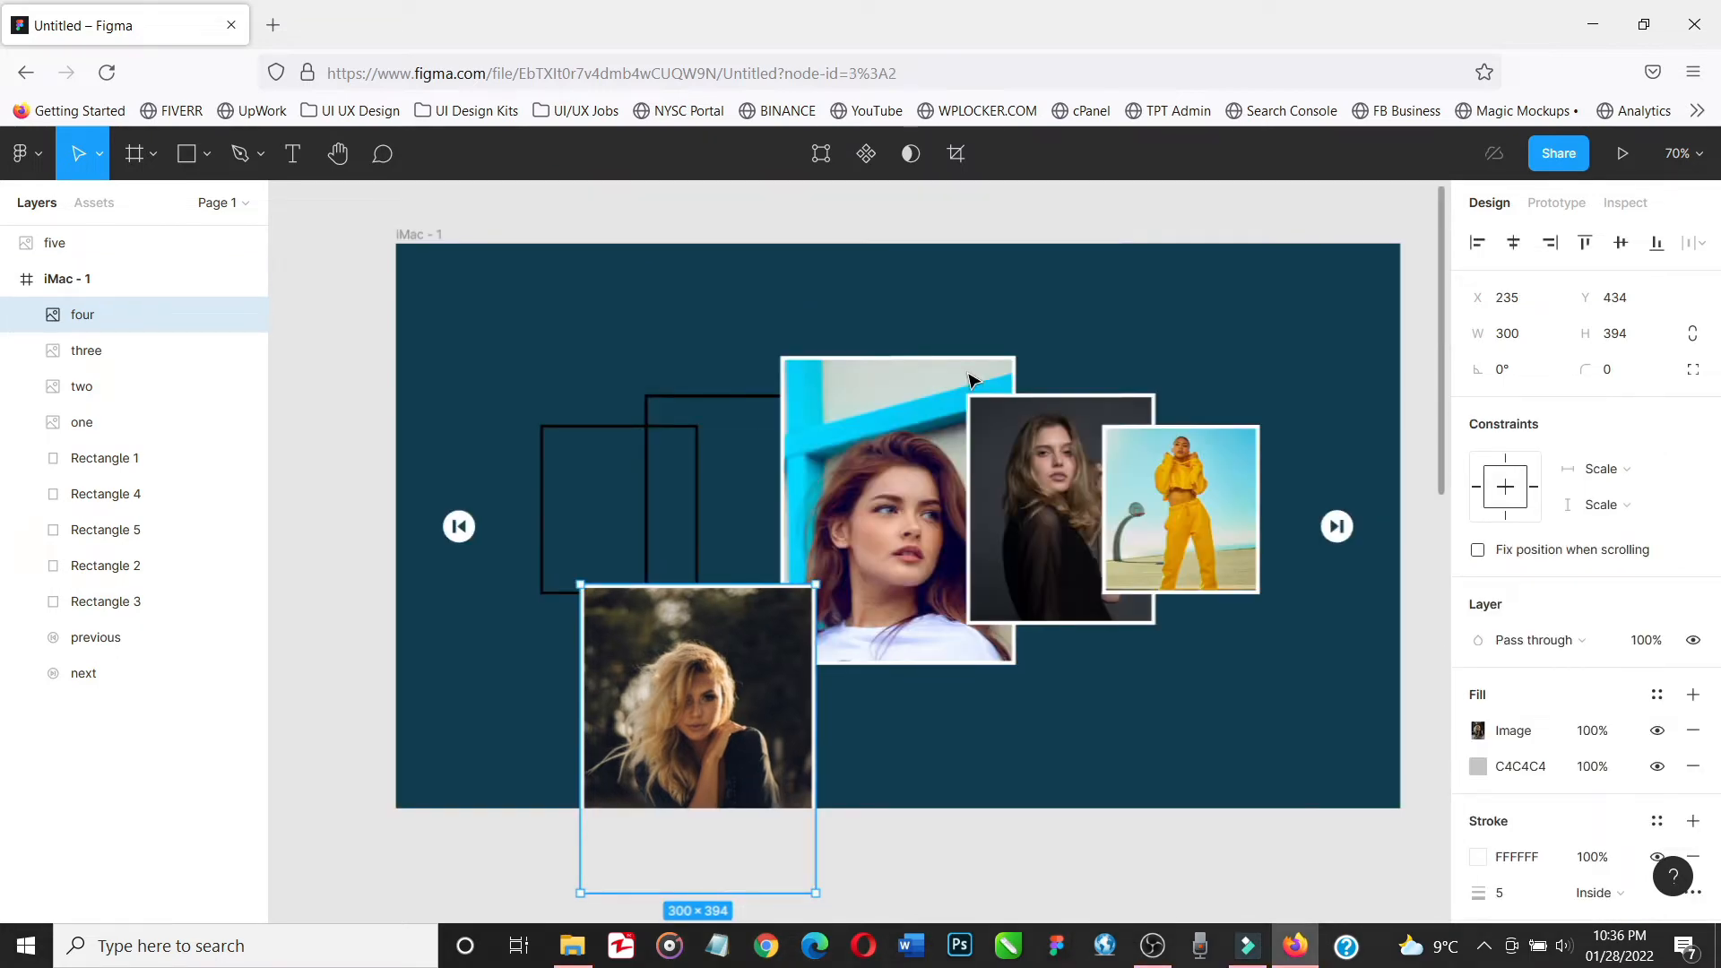
Resize photo four to 241 × 295 and place it over the larger previous-side placeholder at X 317, Y 191
left_click(732, 394)
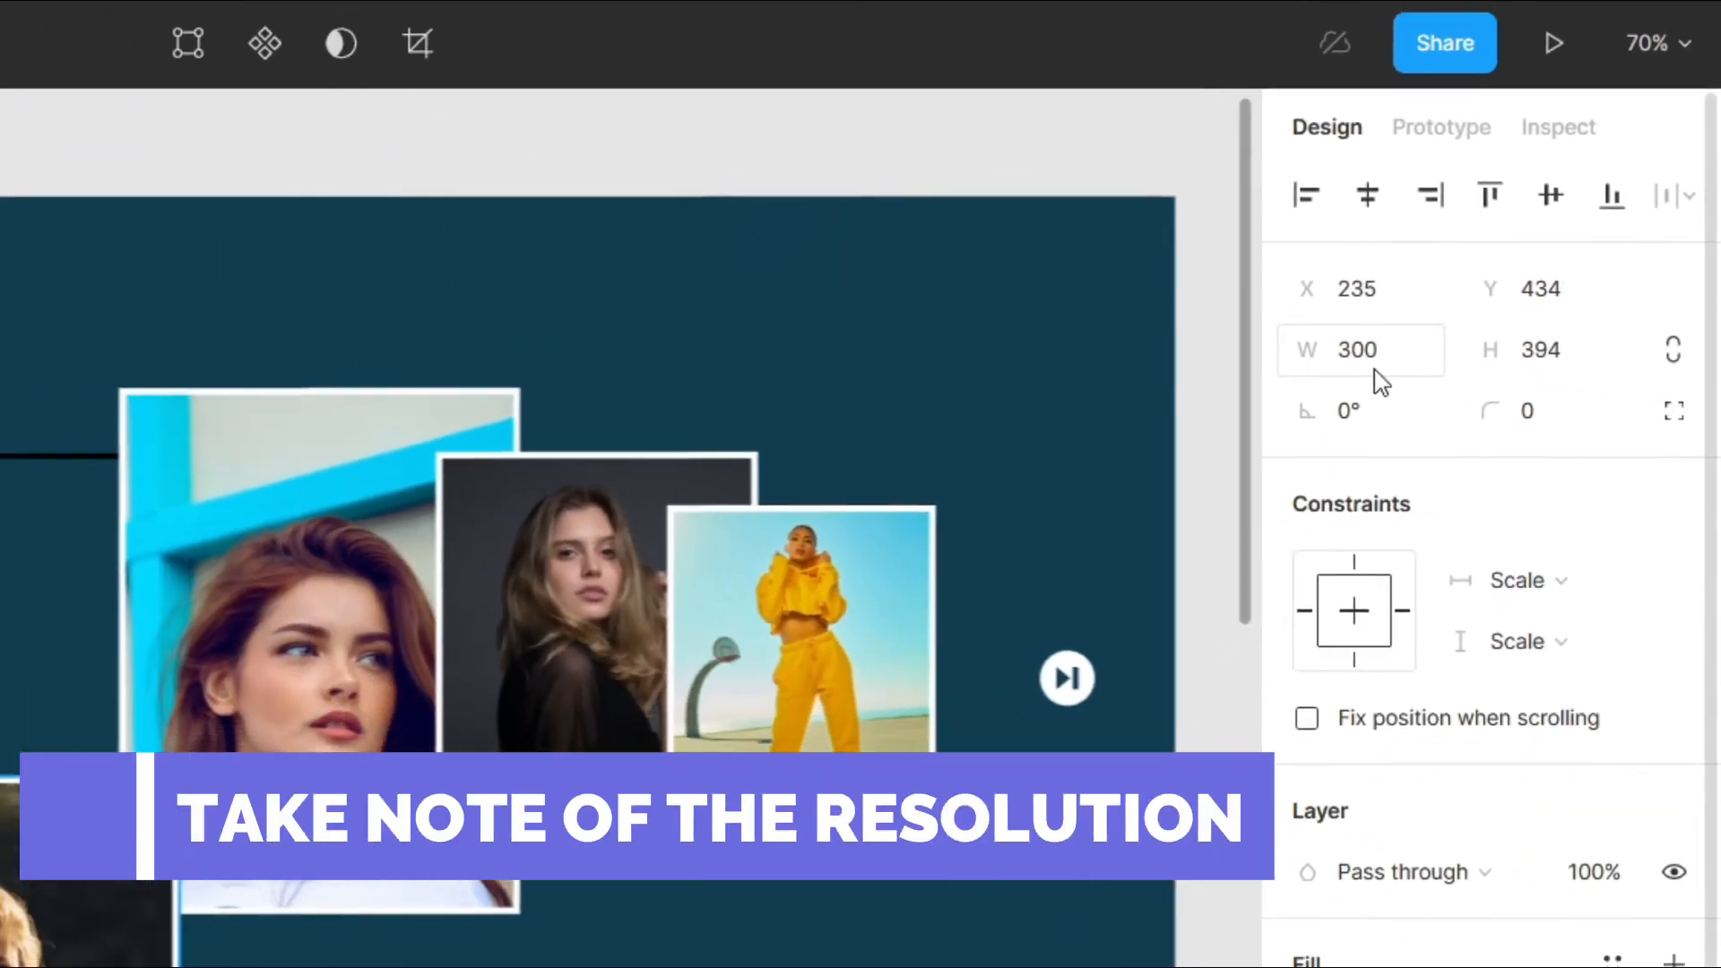
left_click(1160, 404)
type("24")
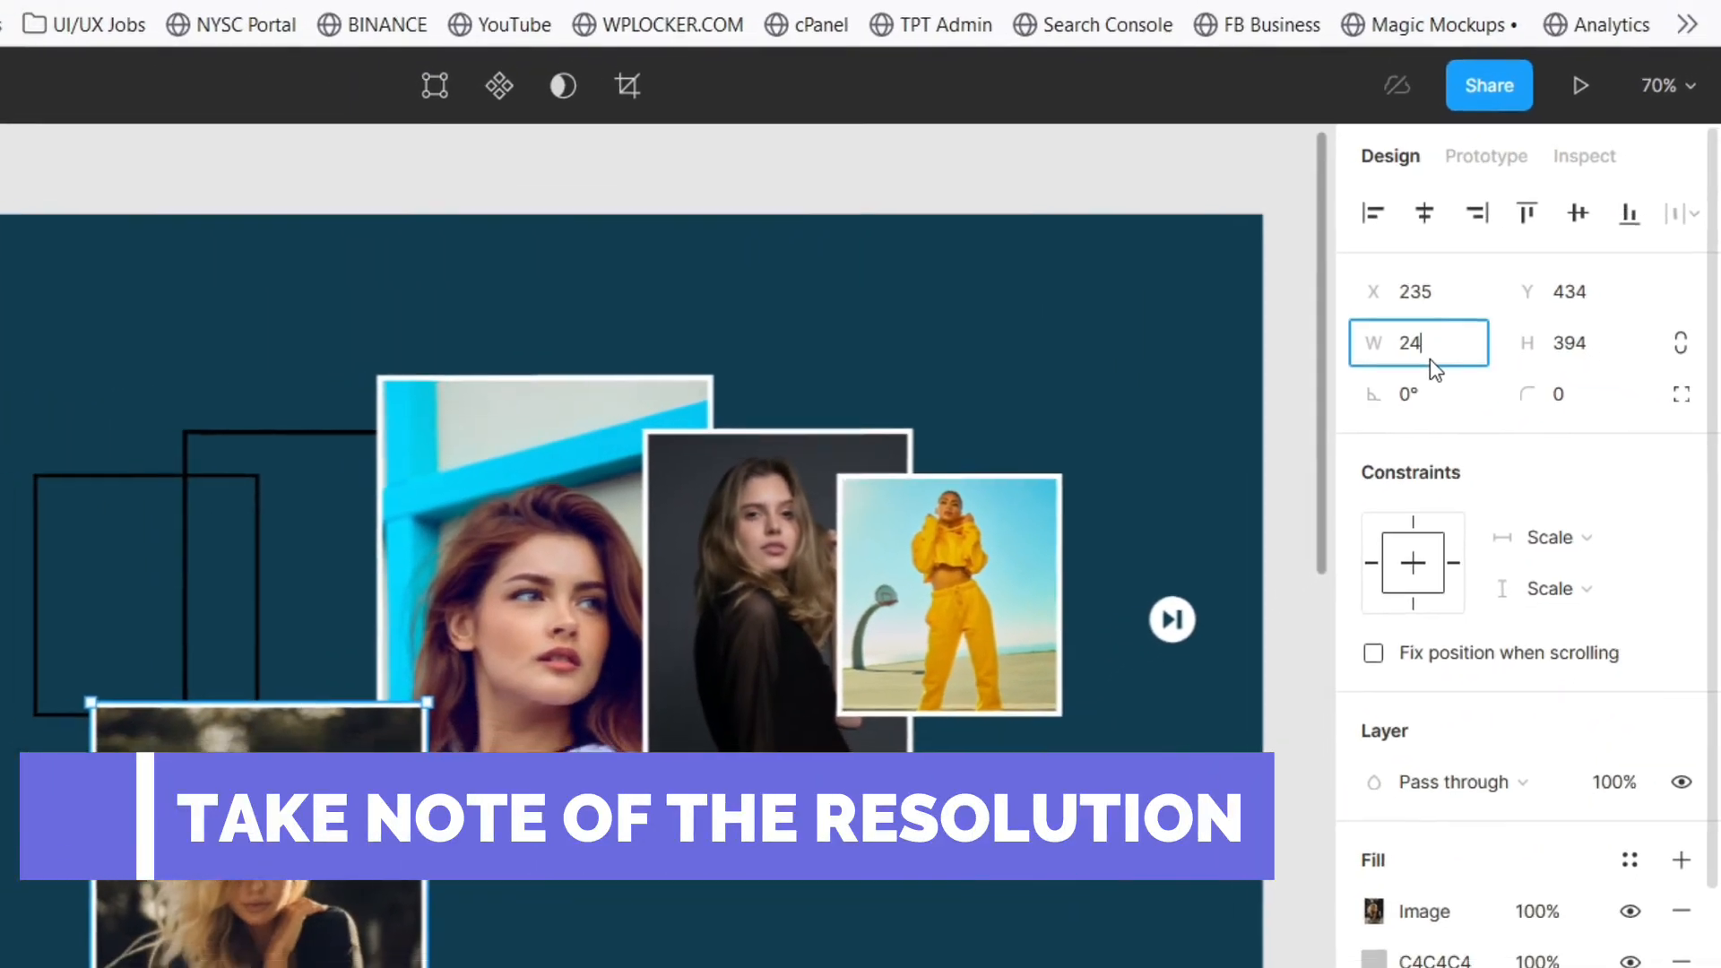
type("1")
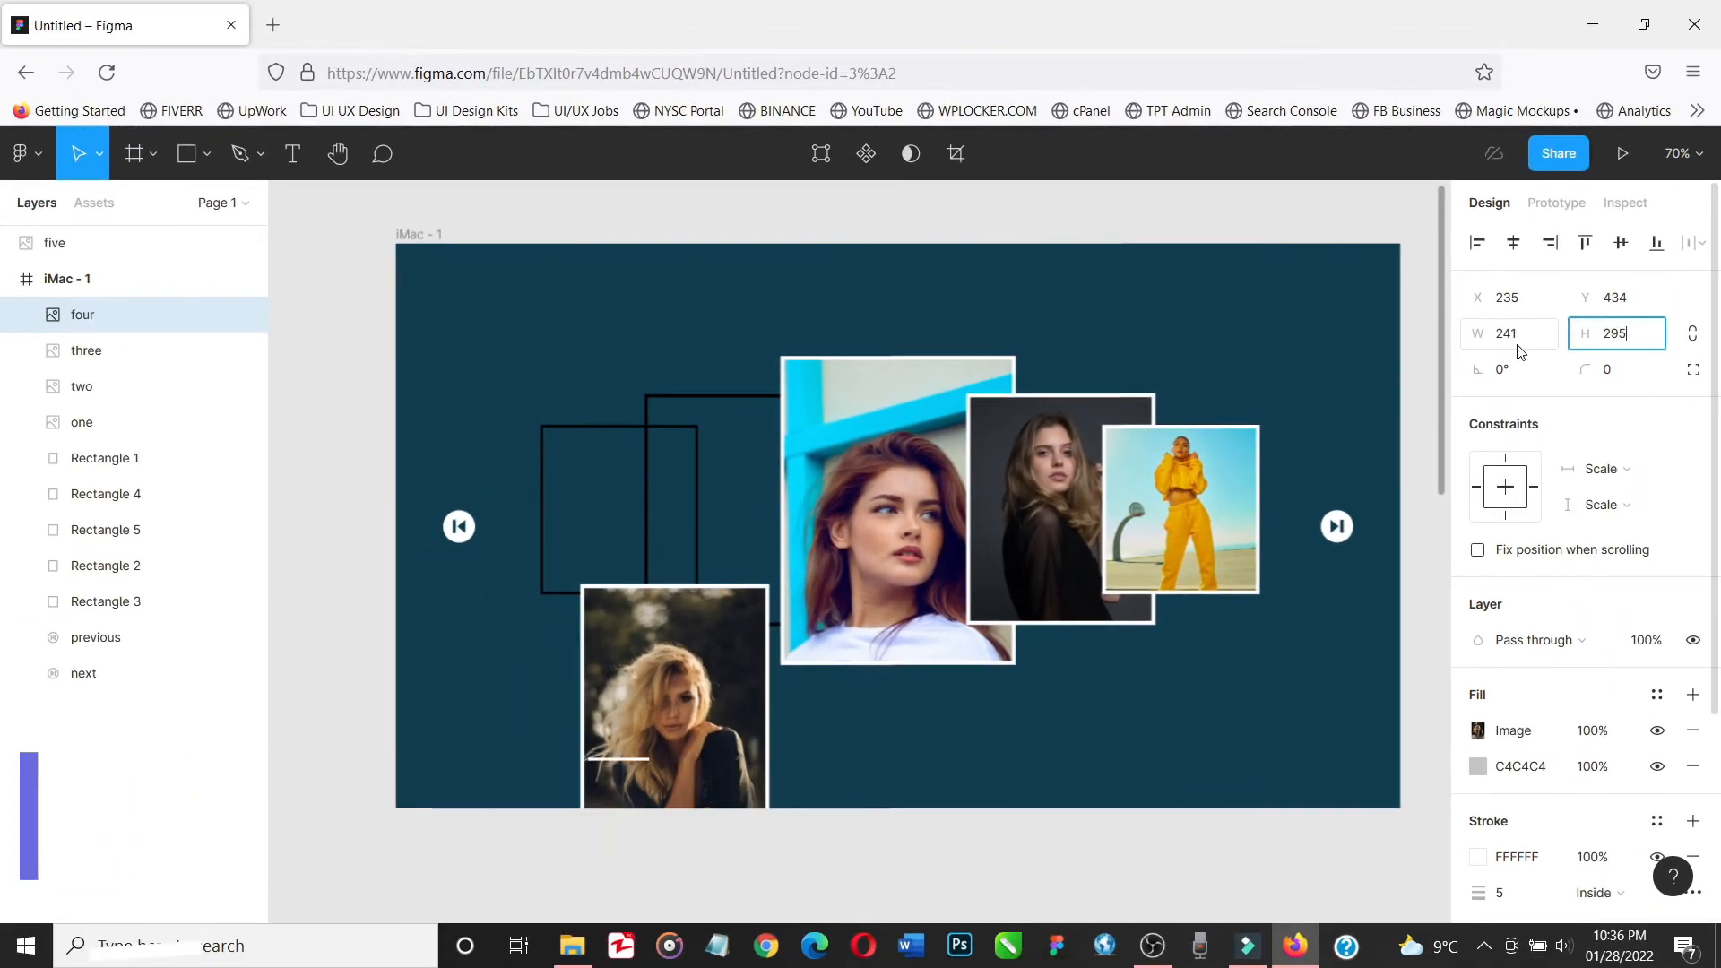
key("Return")
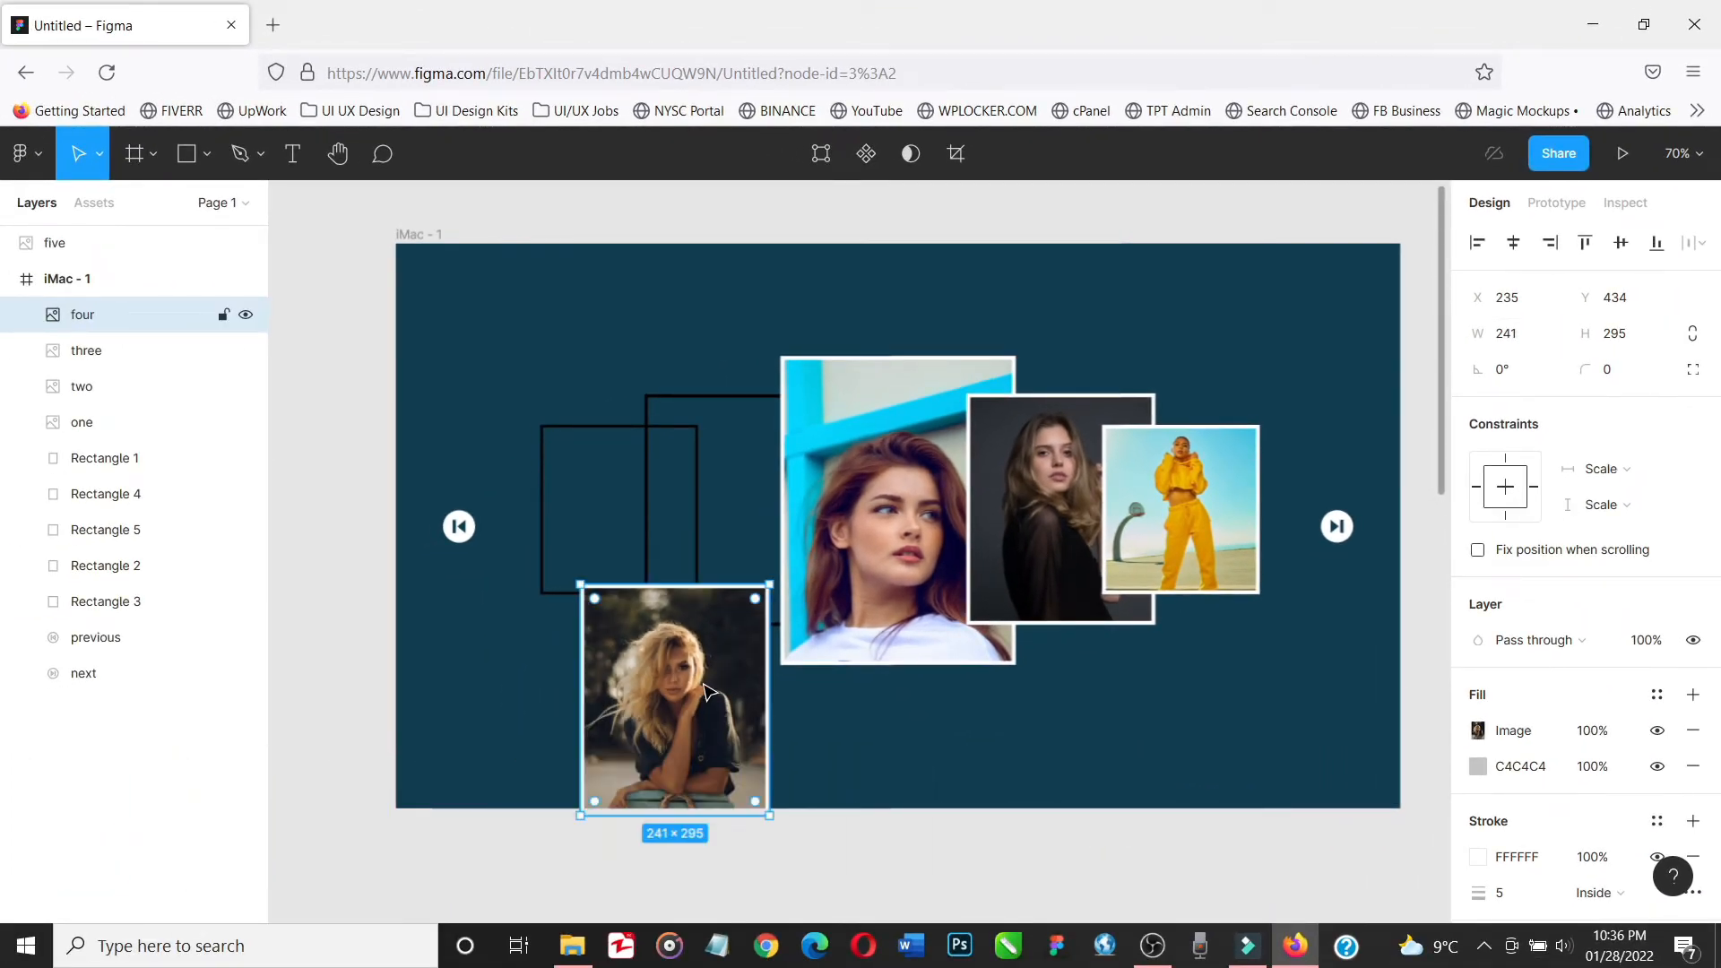
left_click_drag(705, 690, 769, 499)
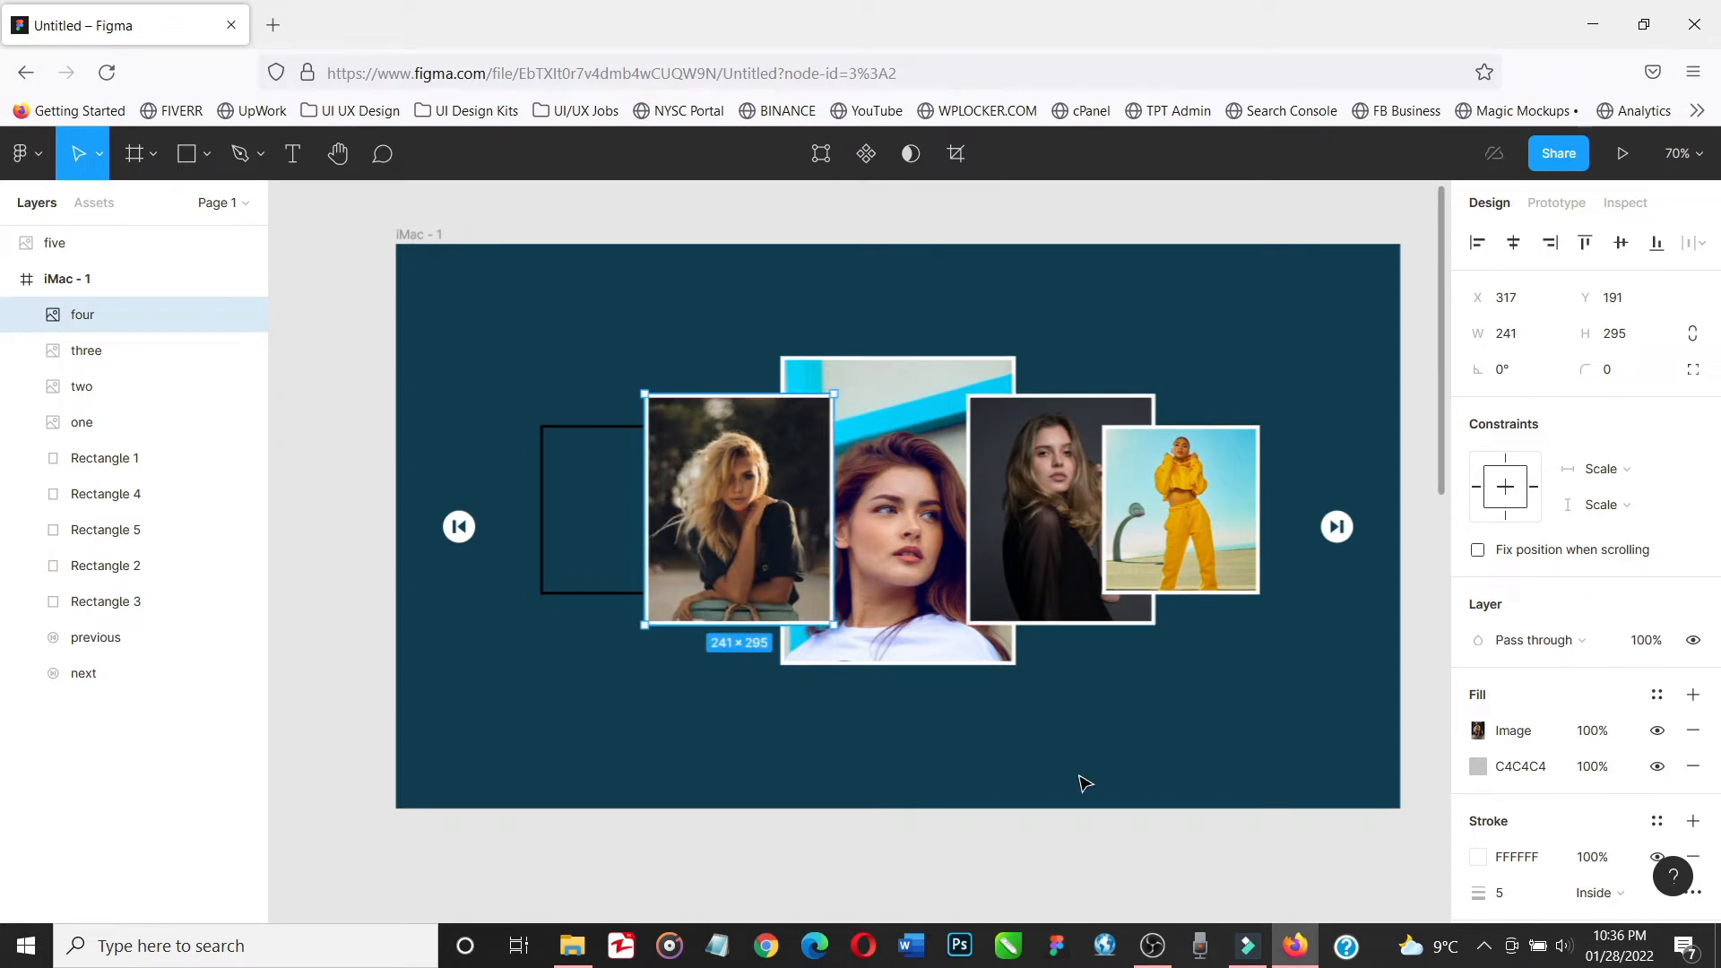
Move photo five, the woman in the red dress, into the iMac frame below the remaining placeholder, at X 110, Y 523
scroll(1085, 783, "down", 10)
left_click(904, 865)
left_click_drag(903, 865, 743, 361)
scroll(743, 363, "up", 6)
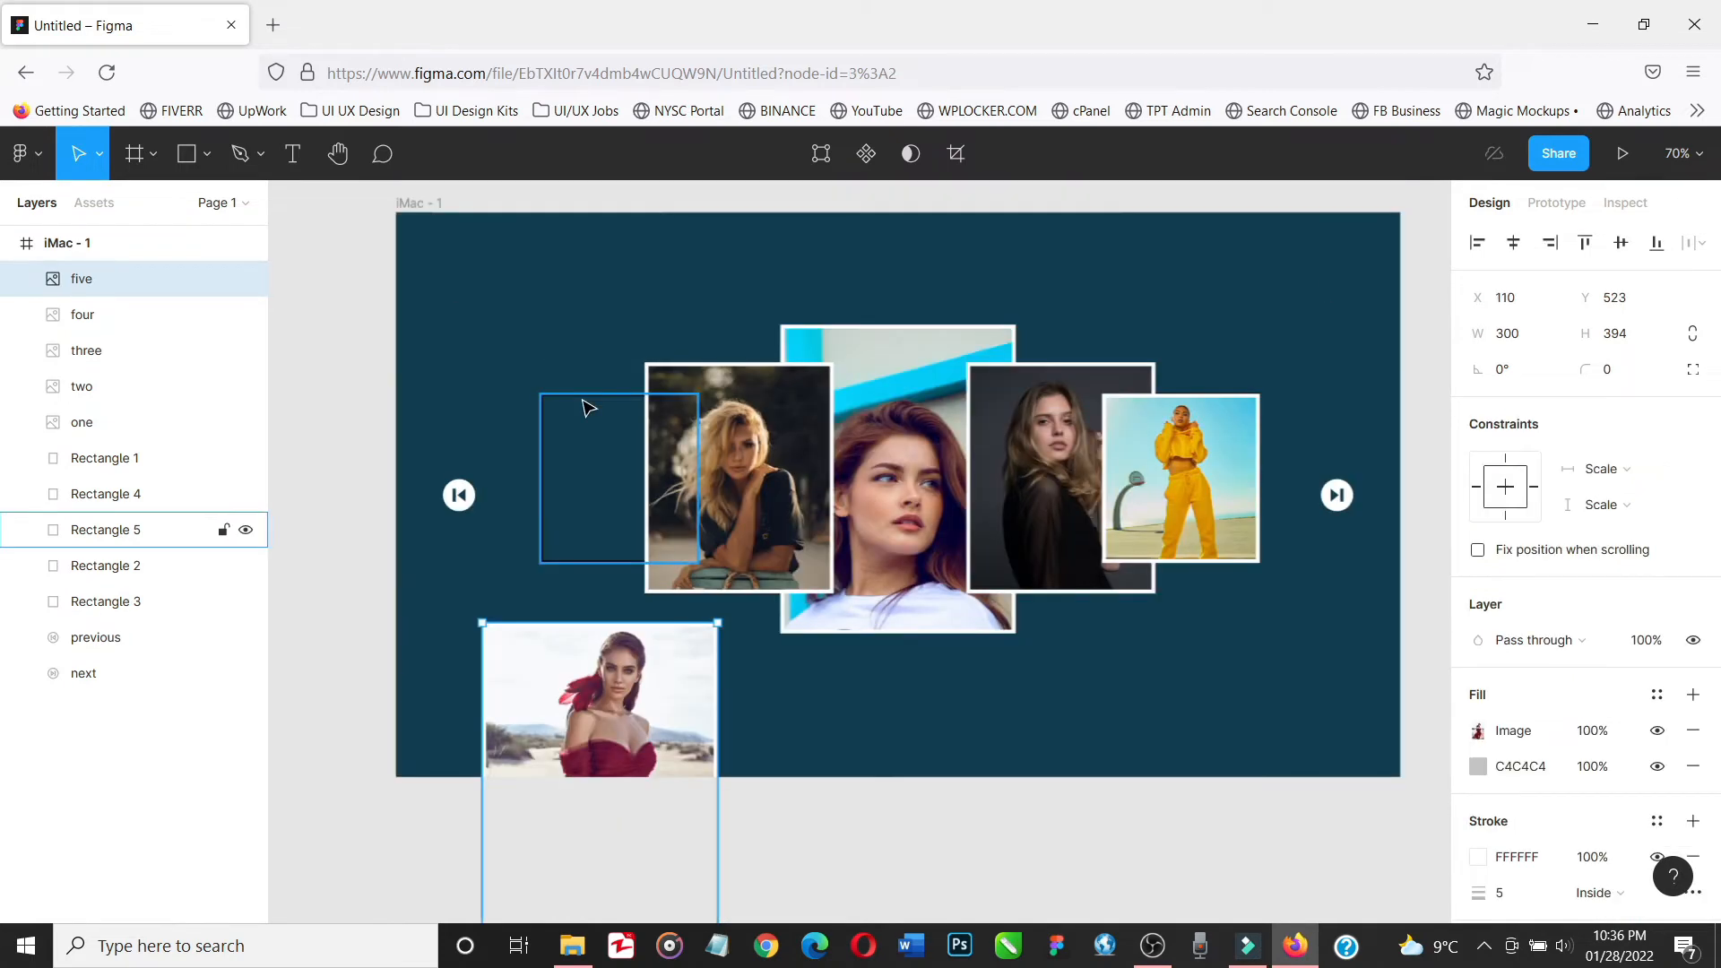
Check the size of Rectangle 5, the placeholder nearest the previous icon, and resize photo five to match at 201 × 216
left_click(577, 395)
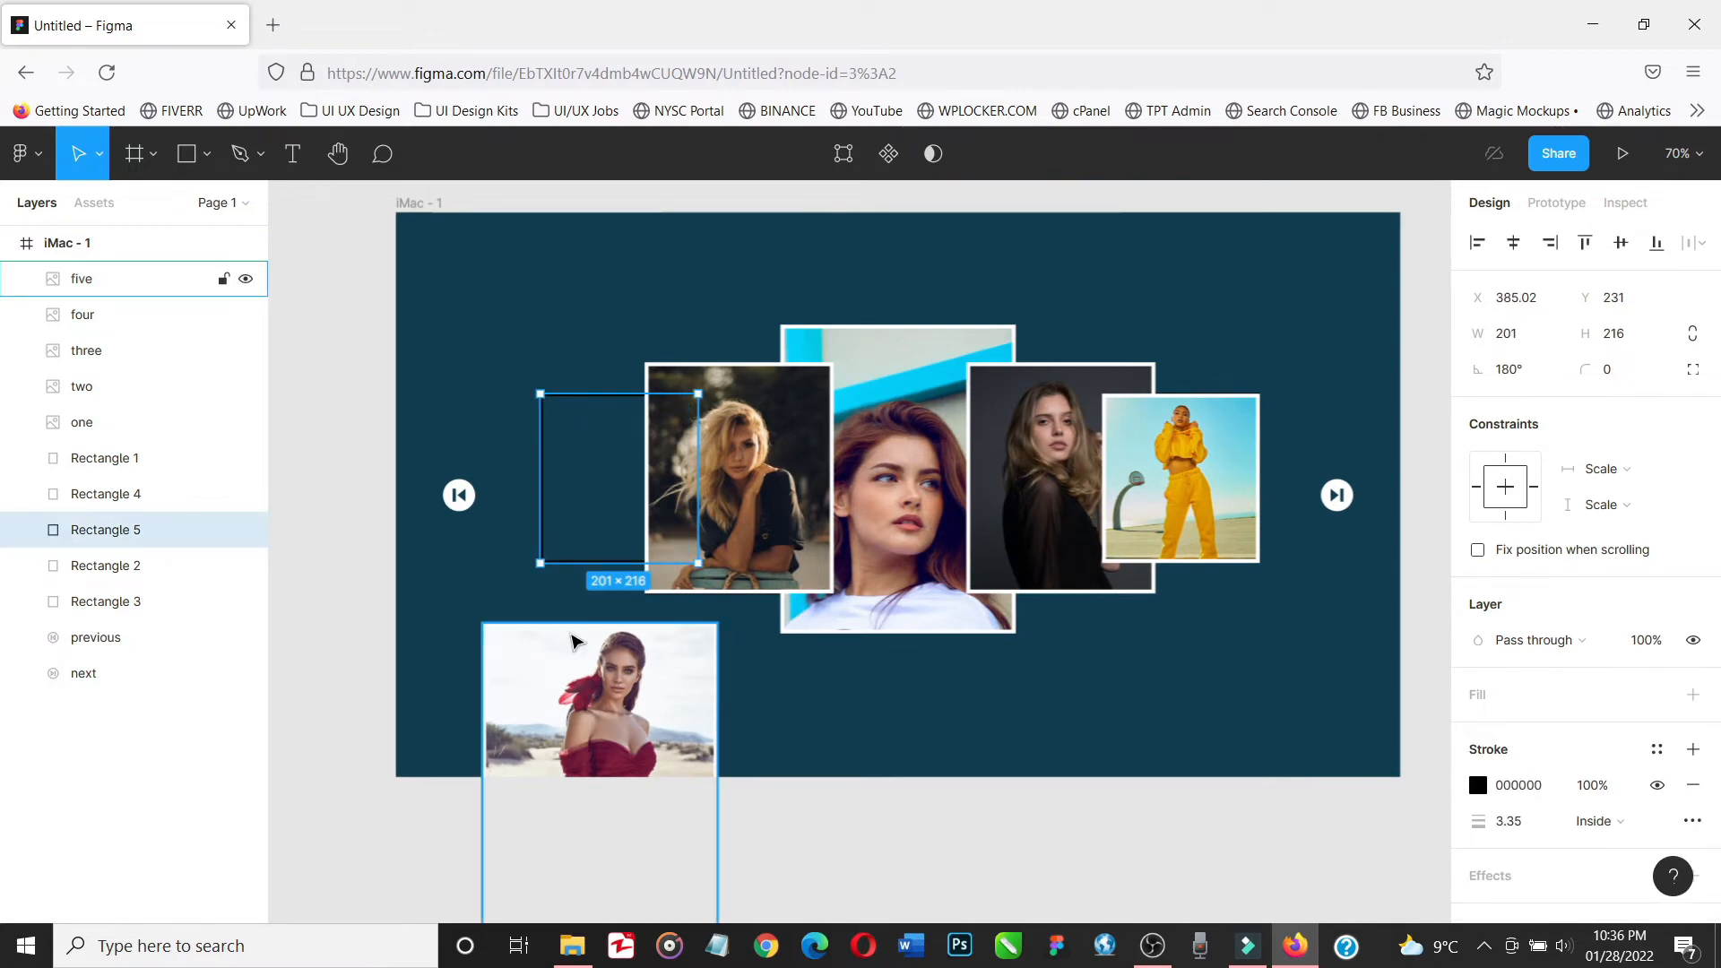
left_click(576, 642)
left_click(1533, 340)
type("201")
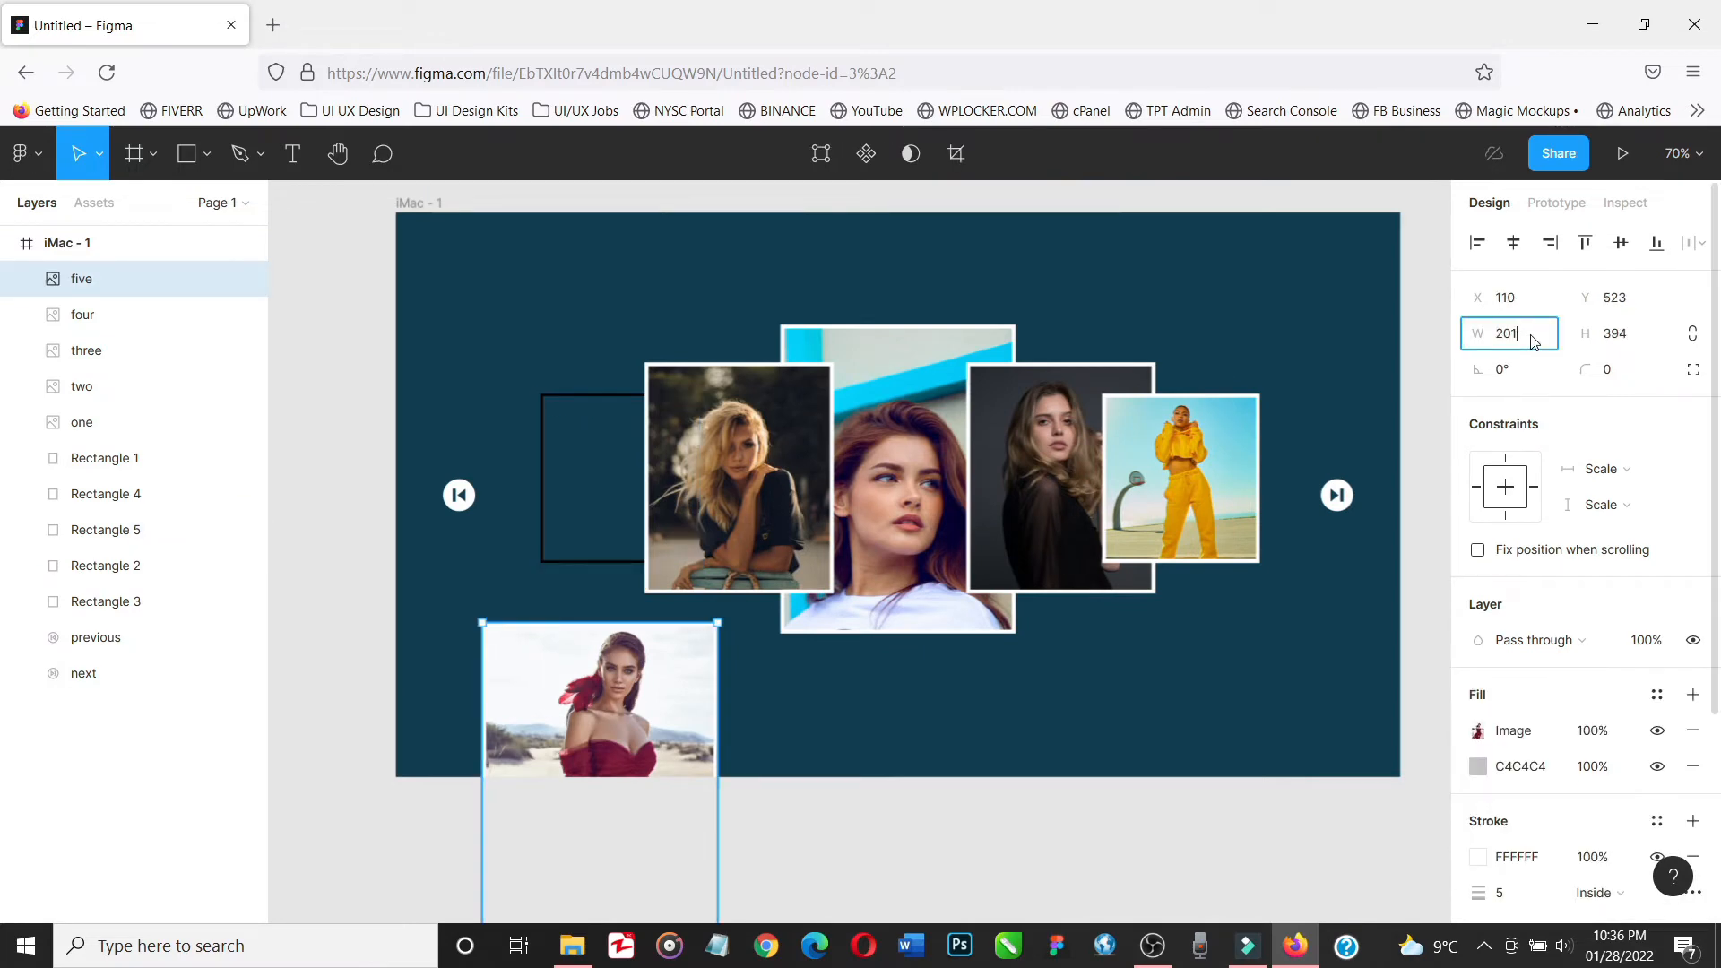
key("Tab")
type("216")
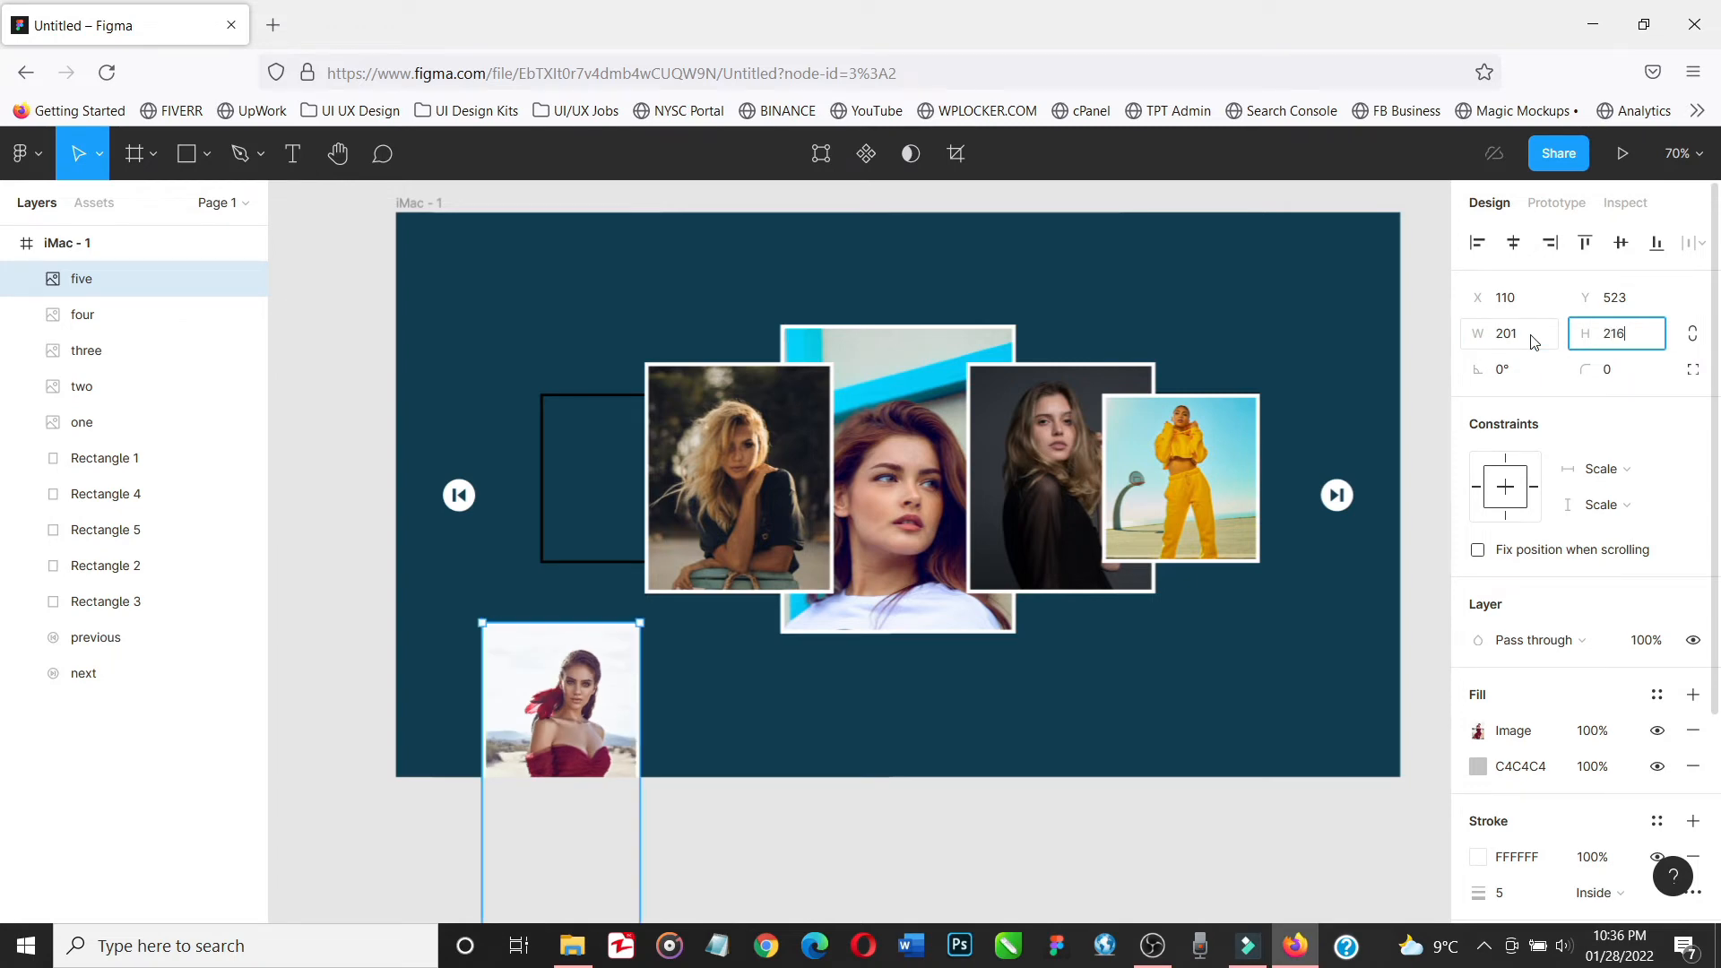
key("Return")
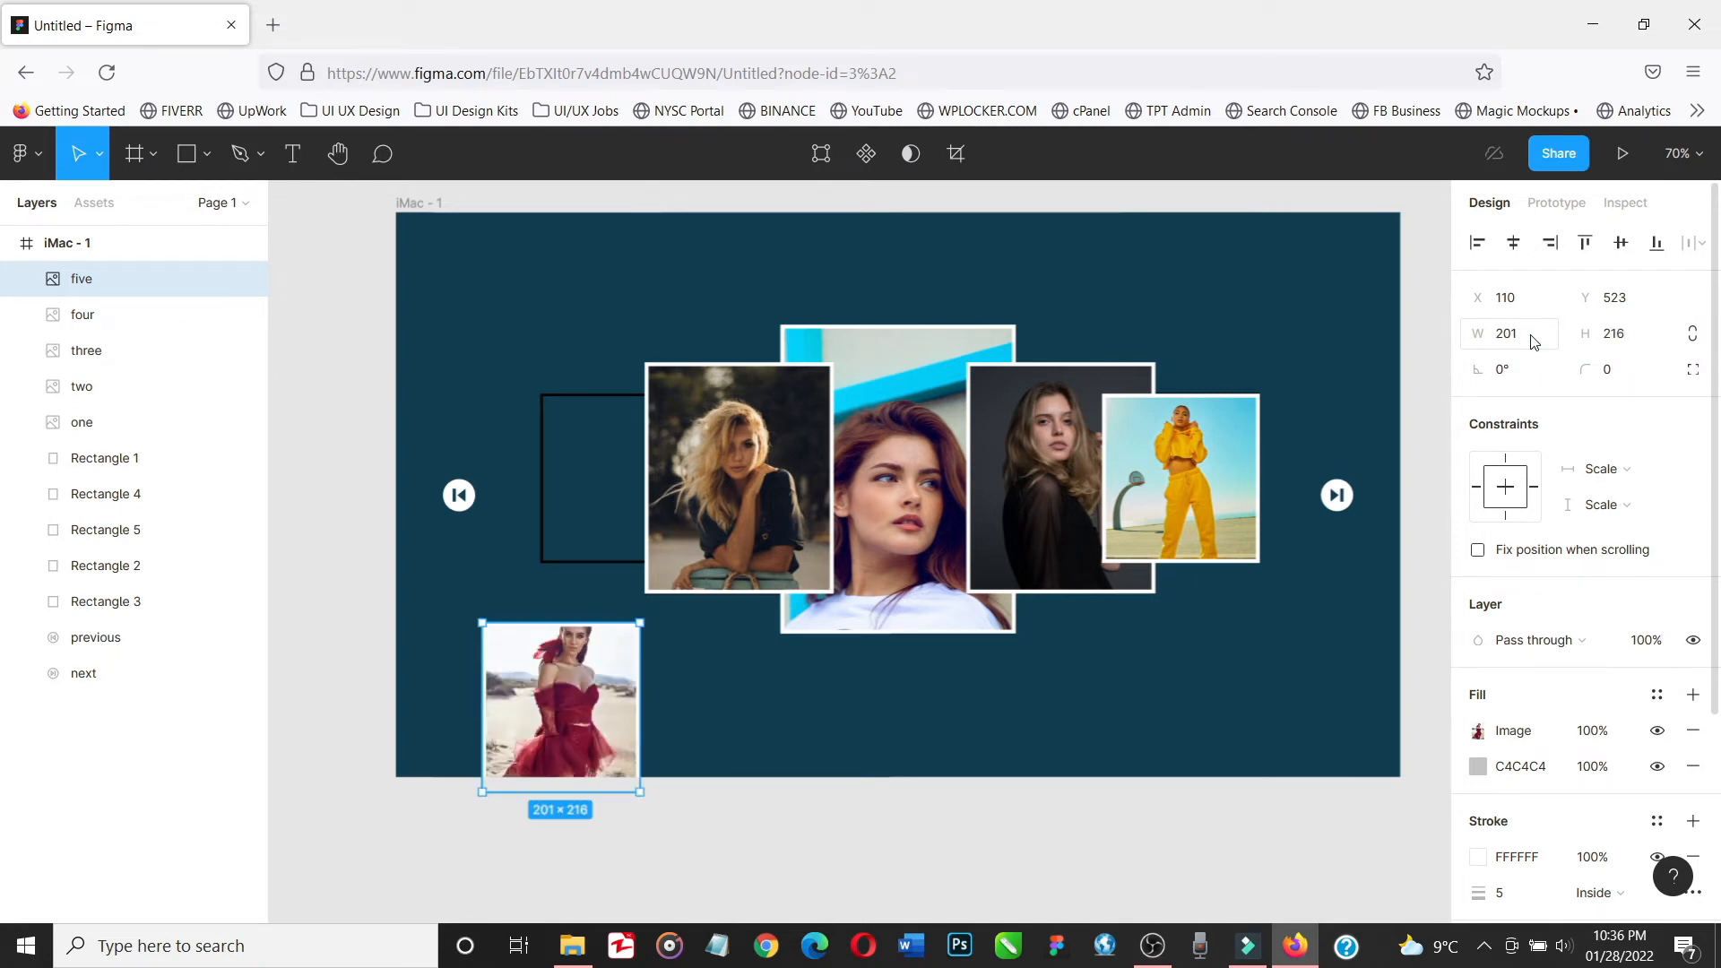
Set photo five's image fill mode to Crop
left_click(1479, 732)
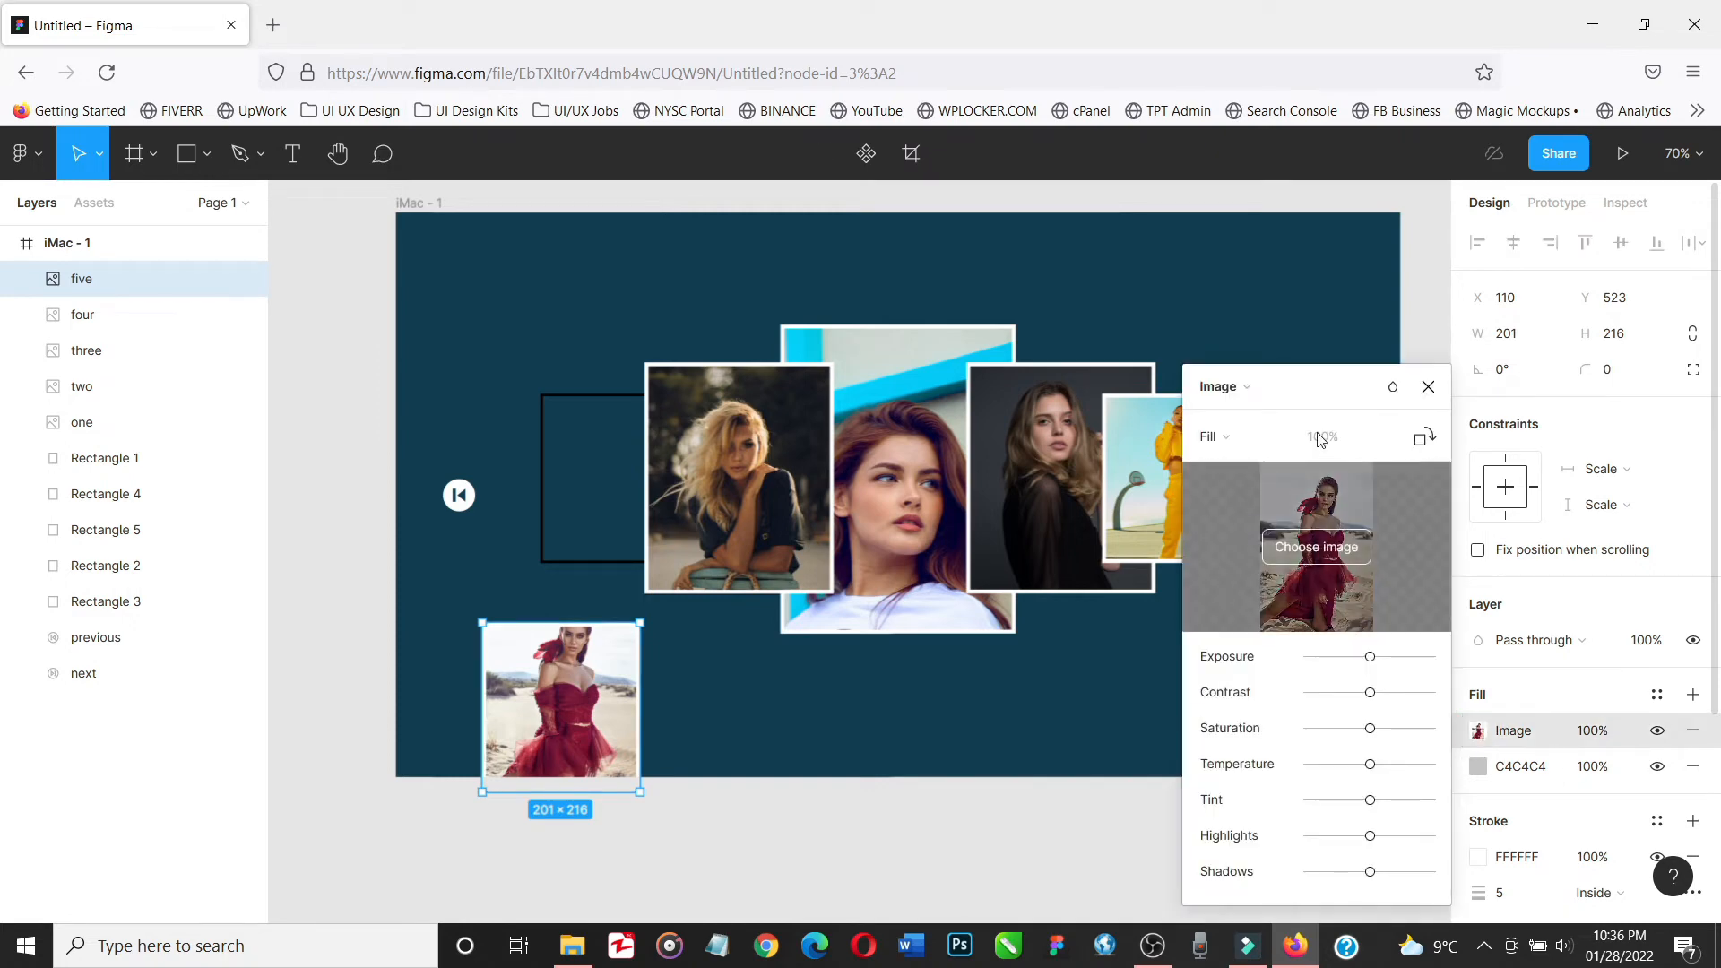
left_click(1284, 439)
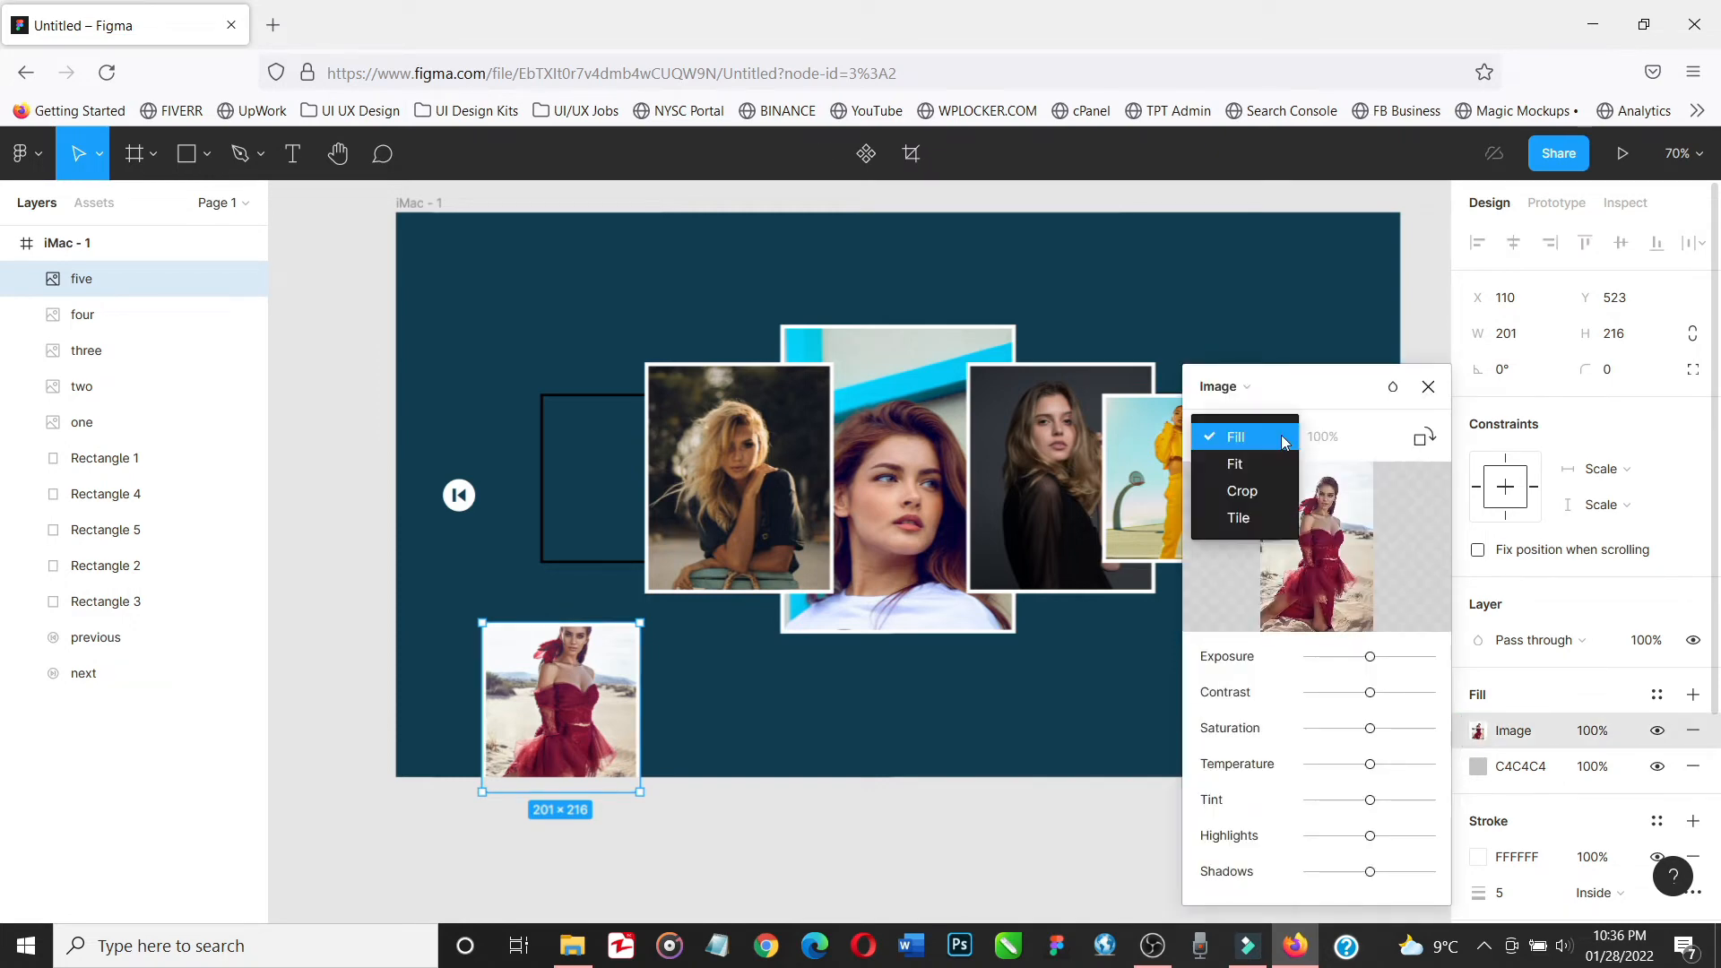
left_click(1246, 491)
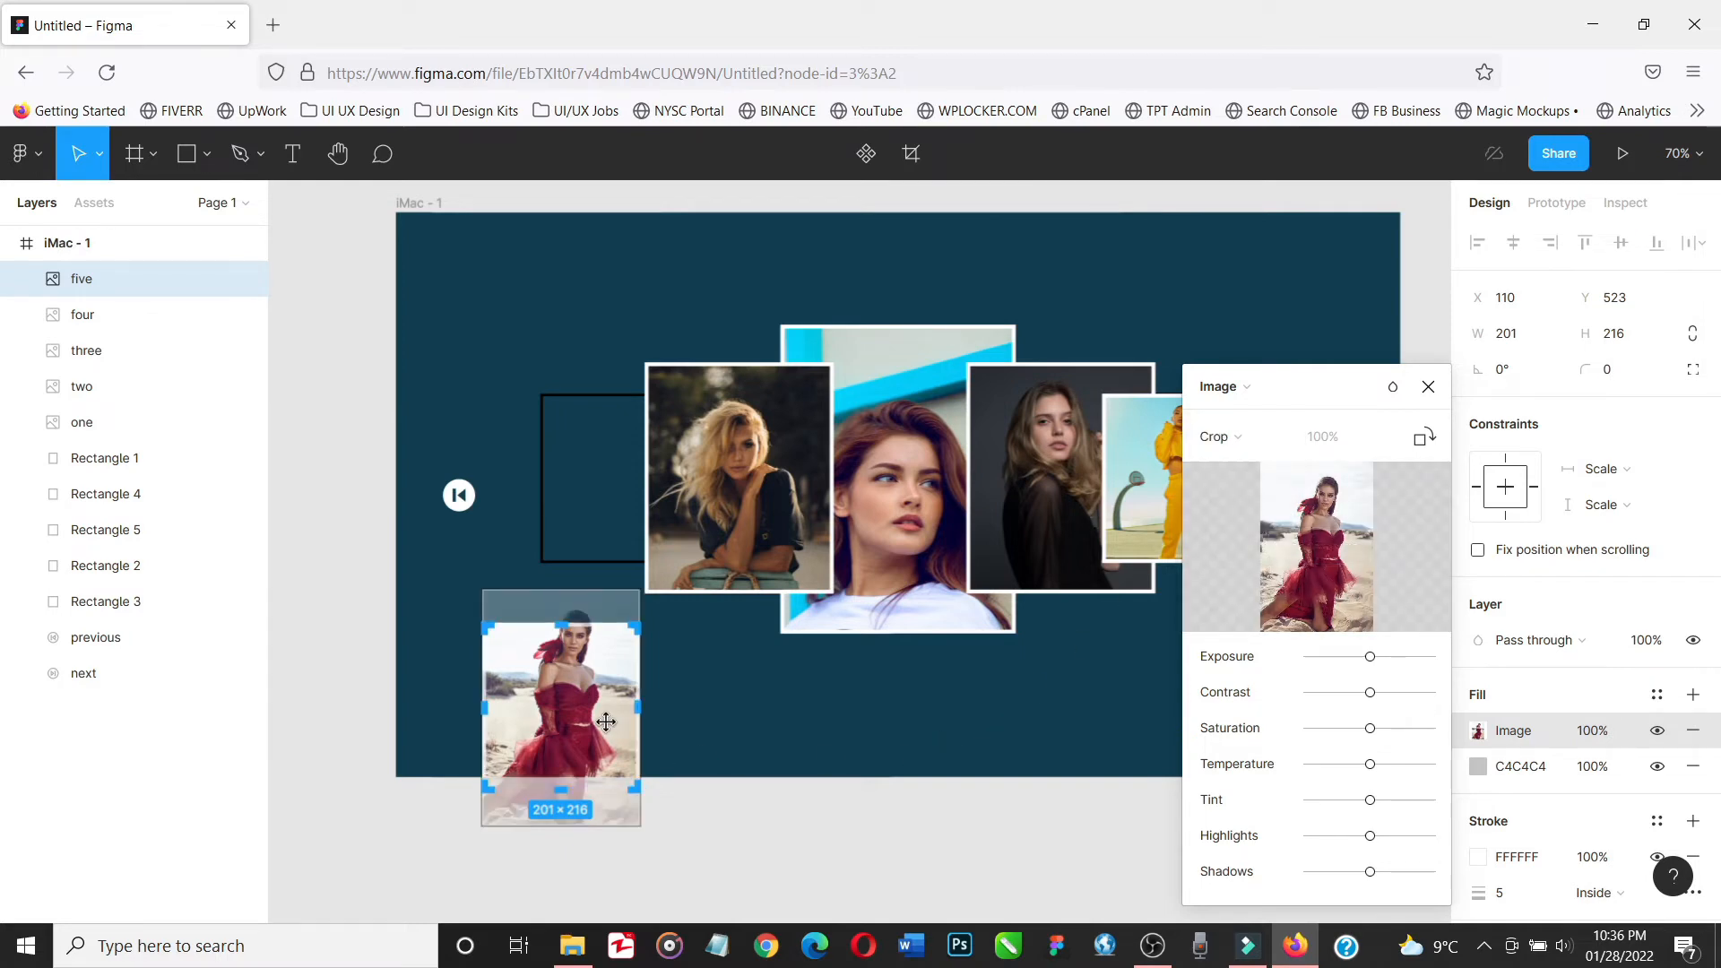
Shift the picture down within photo five's crop almost to the rectangle's upper edge, and place the photo over Rectangle 5 at X 184, Y 230
key("Down")
key("Down")
key("Down")
key("Down")
key("Down")
key("Down")
key("Down")
key("Down")
key("Down")
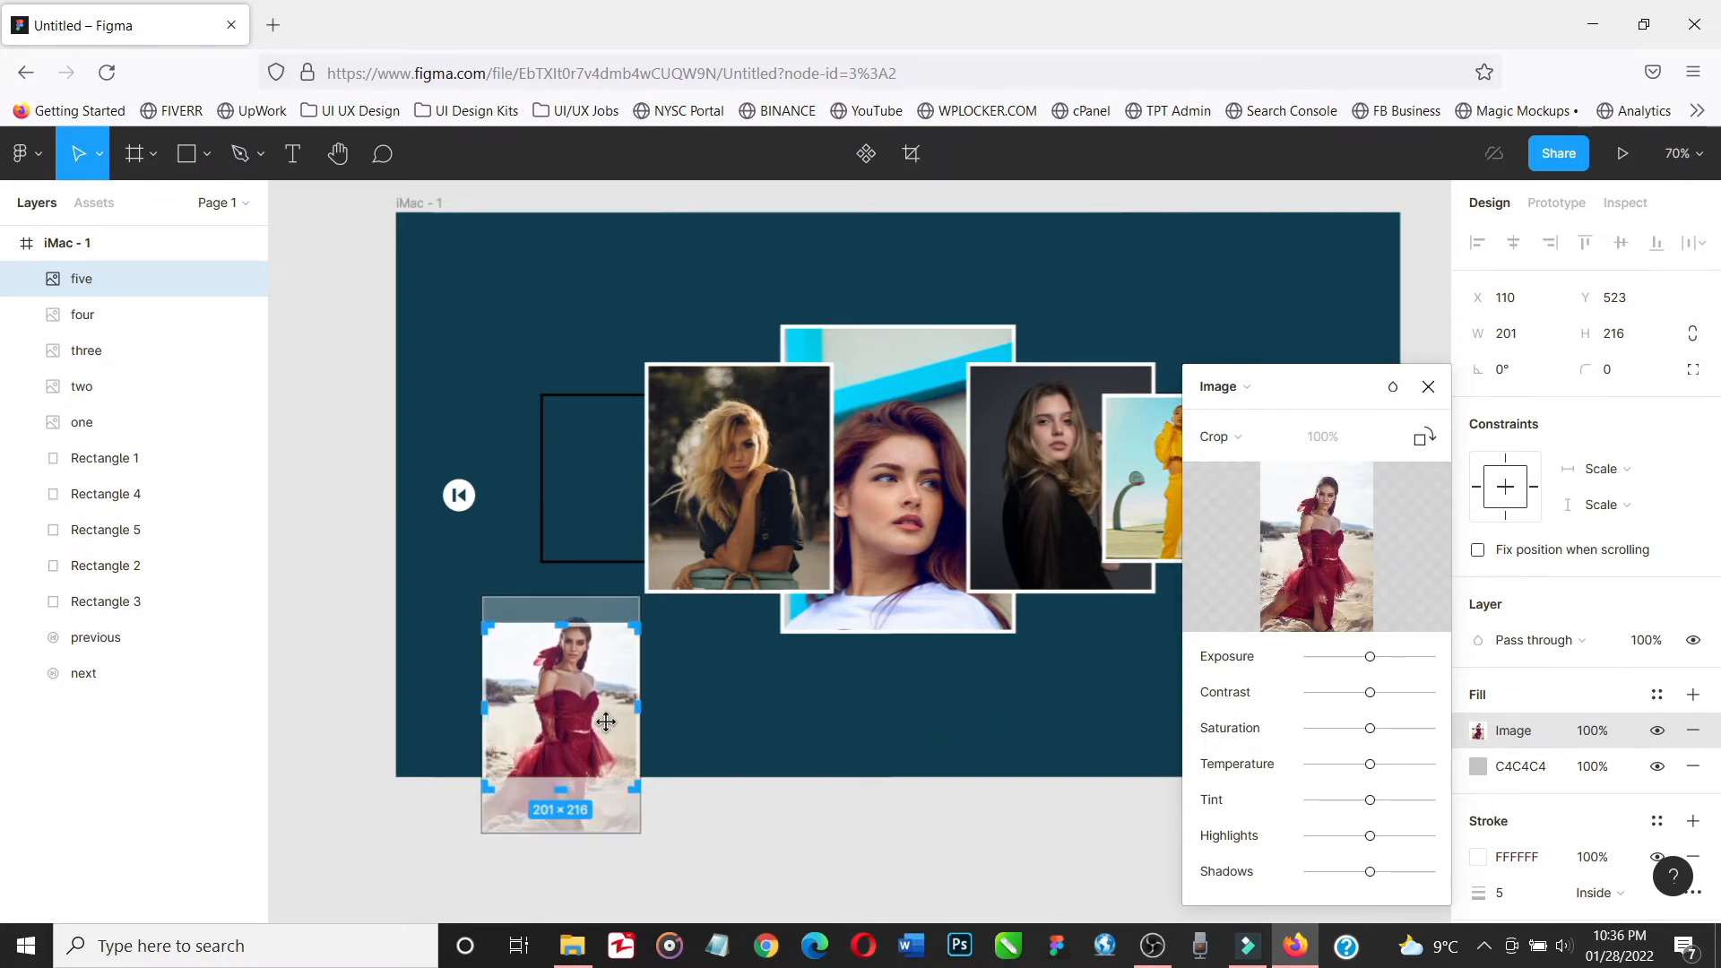
key("Down")
key("Down")
key("Down")
key("Down")
key("Down")
key("Down")
key("Down")
key("Down")
key("Down")
key("Down")
key("Down")
key("Down")
key("Down")
key("Down")
key("Down")
key("Down")
key("Down")
key("Down")
key("Down")
key("Down")
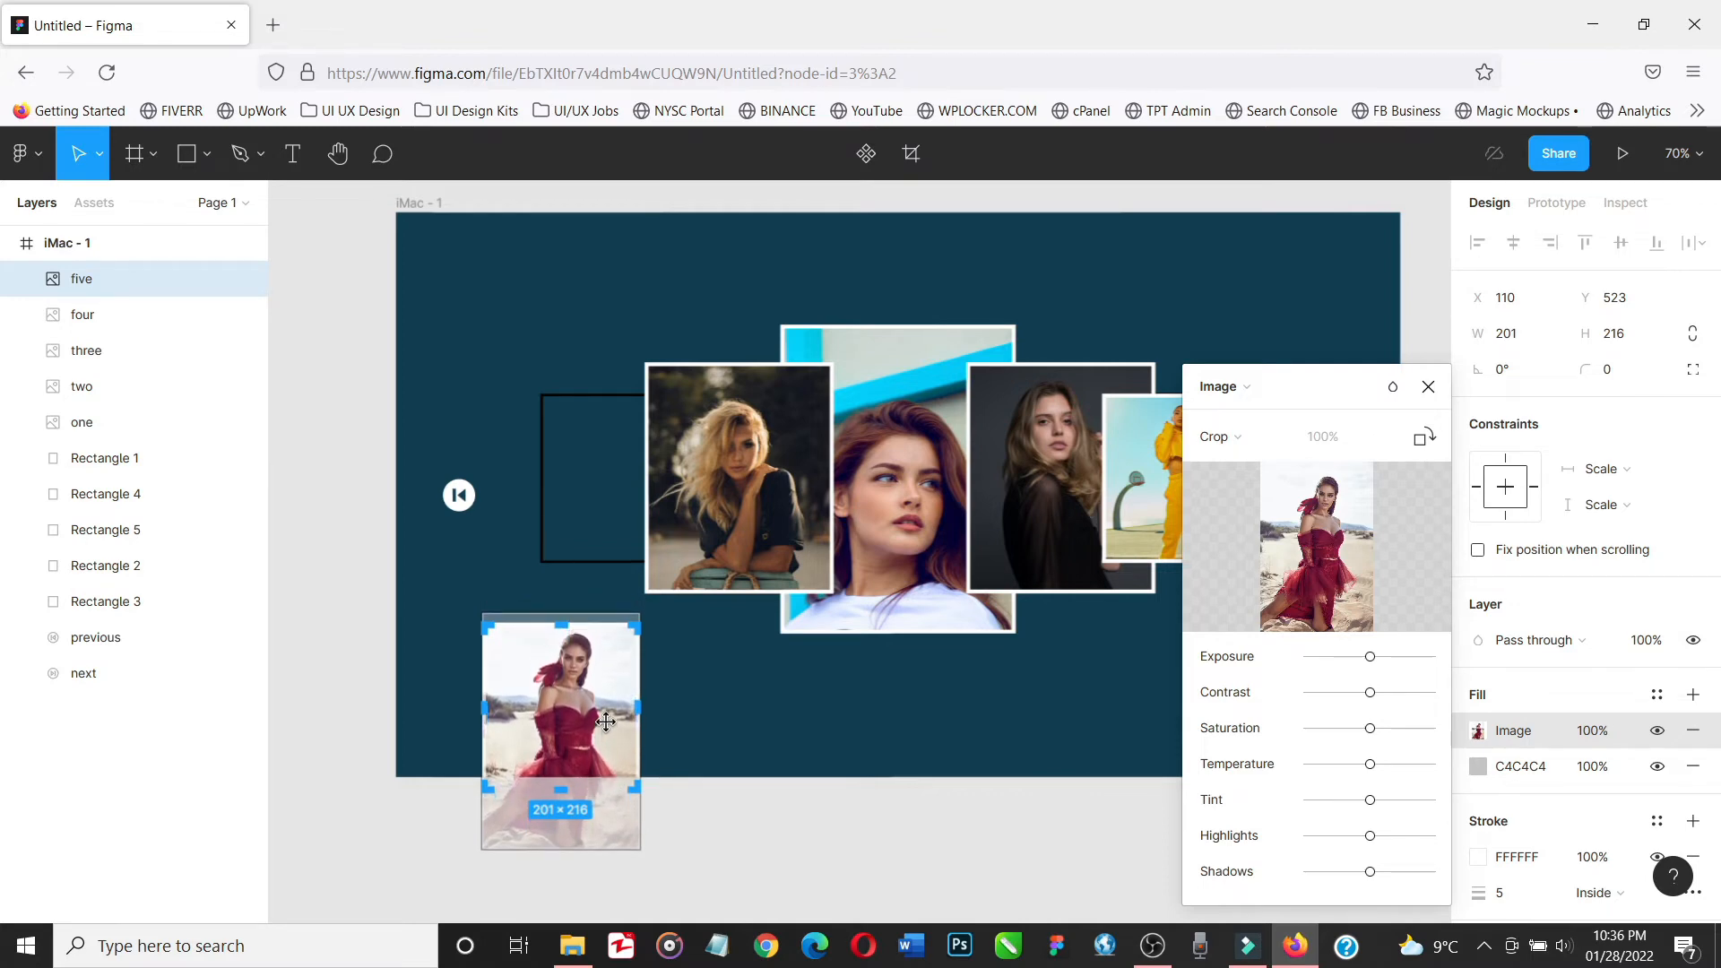
key("Down")
key("Down")
key("Down")
key("Down")
key("Down")
key("Down")
key("Down")
key("Down")
key("Down")
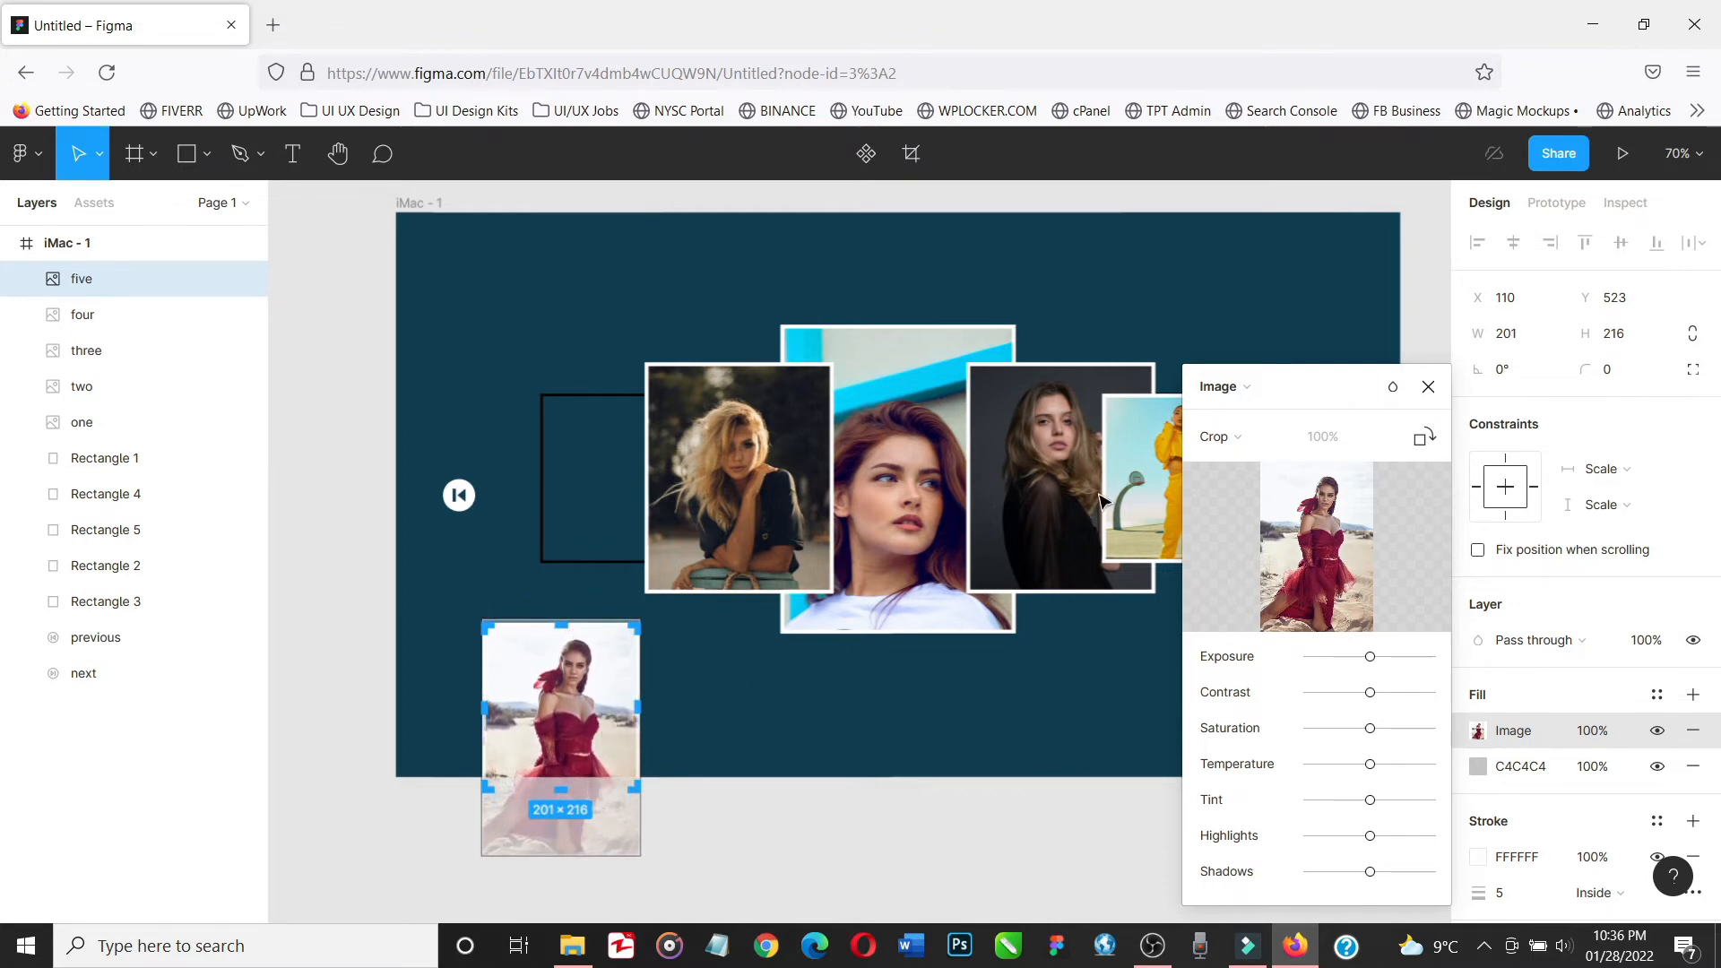
left_click(1428, 387)
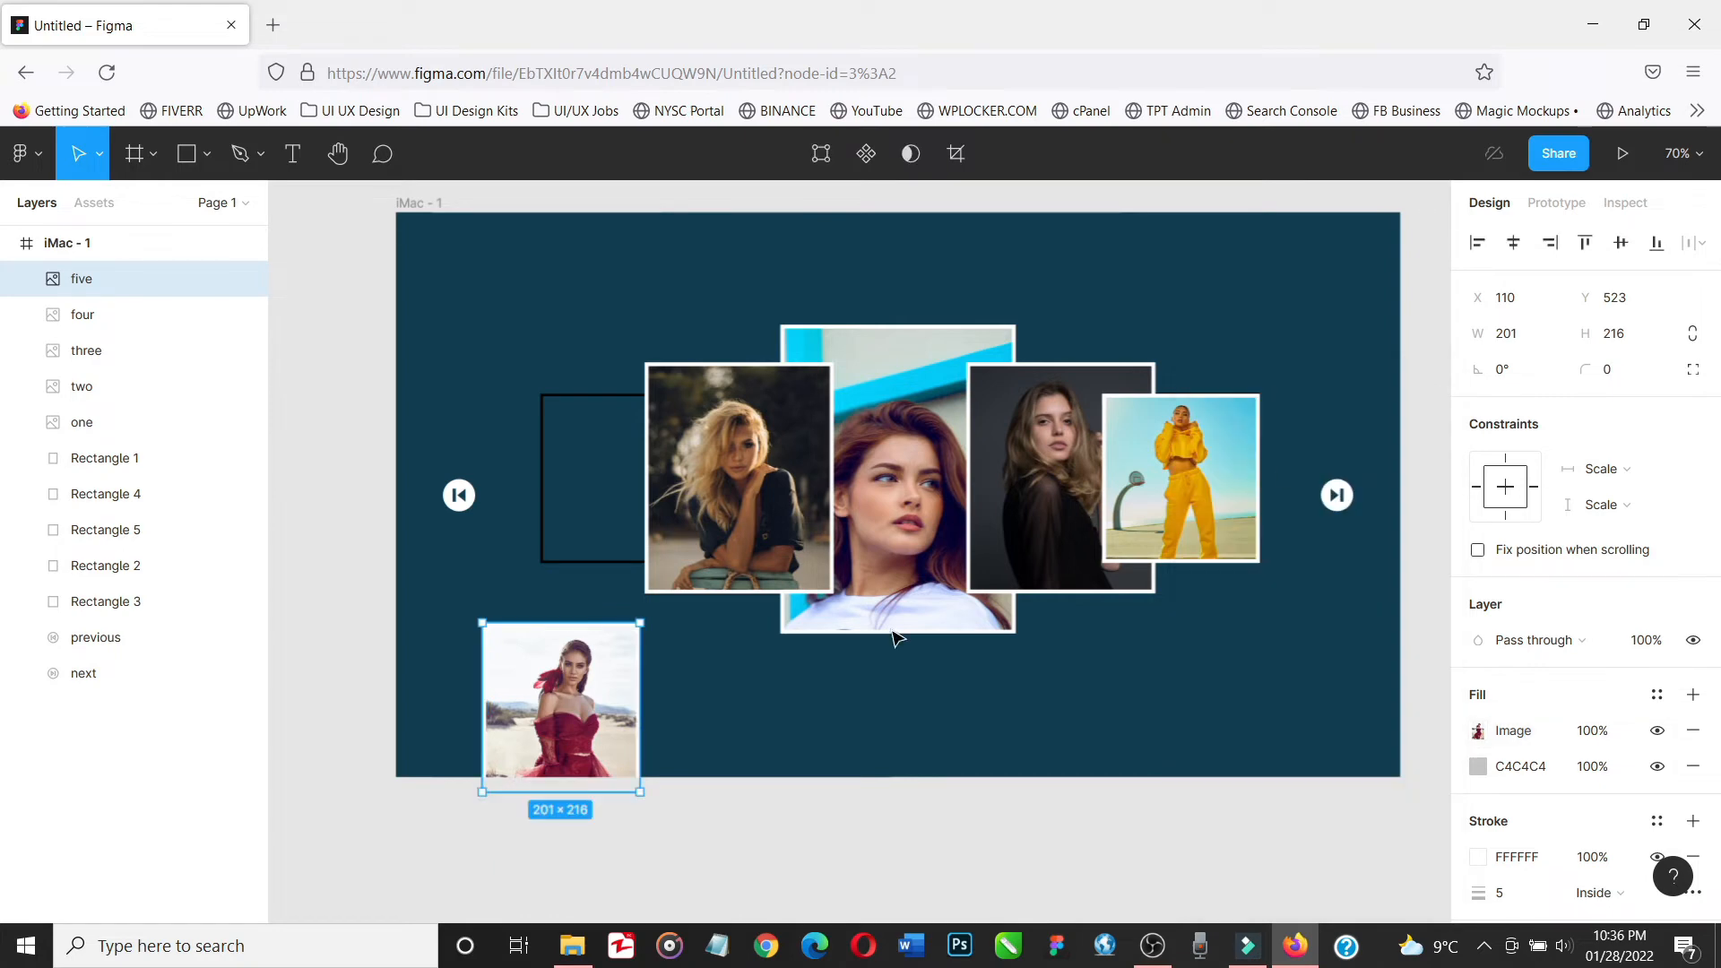
left_click_drag(577, 701, 631, 477)
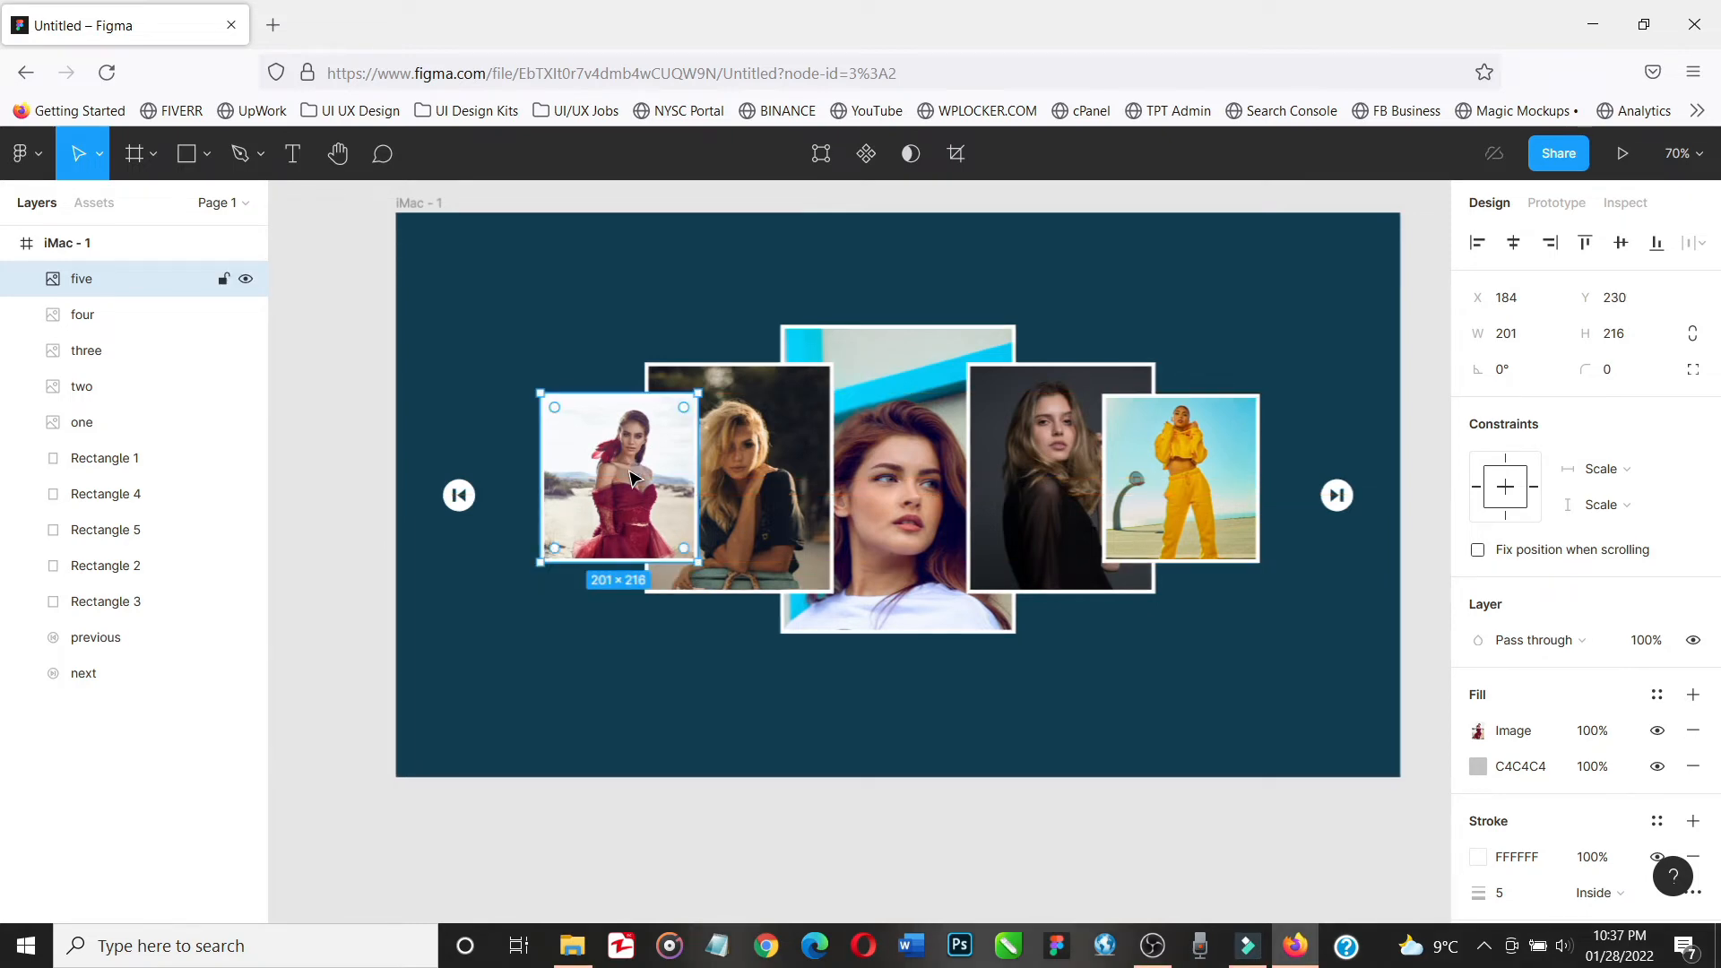
Bring photo four to the front so it overlaps photo five, and bring the central photo one in front of it
key("Tab")
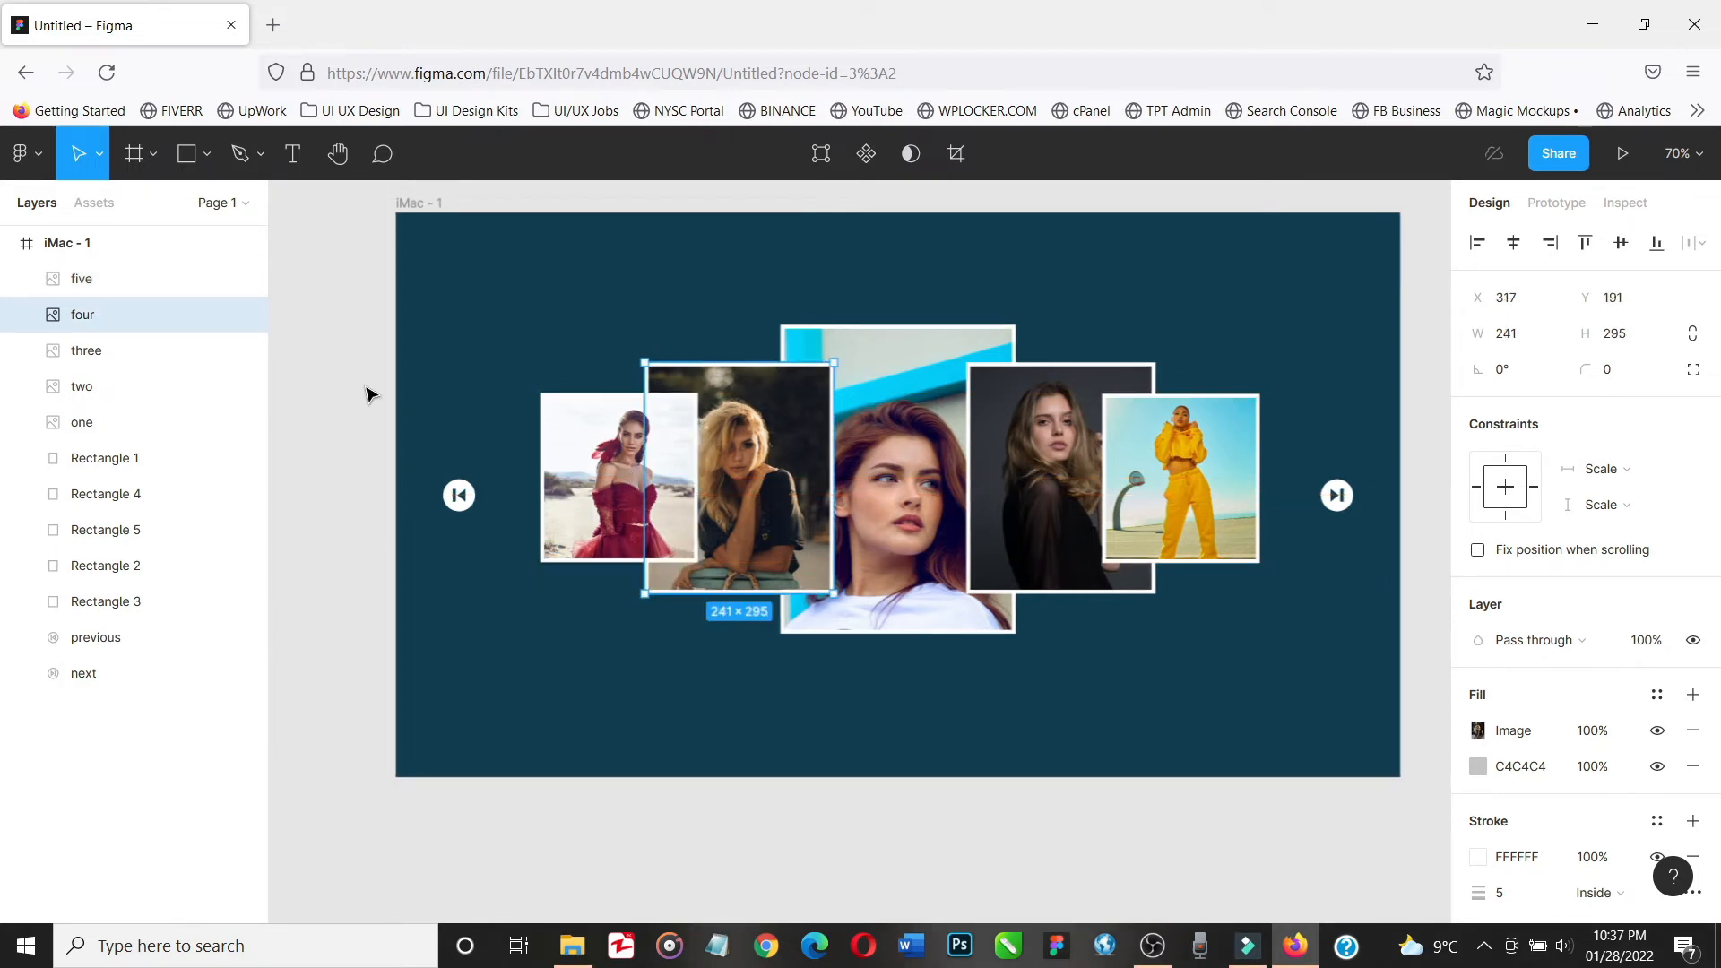
right_click(755, 453)
left_click(821, 472)
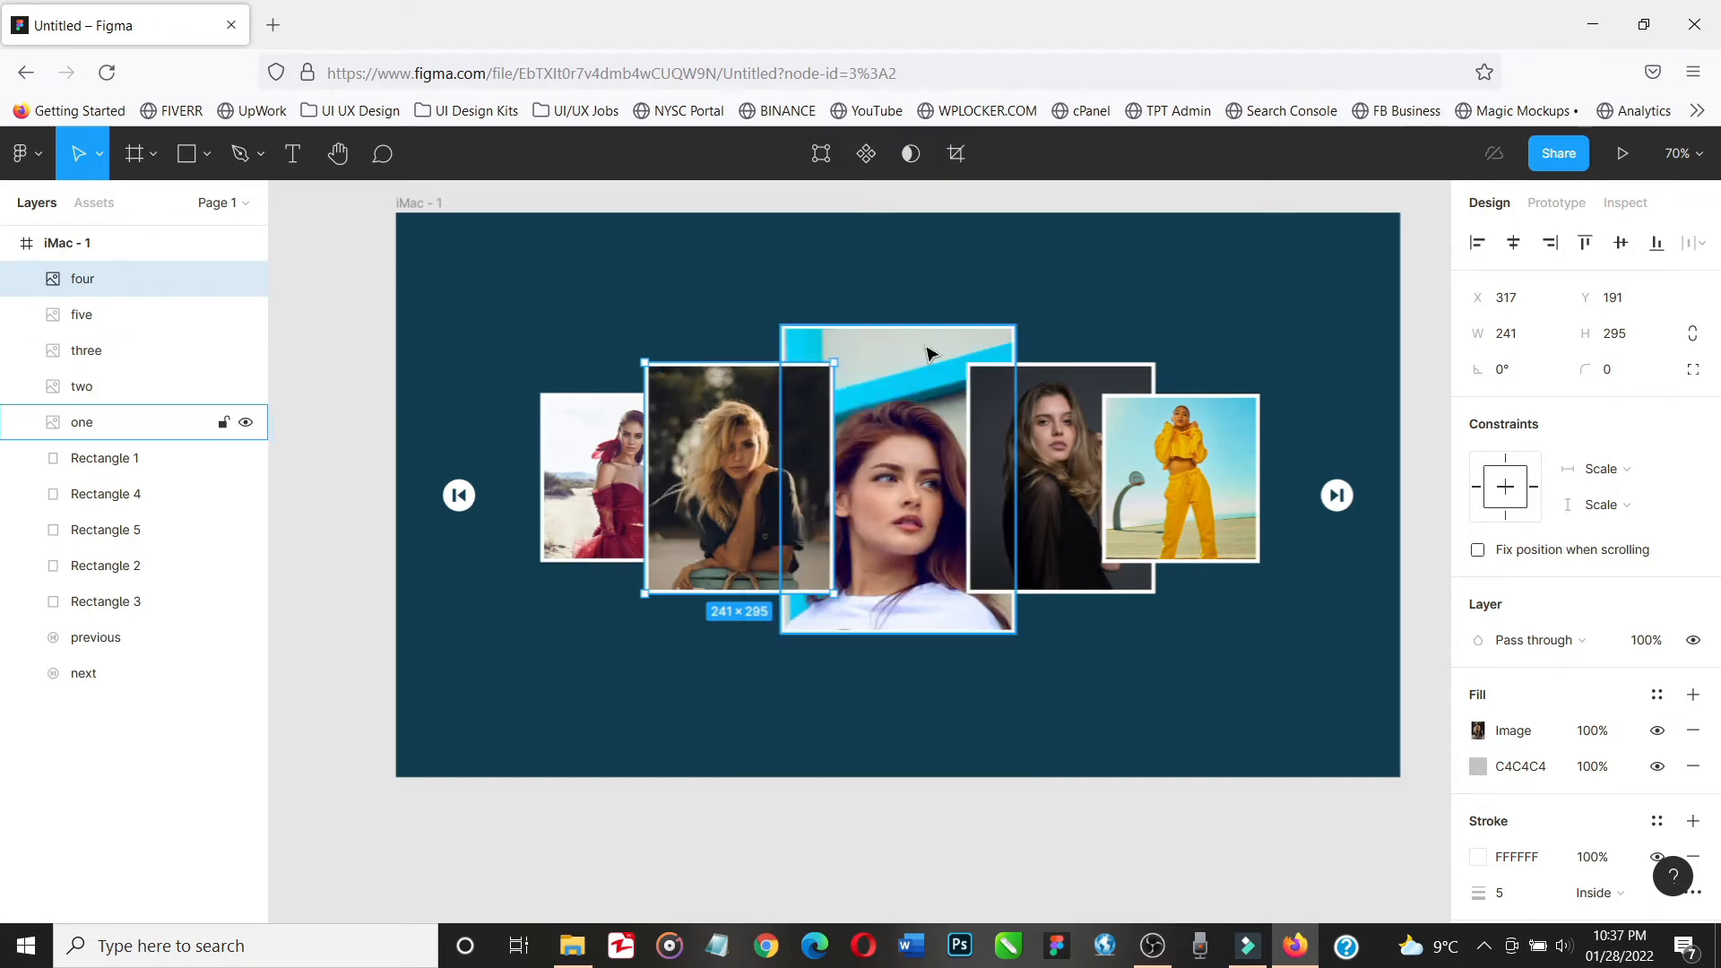
left_click(928, 354)
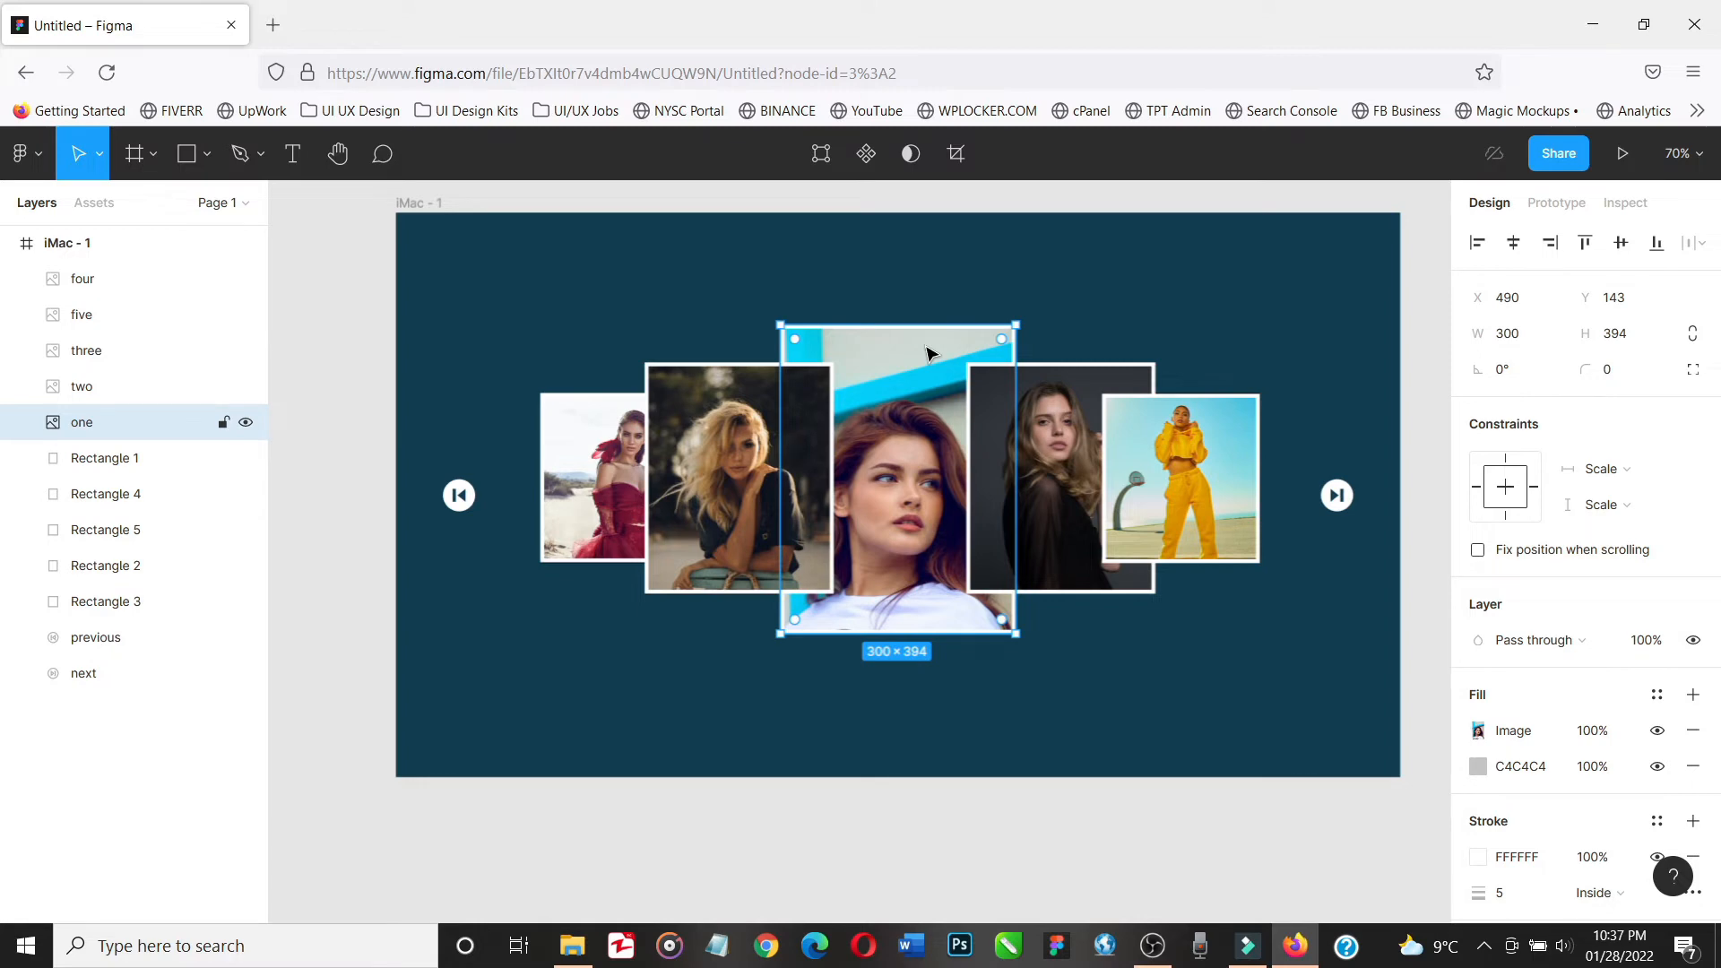
key("bracketright")
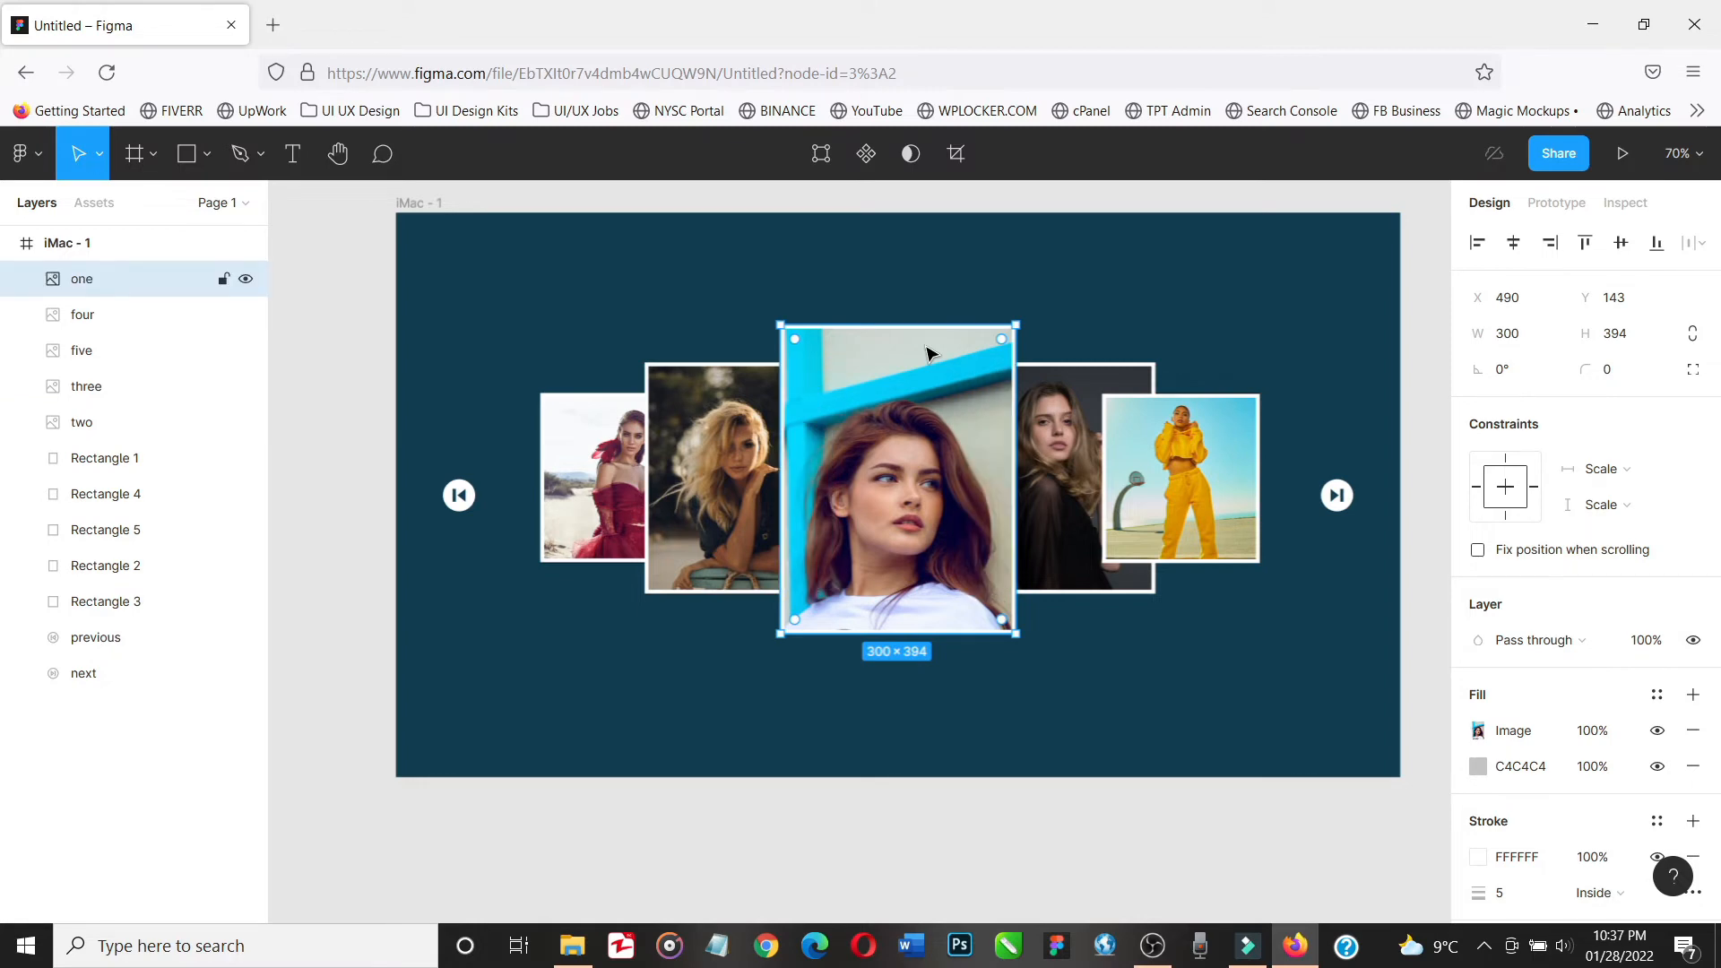
Bring photo two in front of photo three, restore photo one to the very front, and clear the selection
left_click(1148, 379)
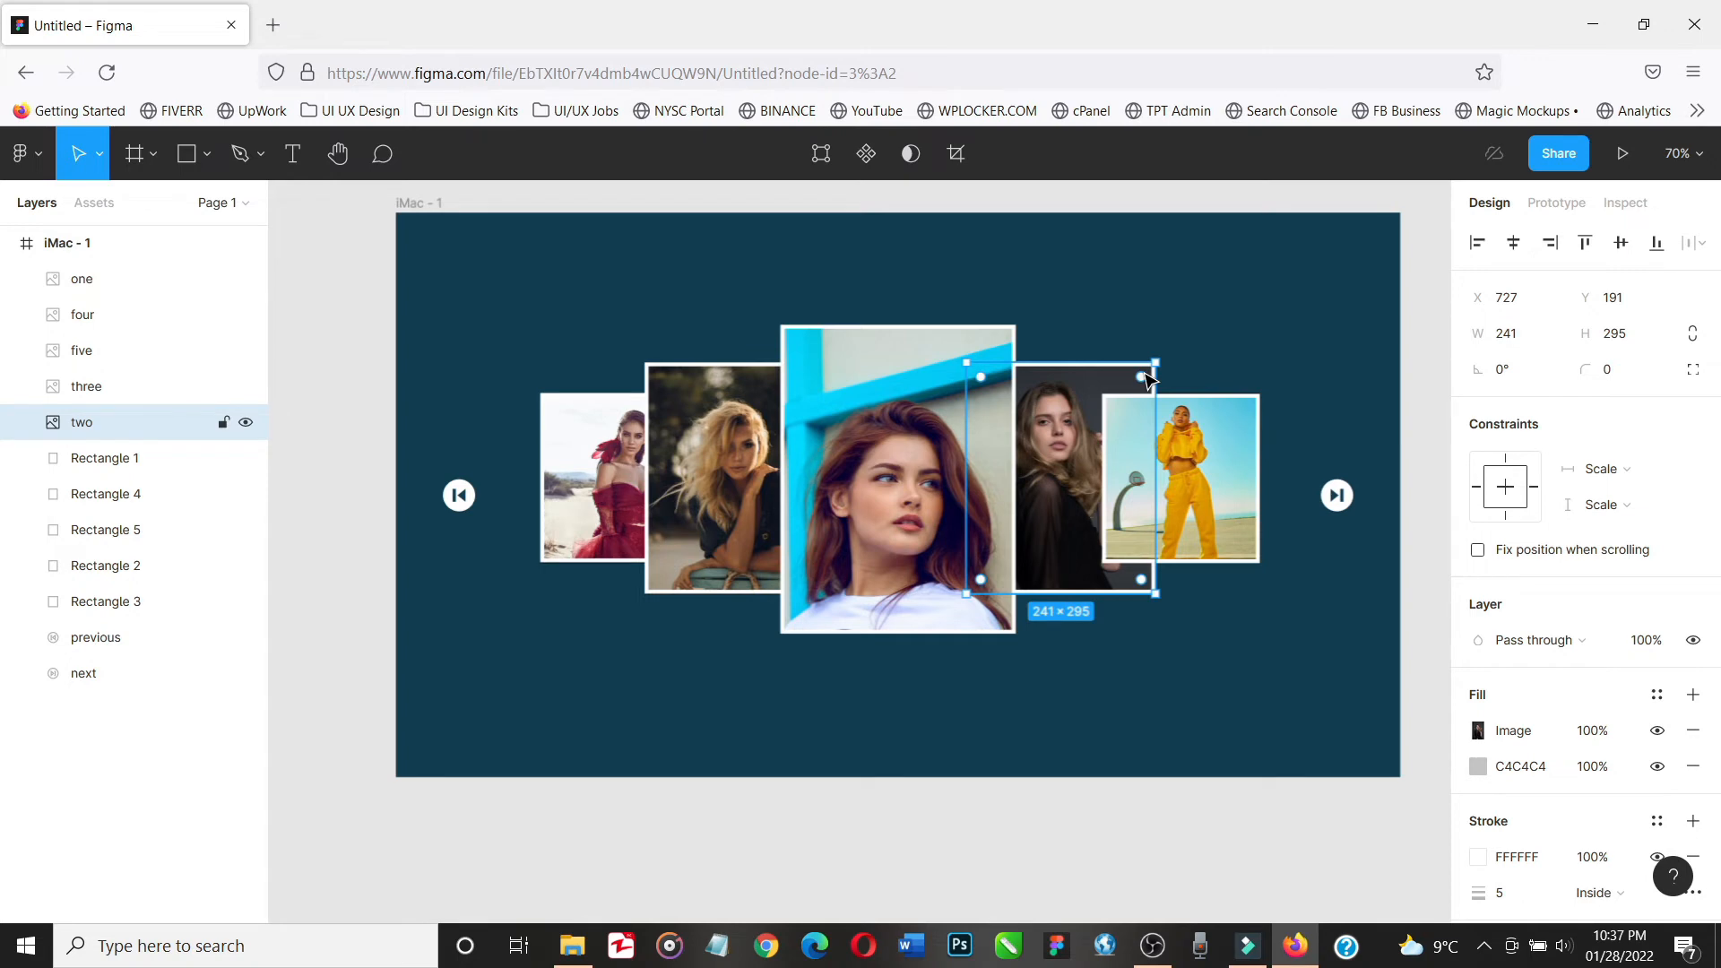
key("bracketright")
left_click(977, 348)
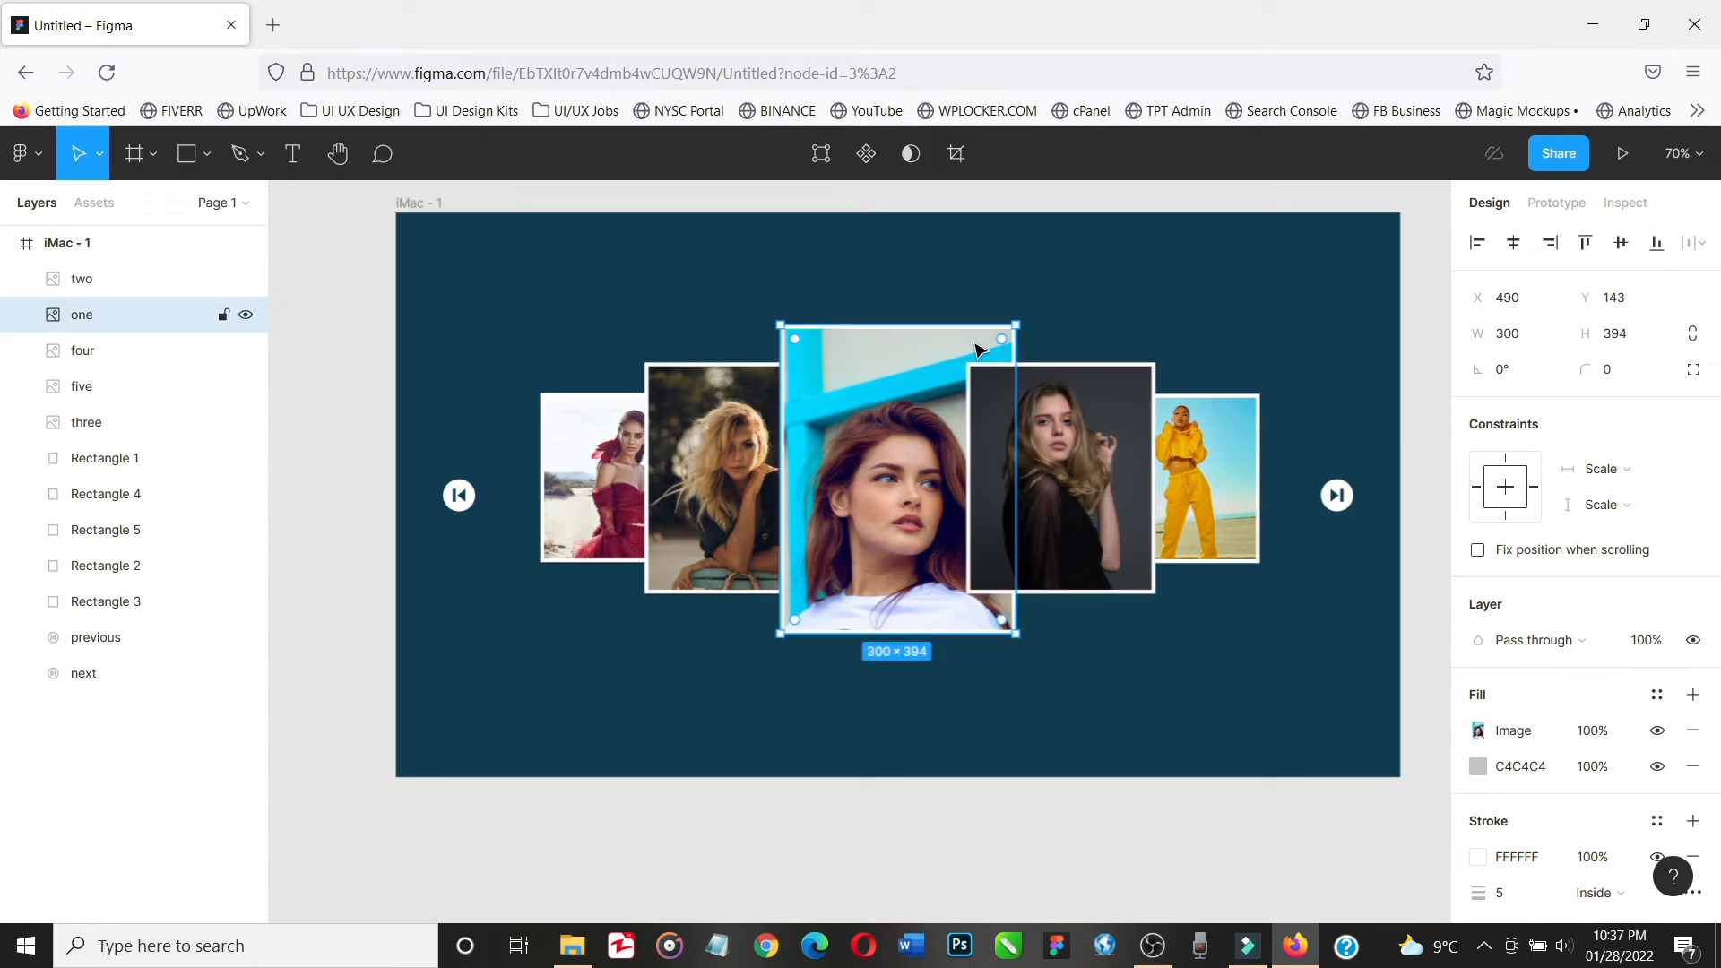
key("bracketright")
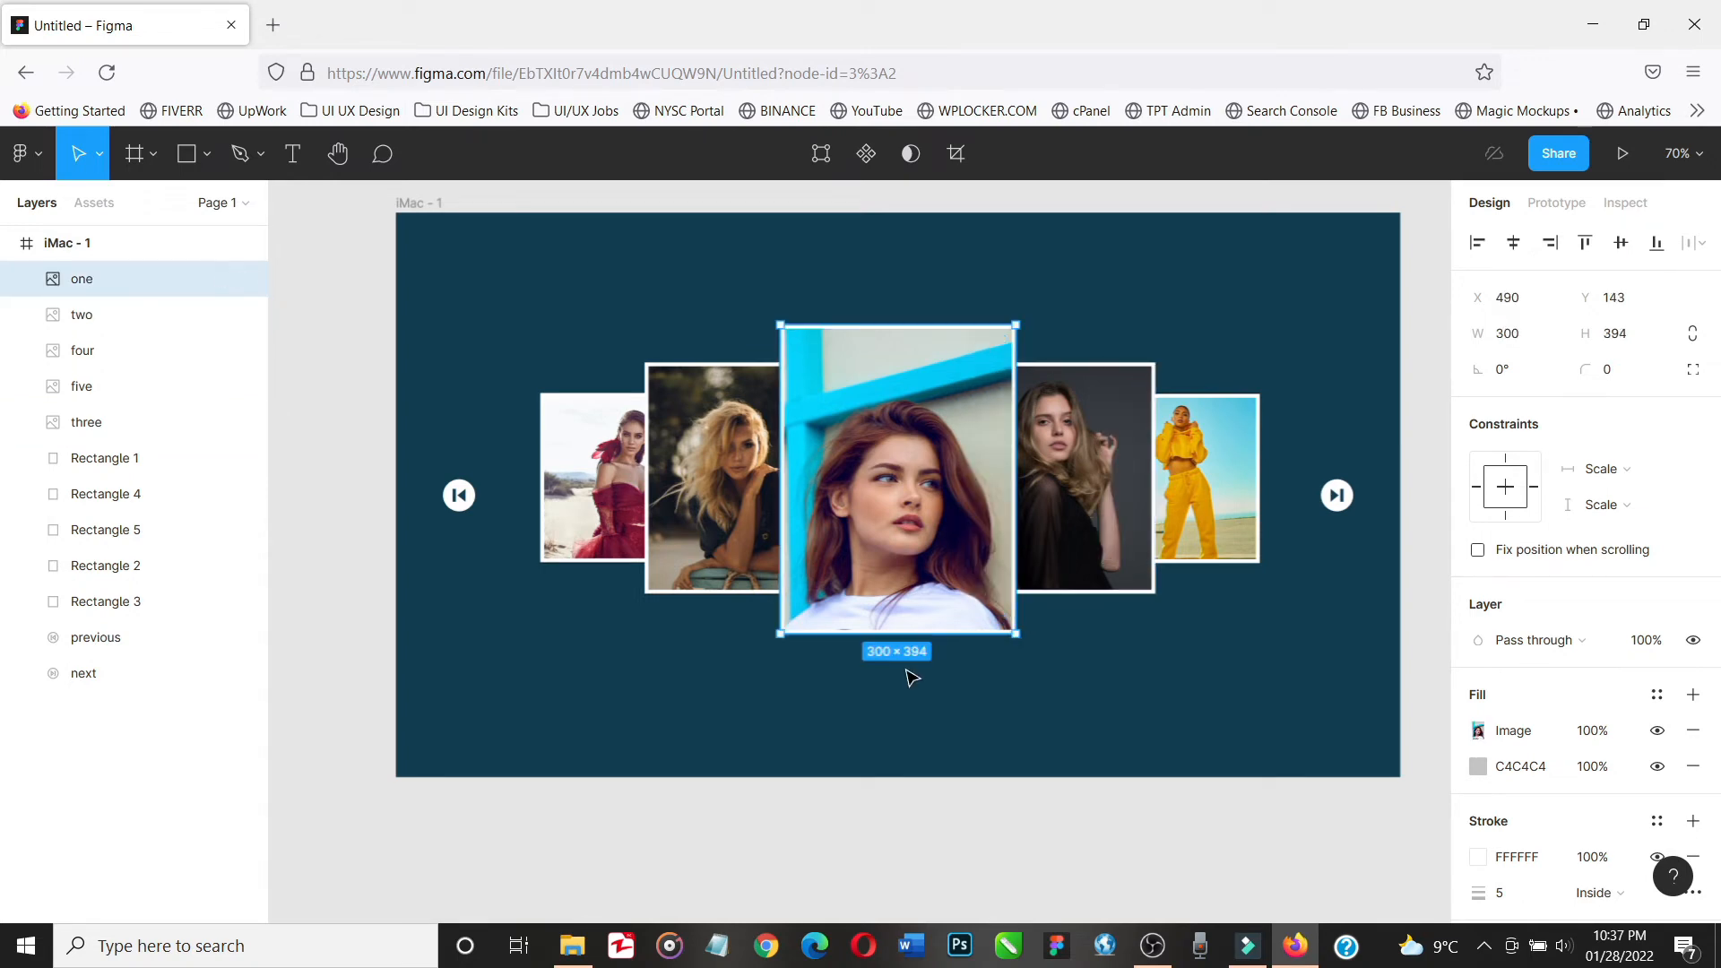
left_click(1060, 869)
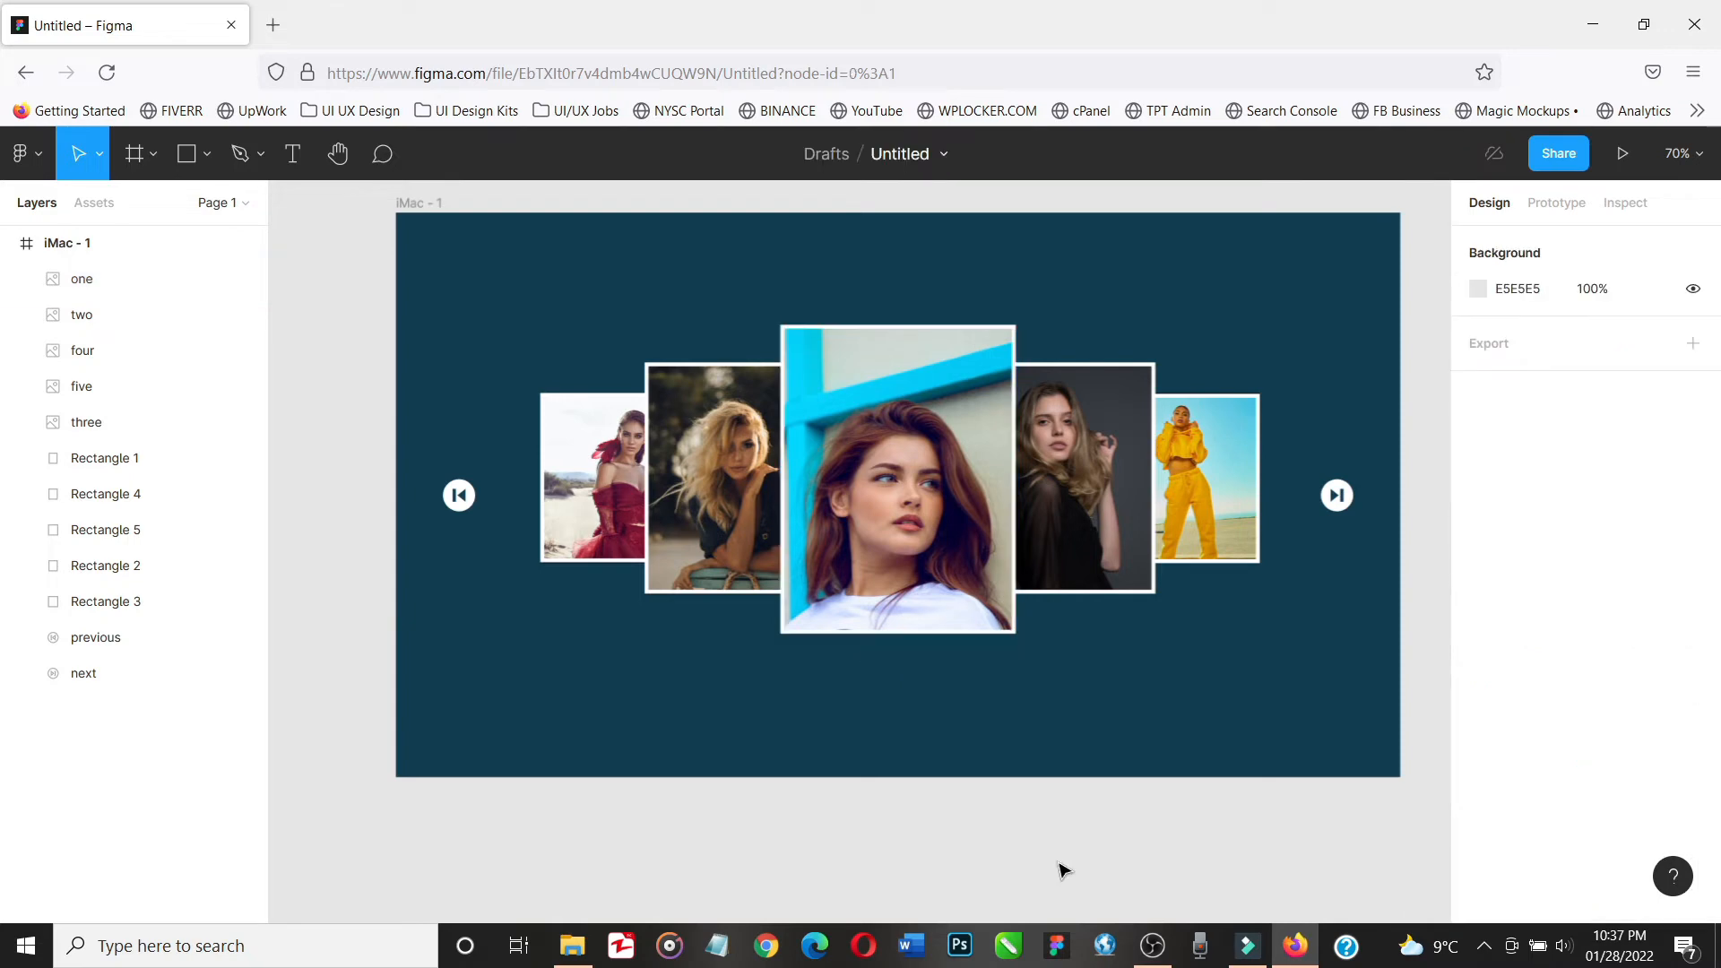
Duplicate the whole iMac - 1 frame beside the original at X 689, Y -360, and deselect the copy
scroll(1060, 870, "right", 1)
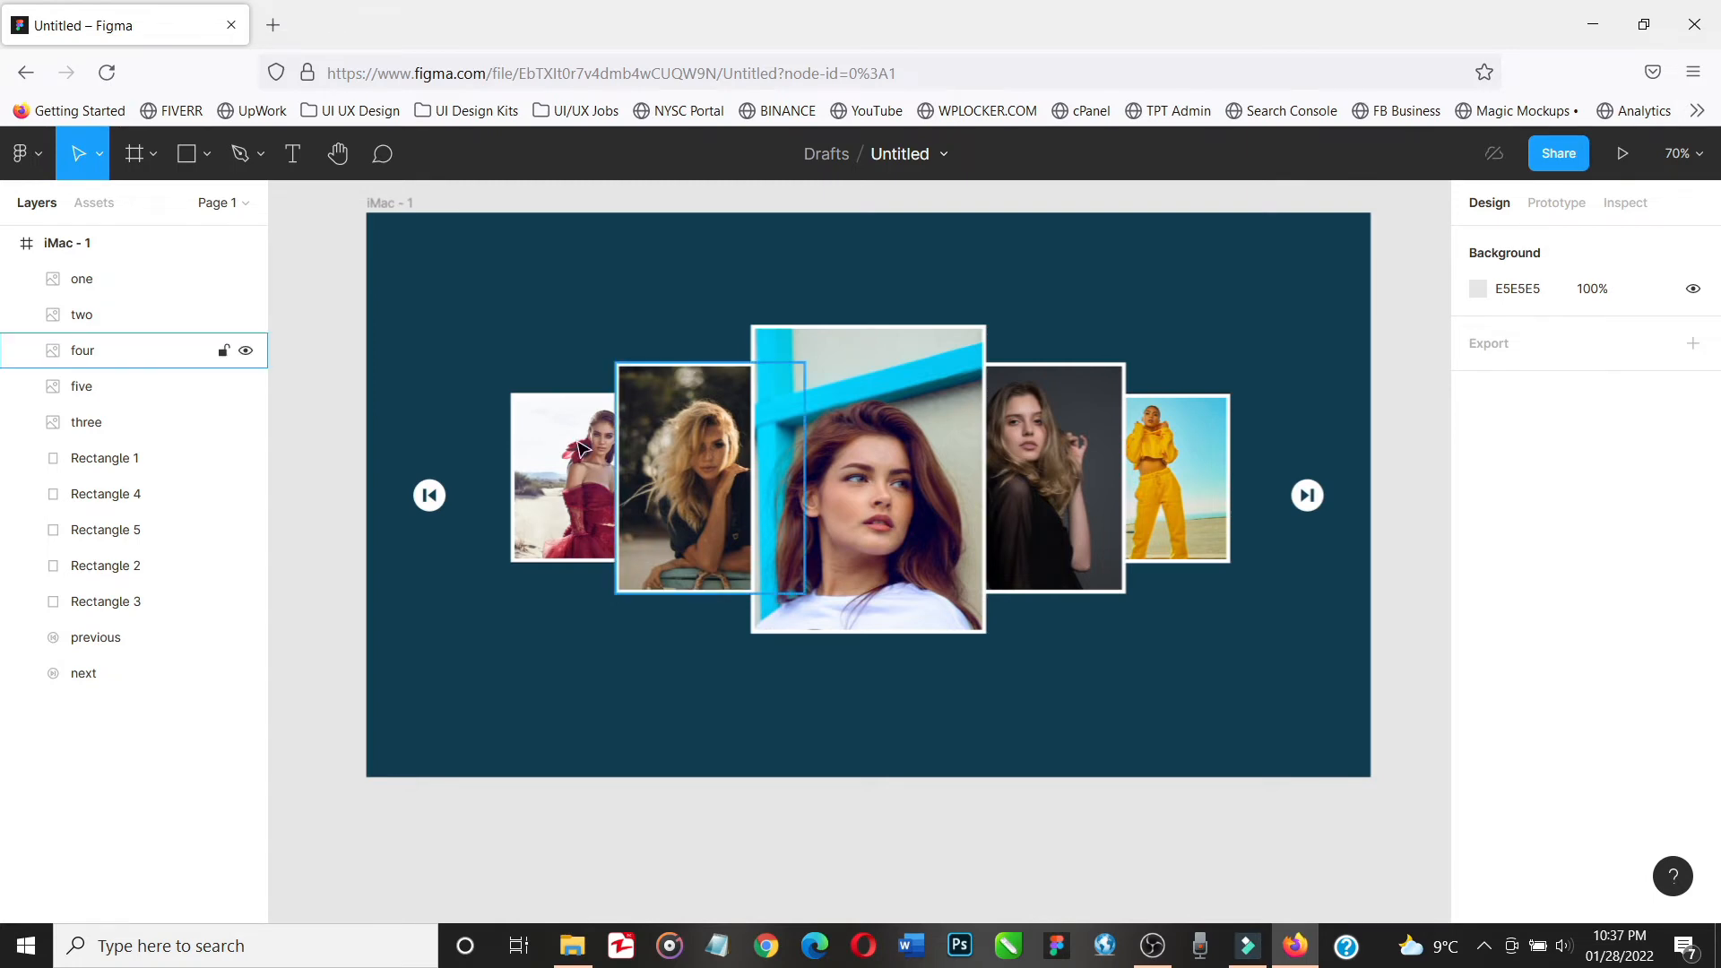
left_click(400, 205)
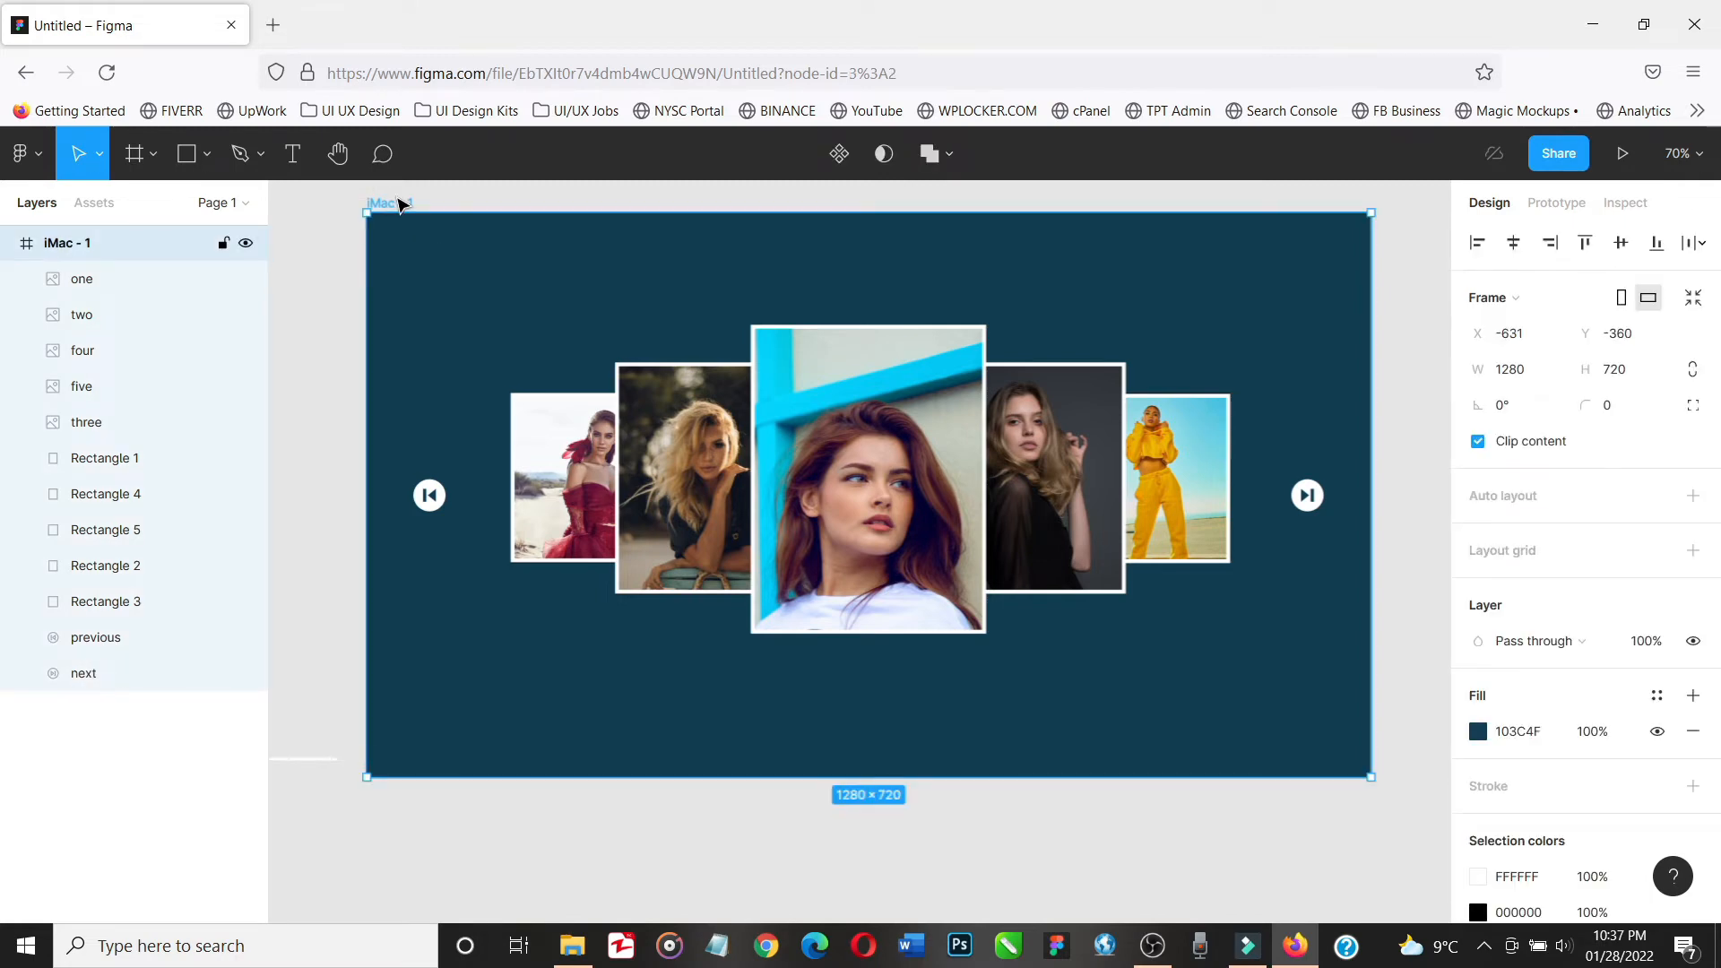
key("ctrl+d")
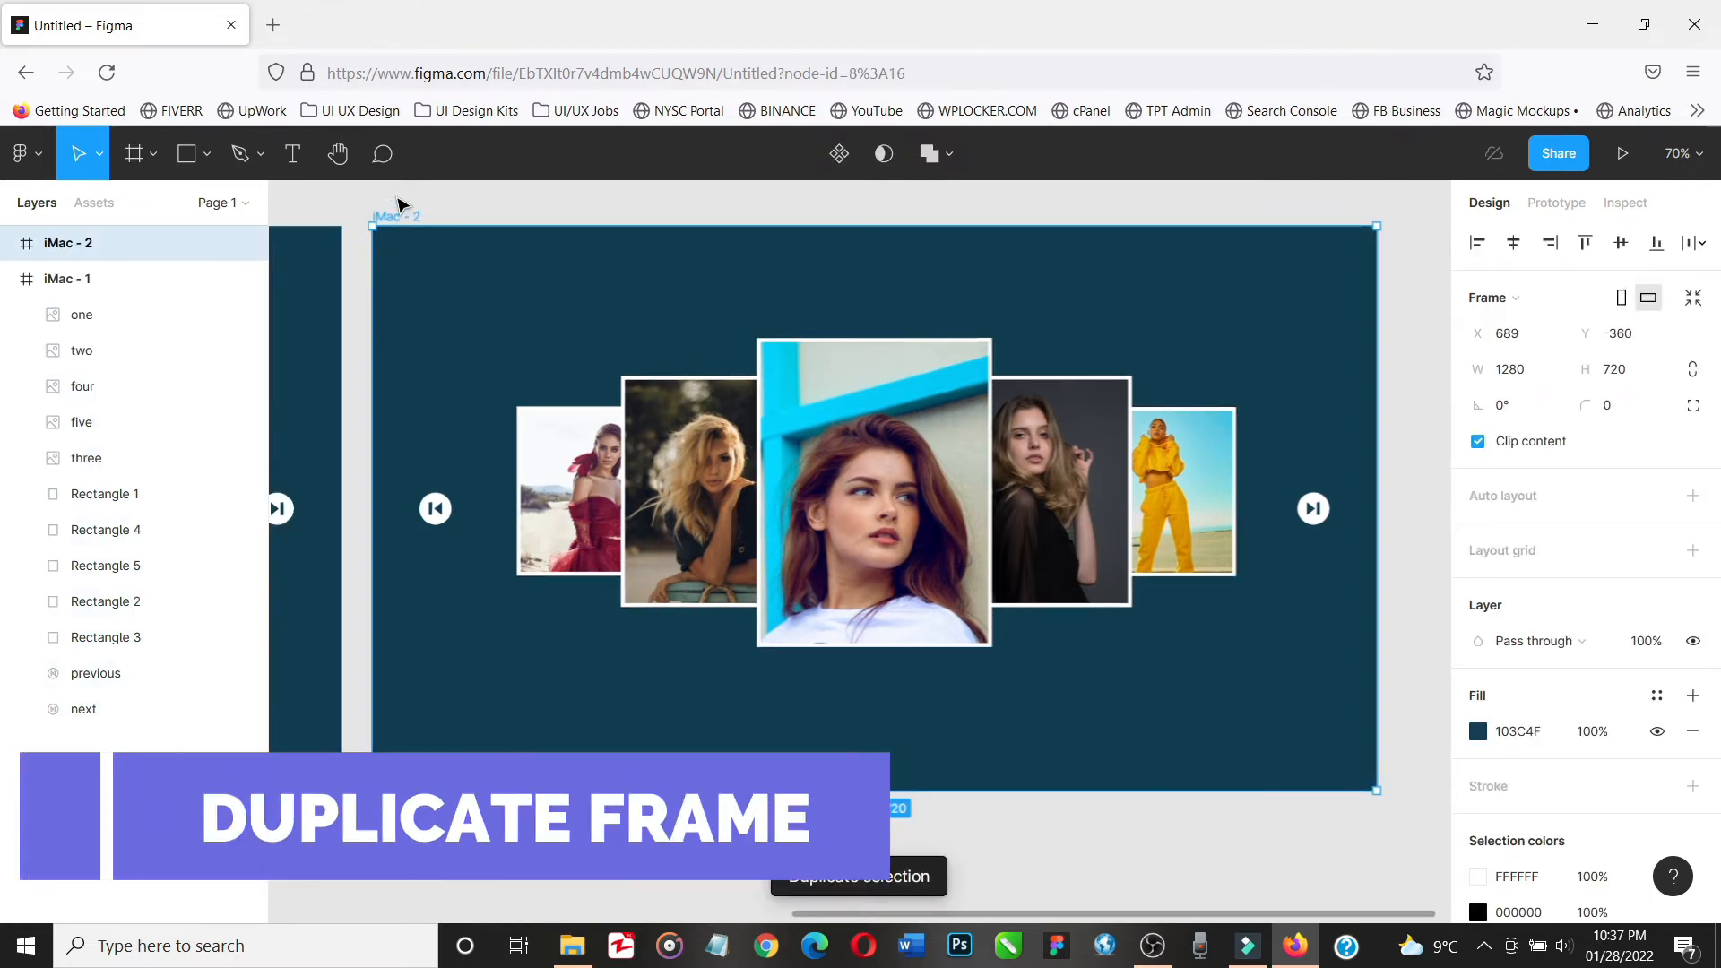
scroll(500, 511, "left", 3)
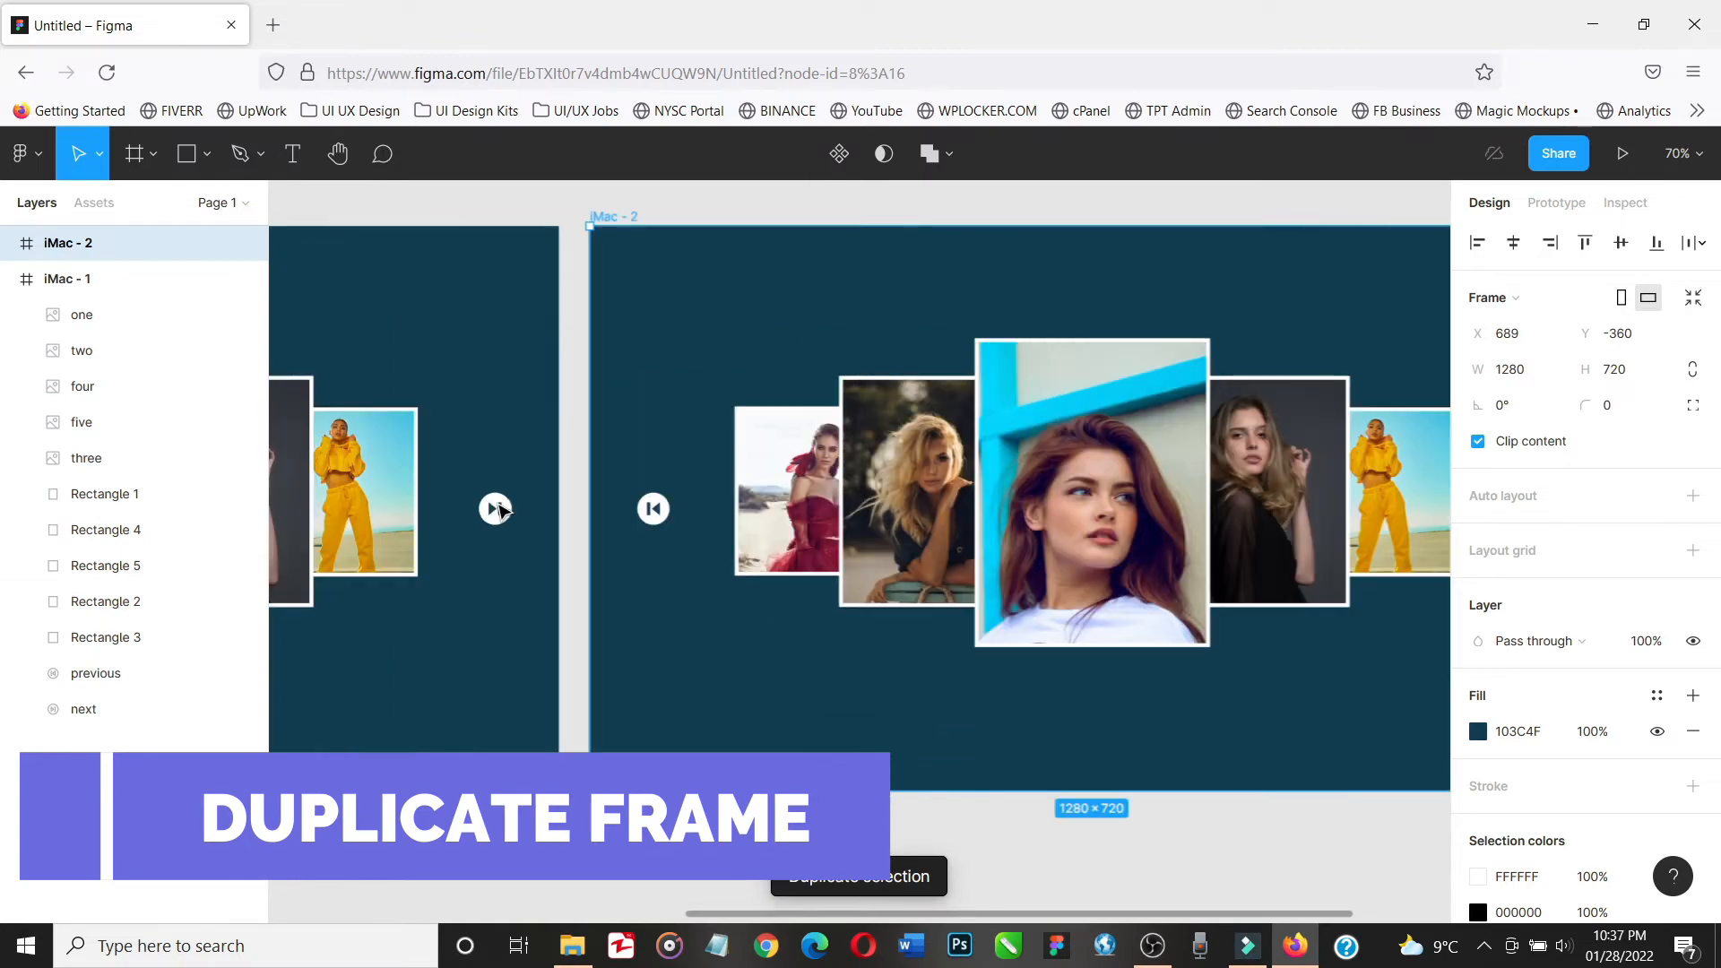
scroll(500, 511, "right", 4)
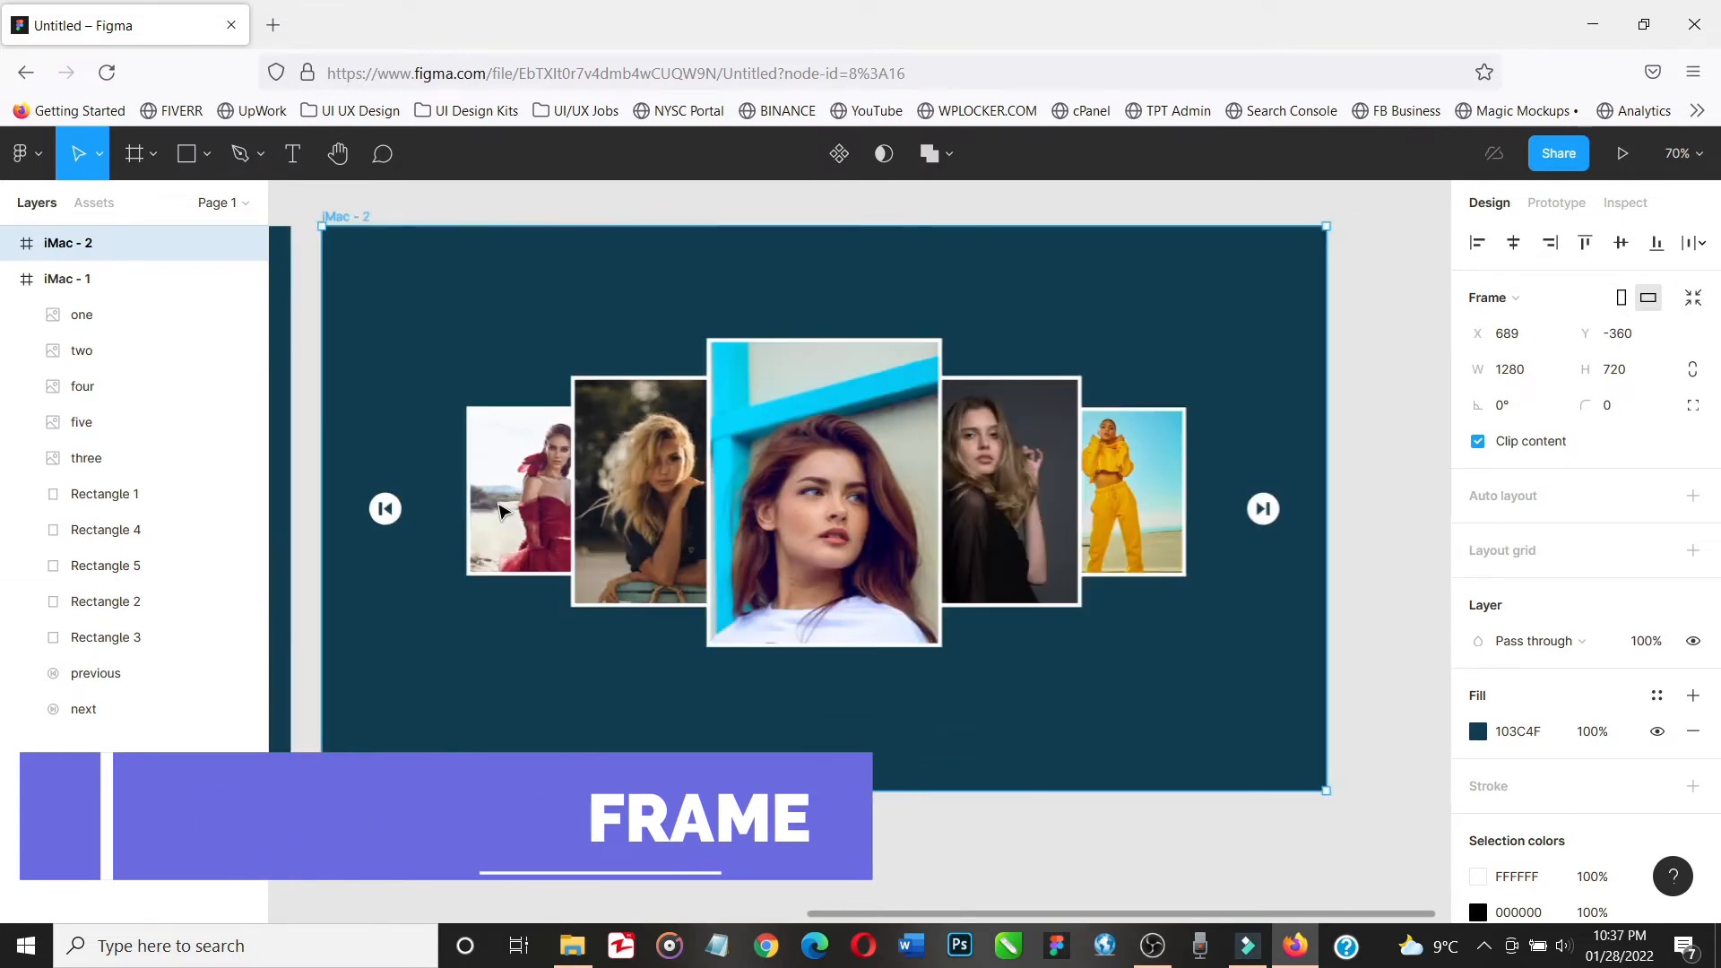
left_click(986, 862)
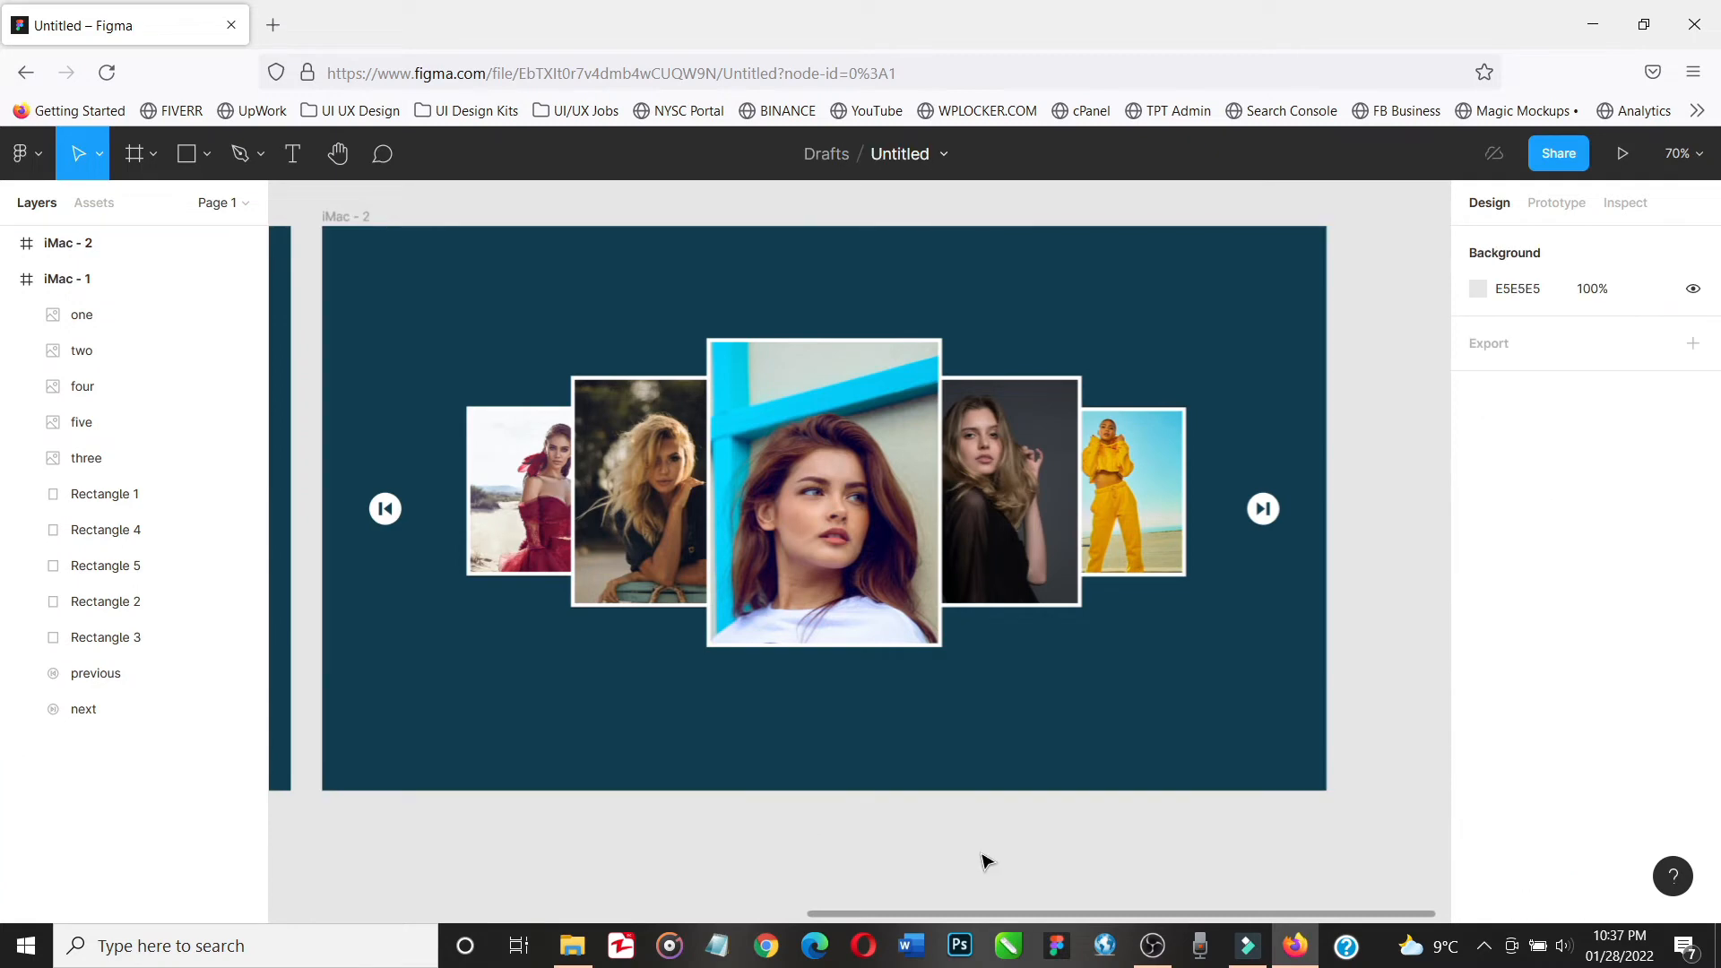
In the iMac - 2 frame, park photo five below the row of photos at X 828, Y 537
left_click(519, 560)
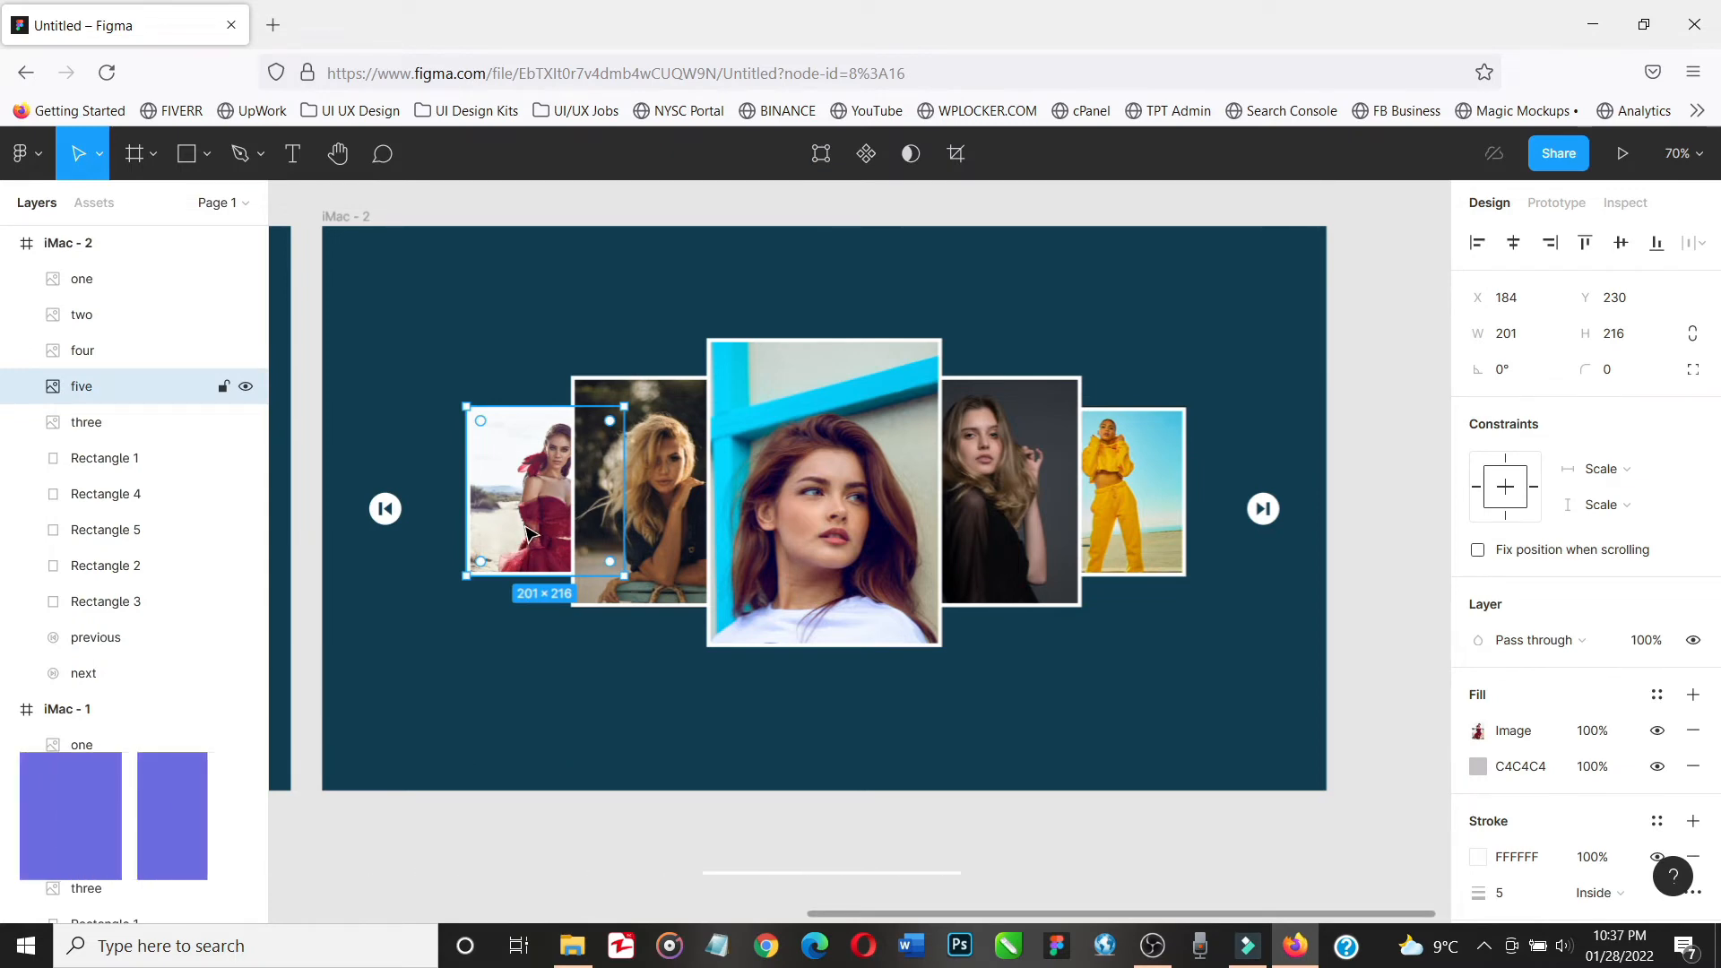
left_click_drag(527, 534, 1032, 774)
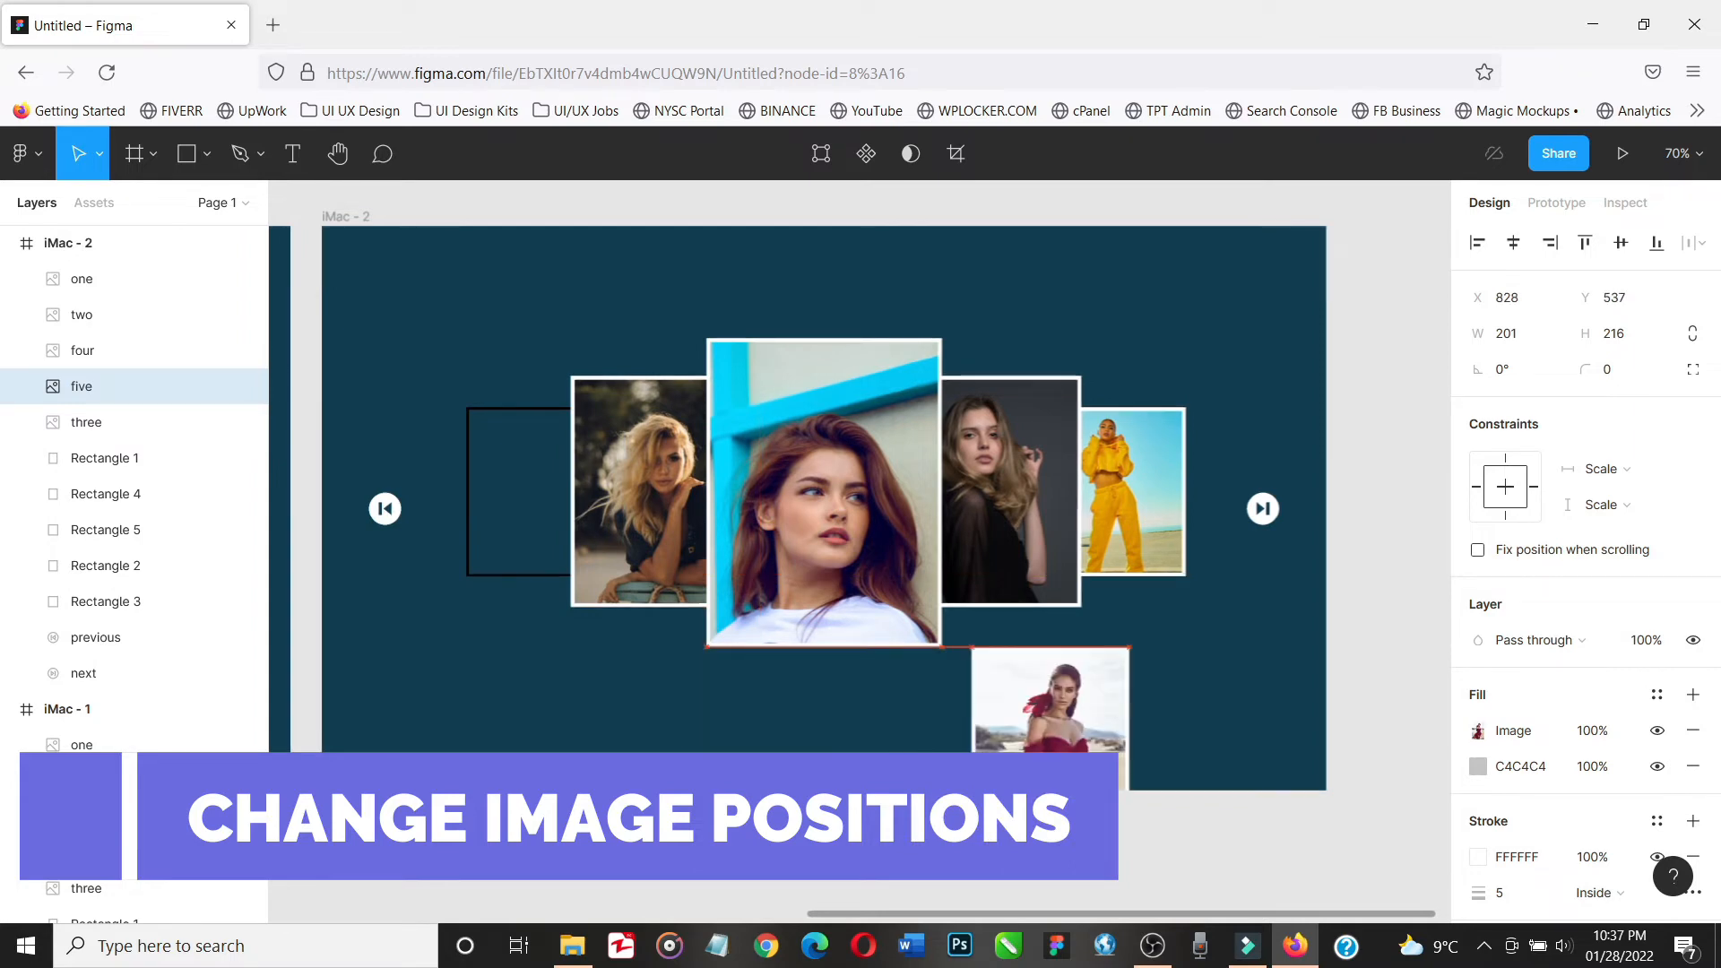
Resize photo four in iMac - 2 to 201 × 216 and place it over the vacated Rectangle 5
left_click(647, 542)
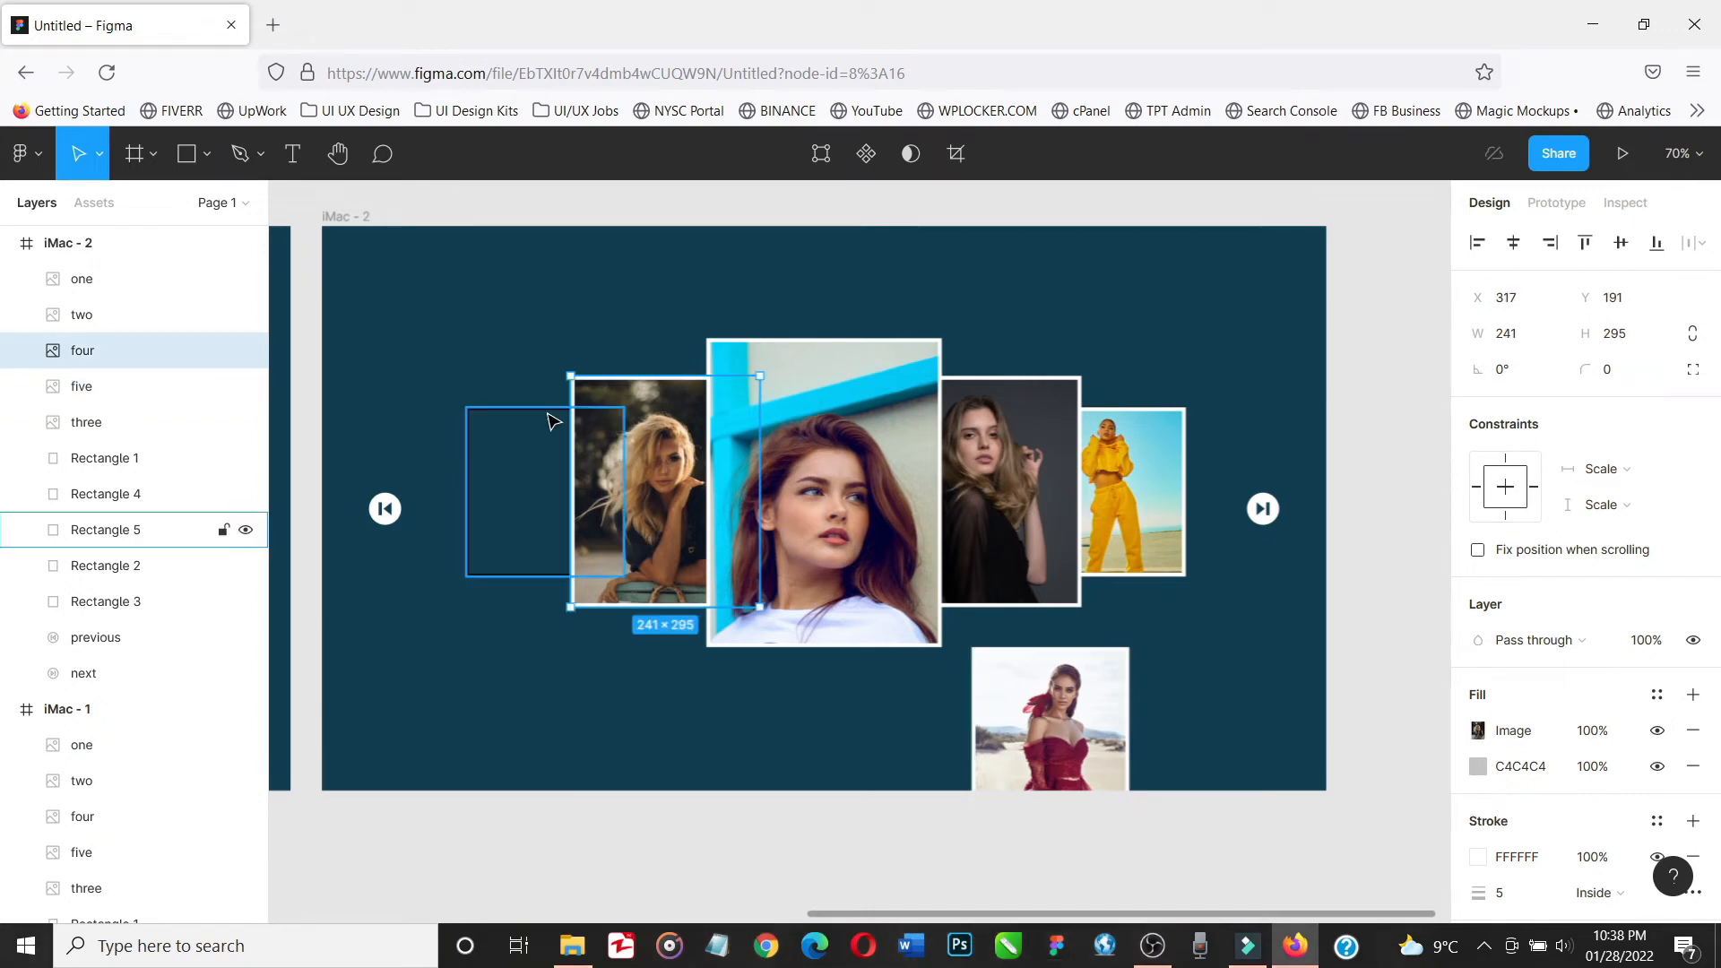
left_click(547, 417)
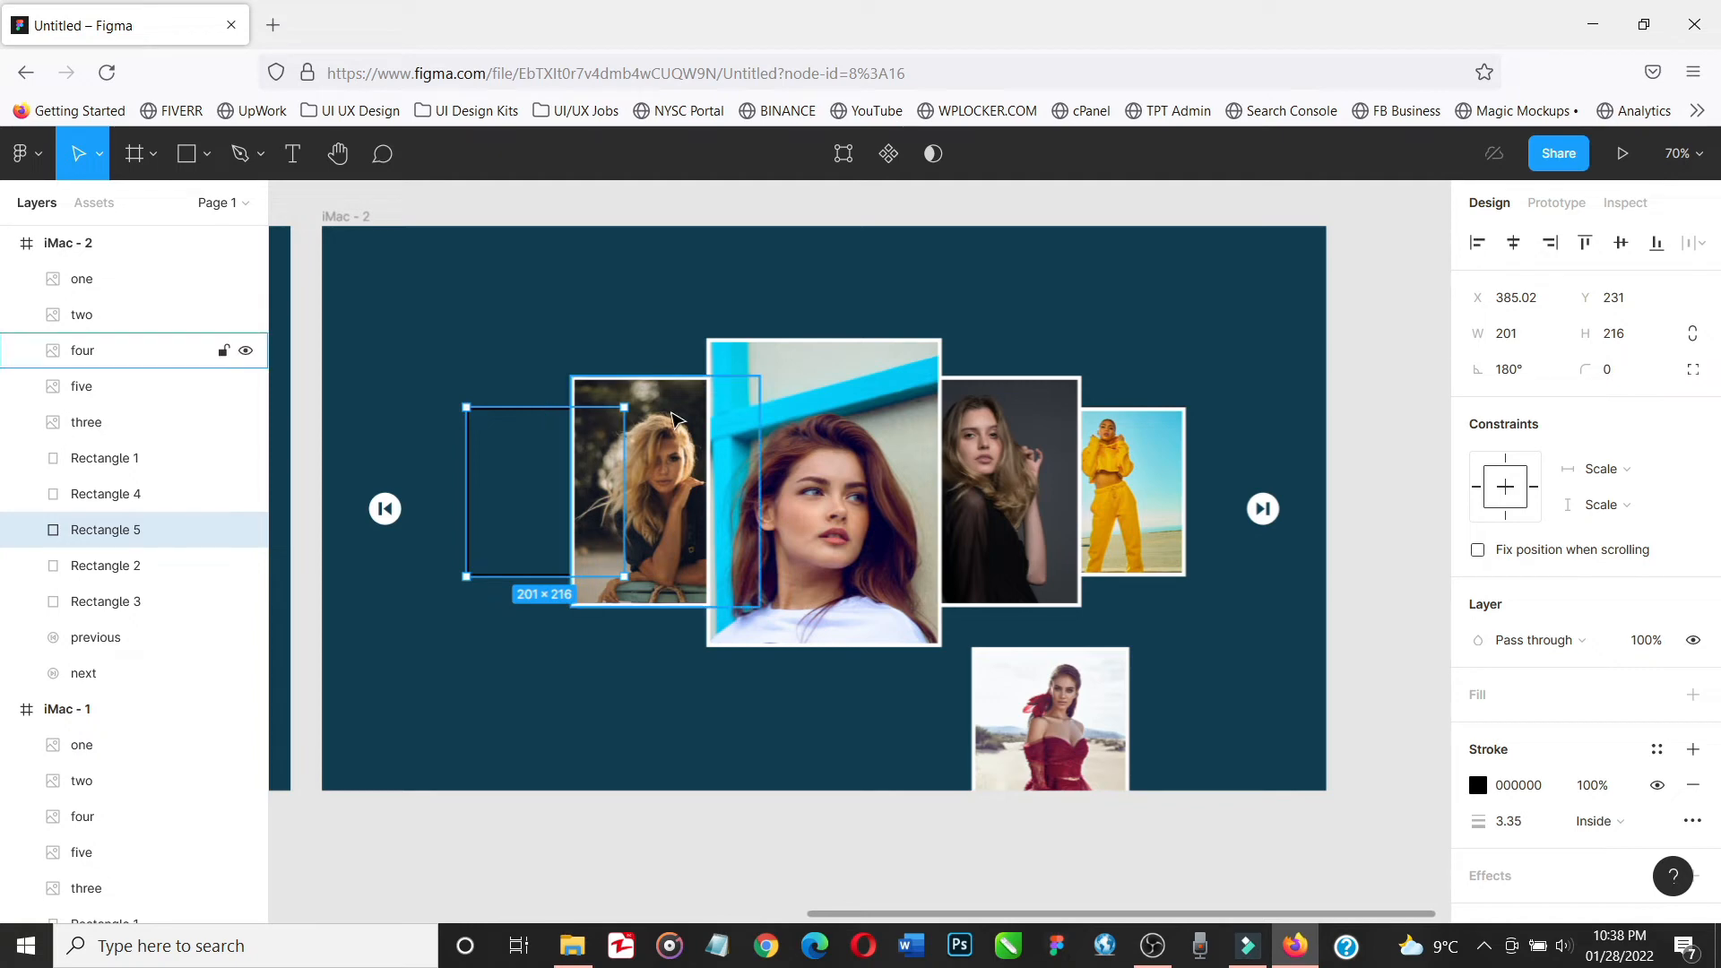
left_click(674, 418)
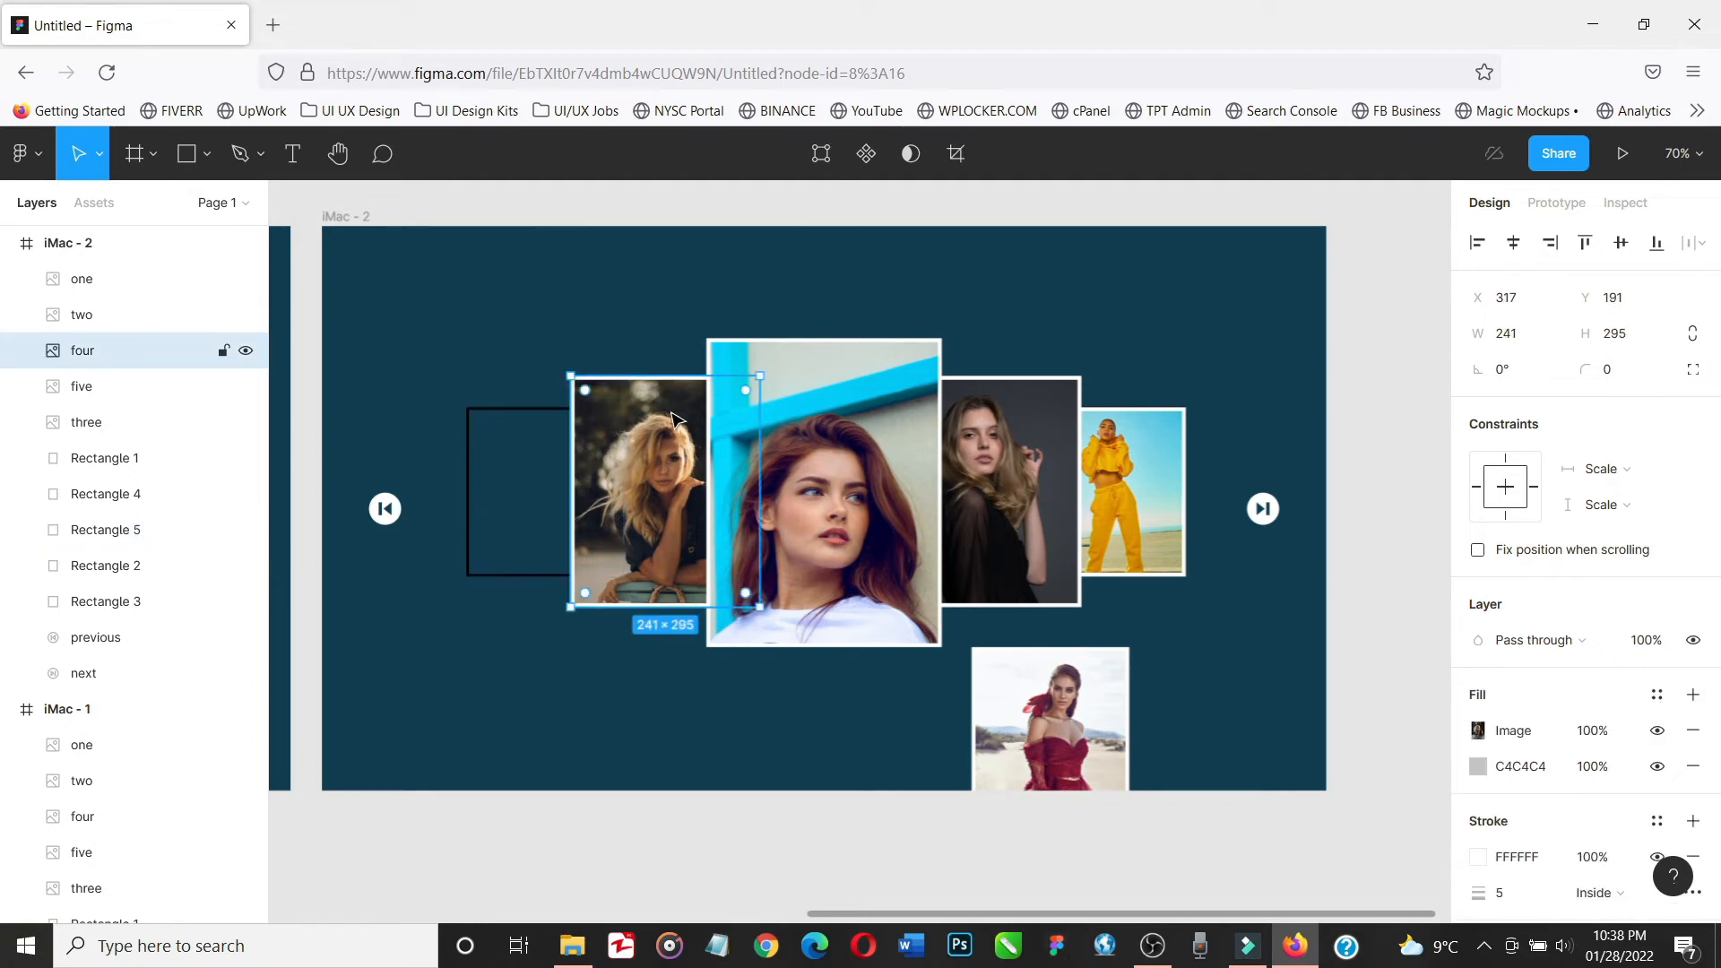
left_click(1521, 345)
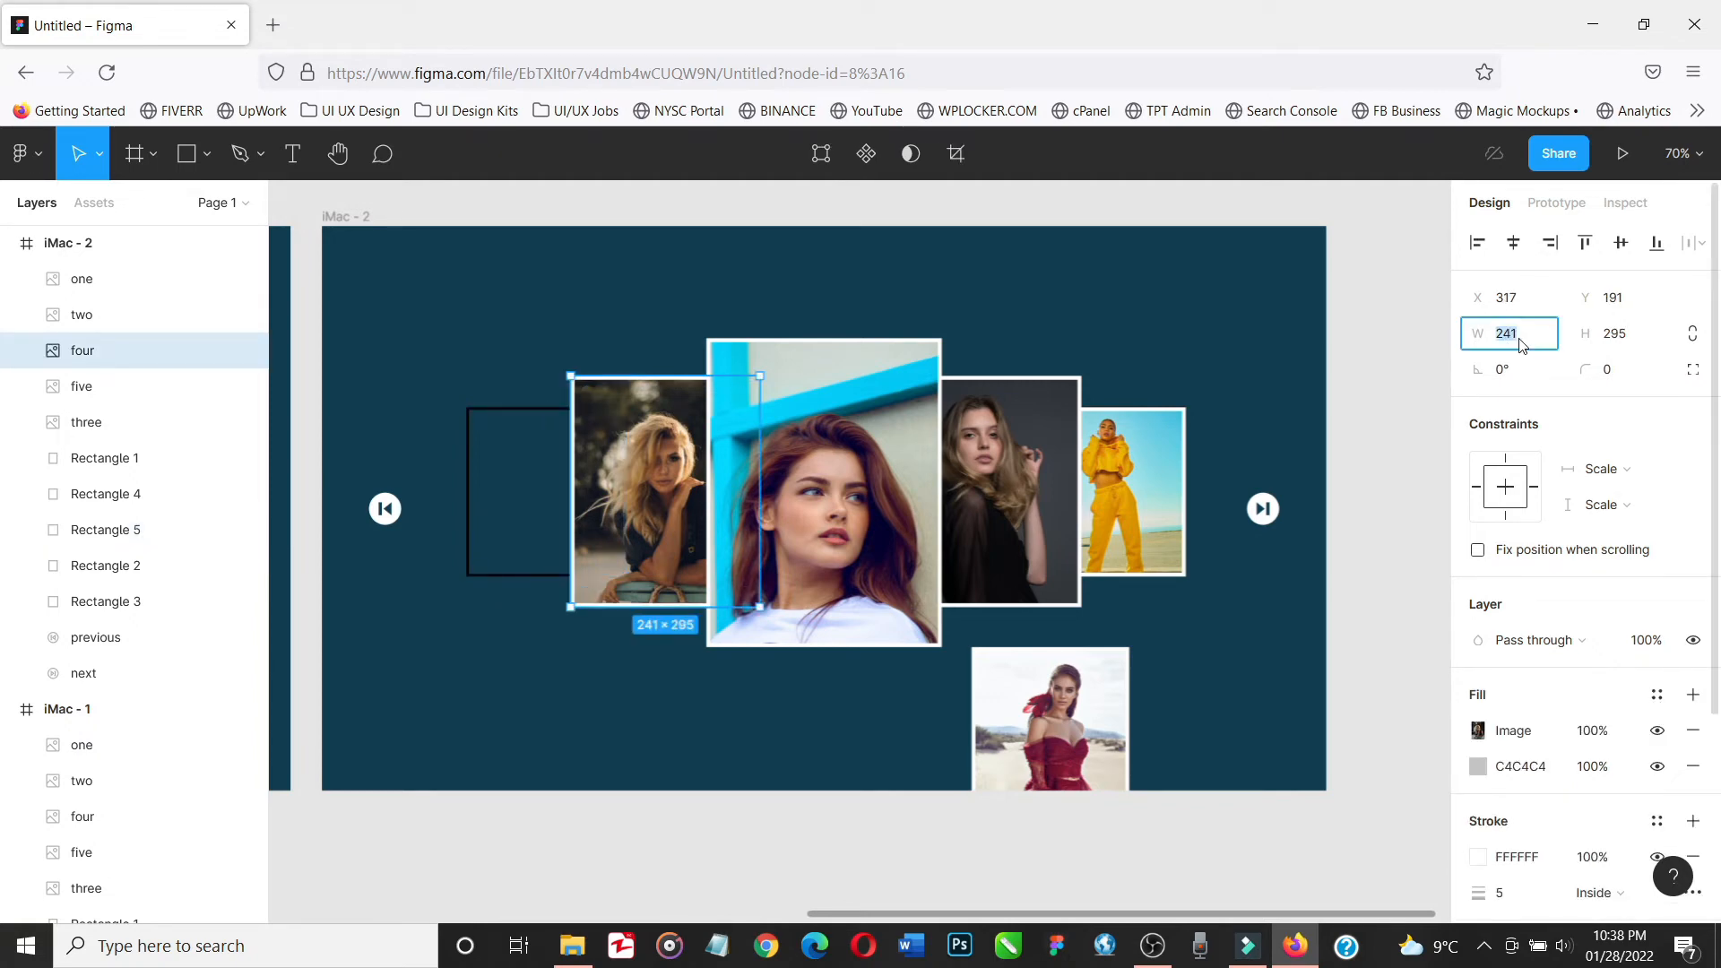
type("201")
key("Tab")
type("216")
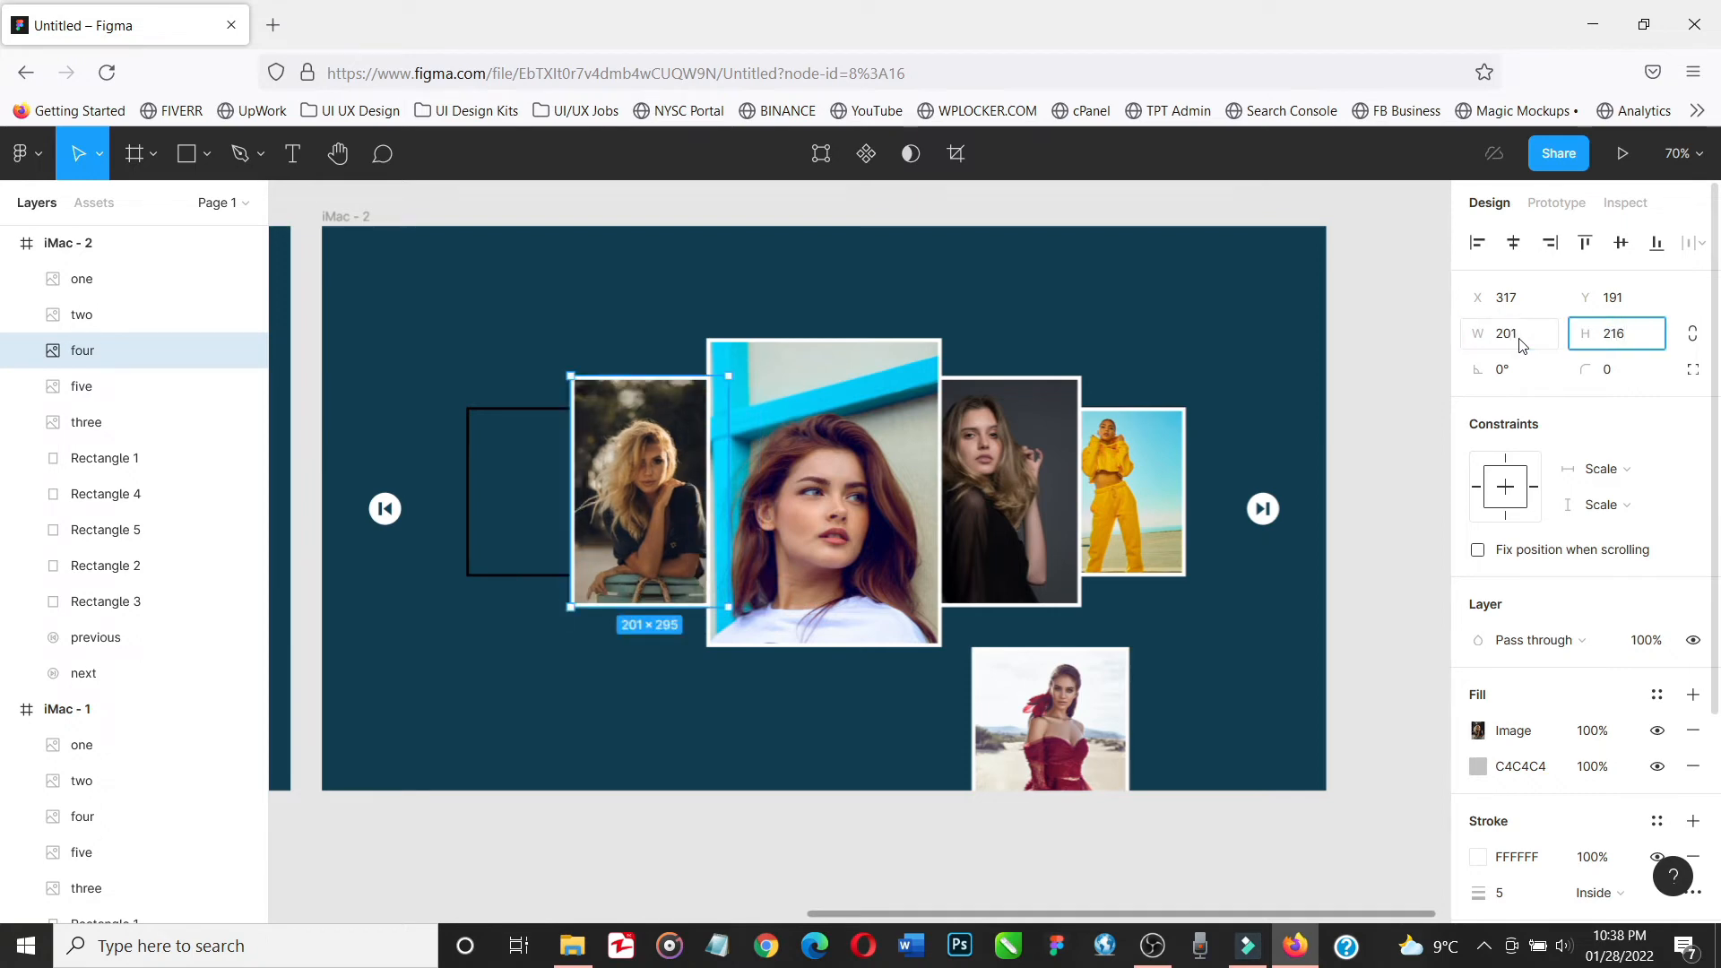
key("Return")
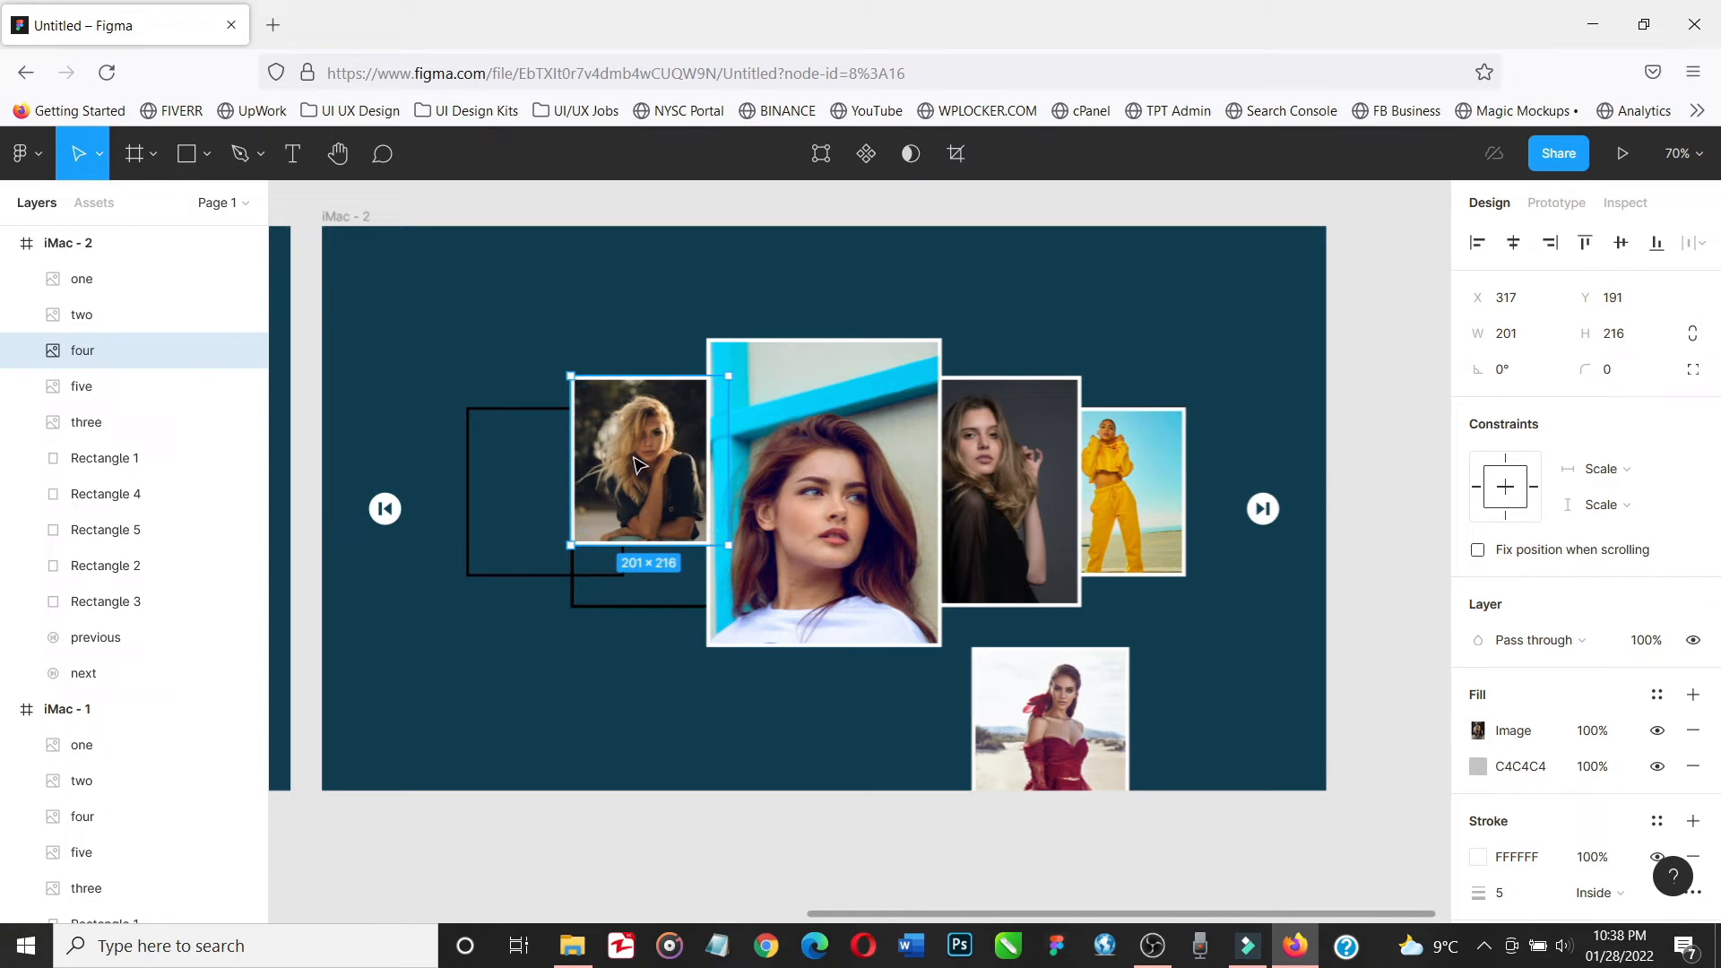
left_click_drag(674, 451, 570, 479)
Resize photo one in iMac - 2 to 241 × 295 and place it over Rectangle 4 at X 317, Y 191
left_click(747, 407)
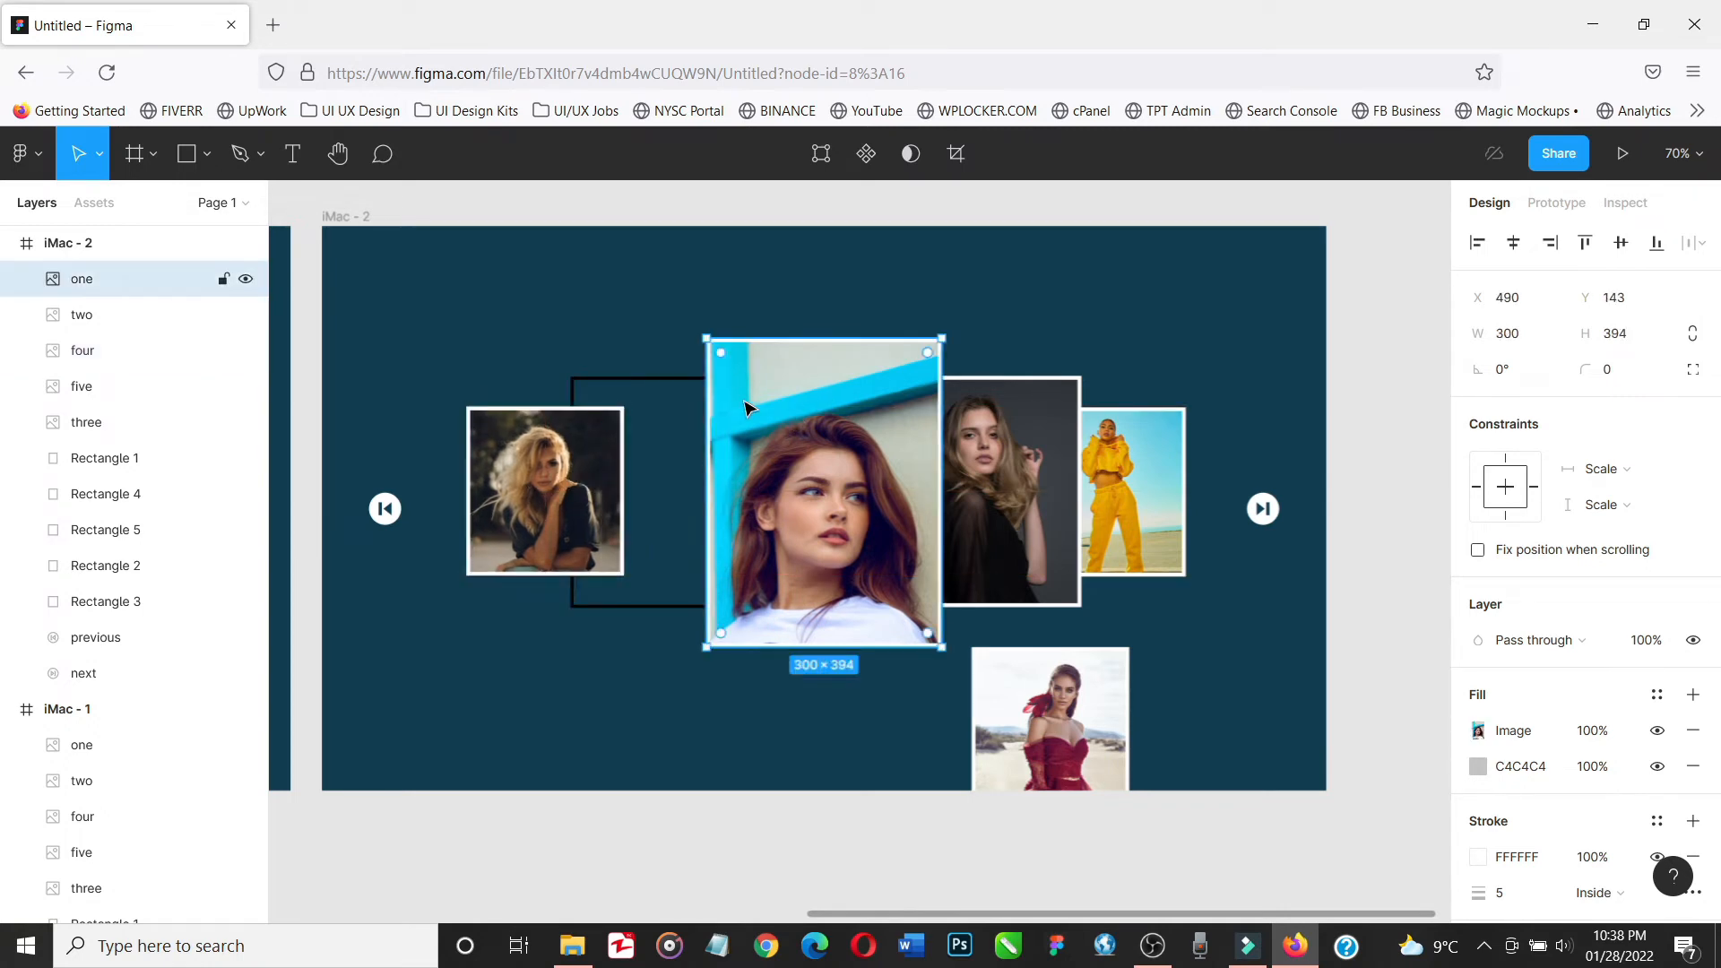
left_click(653, 377)
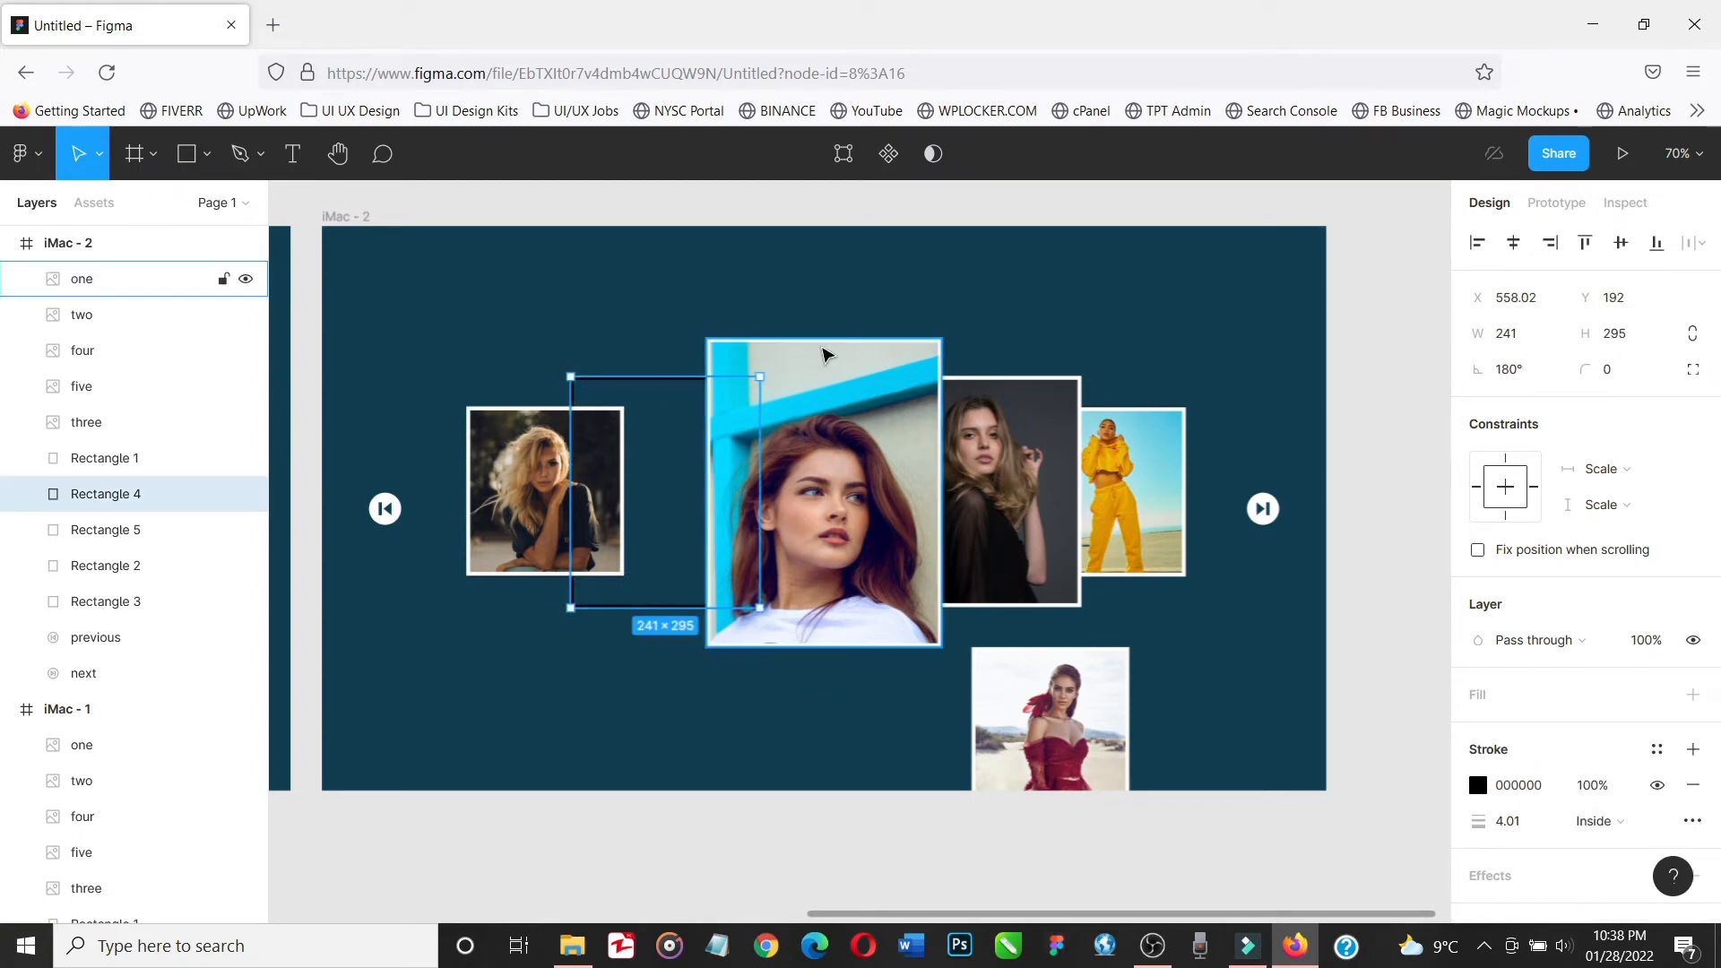
left_click(826, 355)
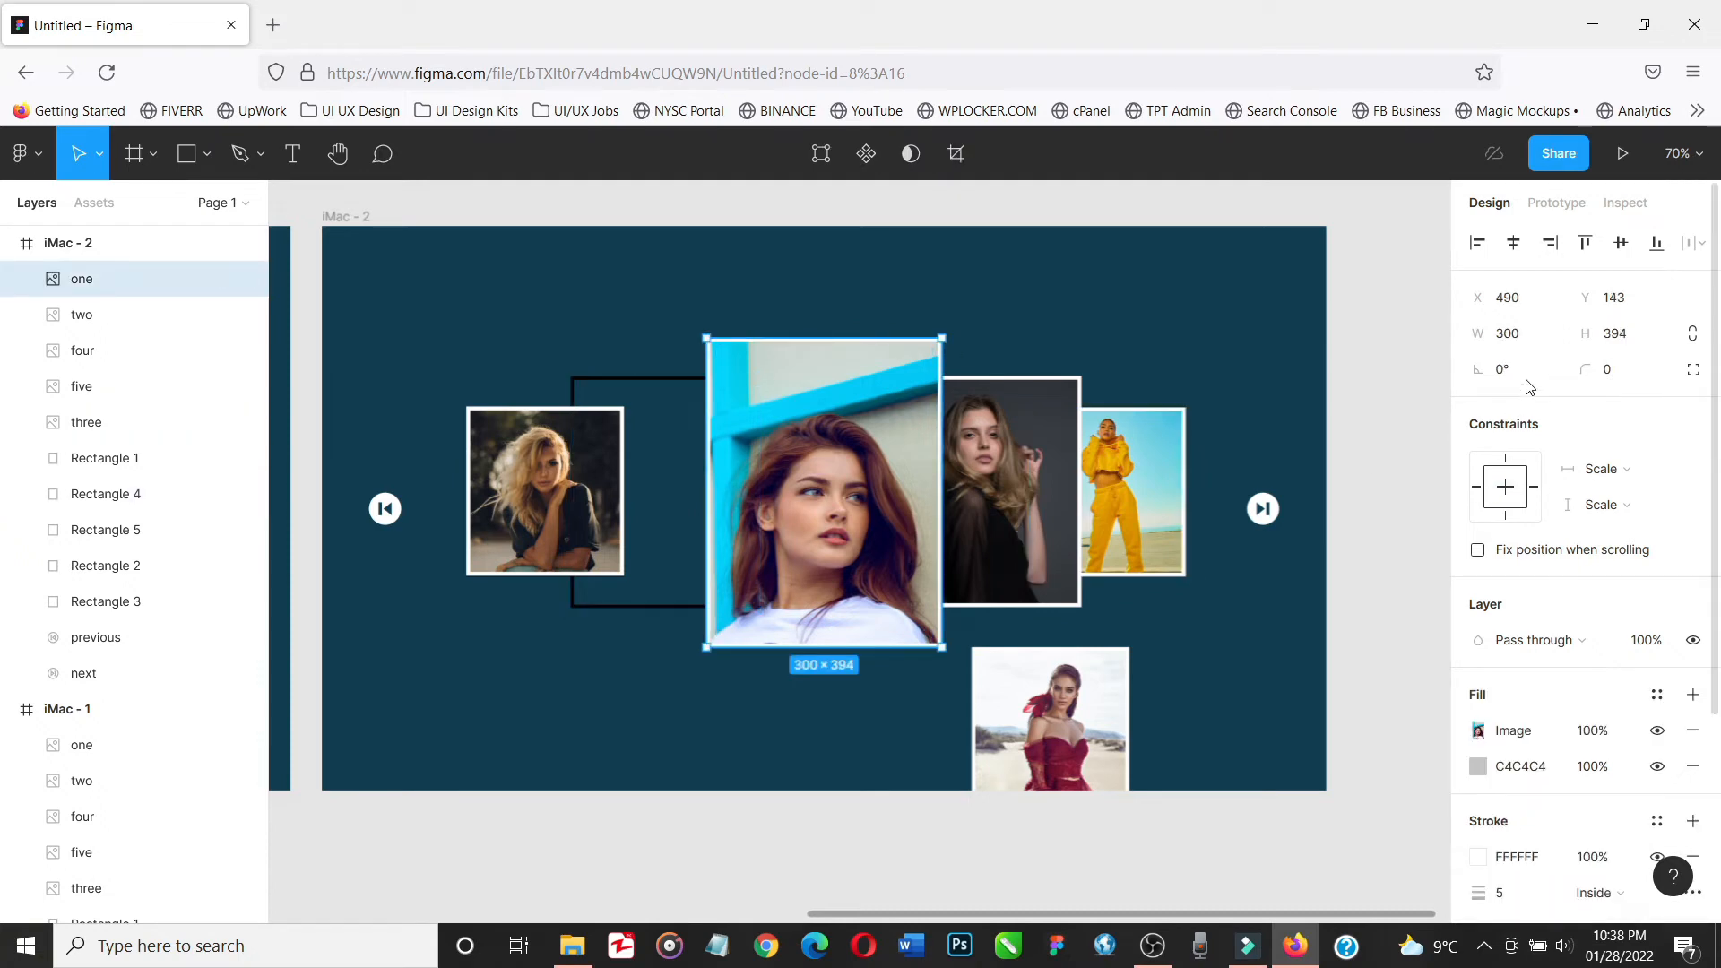
left_click(1525, 348)
double_click(1524, 348)
type("241")
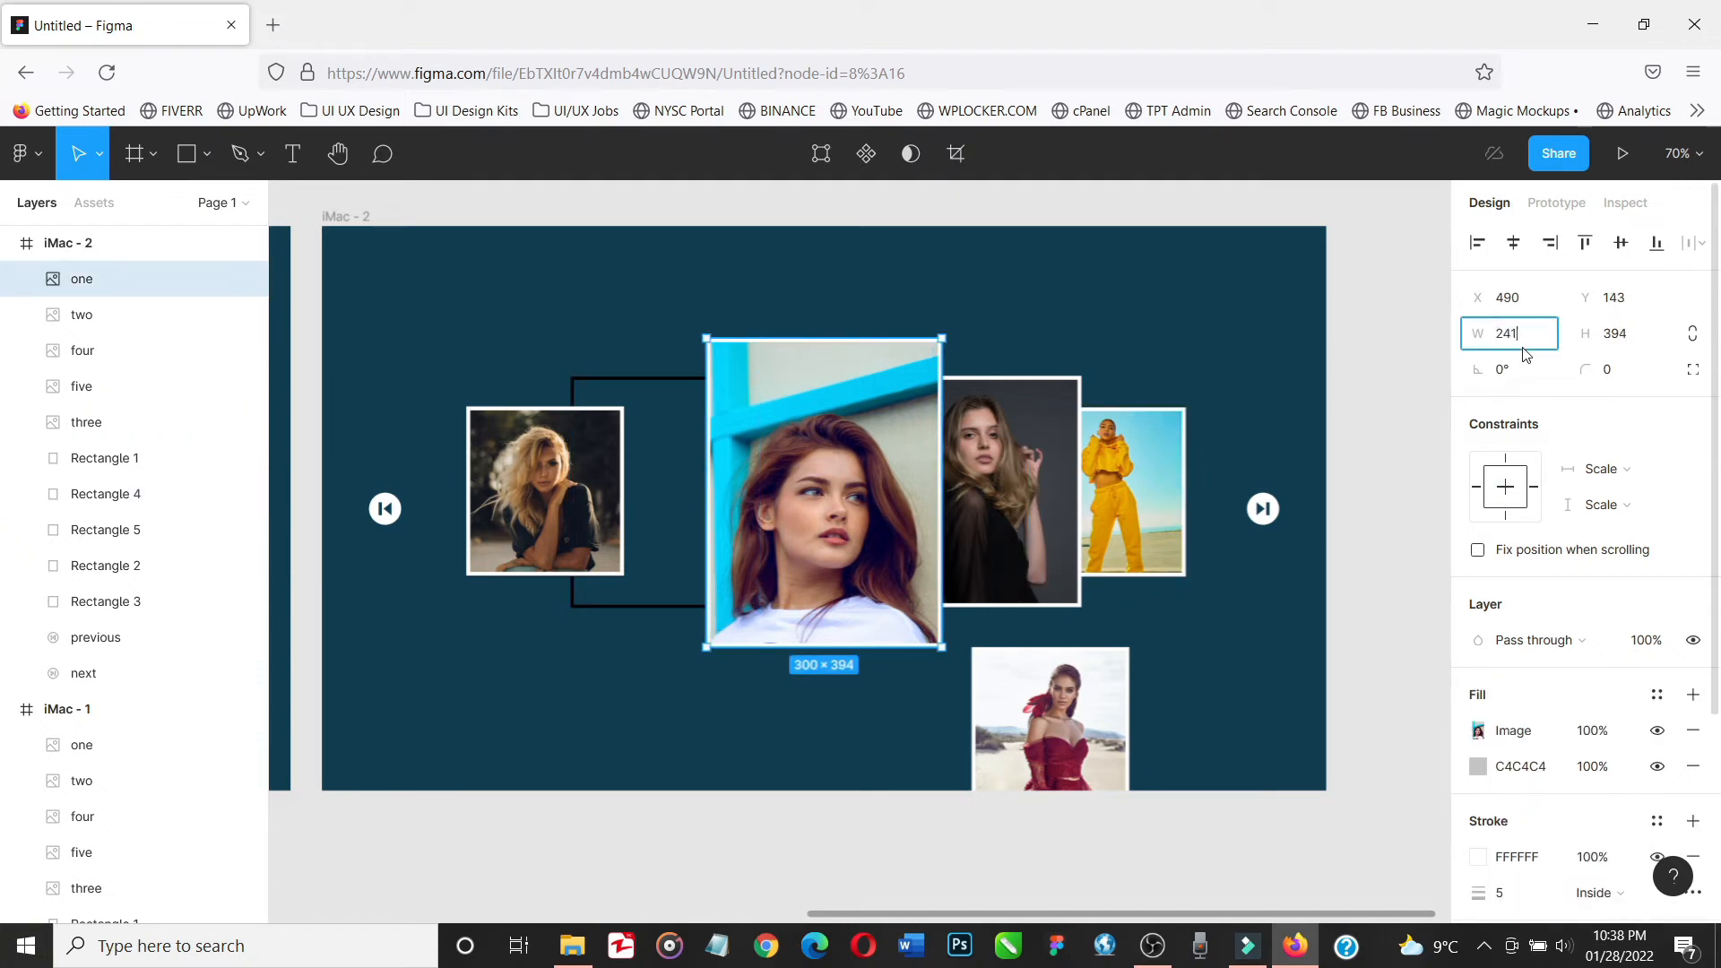
key("Tab")
type("295")
key("Return")
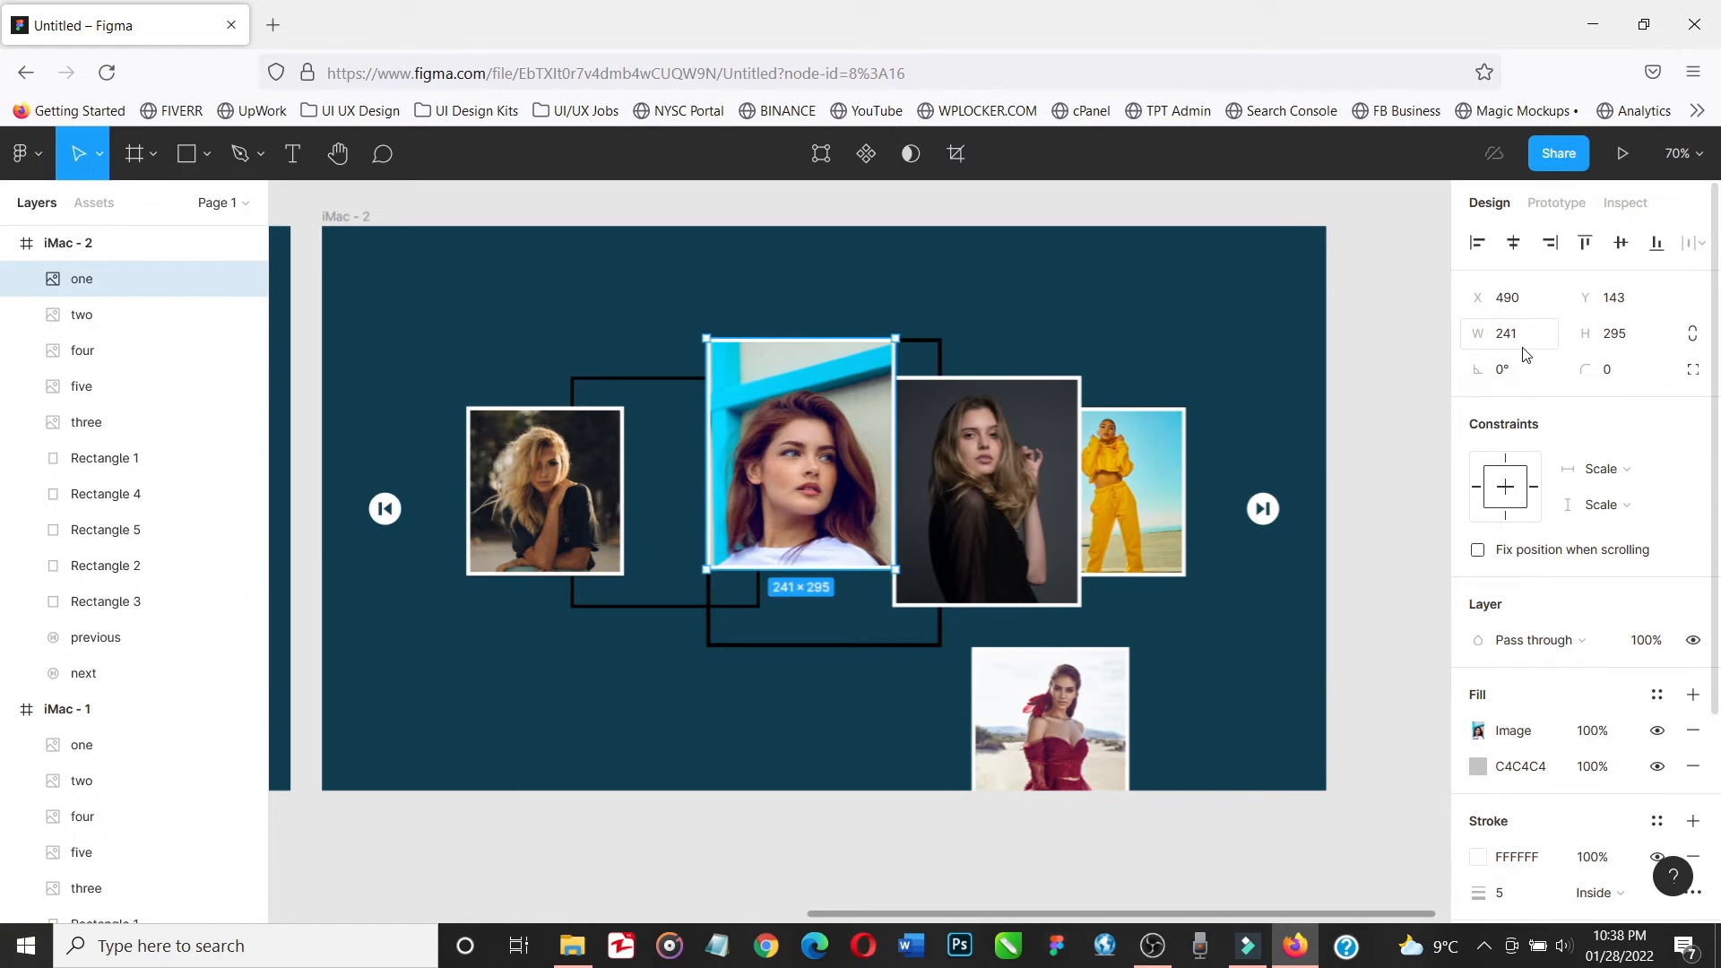
left_click_drag(742, 484, 674, 495)
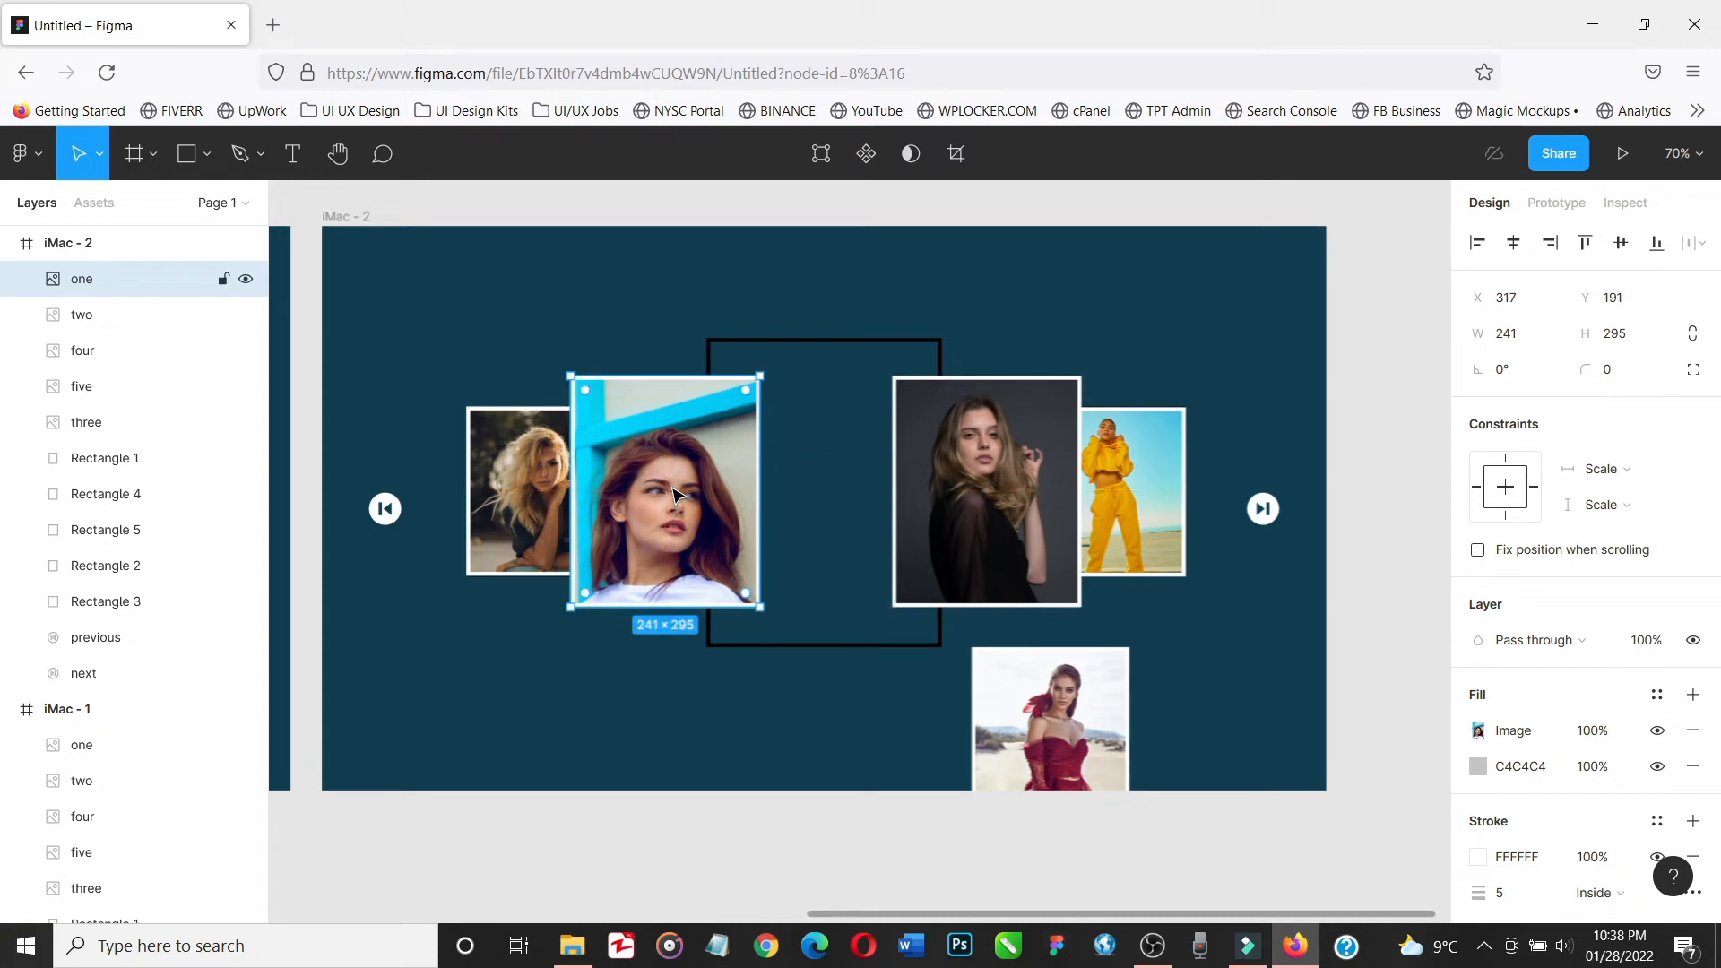
Resize photo two in iMac - 2 to 300 × 395 and place it over the central Rectangle 1 at X 490, Y 143
left_click(997, 434)
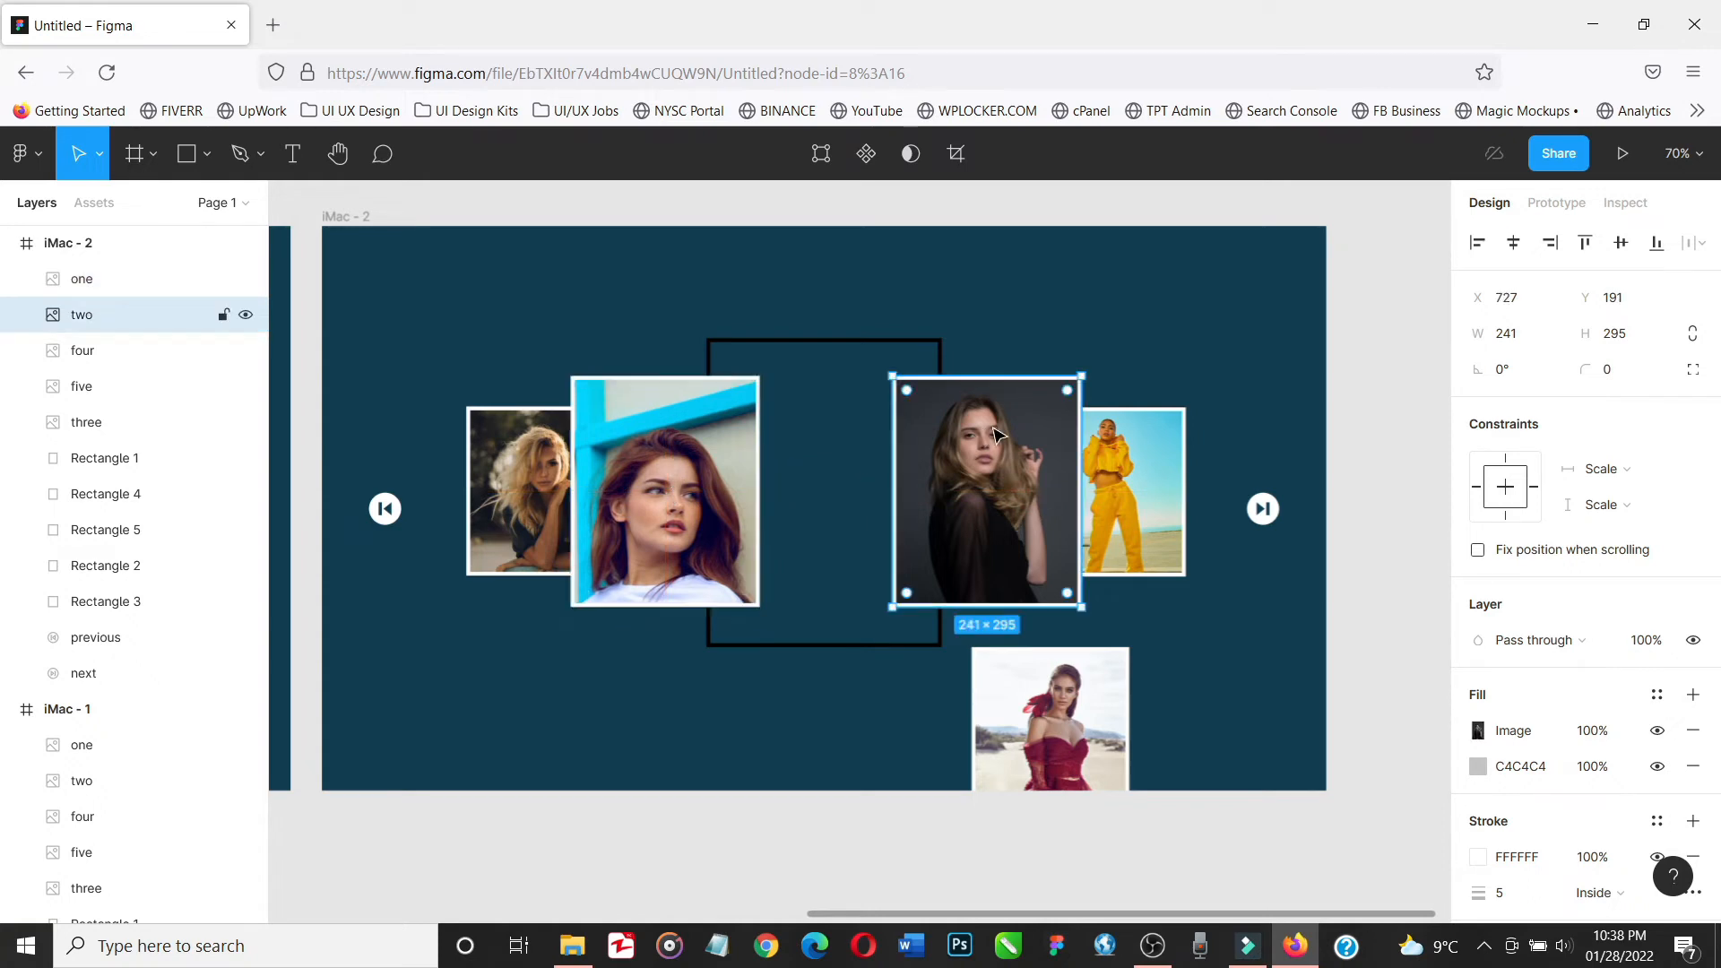
left_click(883, 342)
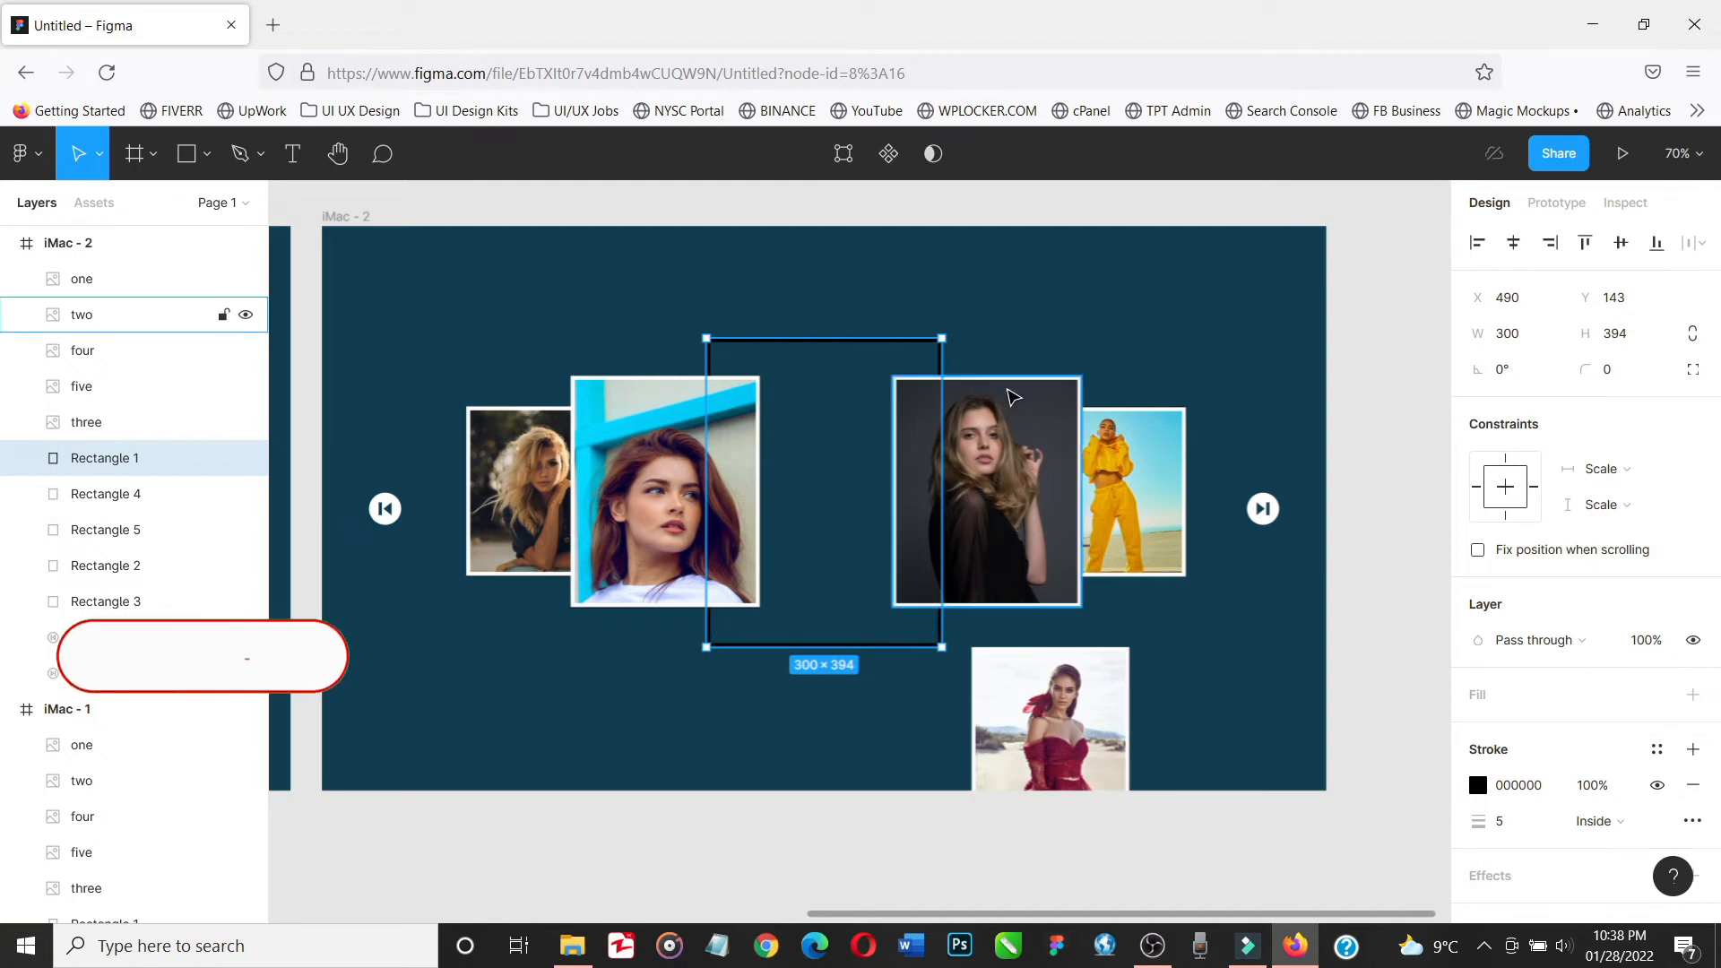
left_click(993, 389)
left_click(1517, 335)
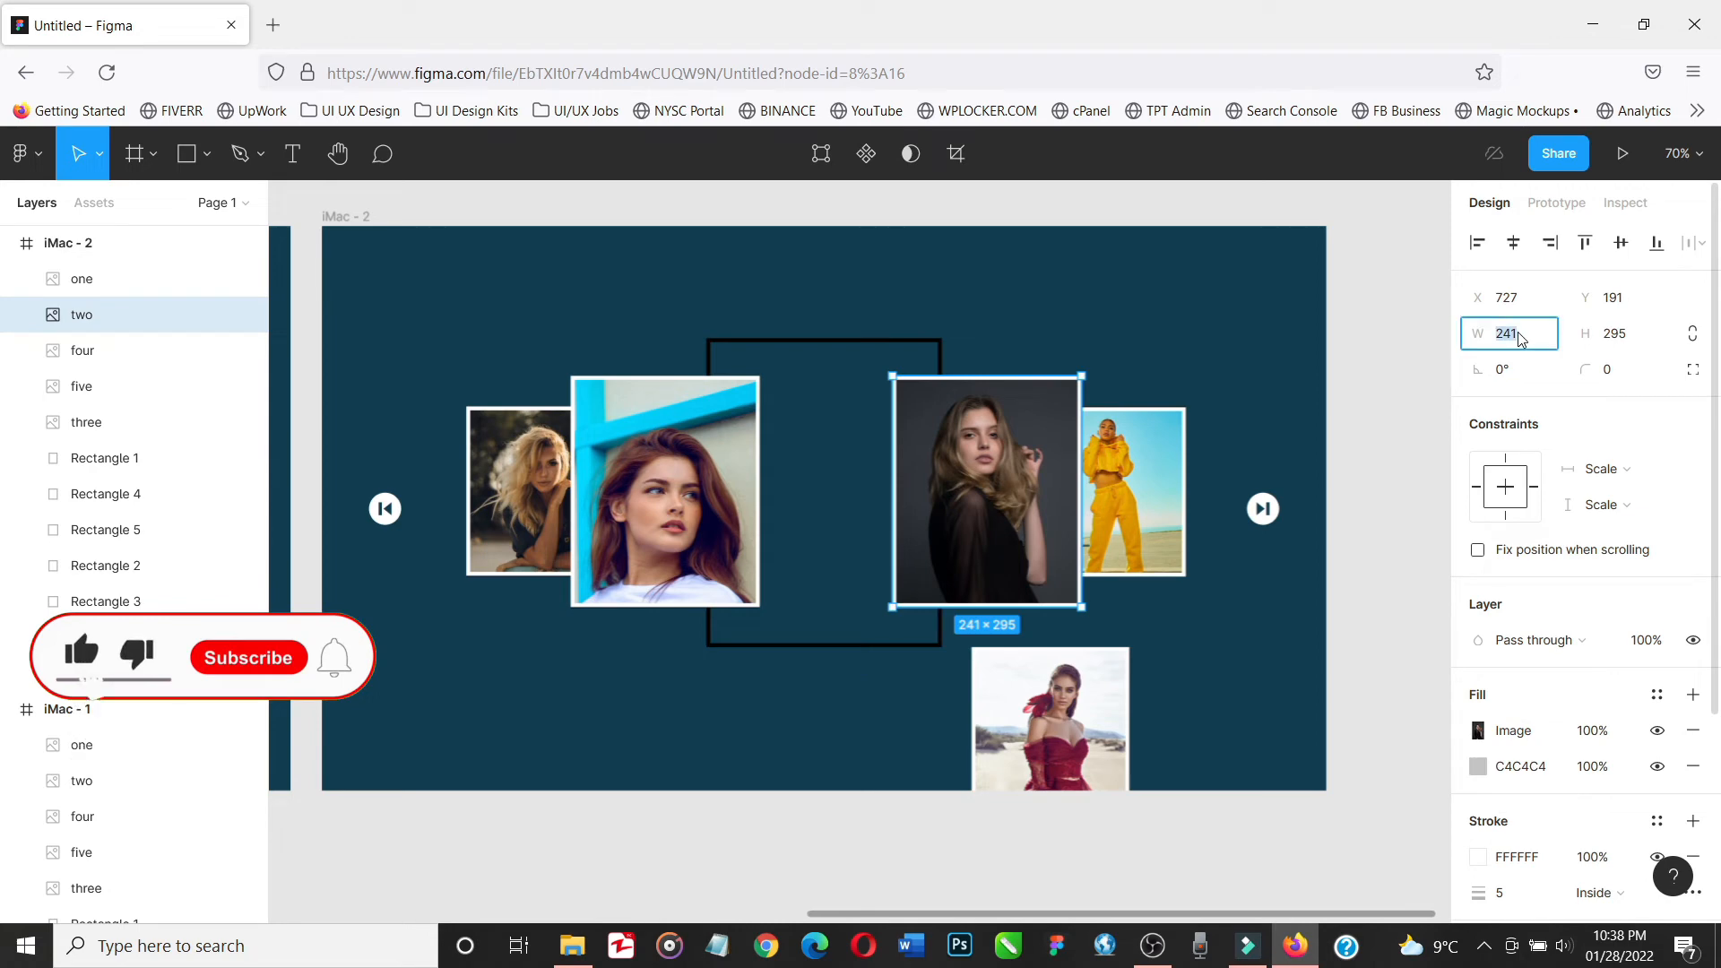
type("300")
key("Tab")
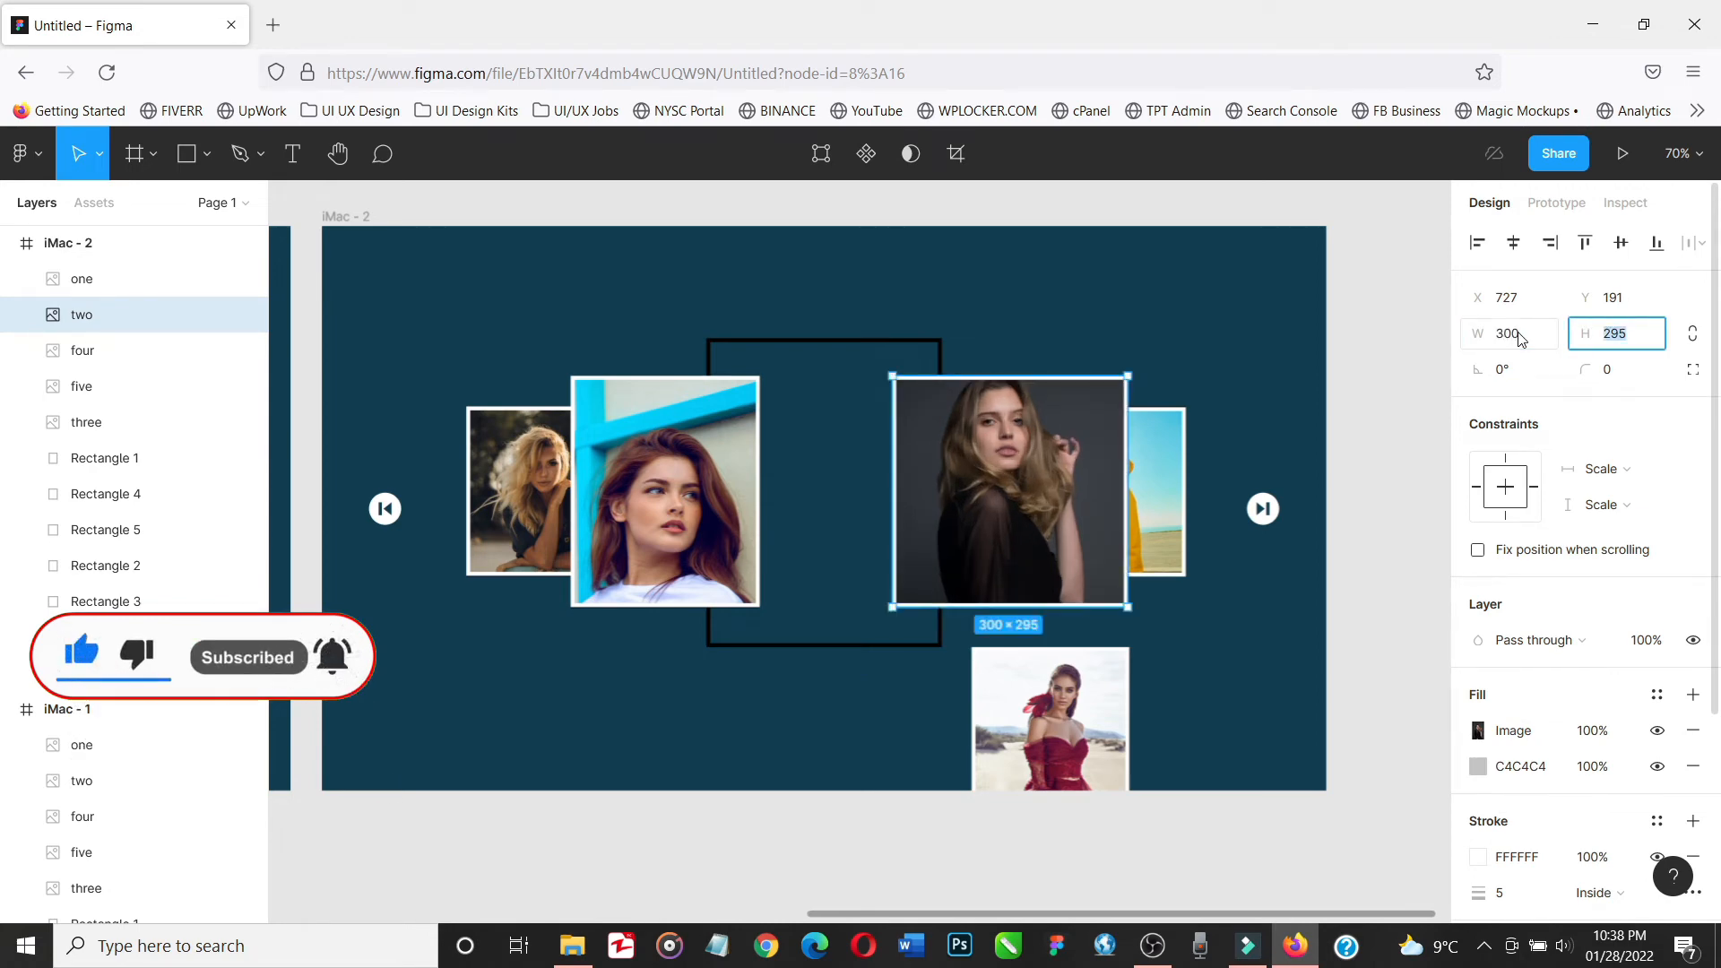
type("395")
key("Return")
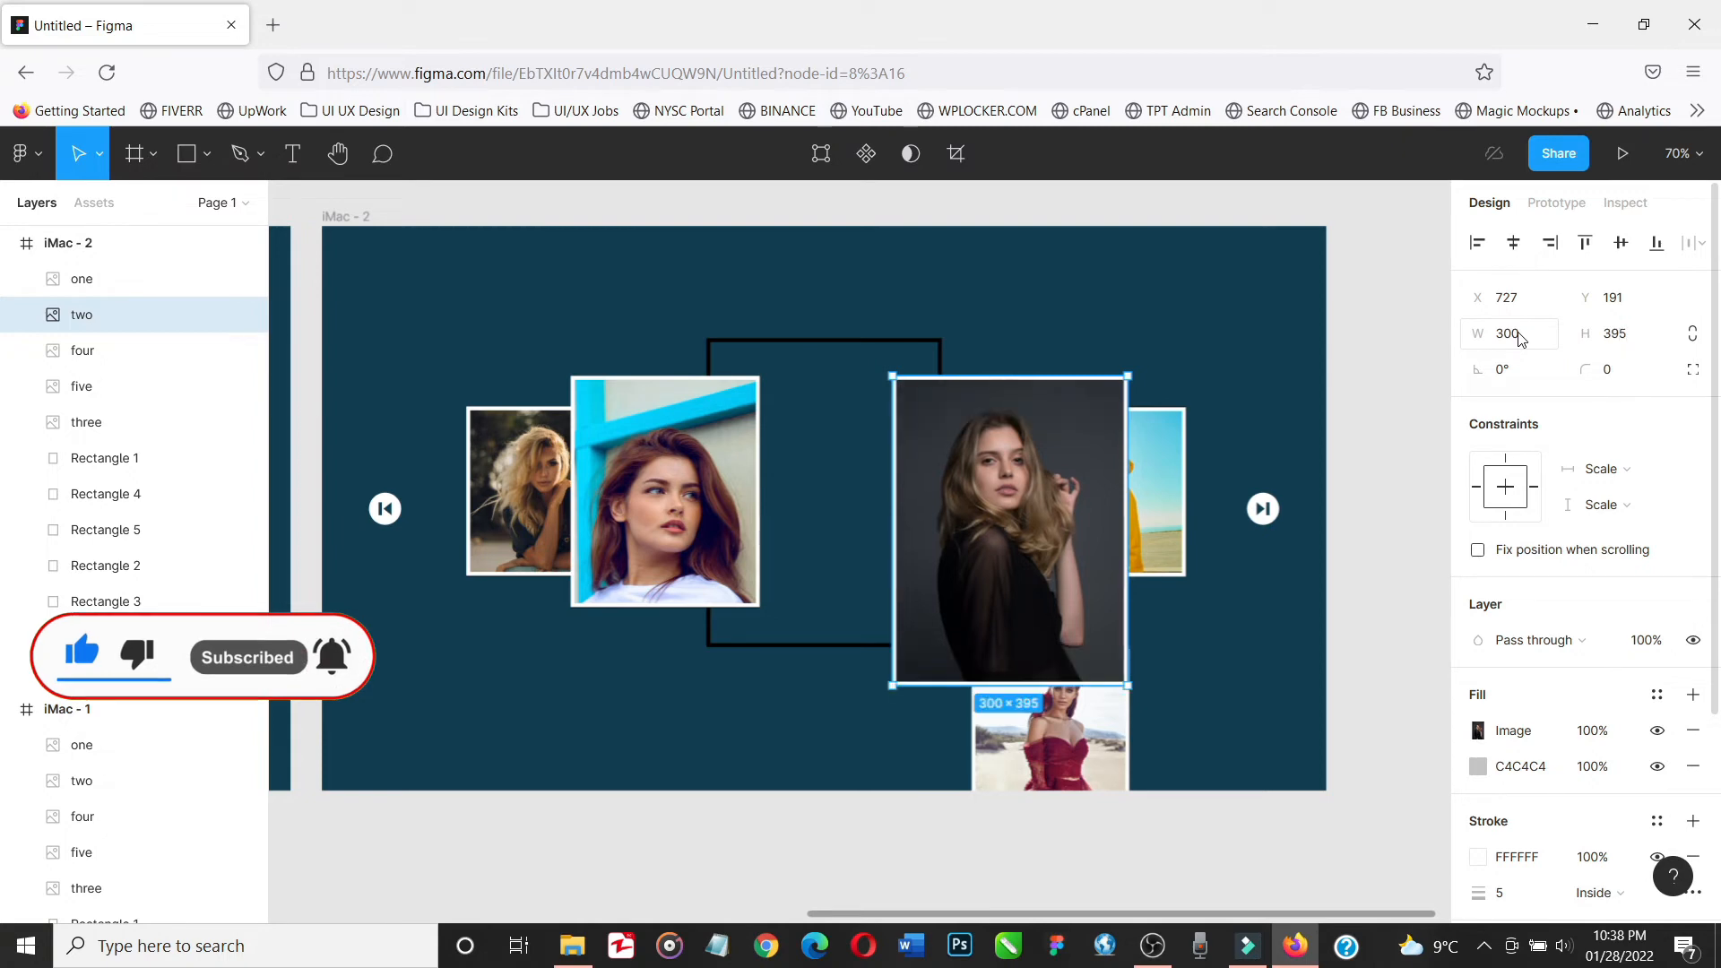
left_click_drag(1013, 569, 849, 529)
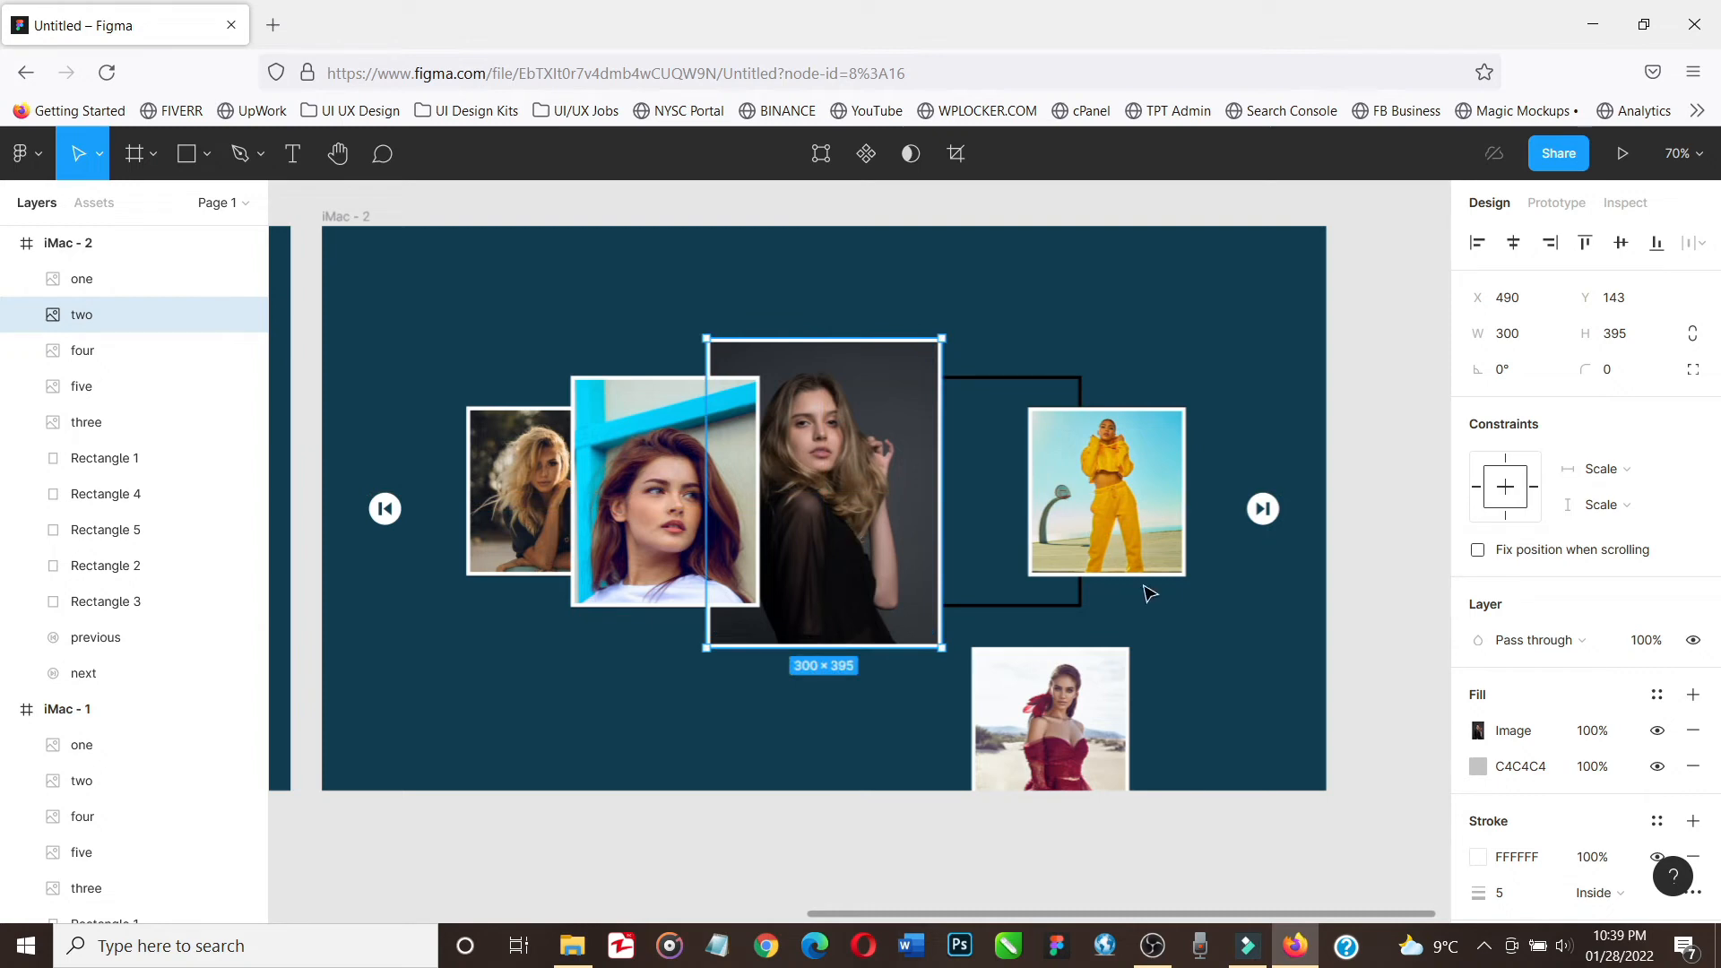
Resize photo three in iMac - 2 to 241 × 295 and place it over Rectangle 2 at X 727, Y 191
left_click(1154, 539)
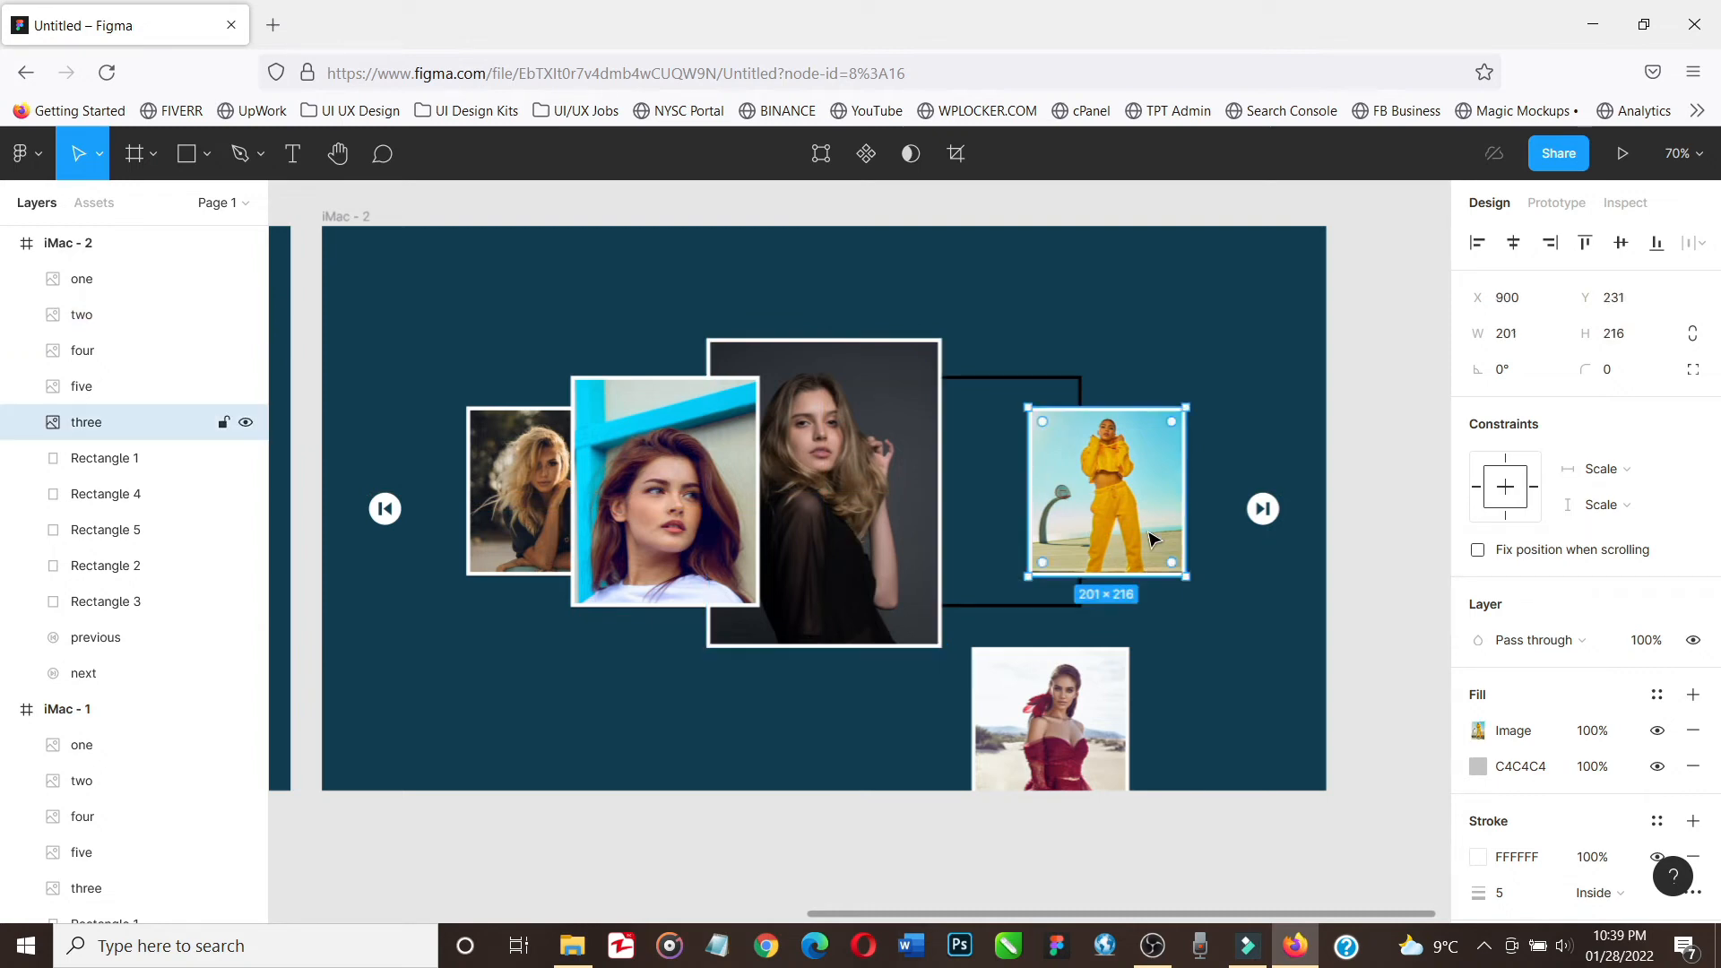
left_click(993, 391)
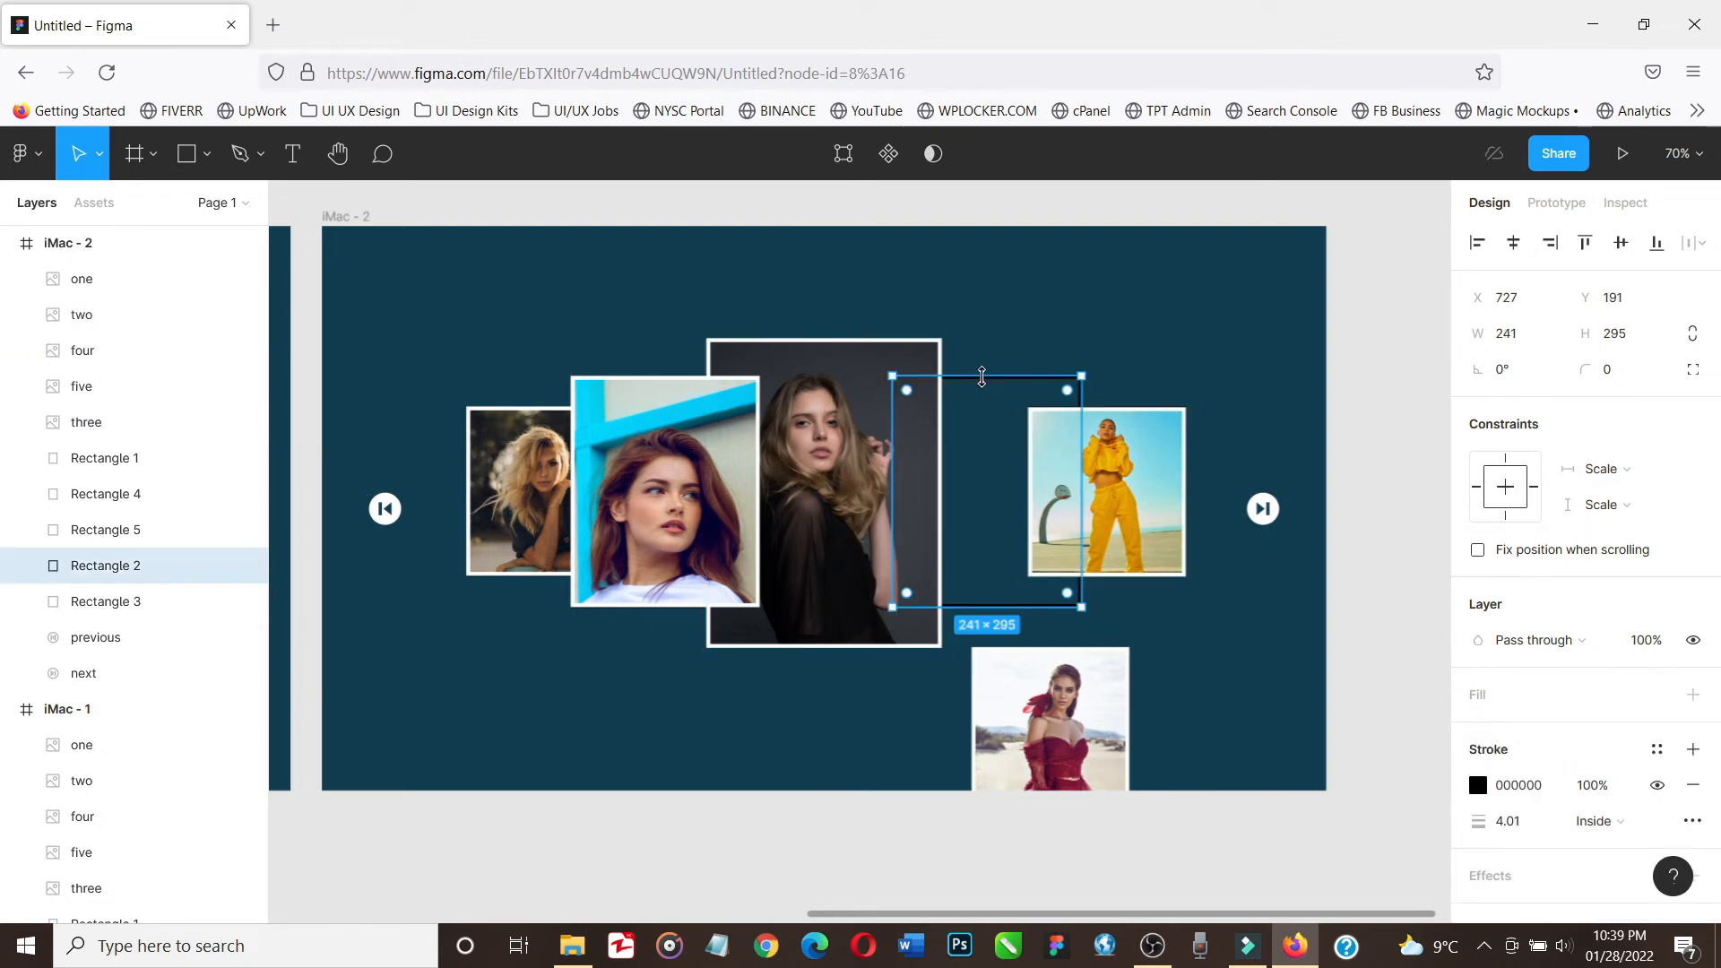
left_click(1132, 424)
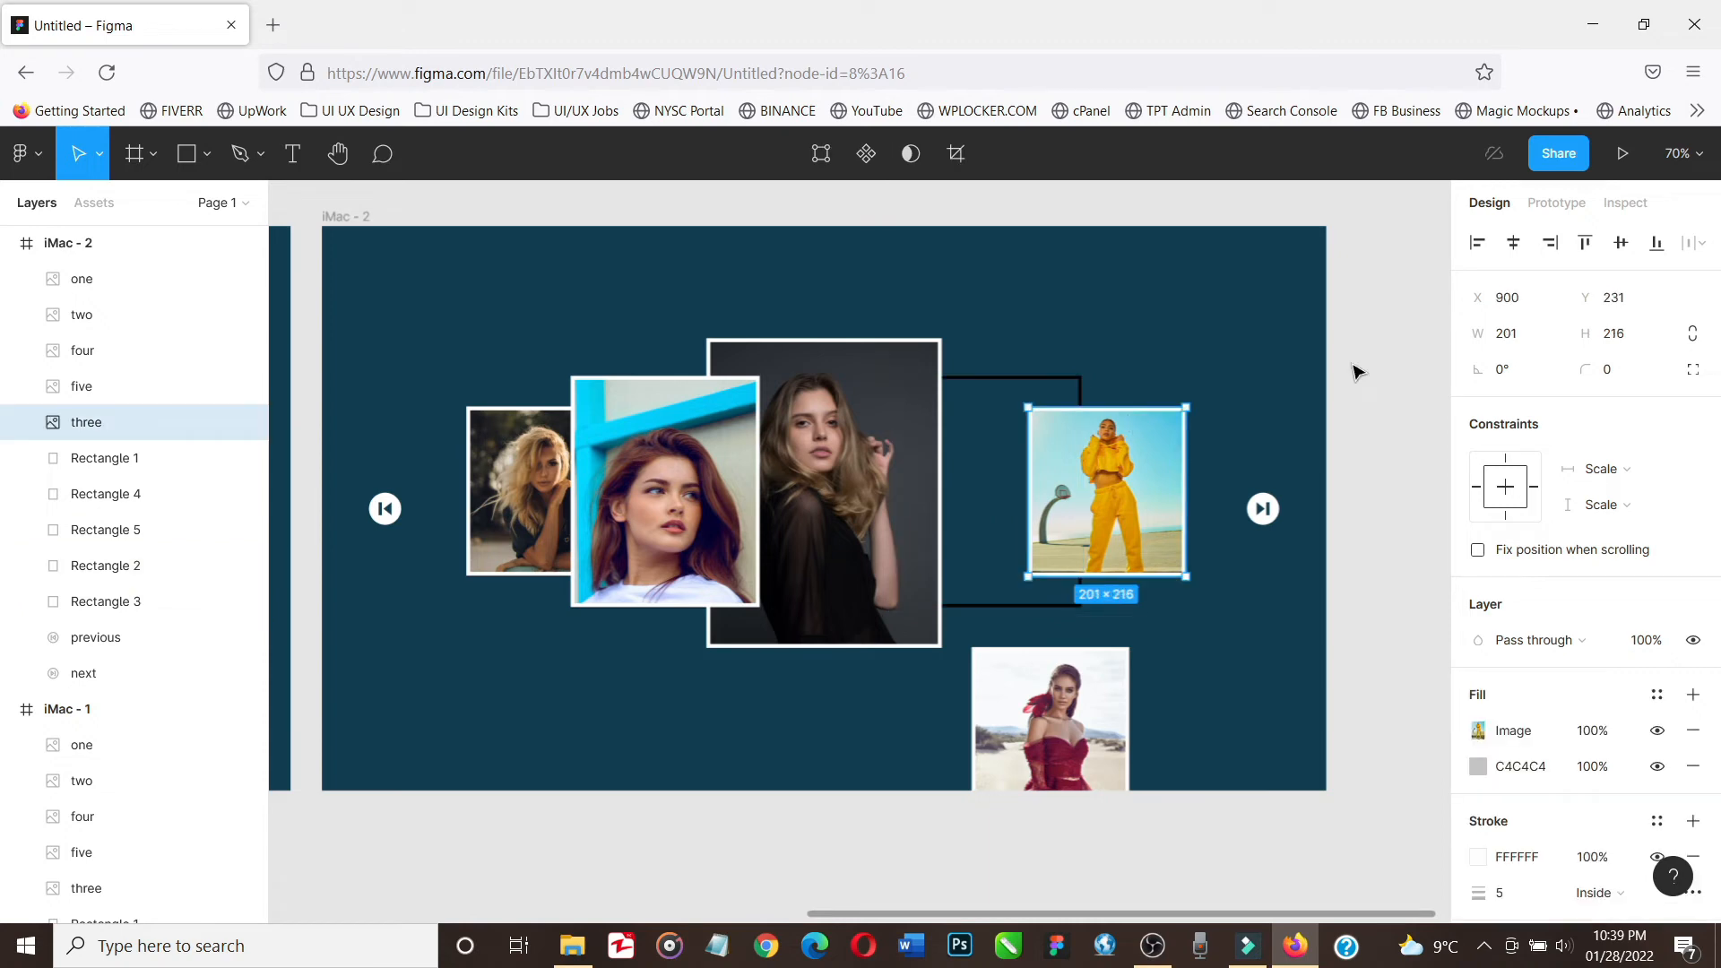
left_click(1523, 341)
type("241")
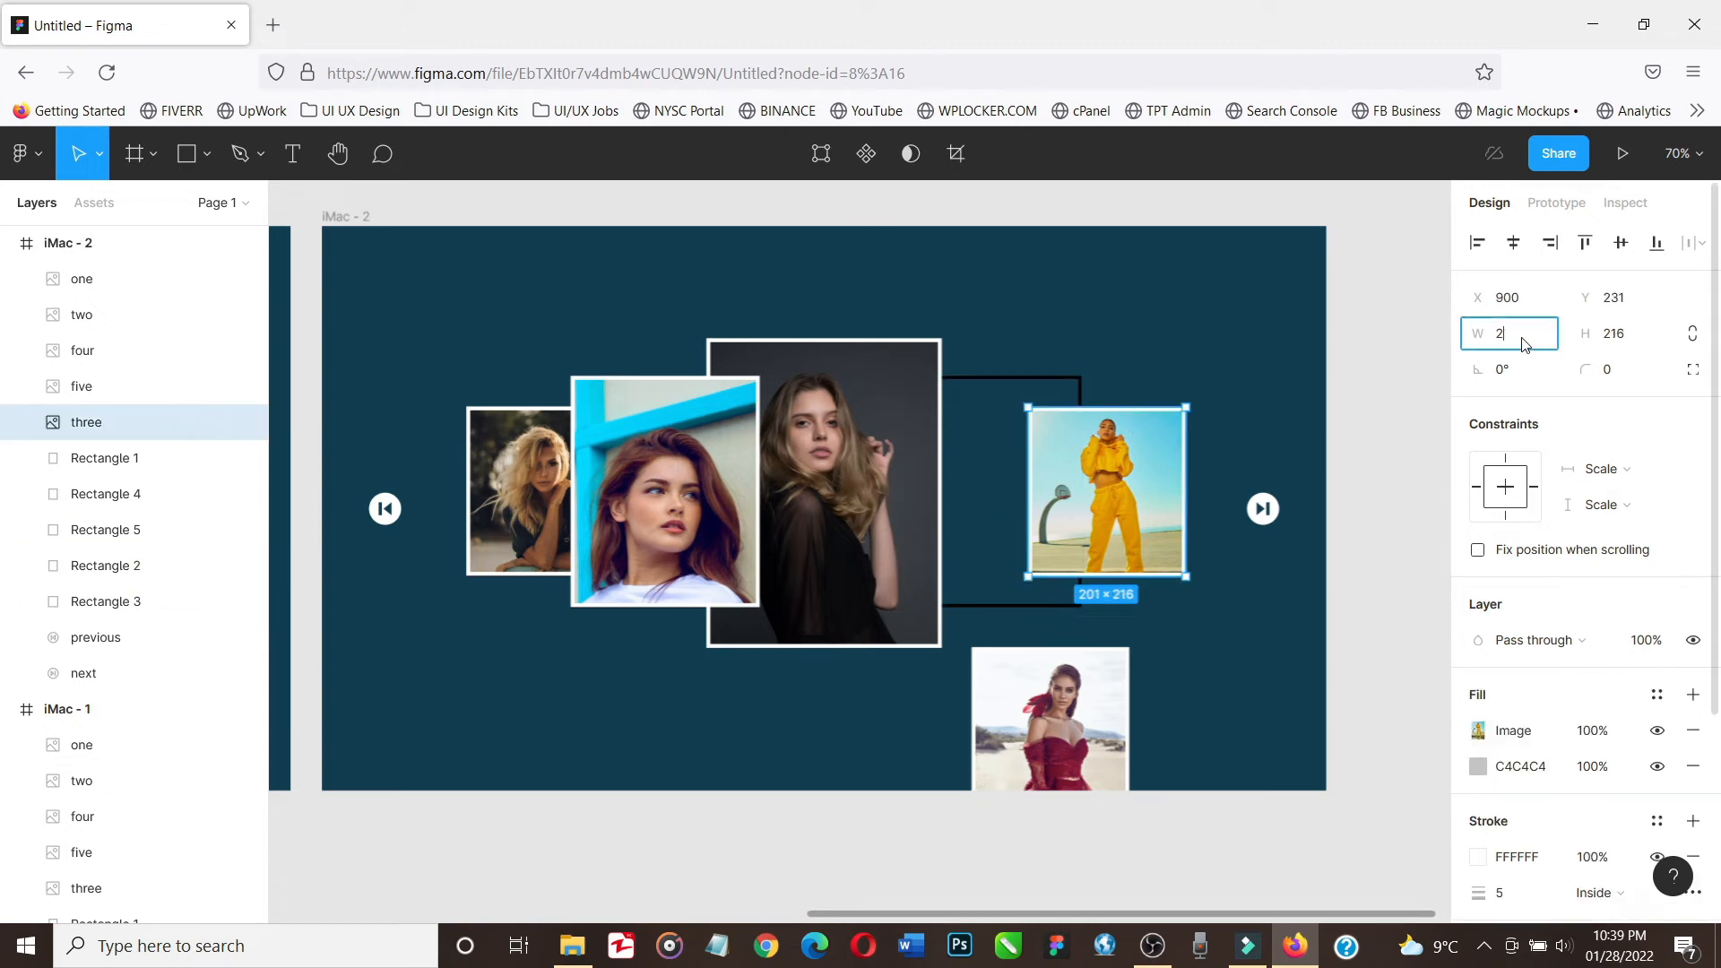
key("Tab")
type("295")
key("Return")
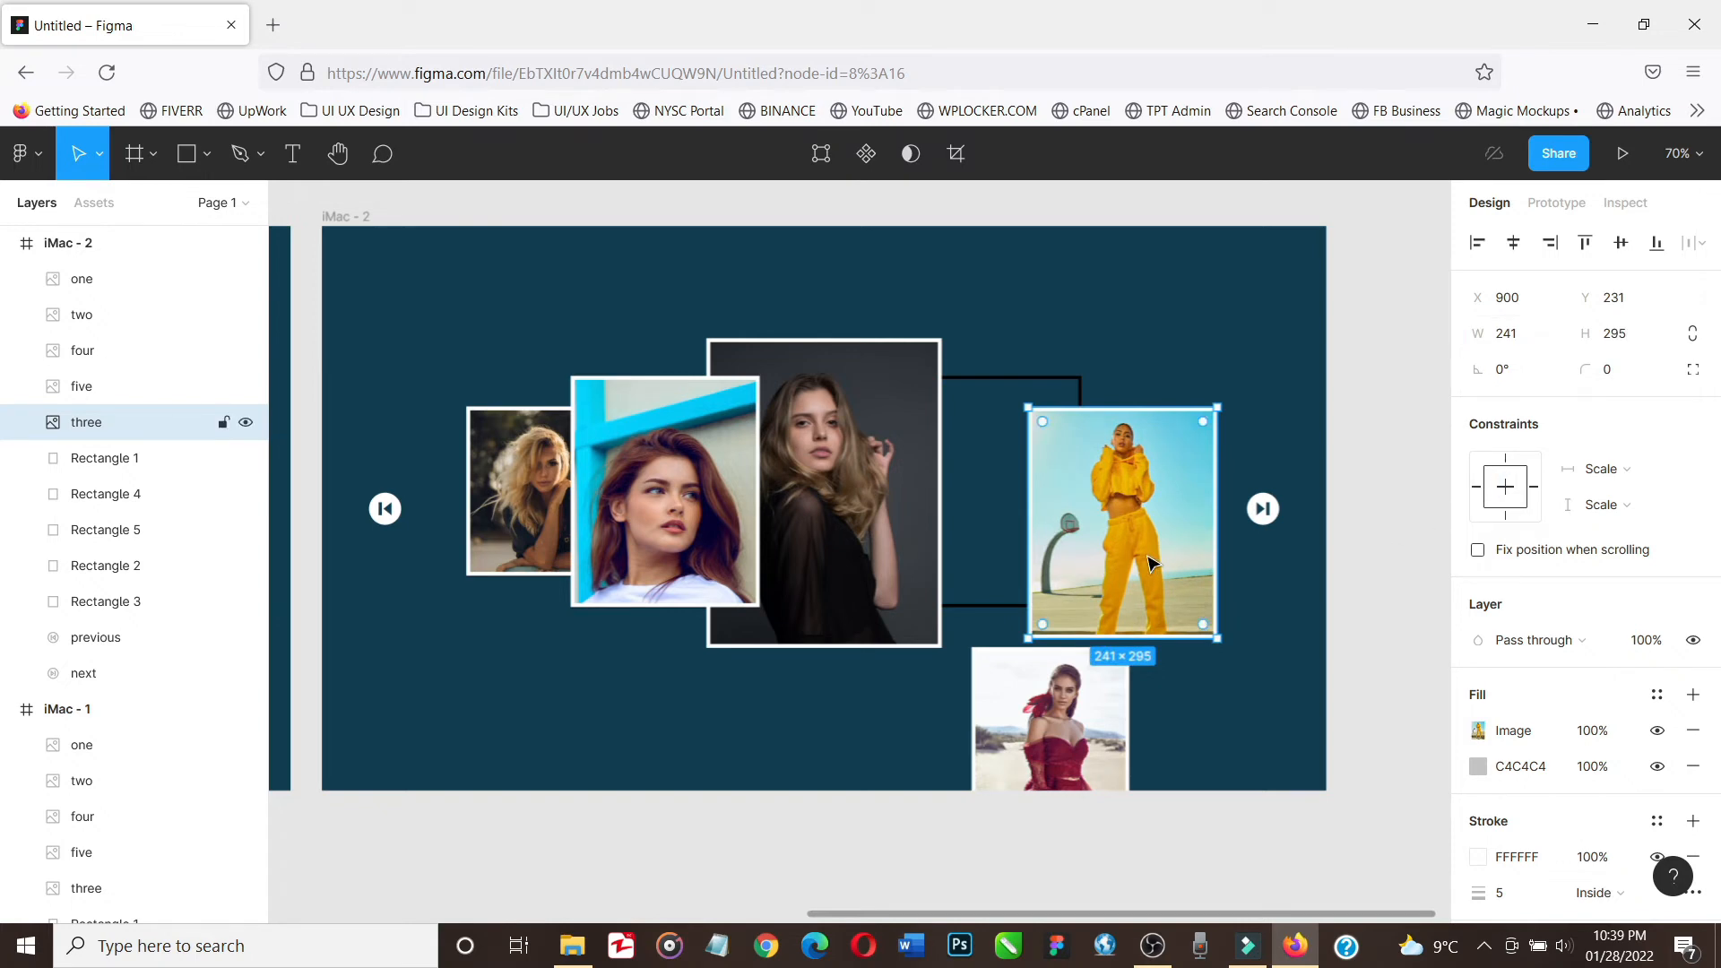
left_click_drag(1151, 562, 1014, 526)
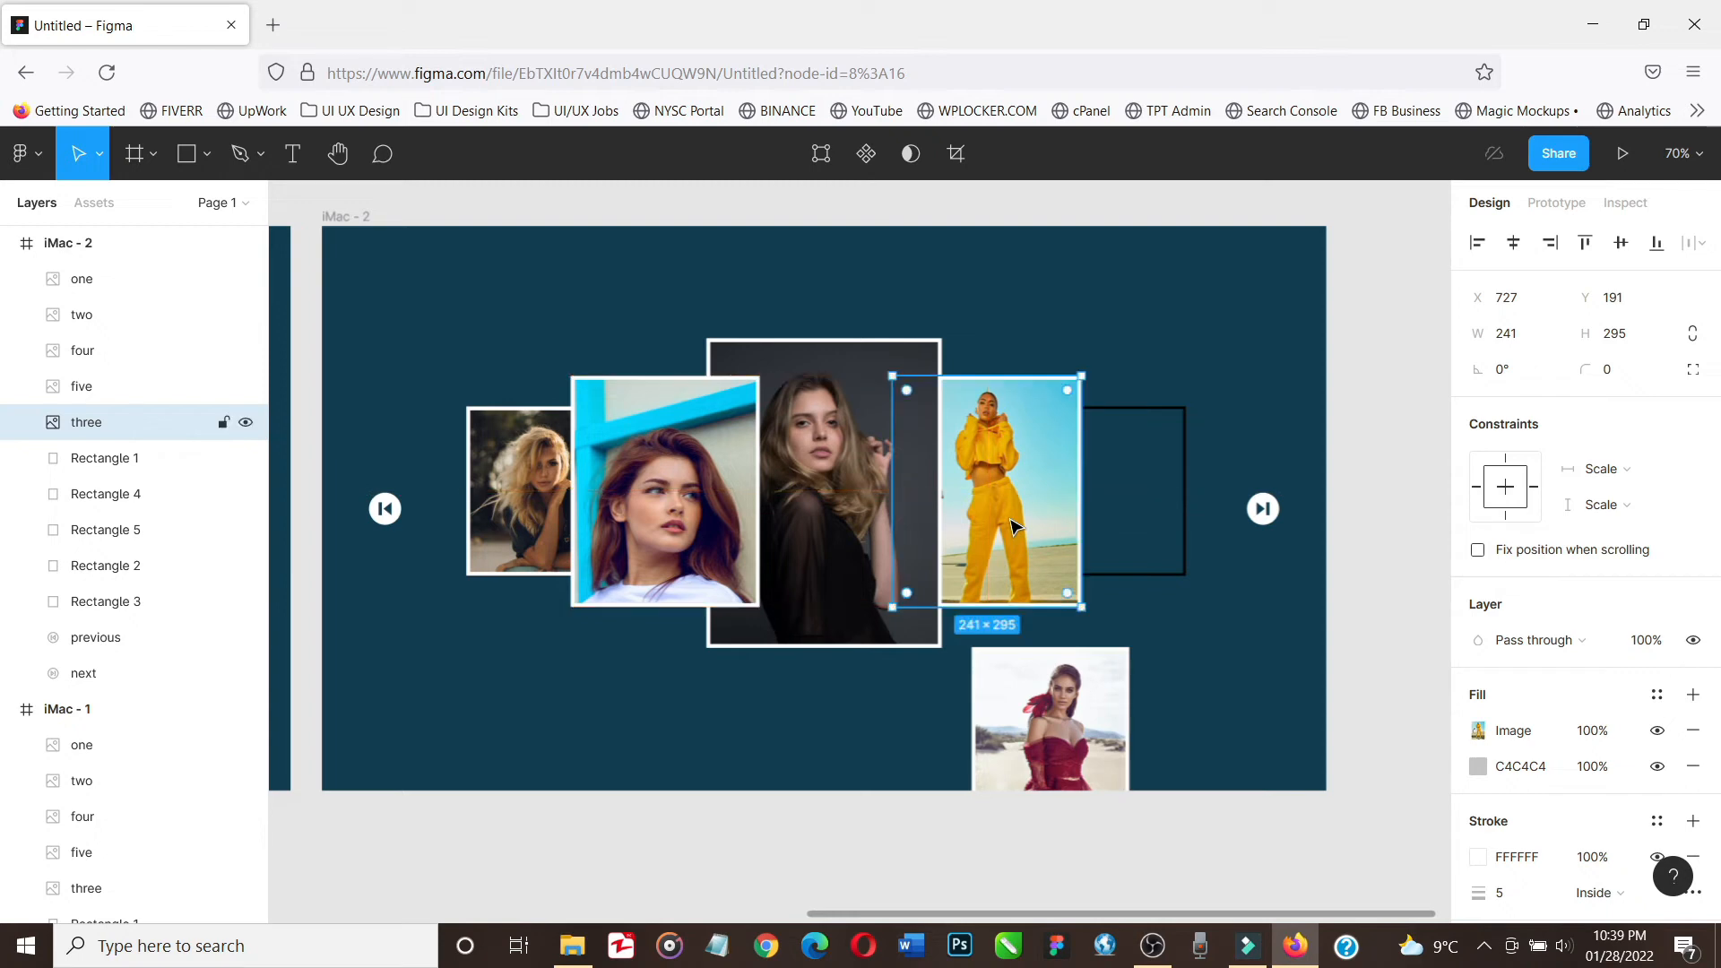
Move the parked photo five over the empty Rectangle 3 at X 900, Y 231
left_click(1080, 719)
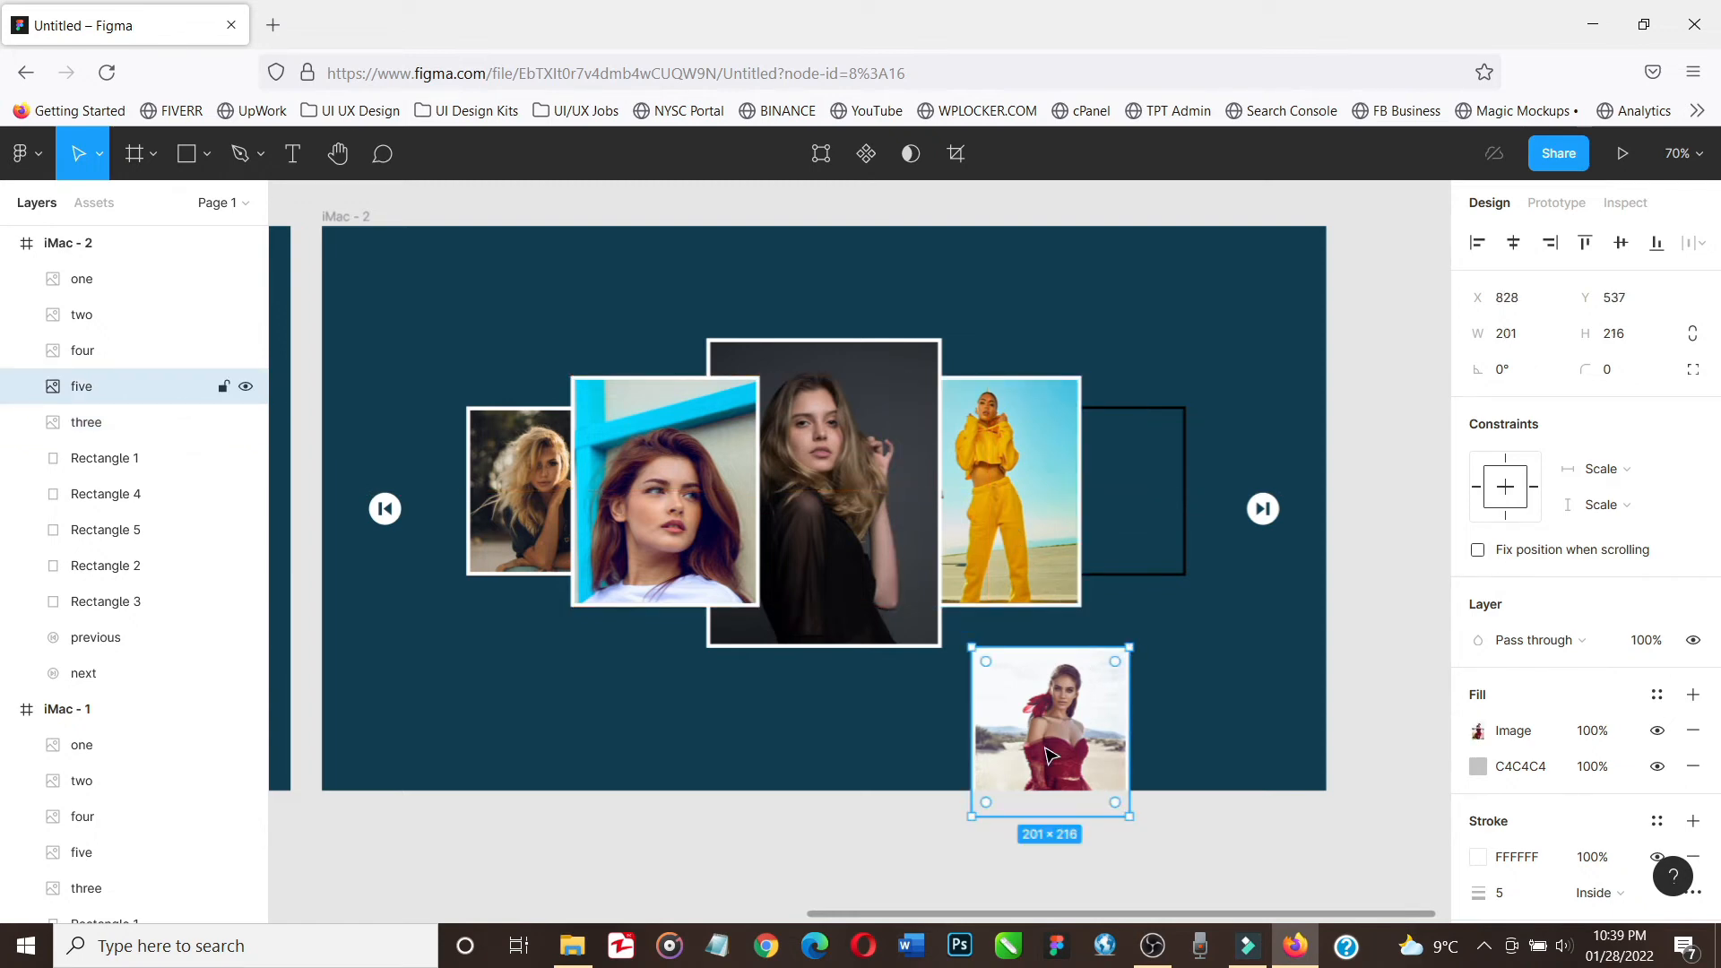
left_click_drag(1050, 756, 1166, 538)
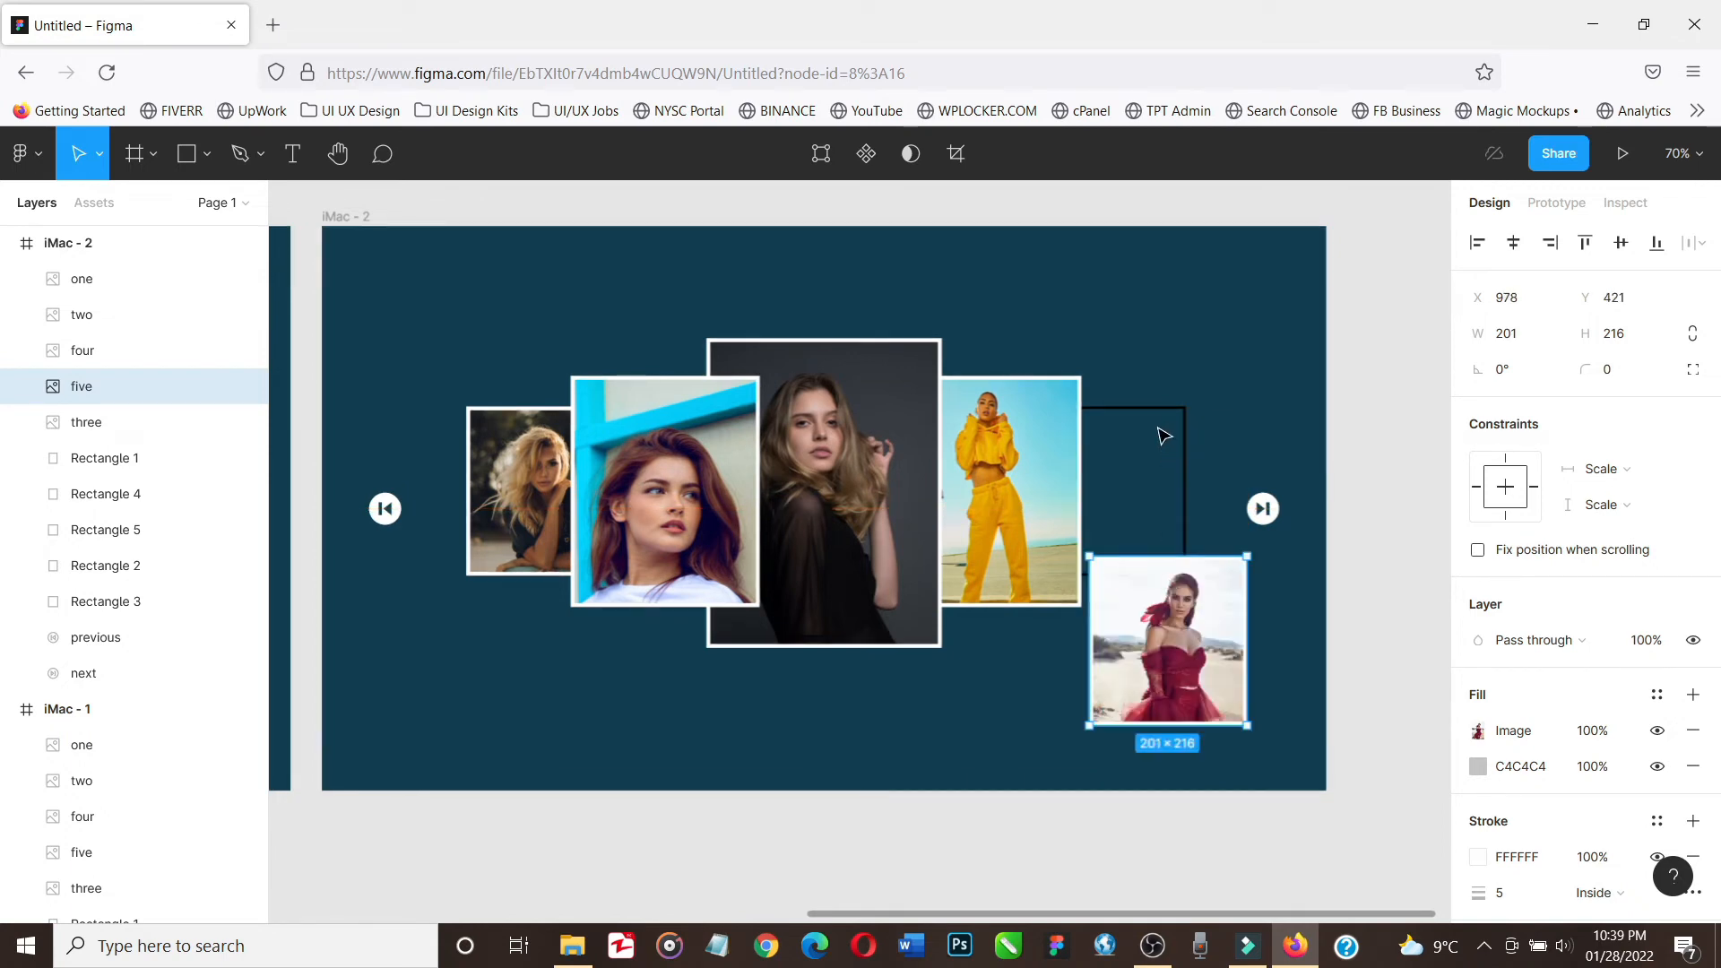
left_click(1154, 406)
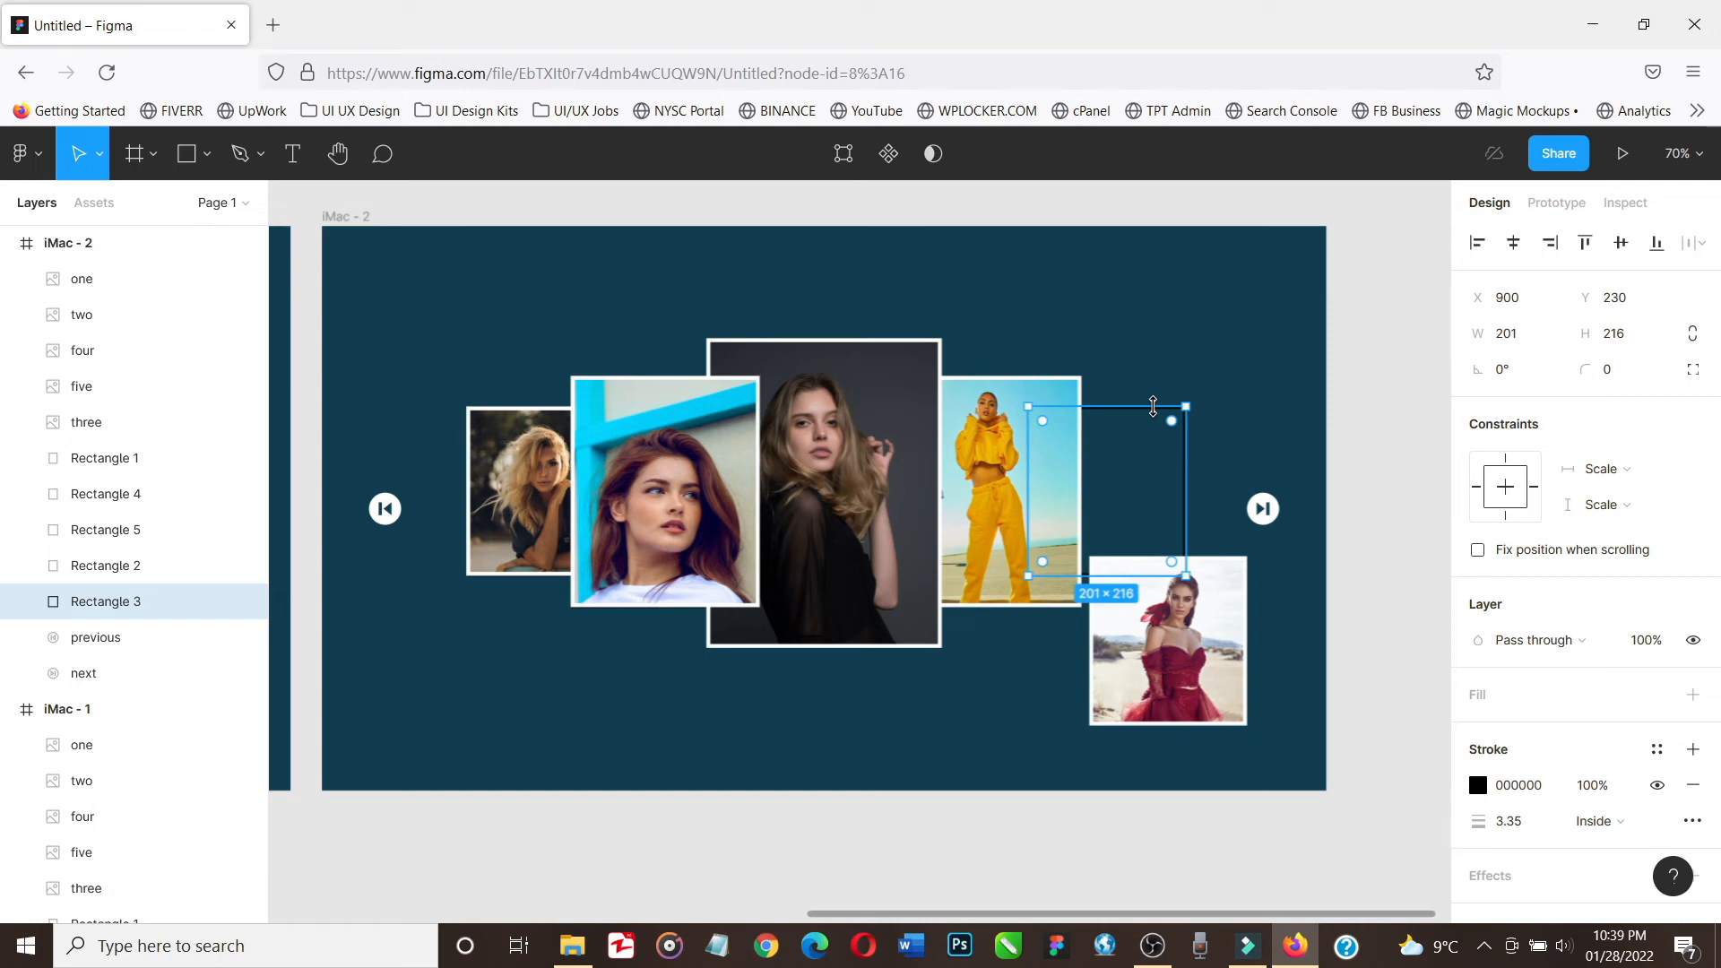
left_click(1214, 559)
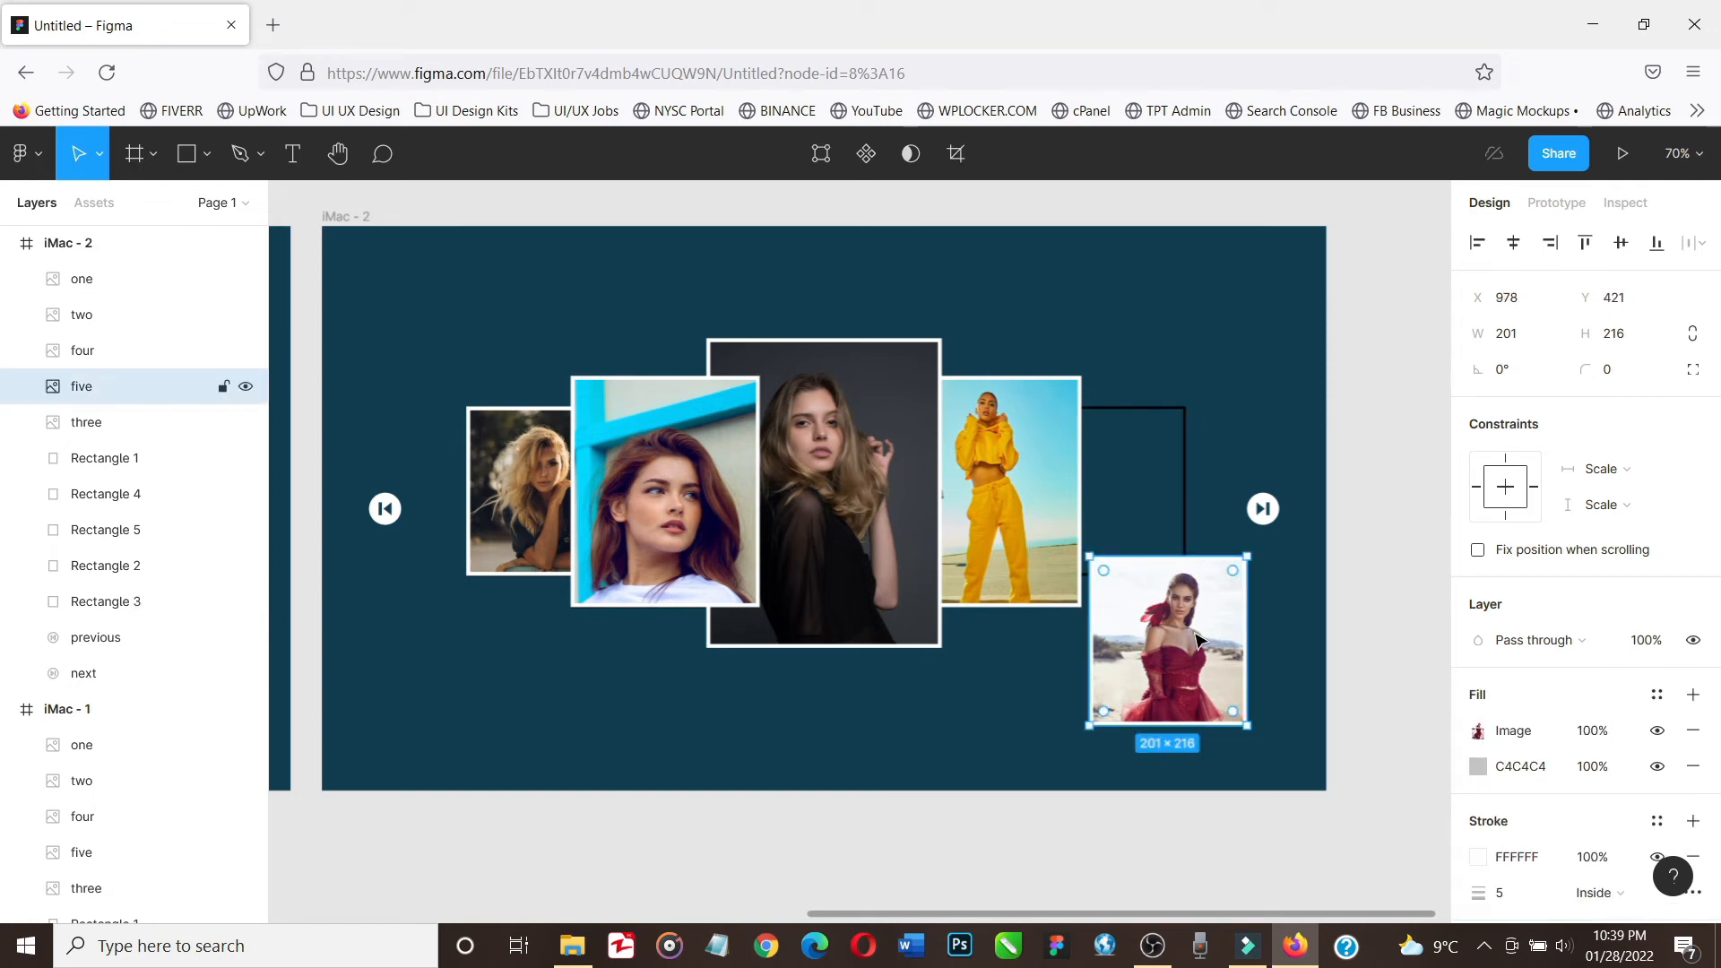
left_click_drag(1197, 638, 1136, 489)
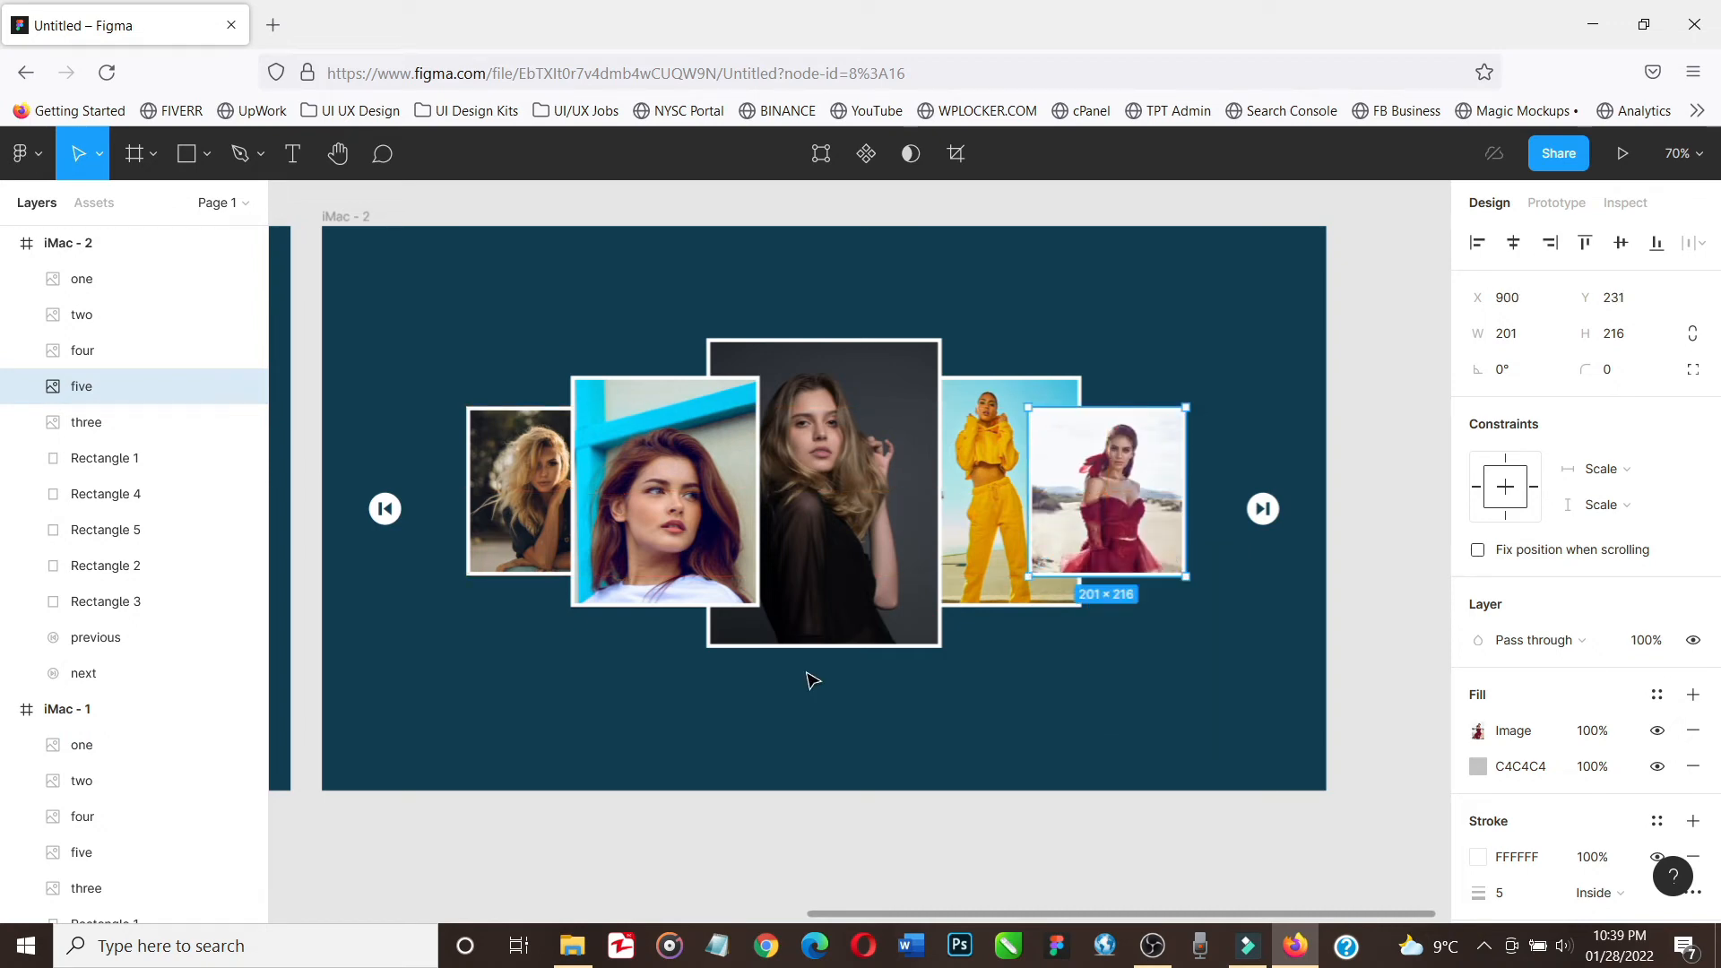
Bring photo three in front of photo five, put the central photo two at the very front, and clear the selection
left_click(1003, 387)
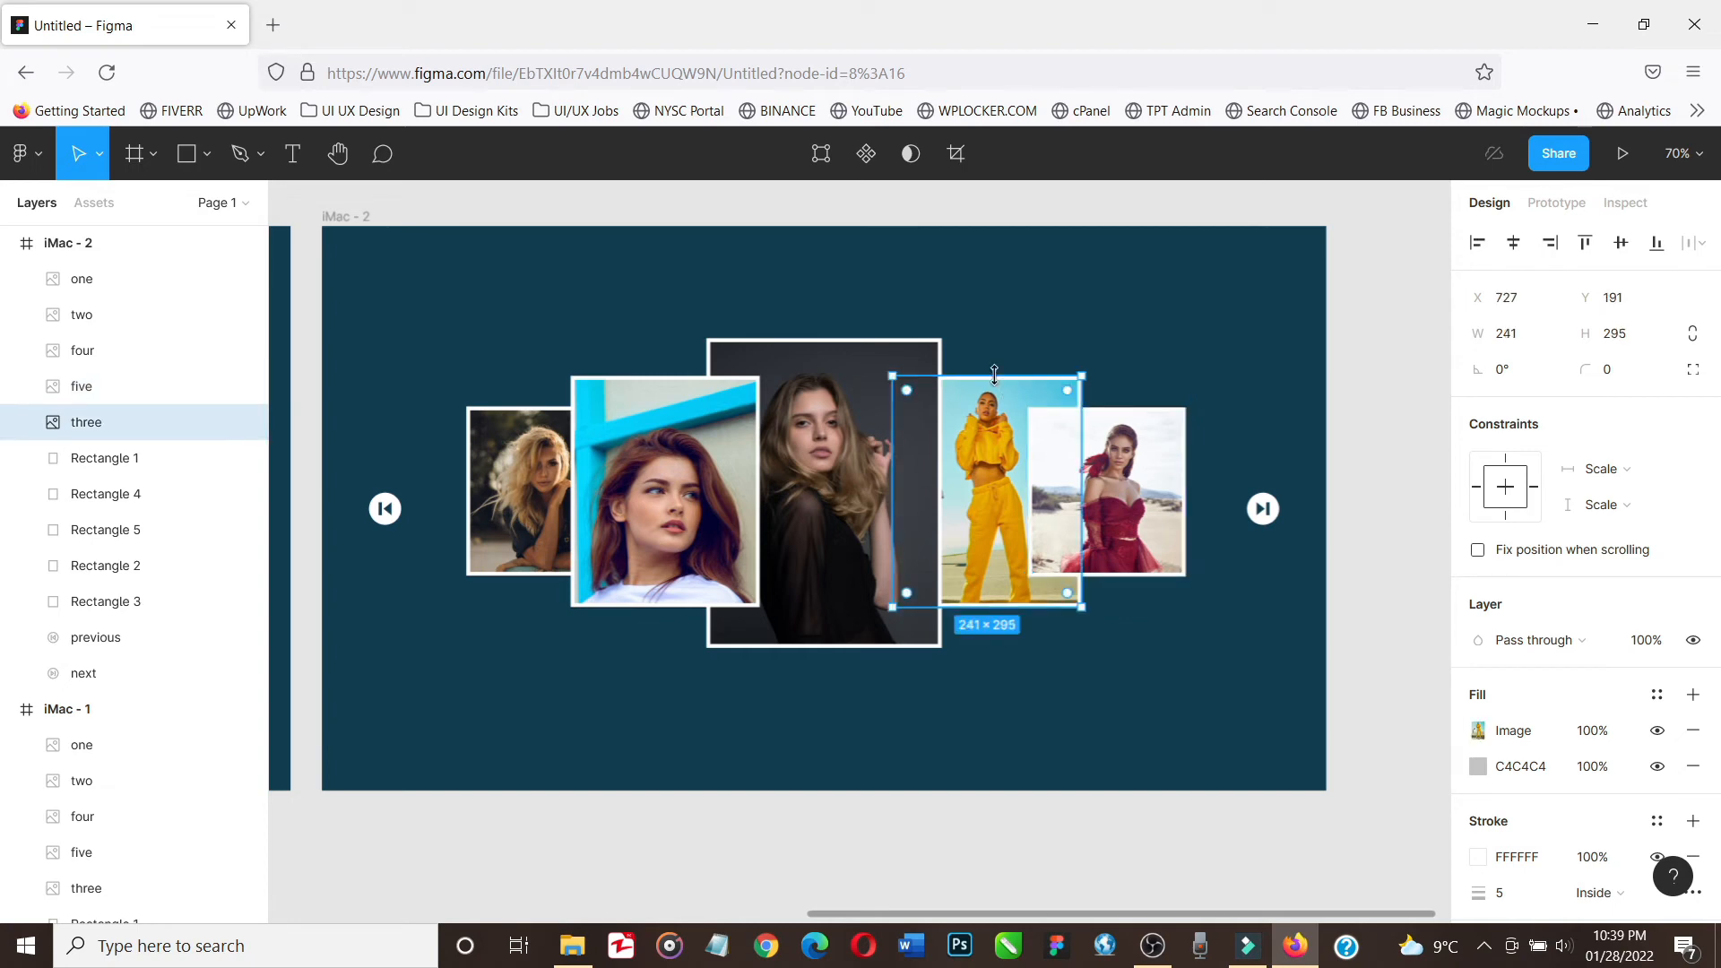
key("bracketright")
left_click(899, 354)
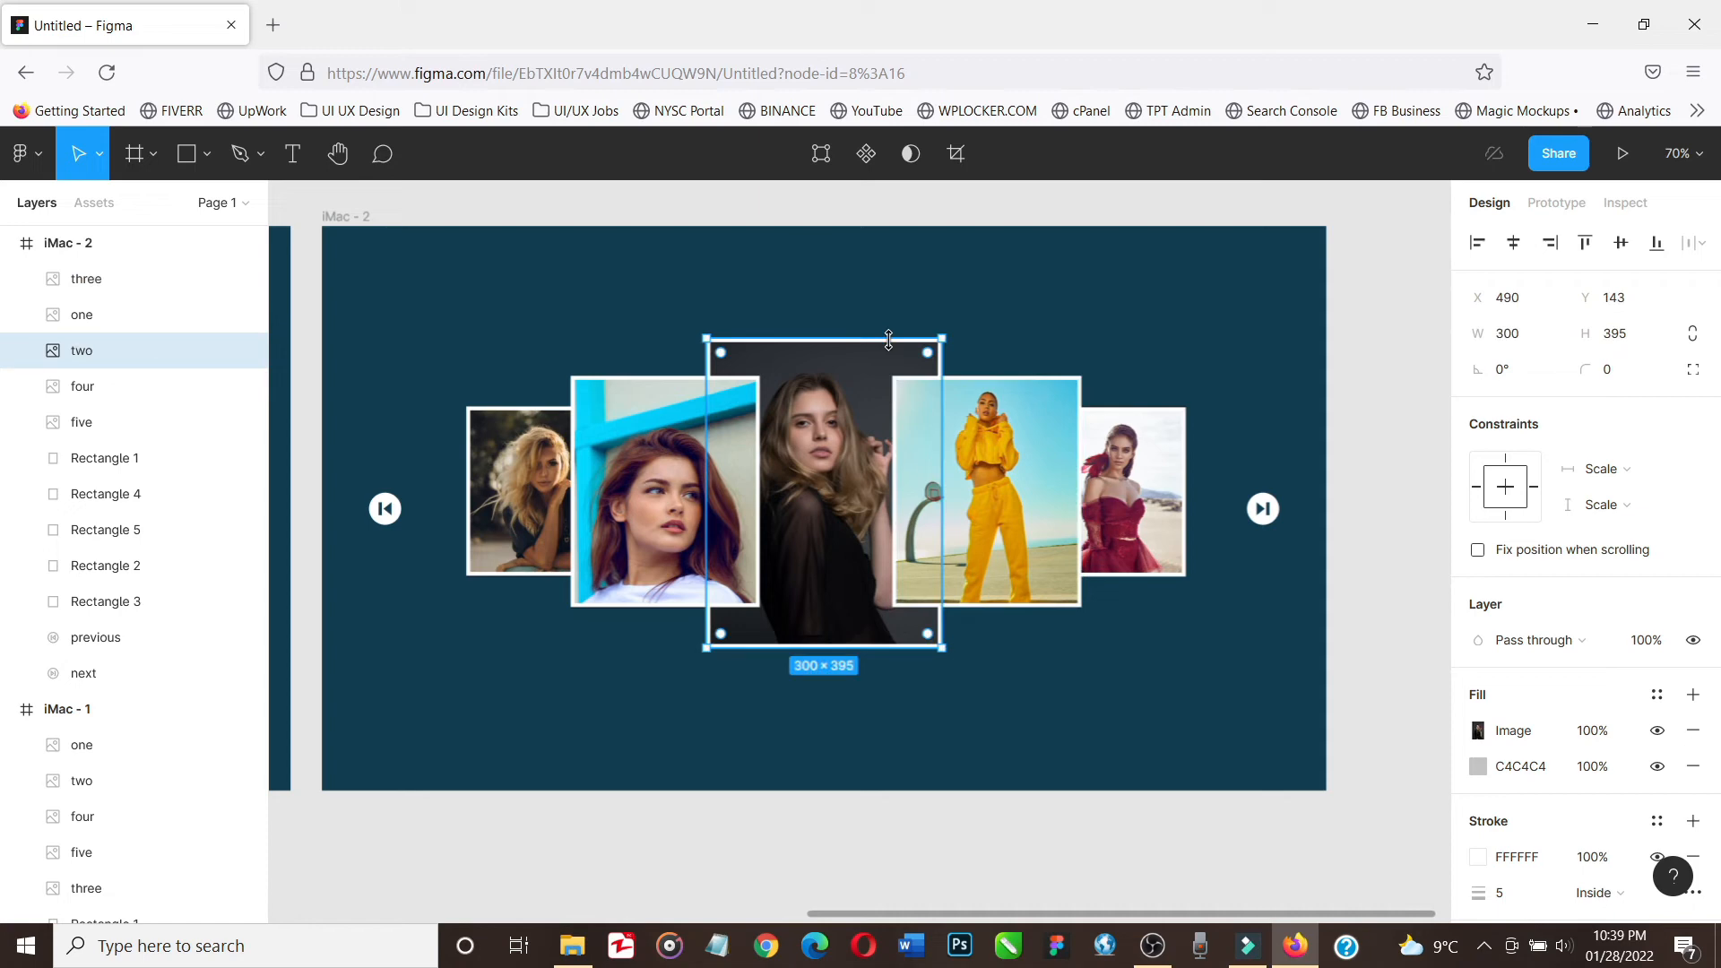
key("bracketright")
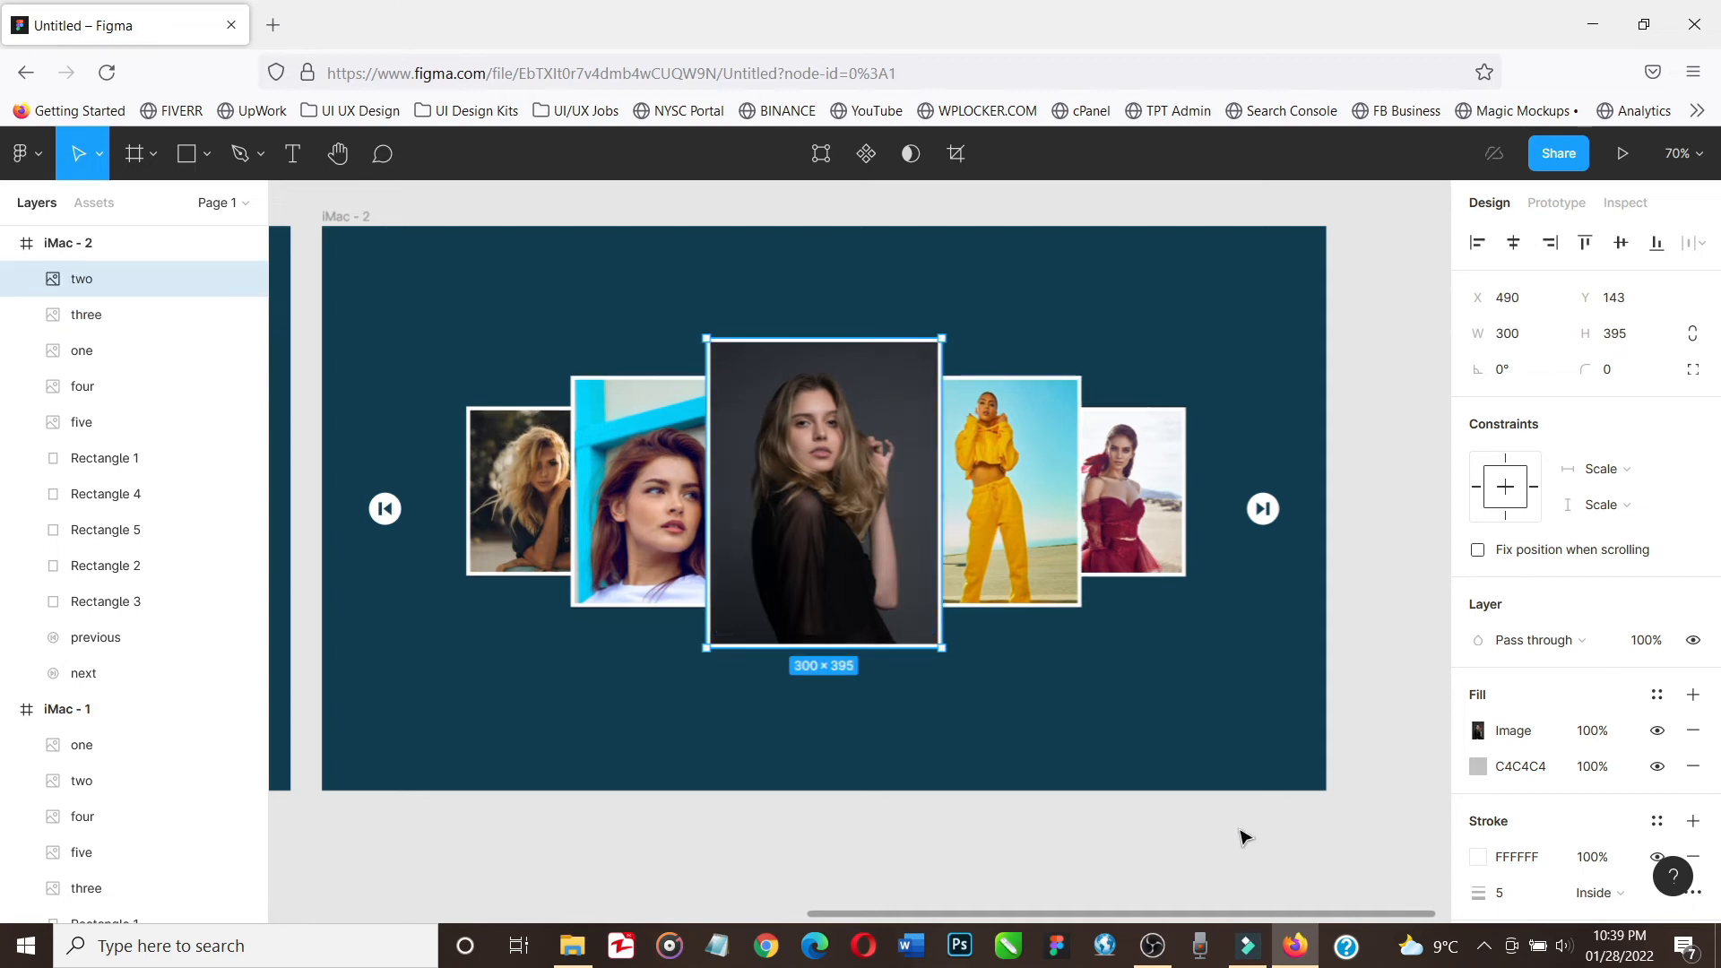
left_click(1243, 836)
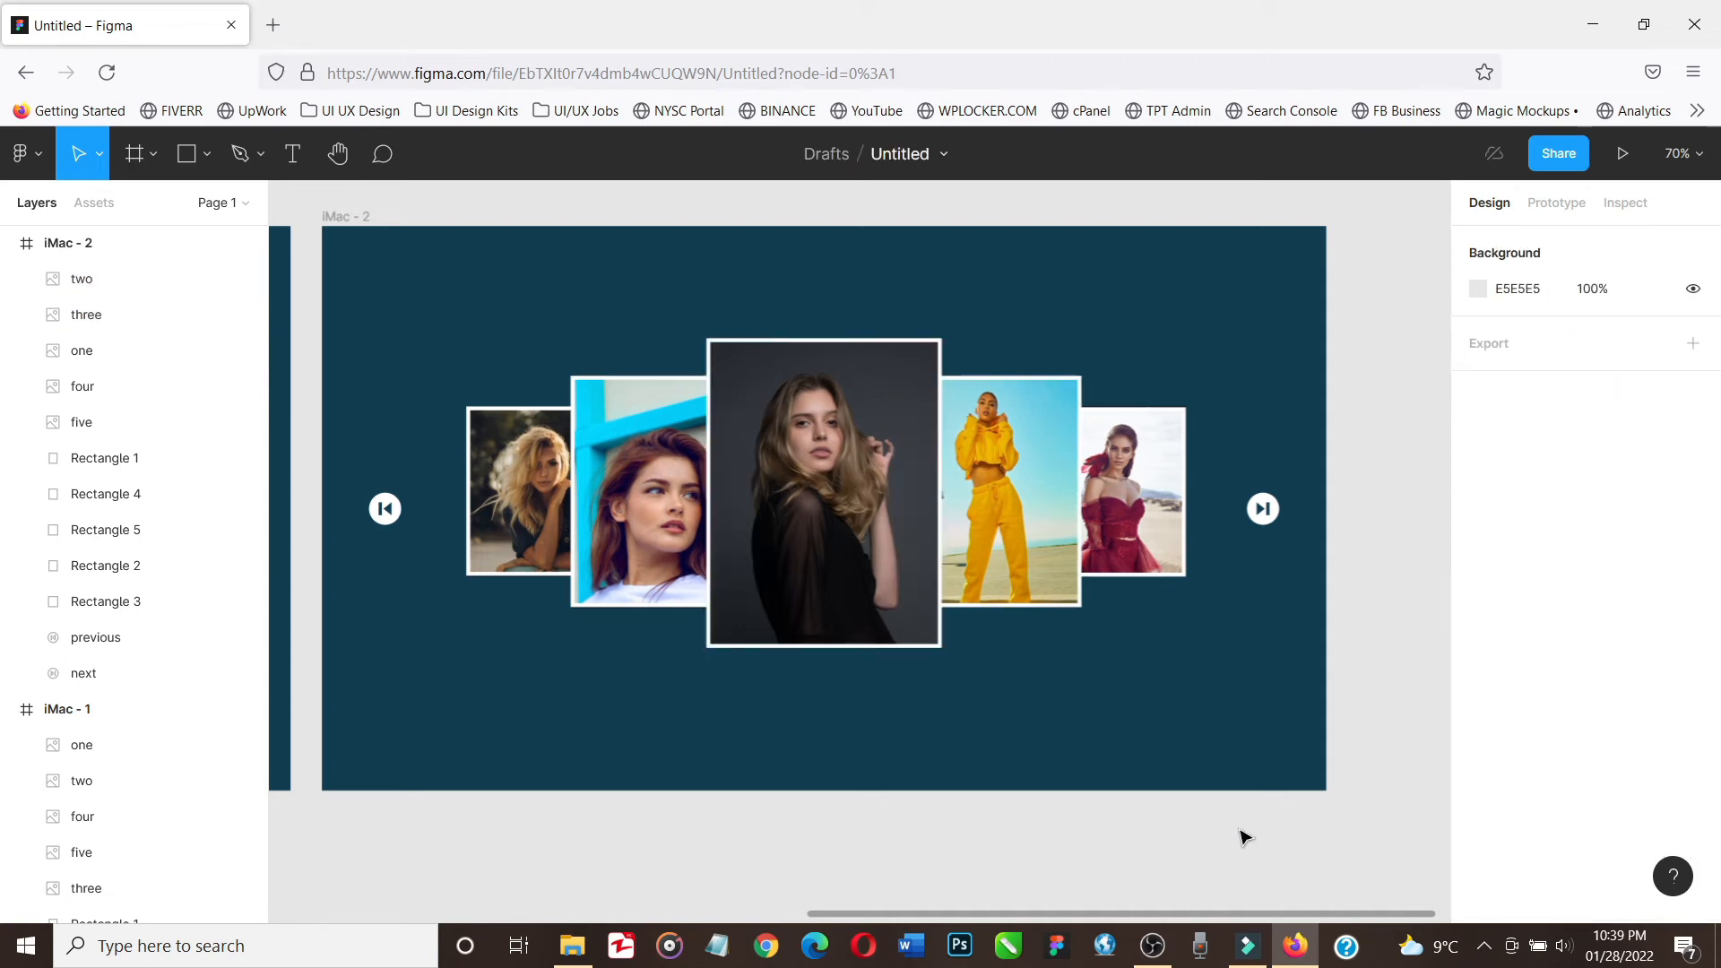
Duplicate the iMac - 2 frame to its right and move the copy's outermost left photo four below the carousel
left_click(352, 219)
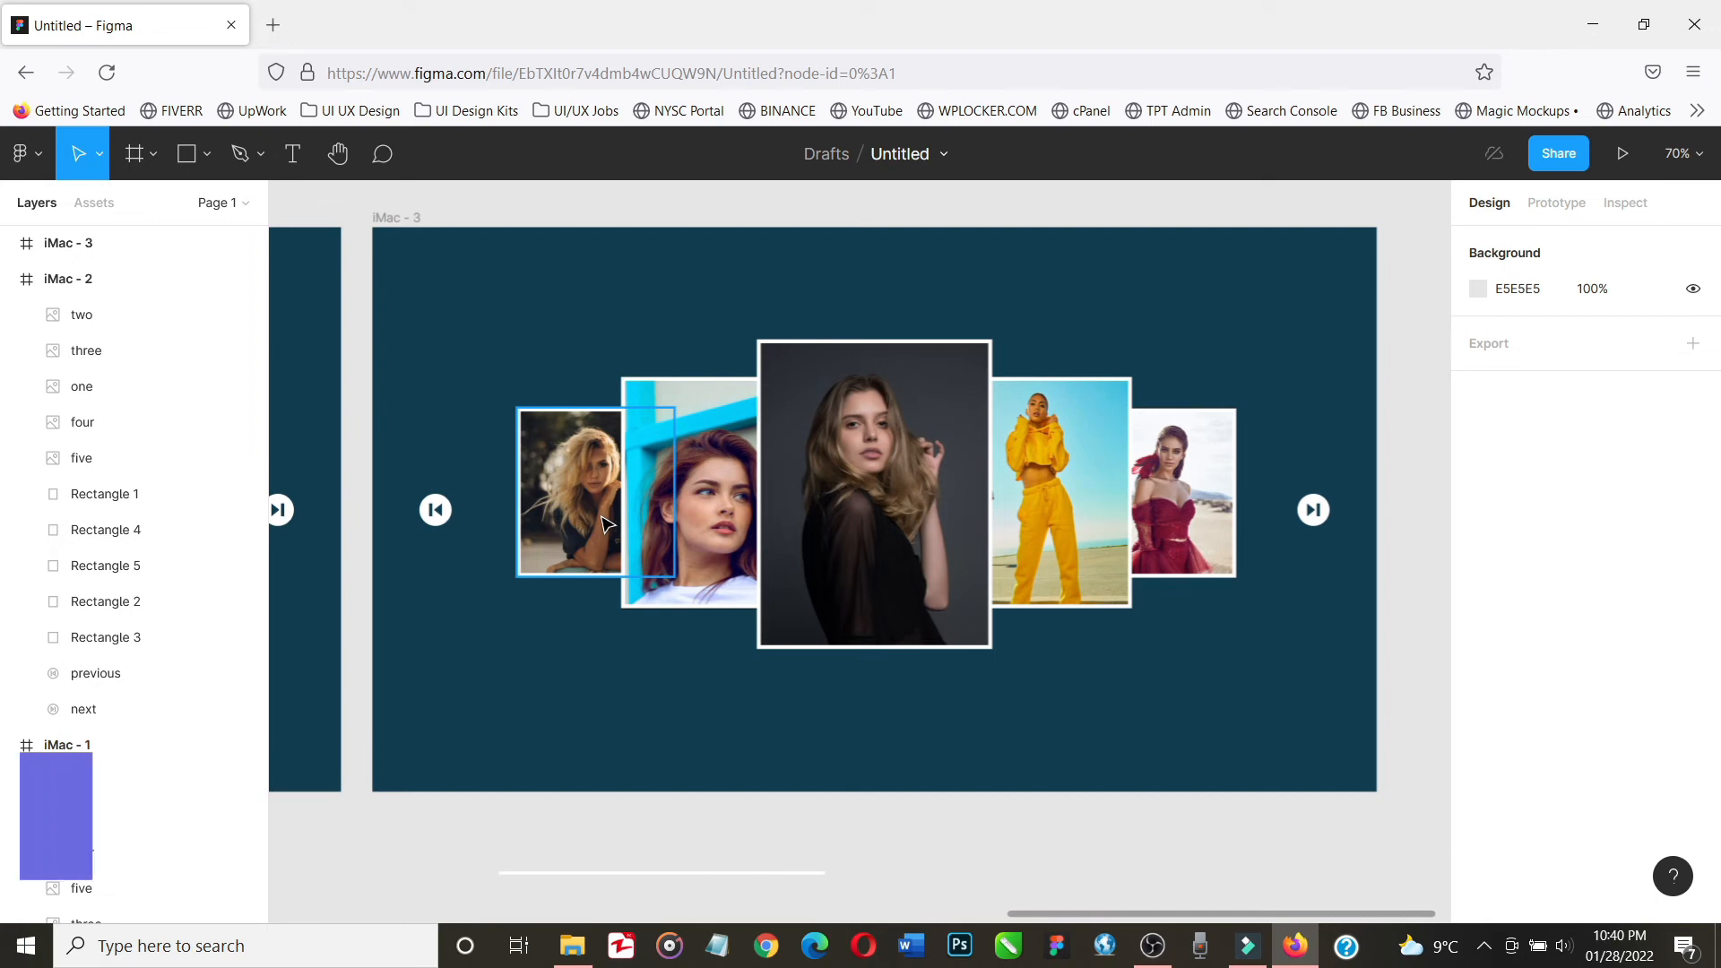
left_click_drag(606, 523, 1154, 741)
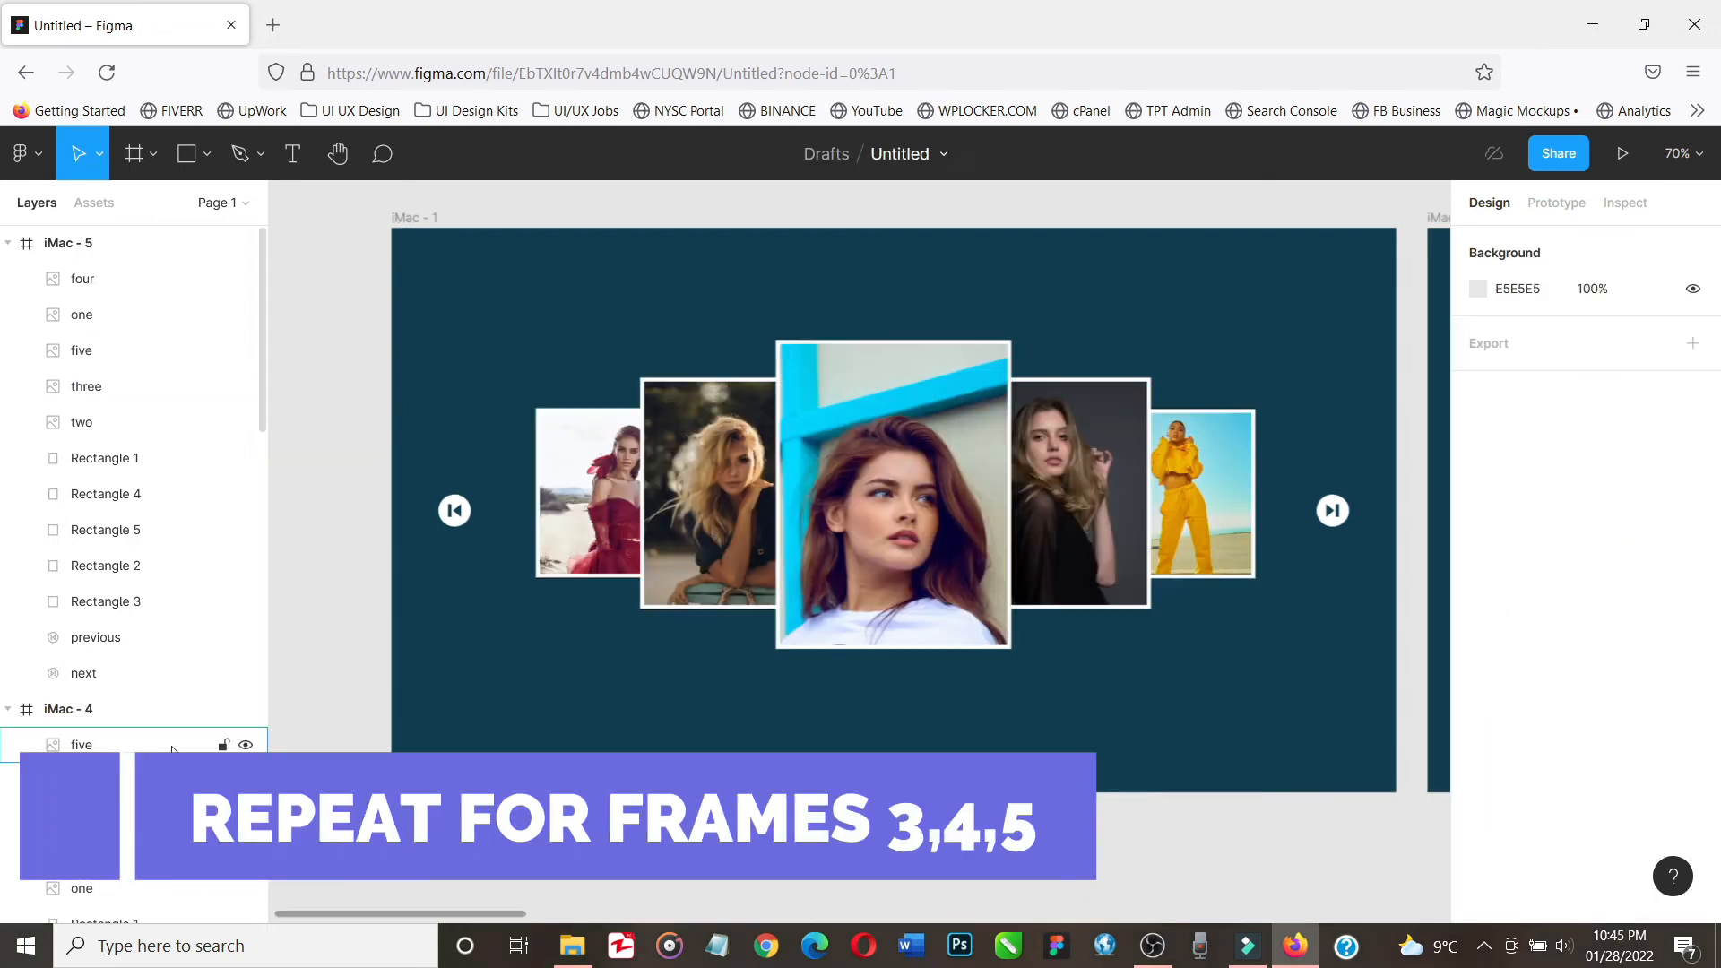
Hide placeholder Rectangles 1 to 5 in the iMac - 5 frame and collapse its layer list
left_click(246, 458)
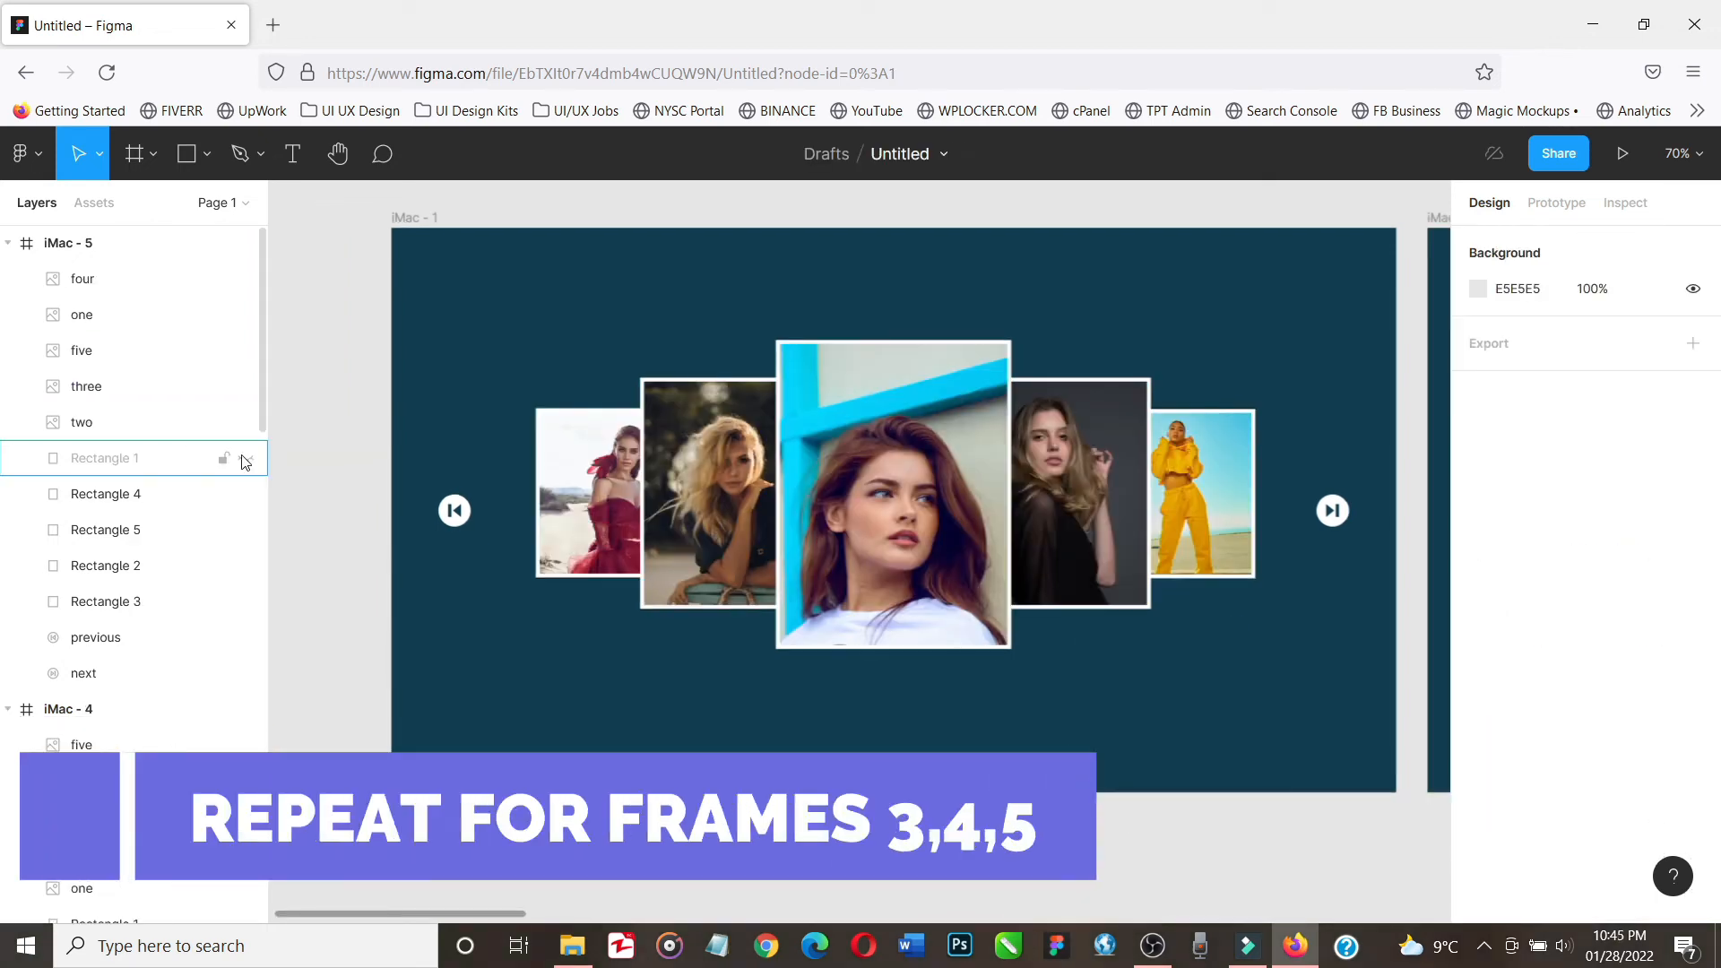
left_click(246, 494)
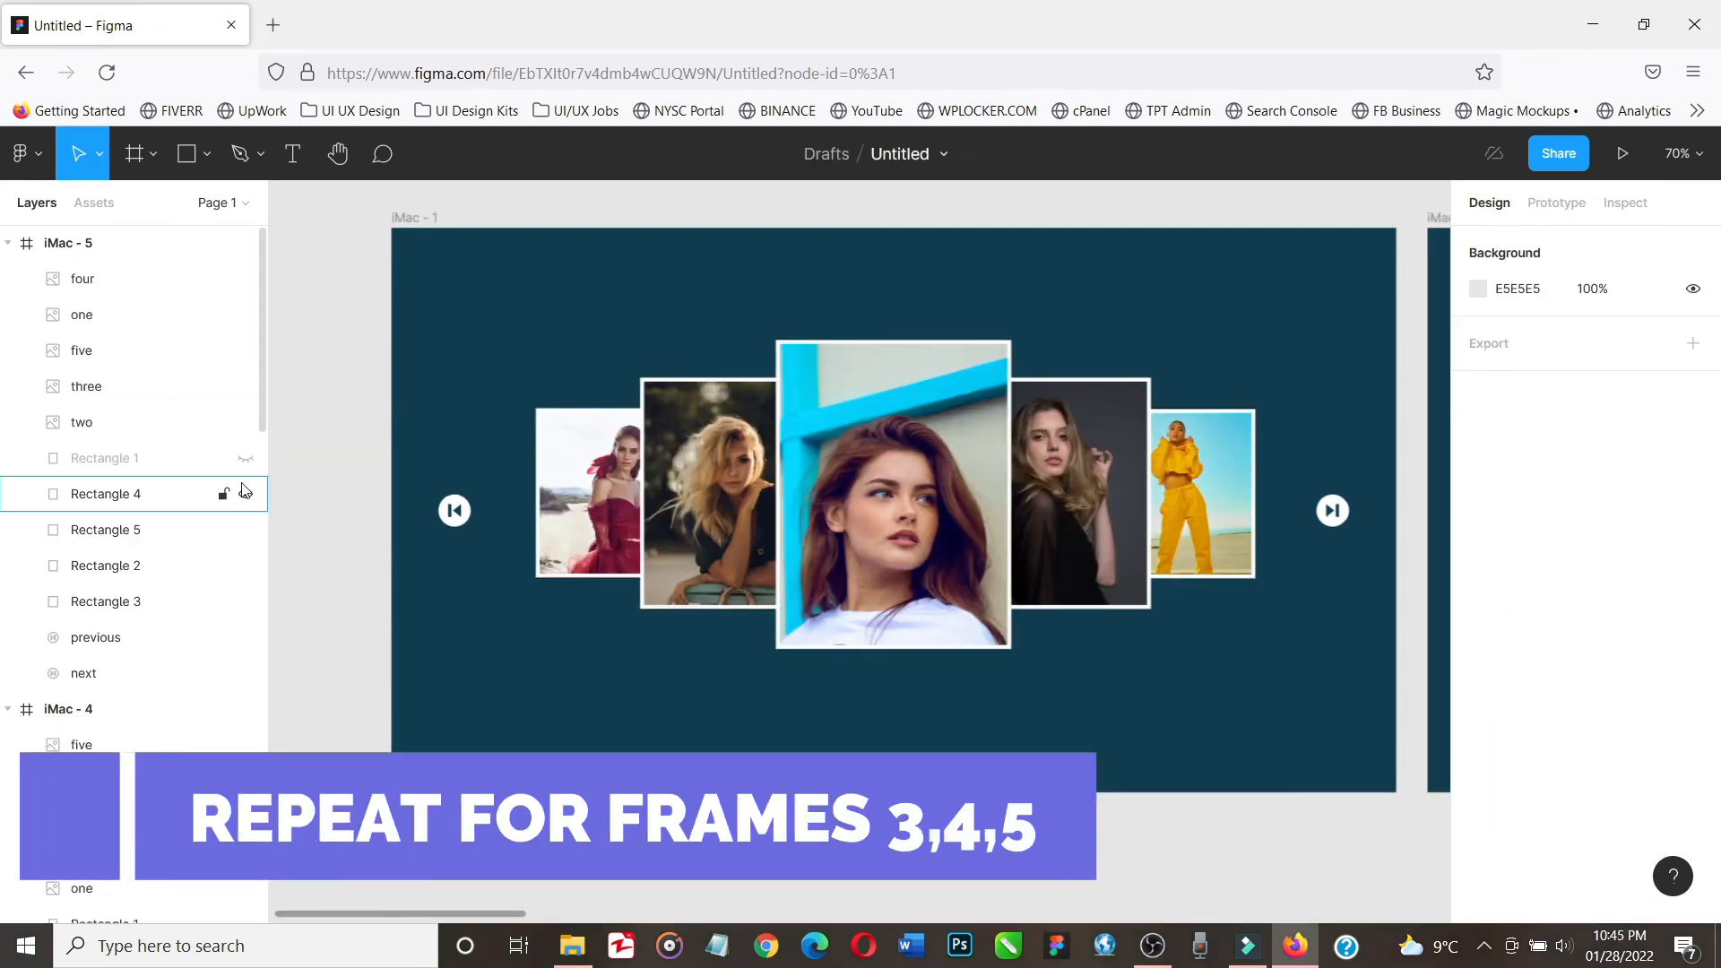
left_click(246, 530)
left_click(245, 565)
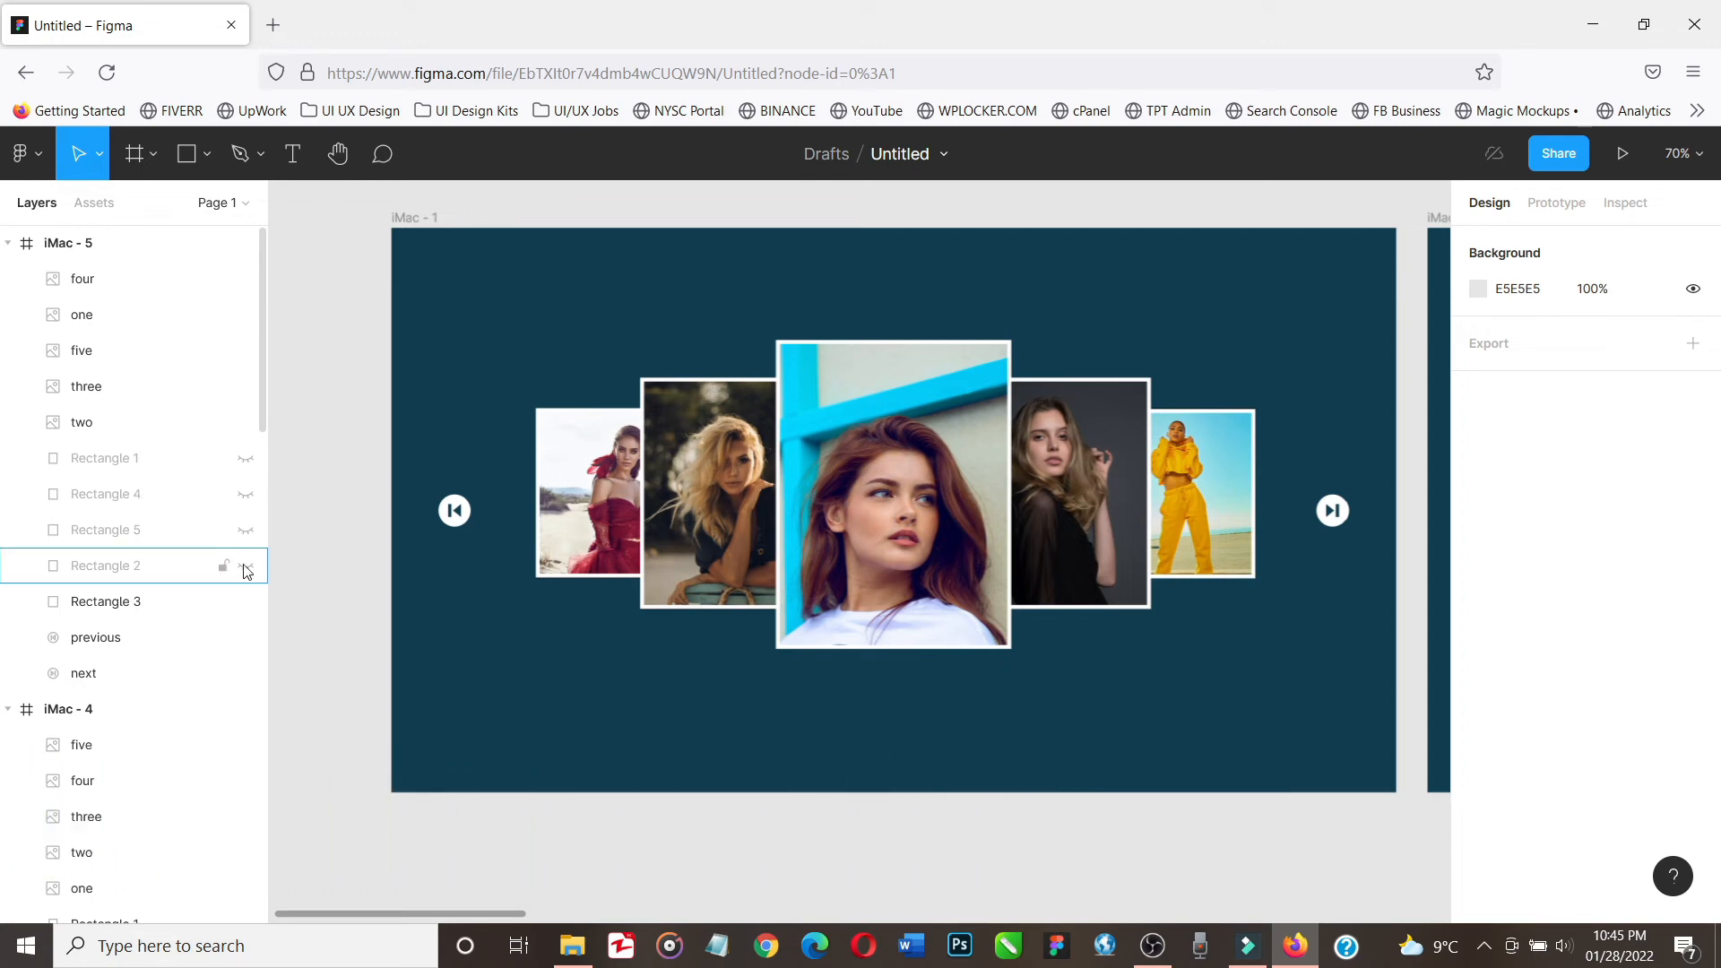
left_click(246, 603)
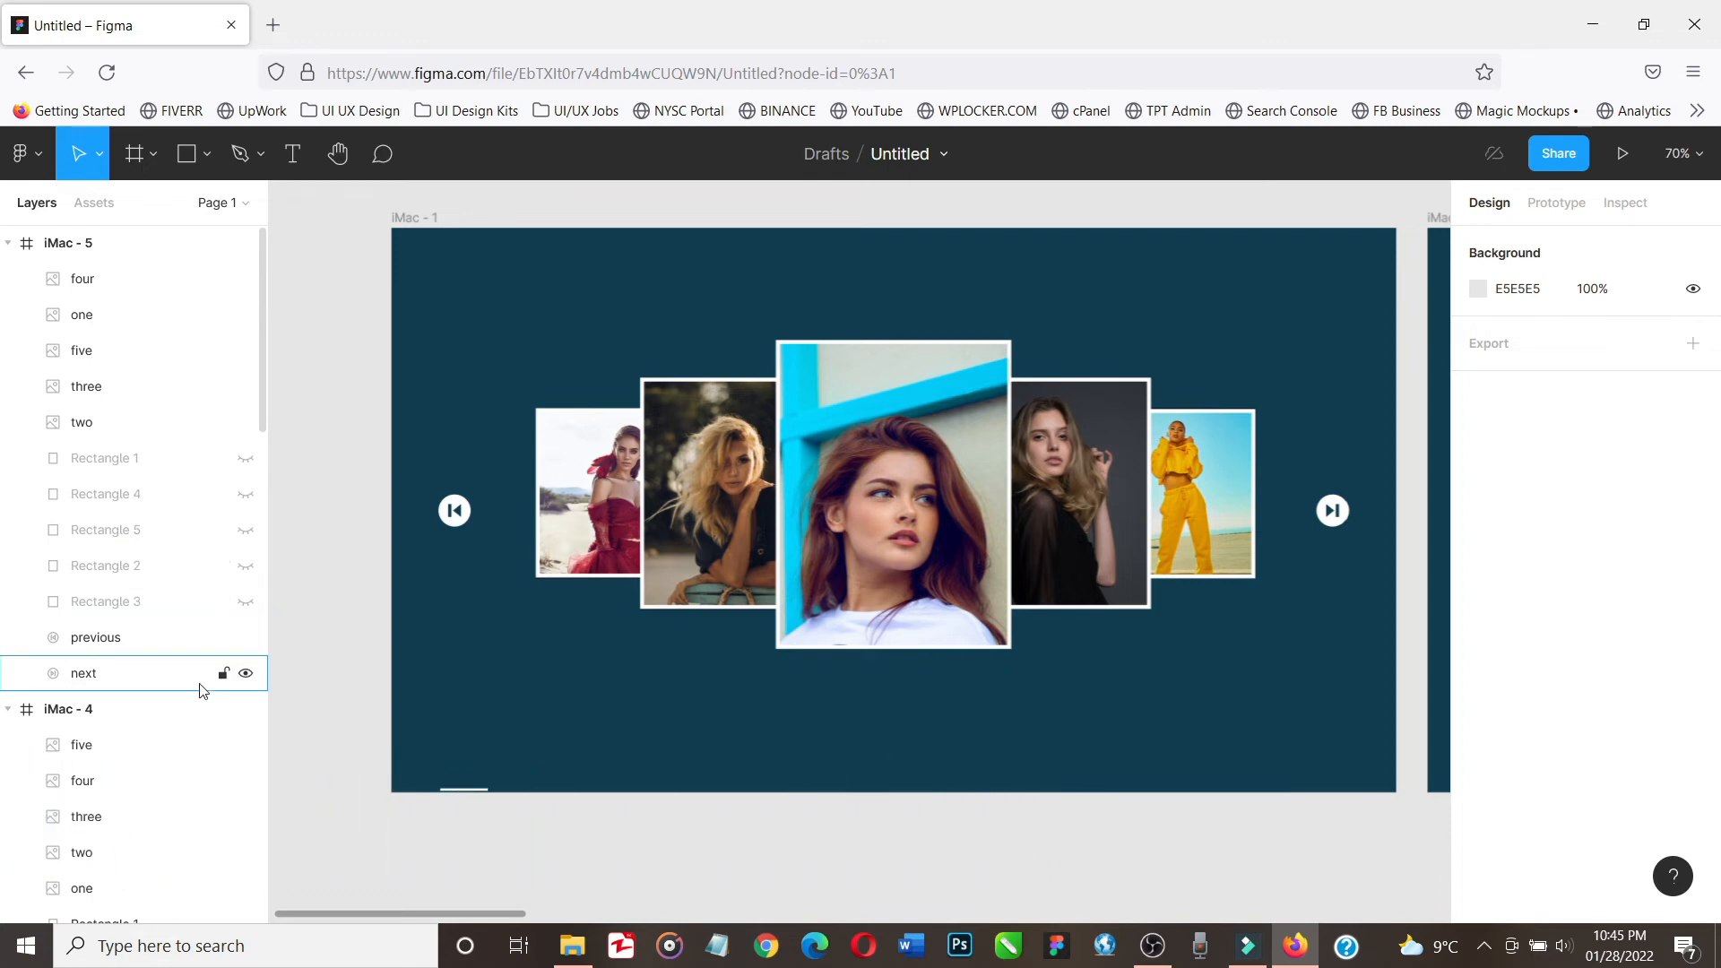
scroll(200, 689, "down", 2)
scroll(201, 688, "up", 2)
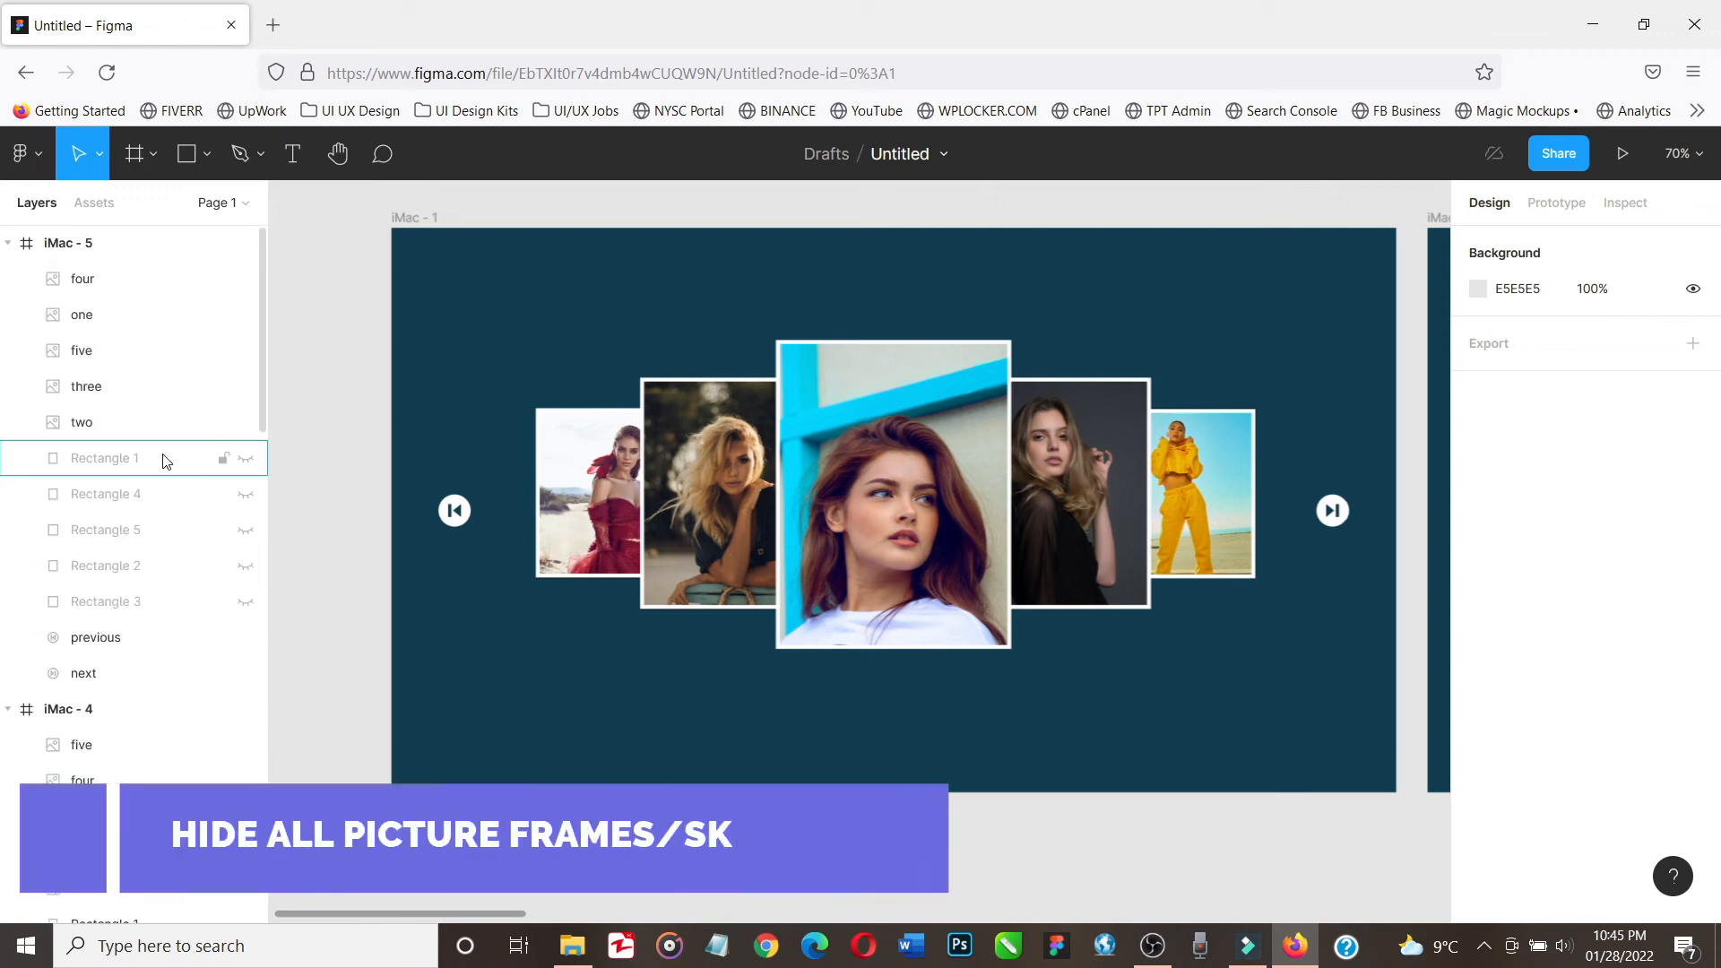
left_click(8, 243)
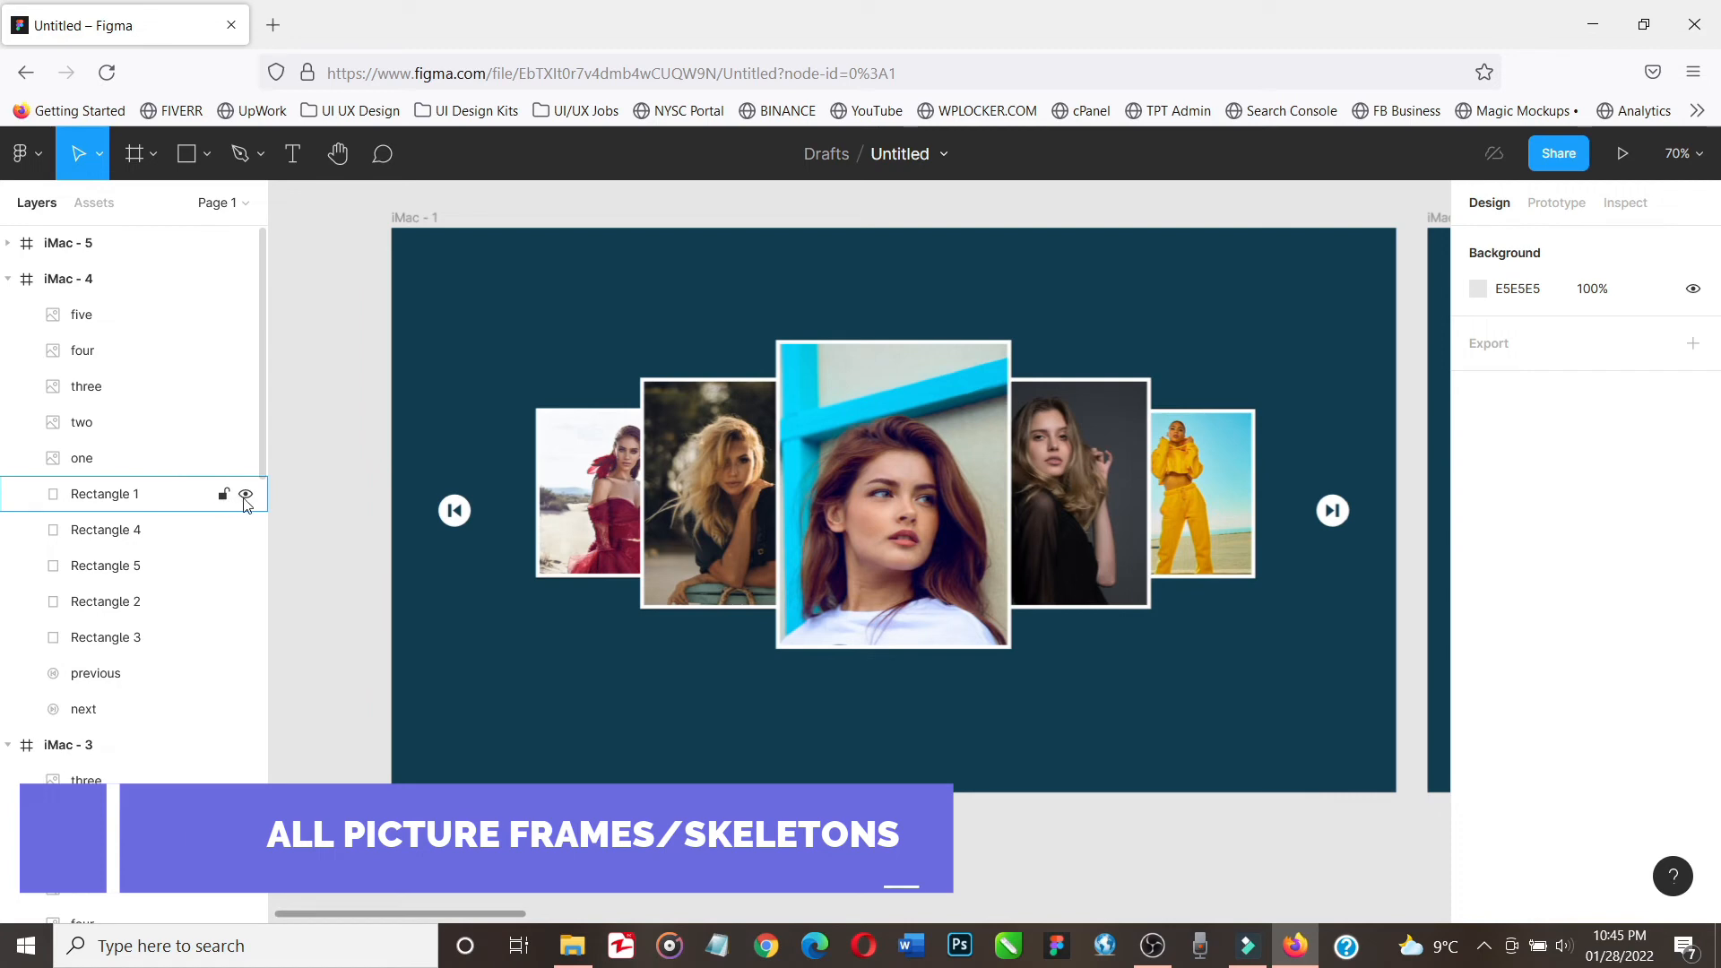
Hide placeholder Rectangles 1 to 5 in the iMac - 4 frame and collapse its layer list
left_click(245, 494)
left_click(248, 530)
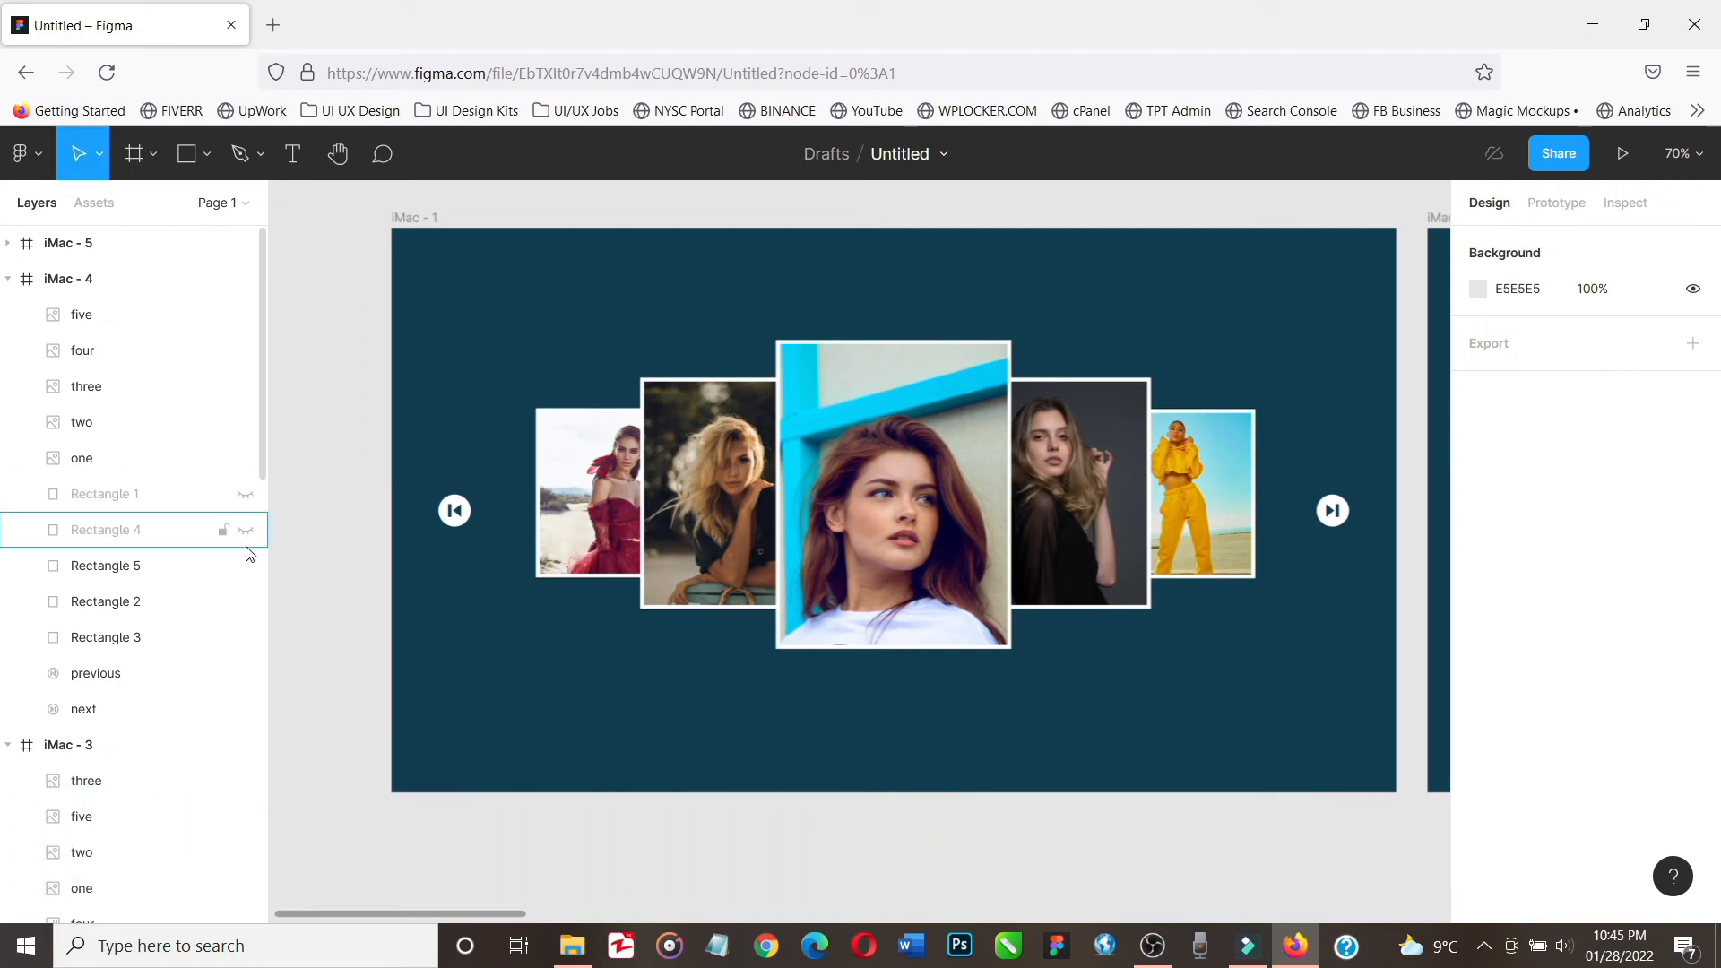
left_click(246, 566)
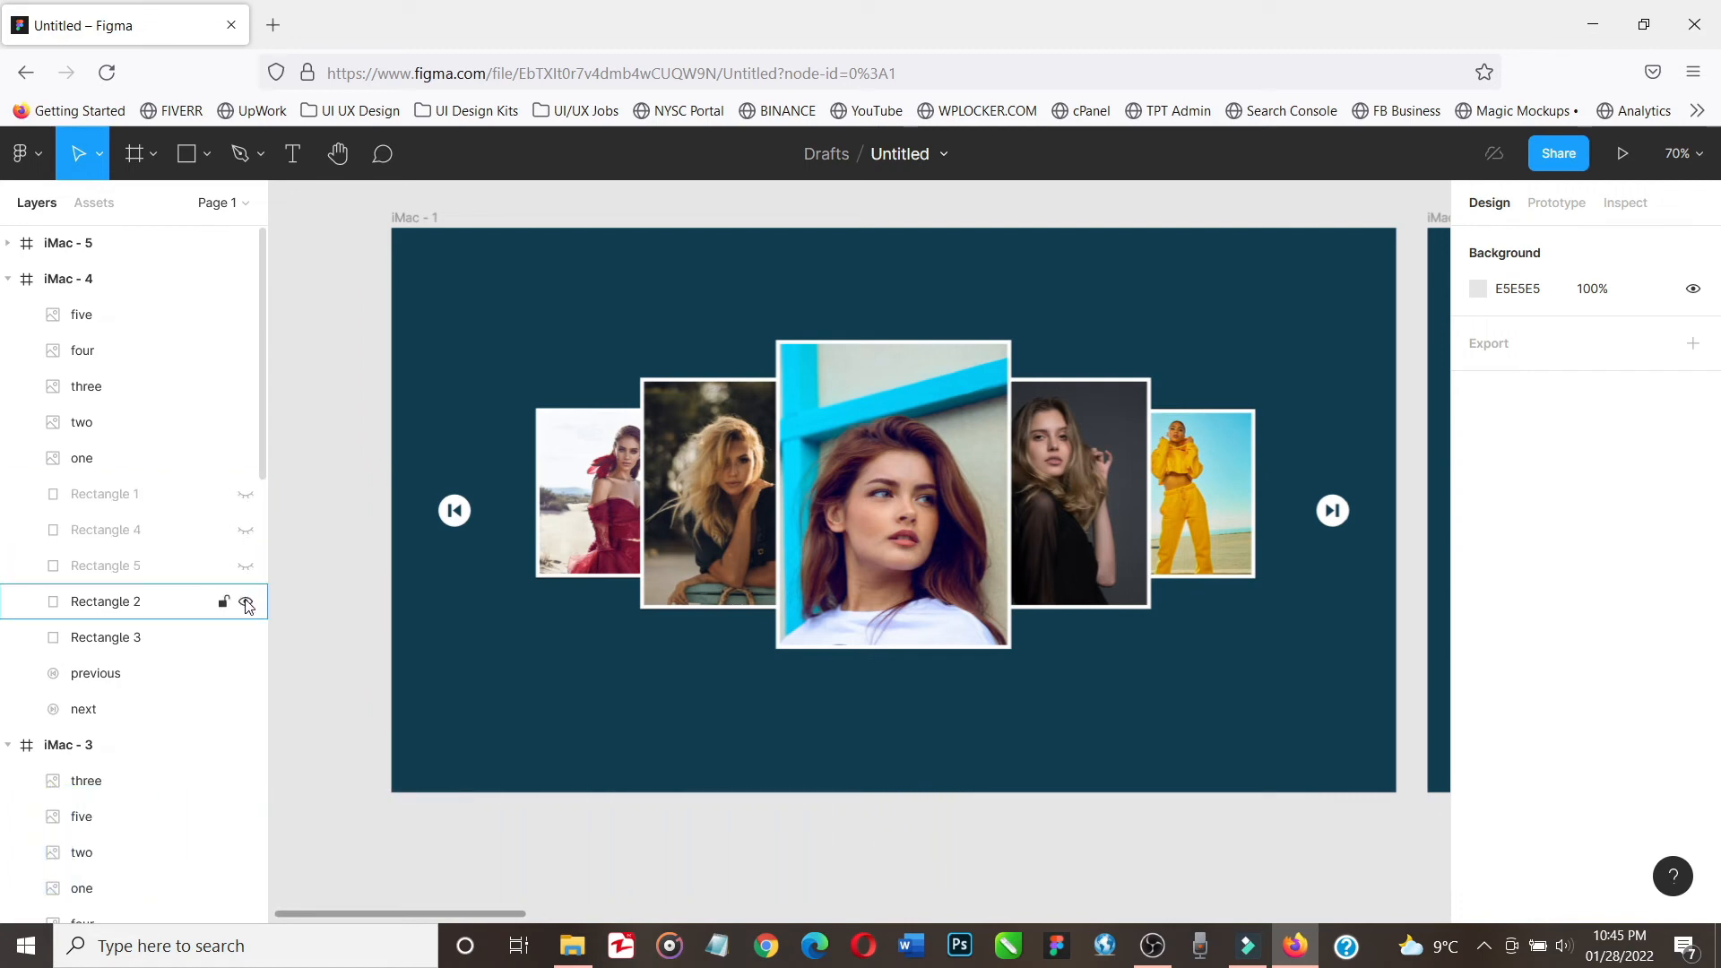
left_click(245, 602)
left_click(245, 638)
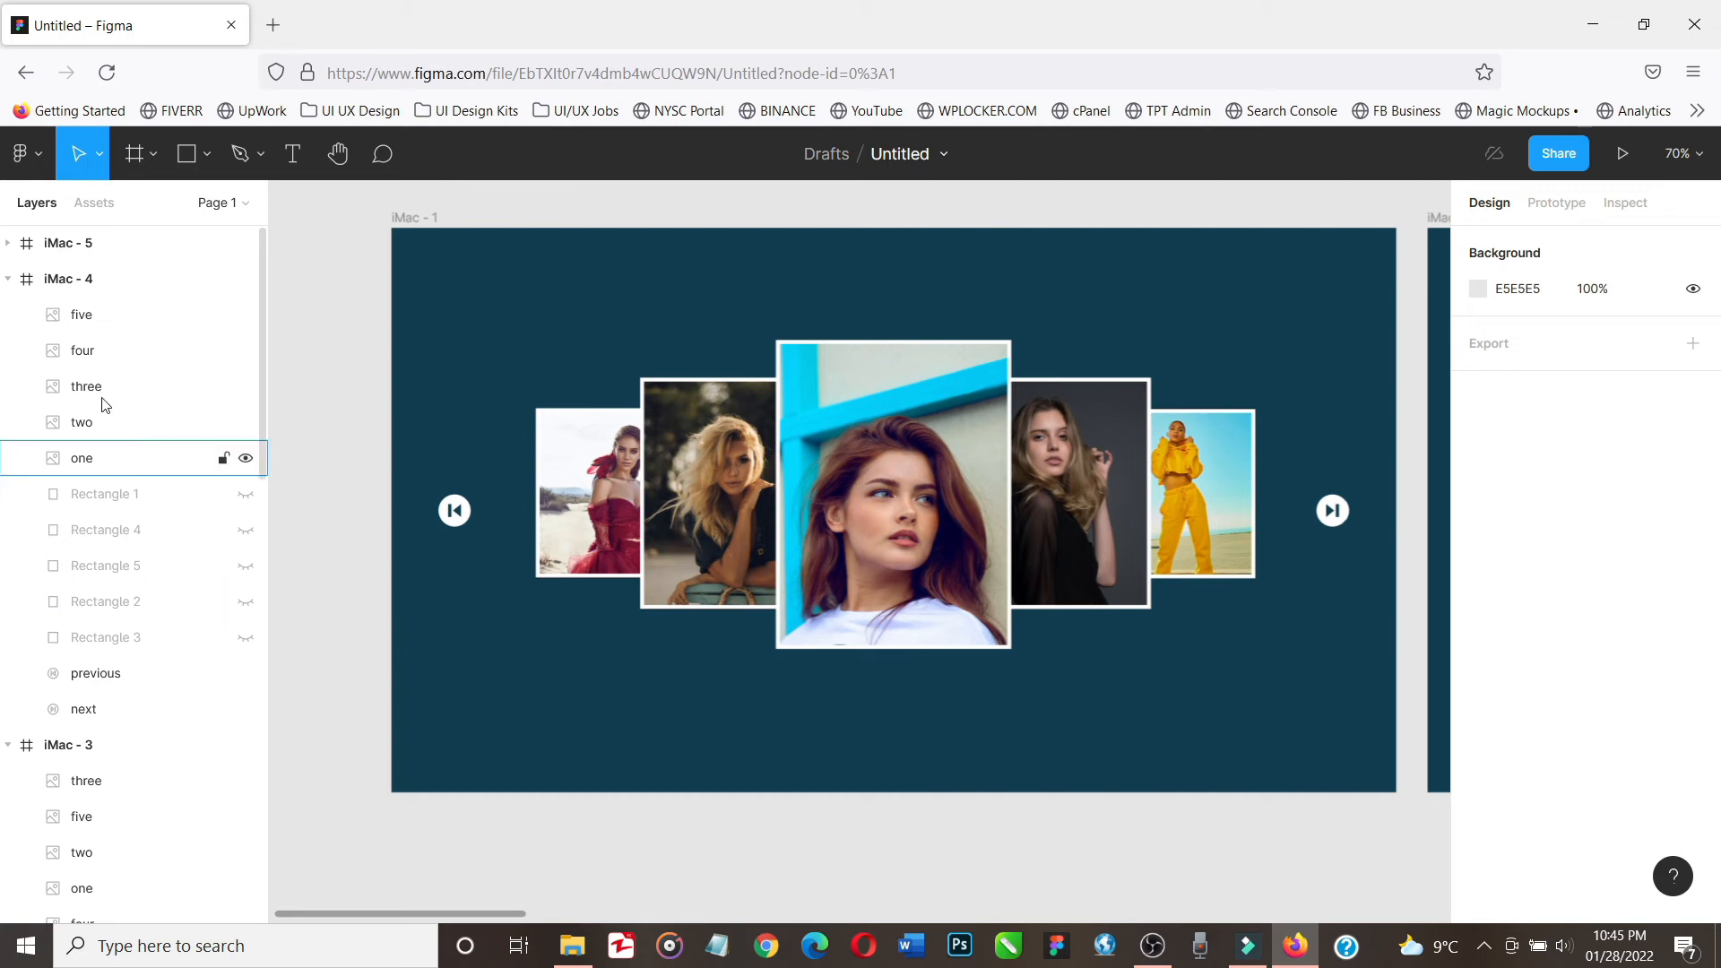
left_click(8, 278)
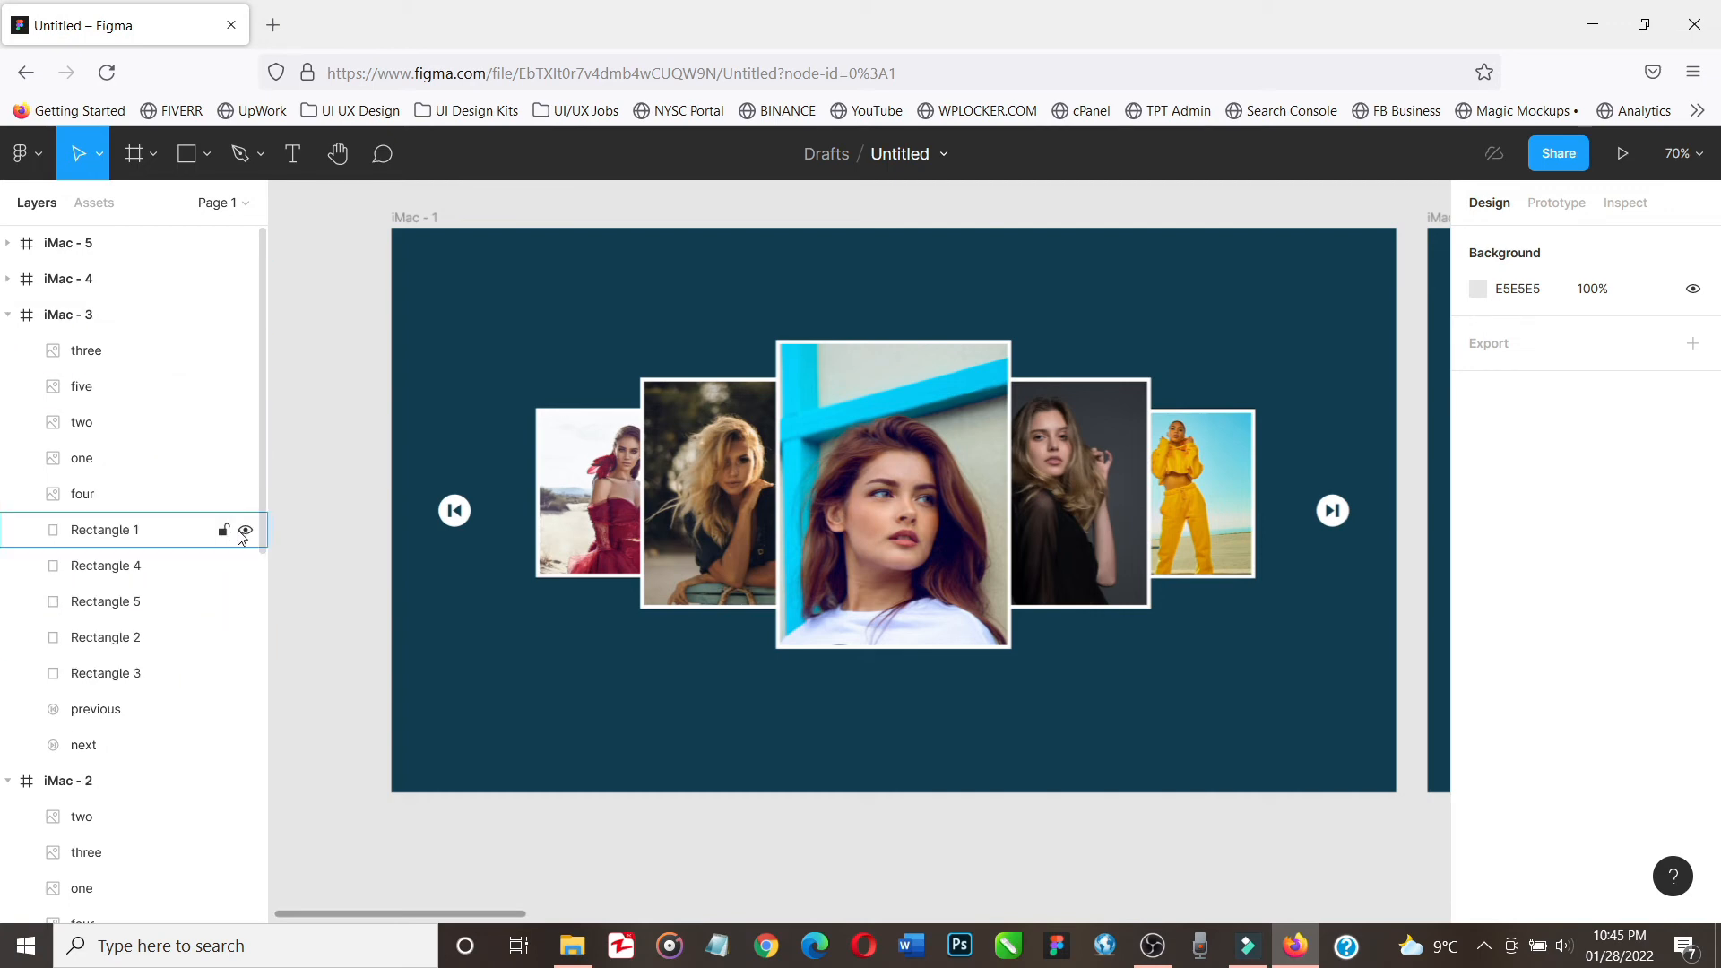
Hide placeholder Rectangles 1 to 5 in the iMac - 3 frame and collapse its layer list
left_click(242, 530)
left_click(244, 567)
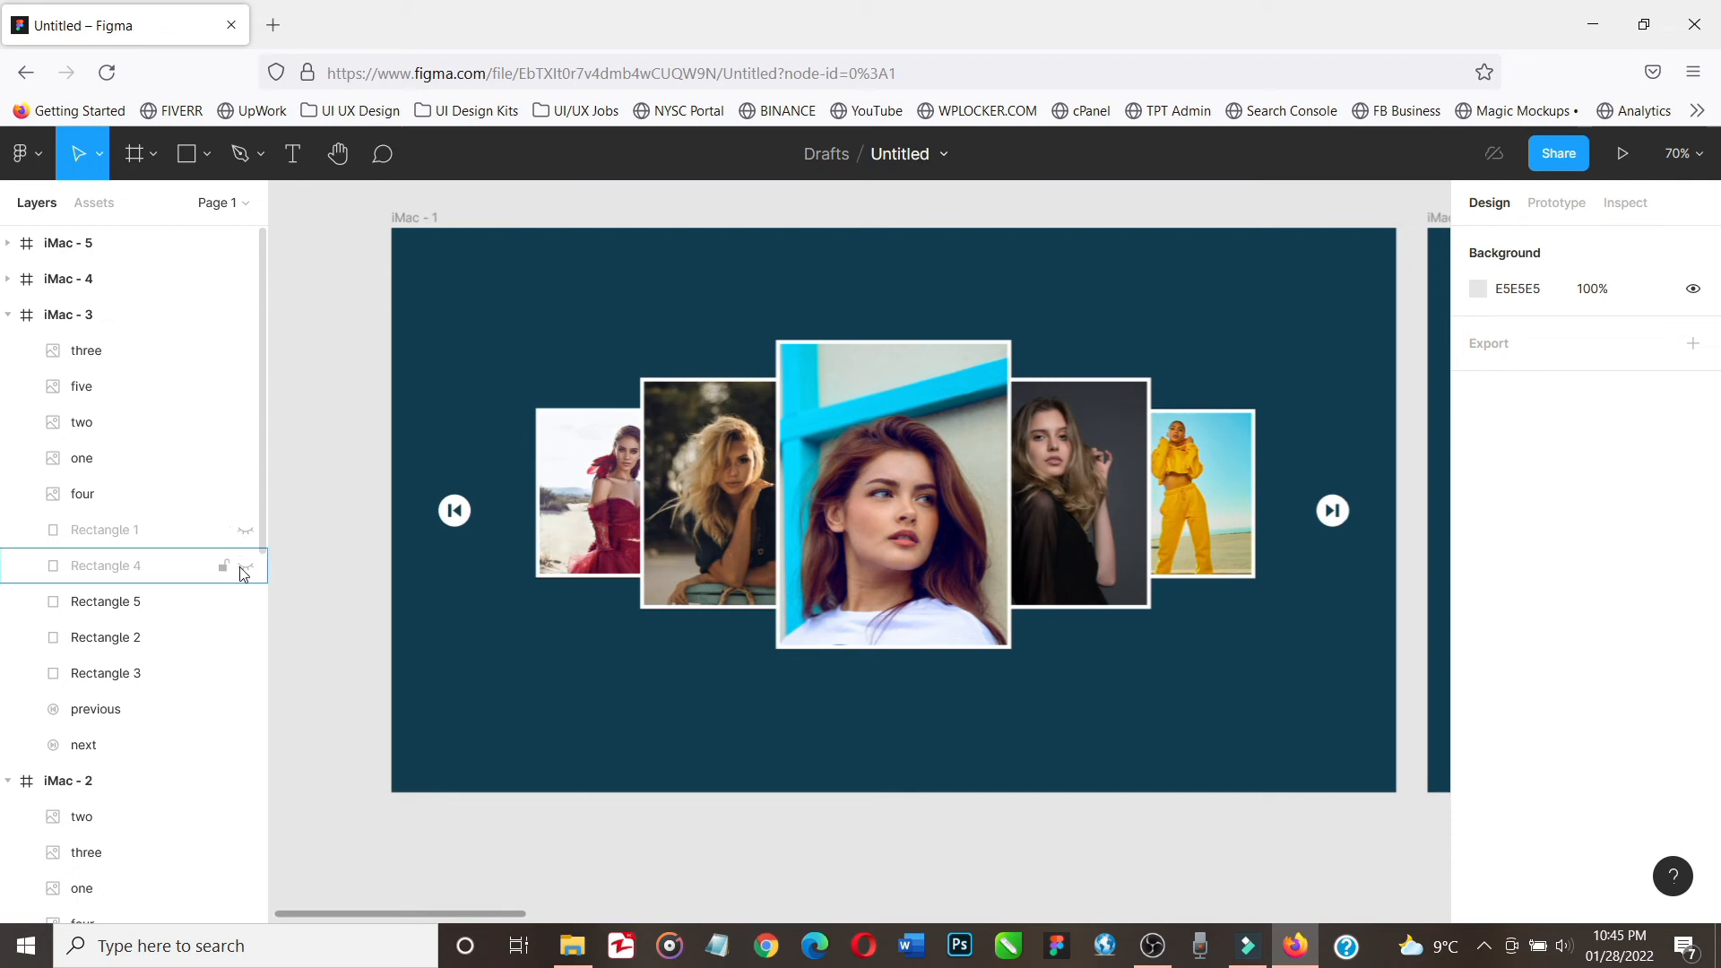
left_click(245, 605)
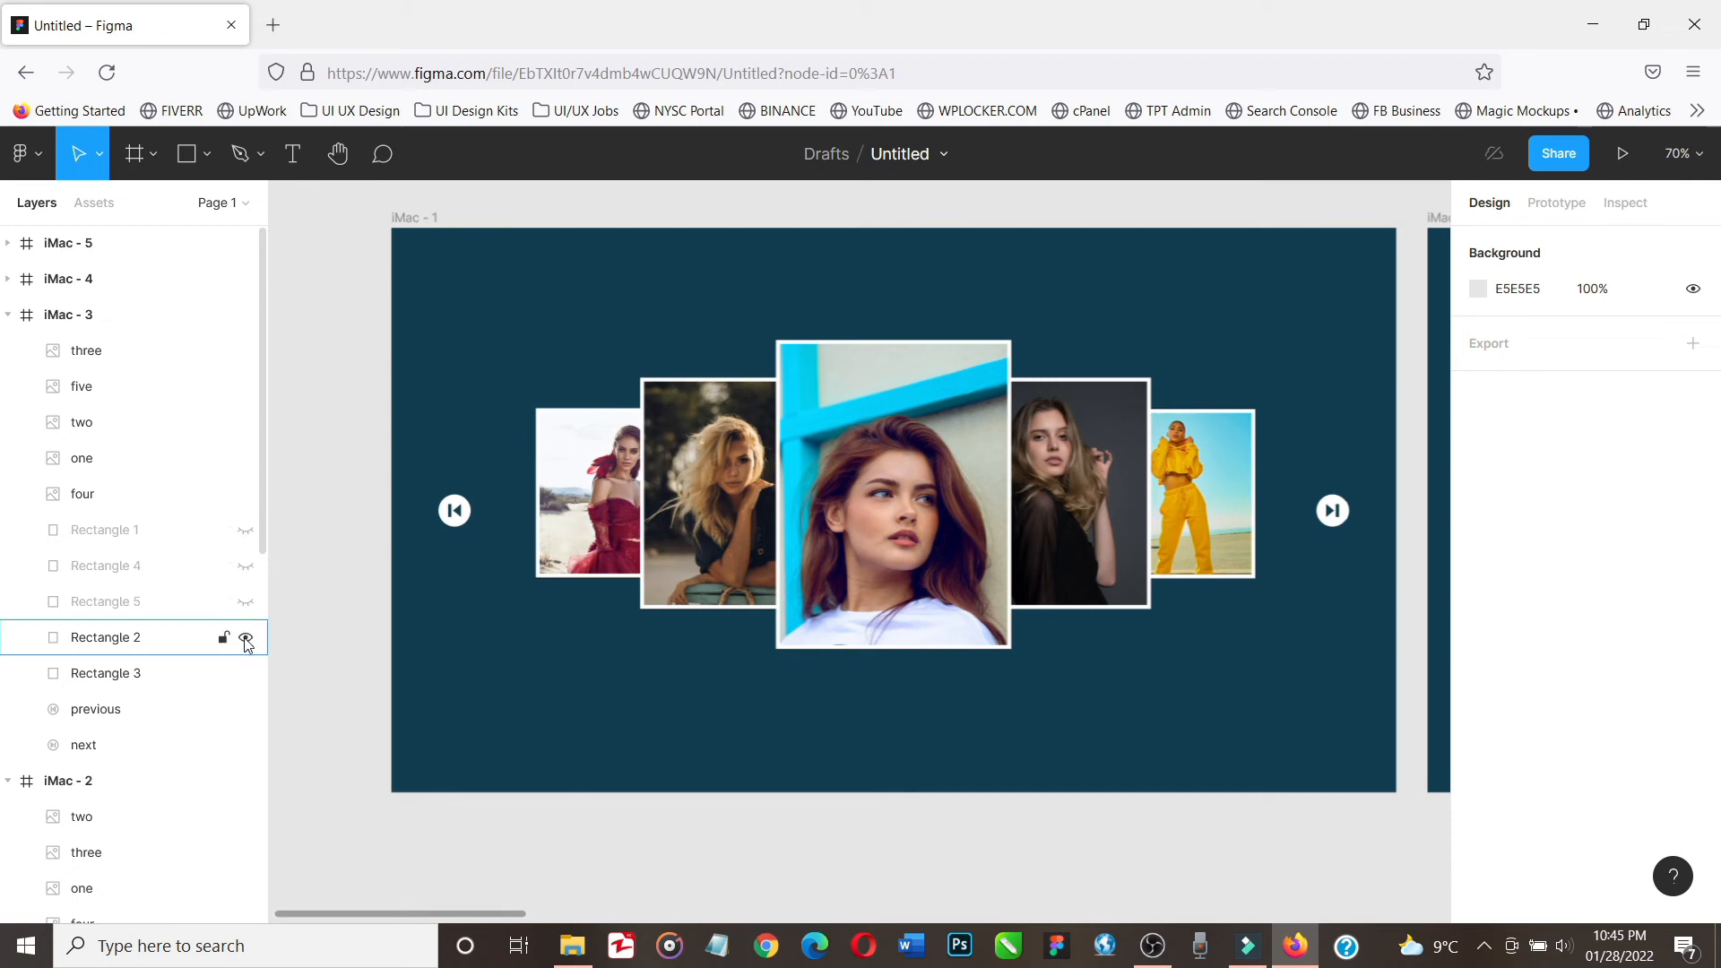
left_click(245, 638)
left_click(245, 674)
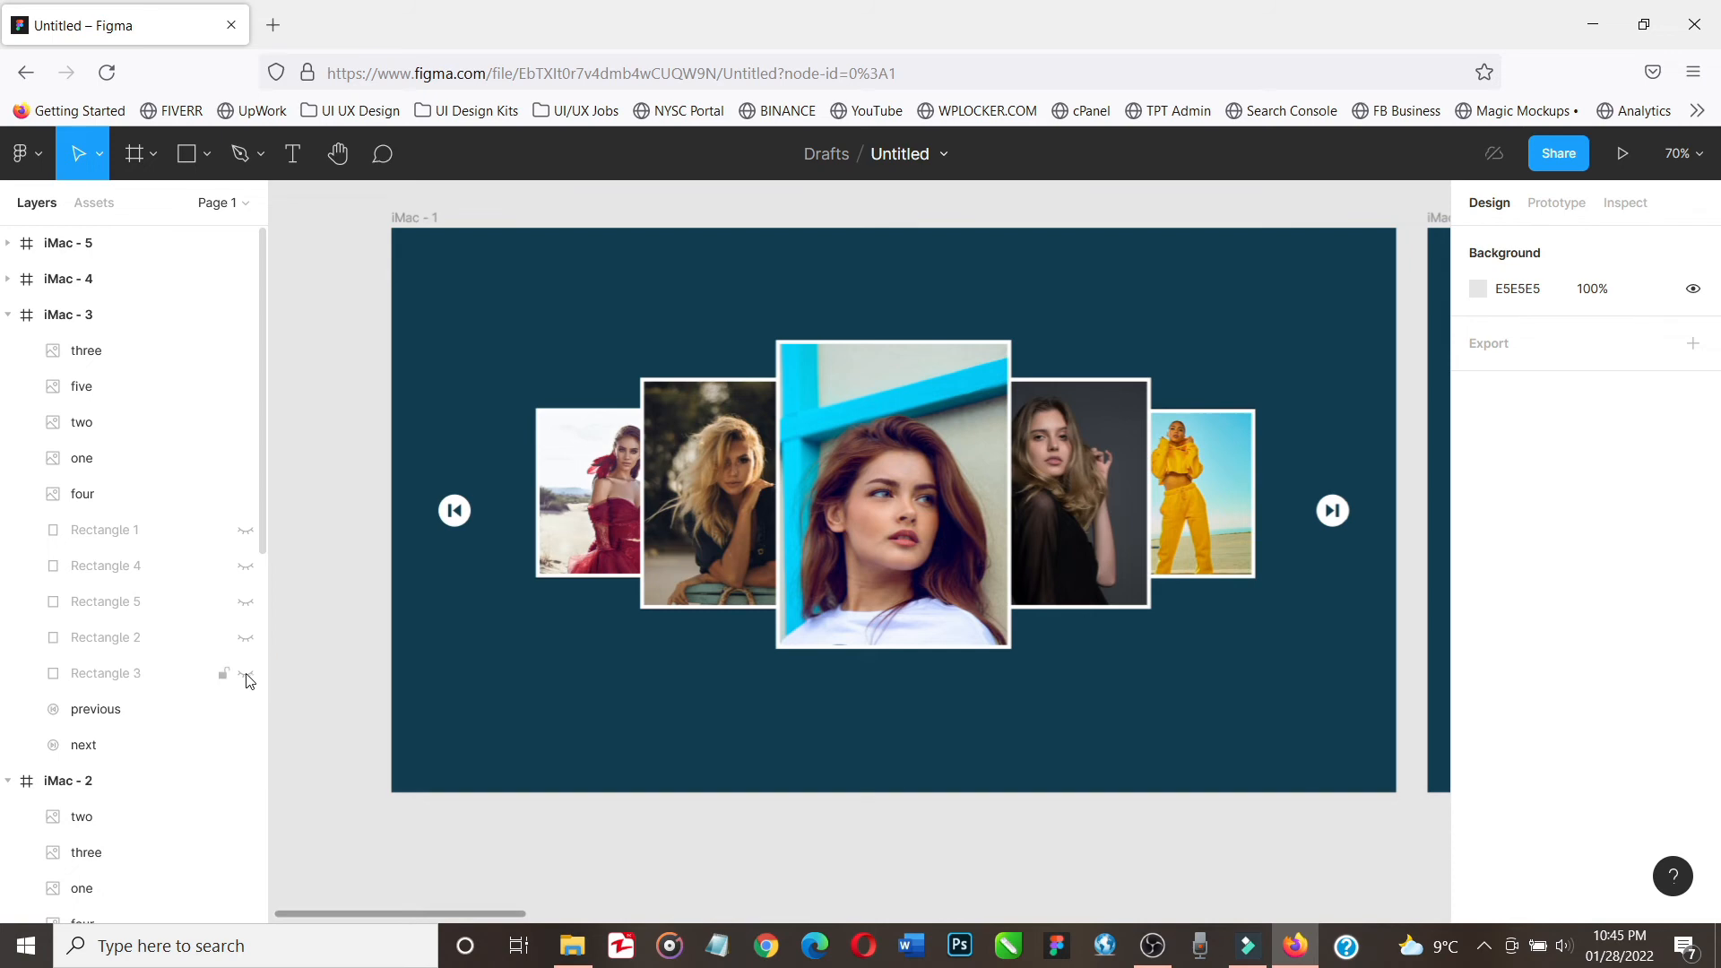
left_click(8, 315)
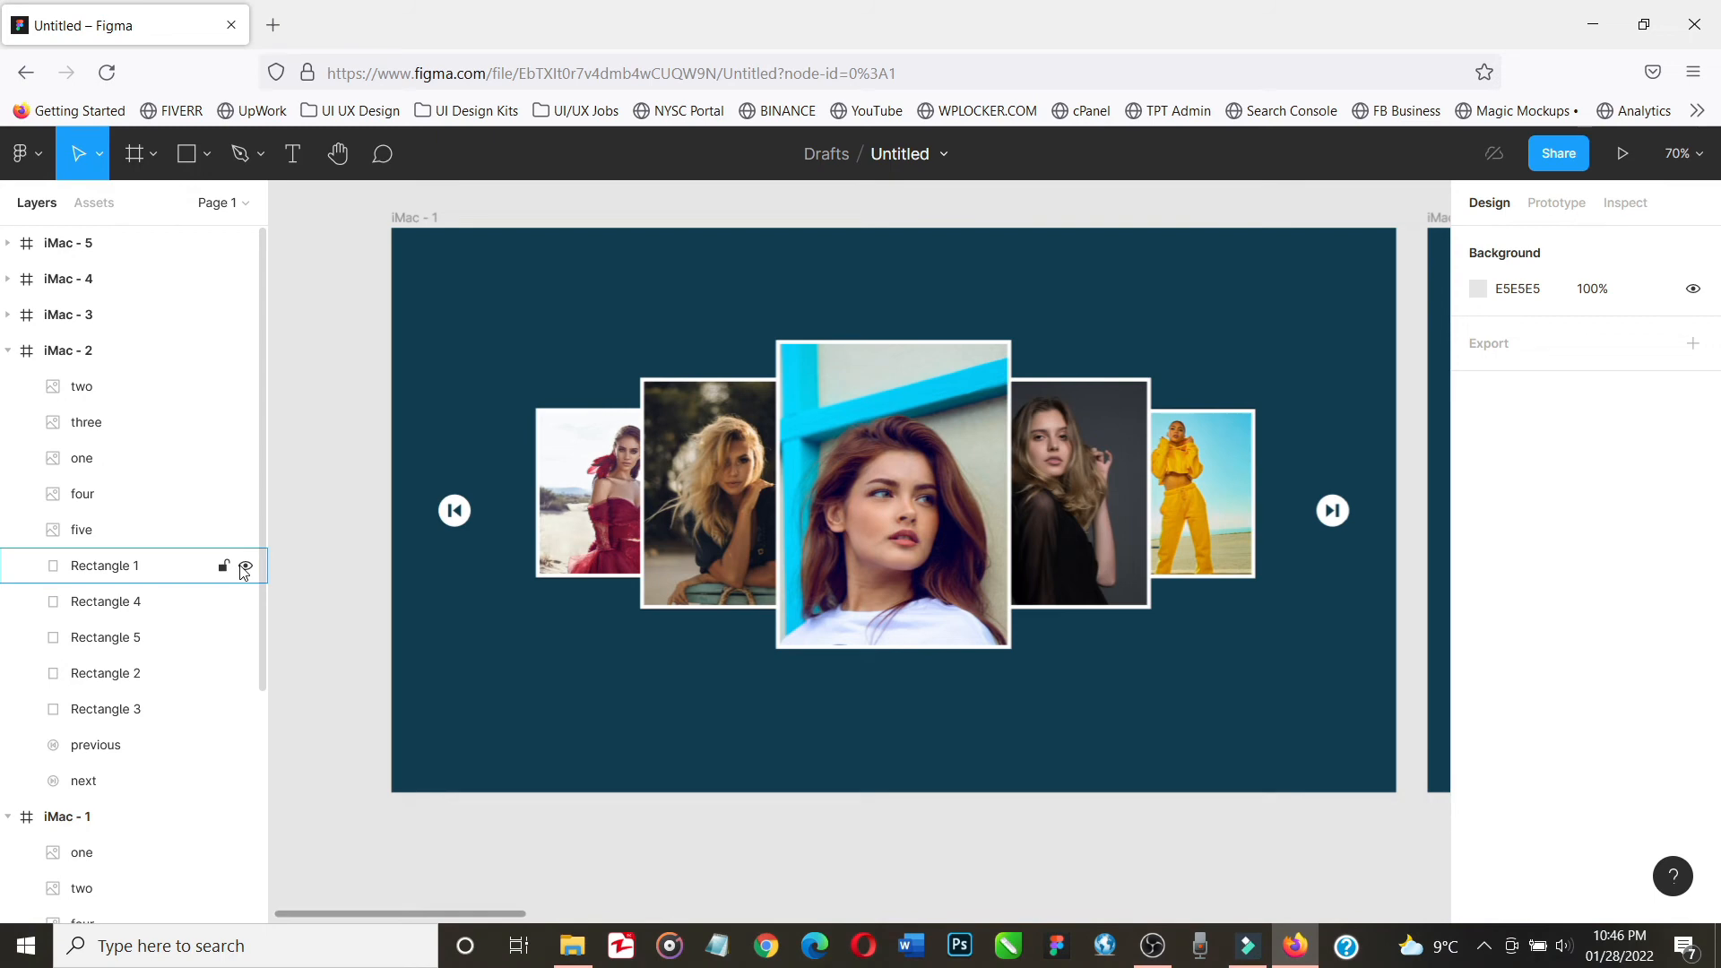
Hide placeholder Rectangles 1 to 5 in the iMac - 2 frame and collapse its layer list
left_click(245, 566)
left_click(245, 602)
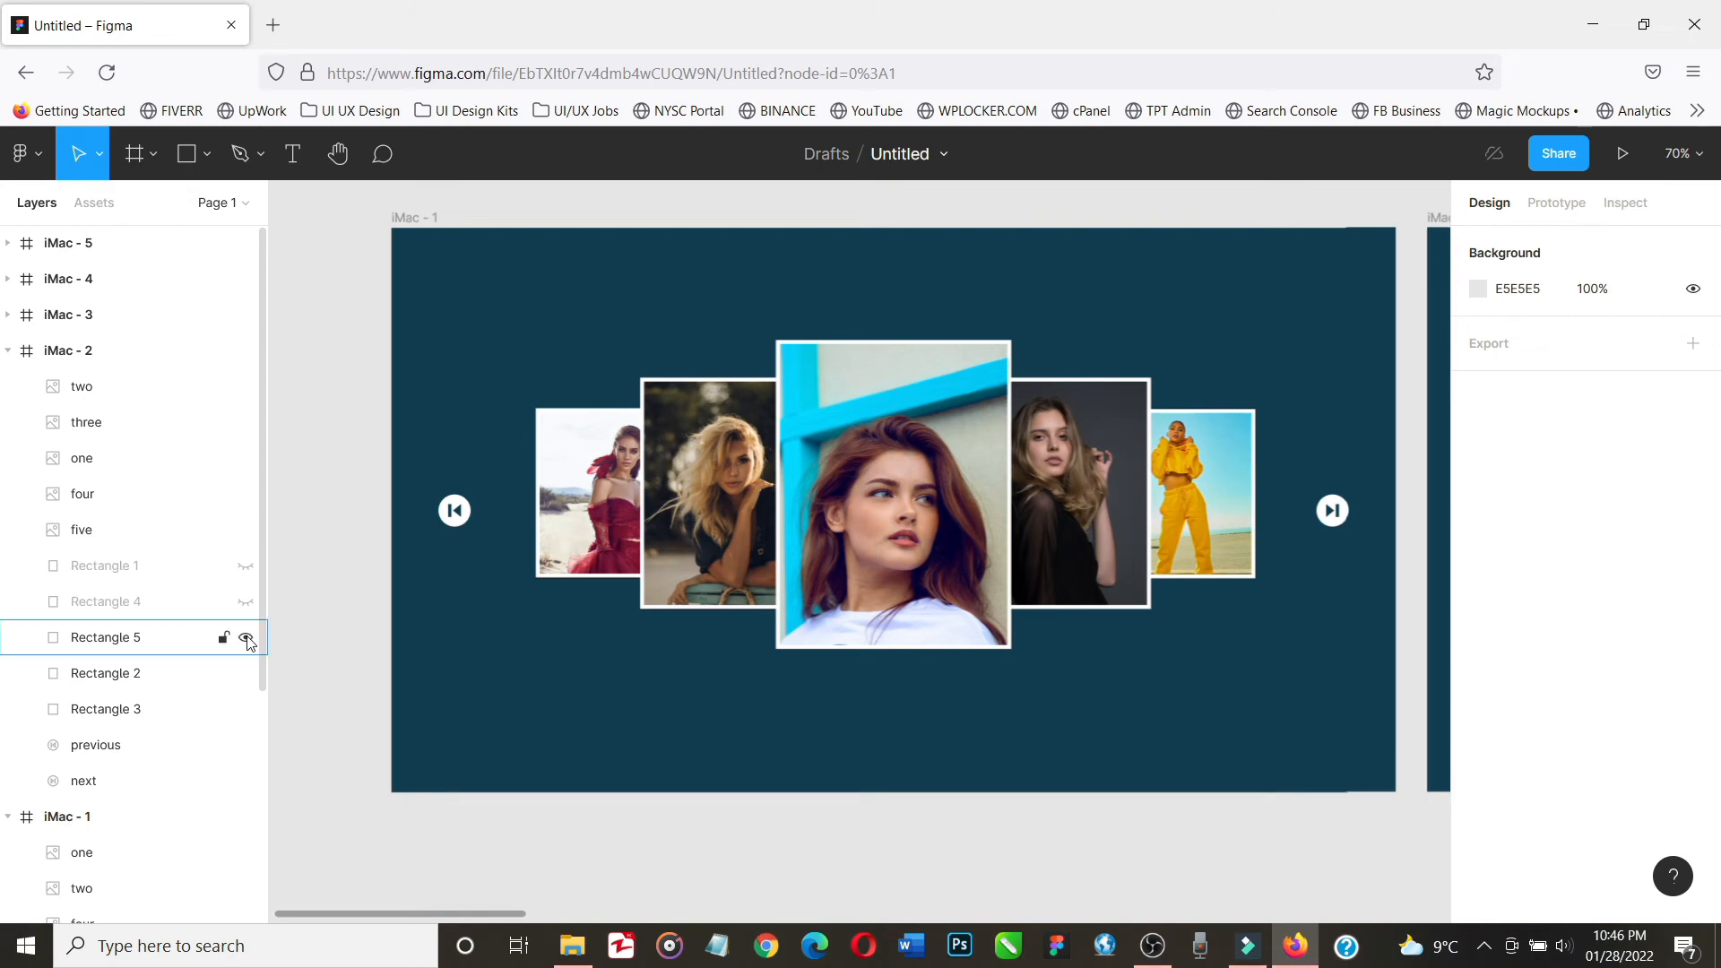
left_click(245, 638)
left_click(245, 673)
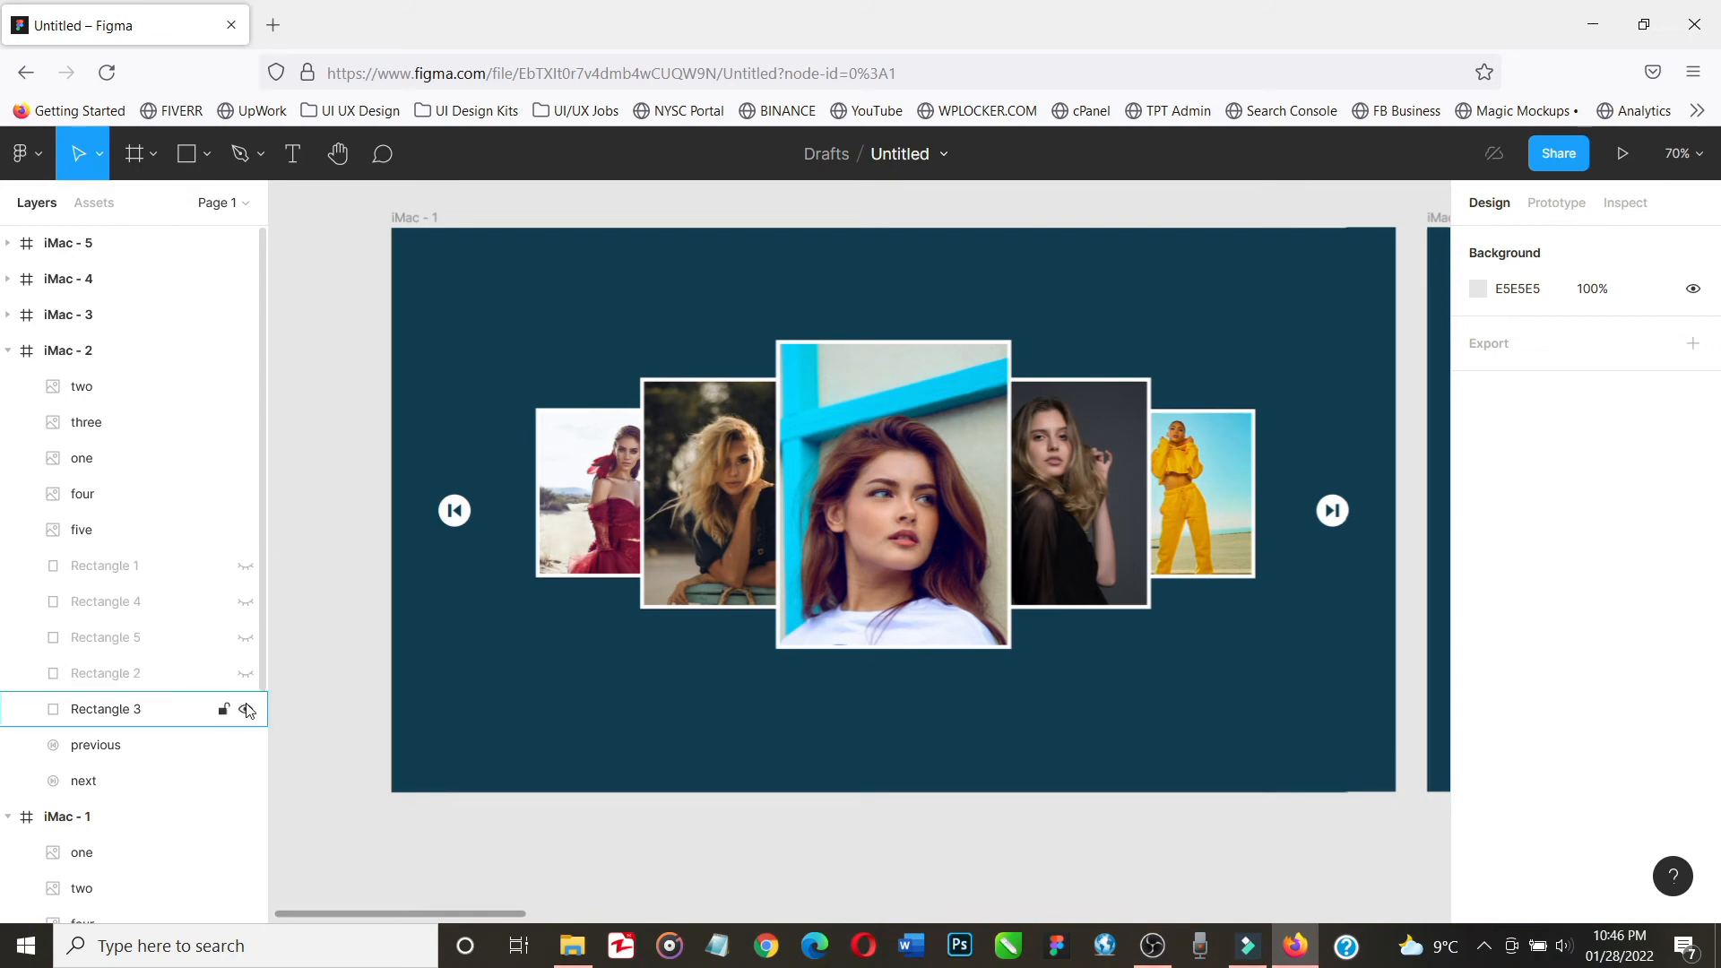
left_click(244, 709)
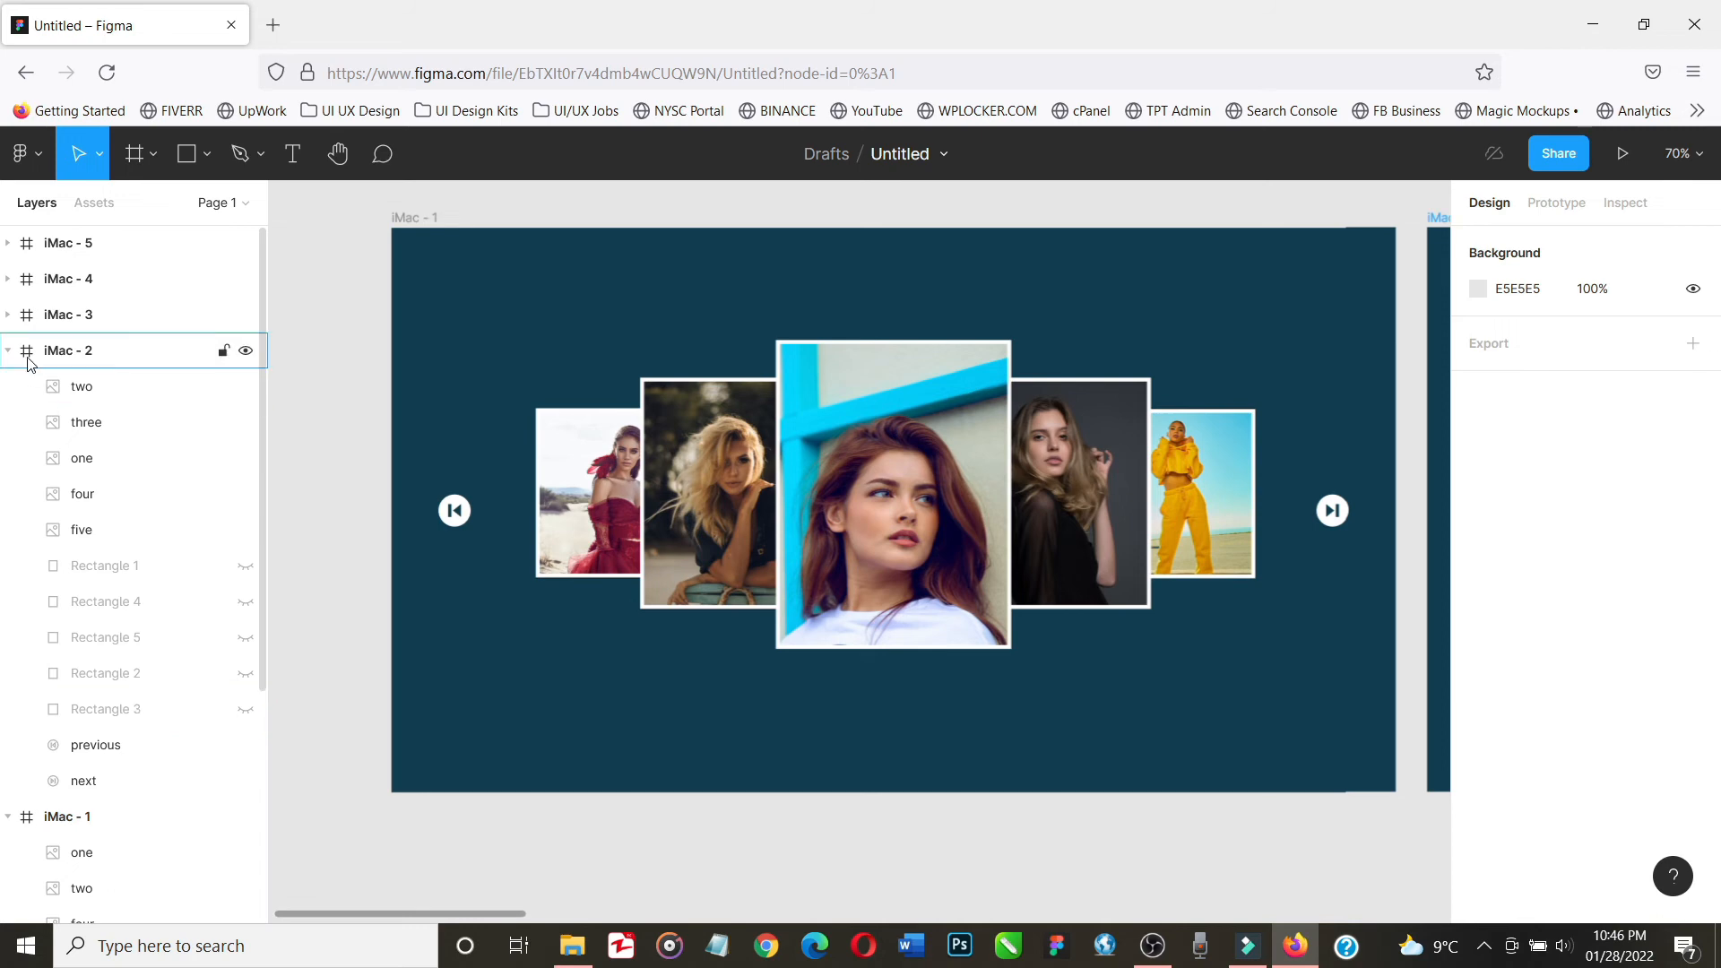
left_click(10, 352)
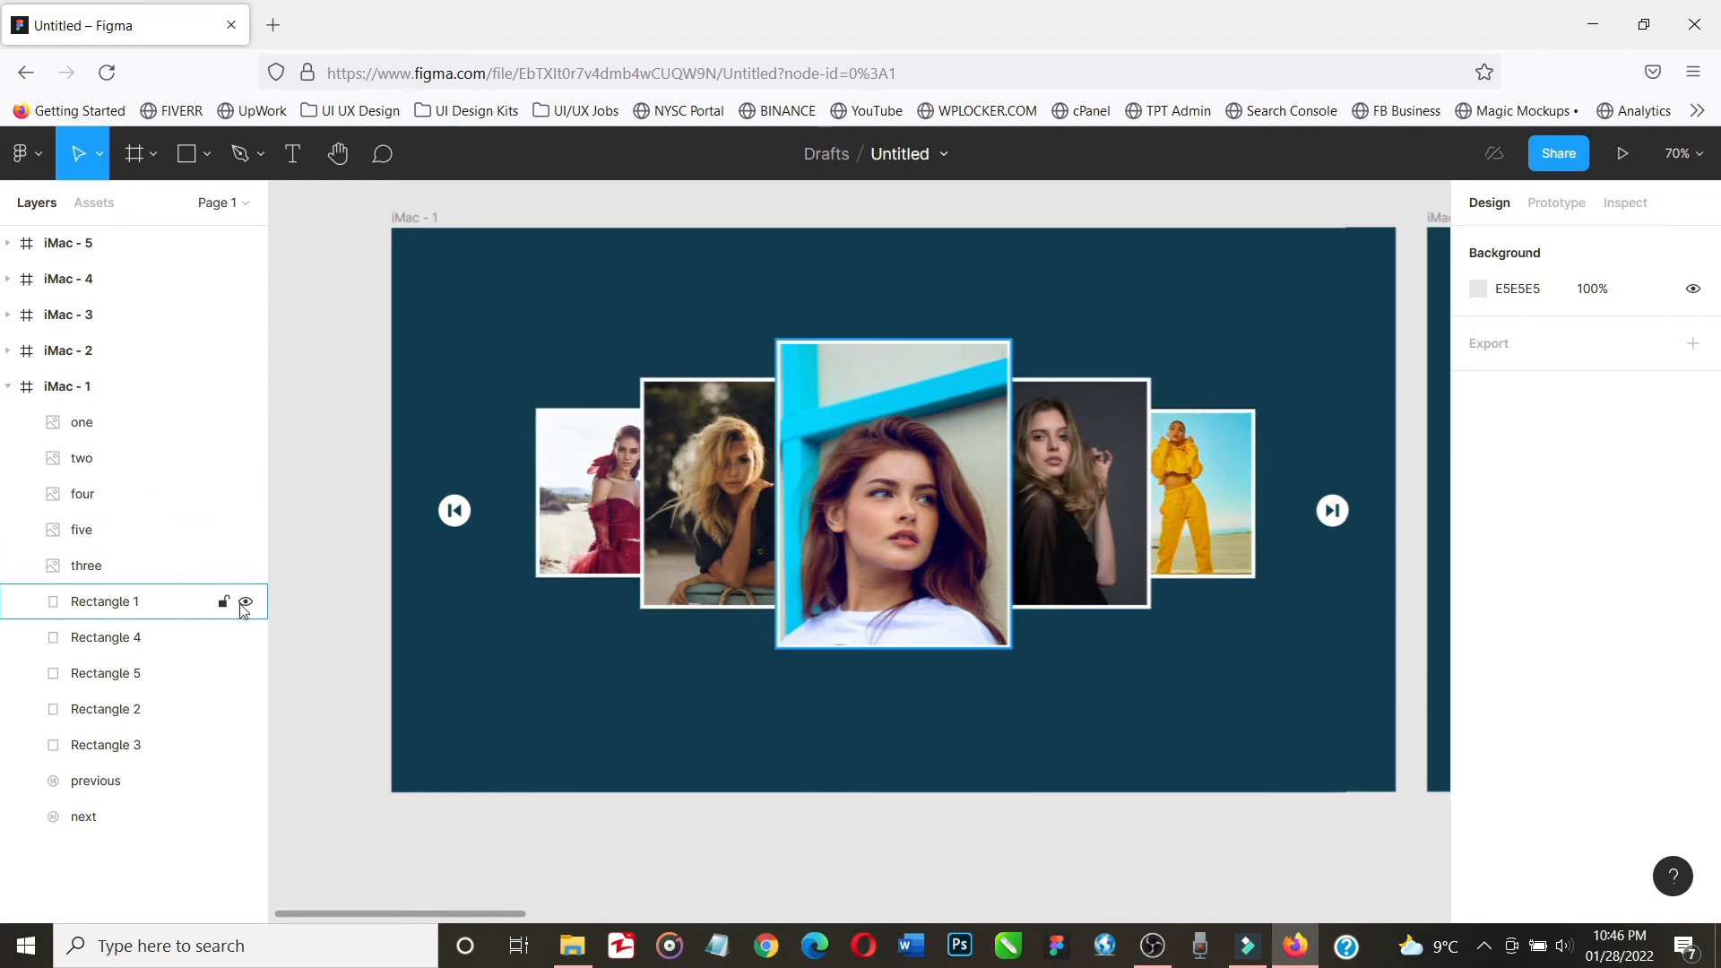
Hide placeholder Rectangles 1 to 5 in the iMac - 1 frame and collapse its layer list
left_click(245, 602)
left_click(246, 638)
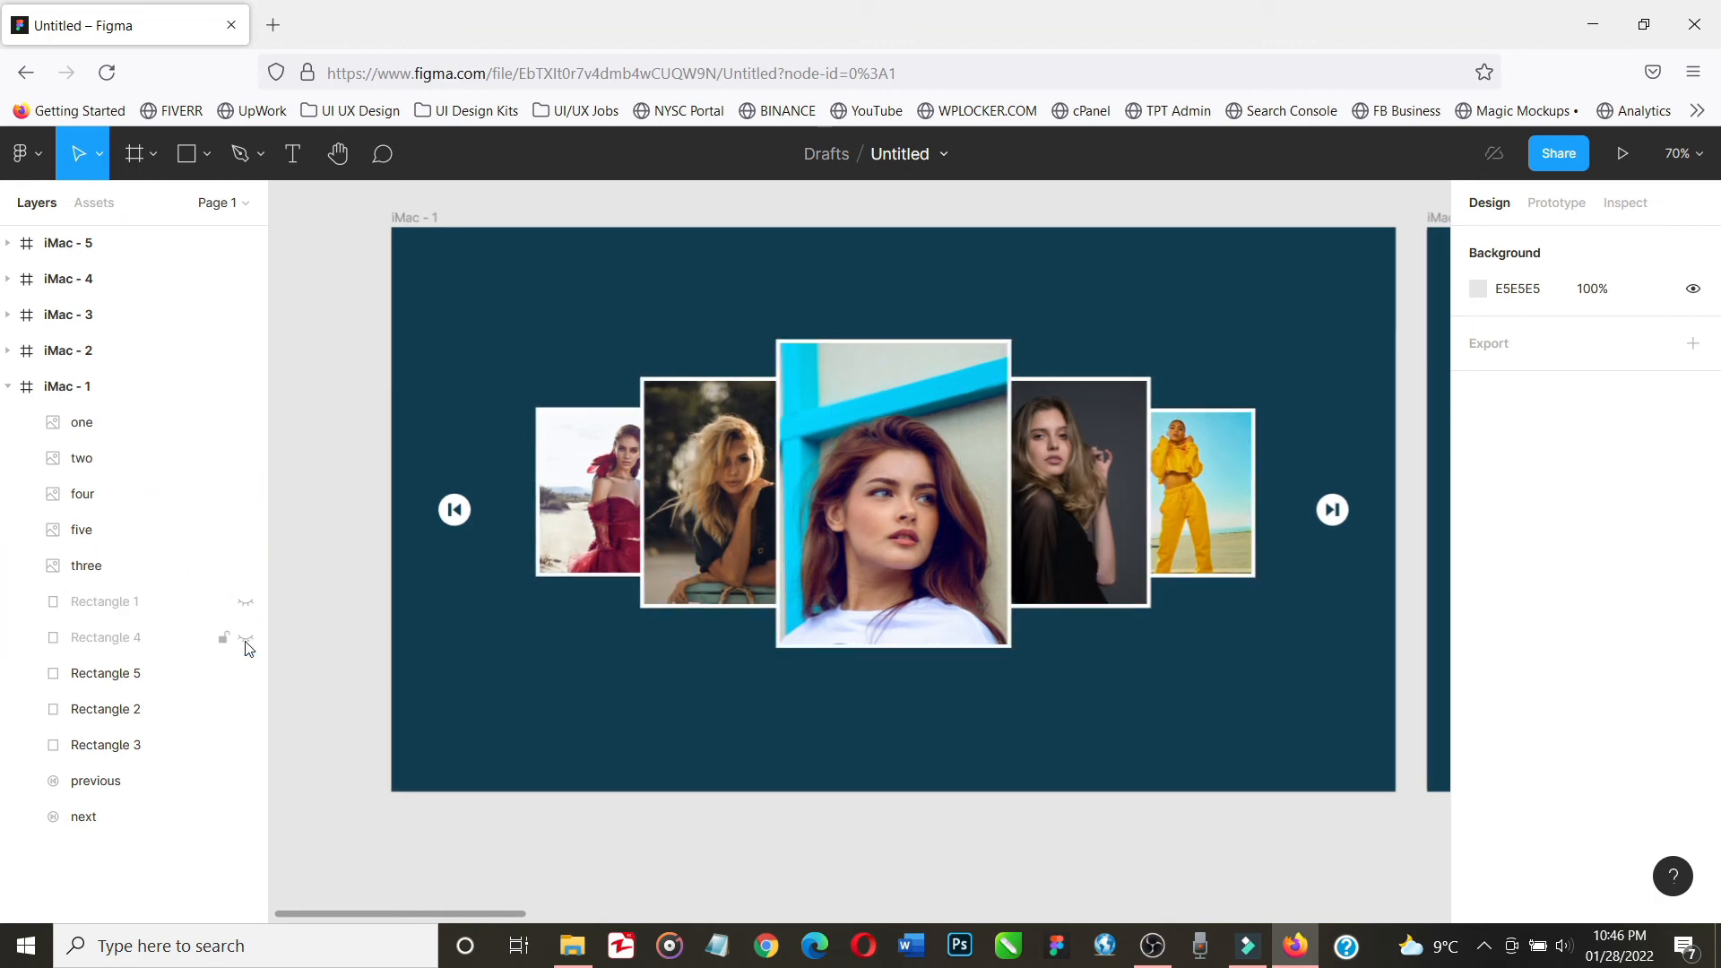
left_click(246, 674)
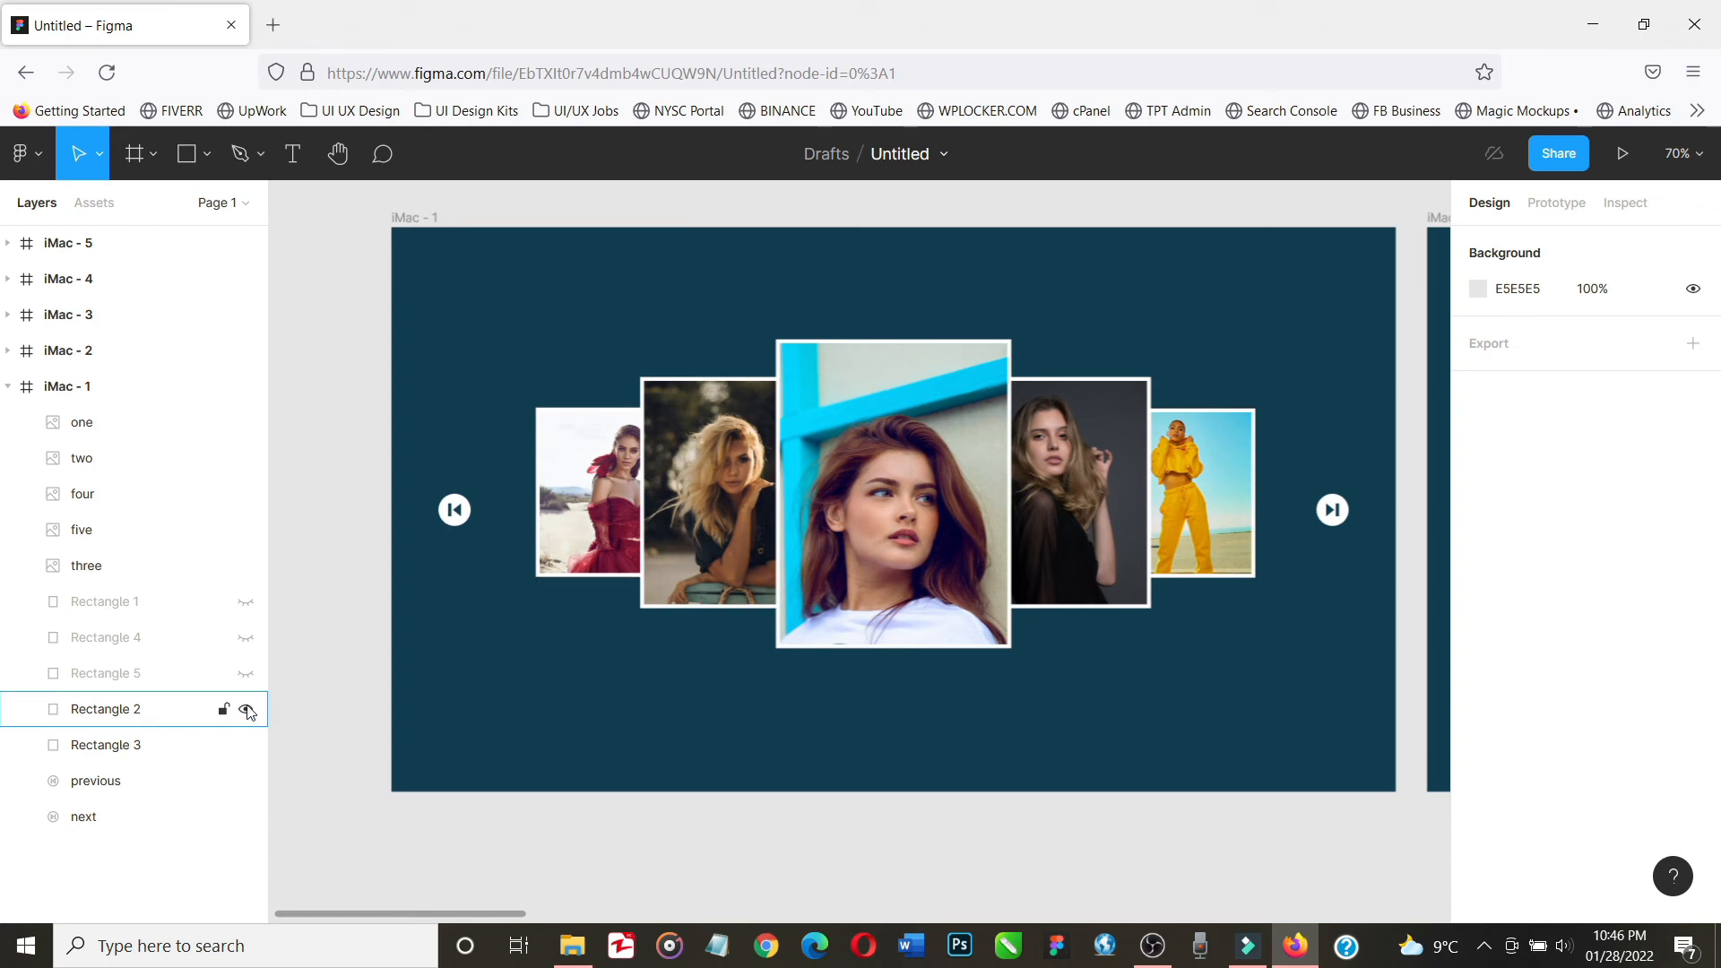
left_click_drag(245, 710, 245, 746)
left_click(9, 388)
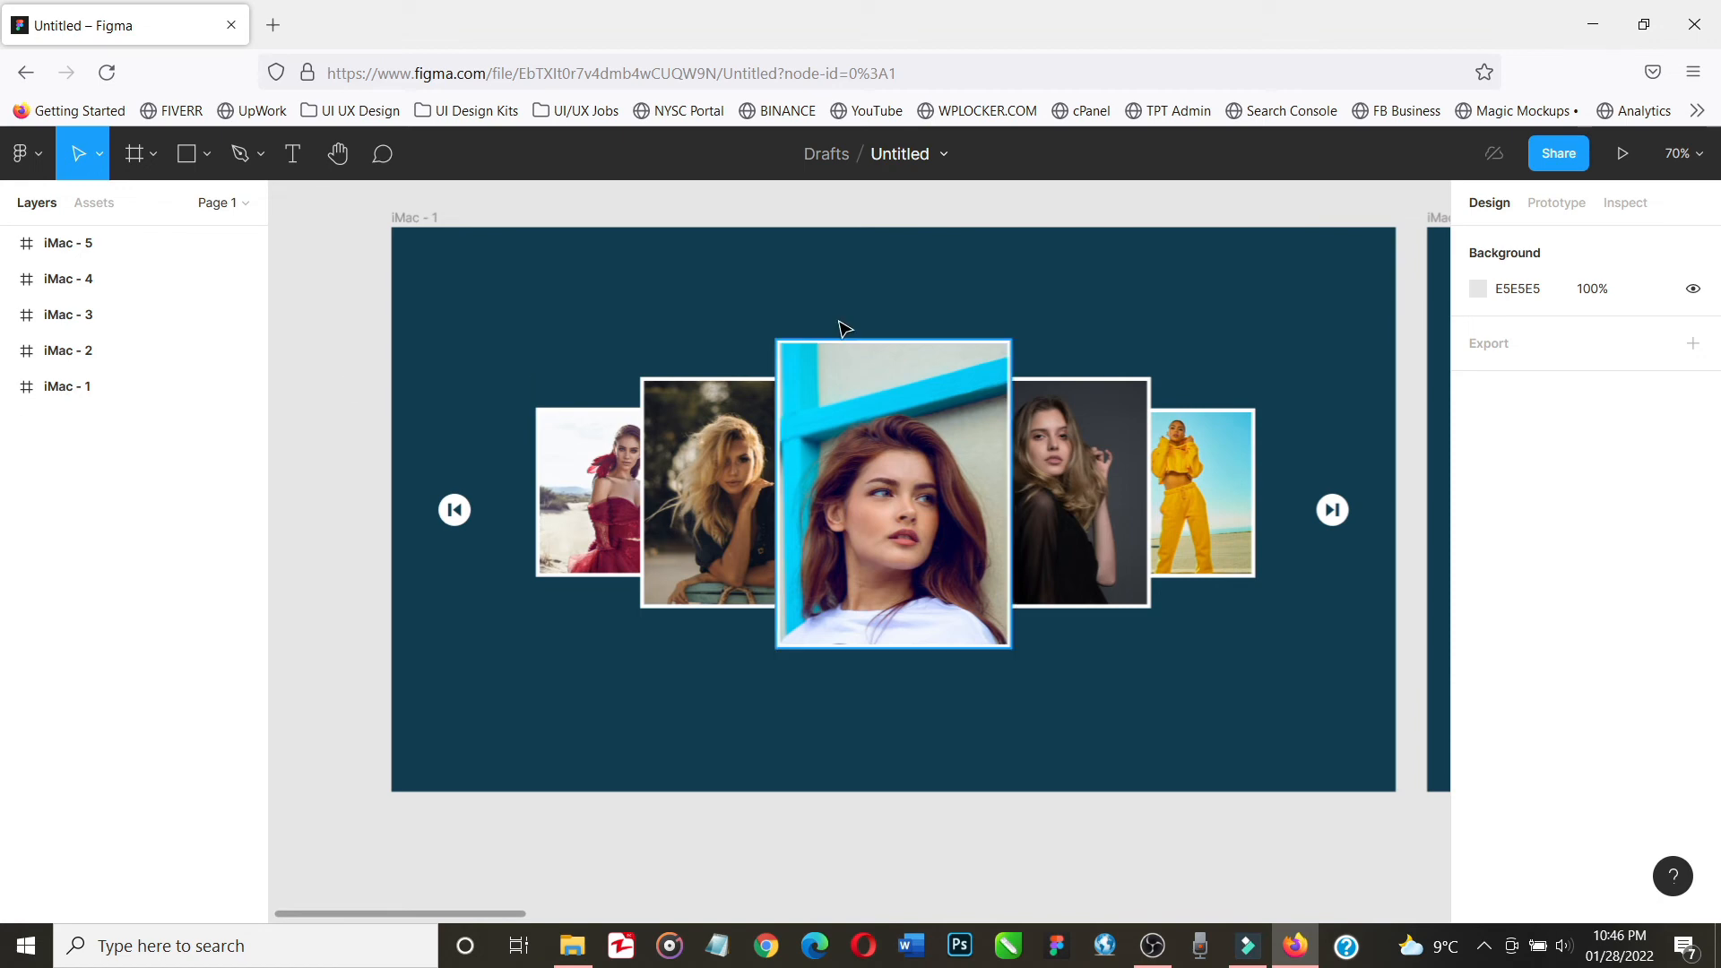
Link the next button in iMac - 1 to navigate to iMac - 2 on click with a Smart animate transition
left_click(1548, 205)
scroll(1314, 577, "right", 2)
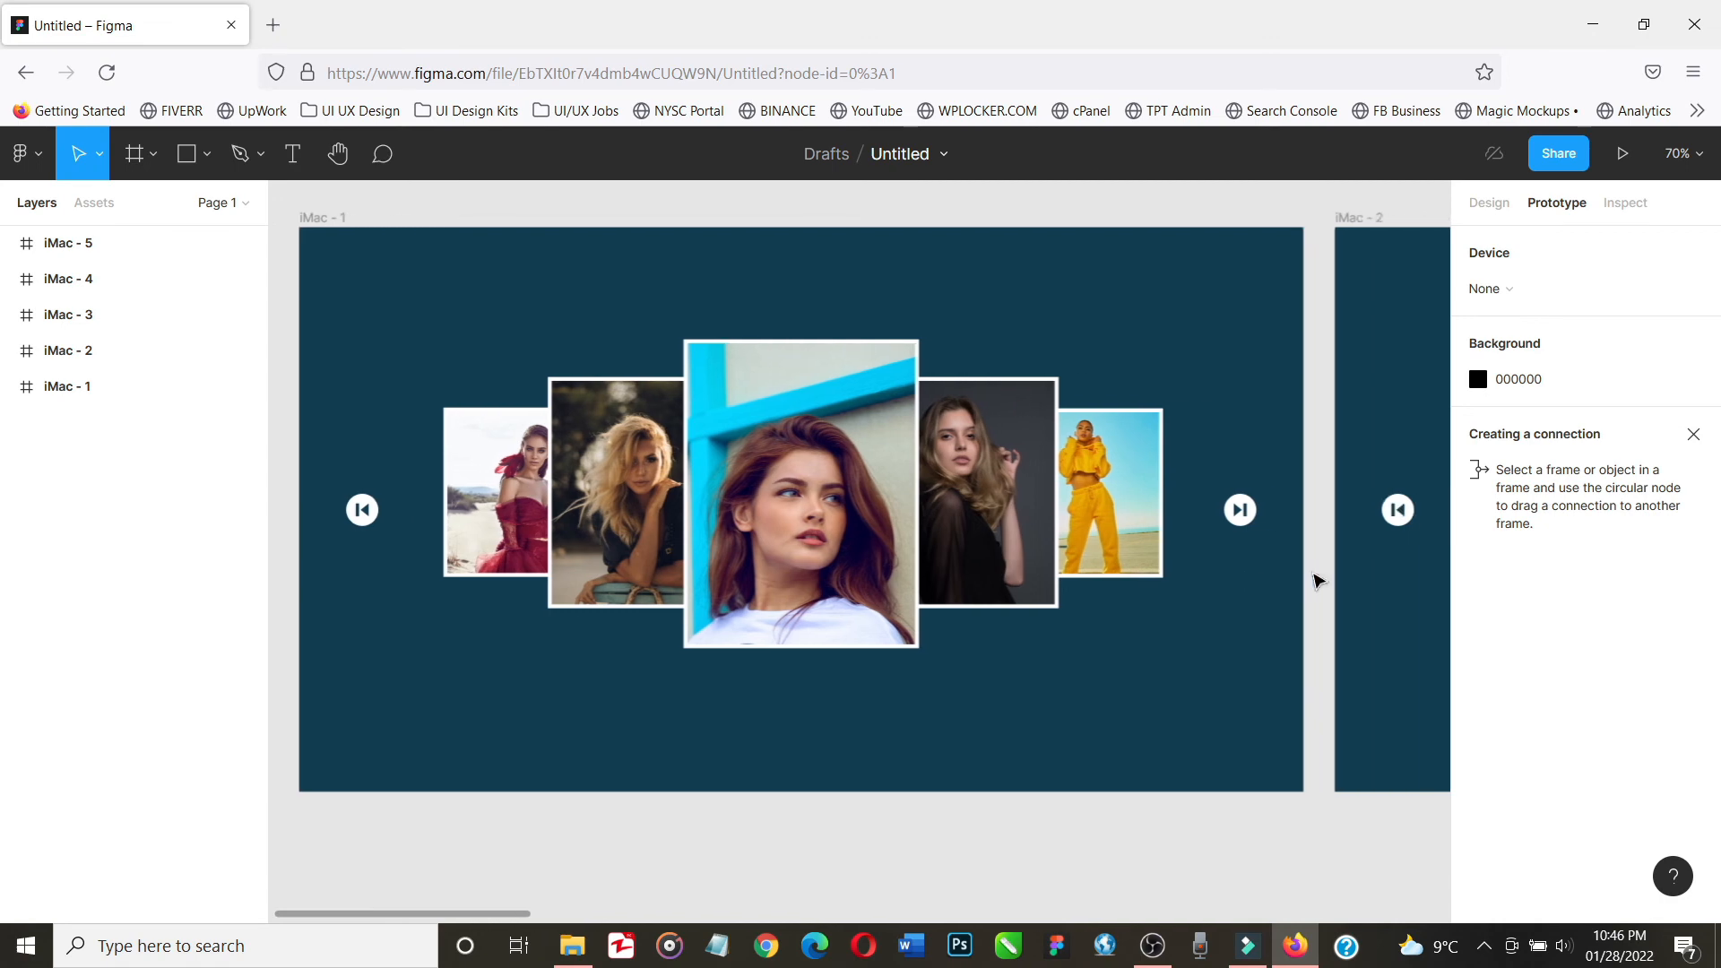
scroll(1314, 577, "right", 3)
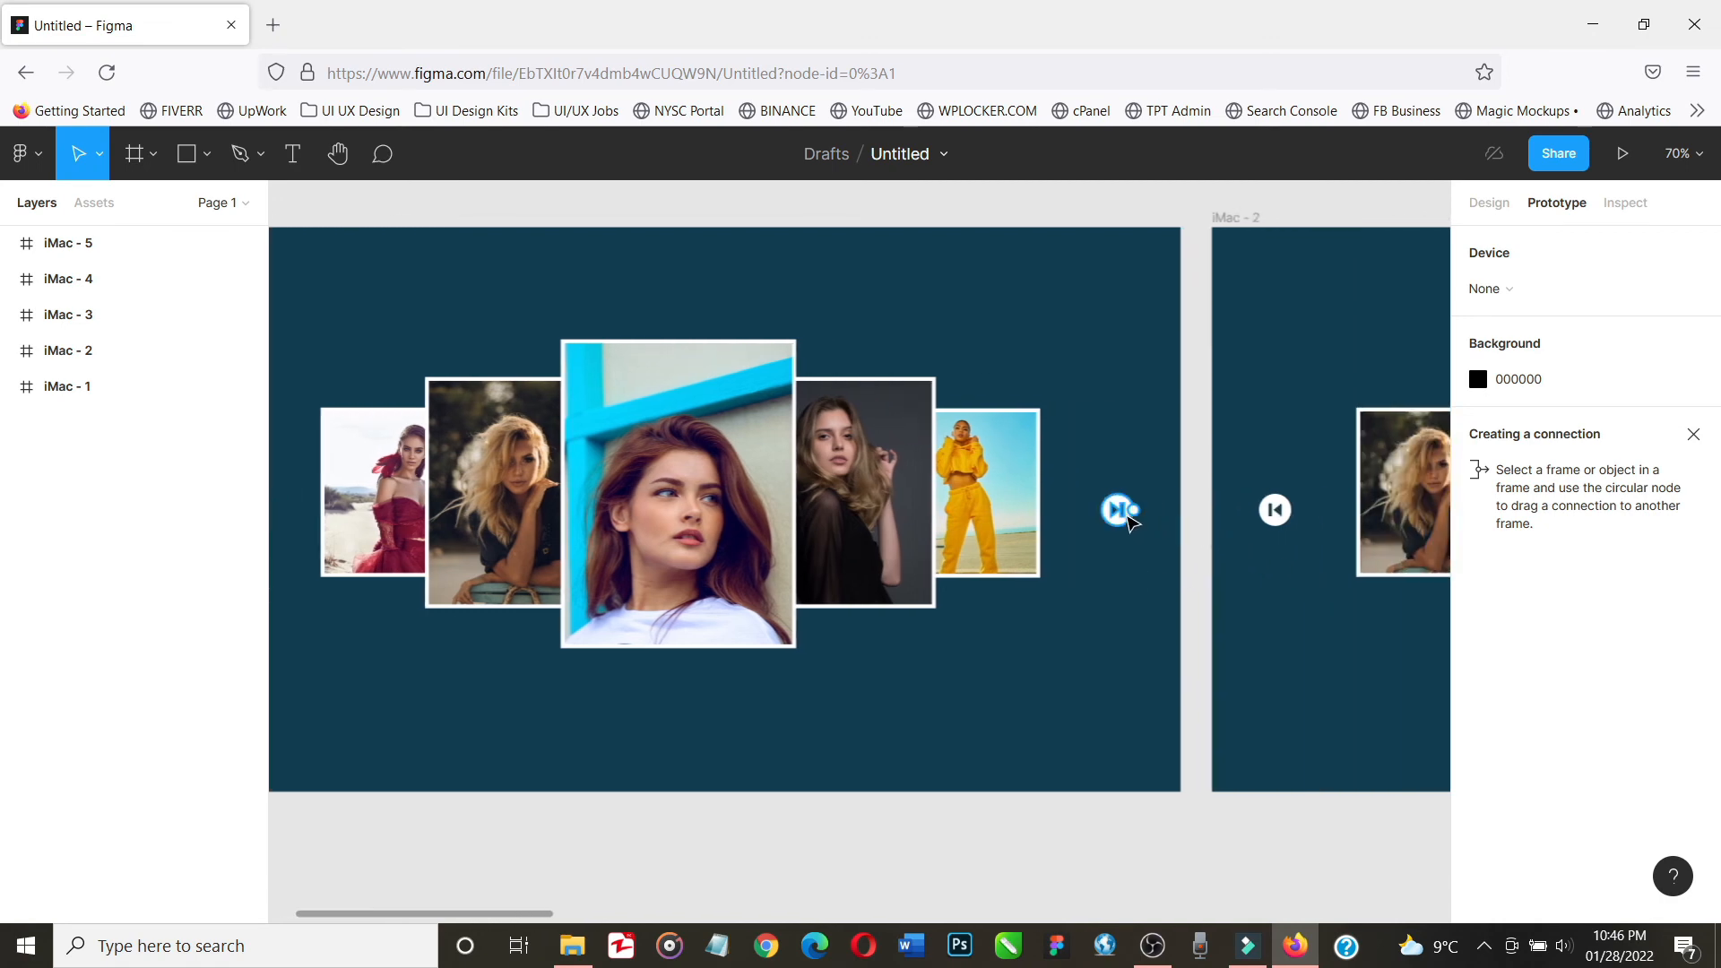
left_click(1127, 515)
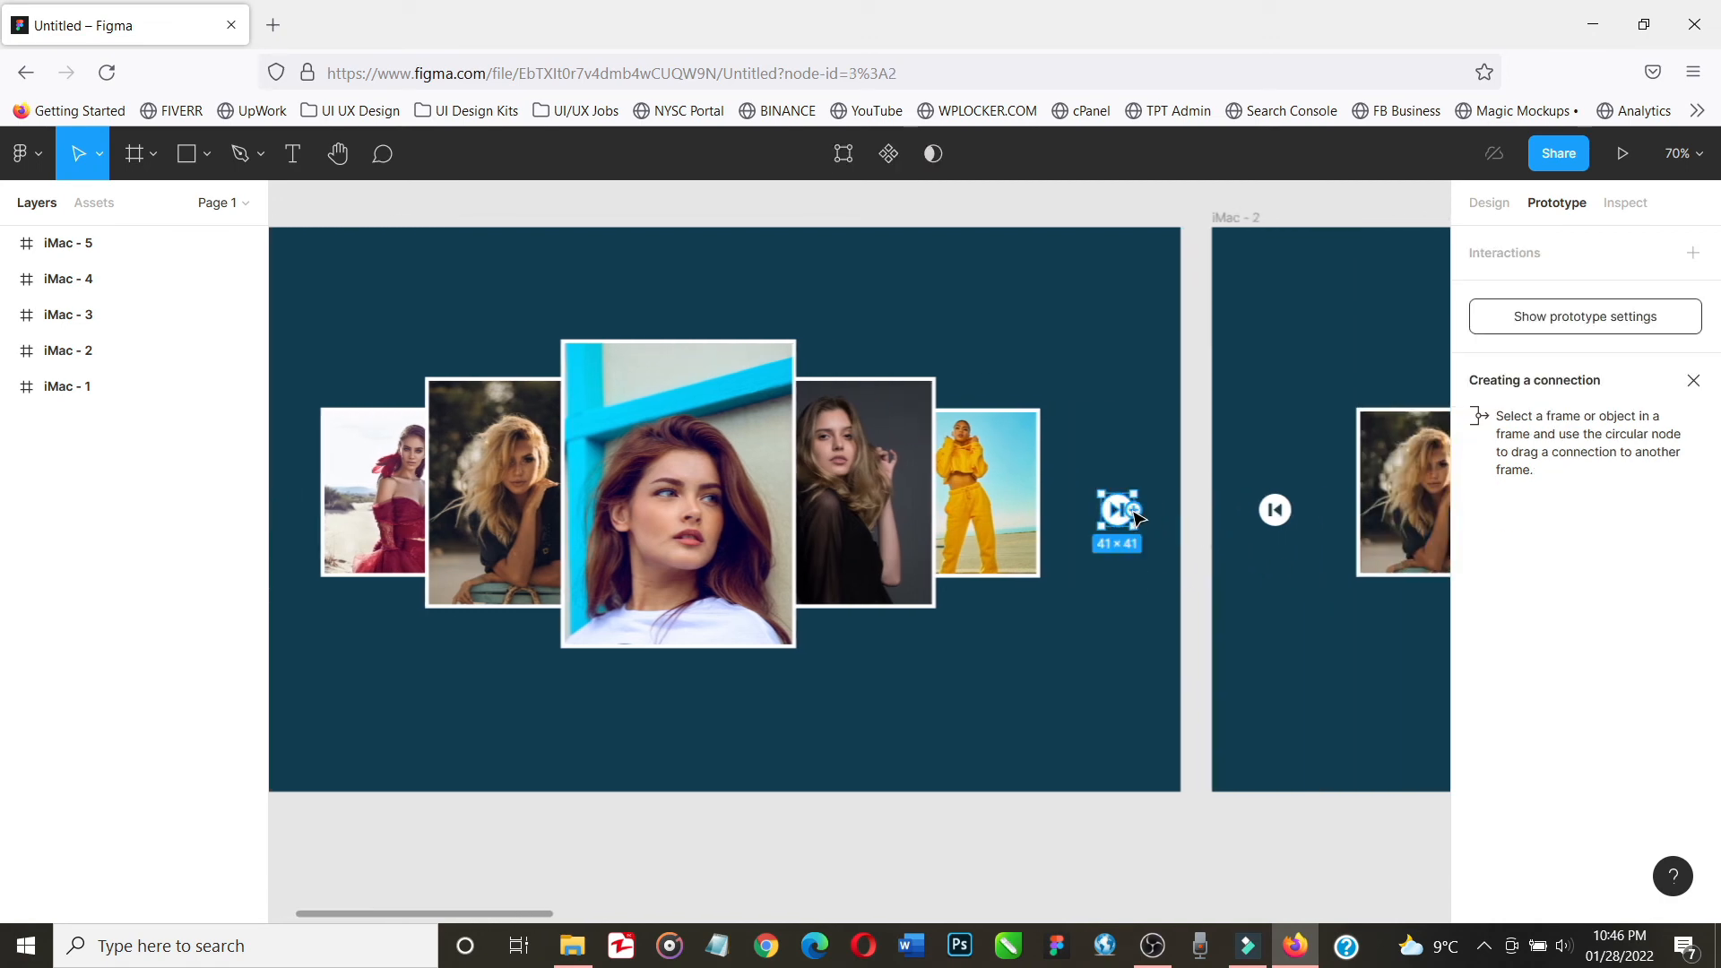
left_click_drag(1135, 510, 1236, 493)
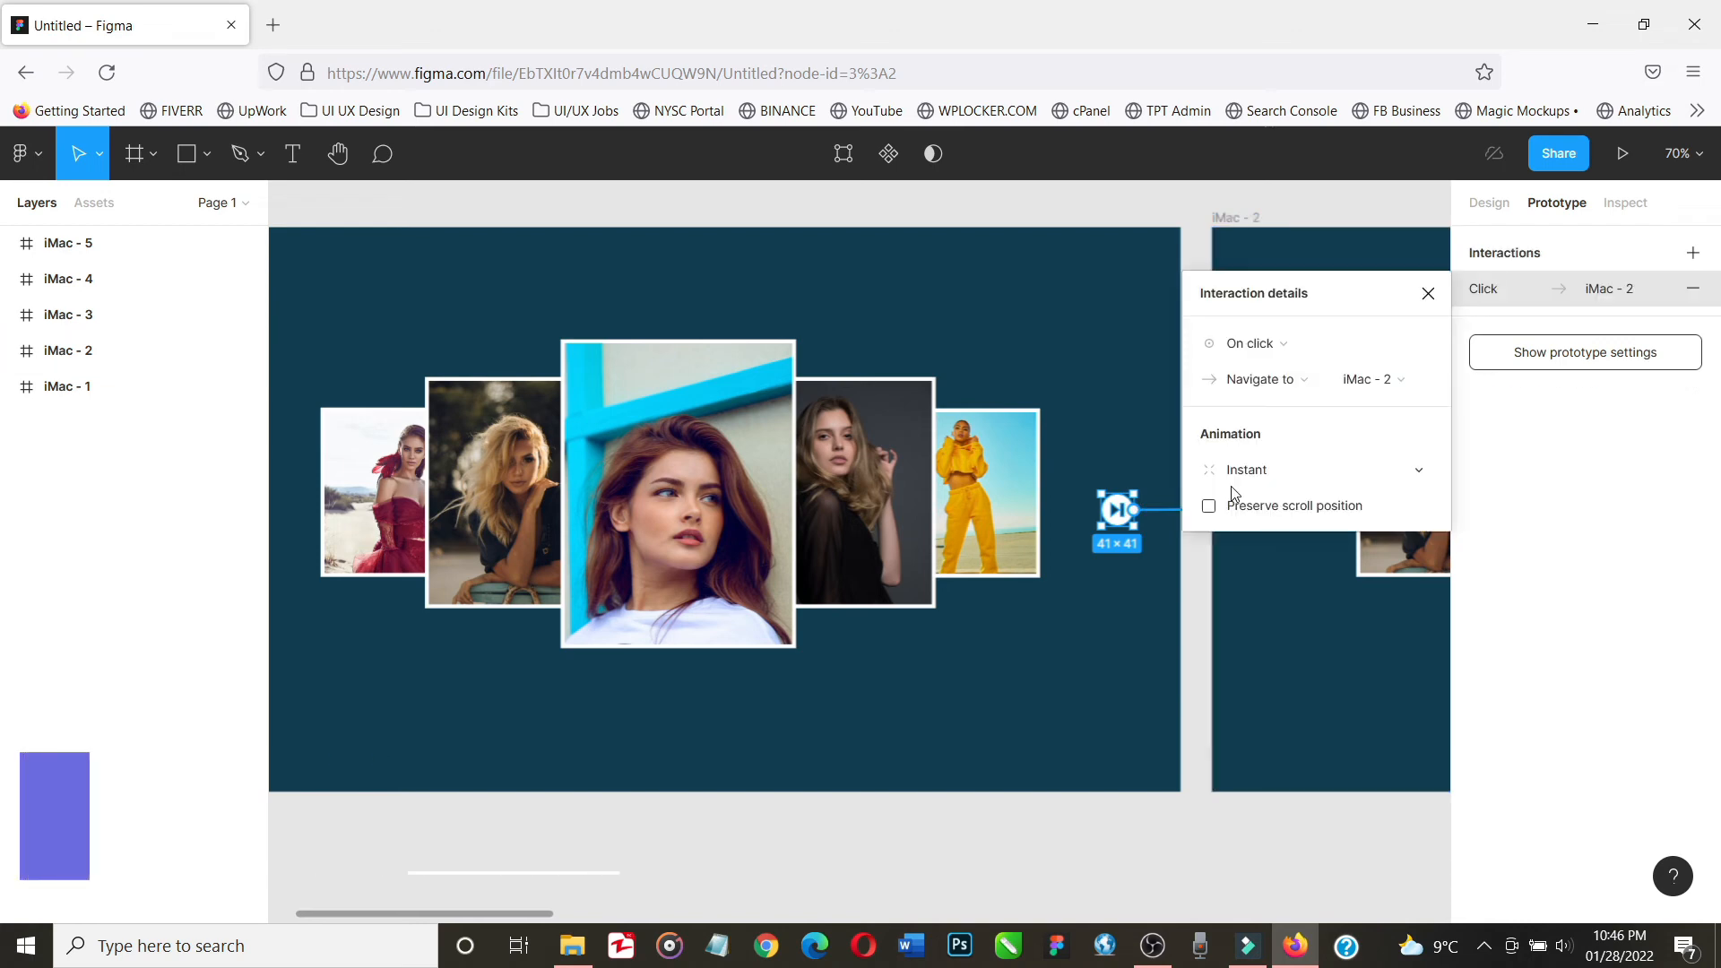
left_click(1266, 471)
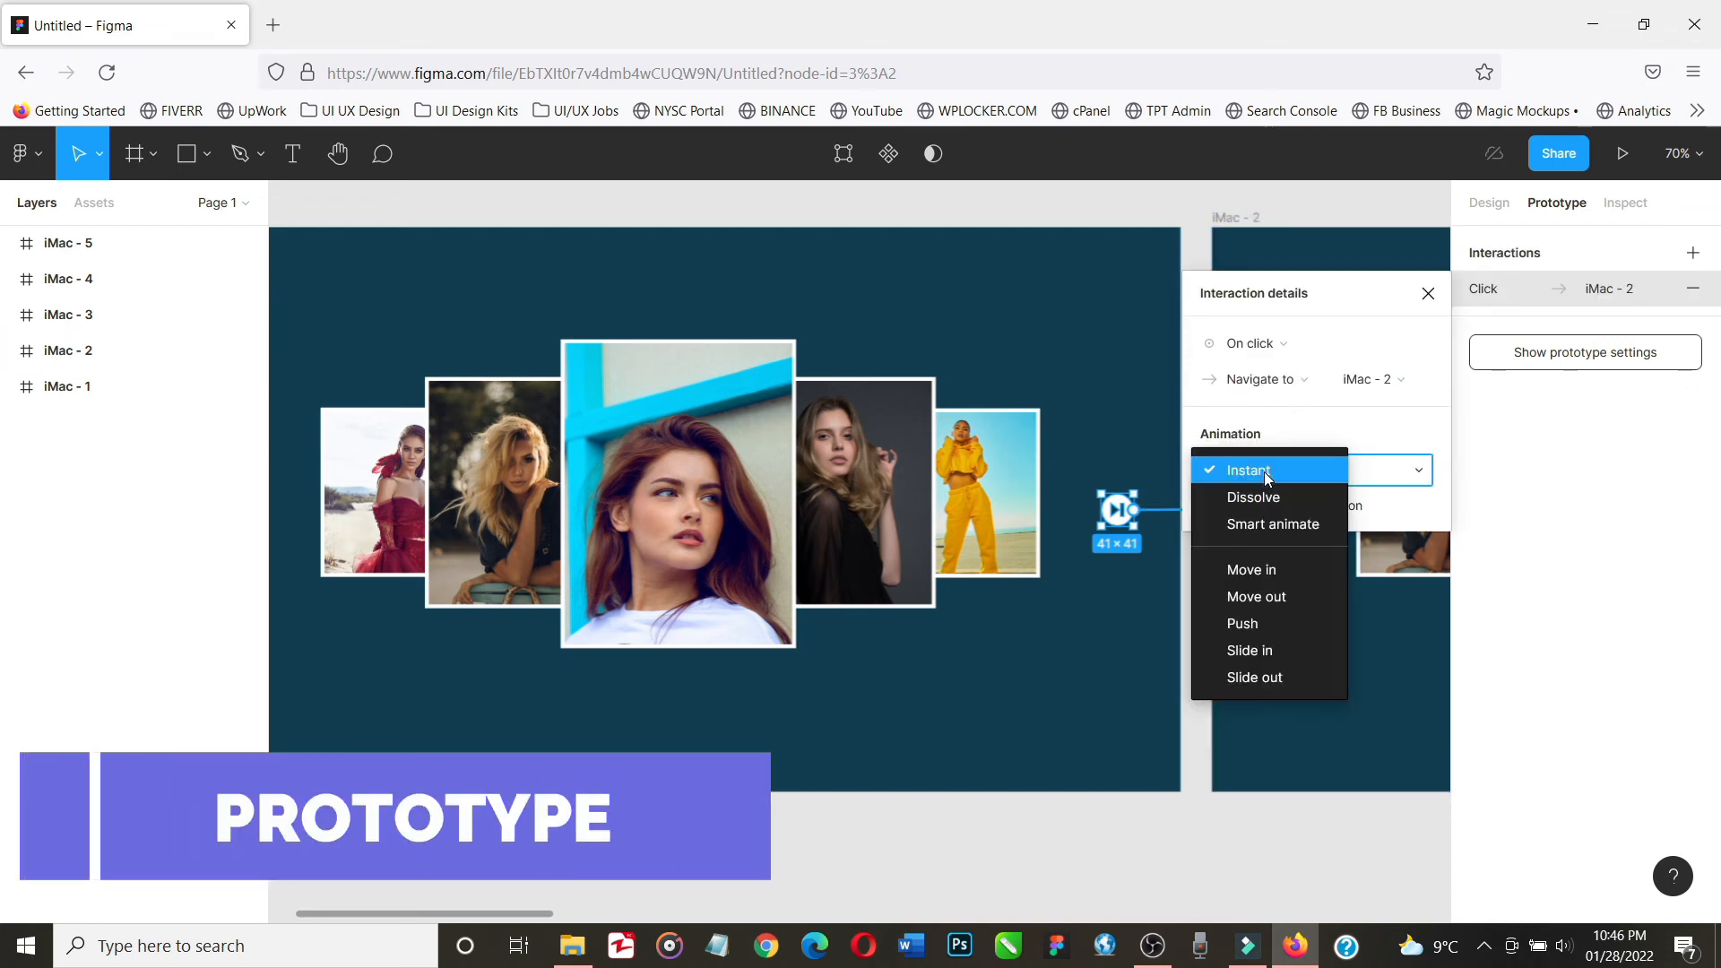
left_click(1287, 527)
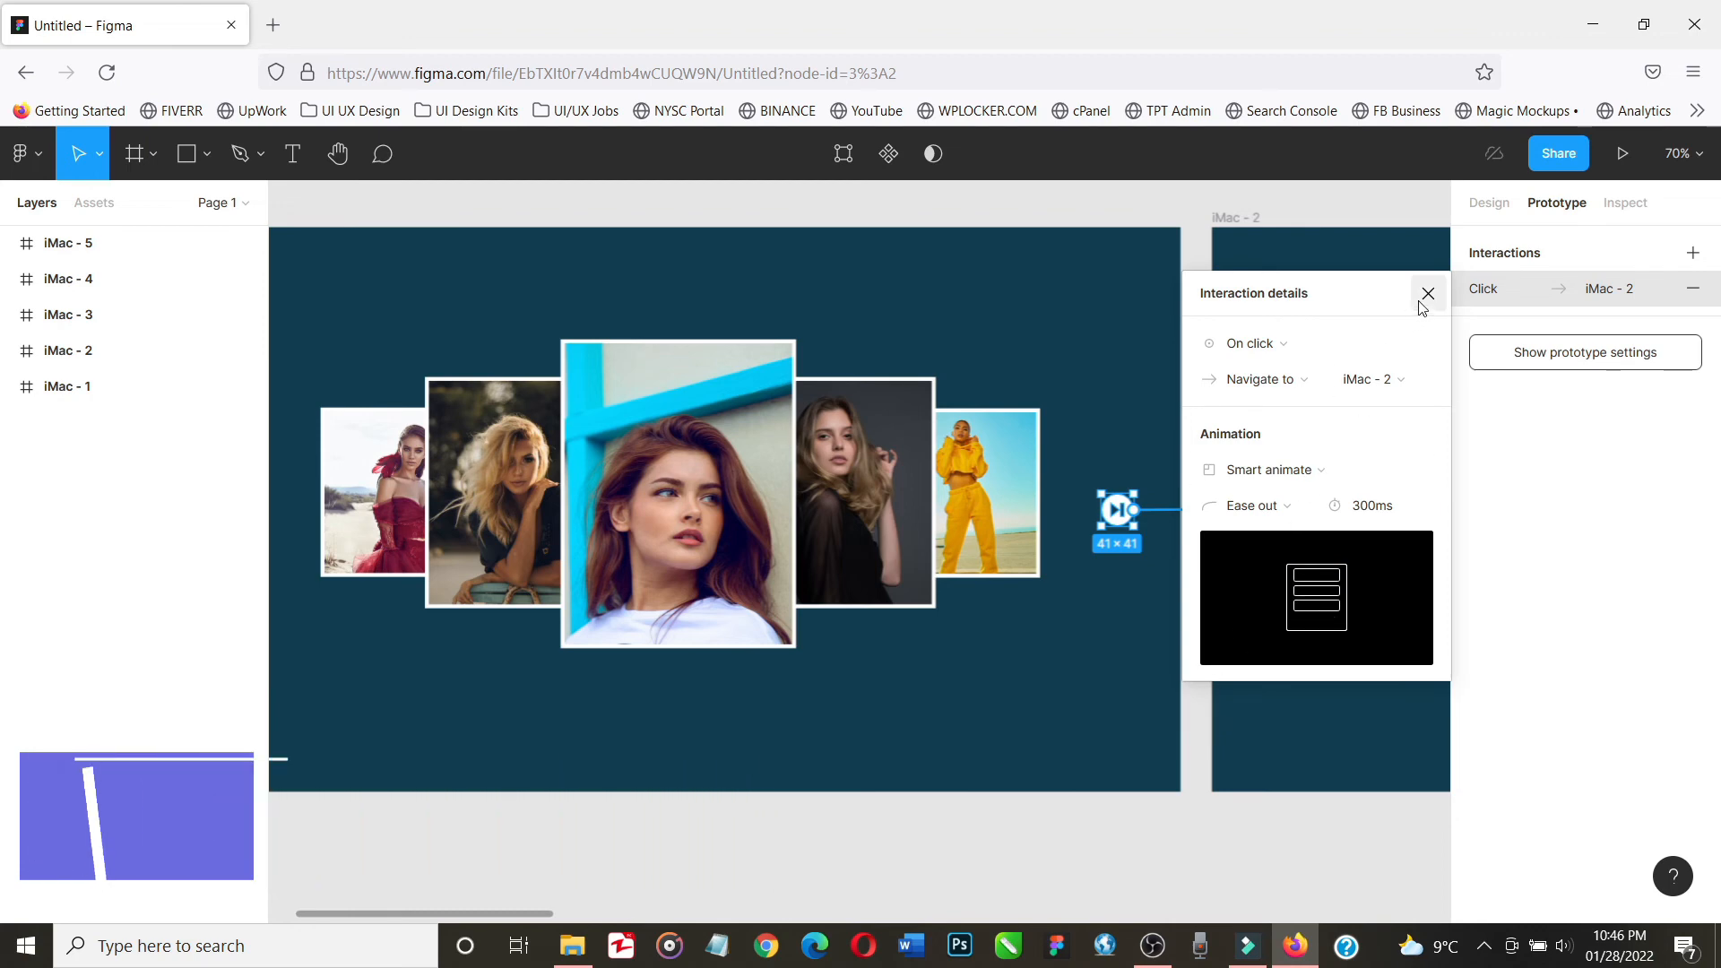
Set the duration of the next button's Smart animate transition to 500ms and close the interaction details
left_click(1369, 507)
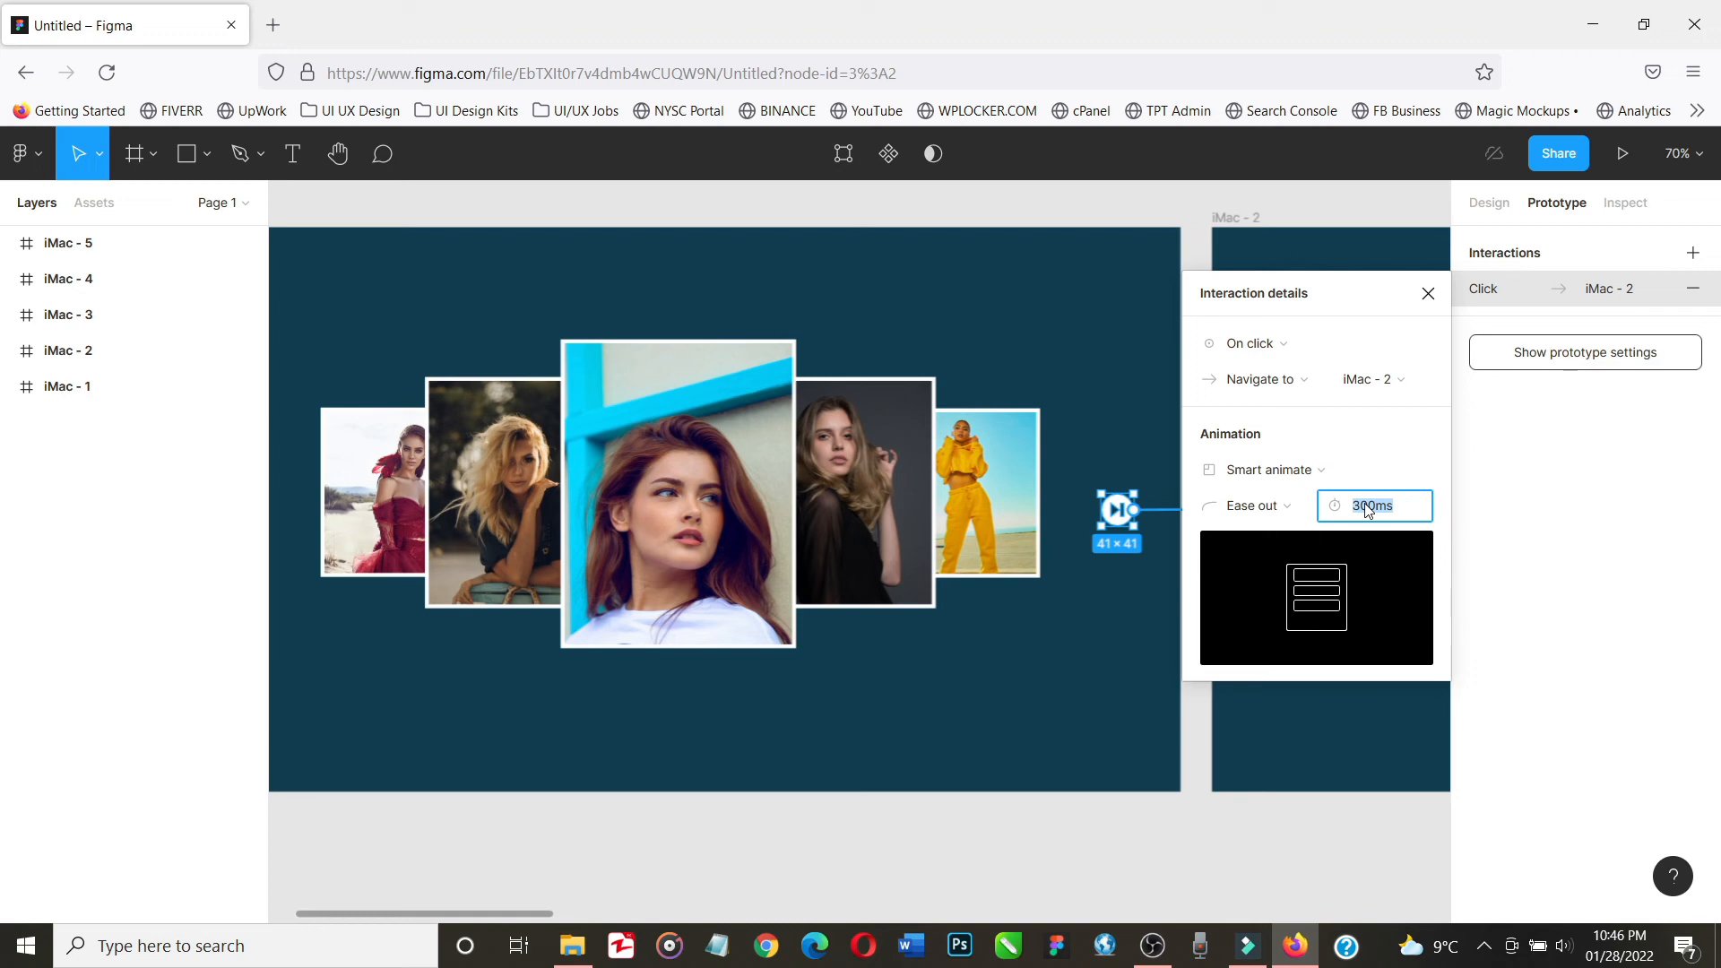
key("Right")
key("BackSpace")
key("BackSpace")
key("BackSpace")
key("BackSpace")
key("BackSpace")
type("500ms")
left_click(1427, 296)
Link the previous button in iMac - 2 back to iMac - 1 on click, using Smart animate, Ease out, 500ms
left_click(1274, 513)
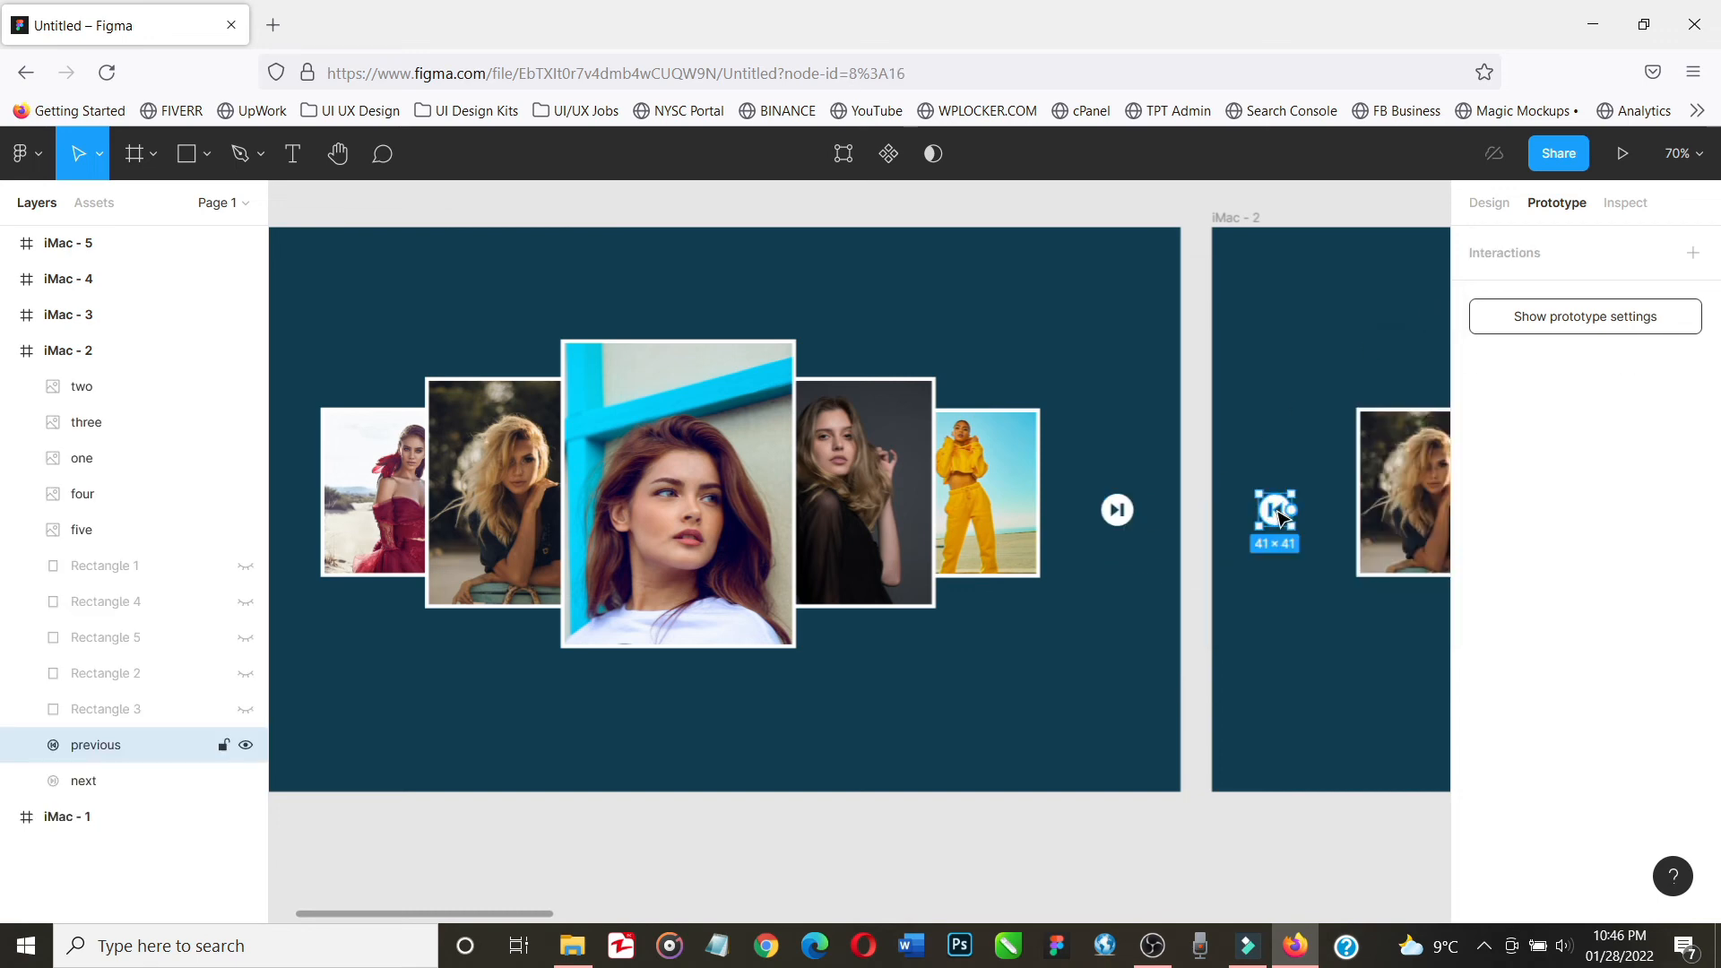
left_click_drag(1293, 510, 1164, 465)
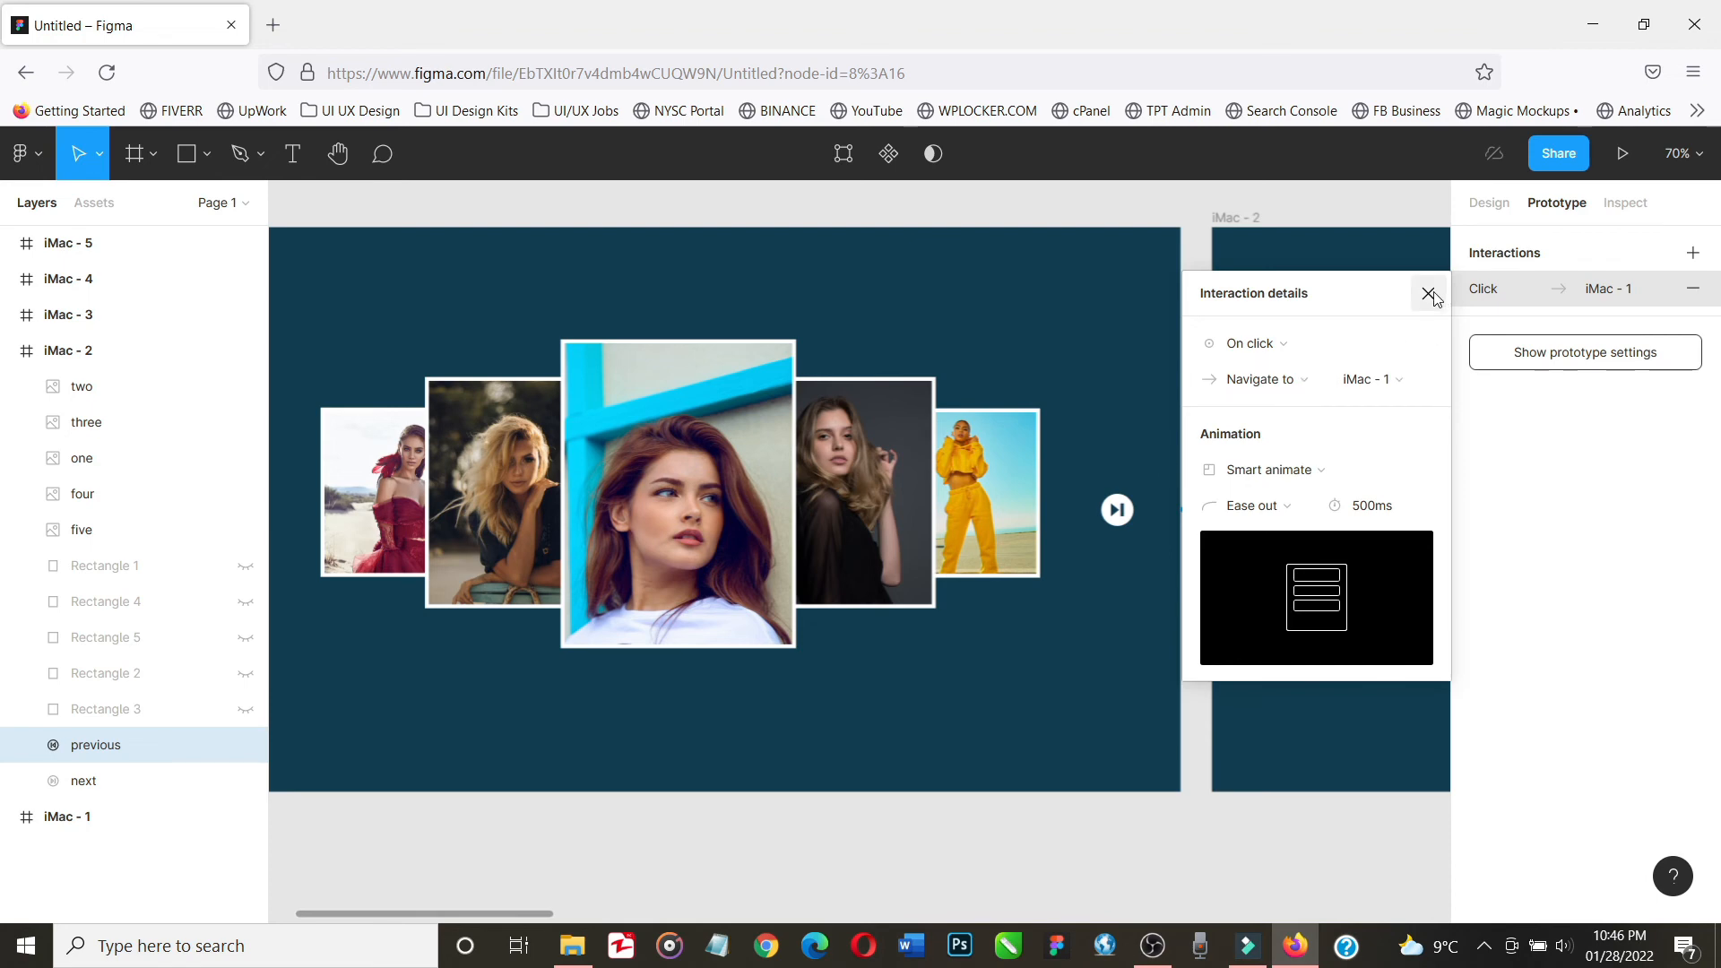
left_click(1428, 293)
Link the next button in iMac - 2 to iMac - 3 with Smart animate at 500ms, and select the previous button in iMac - 3
scroll(1363, 560, "right", 10)
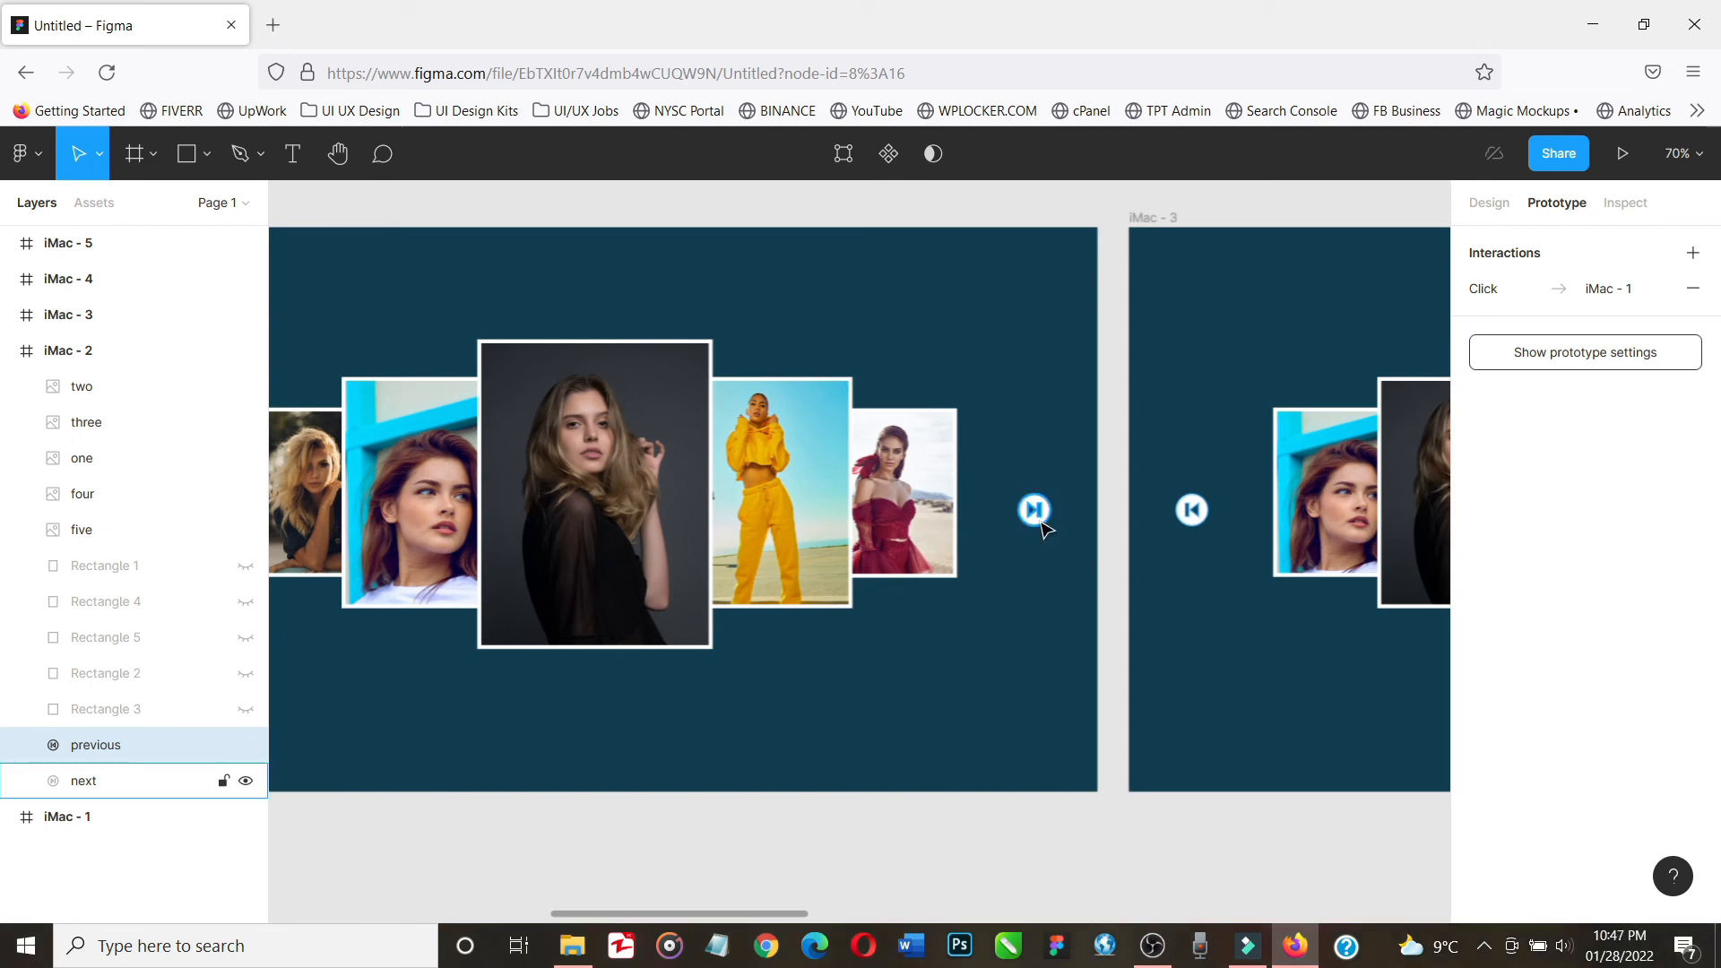
left_click_drag(1051, 510, 1146, 461)
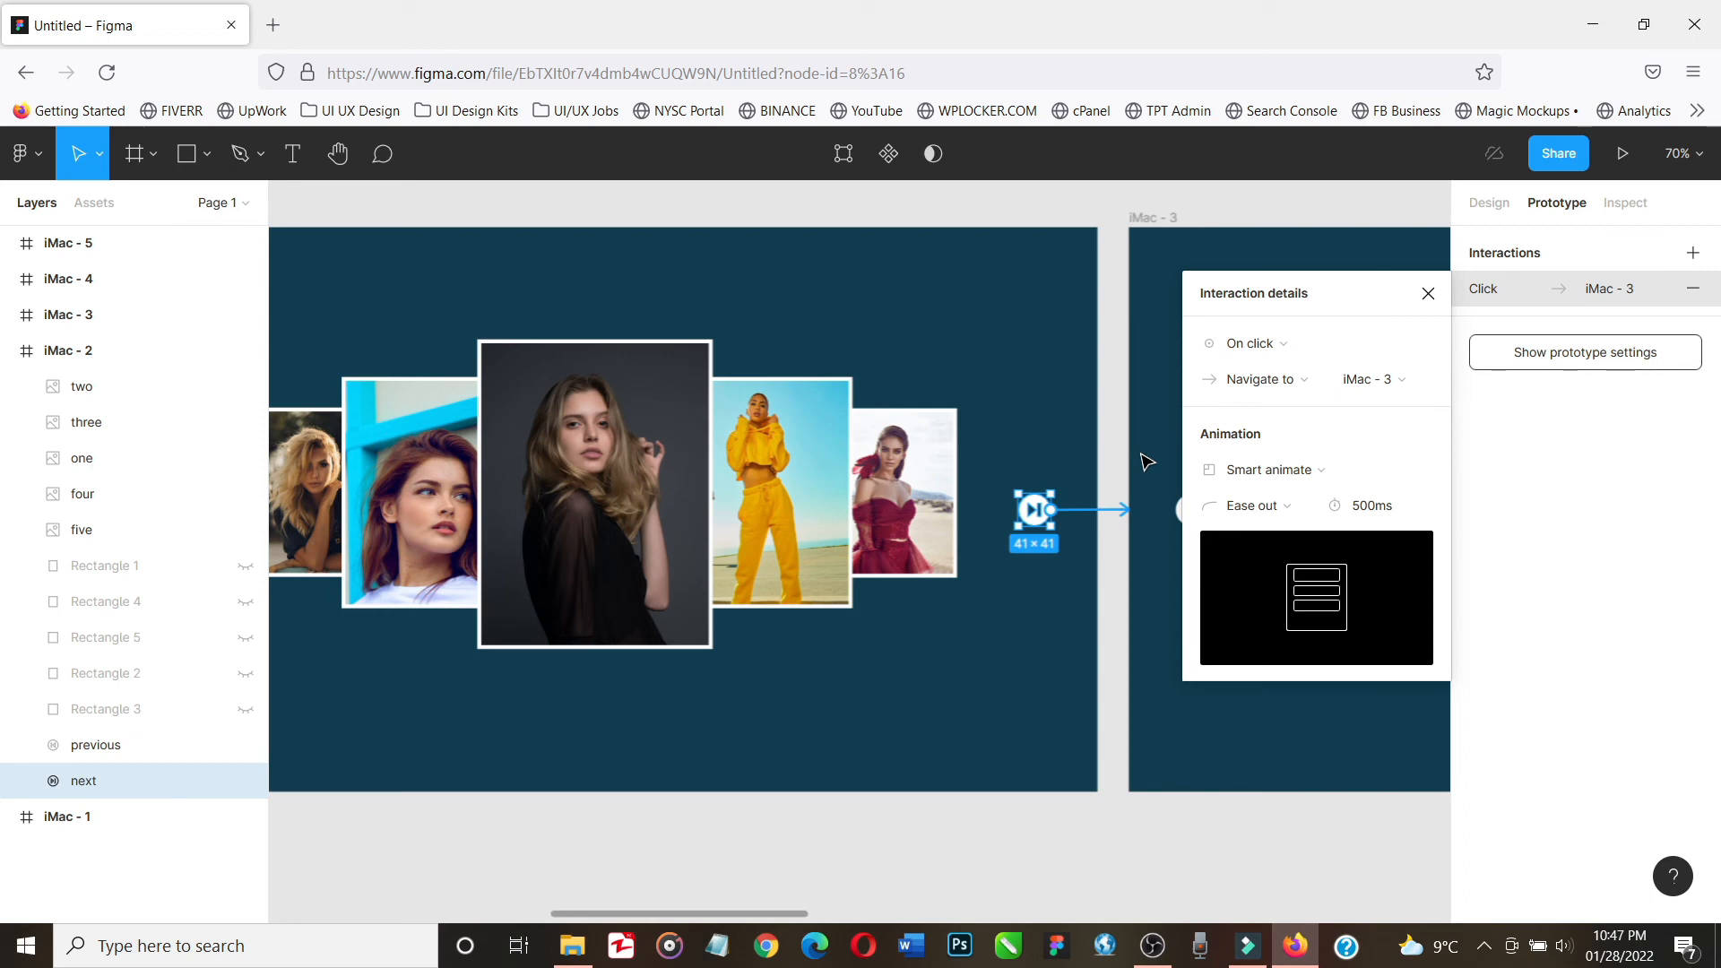
left_click(1199, 516)
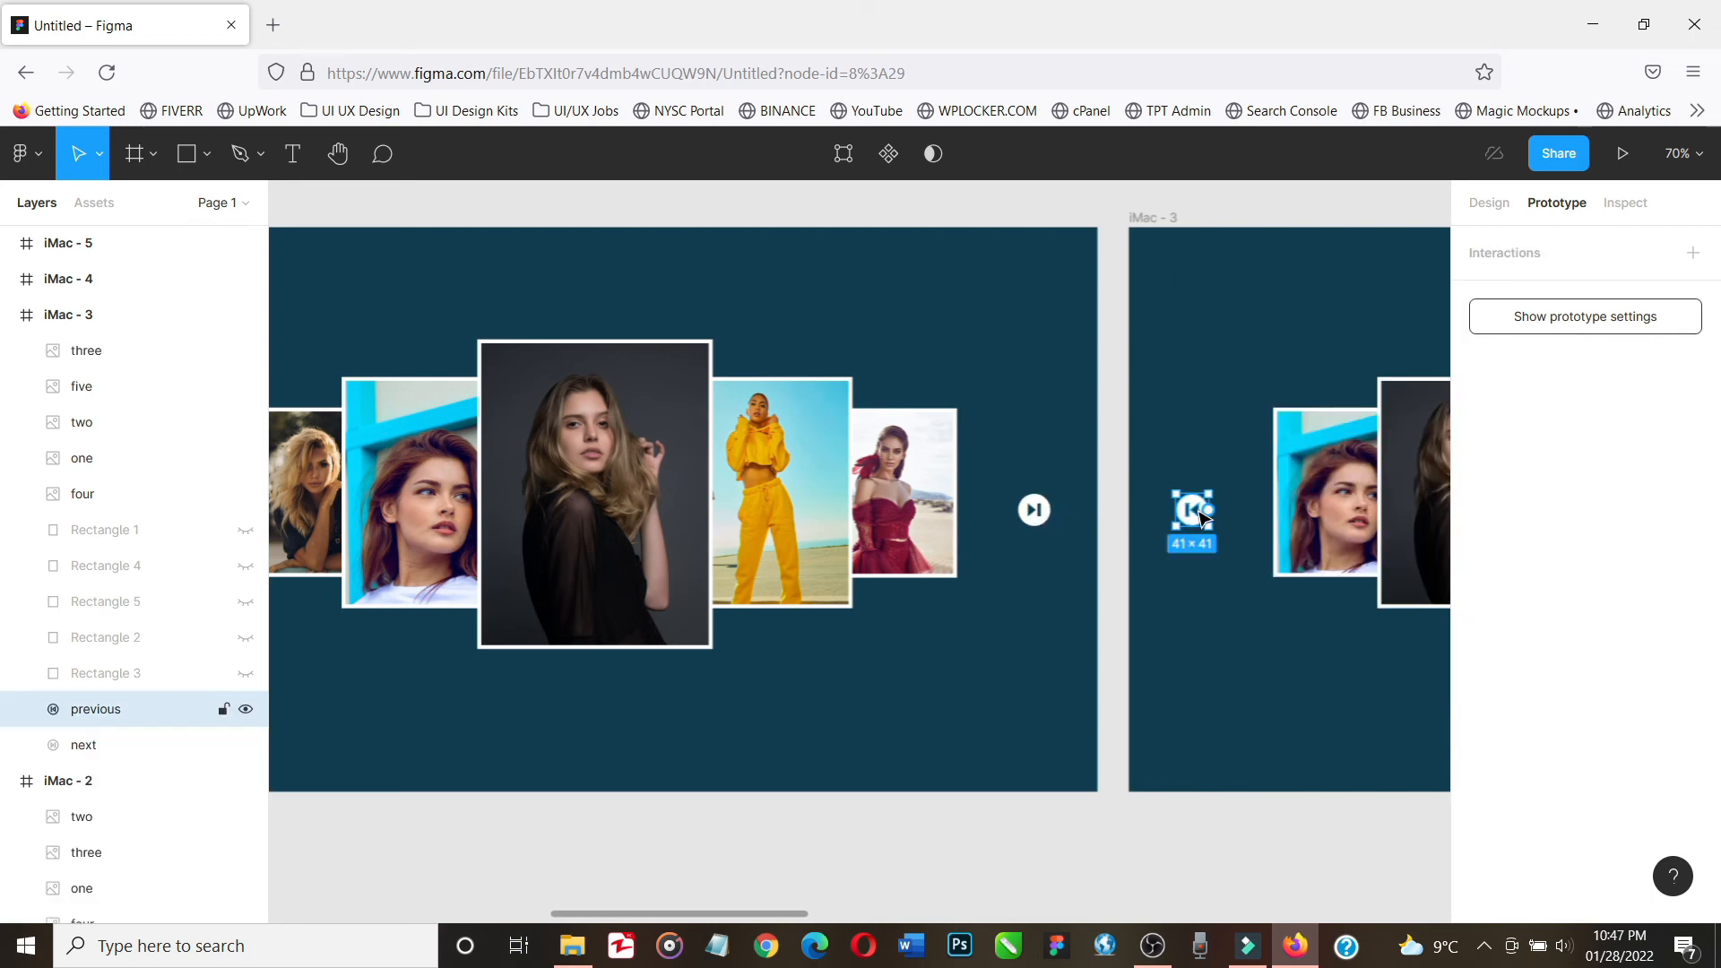
Link the previous button in iMac - 3 back to iMac - 2, and its next button to iMac - 4 with Smart animate, 500ms
left_click_drag(1206, 510, 987, 520)
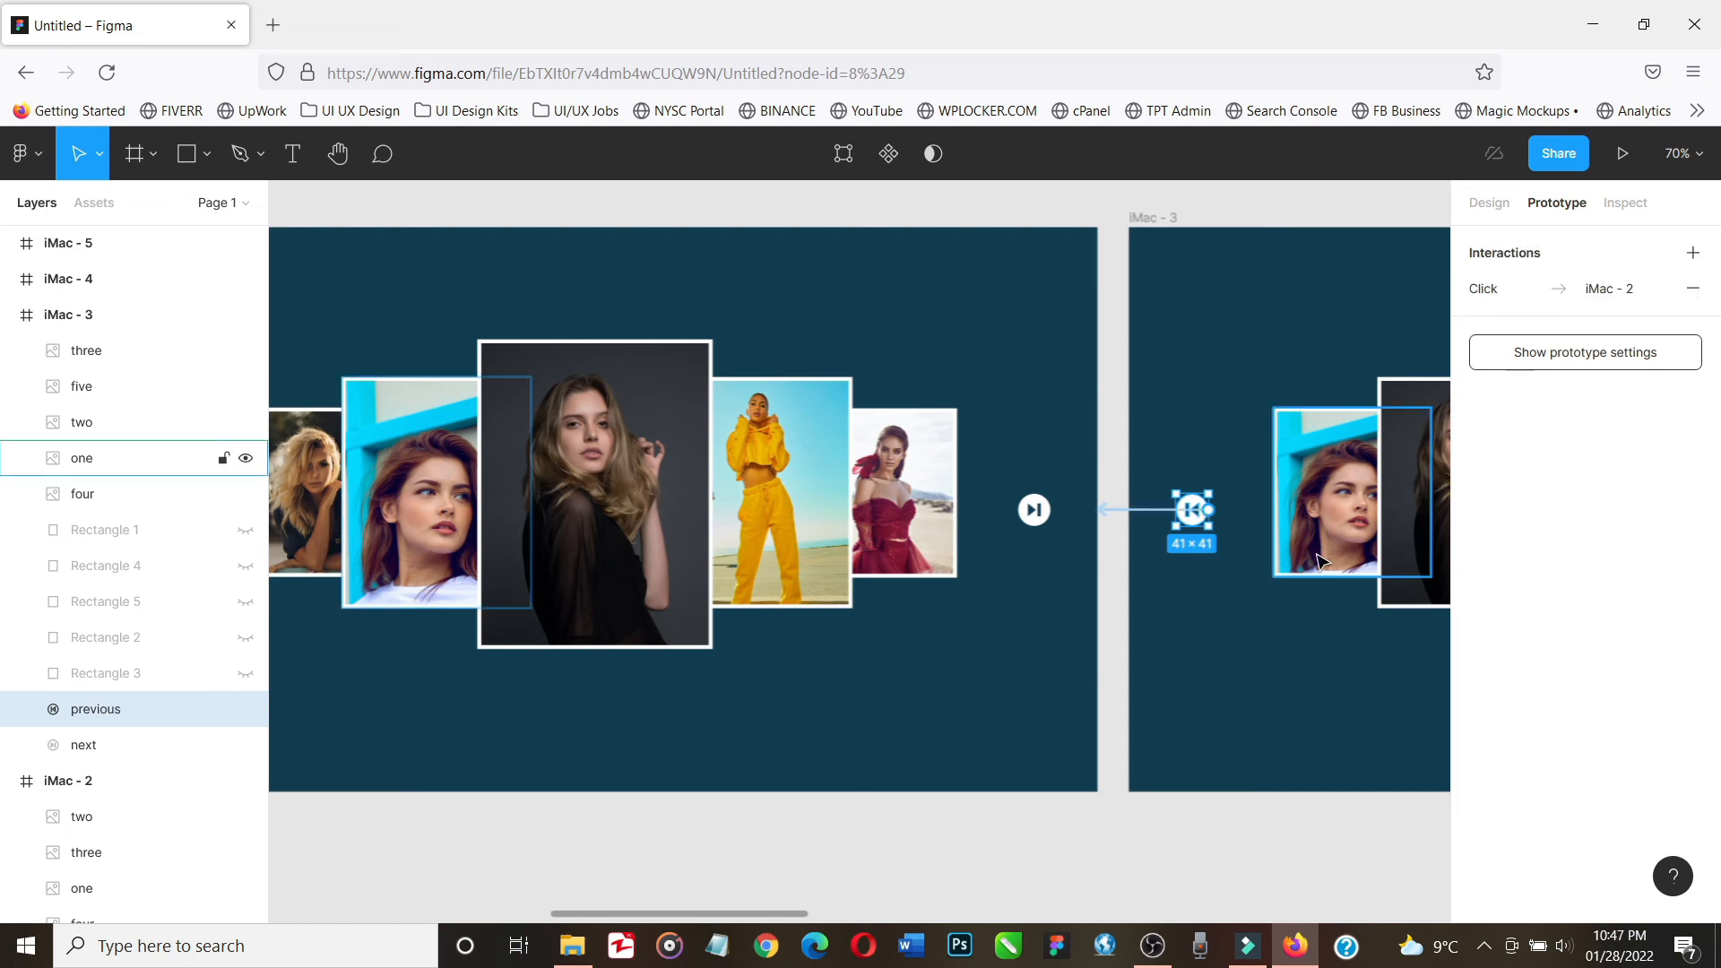
scroll(1318, 562, "right", 8)
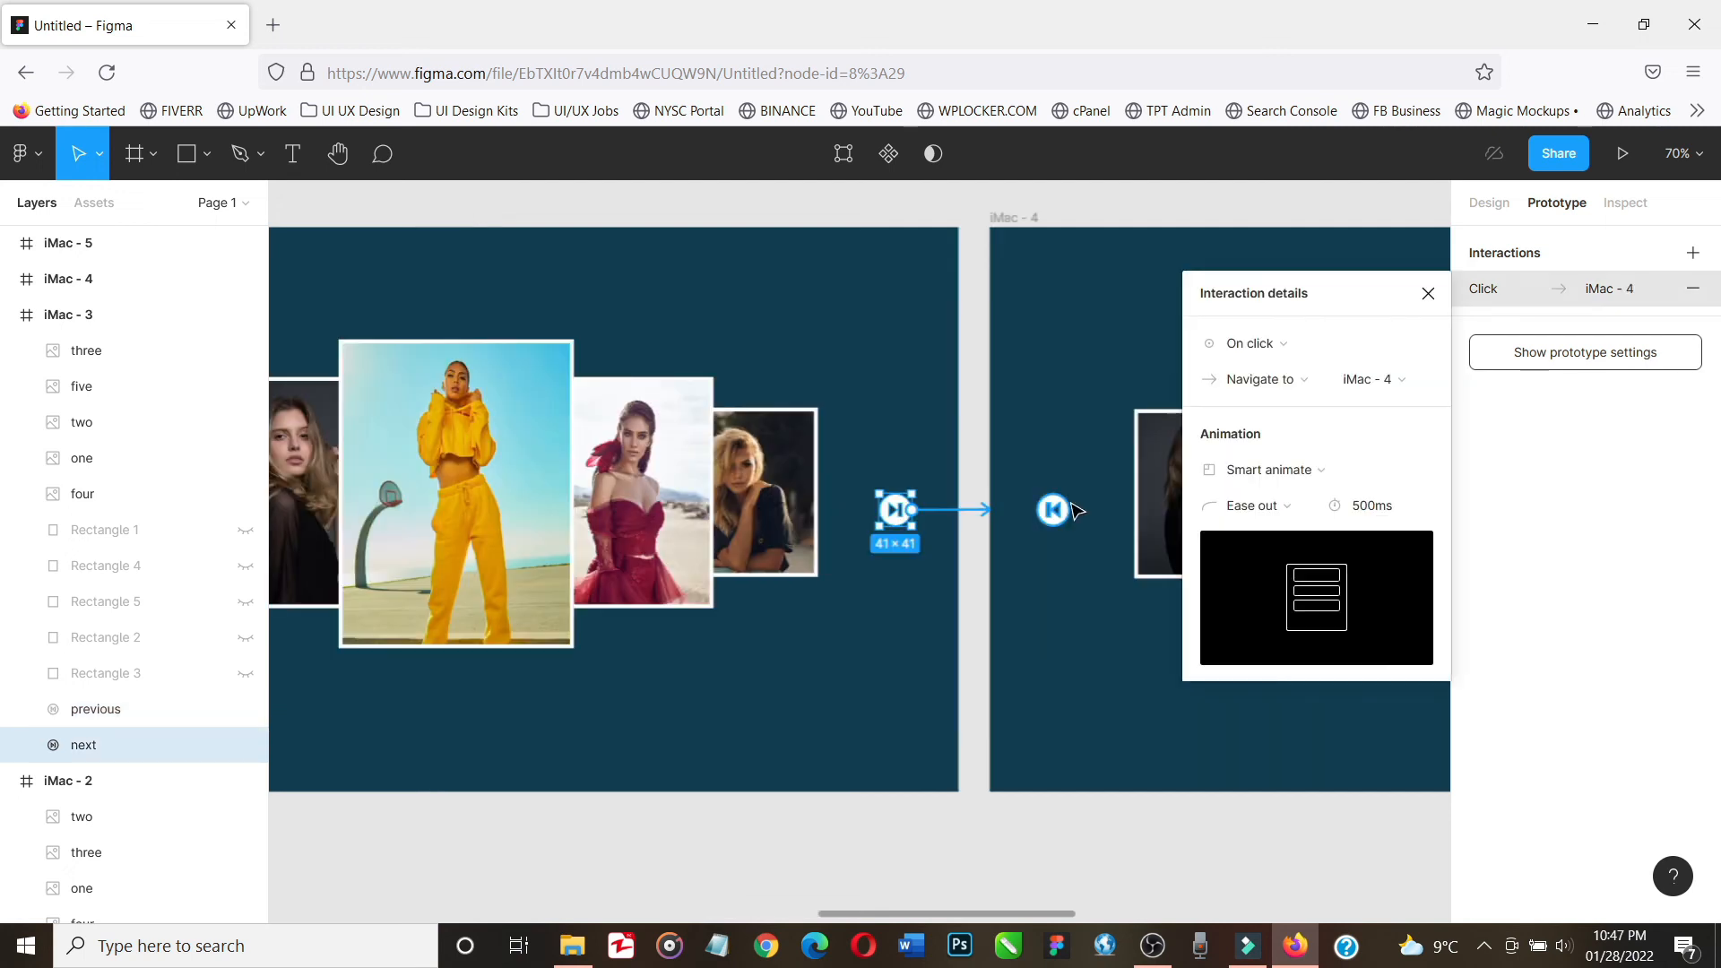
Link the previous button in iMac - 4 back to iMac - 3 on click
left_click(1054, 510)
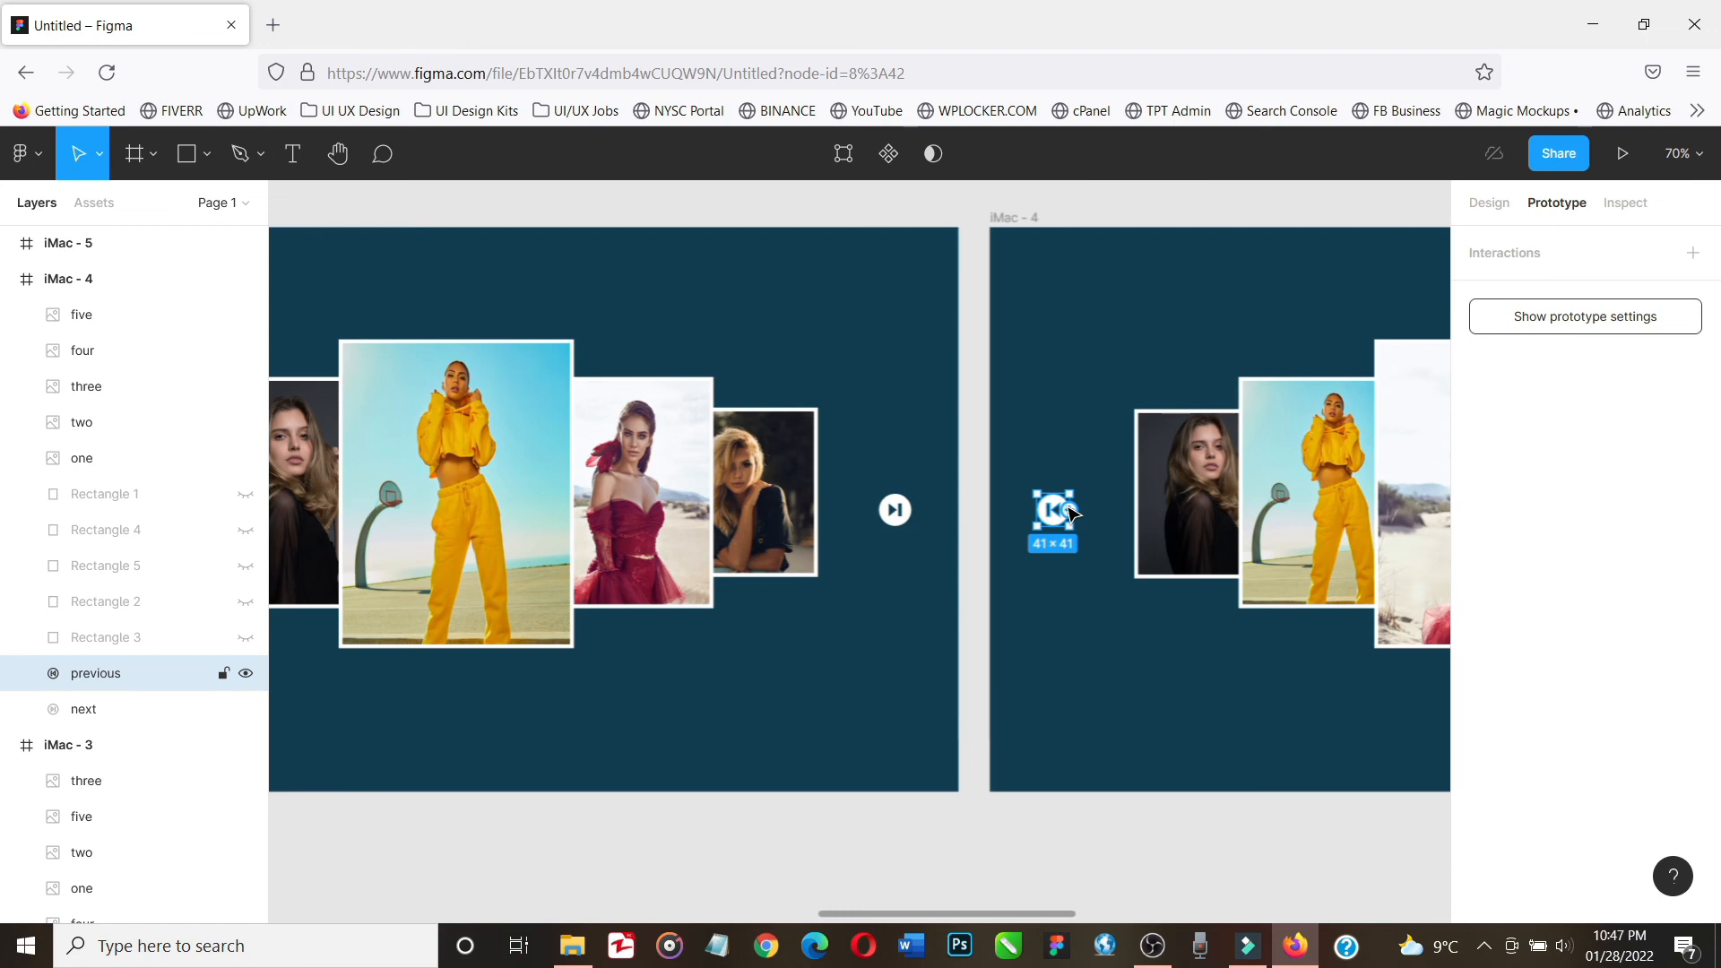
scroll(1306, 544, "right", 2)
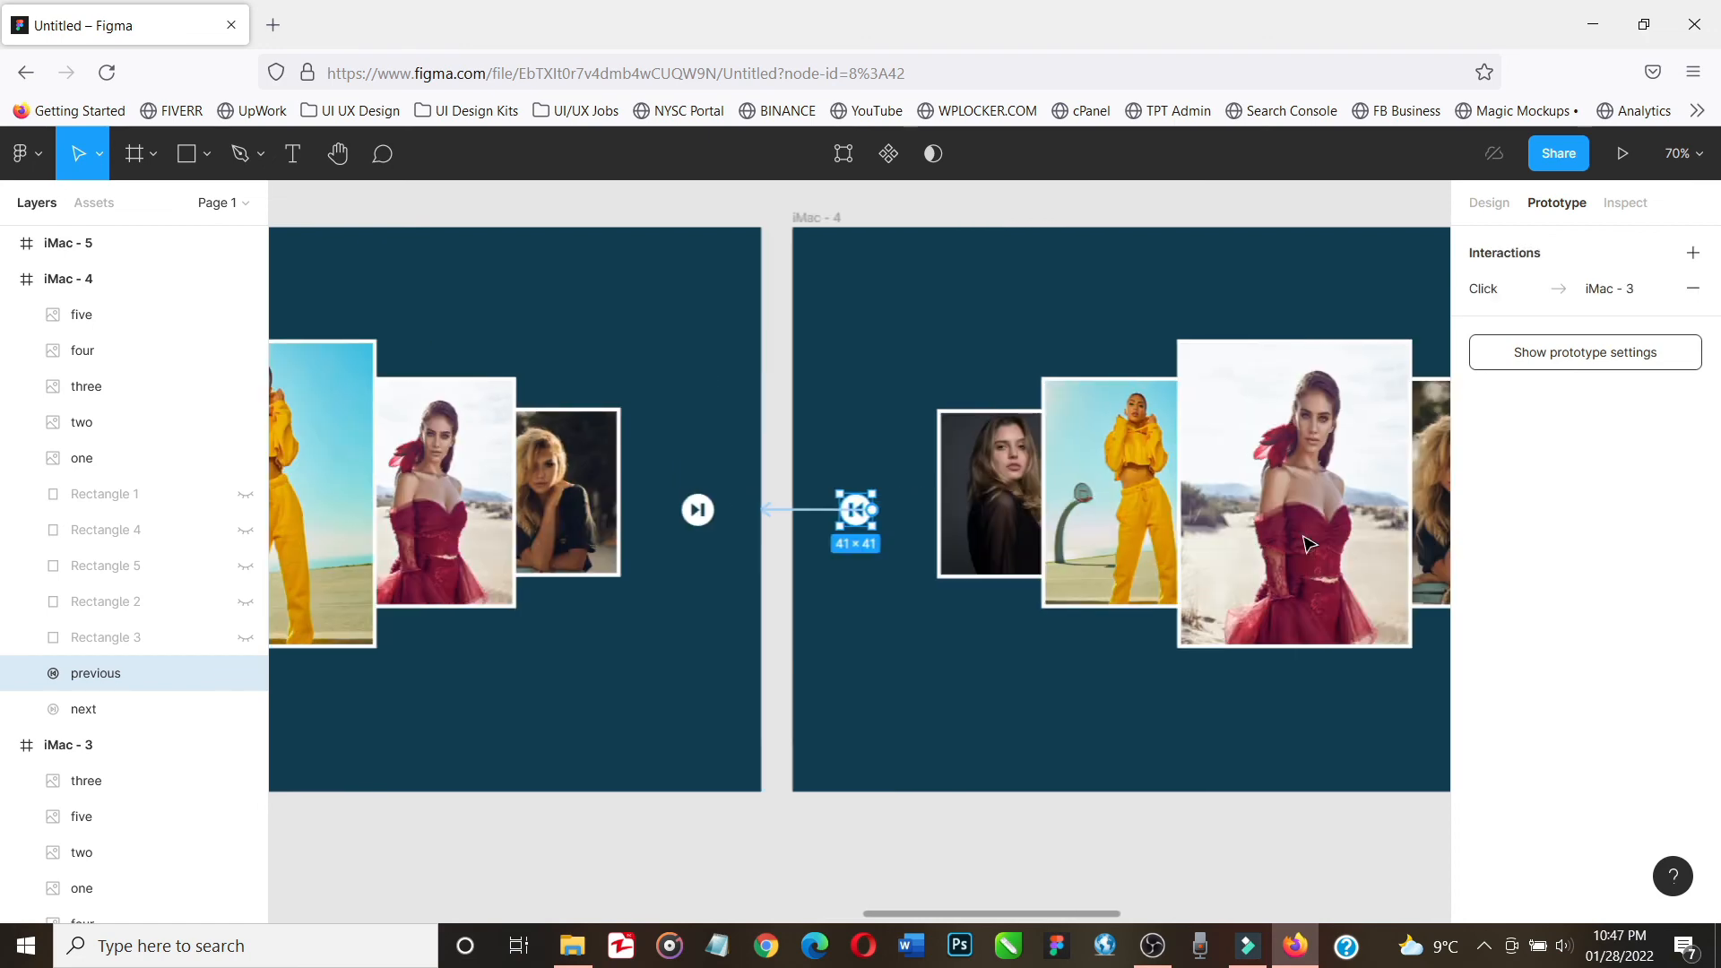
scroll(1306, 545, "right", 4)
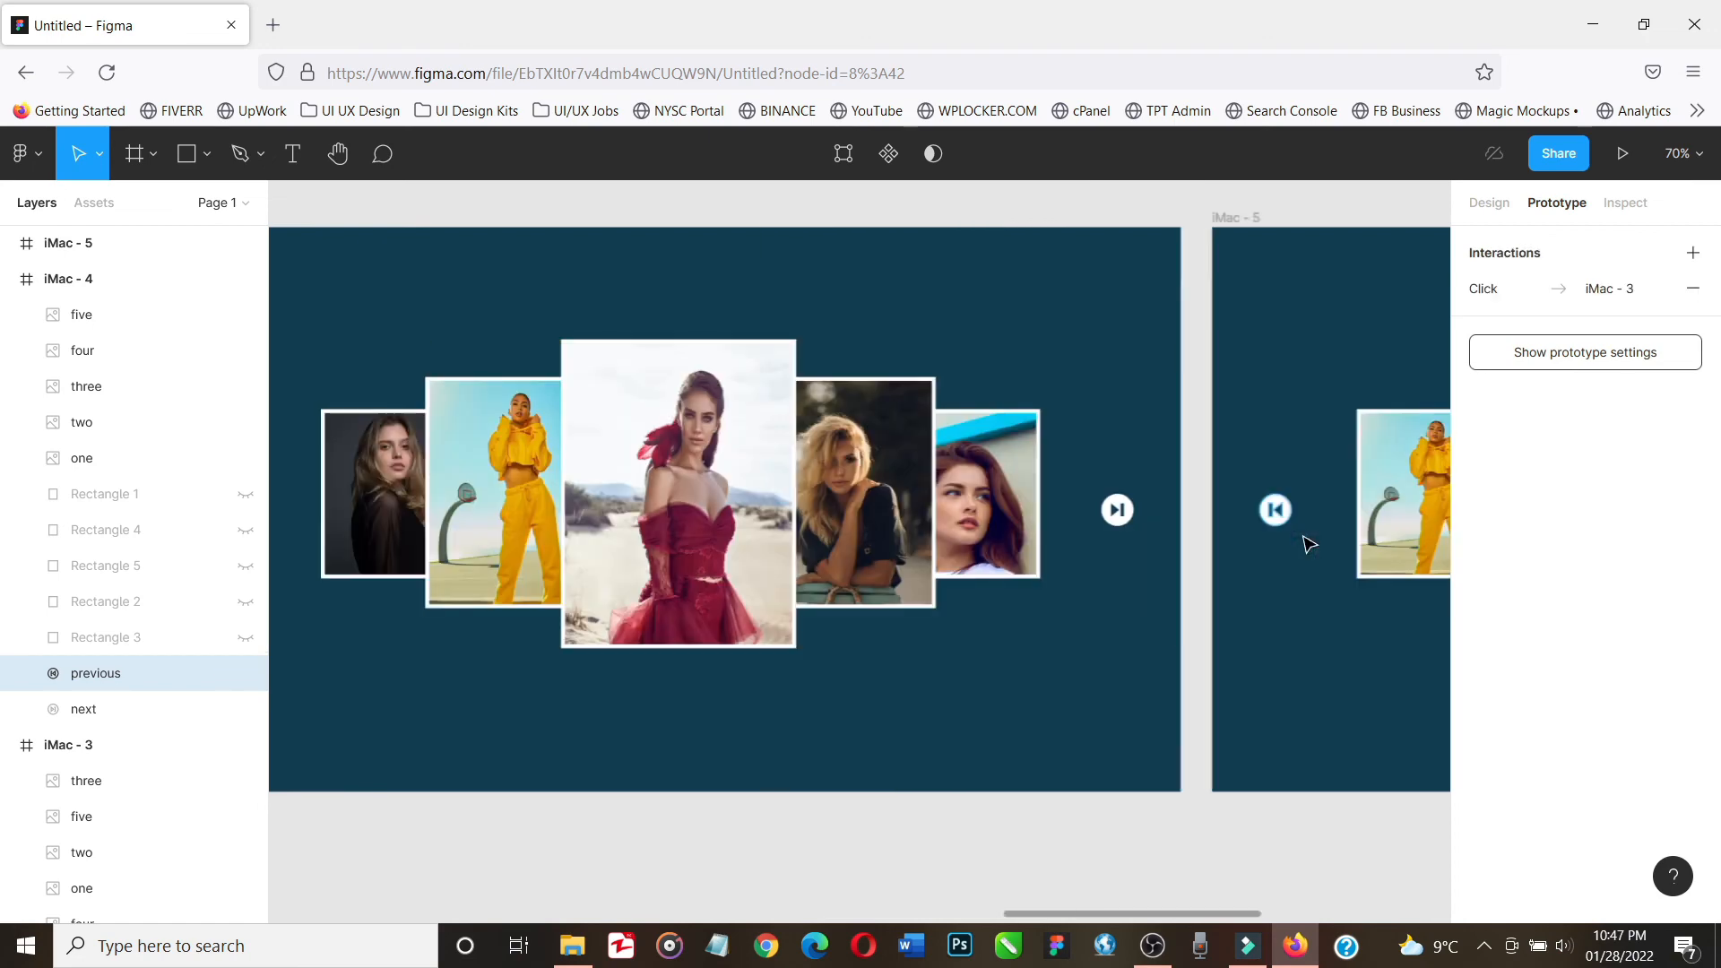
scroll(1309, 544, "right", 1)
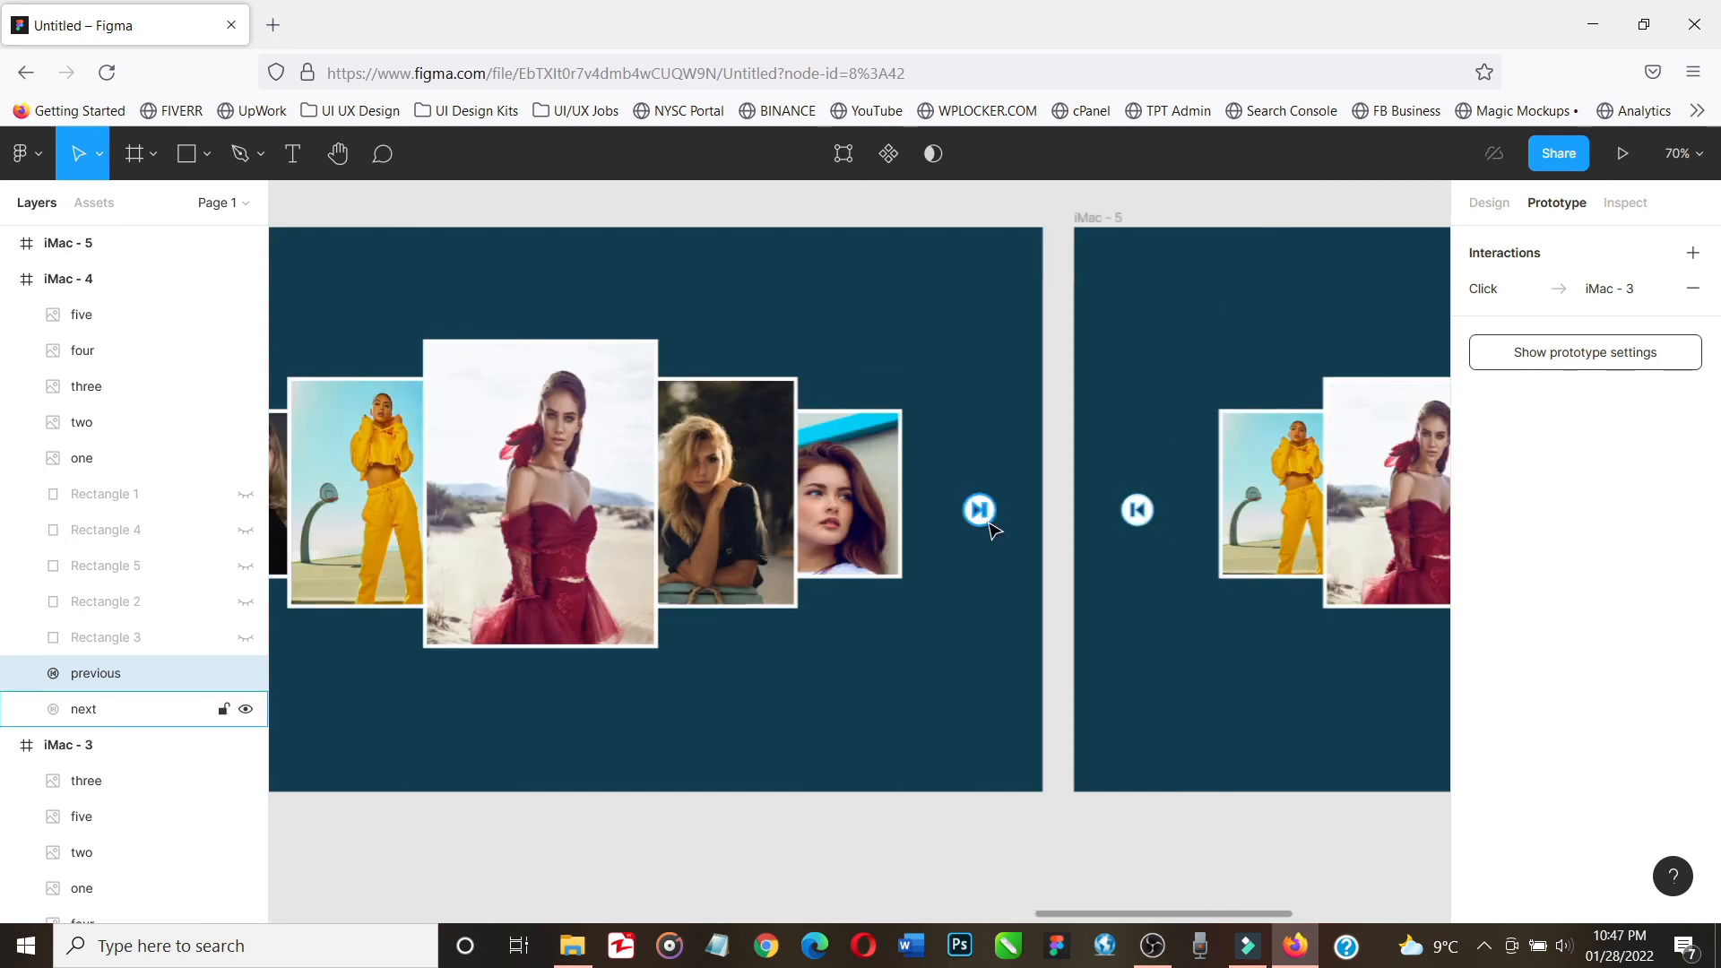
Link the previous button in iMac - 5 back to iMac - 4 on click, using Smart animate, Ease out, 500ms
left_click(1155, 516)
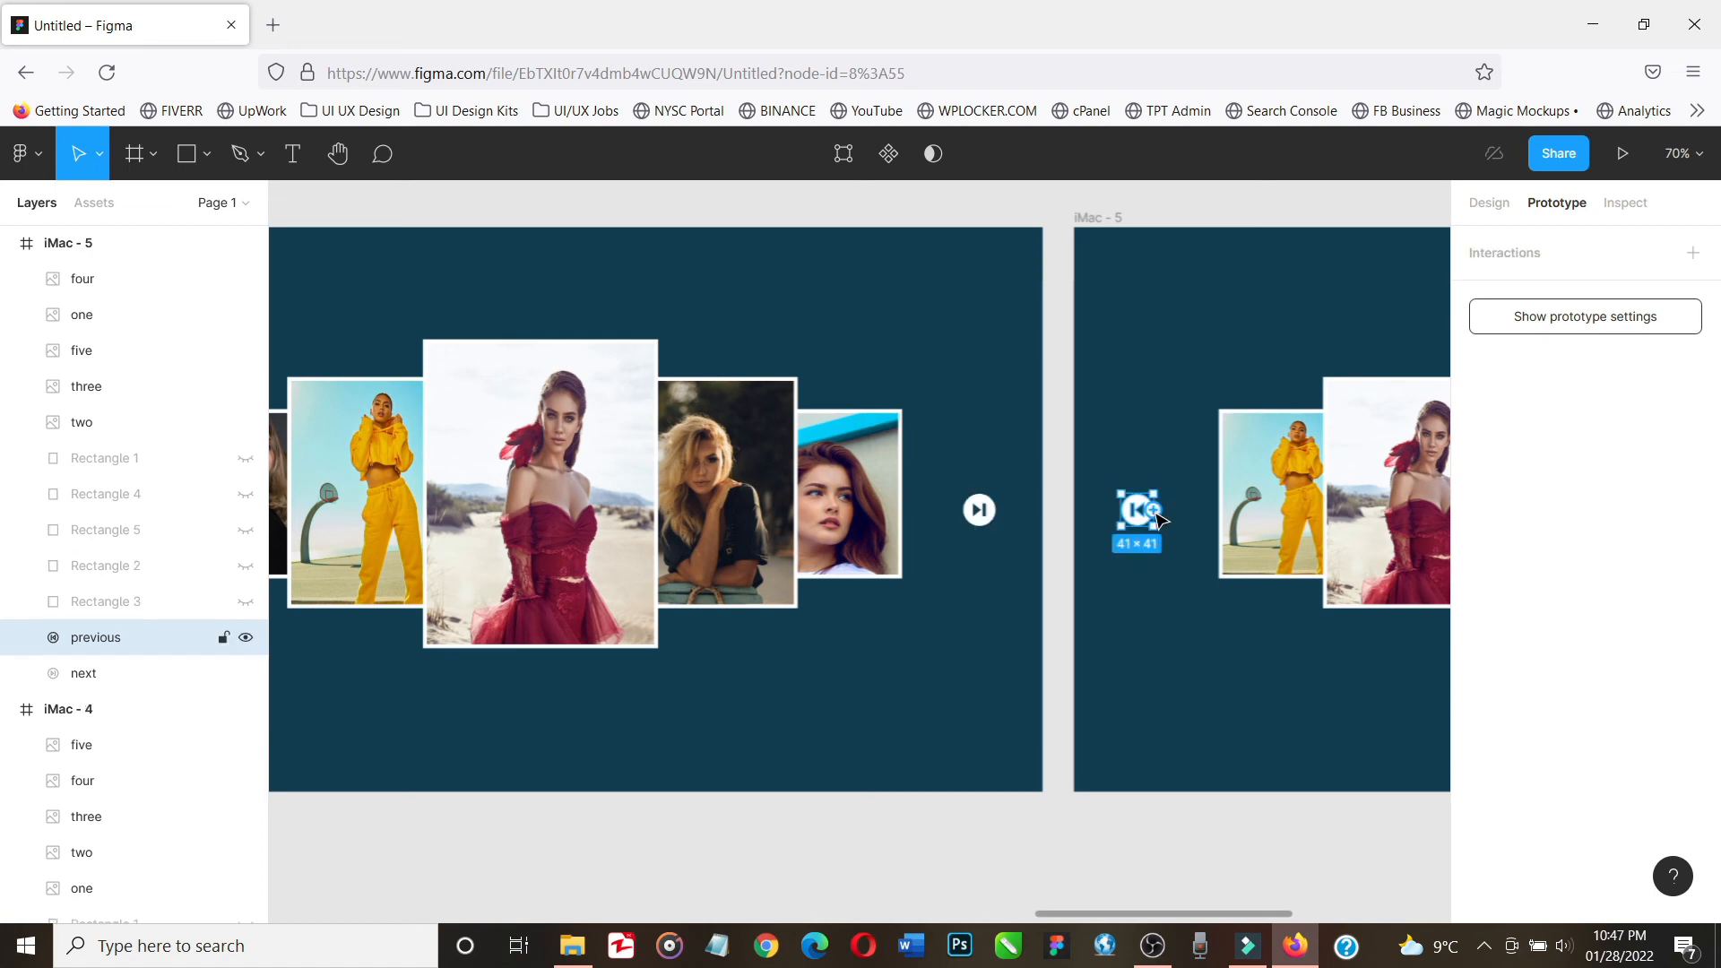
left_click_drag(1154, 510, 995, 488)
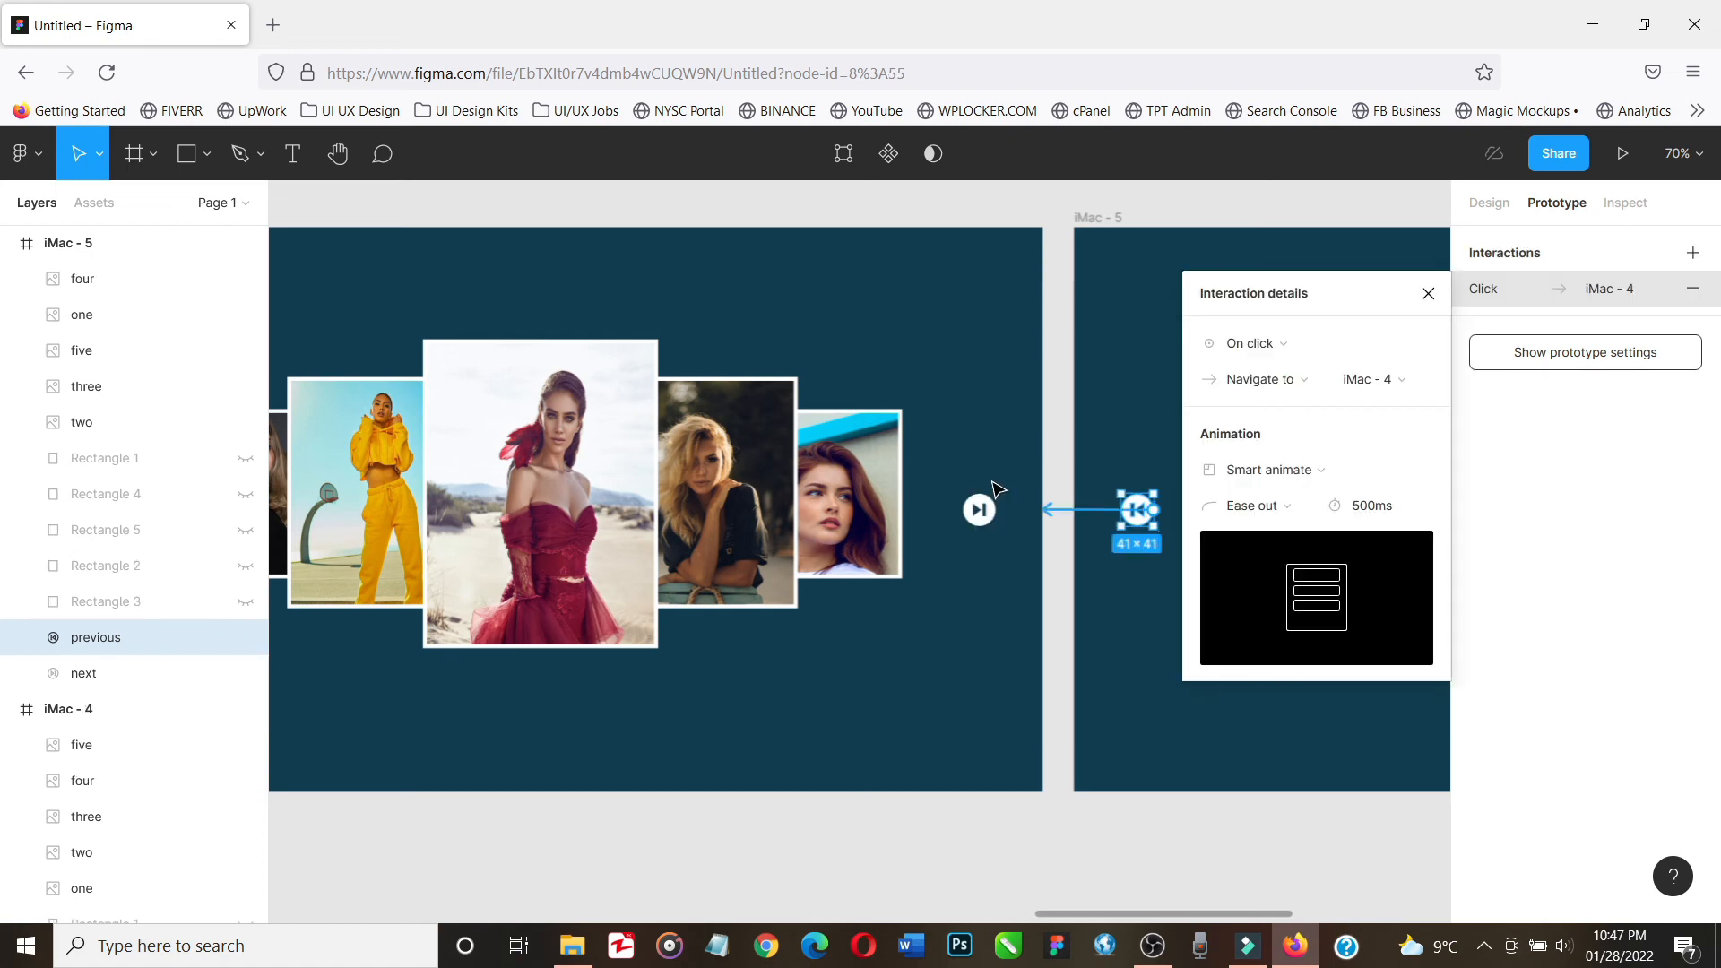
left_click(1428, 296)
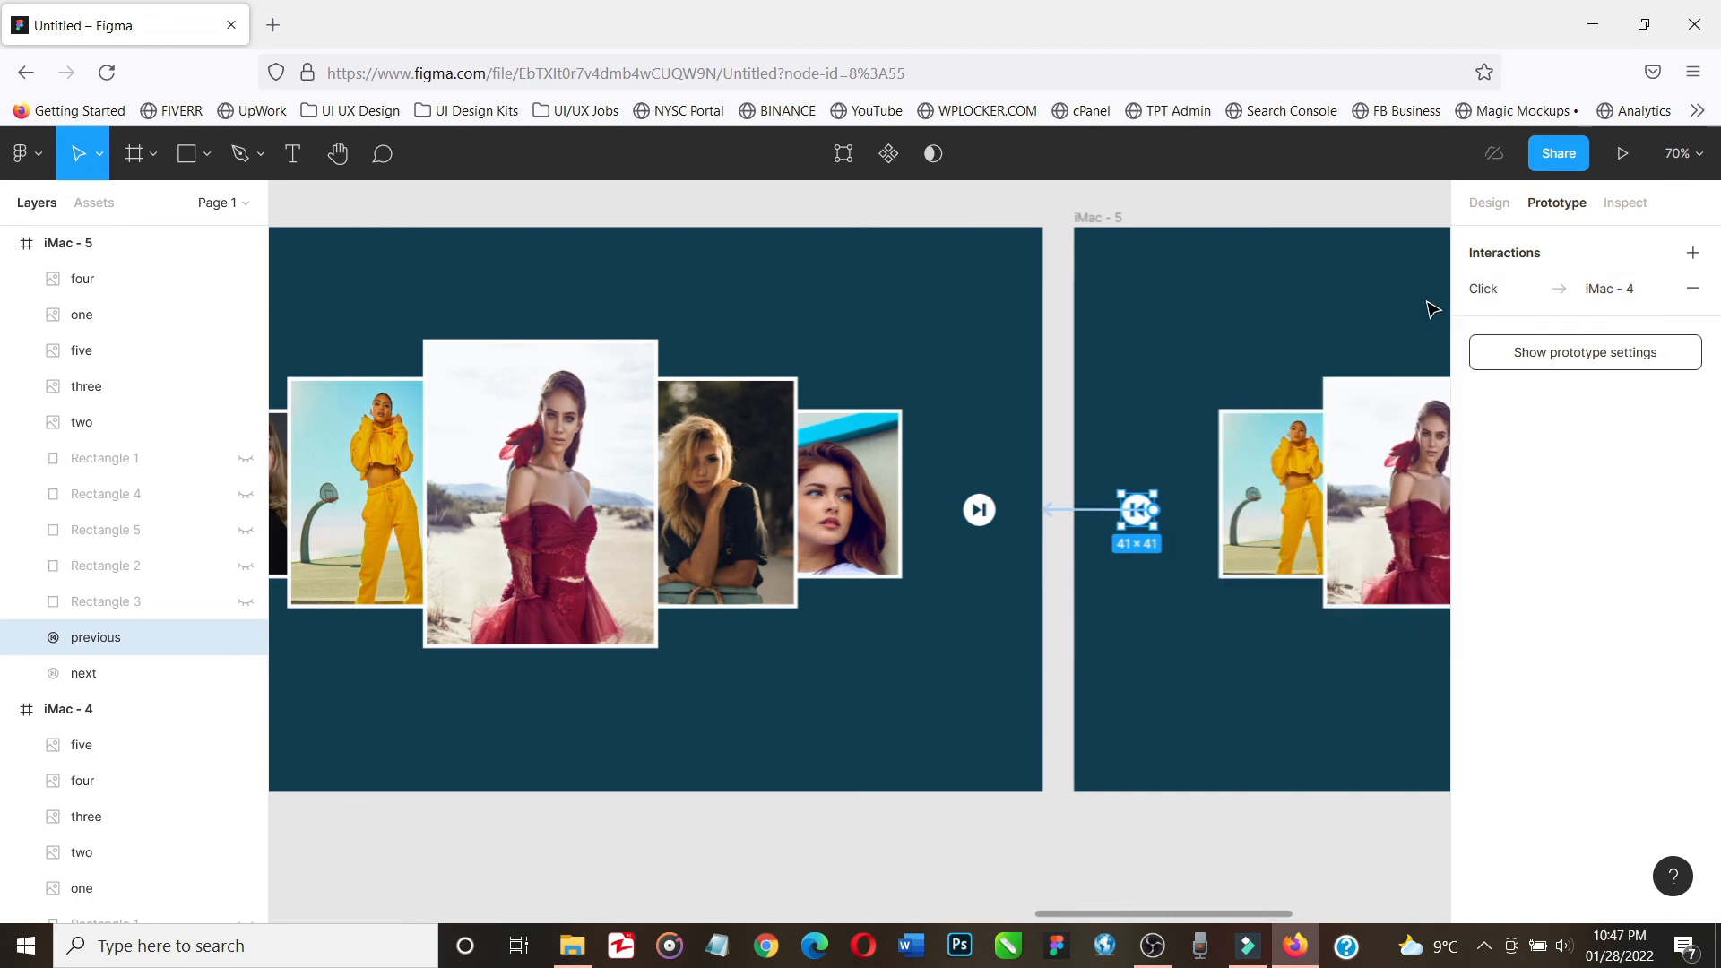
Link the next button in iMac - 5 to the first frame, iMac - 1, on click so the carousel loops forward
scroll(1255, 537, "right", 5)
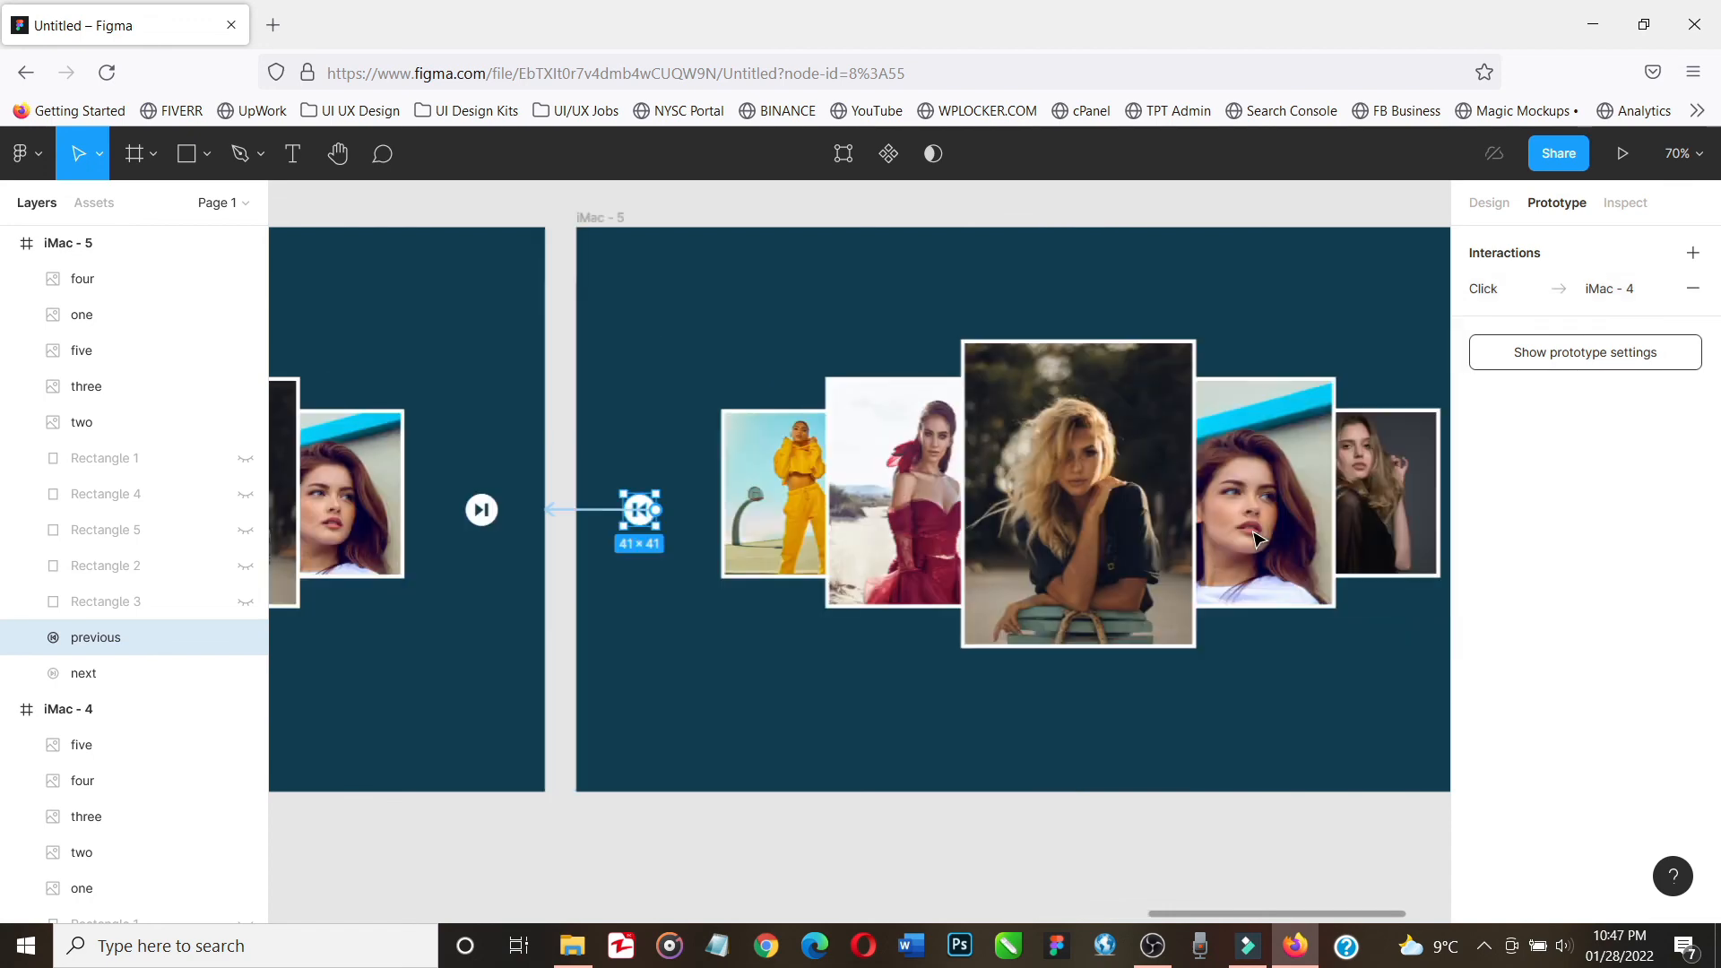
scroll(1256, 538, "right", 3)
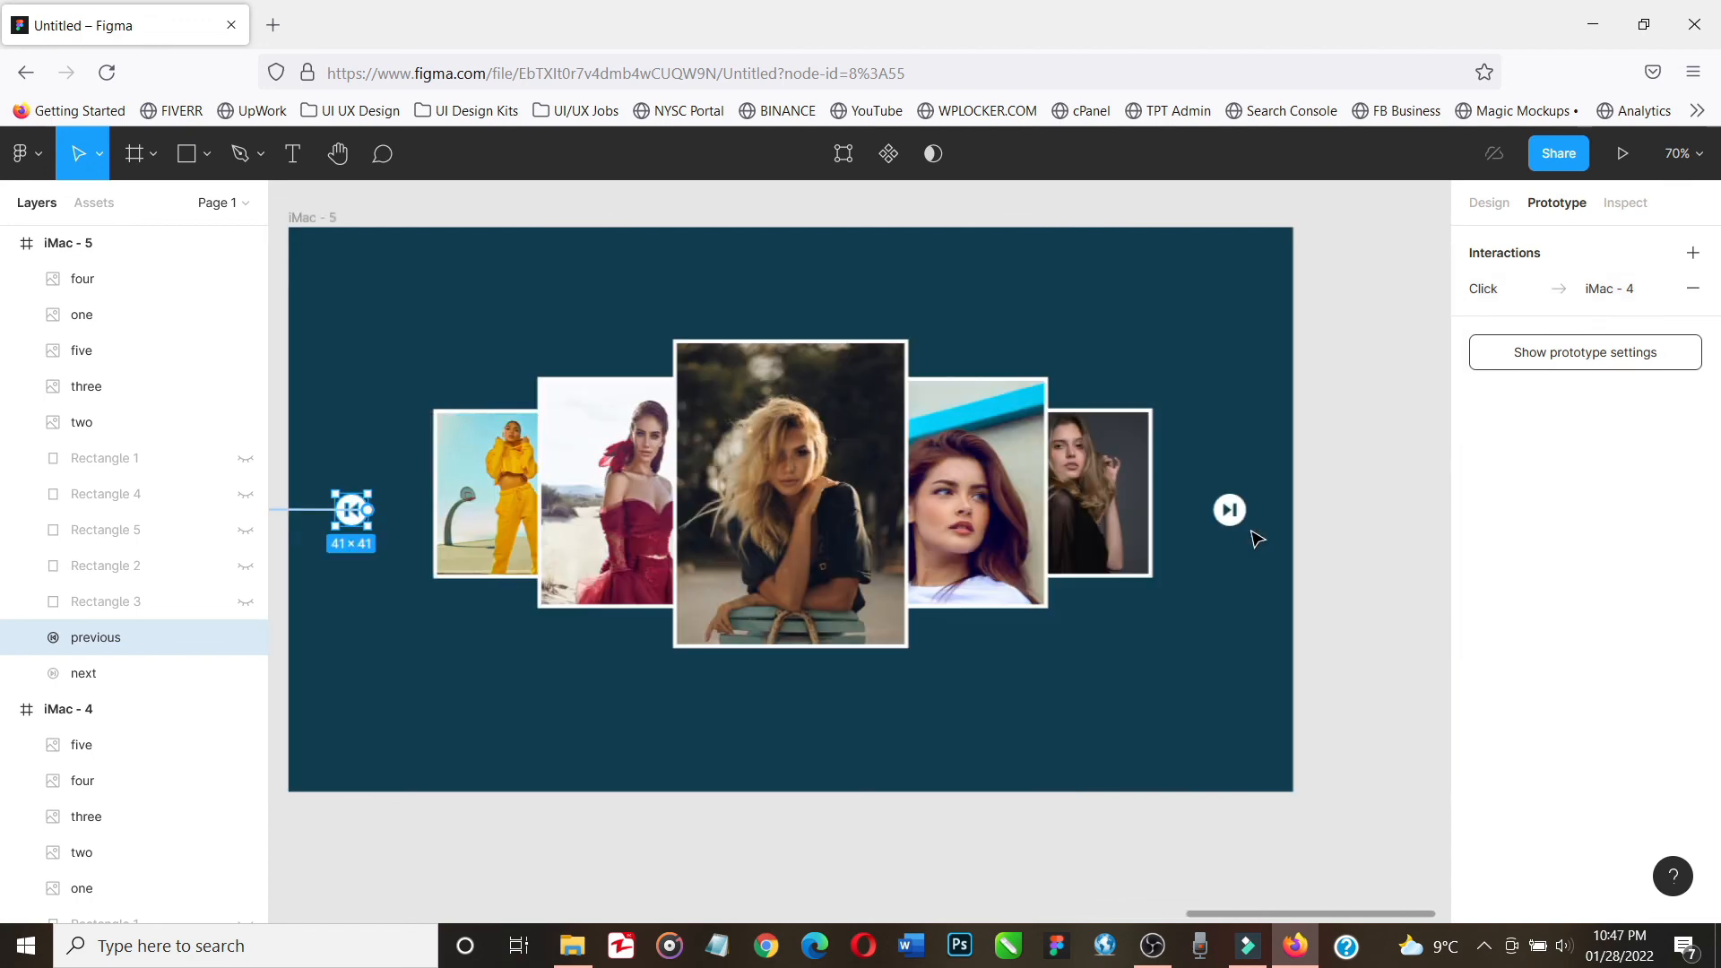
left_click(1234, 512)
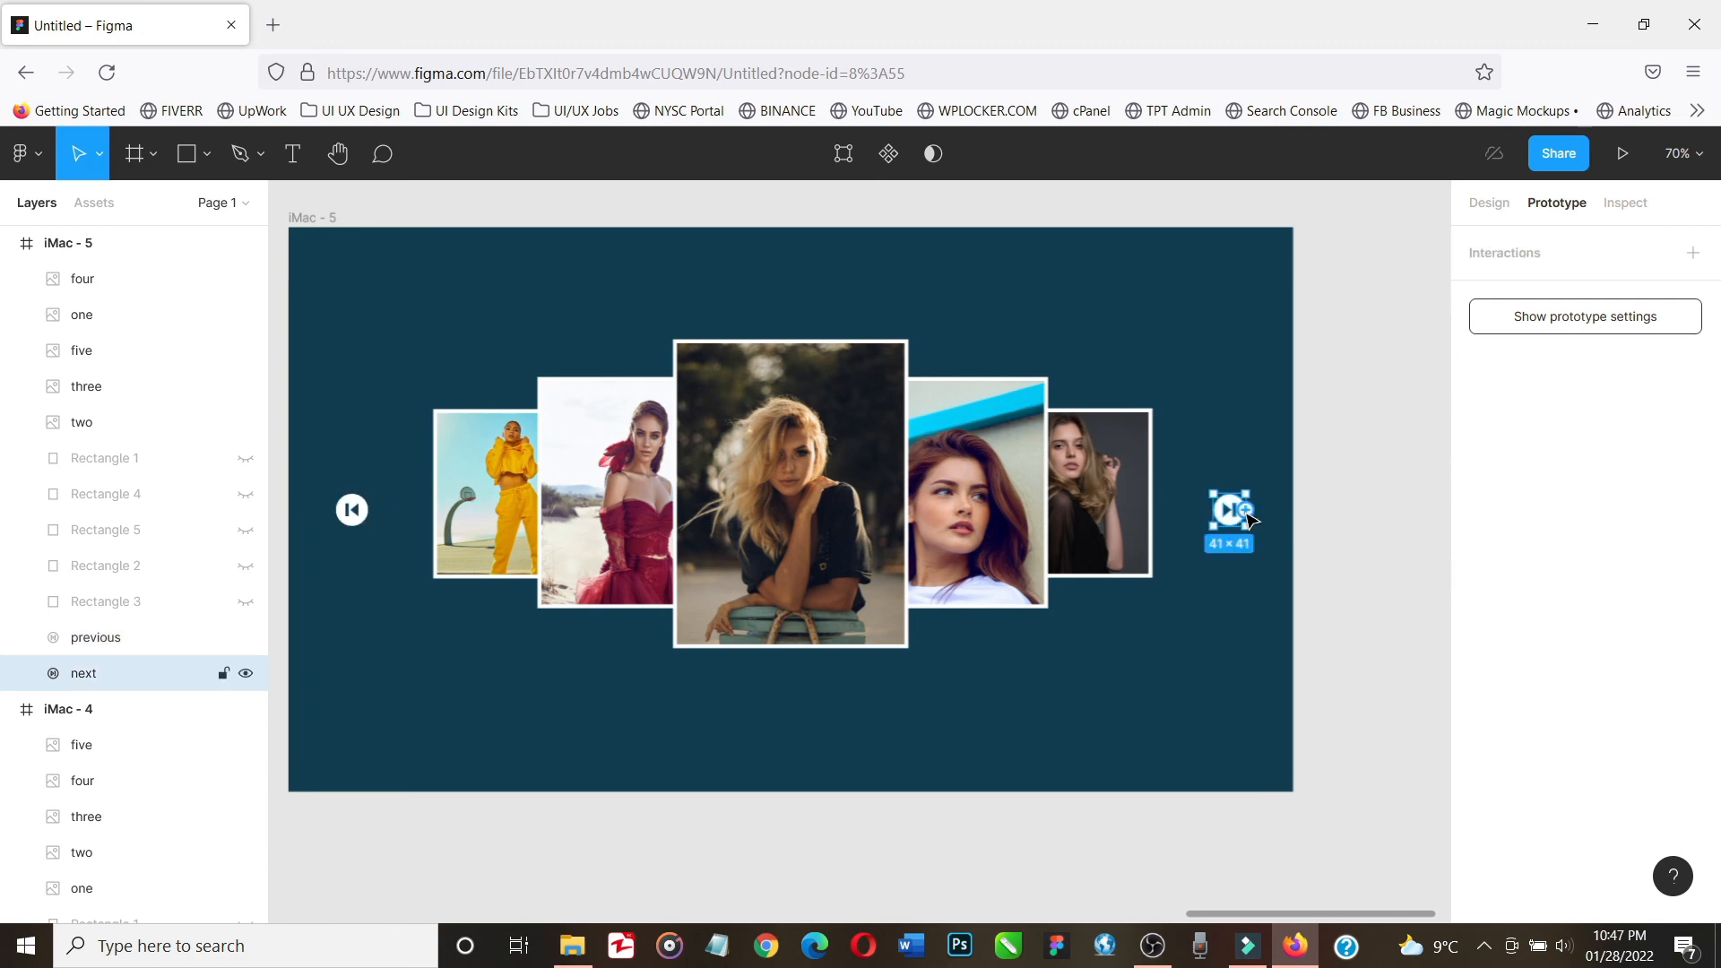
left_click_drag(1247, 511, 591, 513)
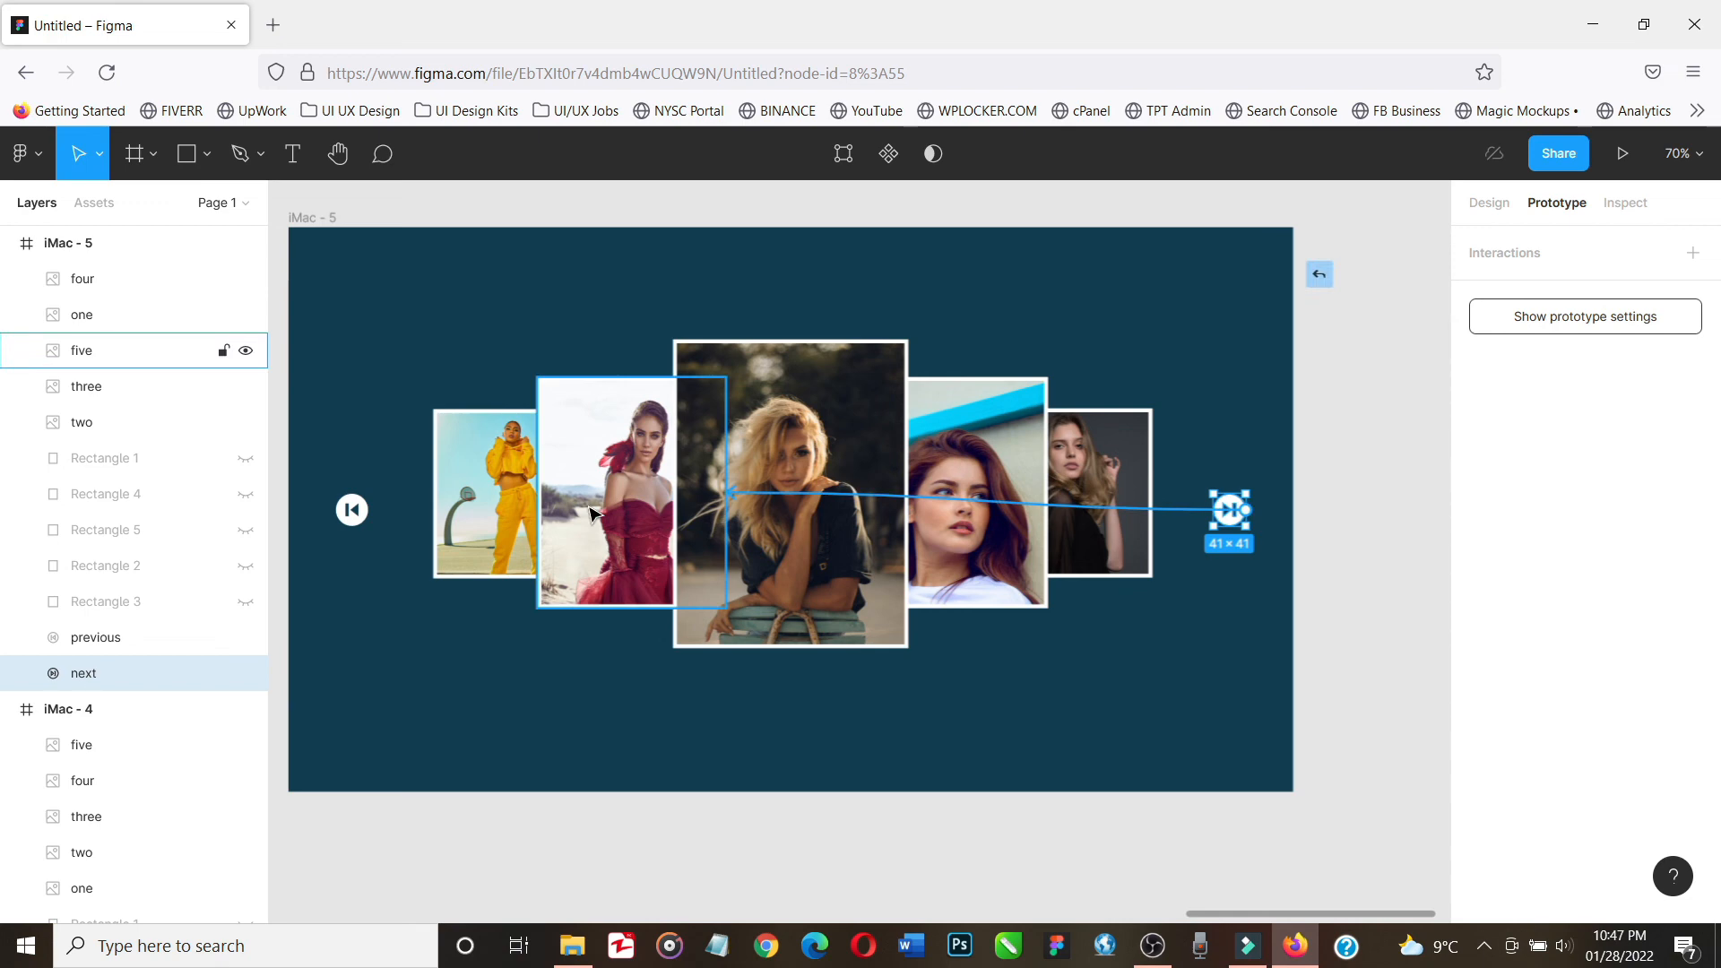
left_click_drag(591, 513, 3, 462)
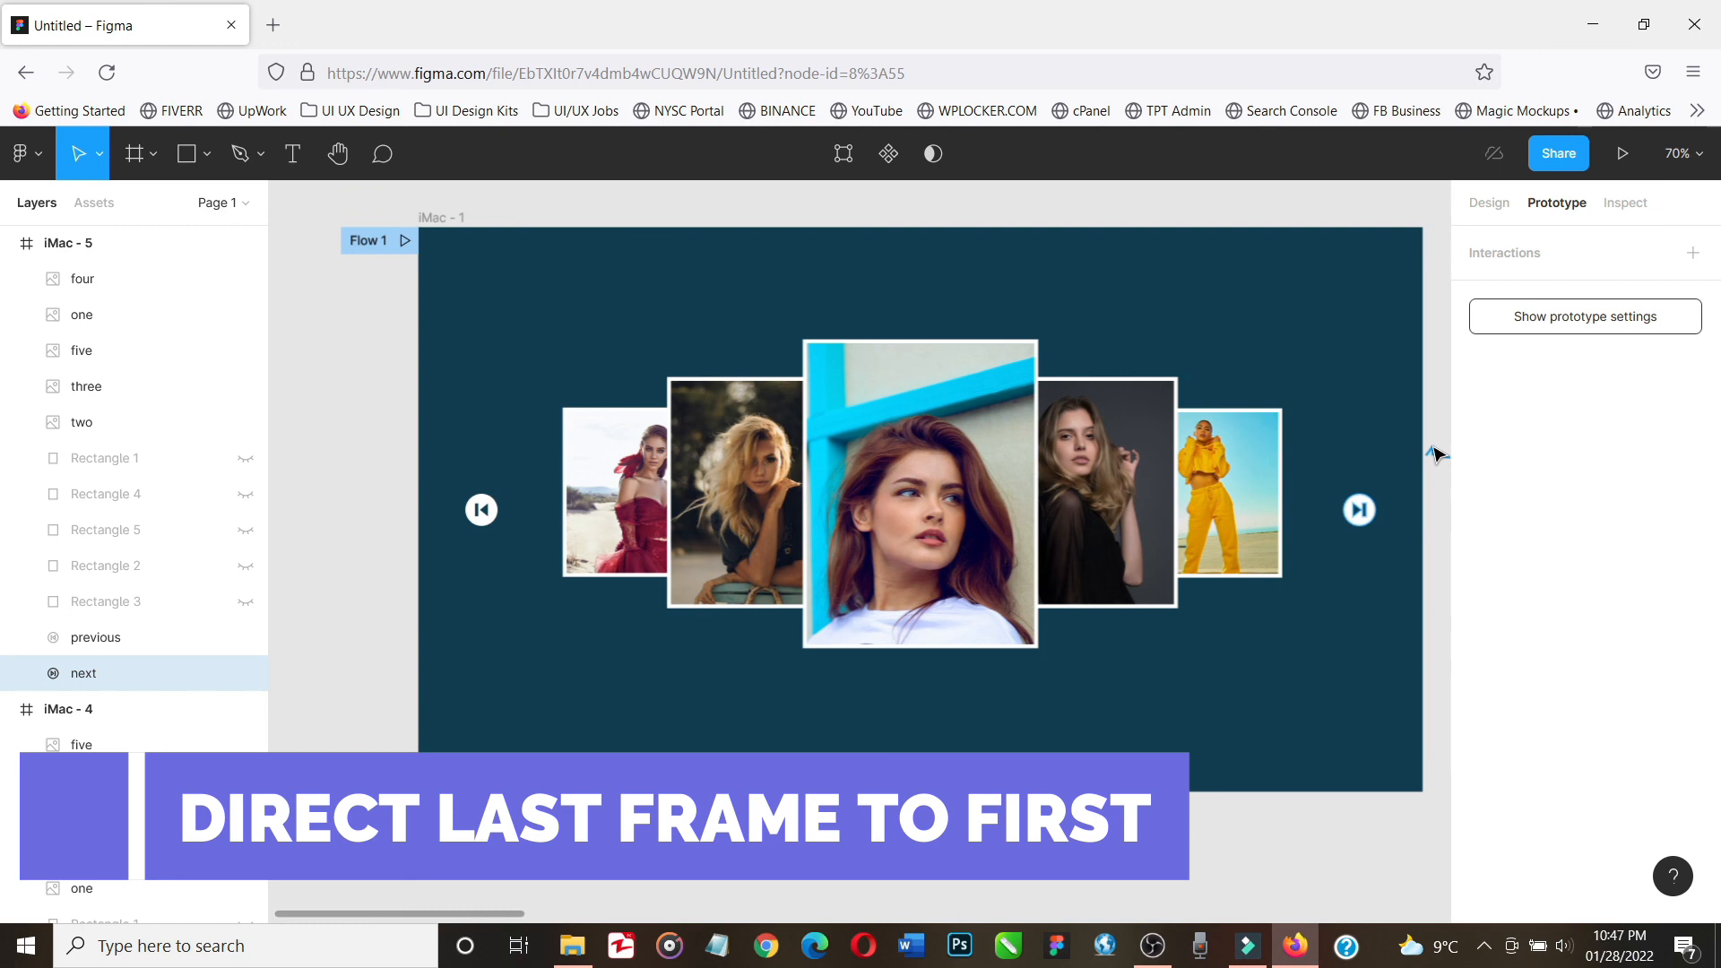
left_click_drag(1437, 454, 1408, 457)
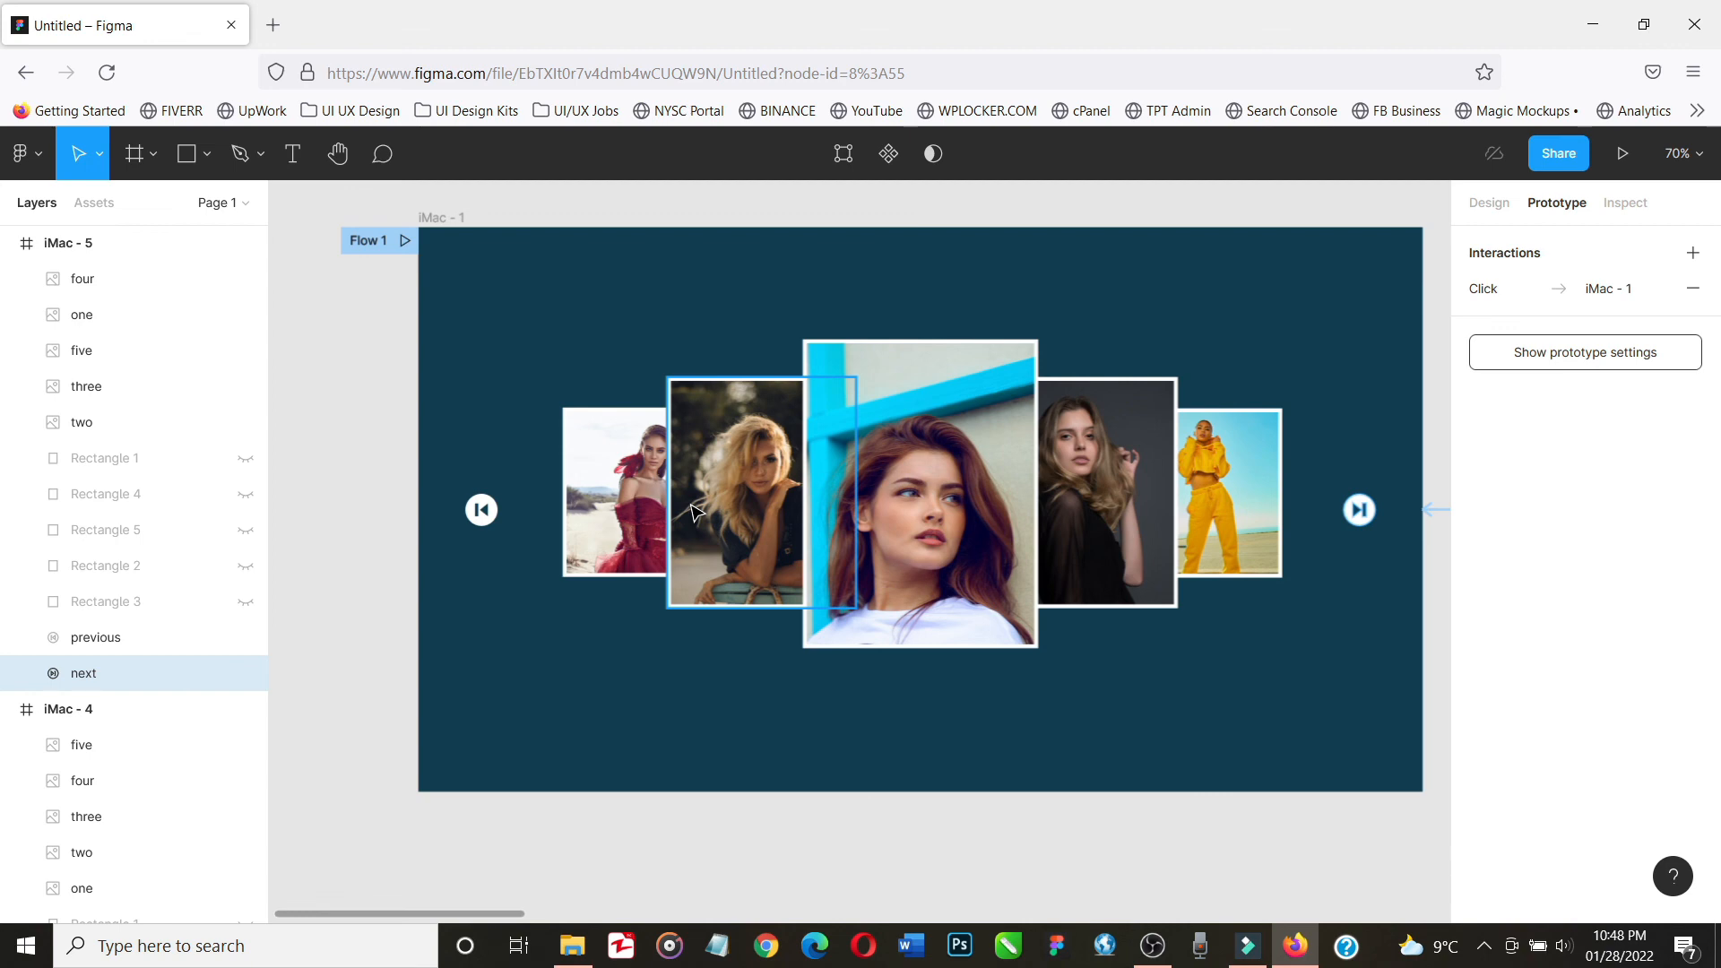
Link the previous button in iMac - 1 to iMac - 5 on click, using Smart animate, Ease out, 500ms
left_click(497, 518)
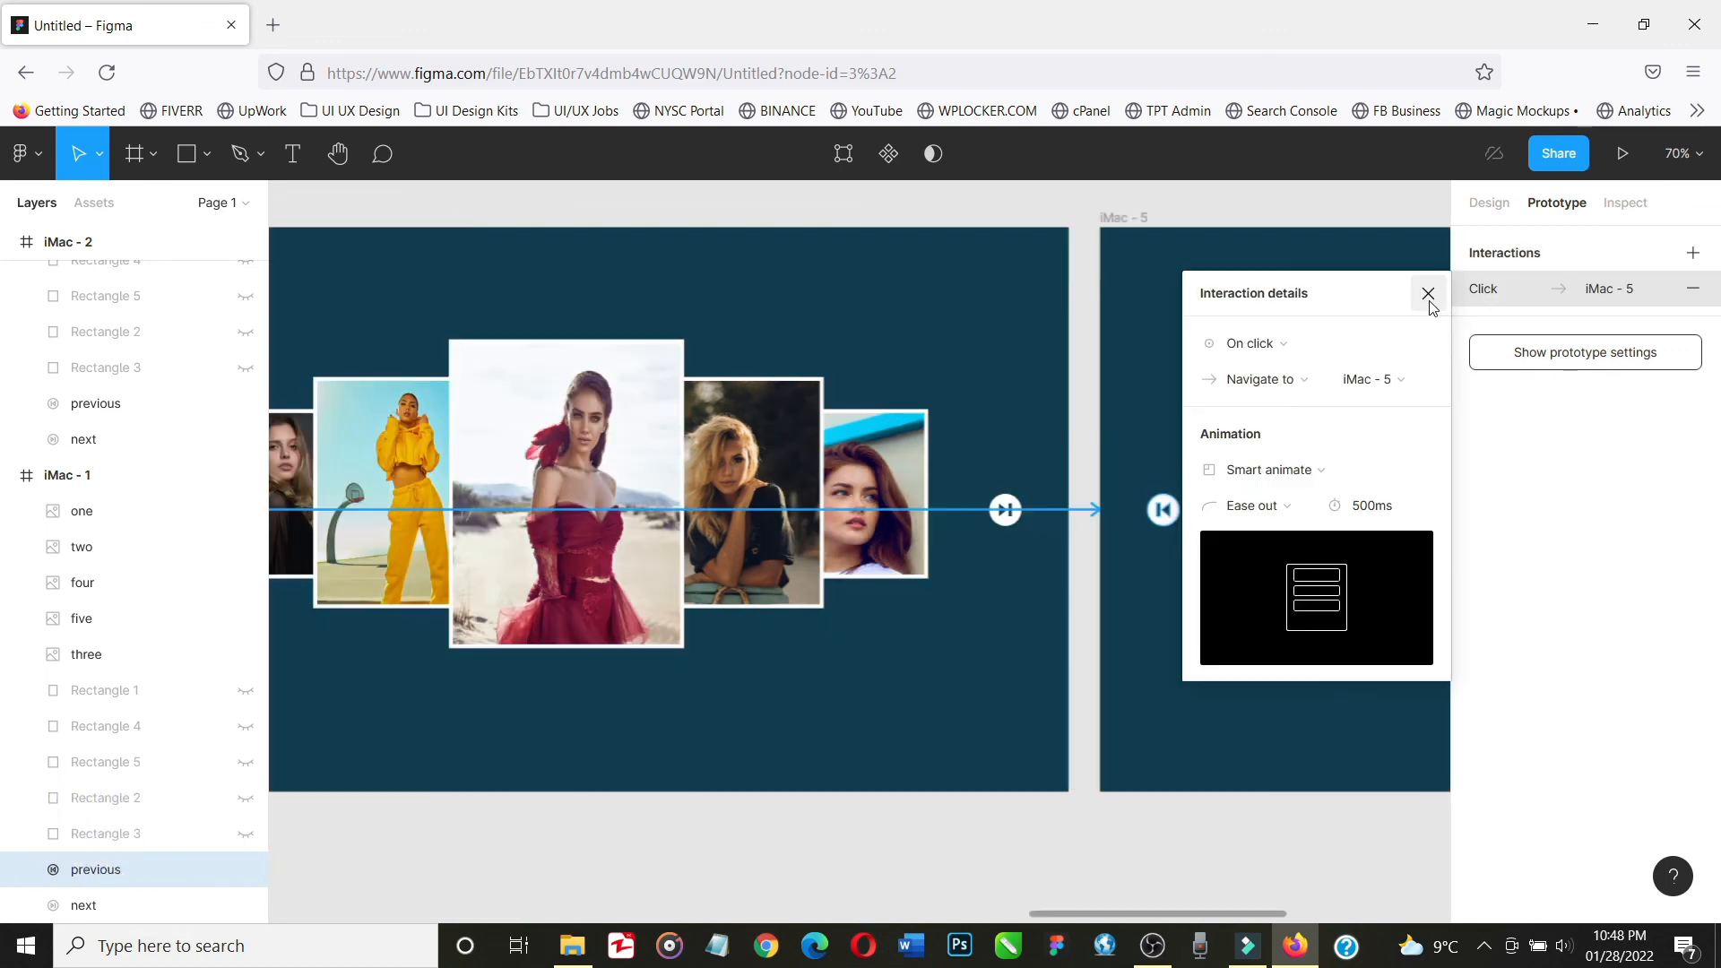
left_click(1429, 294)
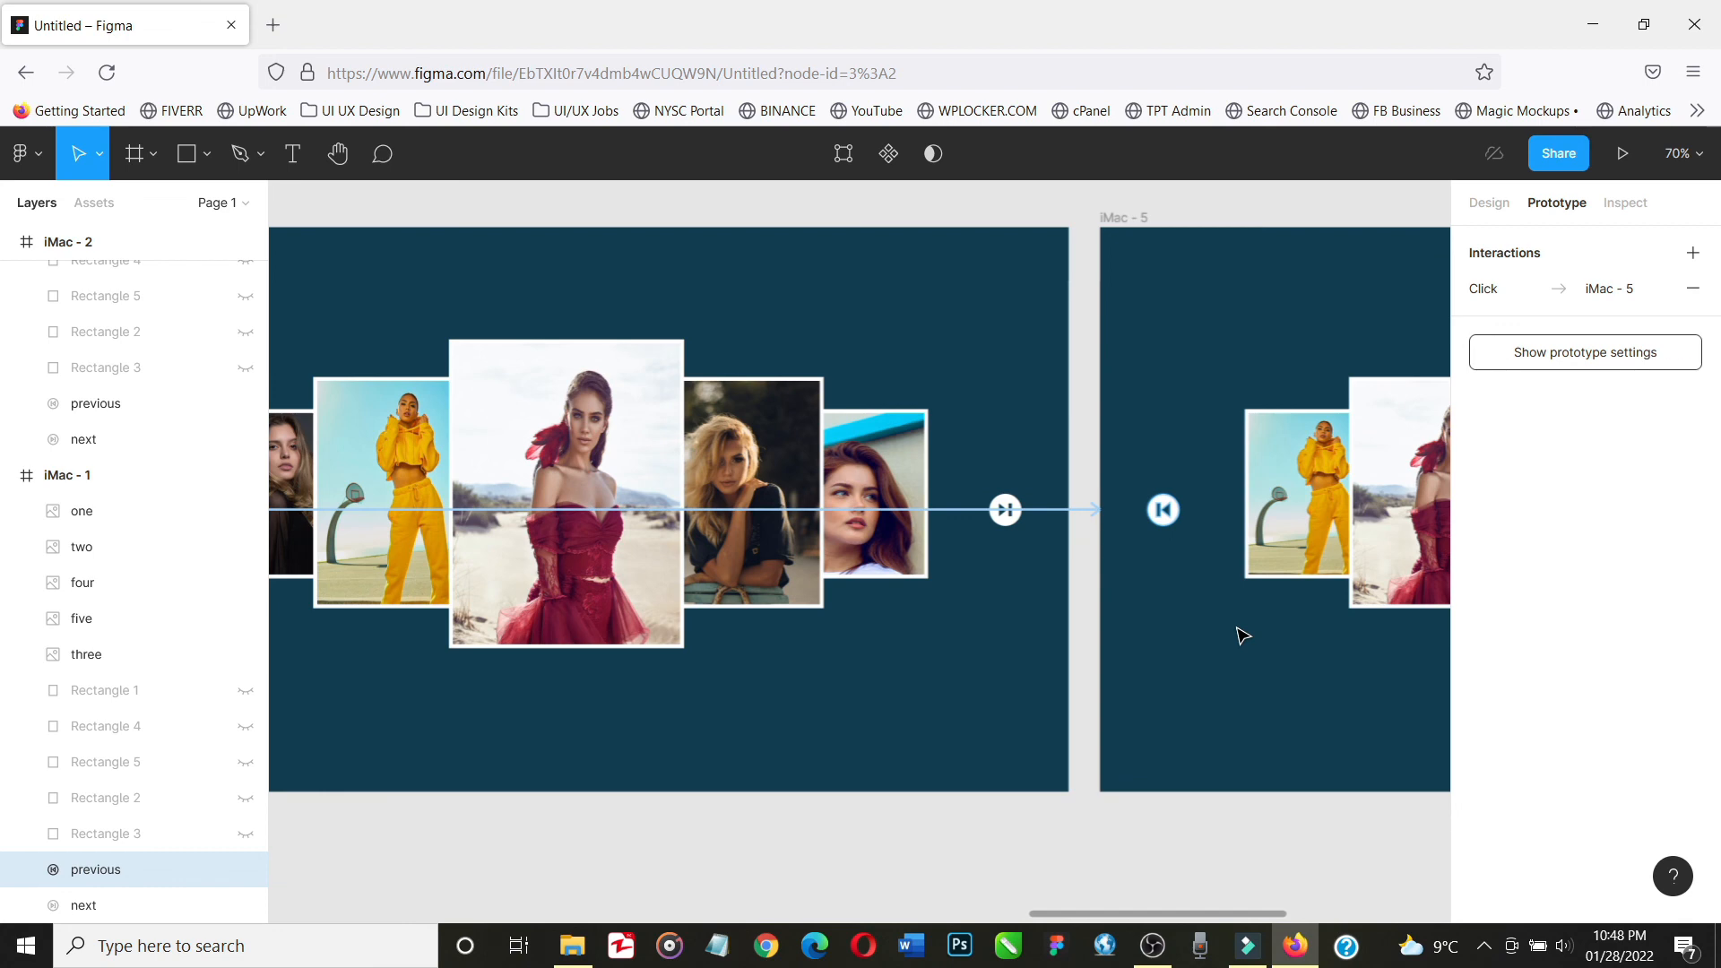
Bring all five iMac frames into view and launch the prototype presentation from iMac - 1
key("ctrl+minus")
key("ctrl+minus")
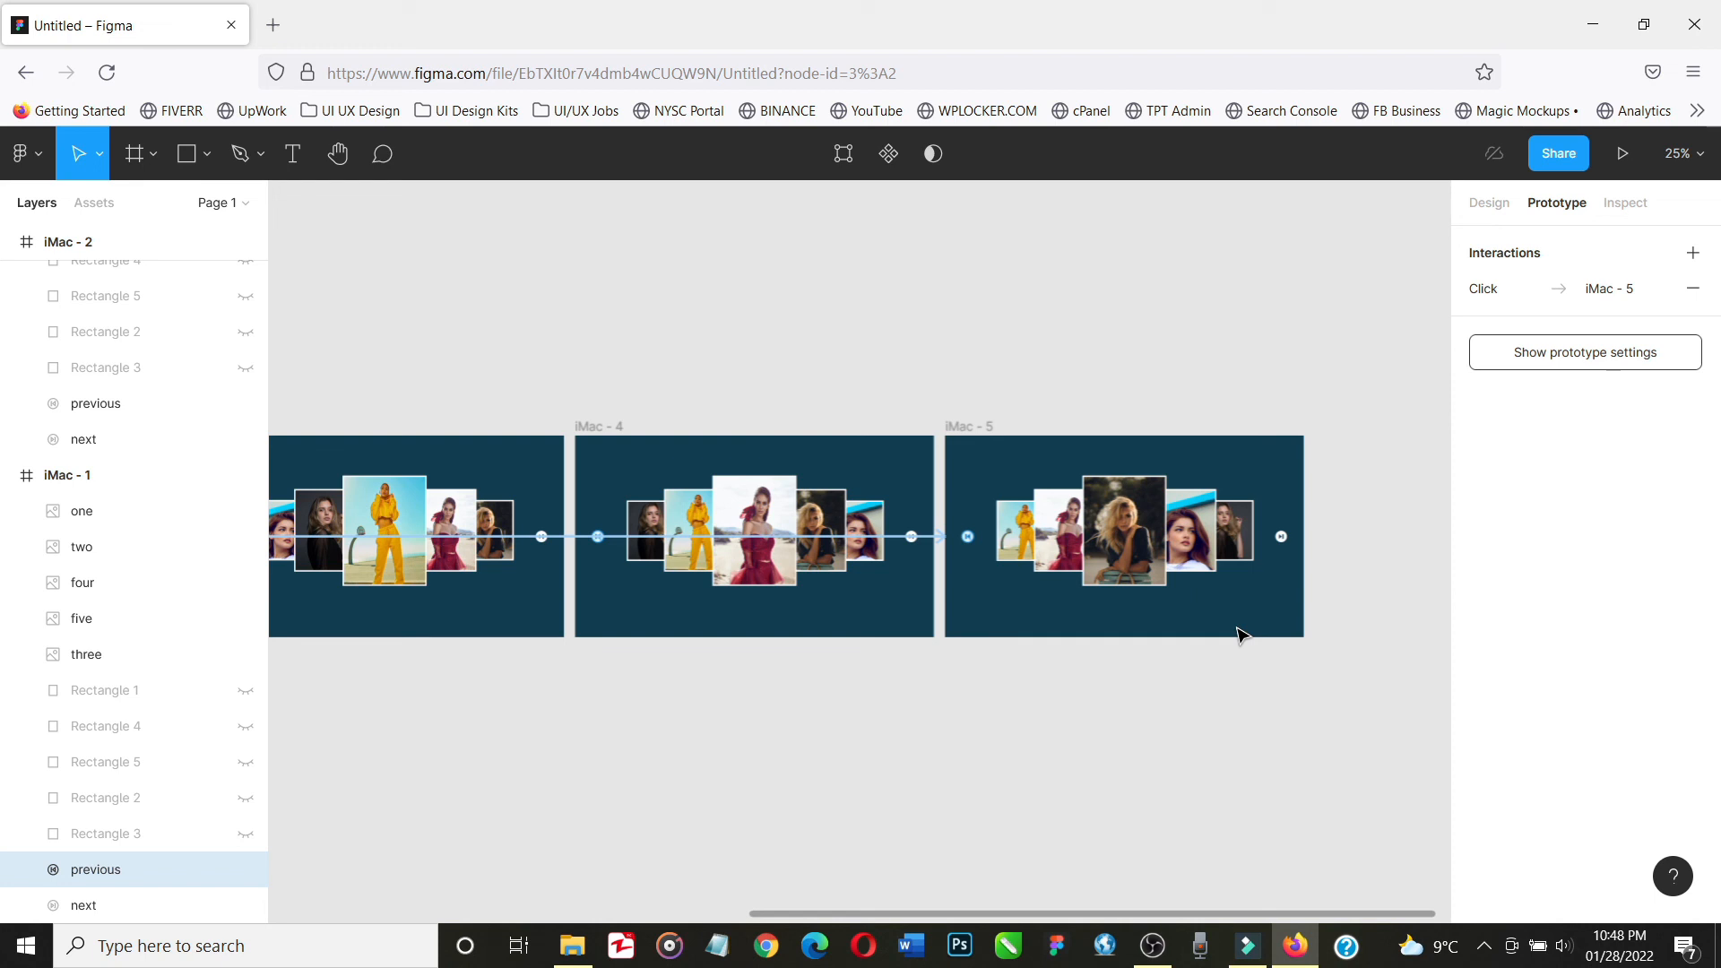
key("shift+1")
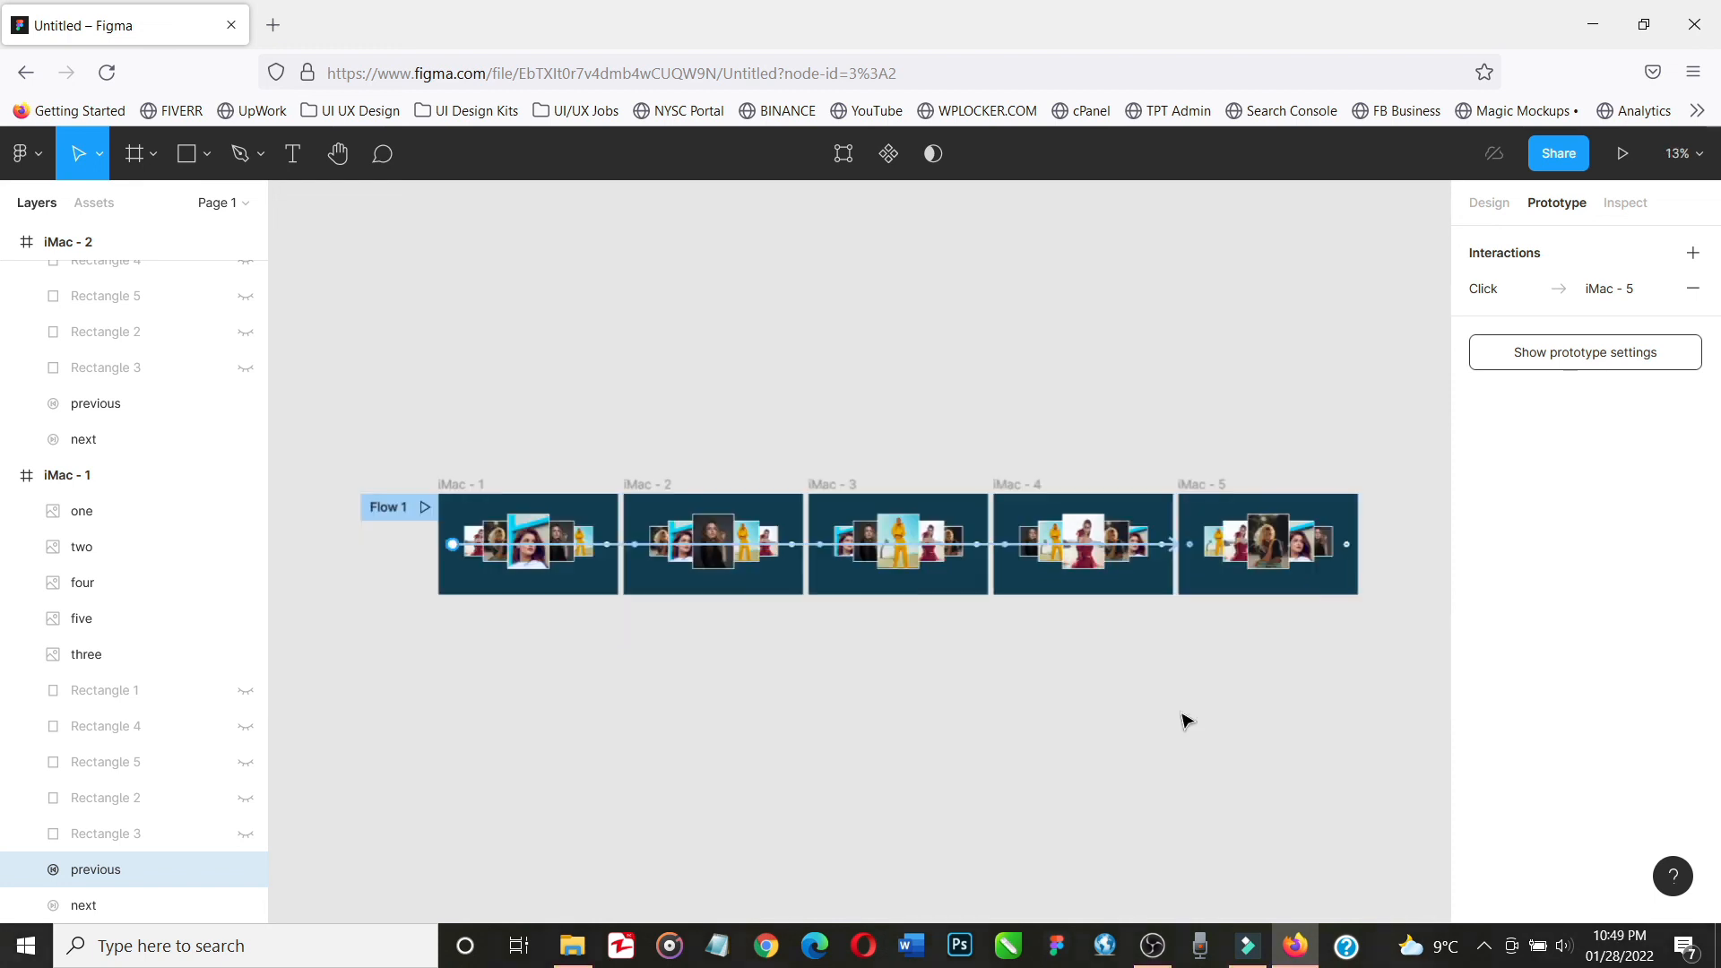
left_click(1625, 155)
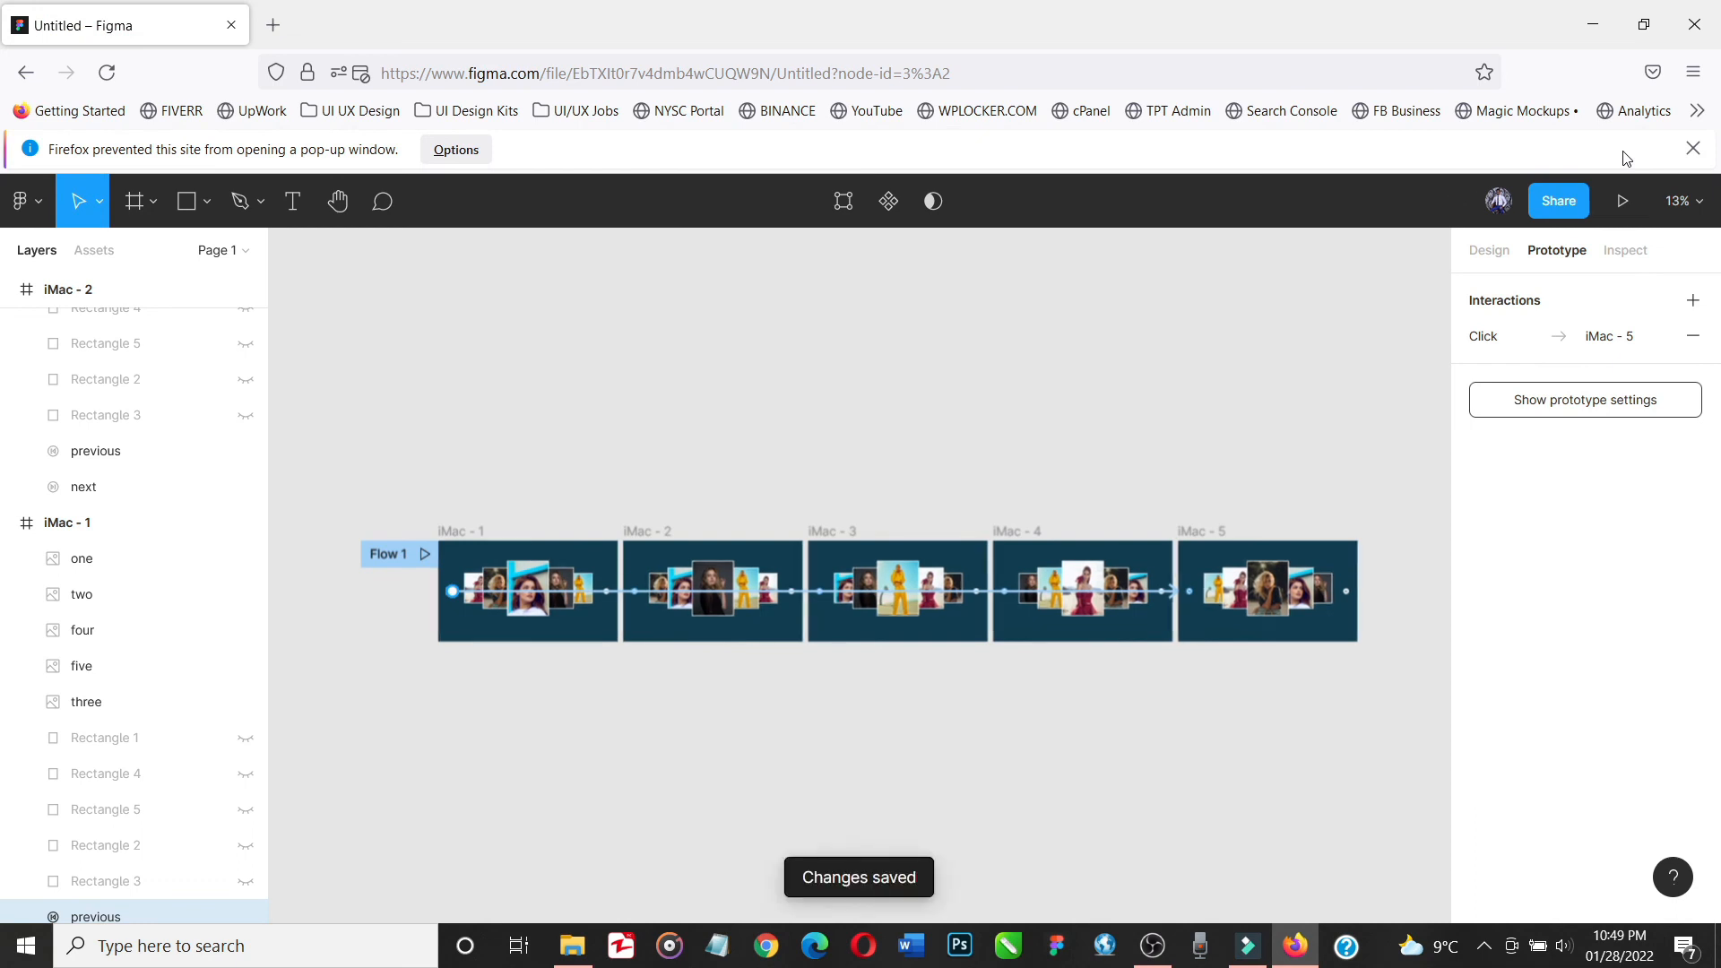
left_click(1621, 212)
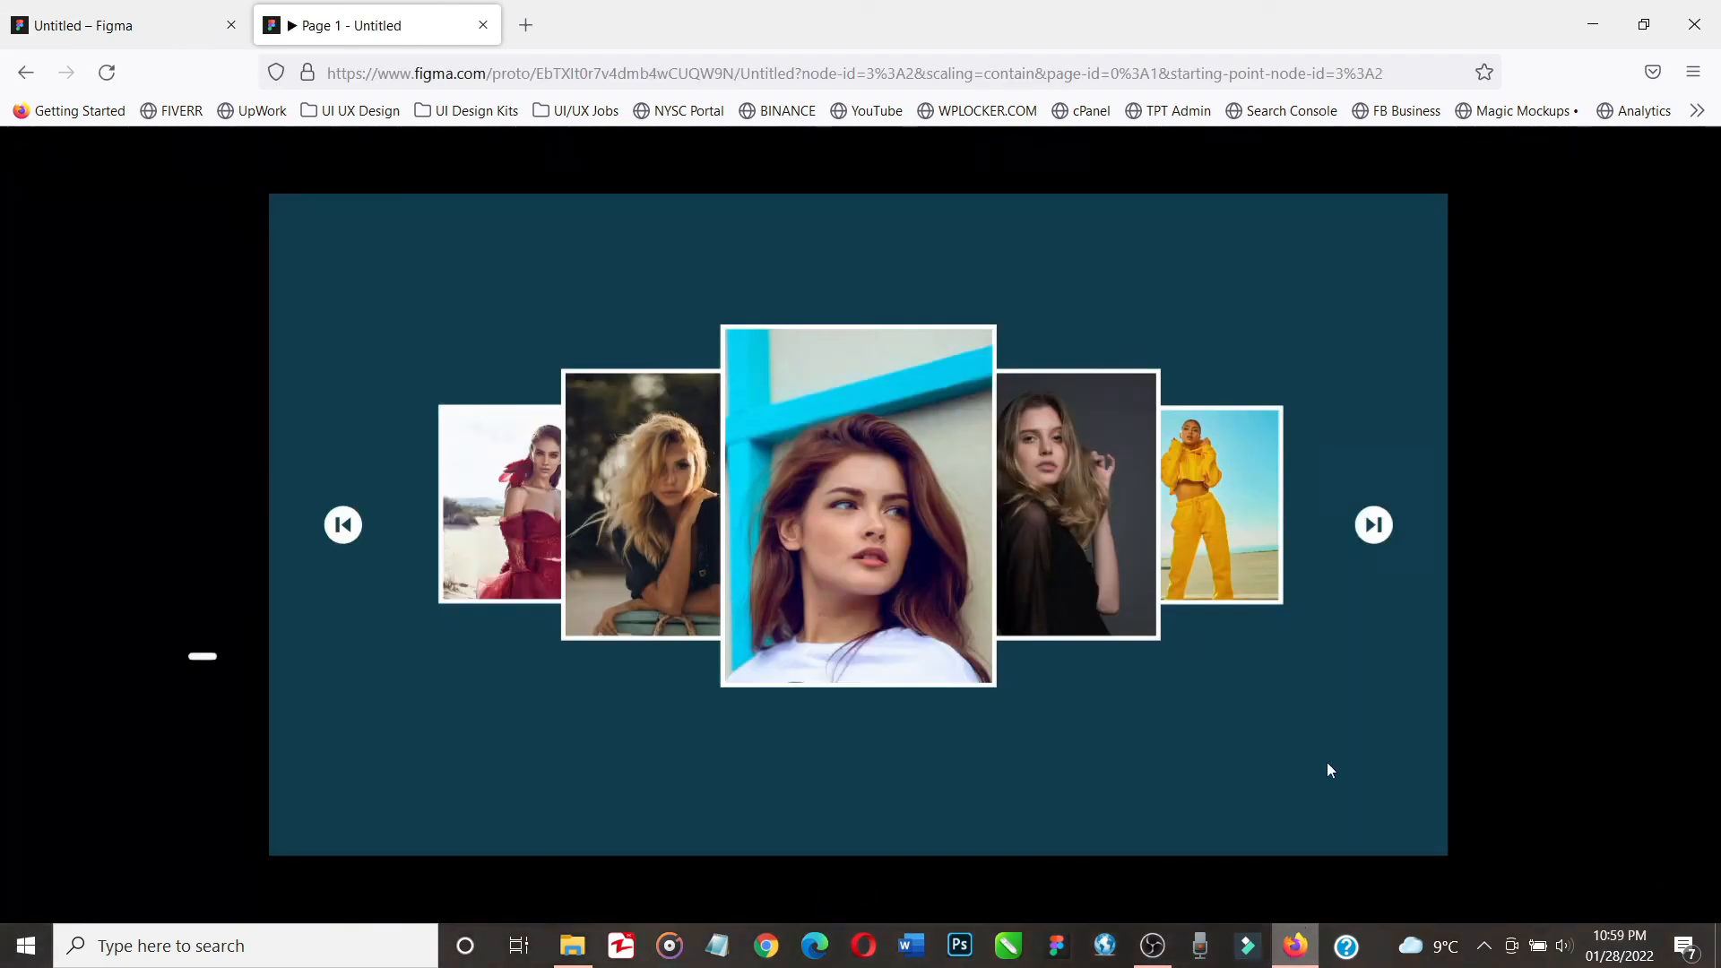
Test the carousel in the presentation by advancing through the photos with the next button and going back with the previous button
left_click(1372, 527)
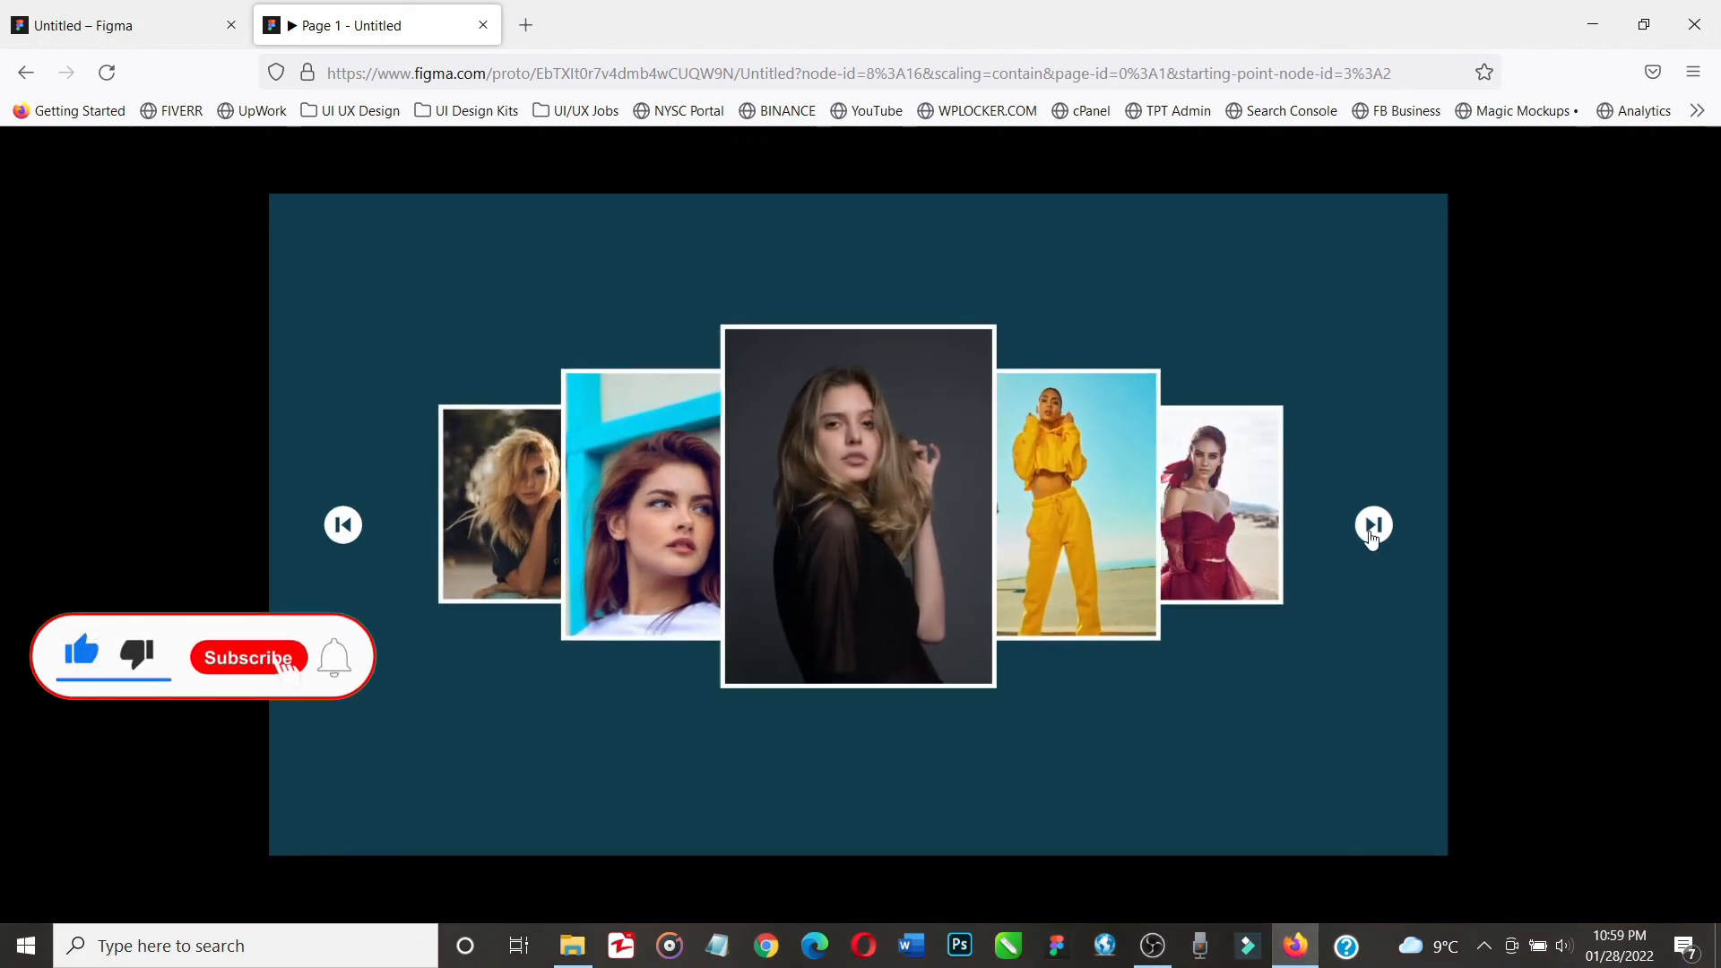
left_click(1373, 528)
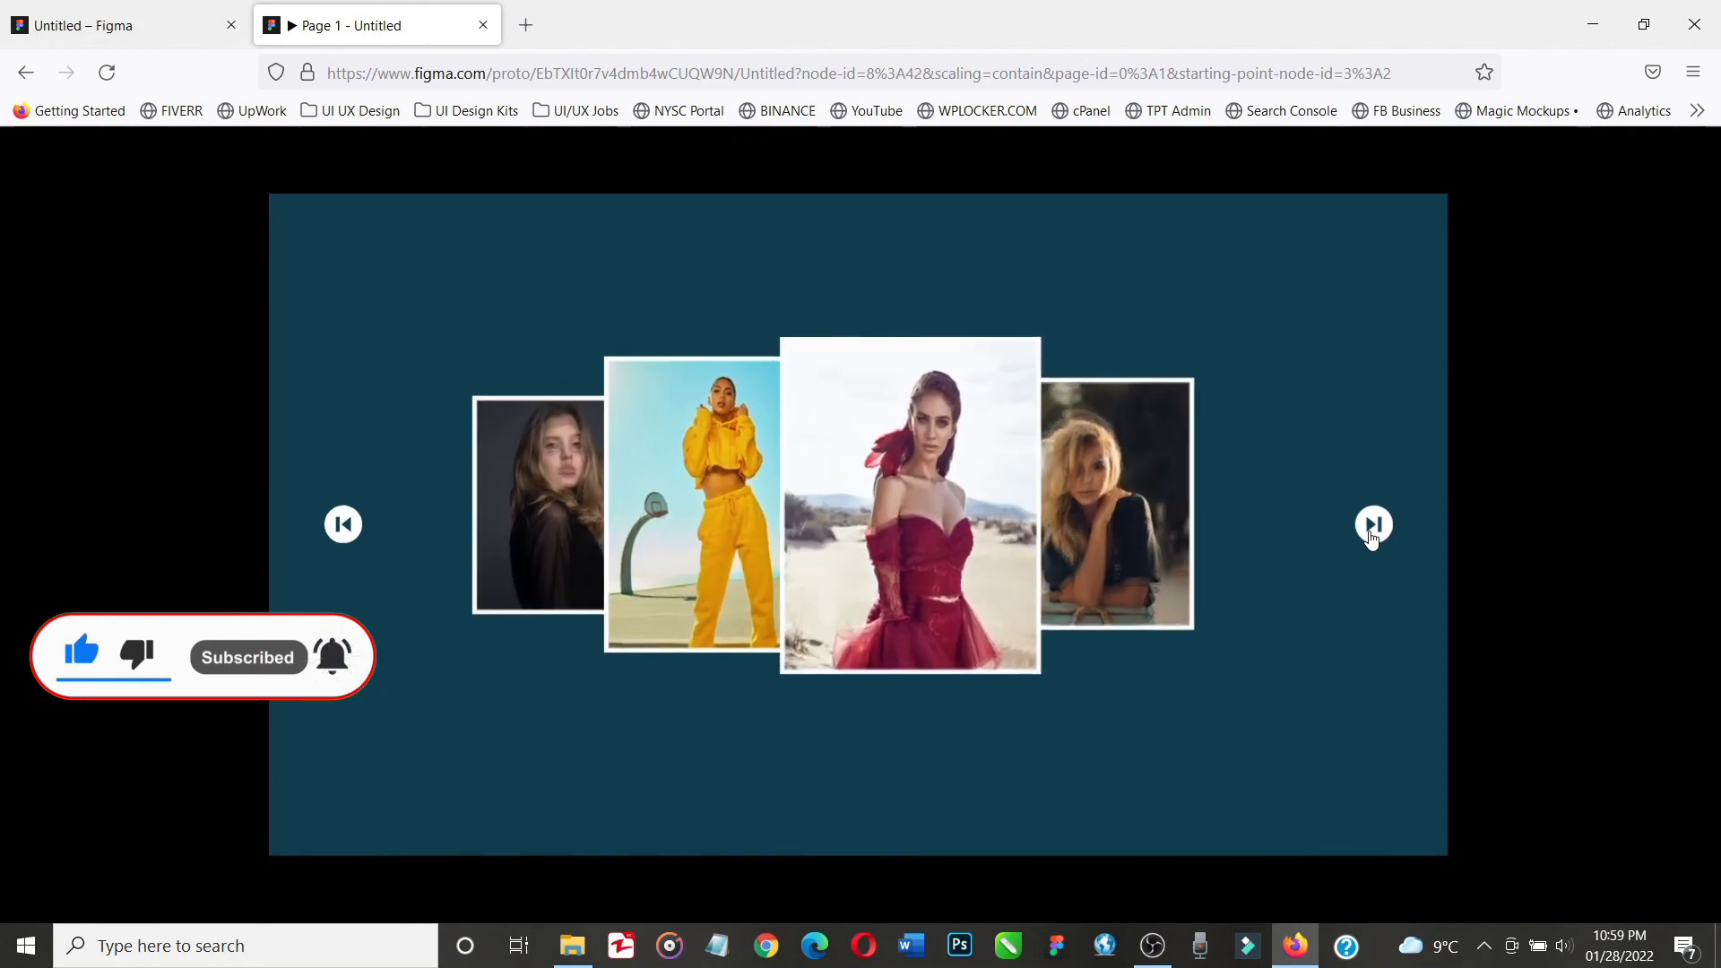
left_click(1373, 527)
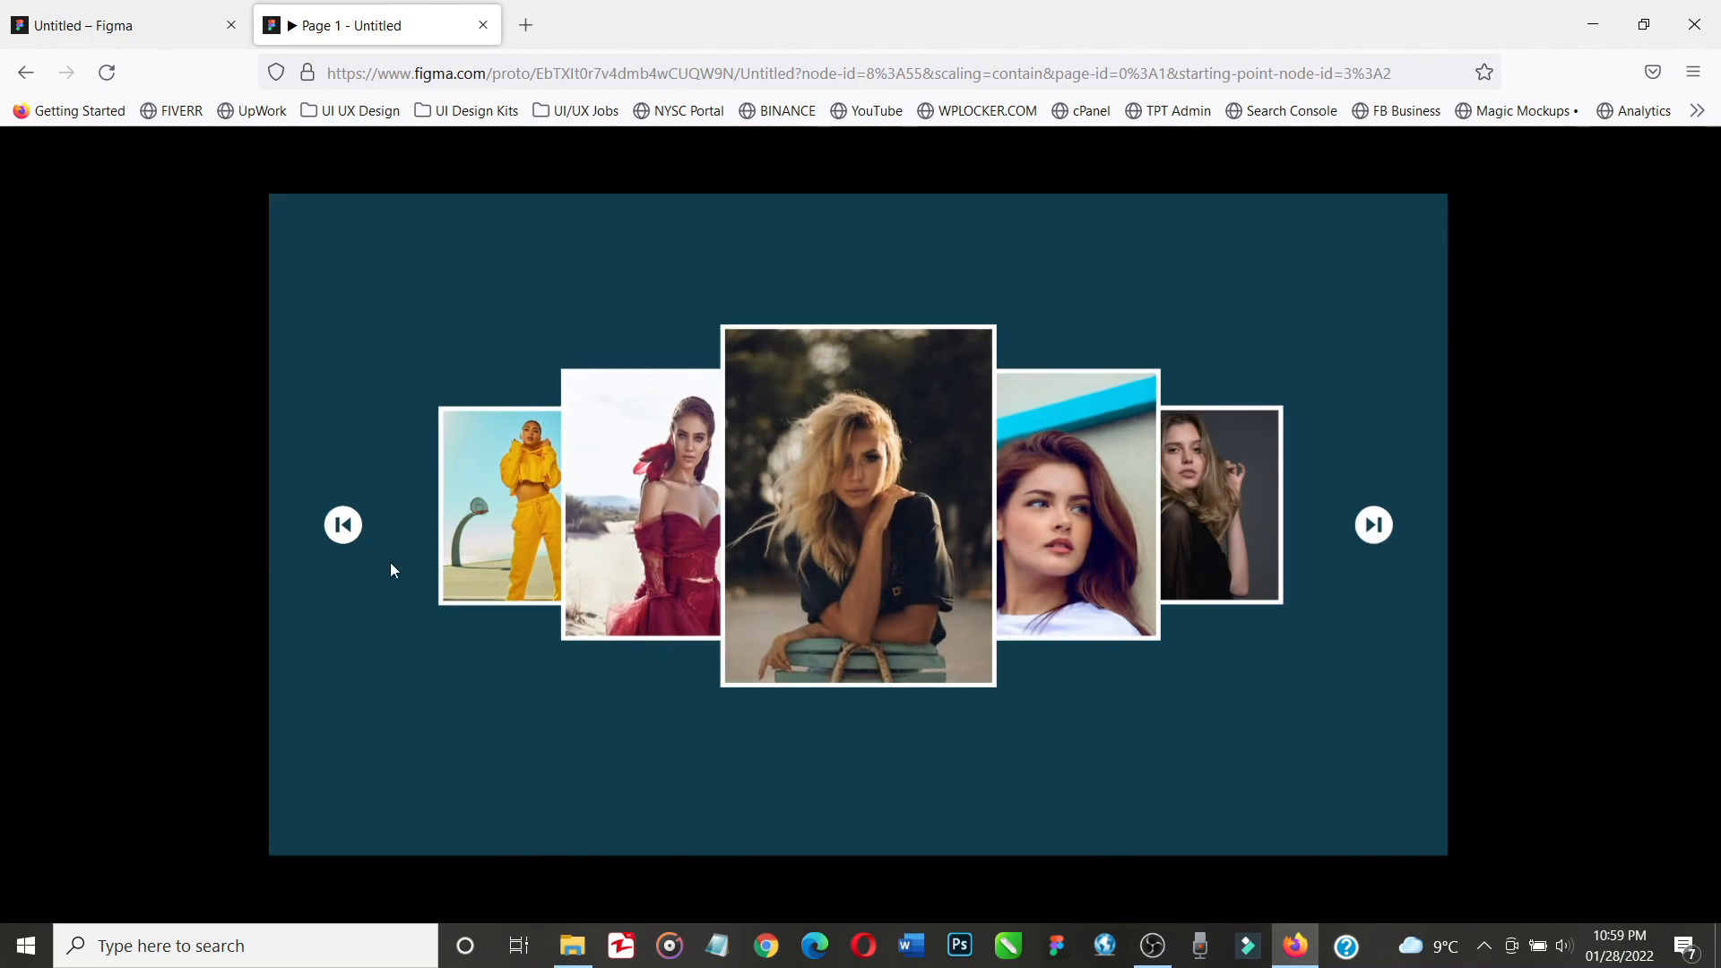
left_click(341, 529)
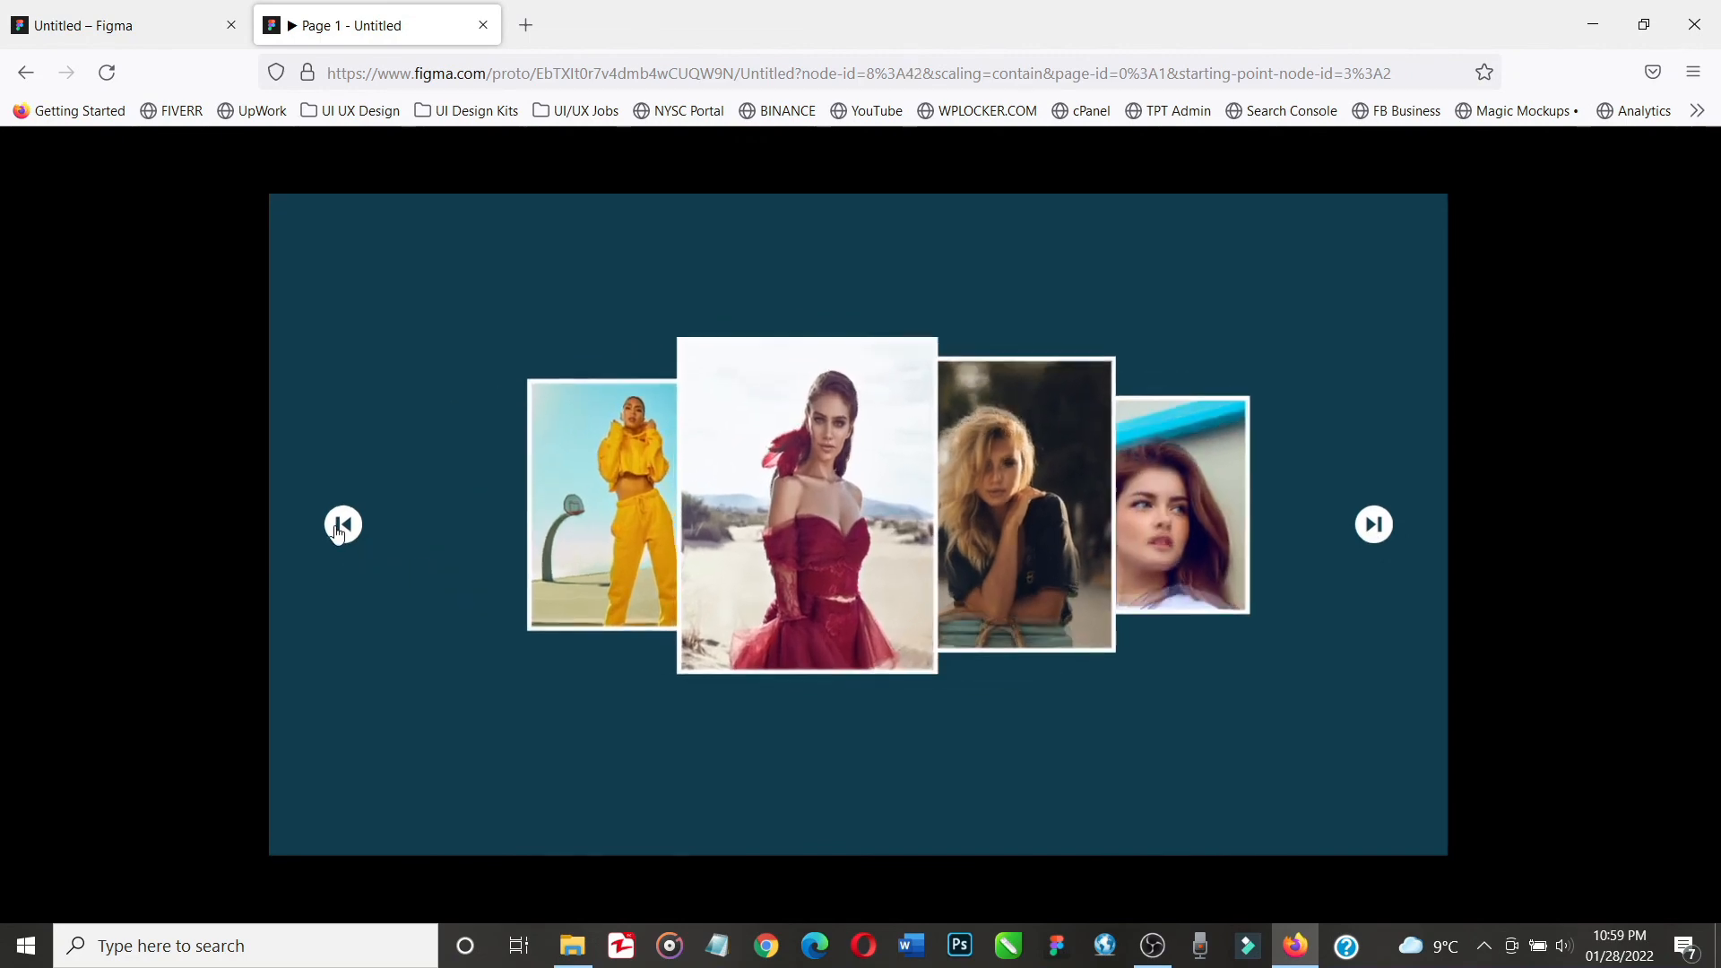
left_click(341, 527)
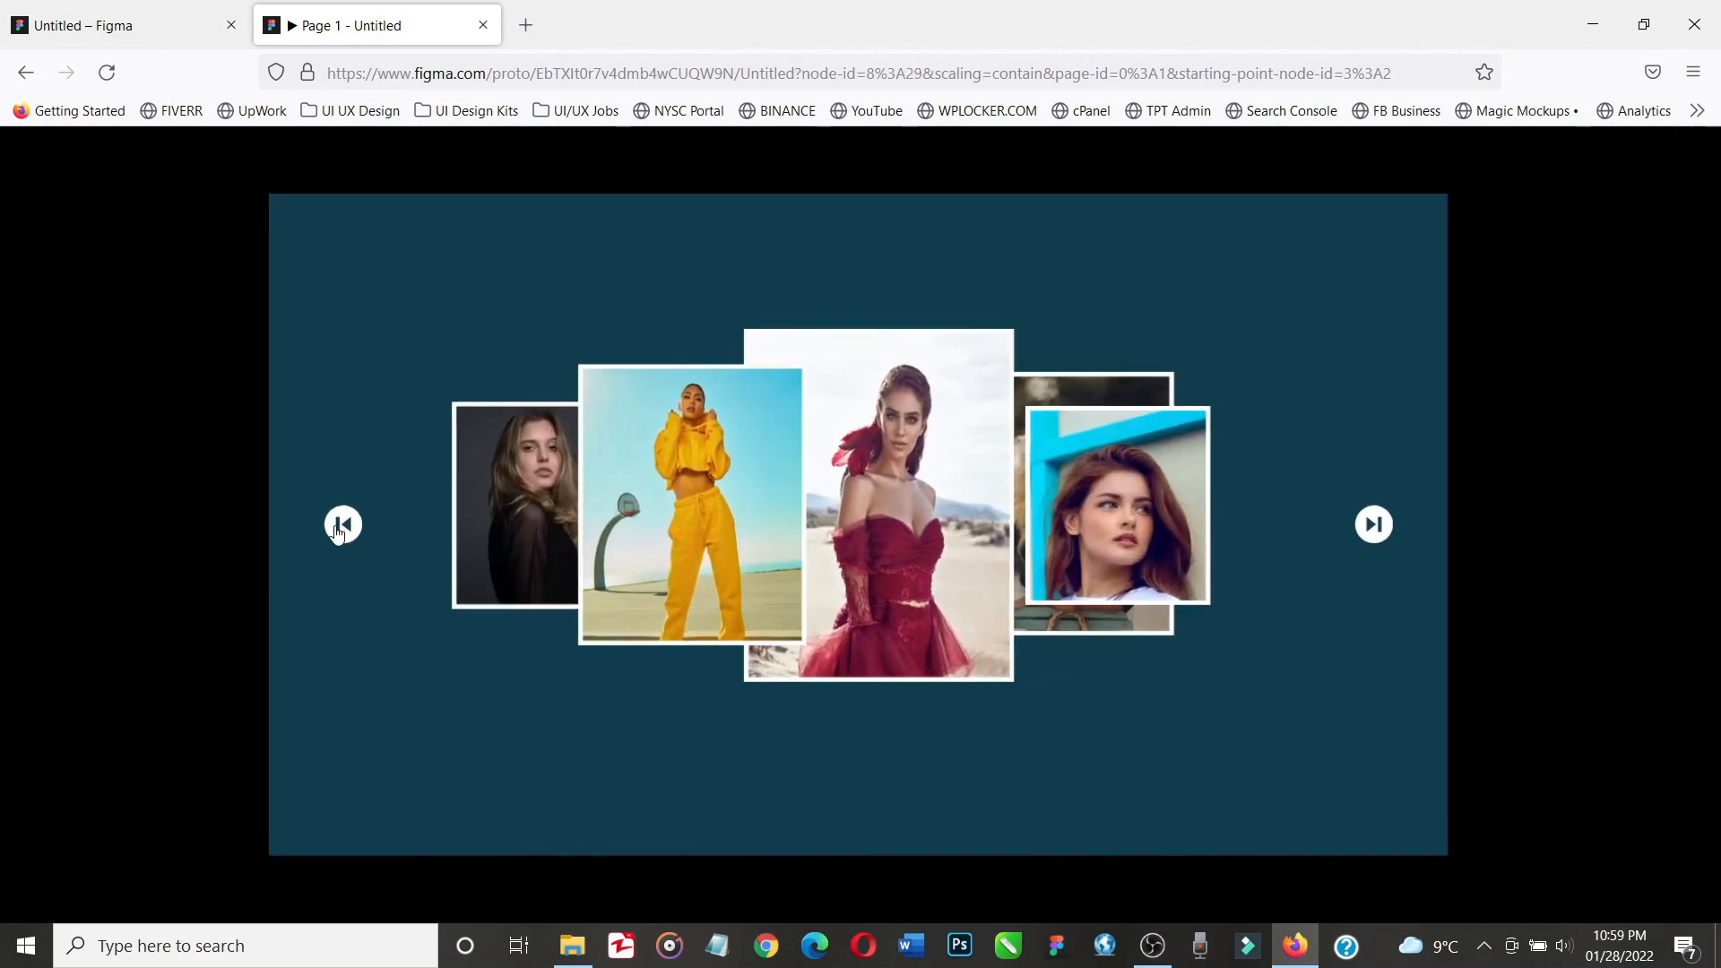